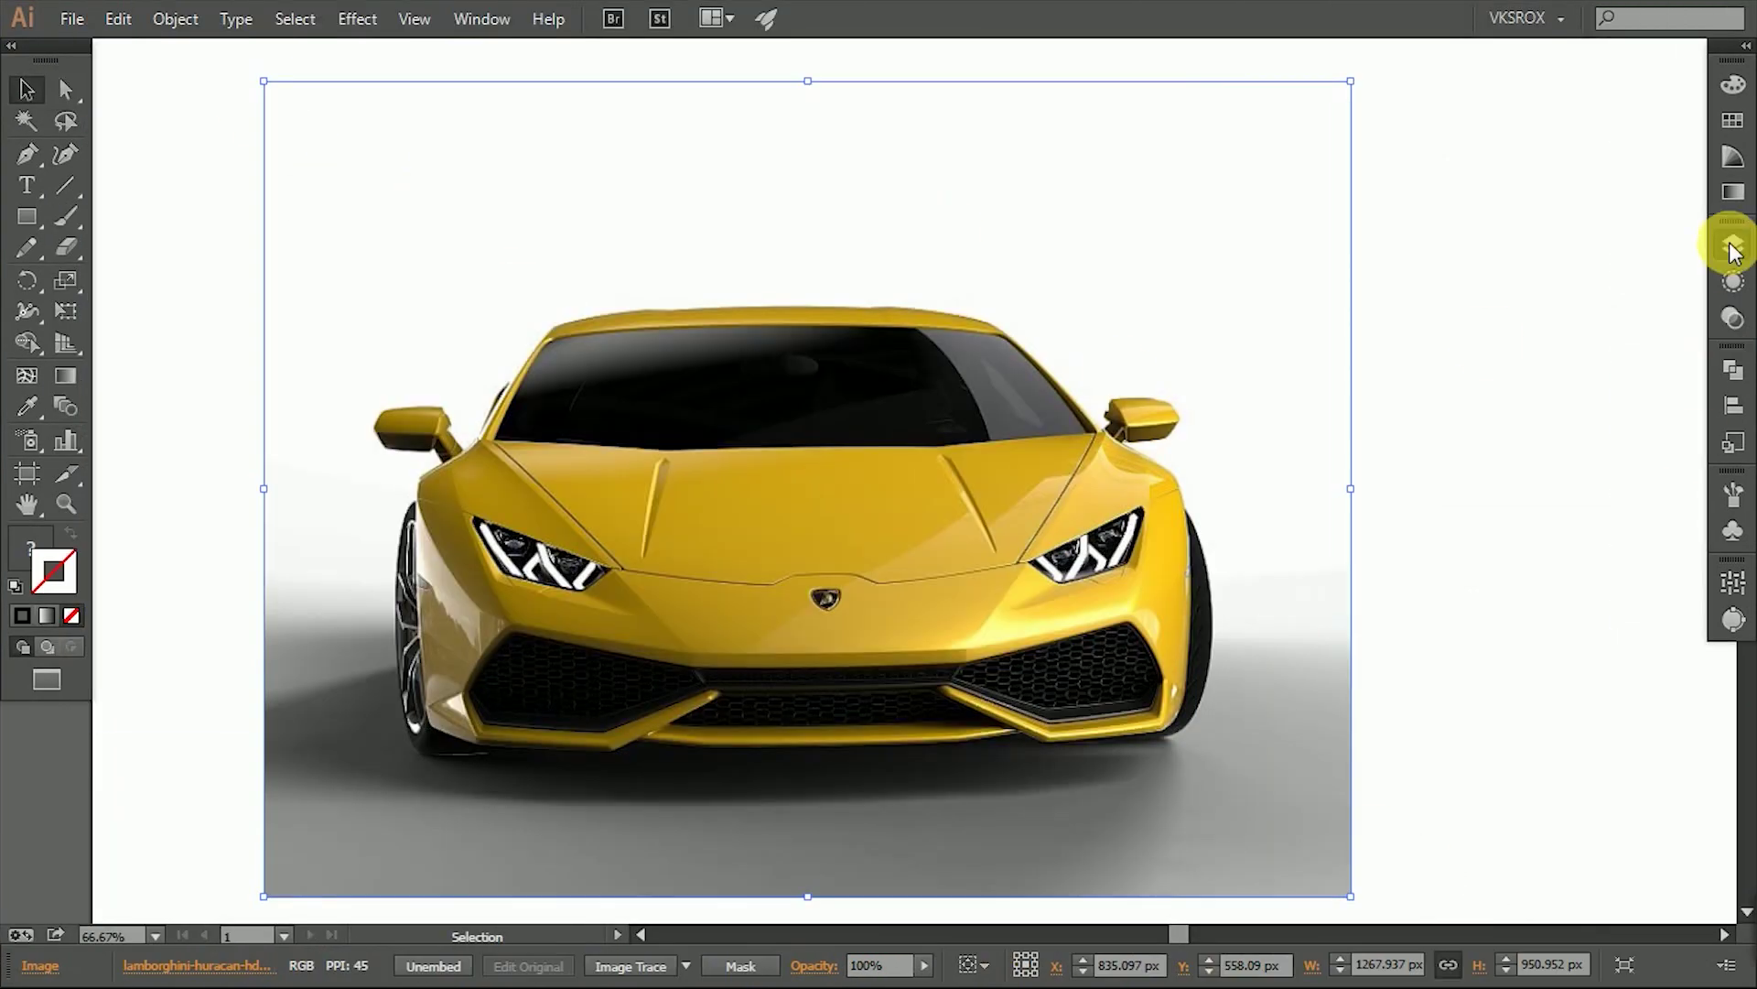
# Restore the car photo to 100% opacity after trying 70%, then zoom in on the windshield.
pyautogui.click(1732, 249)
pyautogui.click(1634, 259)
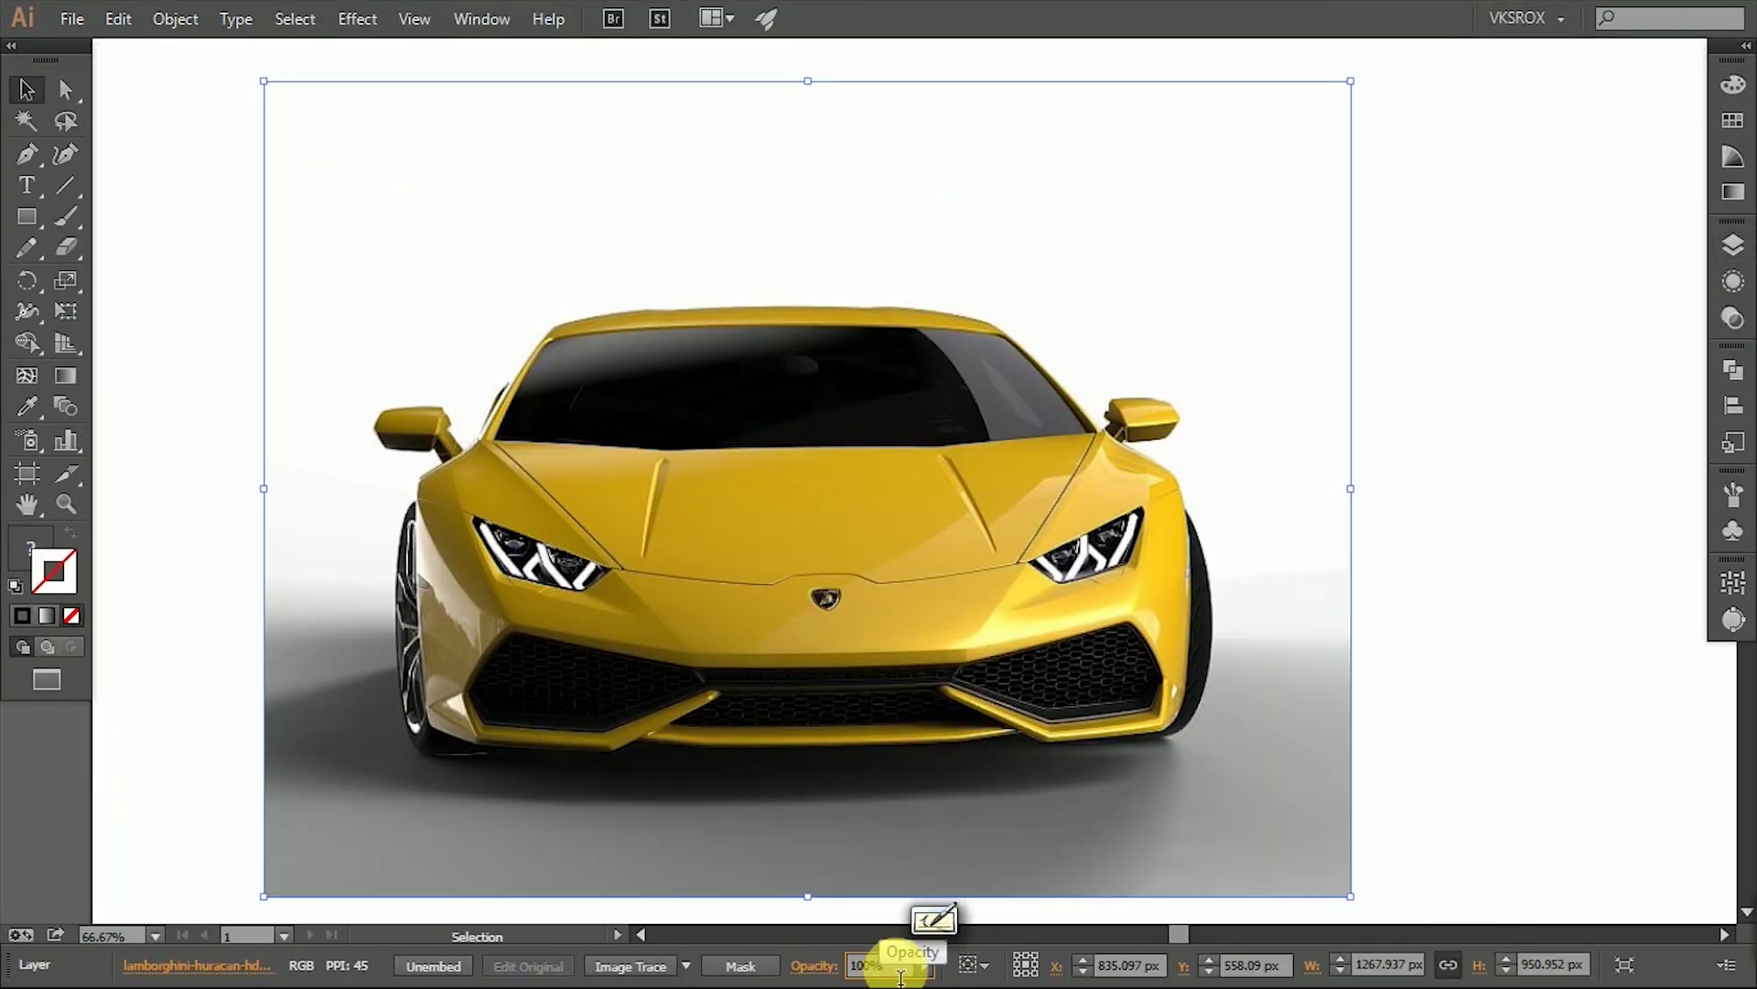
pyautogui.write('70')
pyautogui.press('Return')
pyautogui.click(1437, 479)
pyautogui.click(1733, 245)
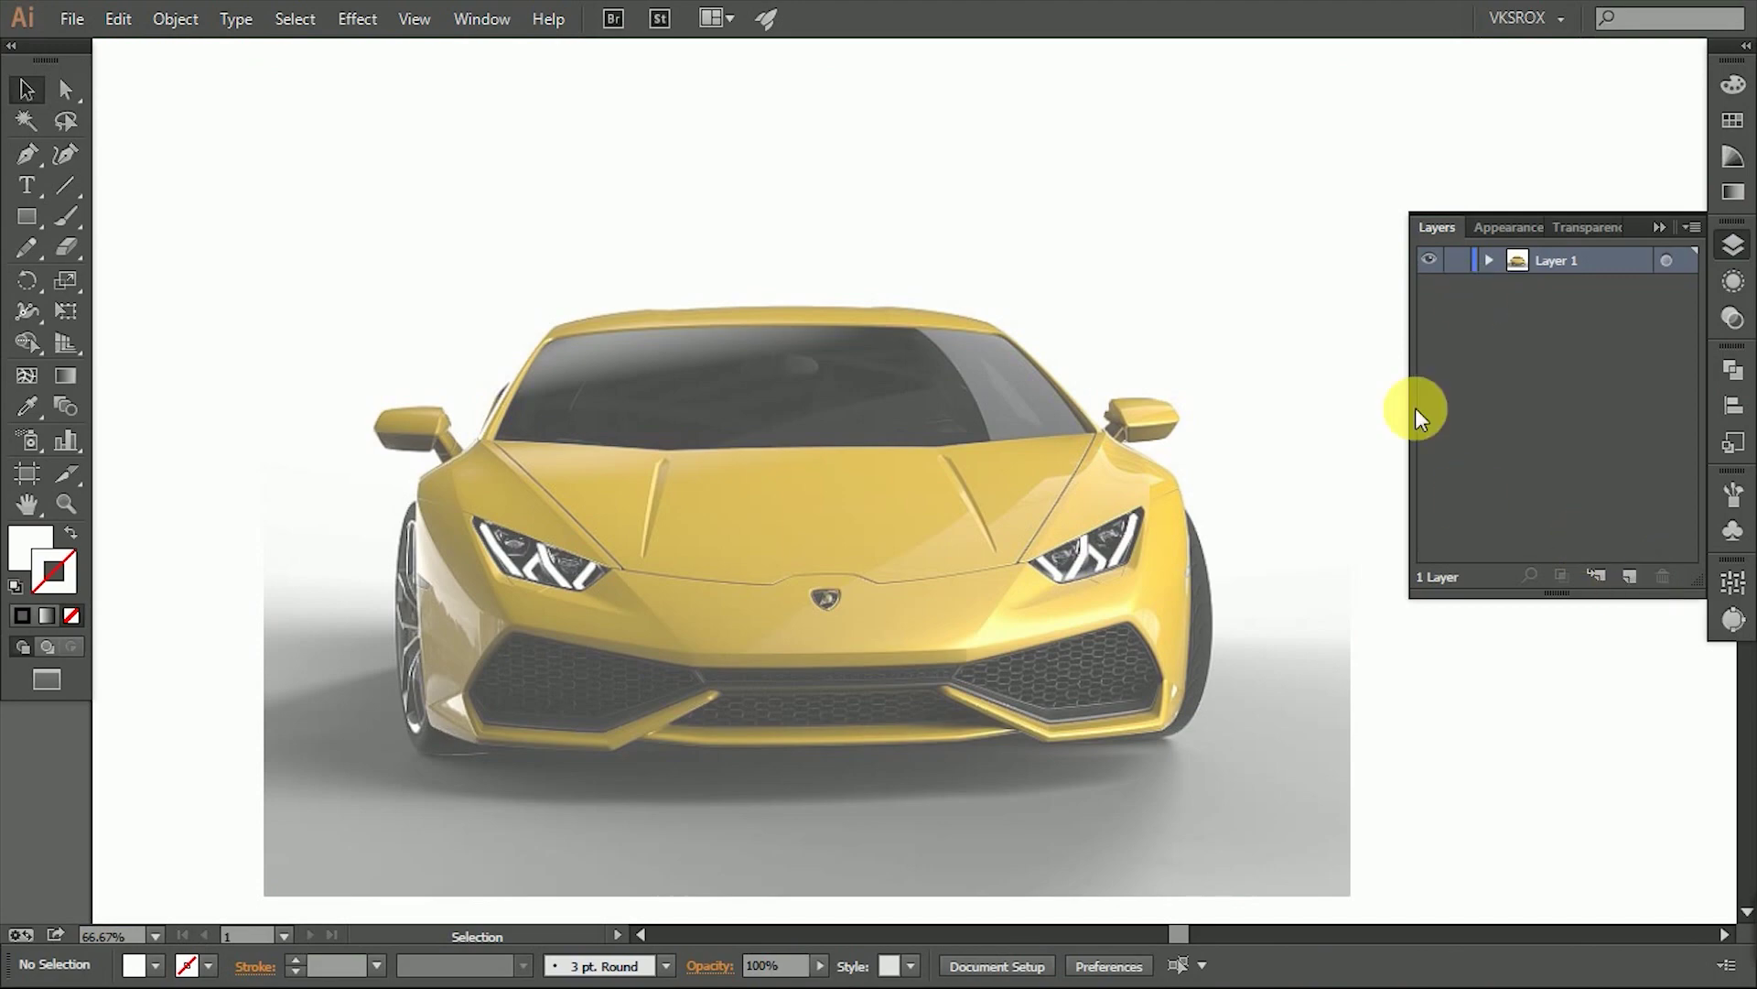
pyautogui.click(1460, 262)
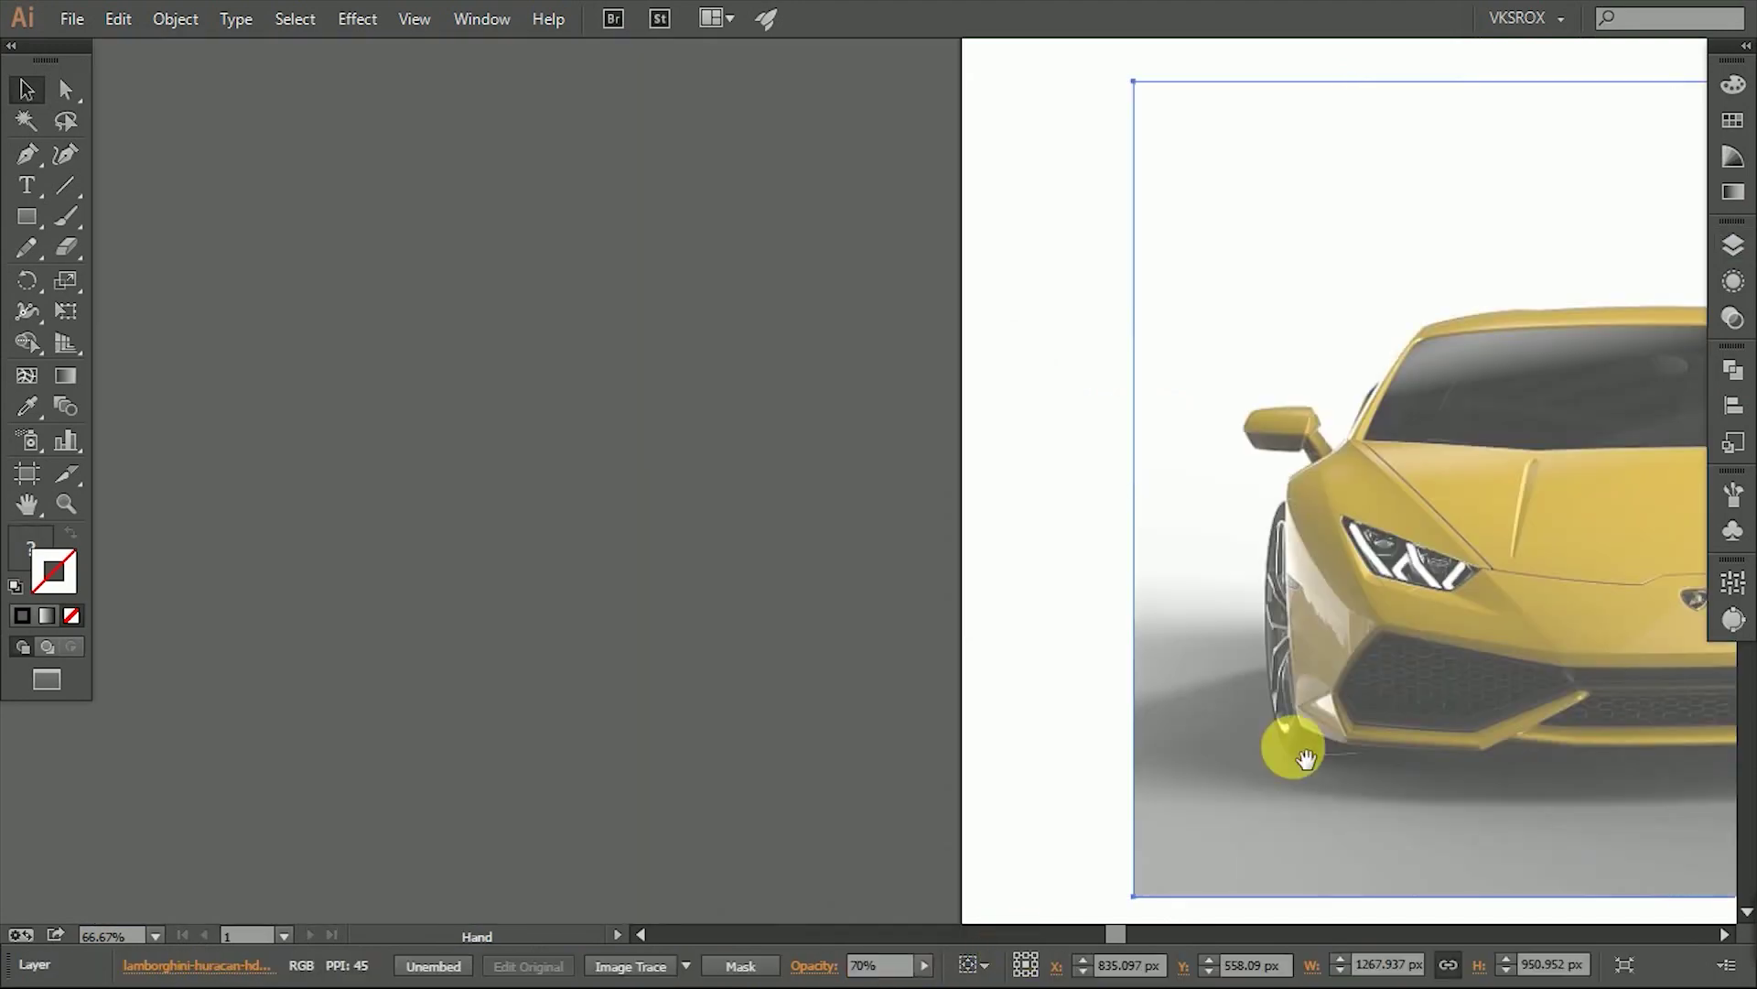
pyautogui.click(817, 967)
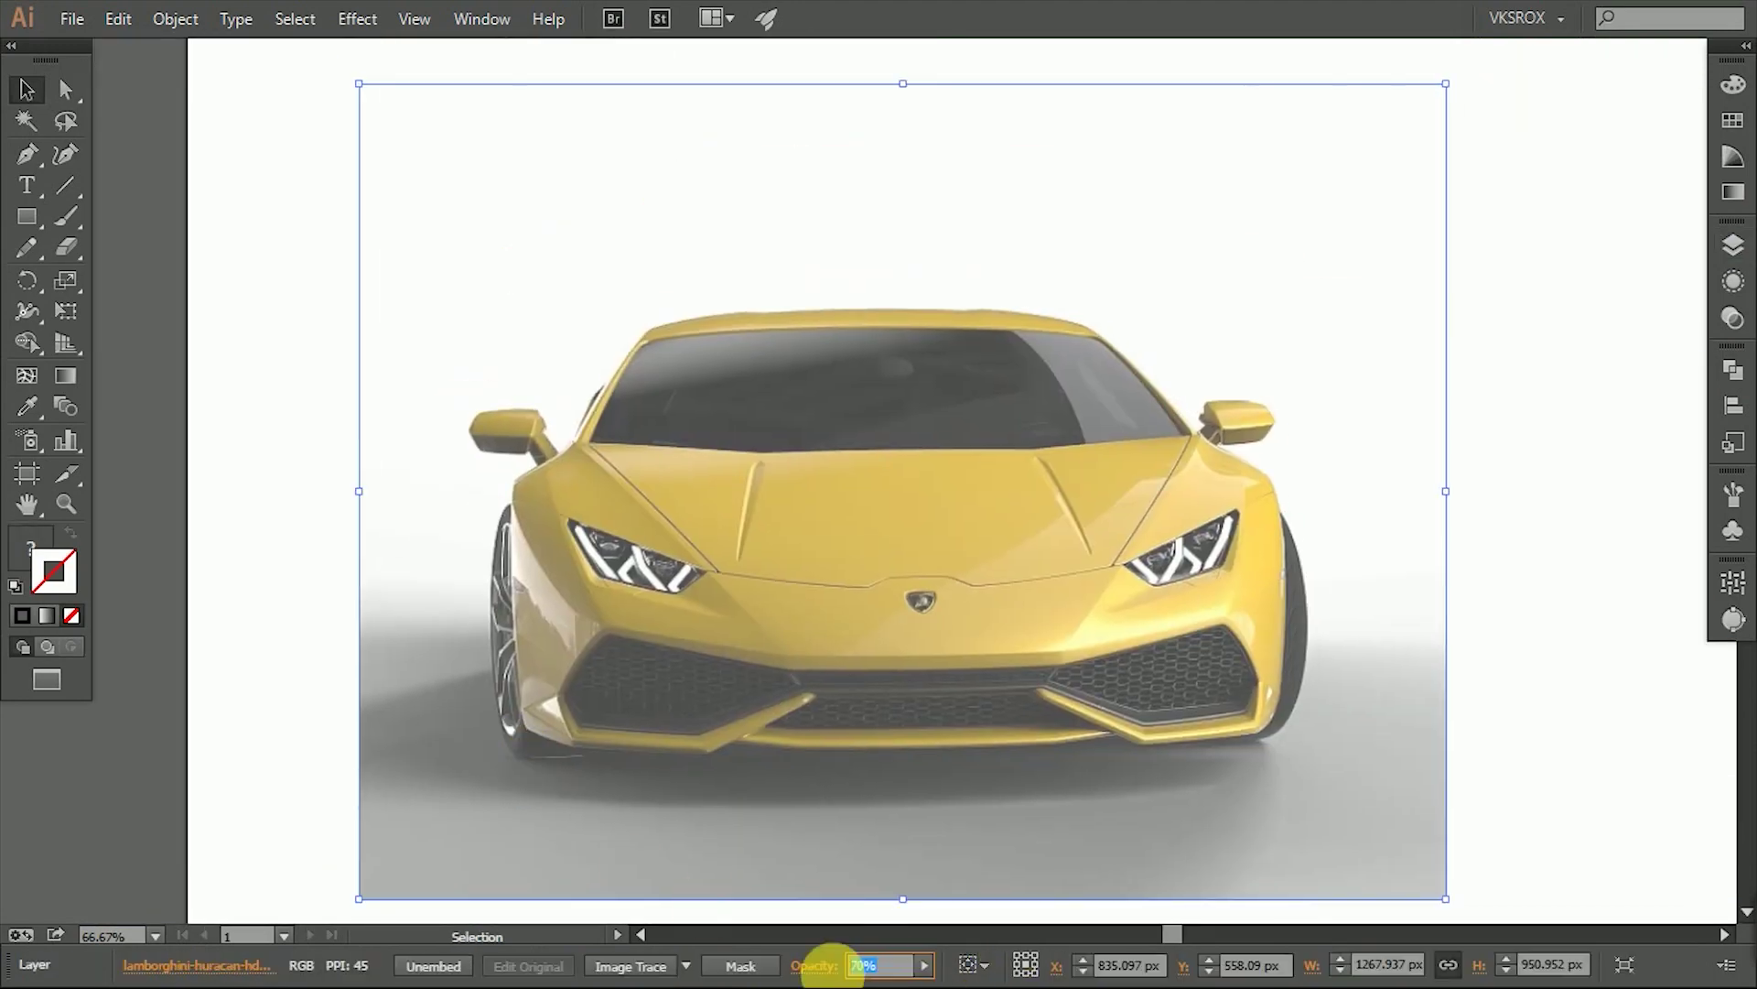
pyautogui.write('100')
pyautogui.press('Return')
pyautogui.hotkey('ctrl', '+')
pyautogui.hotkey('ctrl', '+')
pyautogui.hotkey('ctrl', '+')
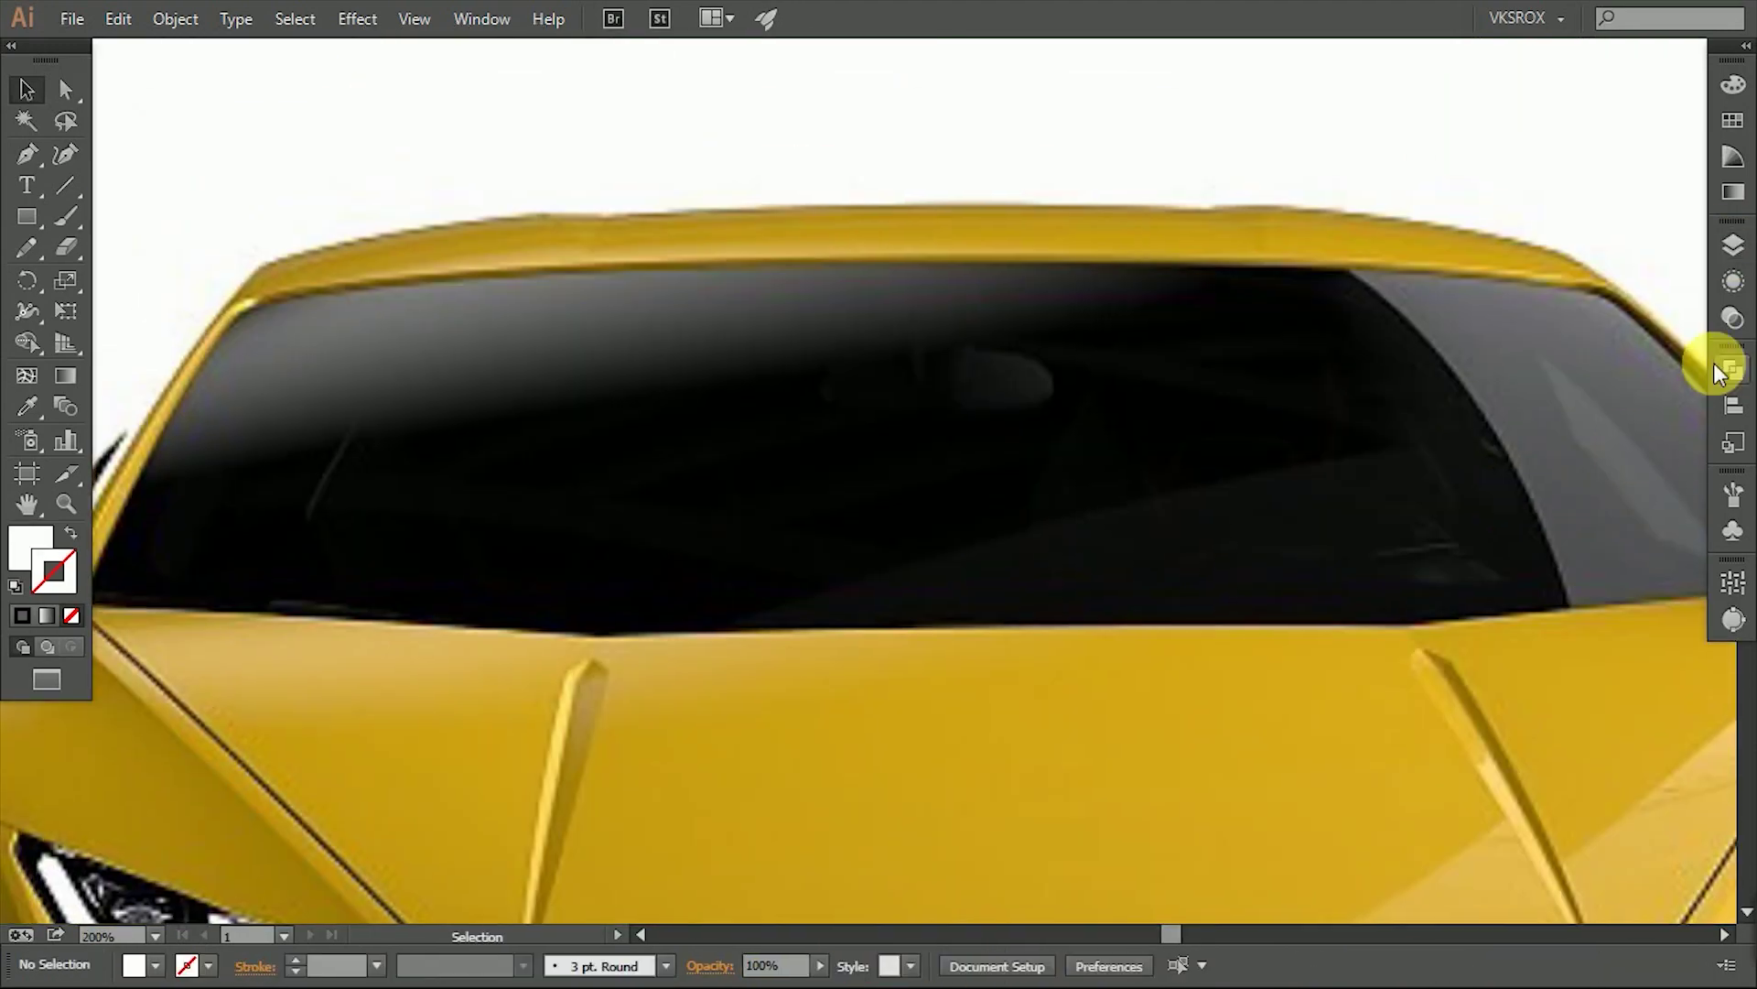
# Start tracing the car's roof line with Pen tool anchors.
pyautogui.scroll(-5, 1090, 337)
pyautogui.scroll(-3, 726, 345)
pyautogui.scroll(6, 734, 541)
pyautogui.scroll(3, 297, 428)
pyautogui.press('p')
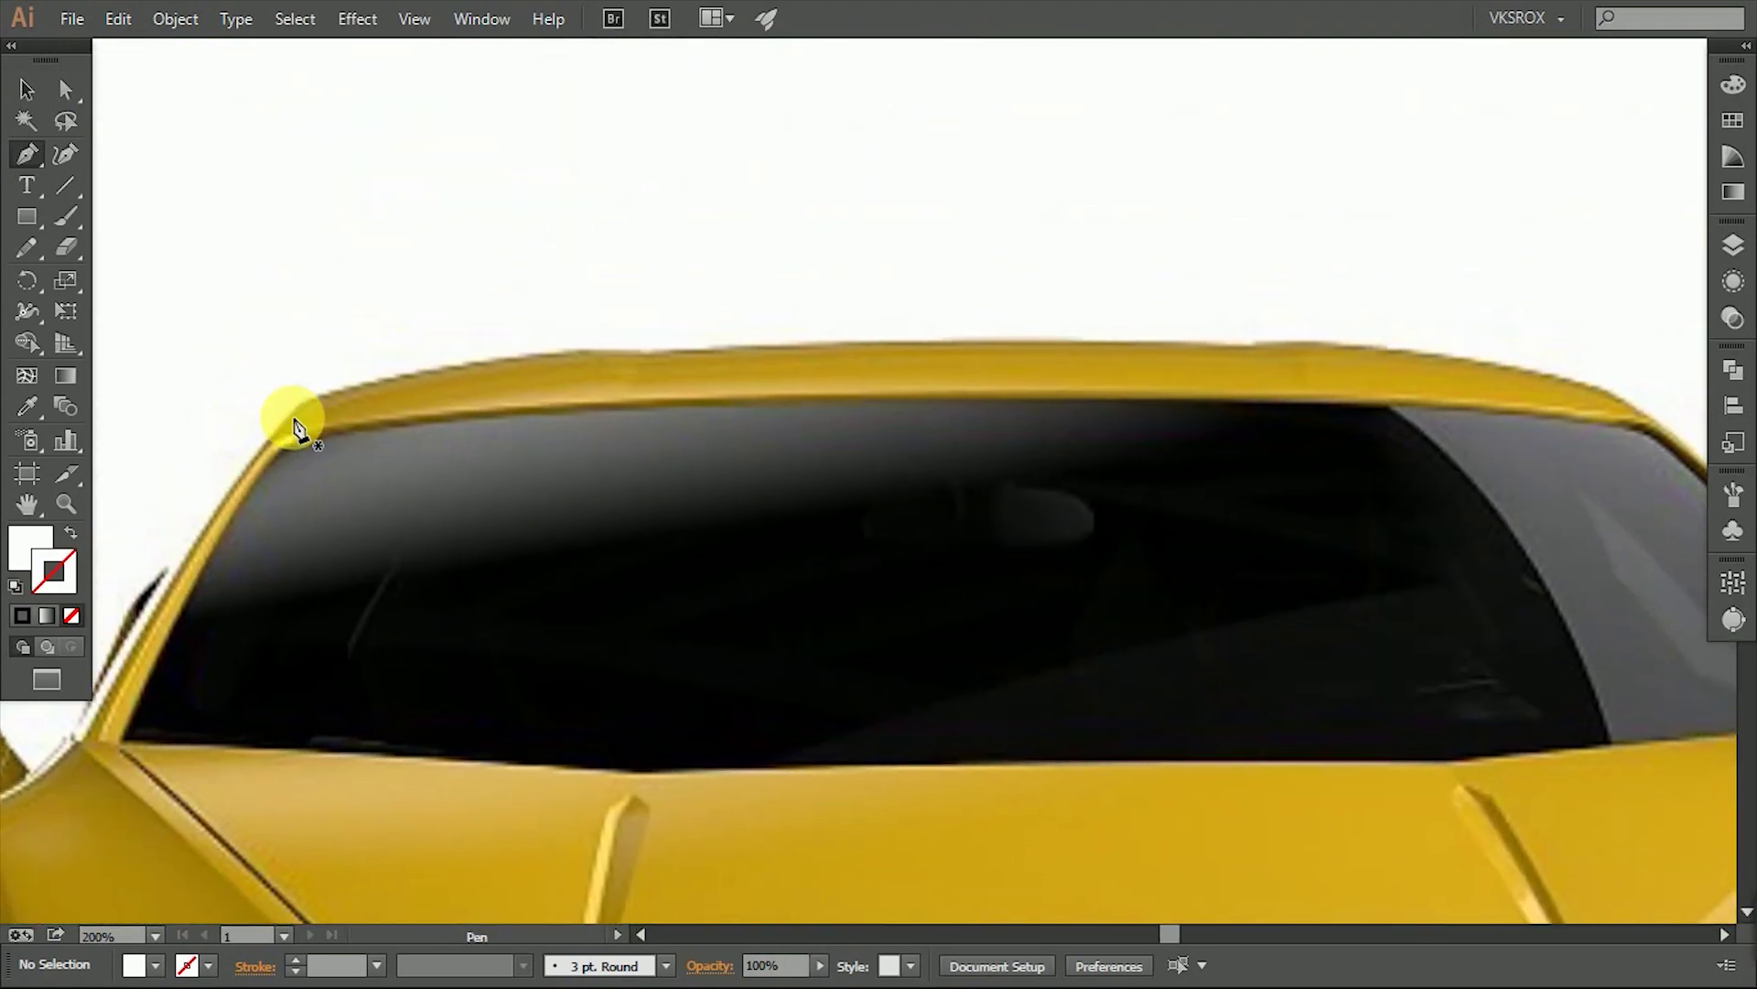
pyautogui.hscroll(3, 694, 349)
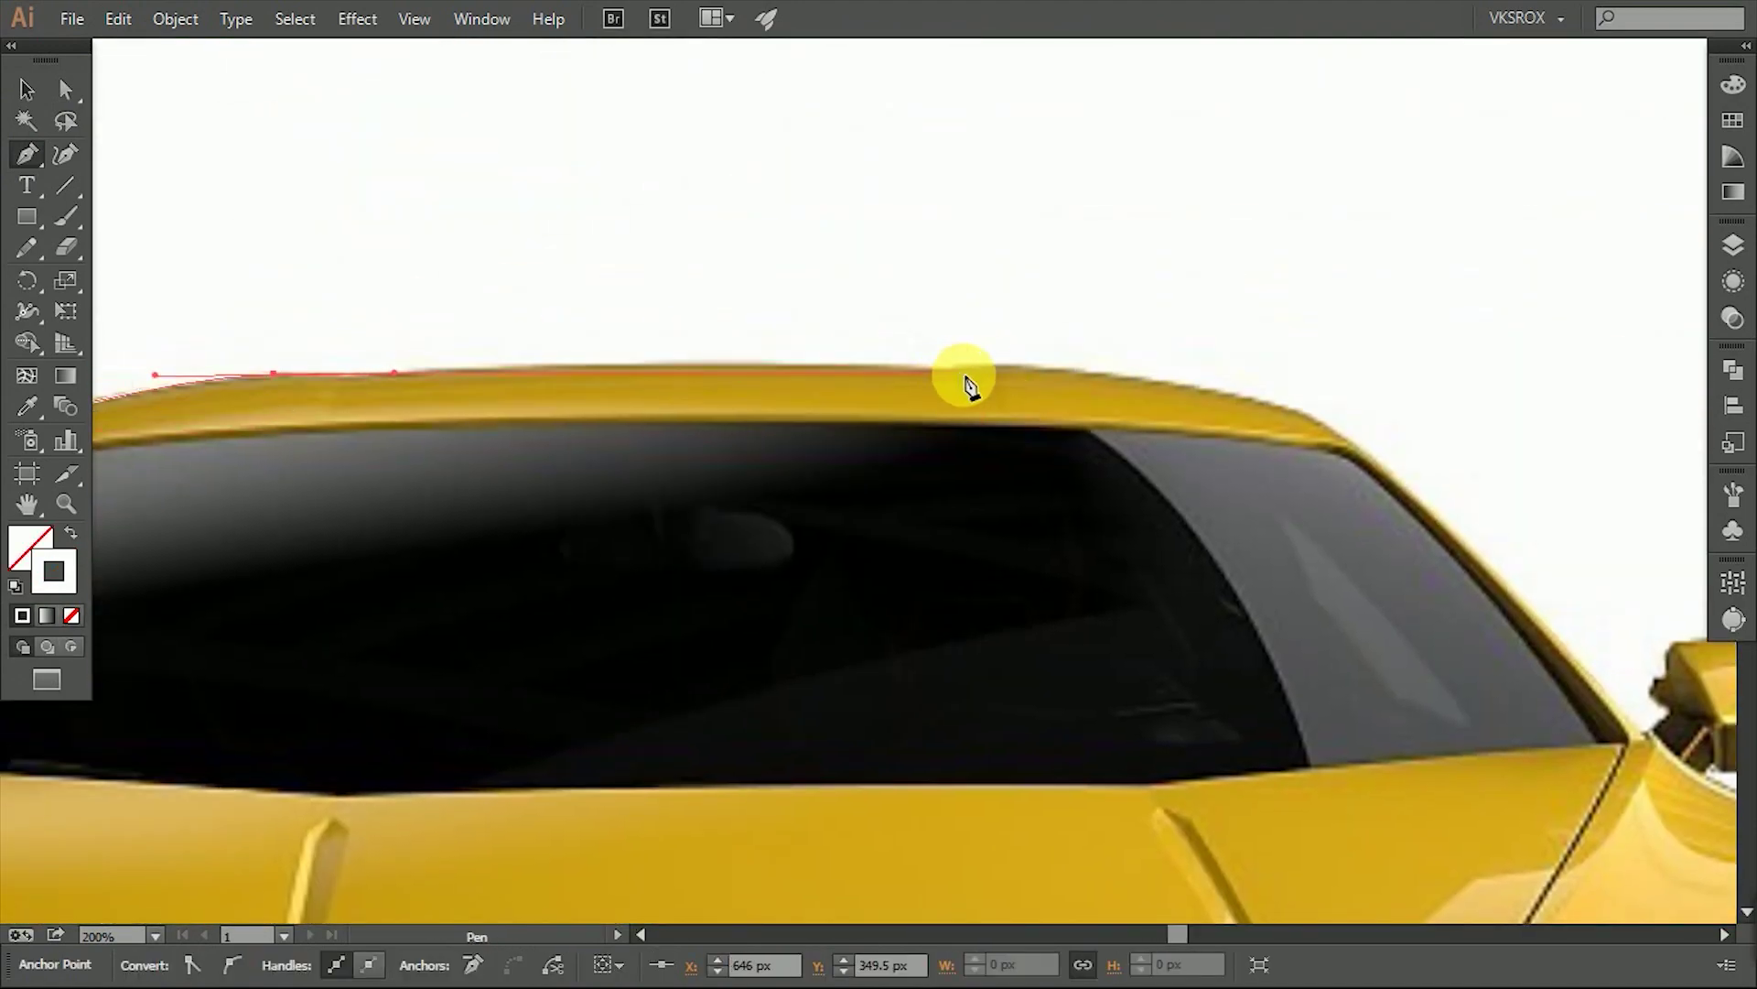
pyautogui.moveTo(1338, 433); pyautogui.dragTo(1497, 507)
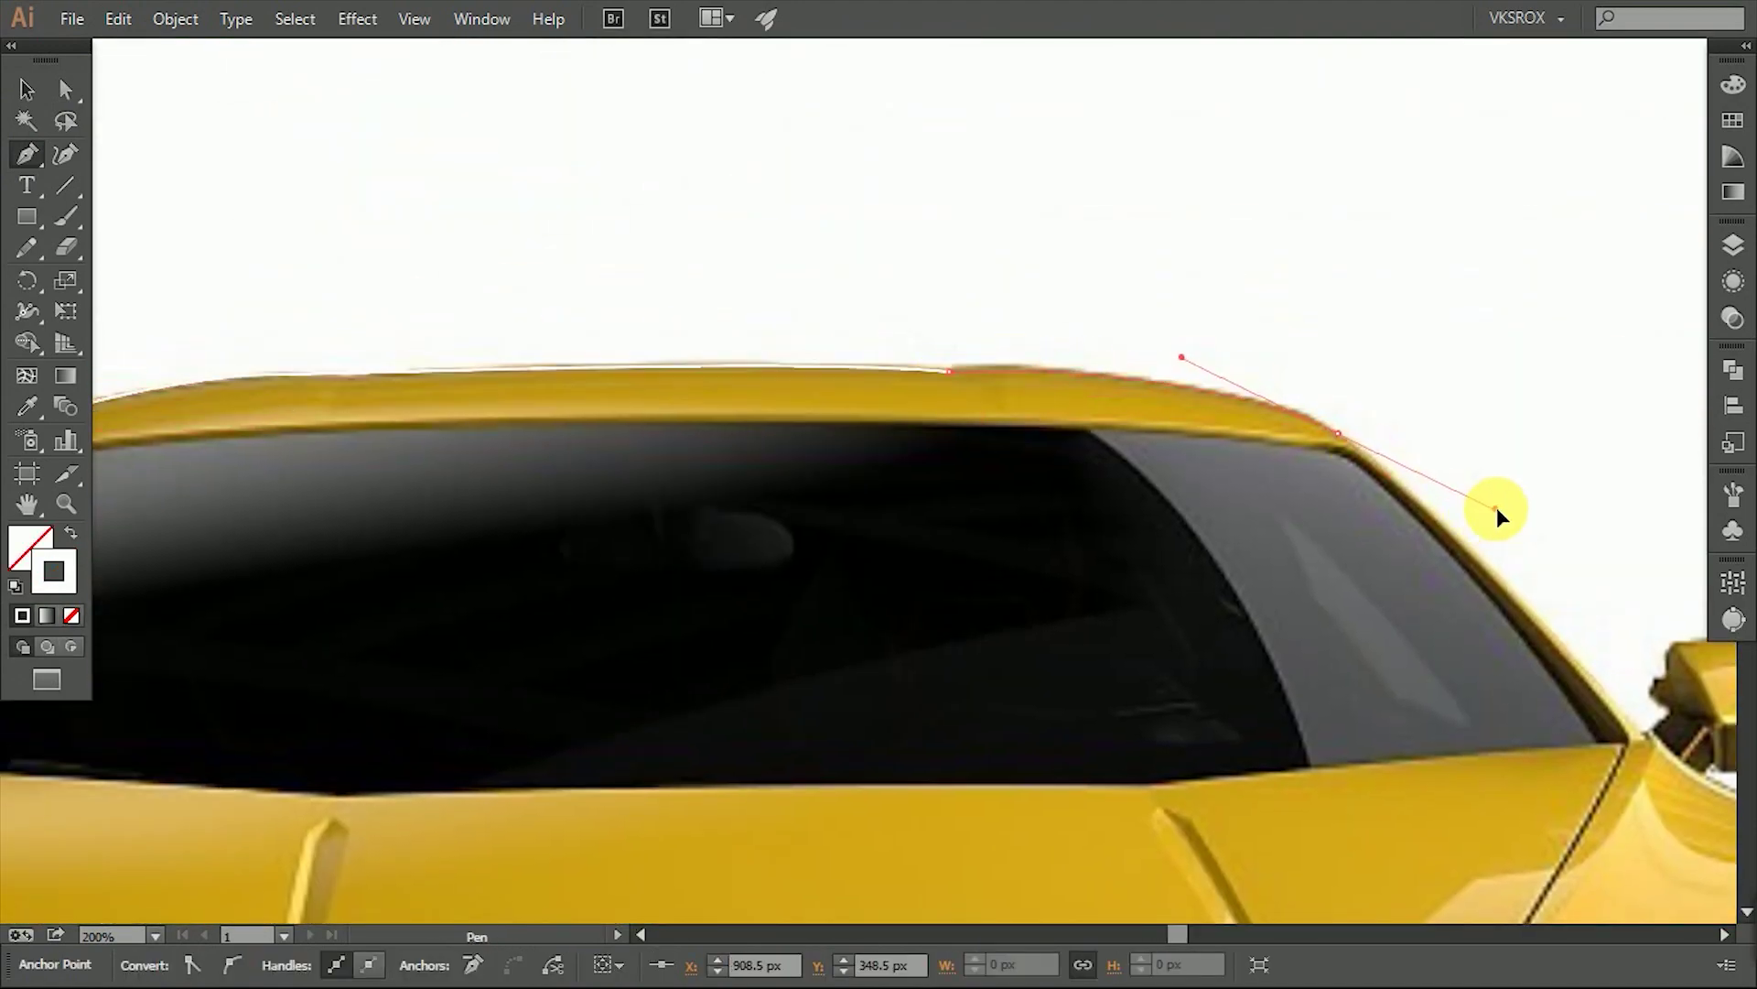
pyautogui.scroll(-2, 1281, 512)
pyautogui.hscroll(6, 1048, 593)
pyautogui.click(1054, 589)
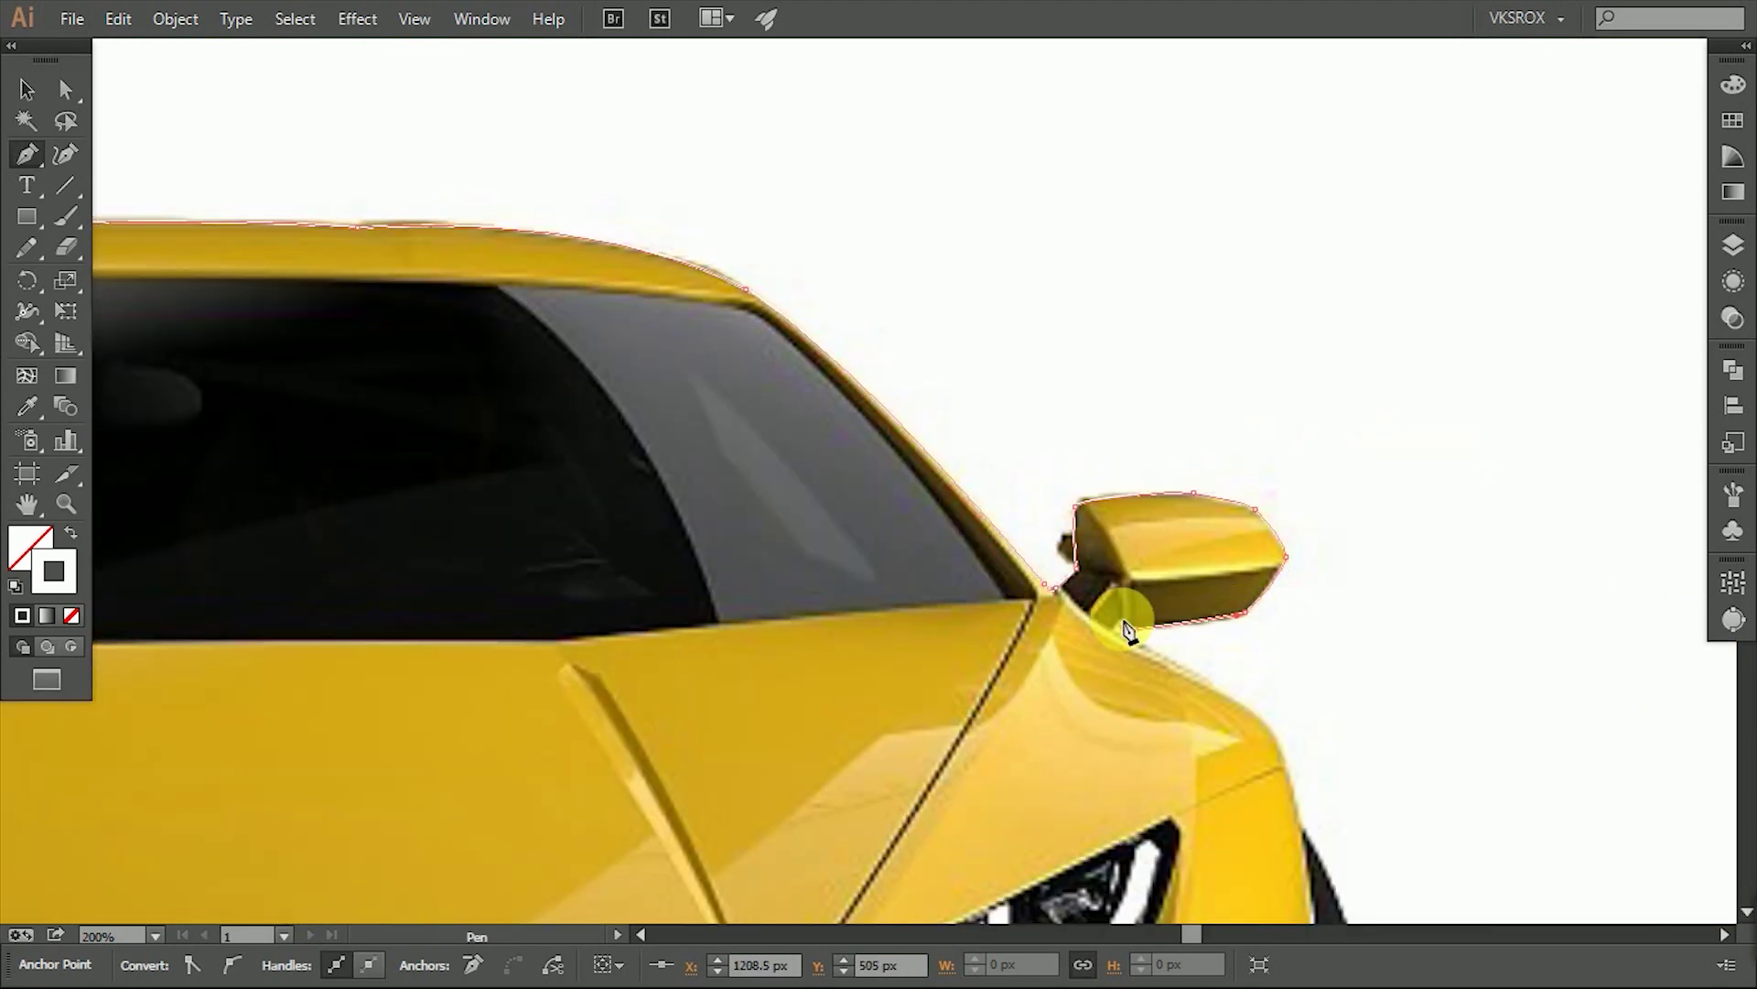
# Trace down the right flank and along the bumper's lower lip to its left corner.
pyautogui.scroll(-3, 1129, 632)
pyautogui.hscroll(4, 1128, 631)
pyautogui.scroll(-3, 952, 498)
pyautogui.scroll(-1, 933, 392)
pyautogui.click(999, 641)
pyautogui.scroll(-3, 1098, 584)
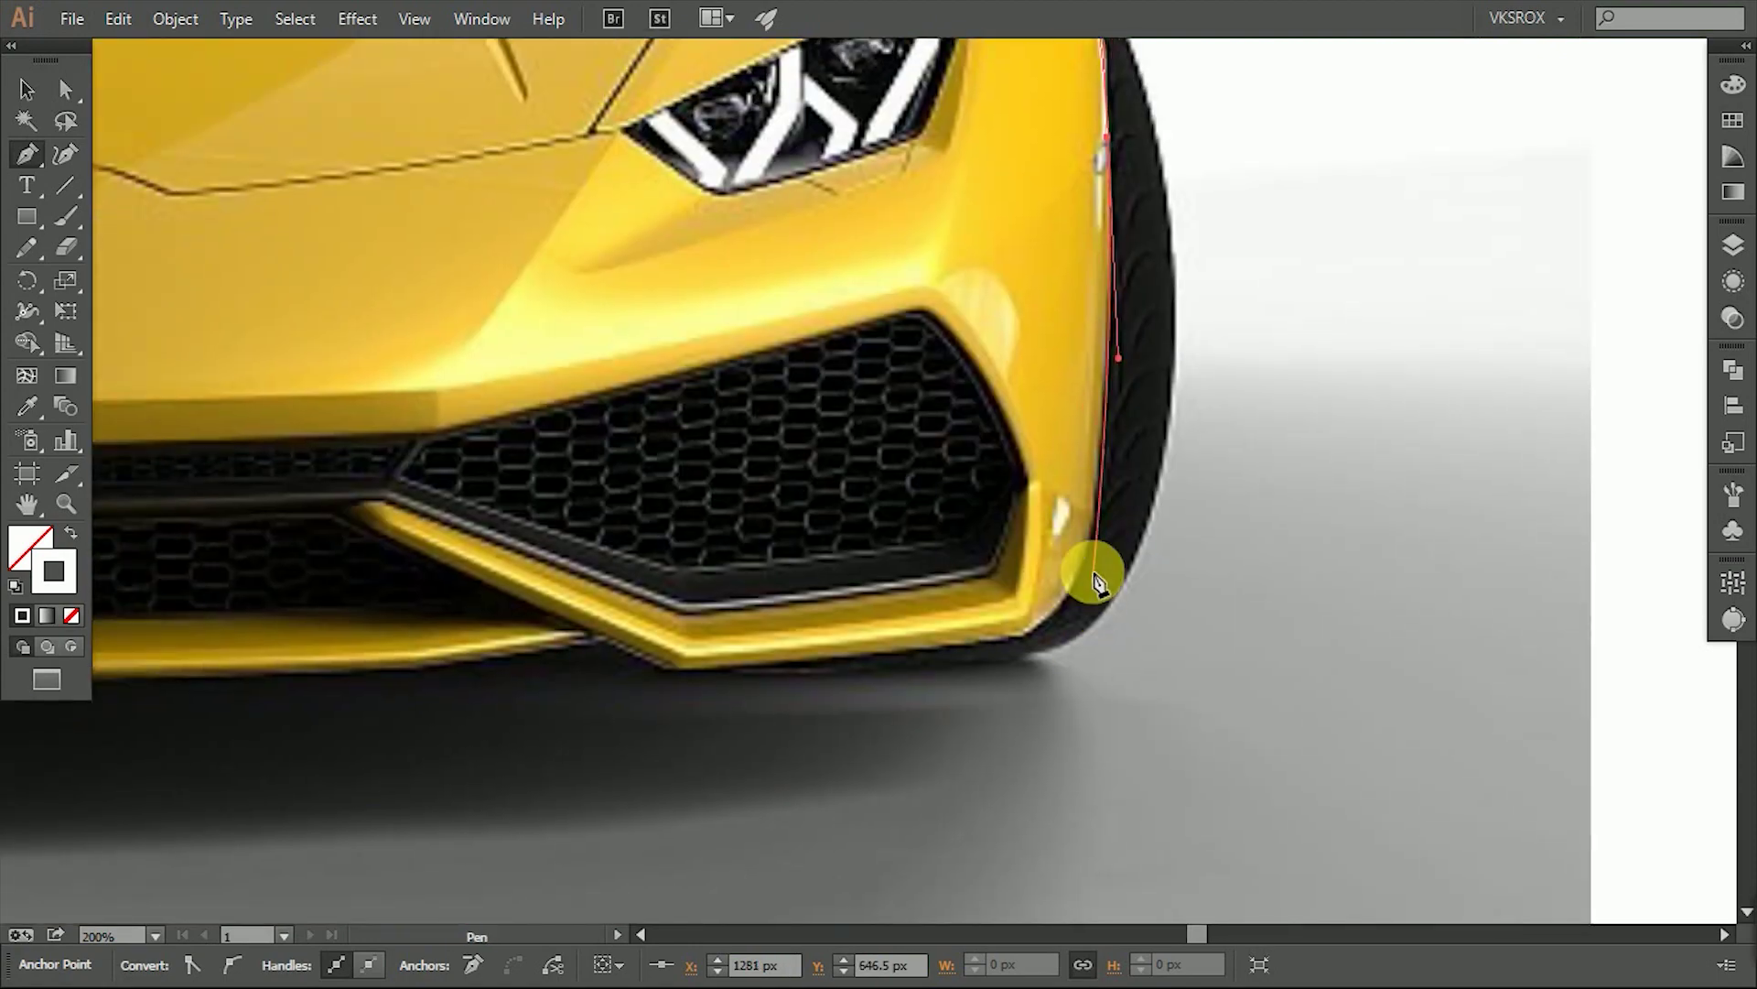
pyautogui.hscroll(-2, 1000, 645)
pyautogui.click(787, 632)
pyautogui.hscroll(-5, 1007, 613)
pyautogui.click(1227, 604)
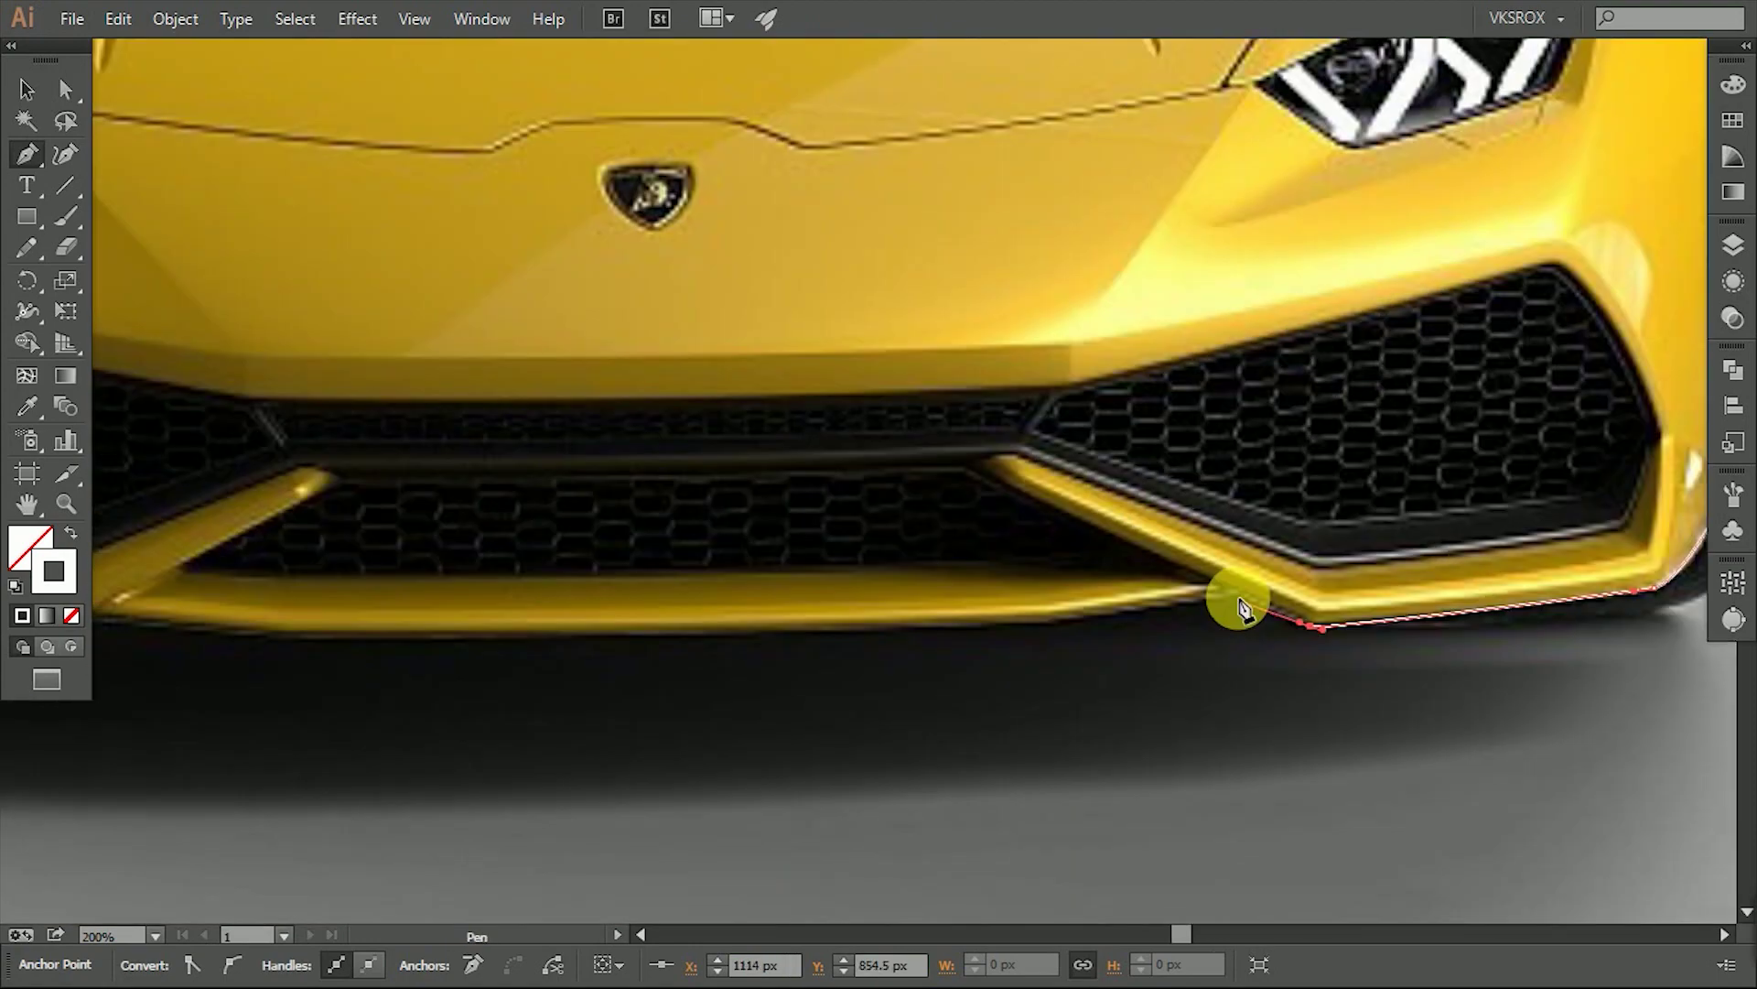
pyautogui.hscroll(-3, 1098, 623)
pyautogui.moveTo(256, 631)
pyautogui.mouseDown()
pyautogui.moveTo(1178, 628)
pyautogui.moveTo(825, 518)
pyautogui.mouseUp()
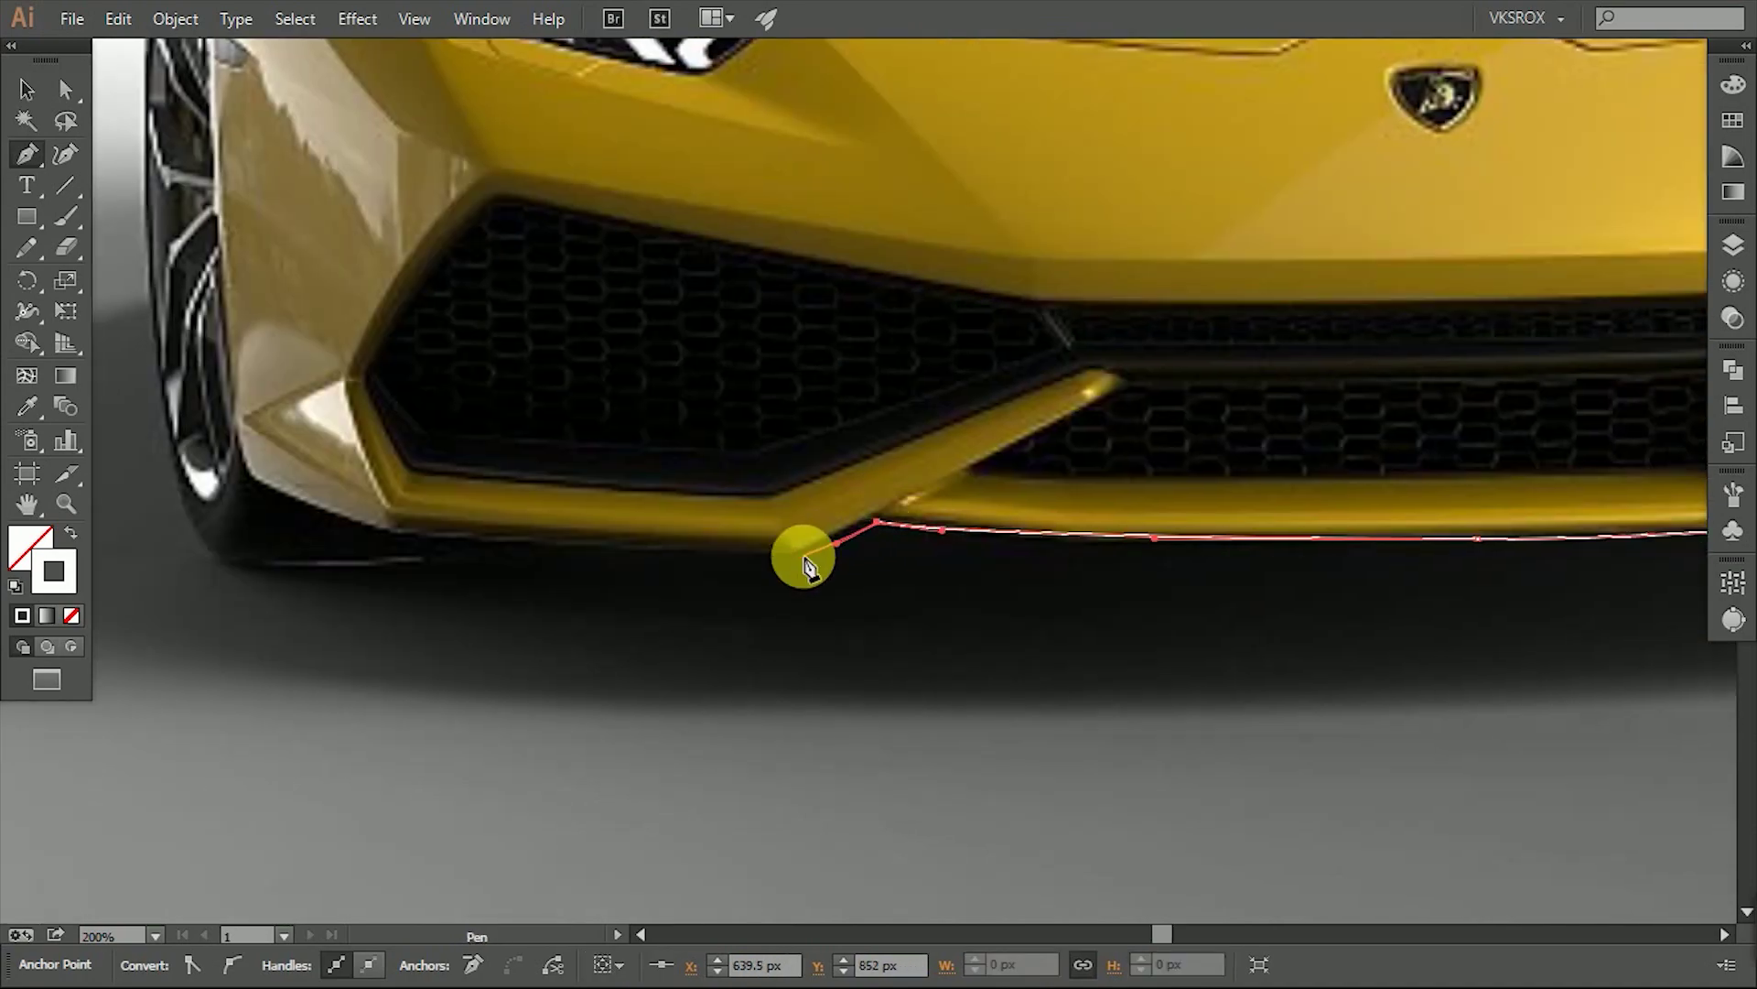
pyautogui.click(804, 556)
# Complete the outline up the left side, then zoom out and deselect the finished path.
pyautogui.hscroll(-4, 778, 586)
pyautogui.scroll(1, 778, 585)
pyautogui.scroll(2, 564, 354)
pyautogui.scroll(5, 564, 354)
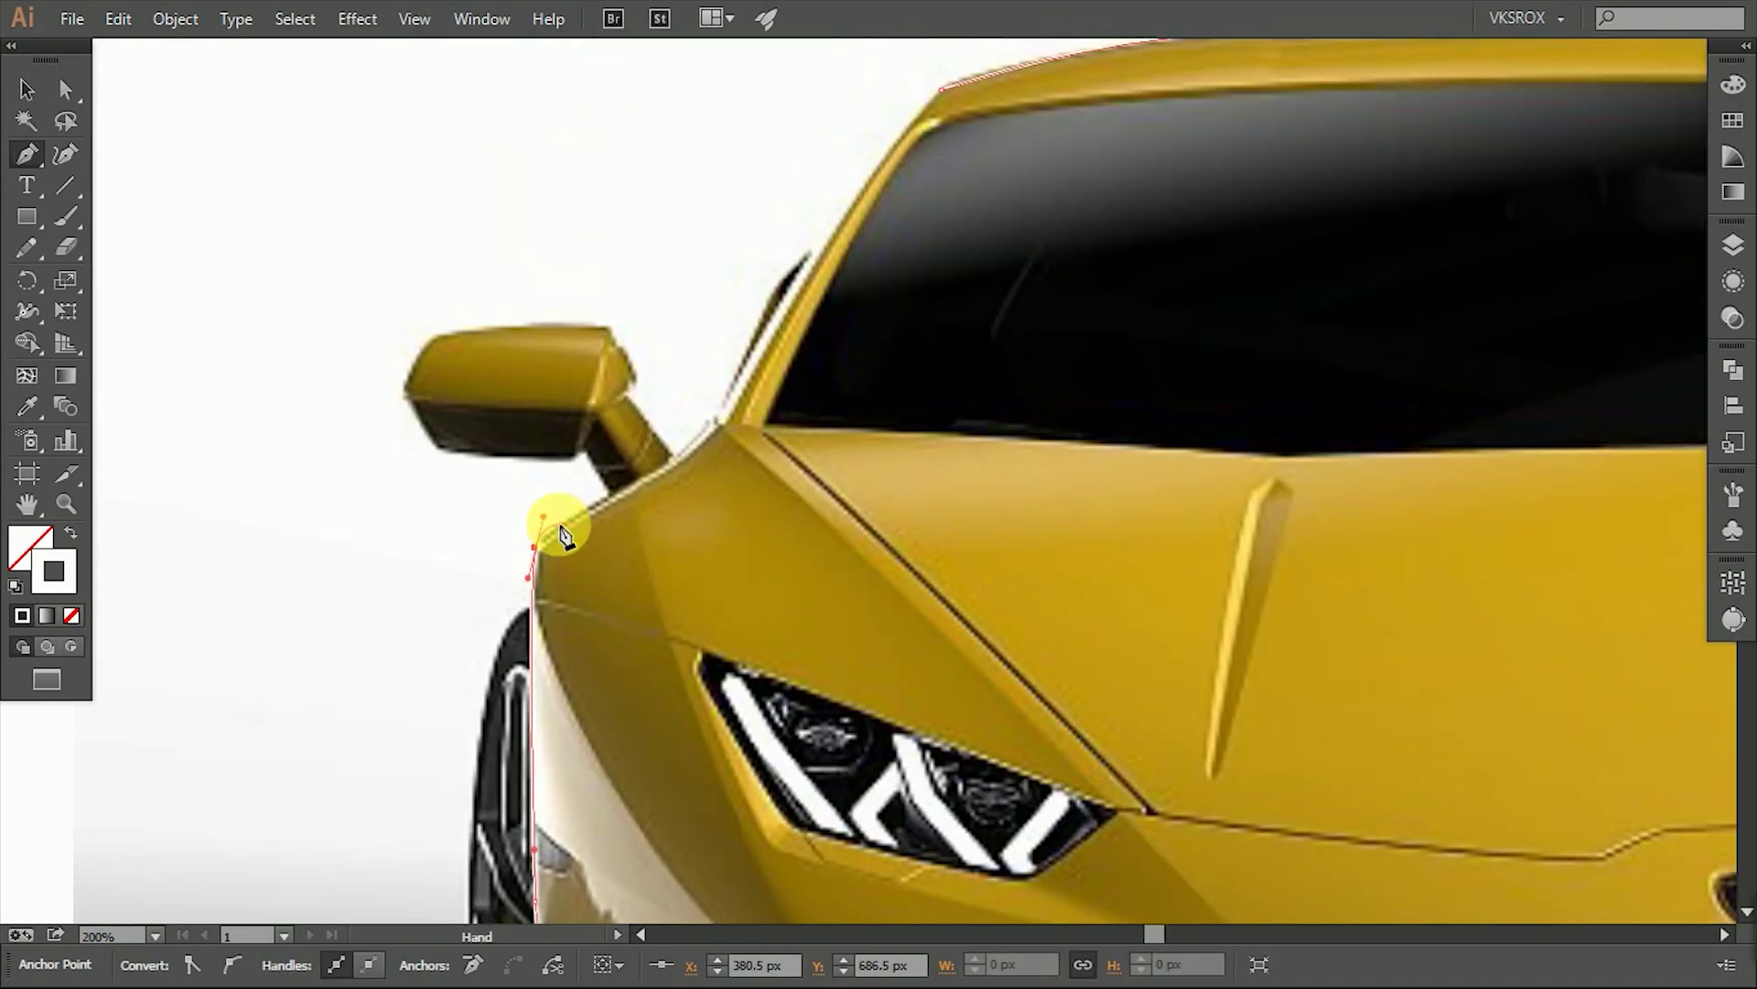
pyautogui.scroll(-2, 561, 569)
pyautogui.moveTo(652, 366)
pyautogui.mouseDown()
pyautogui.moveTo(667, 336)
pyautogui.moveTo(754, 464)
pyautogui.mouseUp()
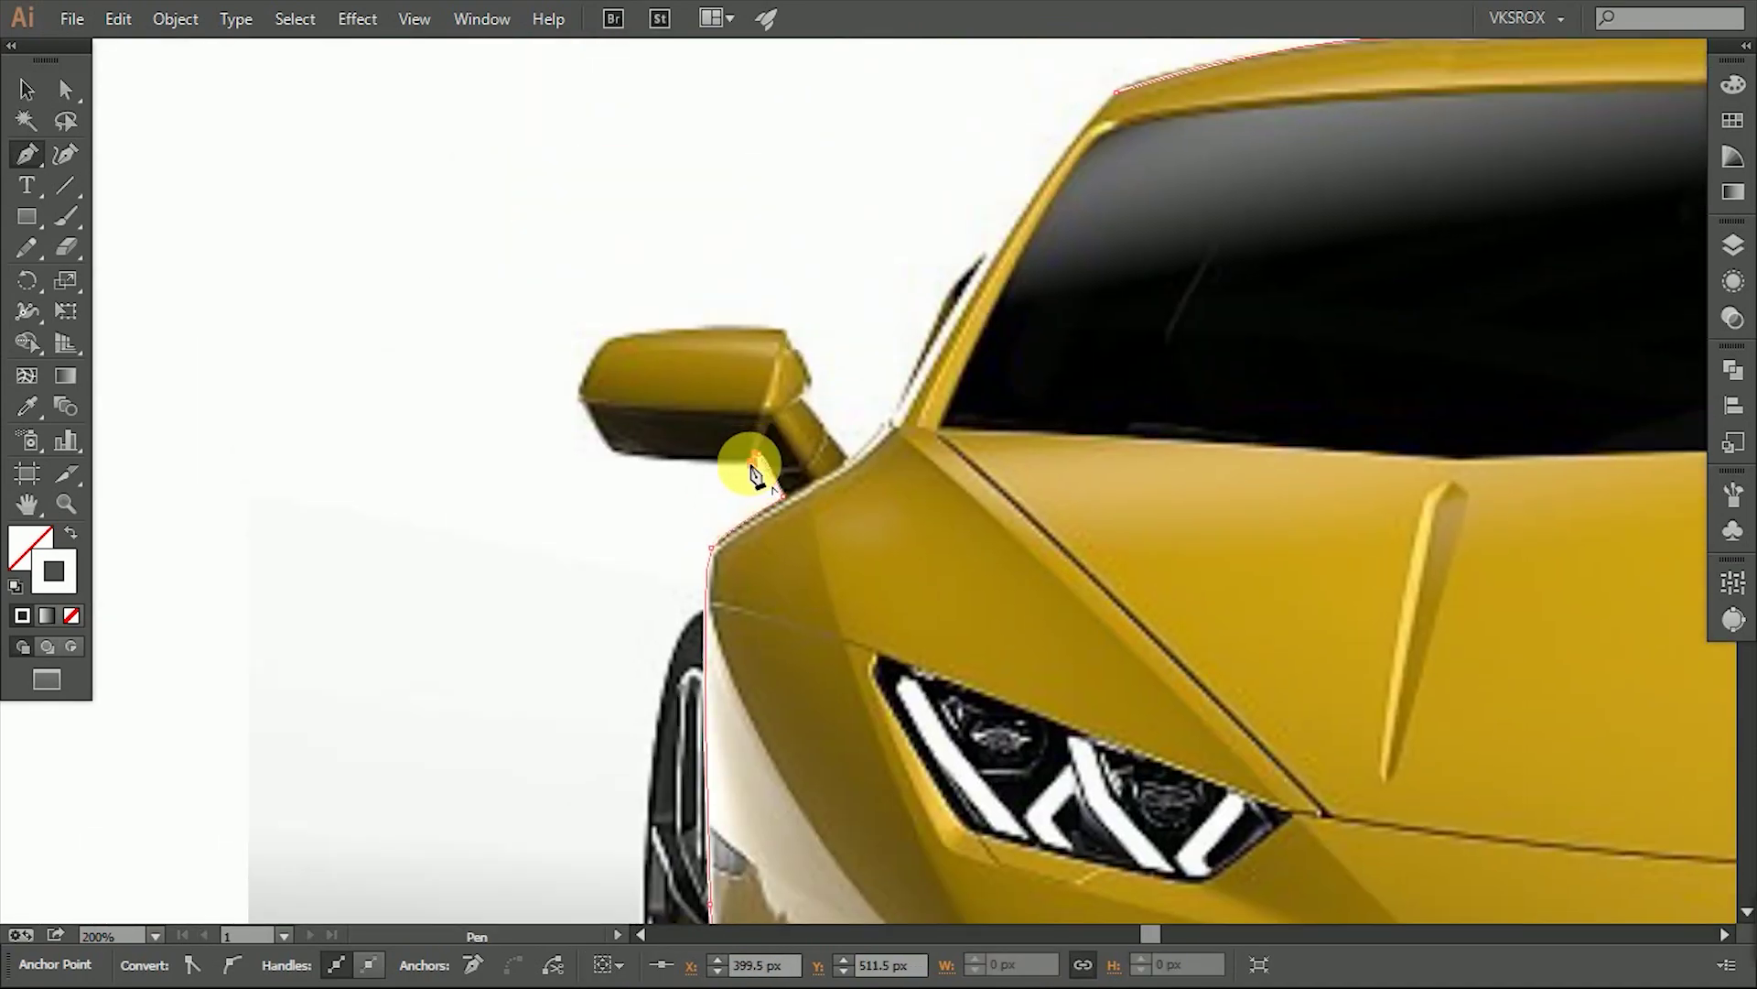
pyautogui.scroll(1, 578, 391)
pyautogui.hscroll(2, 578, 392)
pyautogui.scroll(2, 719, 609)
pyautogui.hscroll(2, 714, 586)
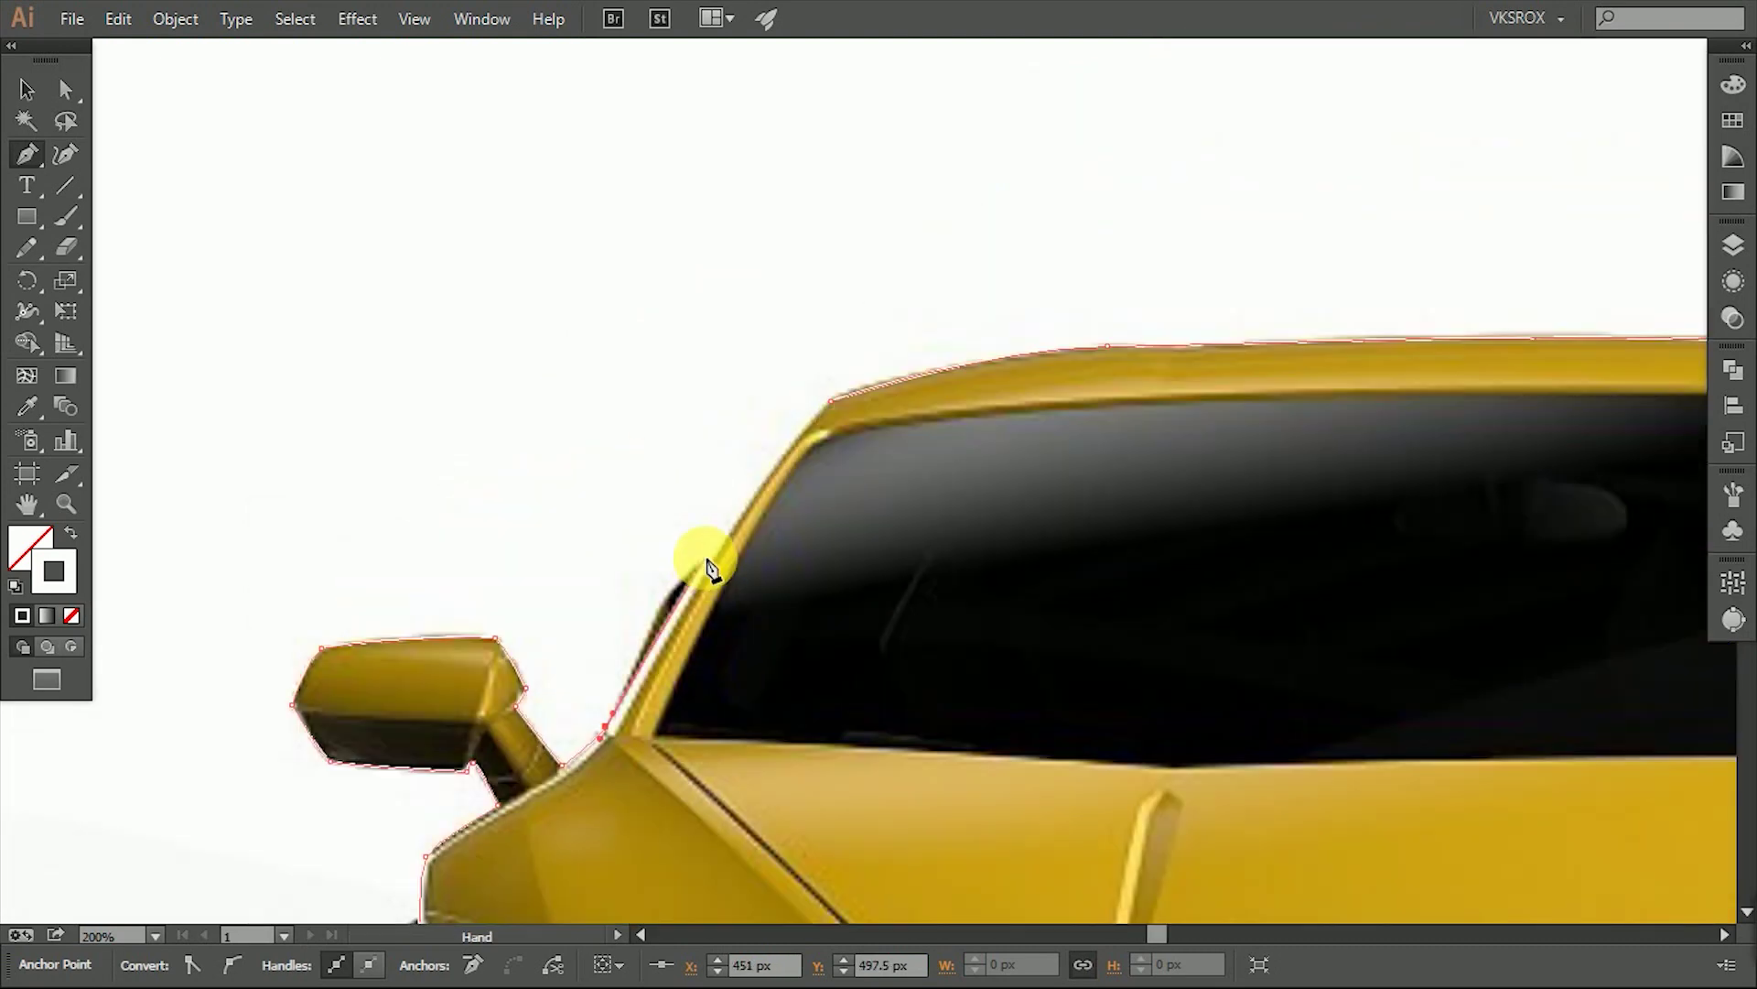
pyautogui.hotkey('ctrl', '-')
pyautogui.hotkey('ctrl', '-')
pyautogui.hotkey('ctrl', '-')
pyautogui.press('v')
pyautogui.click(531, 497)
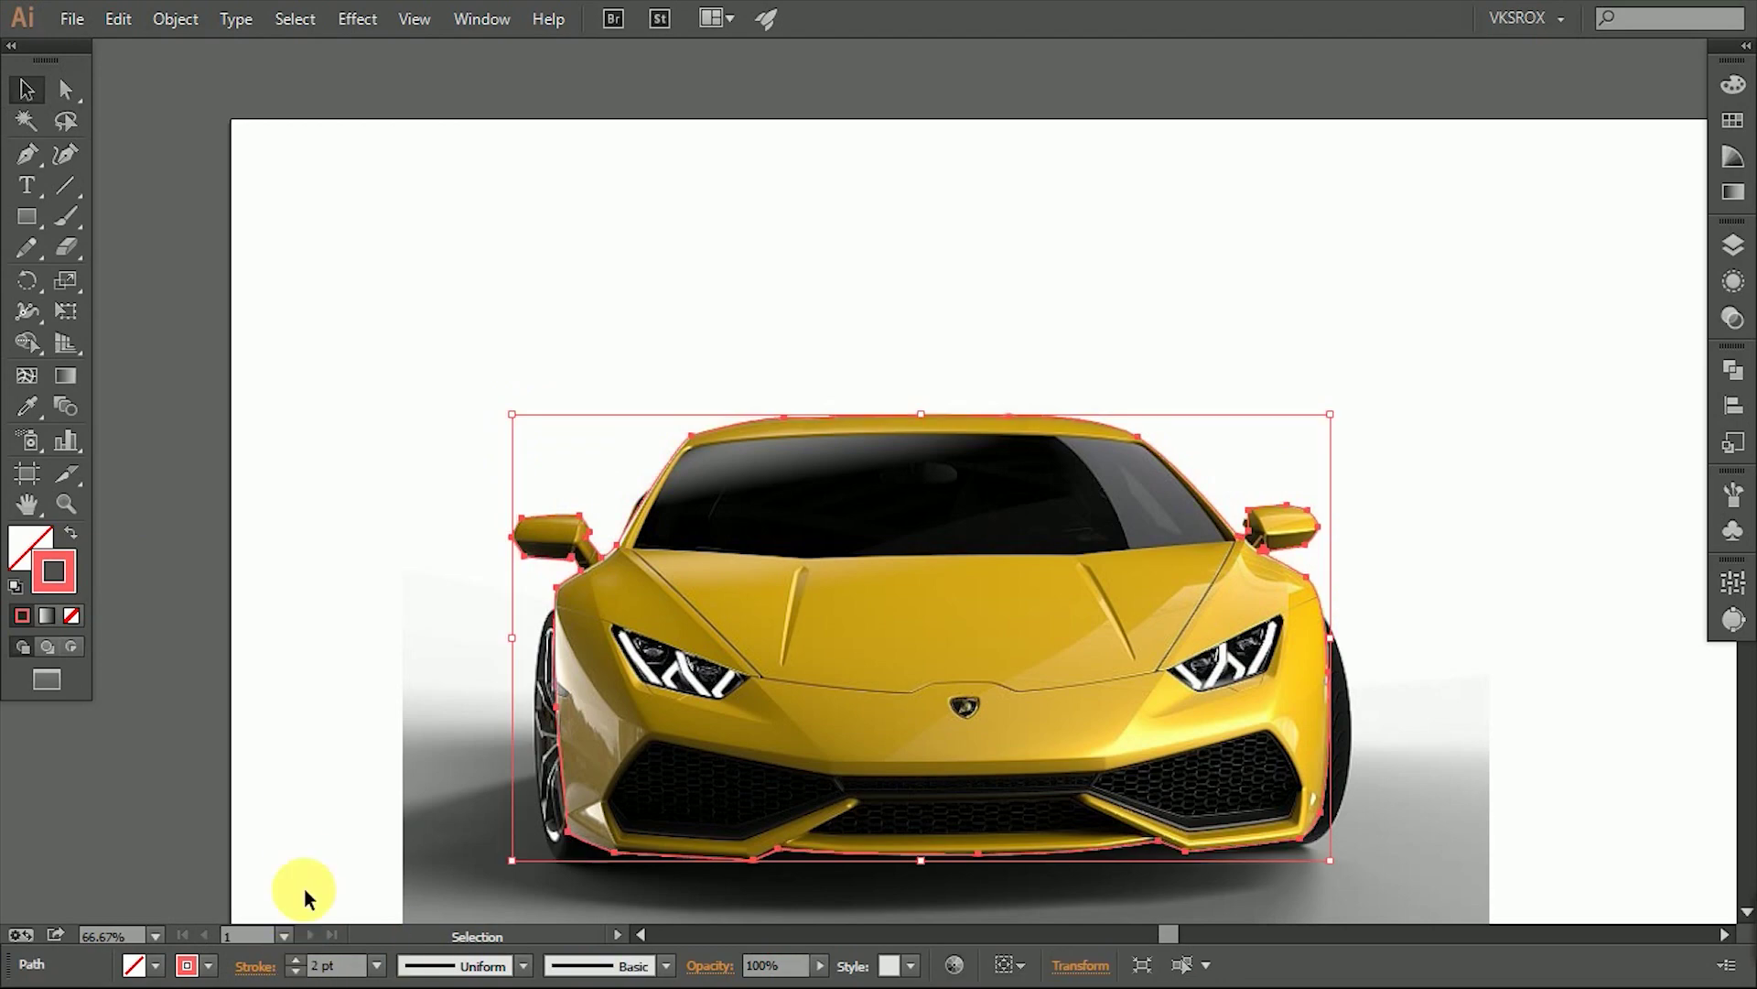
# Trace the windshield's top edge from its left corner to the right top corner.
pyautogui.scroll(-2, 812, 562)
pyautogui.scroll(-2, 774, 586)
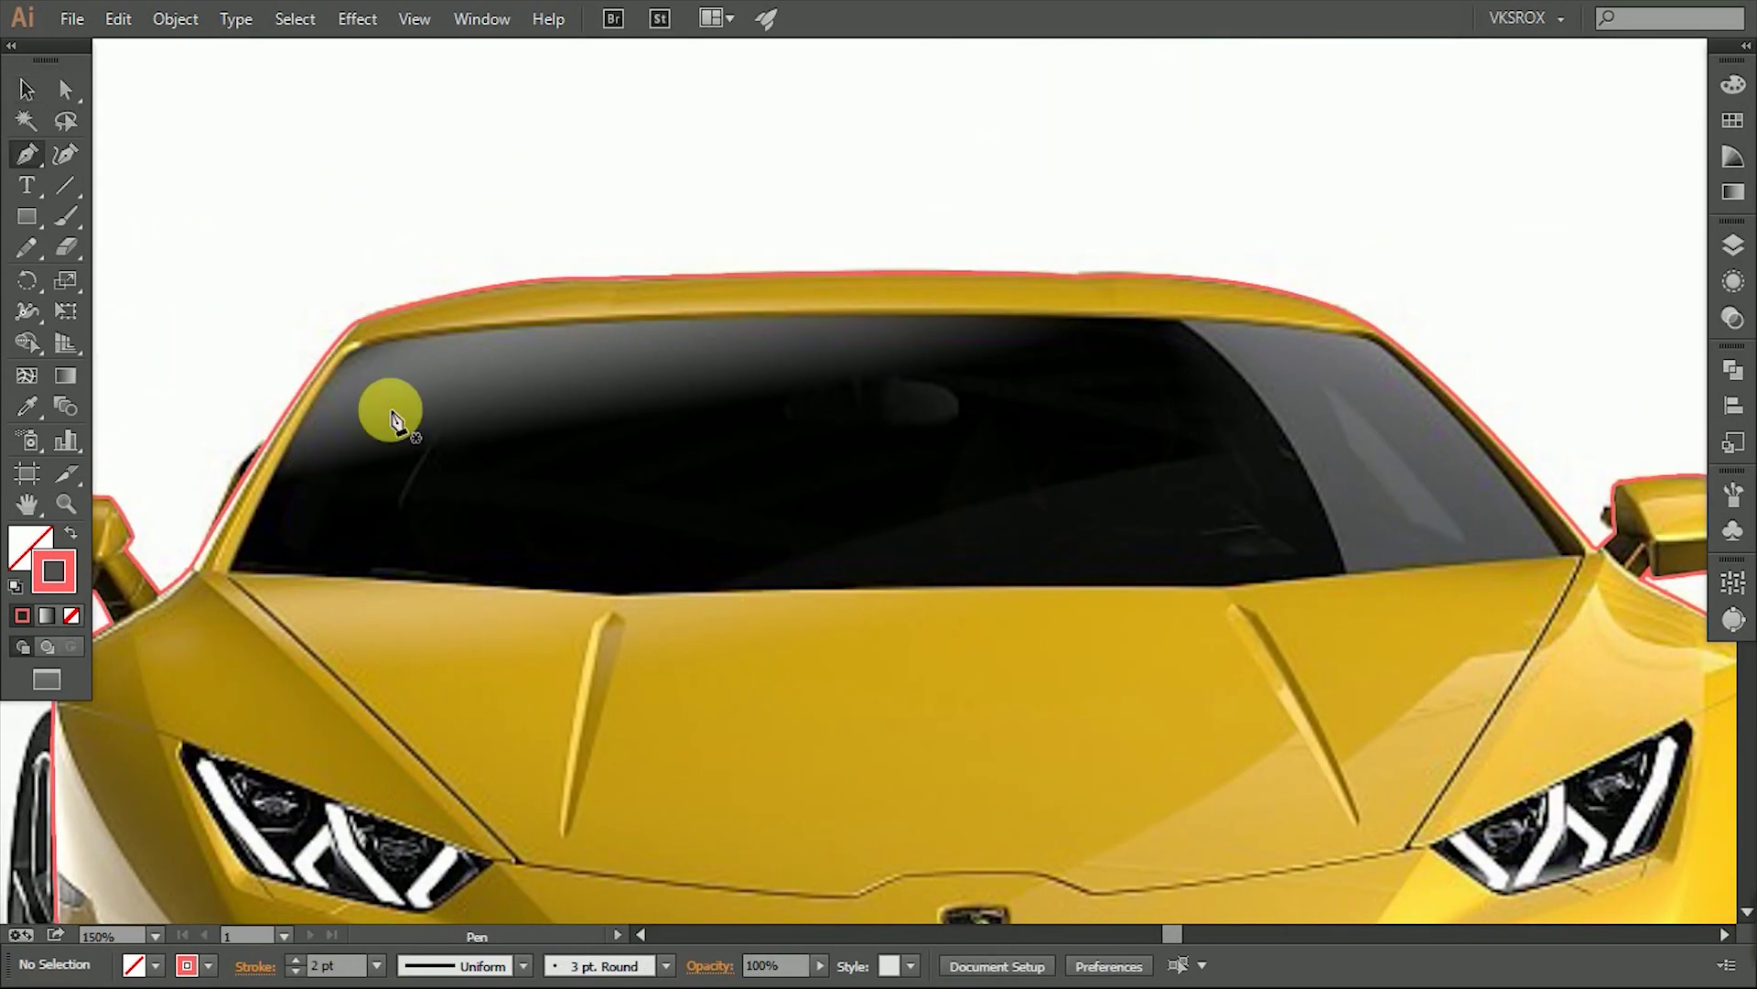
pyautogui.scroll(2, 391, 417)
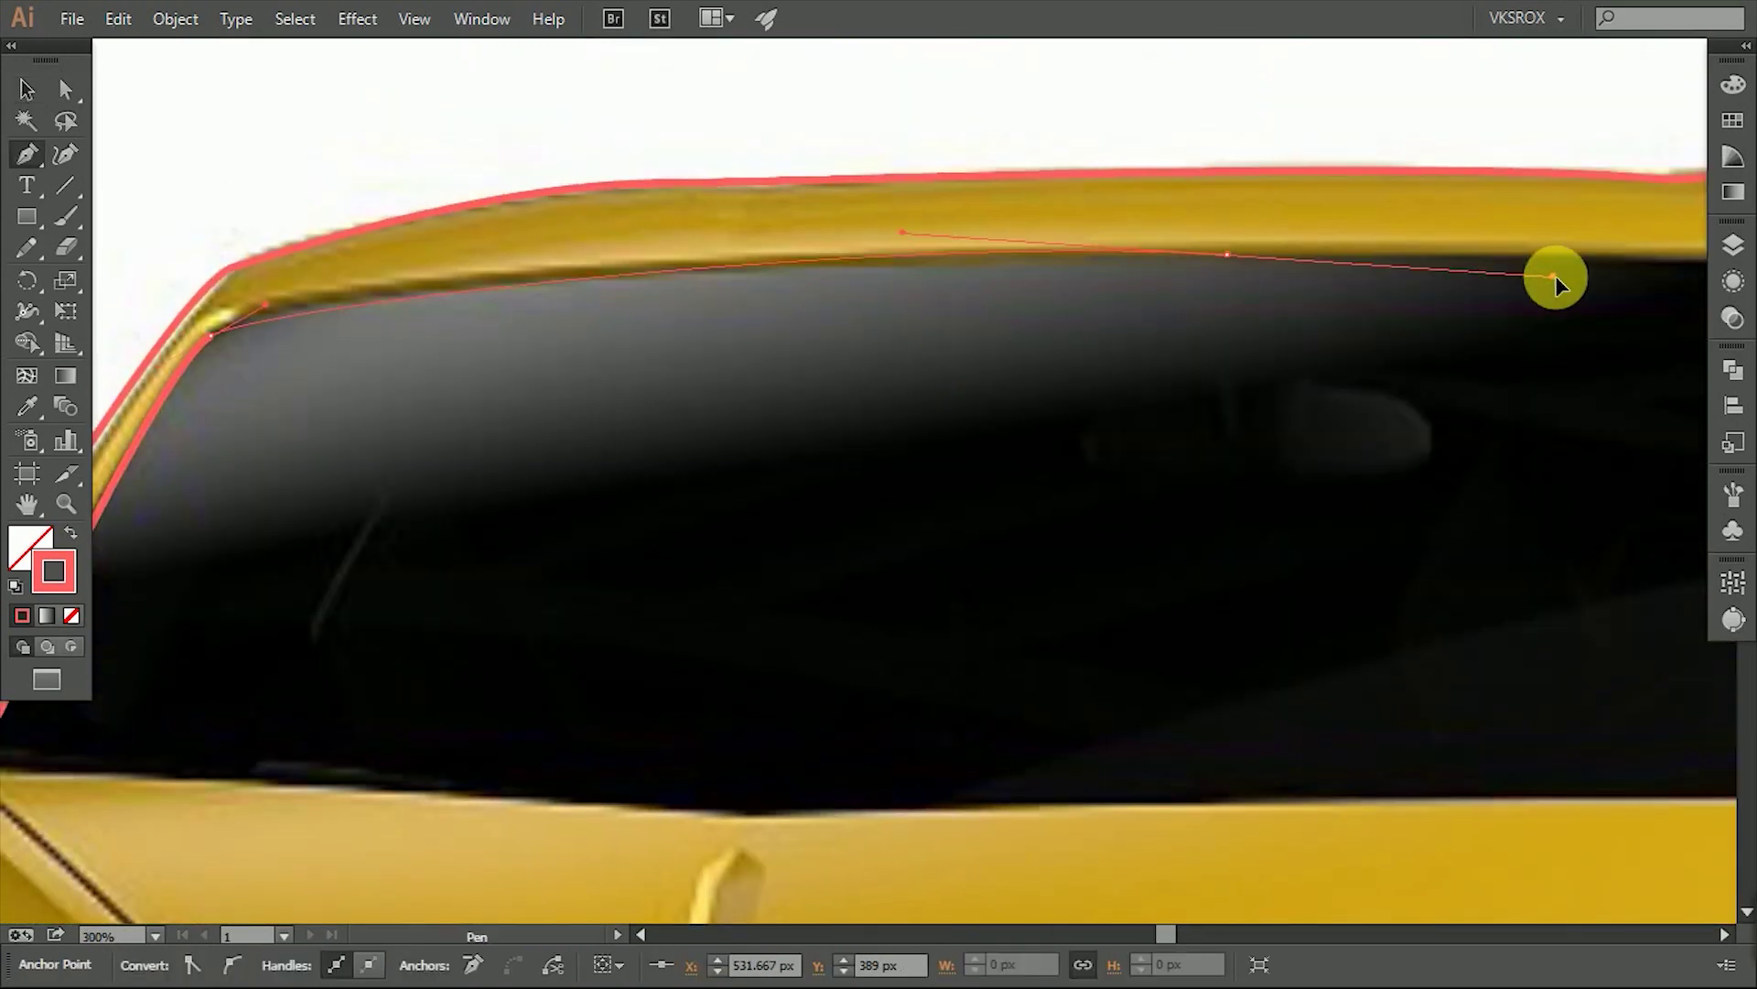
pyautogui.moveTo(212, 331); pyautogui.dragTo(265, 304)
pyautogui.click(475, 287)
pyautogui.scroll(-1, 761, 277)
pyautogui.click(758, 265)
pyautogui.click(840, 267)
pyautogui.click(923, 269)
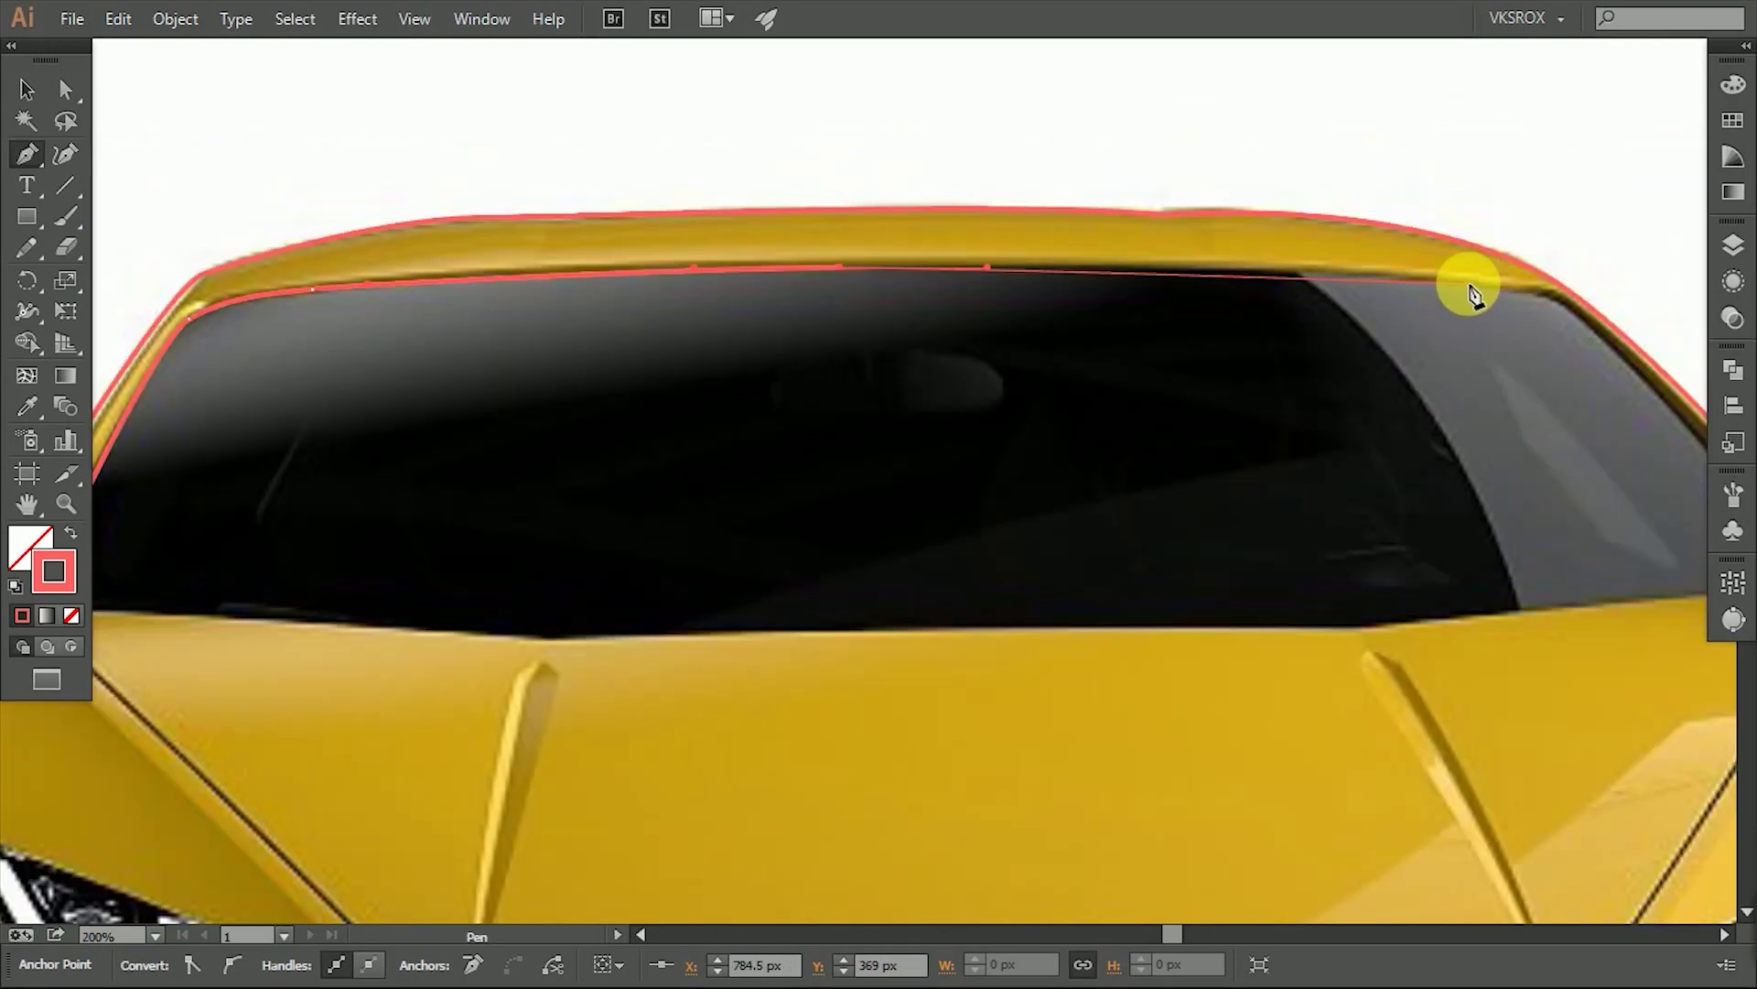
pyautogui.click(1581, 320)
pyautogui.moveTo(1577, 315); pyautogui.dragTo(1392, 256)
# Continue down the pillar and along the bottom edge, closing the windshield path.
pyautogui.scroll(-1, 1641, 405)
pyautogui.moveTo(1633, 460); pyautogui.dragTo(1684, 546)
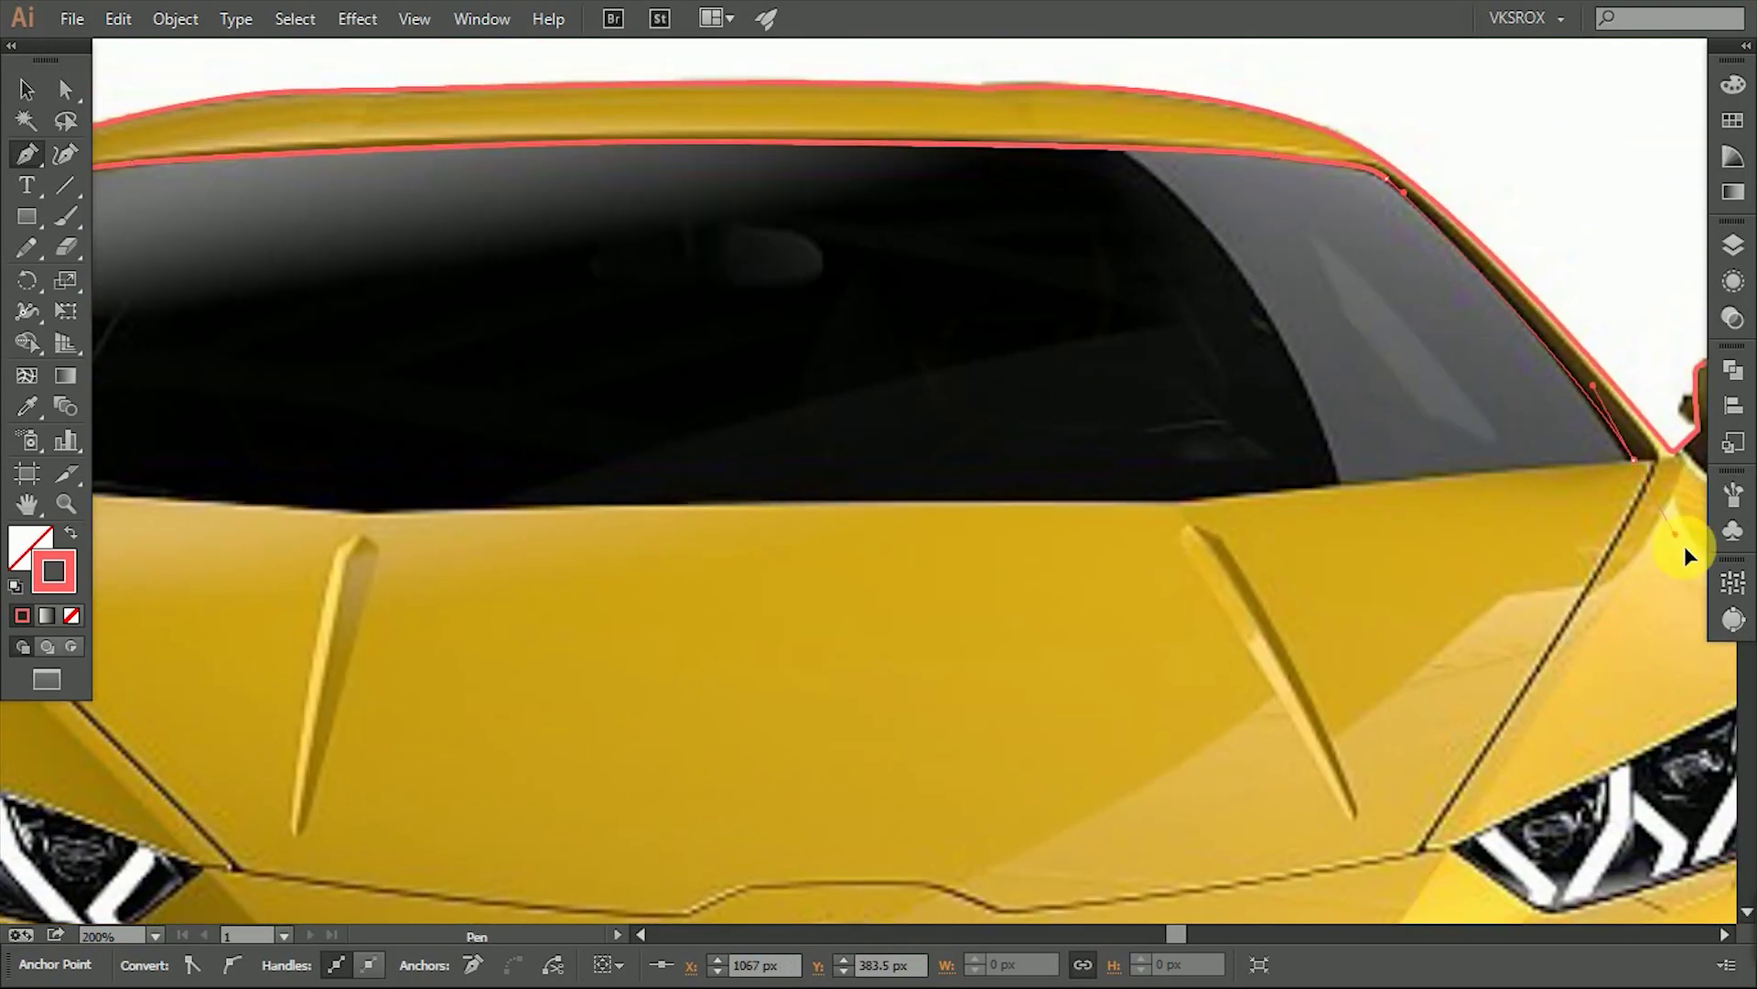
pyautogui.scroll(-1, 1583, 463)
pyautogui.click(1090, 423)
pyautogui.hscroll(-3, 1090, 422)
pyautogui.click(717, 435)
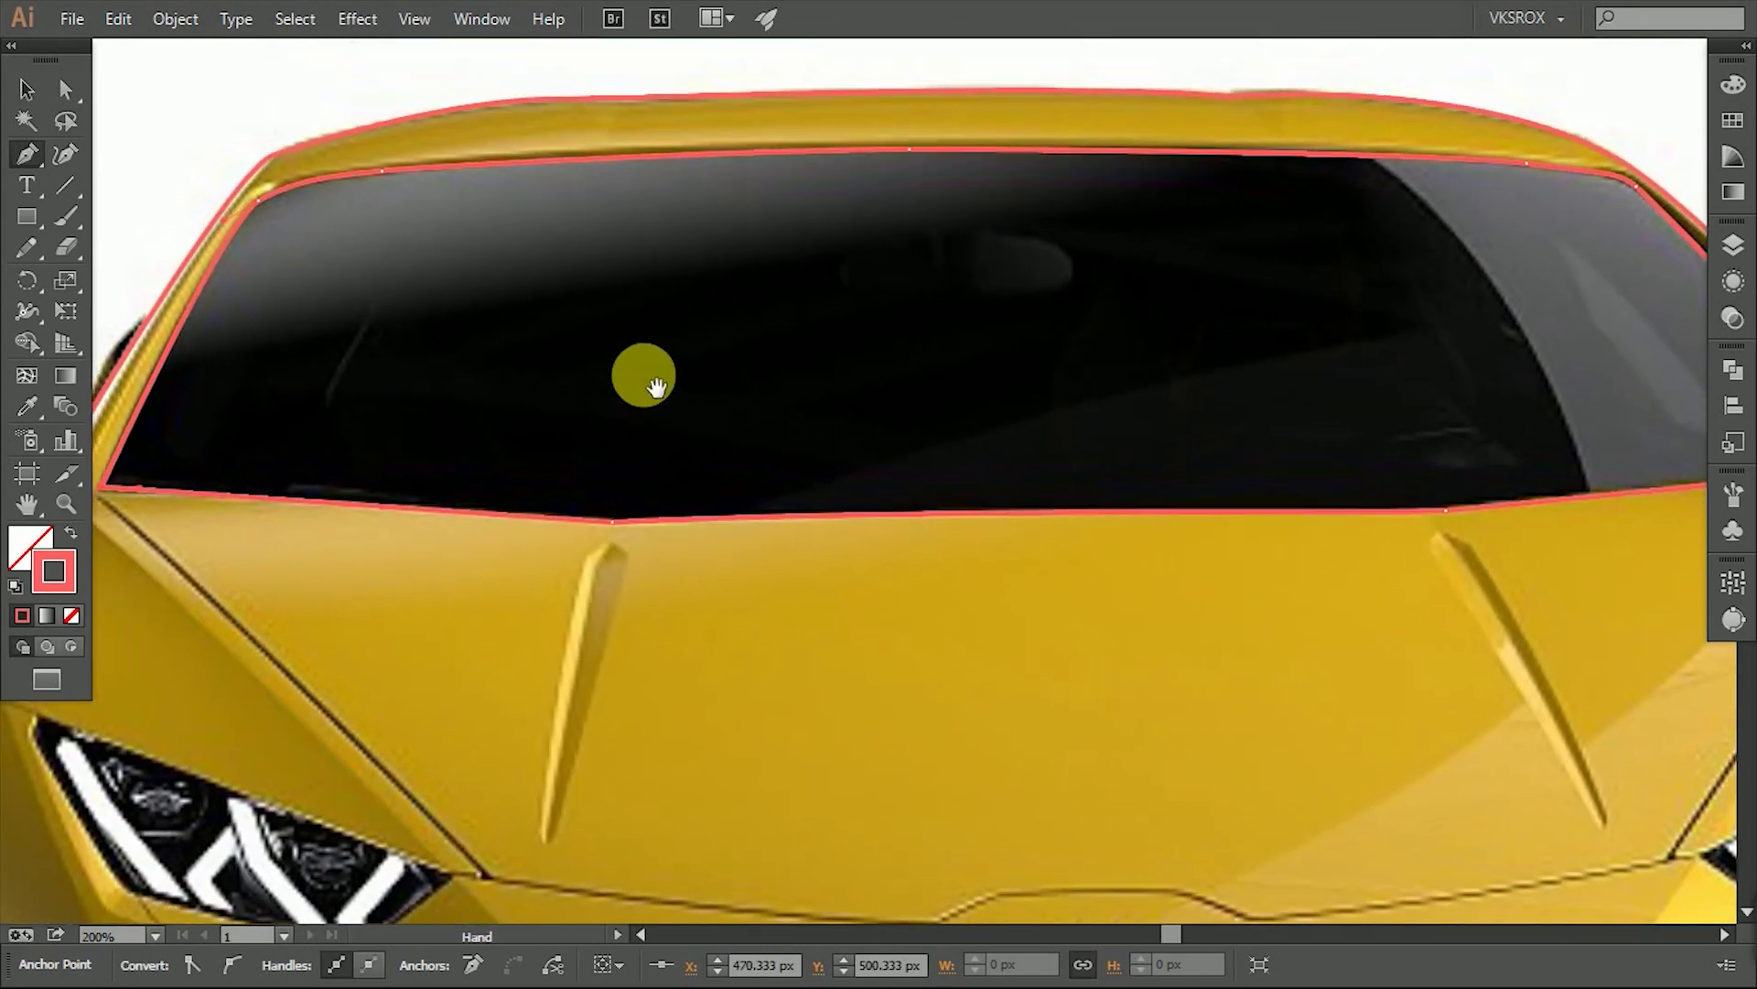
pyautogui.hscroll(-2, 569, 228)
pyautogui.click(150, 478)
pyautogui.click(1530, 139)
pyautogui.click(156, 478)
pyautogui.press('v')
# Fill the windshield with a linear gradient fading to 0% opacity, angled diagonally across the glass.
pyautogui.hotkey('shift', 'ctrl', 'F9')
pyautogui.click(919, 152)
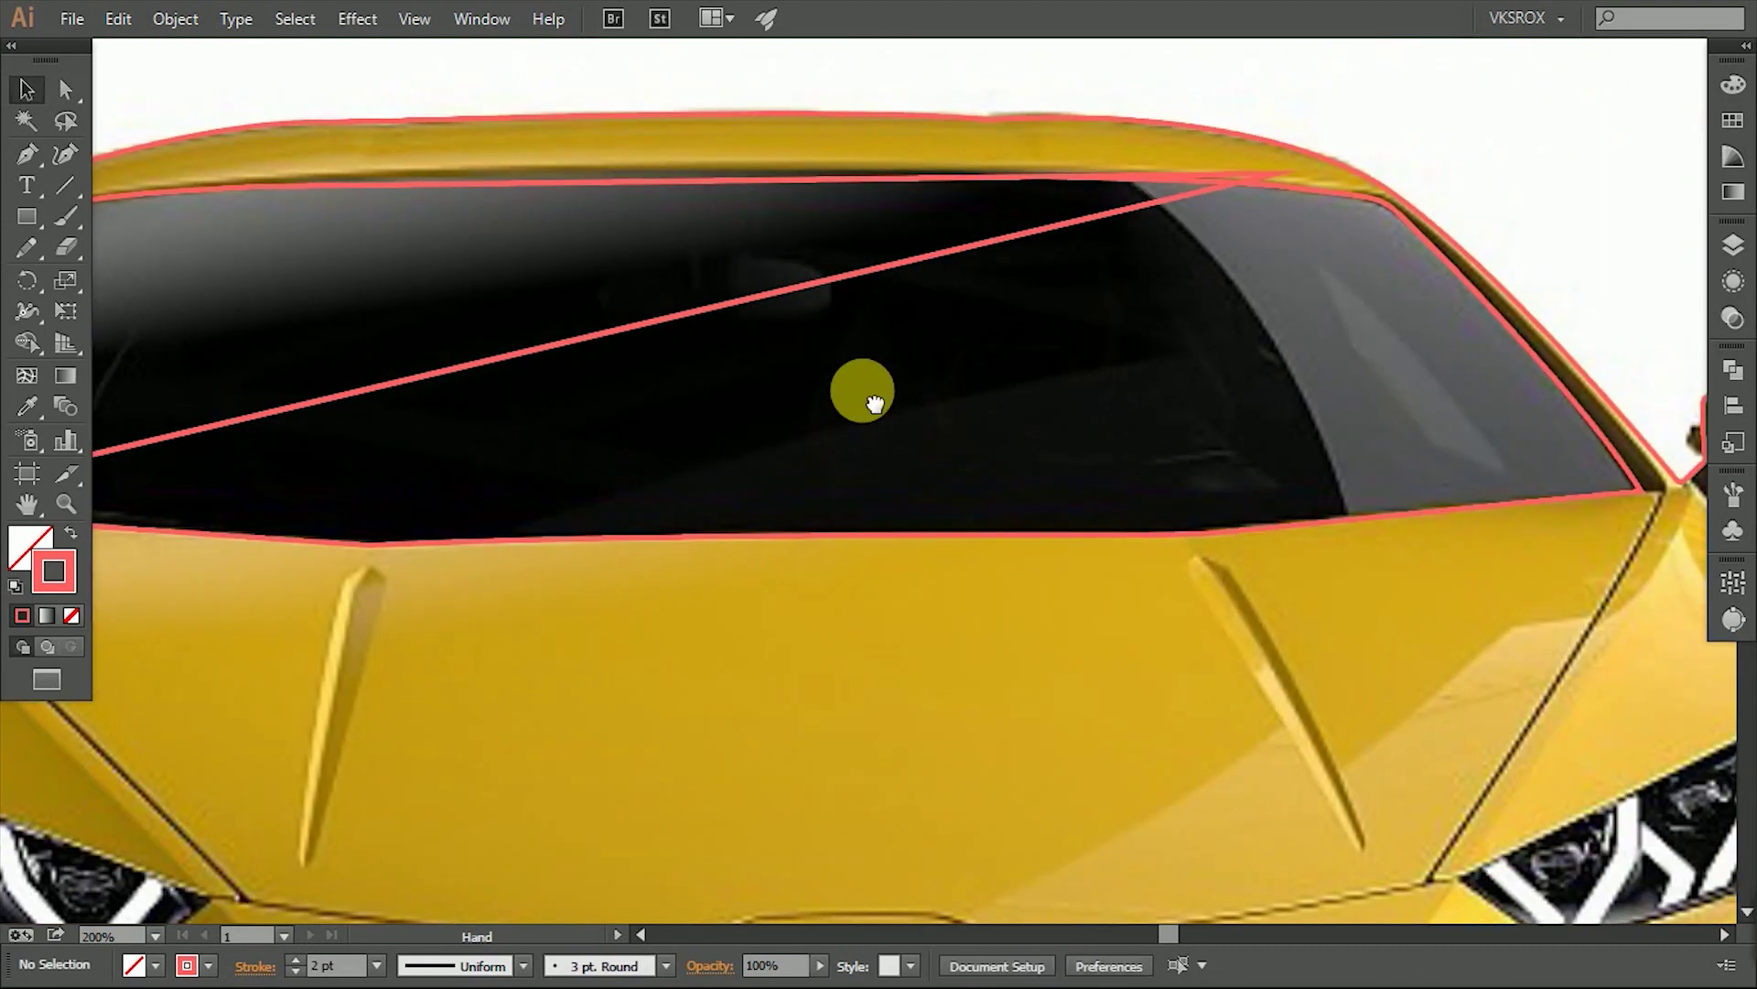
pyautogui.moveTo(864, 393); pyautogui.dragTo(1083, 391)
pyautogui.click(1089, 357)
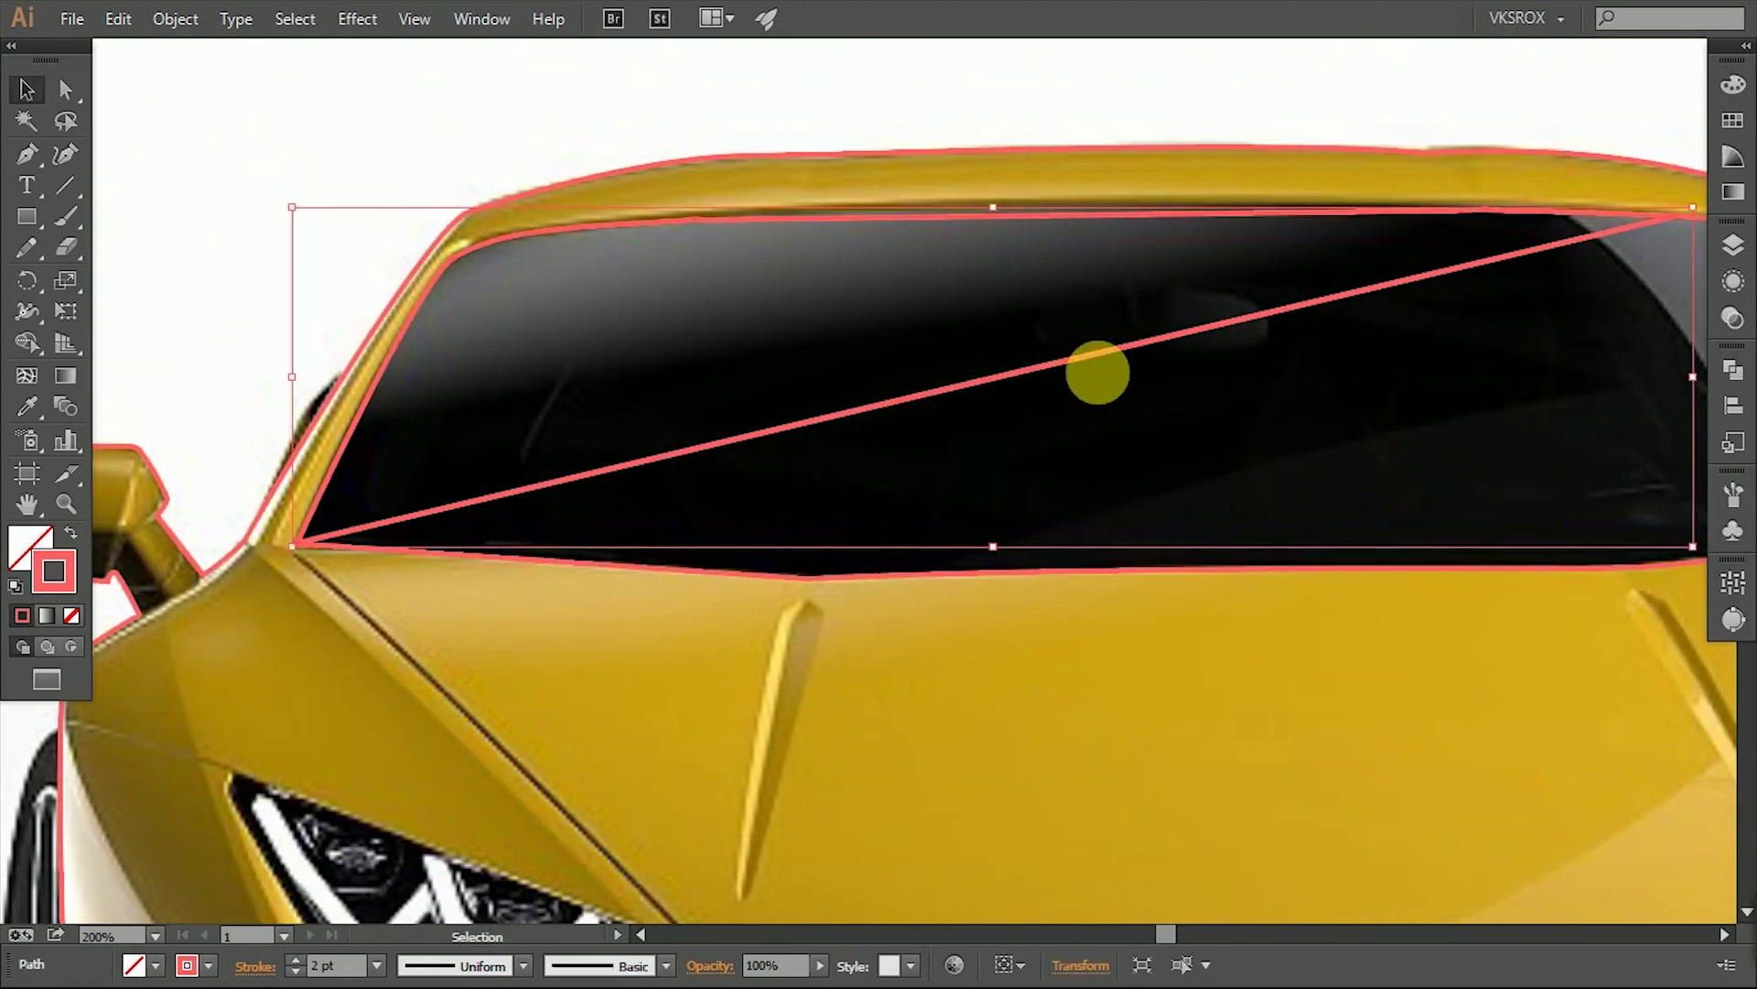
pyautogui.click(1732, 191)
pyautogui.hotkey('shift', 'x')
pyautogui.click(50, 615)
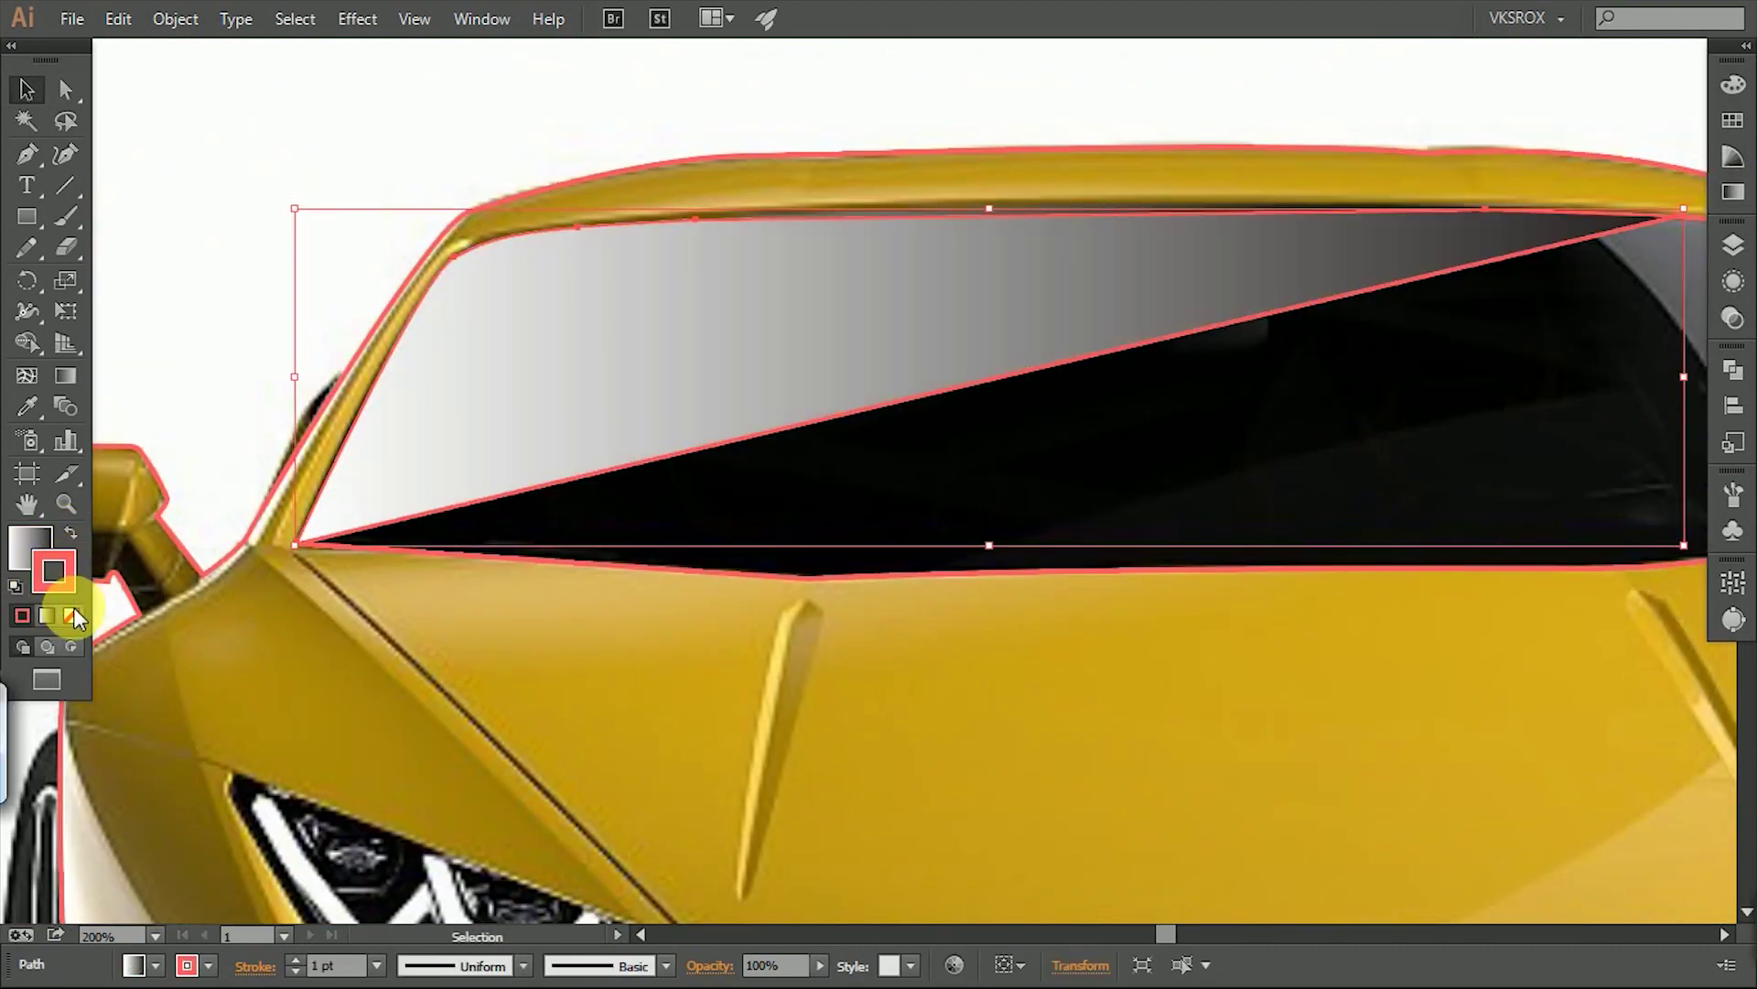
pyautogui.doubleClick(1659, 291)
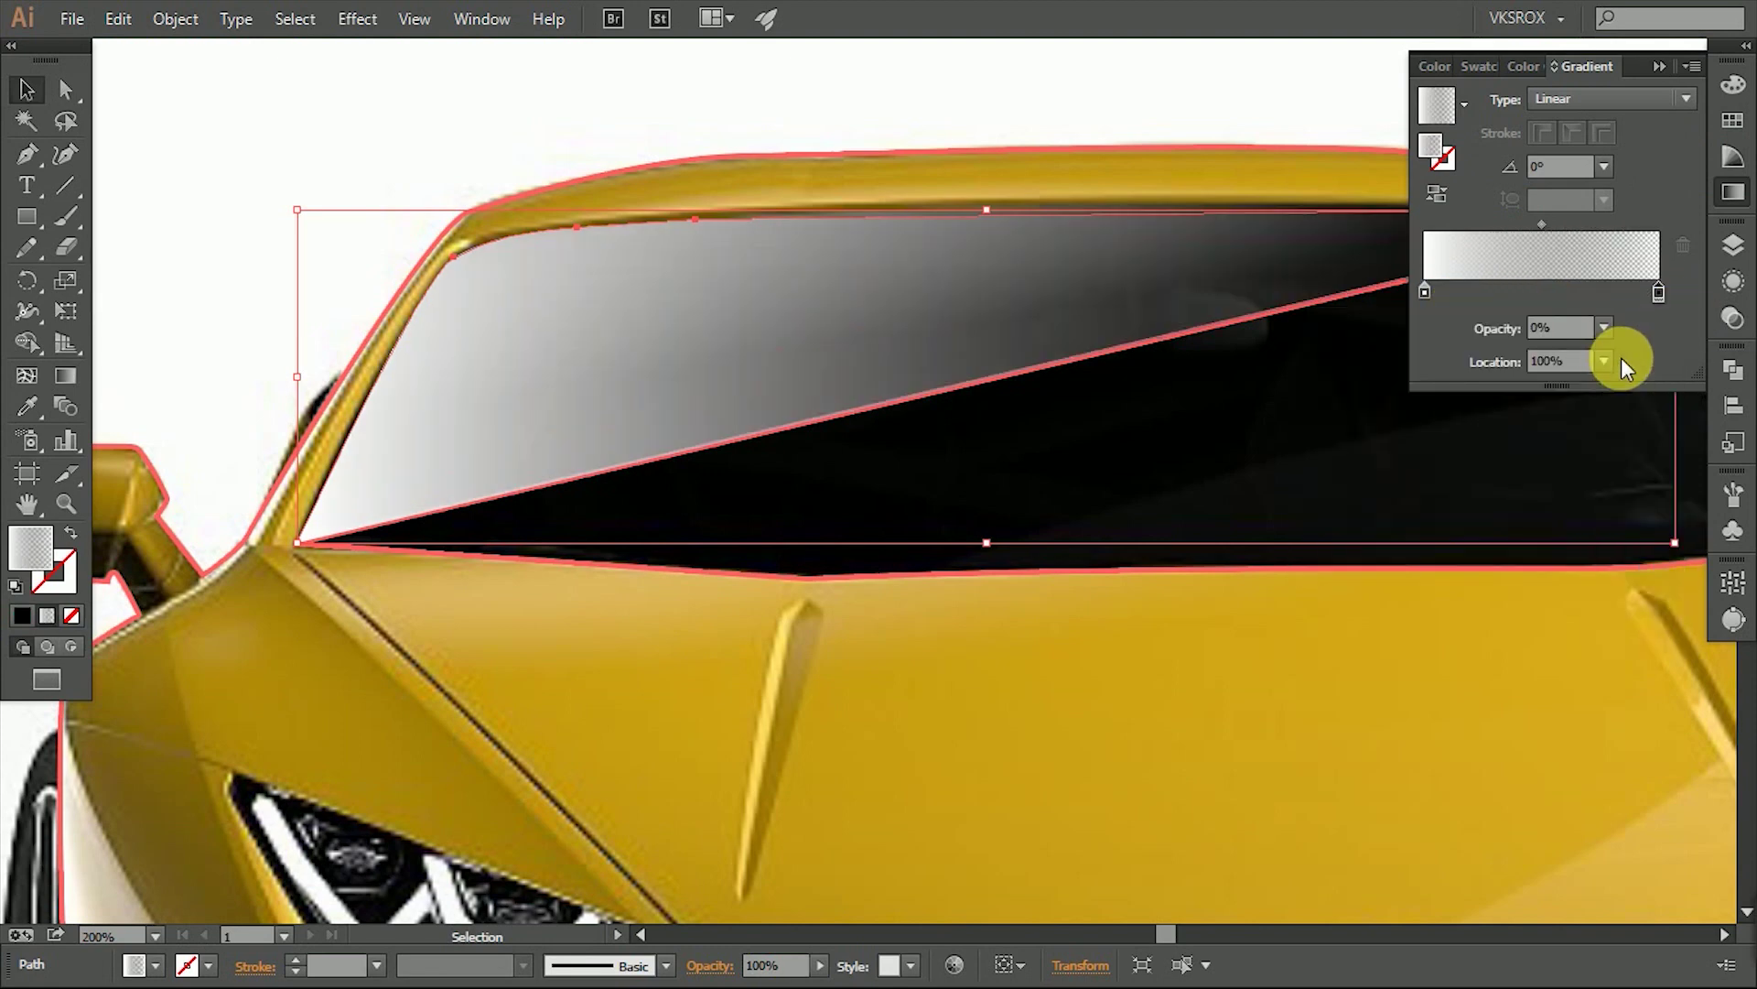
pyautogui.press('g')
pyautogui.moveTo(294, 381)
pyautogui.mouseDown()
pyautogui.moveTo(828, 224)
pyautogui.moveTo(930, 353)
pyautogui.mouseUp()
pyautogui.moveTo(520, 52); pyautogui.dragTo(728, 261)
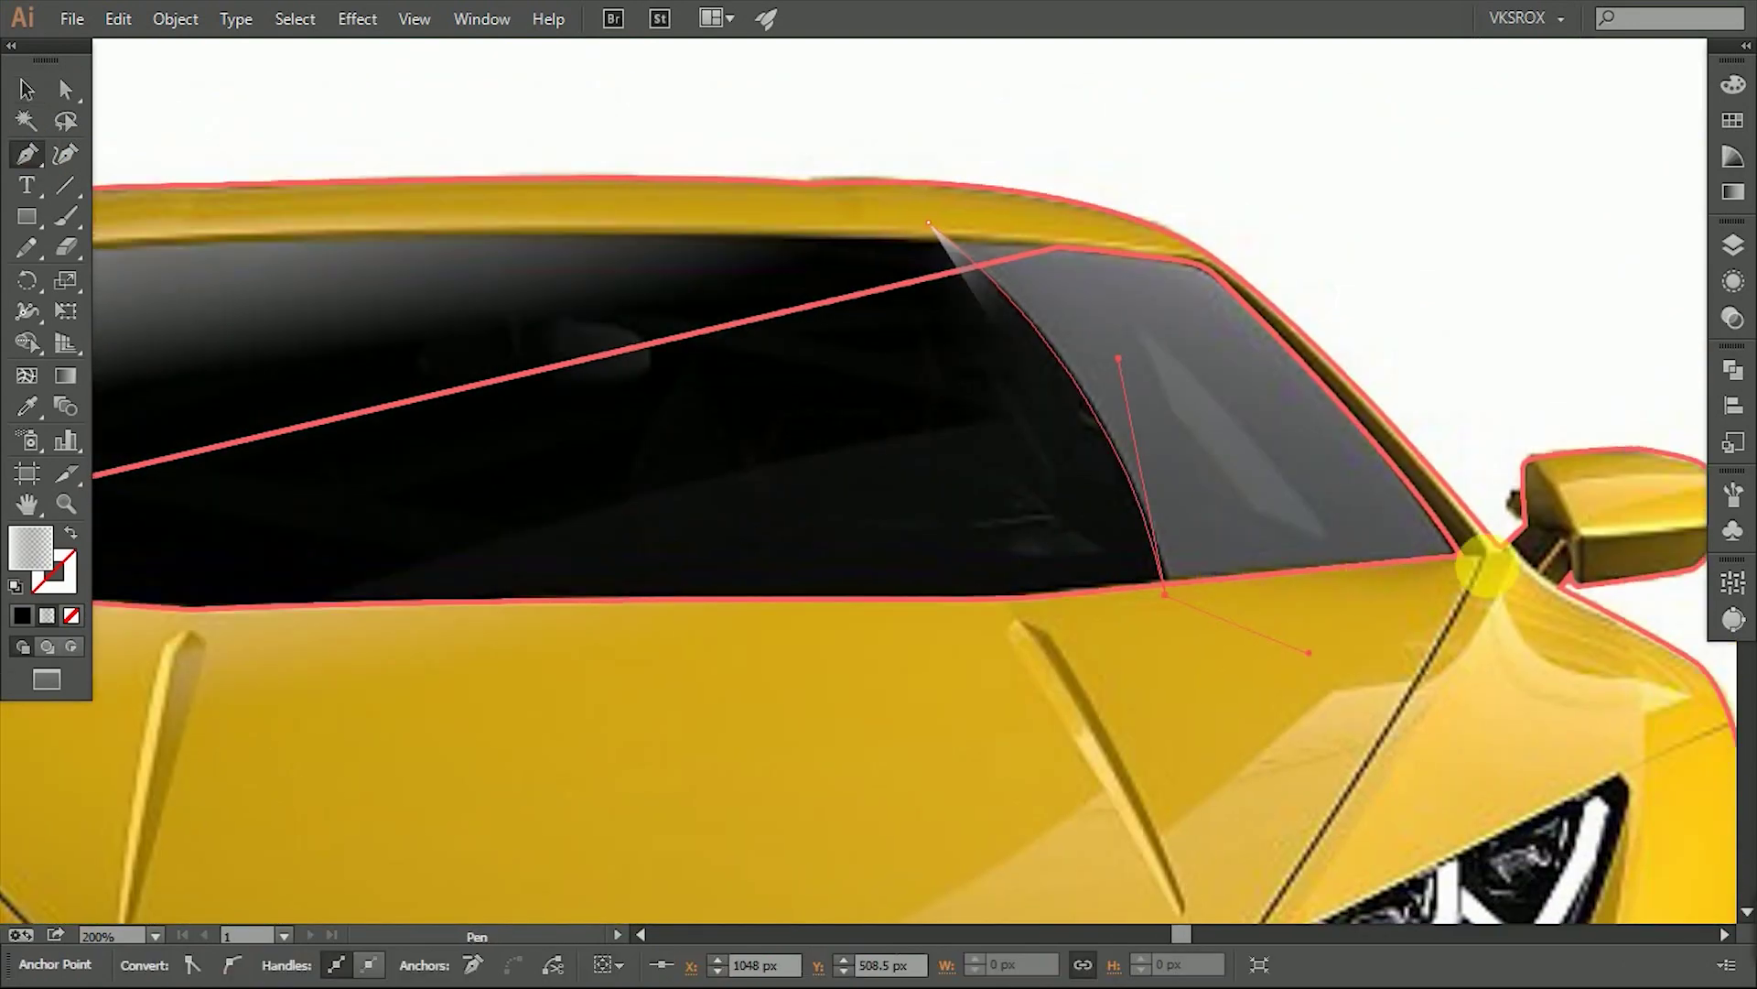
# Close the side window path, fill it pink, and ungroup the divided window pieces.
pyautogui.click(931, 223)
pyautogui.doubleClick(30, 548)
pyautogui.click(1522, 374)
pyautogui.press('v')
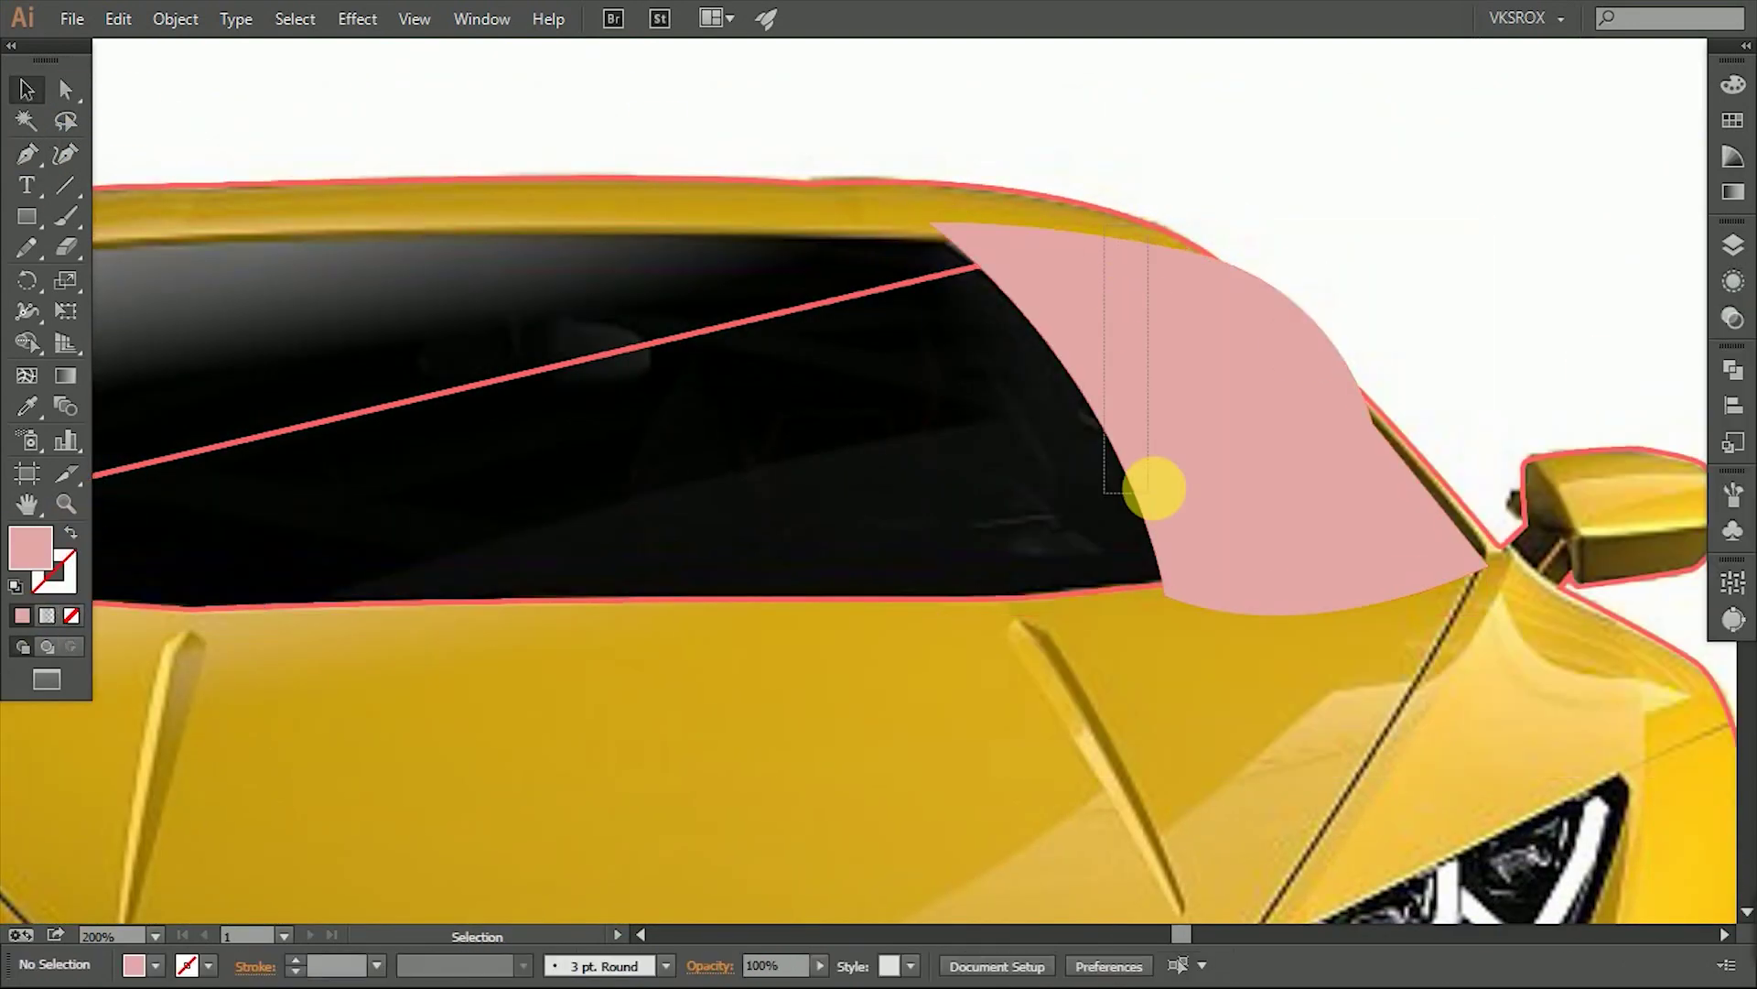
pyautogui.click(1049, 297)
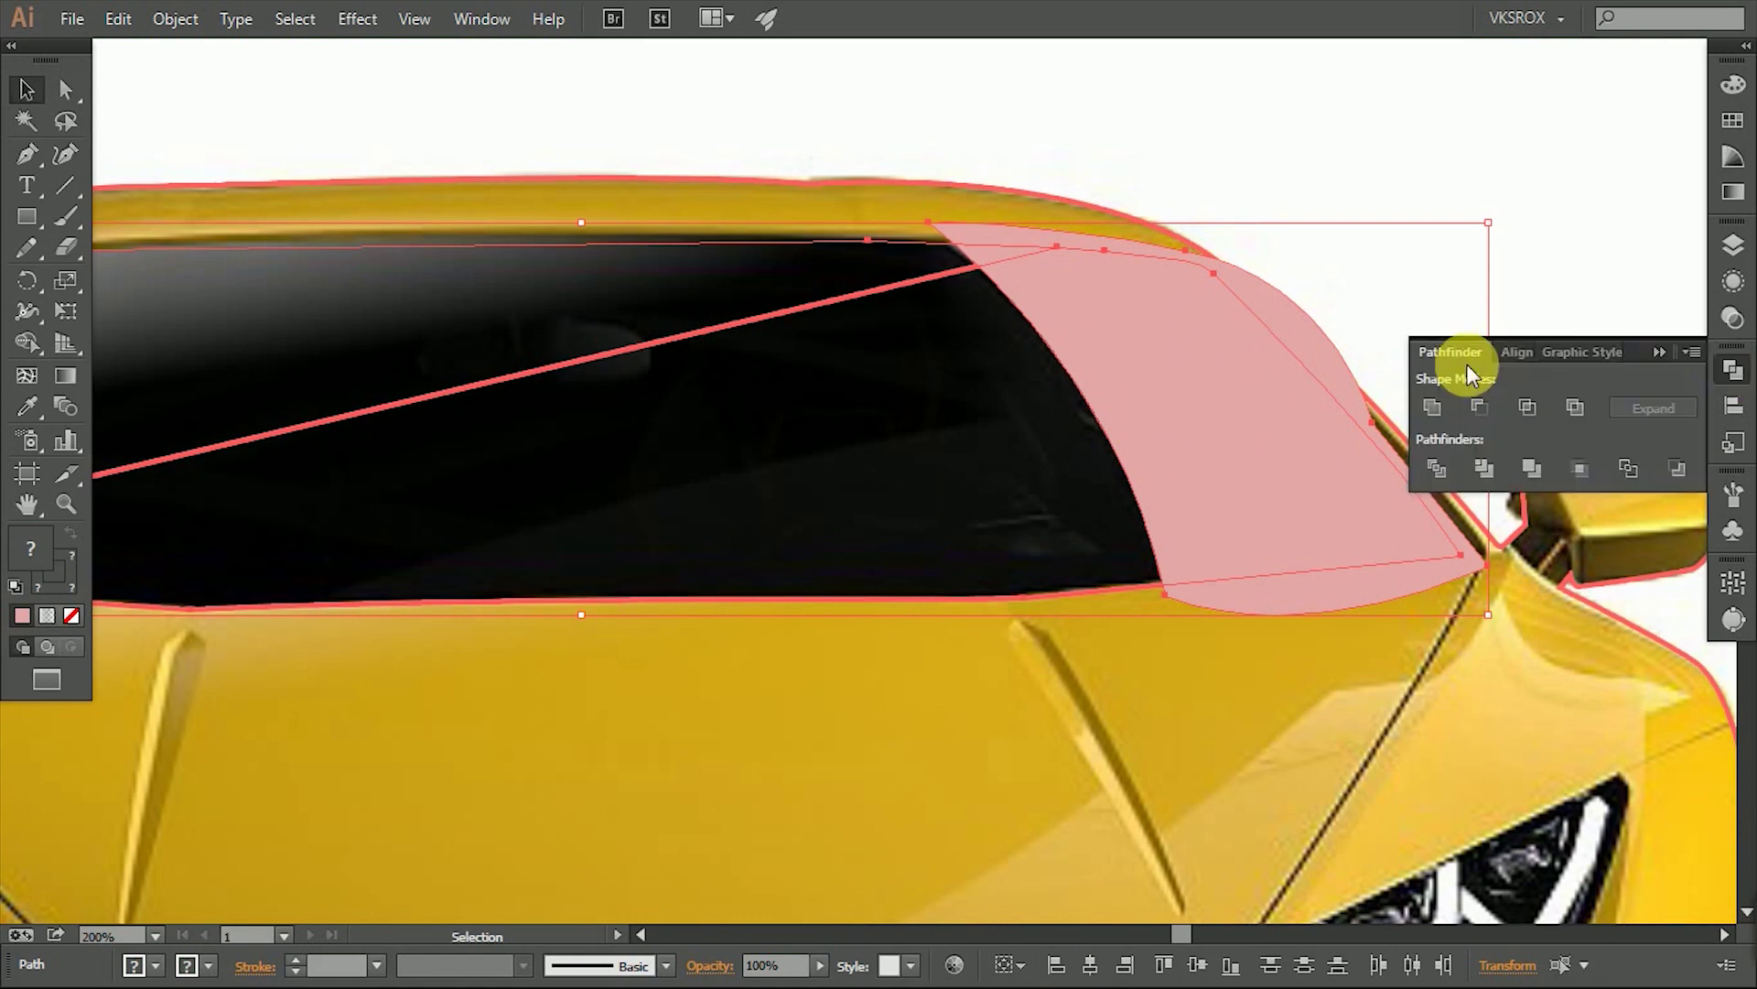
pyautogui.rightClick(1051, 272)
pyautogui.click(1117, 424)
pyautogui.click(1243, 498)
# Recolour the upper window piece and sketch a reflection shape, then undo both changes.
pyautogui.press('i')
pyautogui.click(1235, 358)
pyautogui.press('/')
pyautogui.click(40, 158)
pyautogui.click(1247, 507)
pyautogui.click(1330, 542)
pyautogui.click(1137, 321)
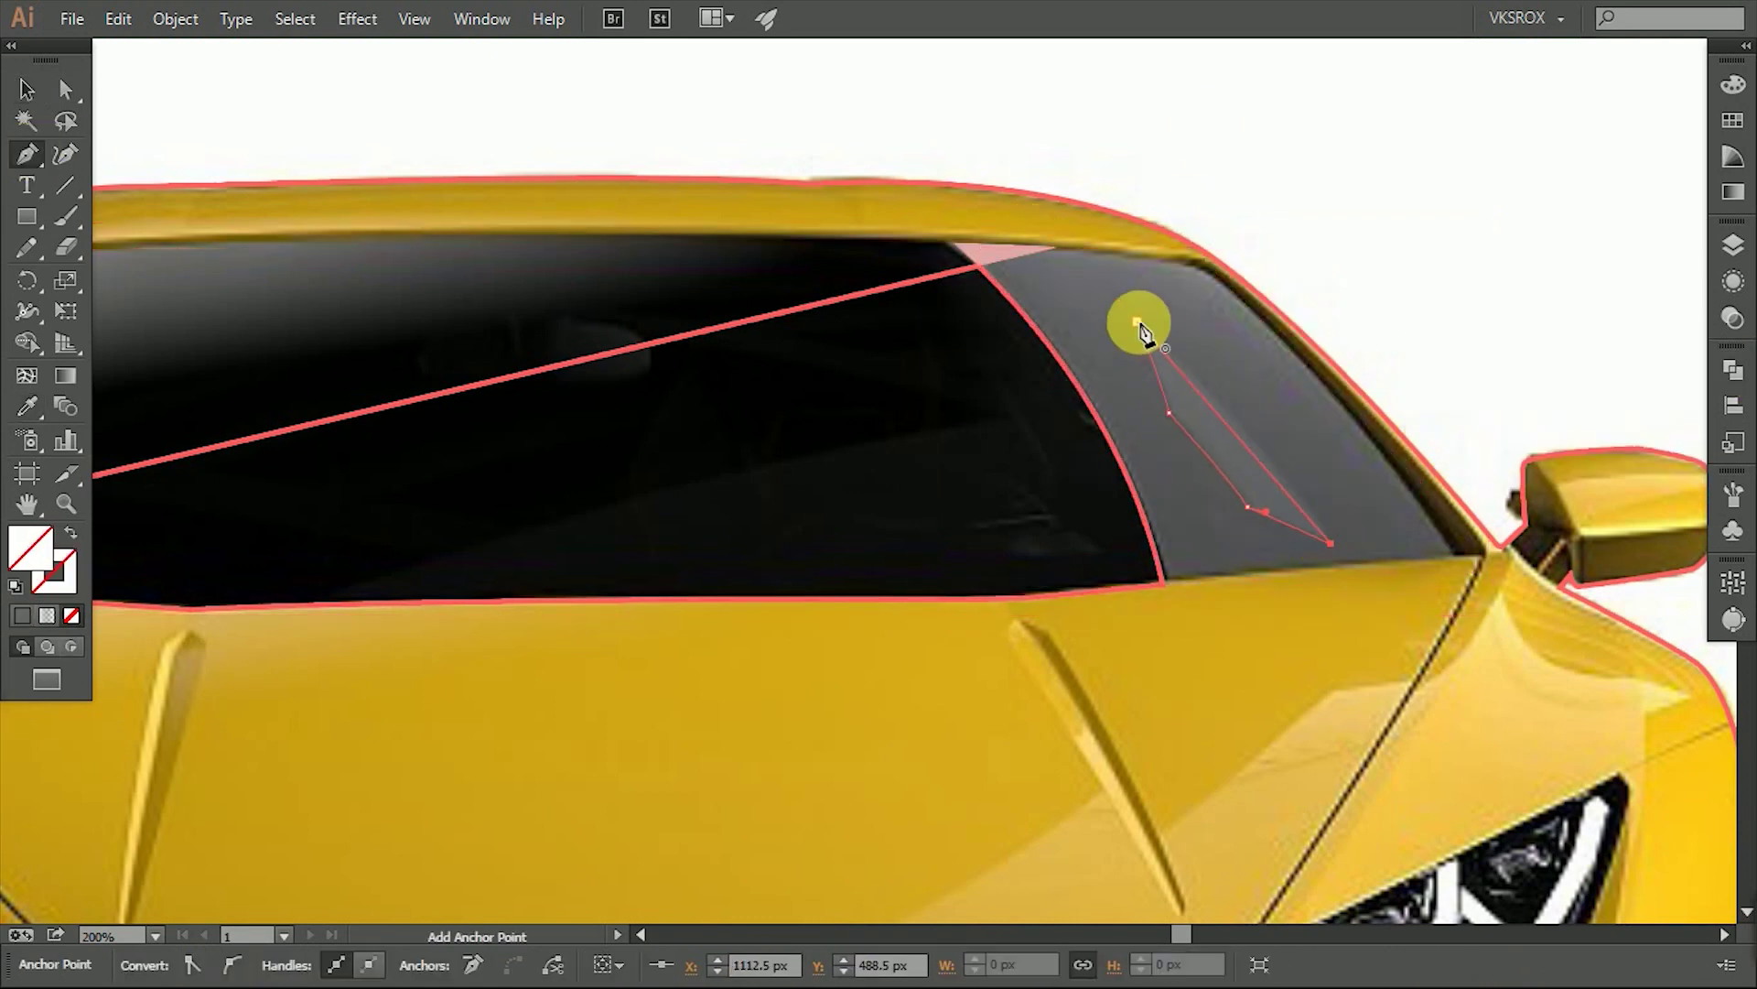
pyautogui.hotkey('ctrl', 'z')
pyautogui.hotkey('ctrl', 'z')
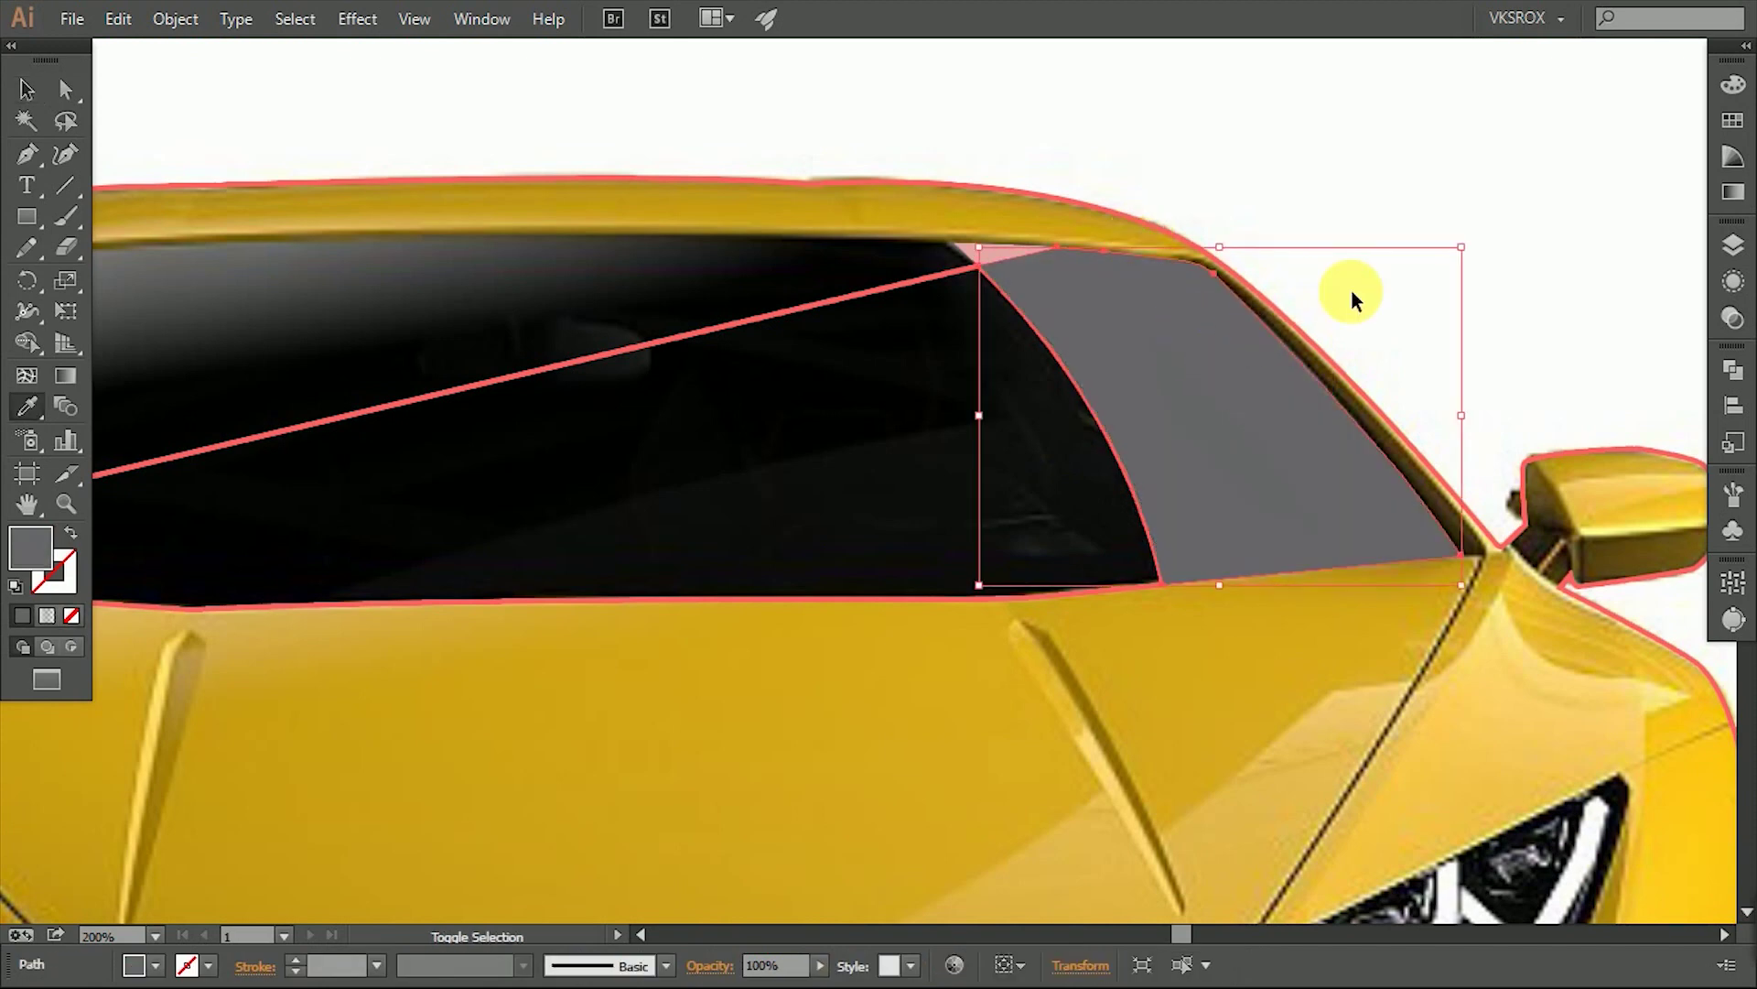
pyautogui.click(1217, 274)
pyautogui.hotkey('ctrl', 'z')
# Make the grey window piece translucent and delete the small pink triangle at the window top.
pyautogui.click(1069, 283)
pyautogui.click(27, 89)
pyautogui.hotkey('ctrl', 'shift', 'a')
pyautogui.click(1042, 277)
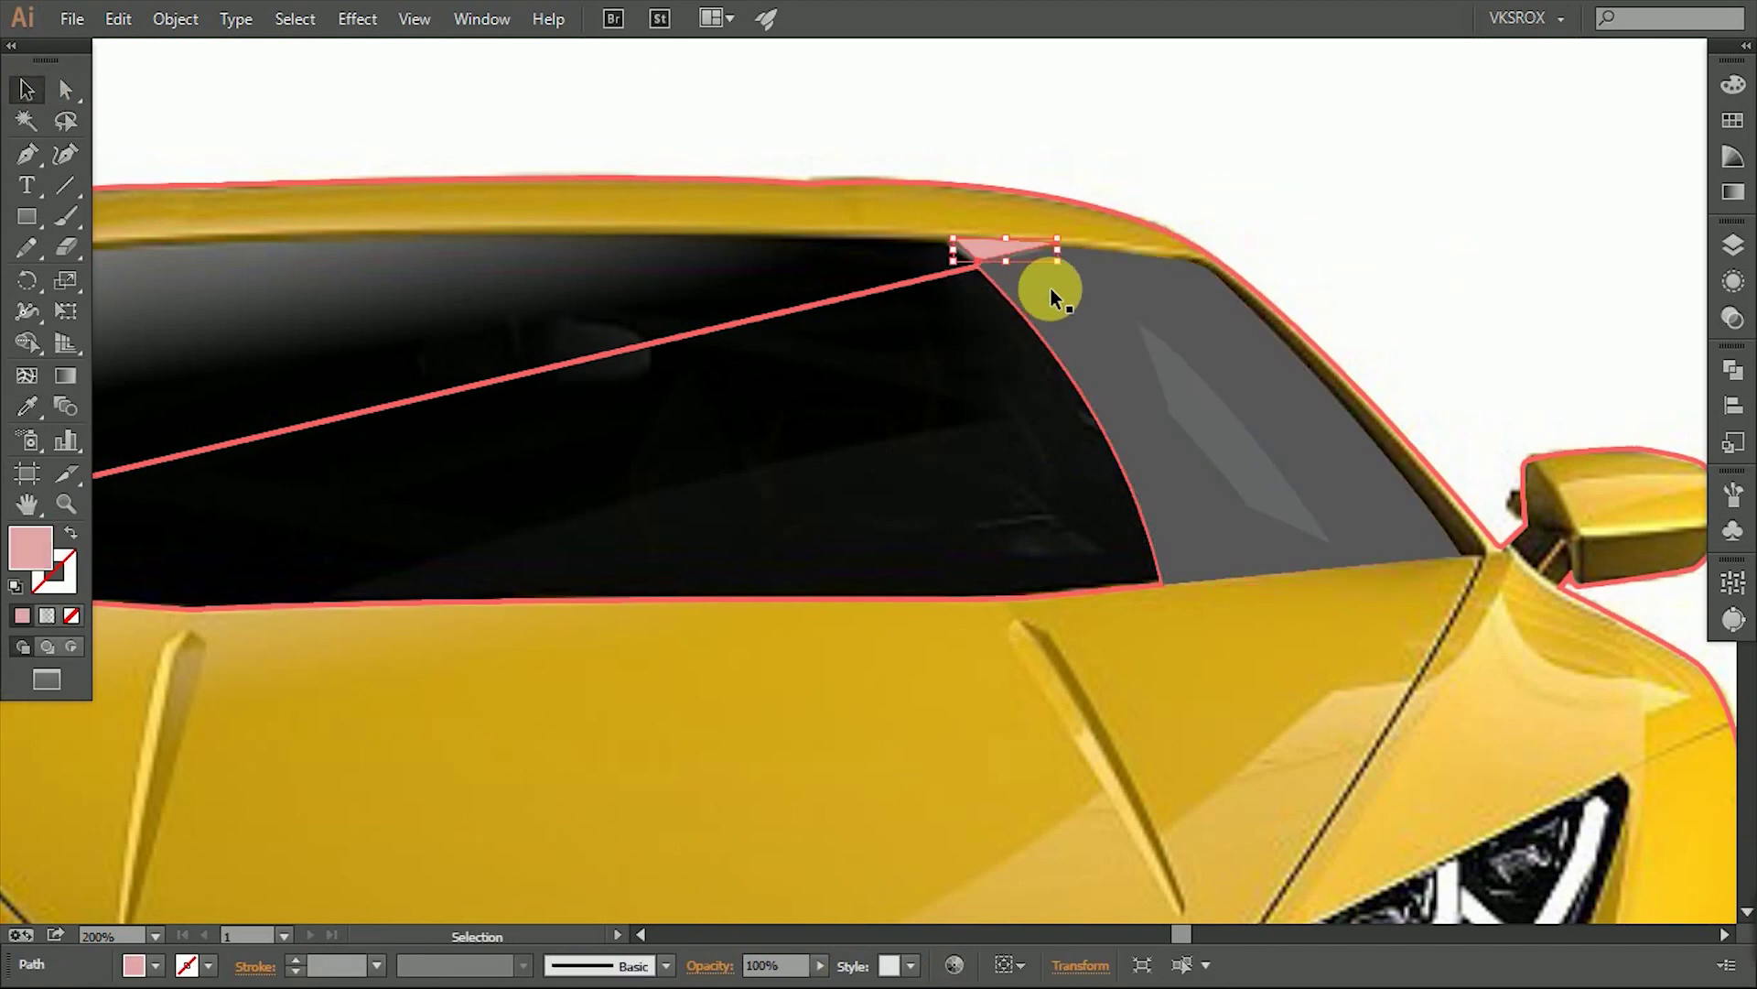
pyautogui.press('Delete')
# Draw the lower reflection shape and unite its pieces with Pathfinder.
pyautogui.hscroll(-5, 1007, 565)
pyautogui.moveTo(1378, 419); pyautogui.dragTo(1623, 424)
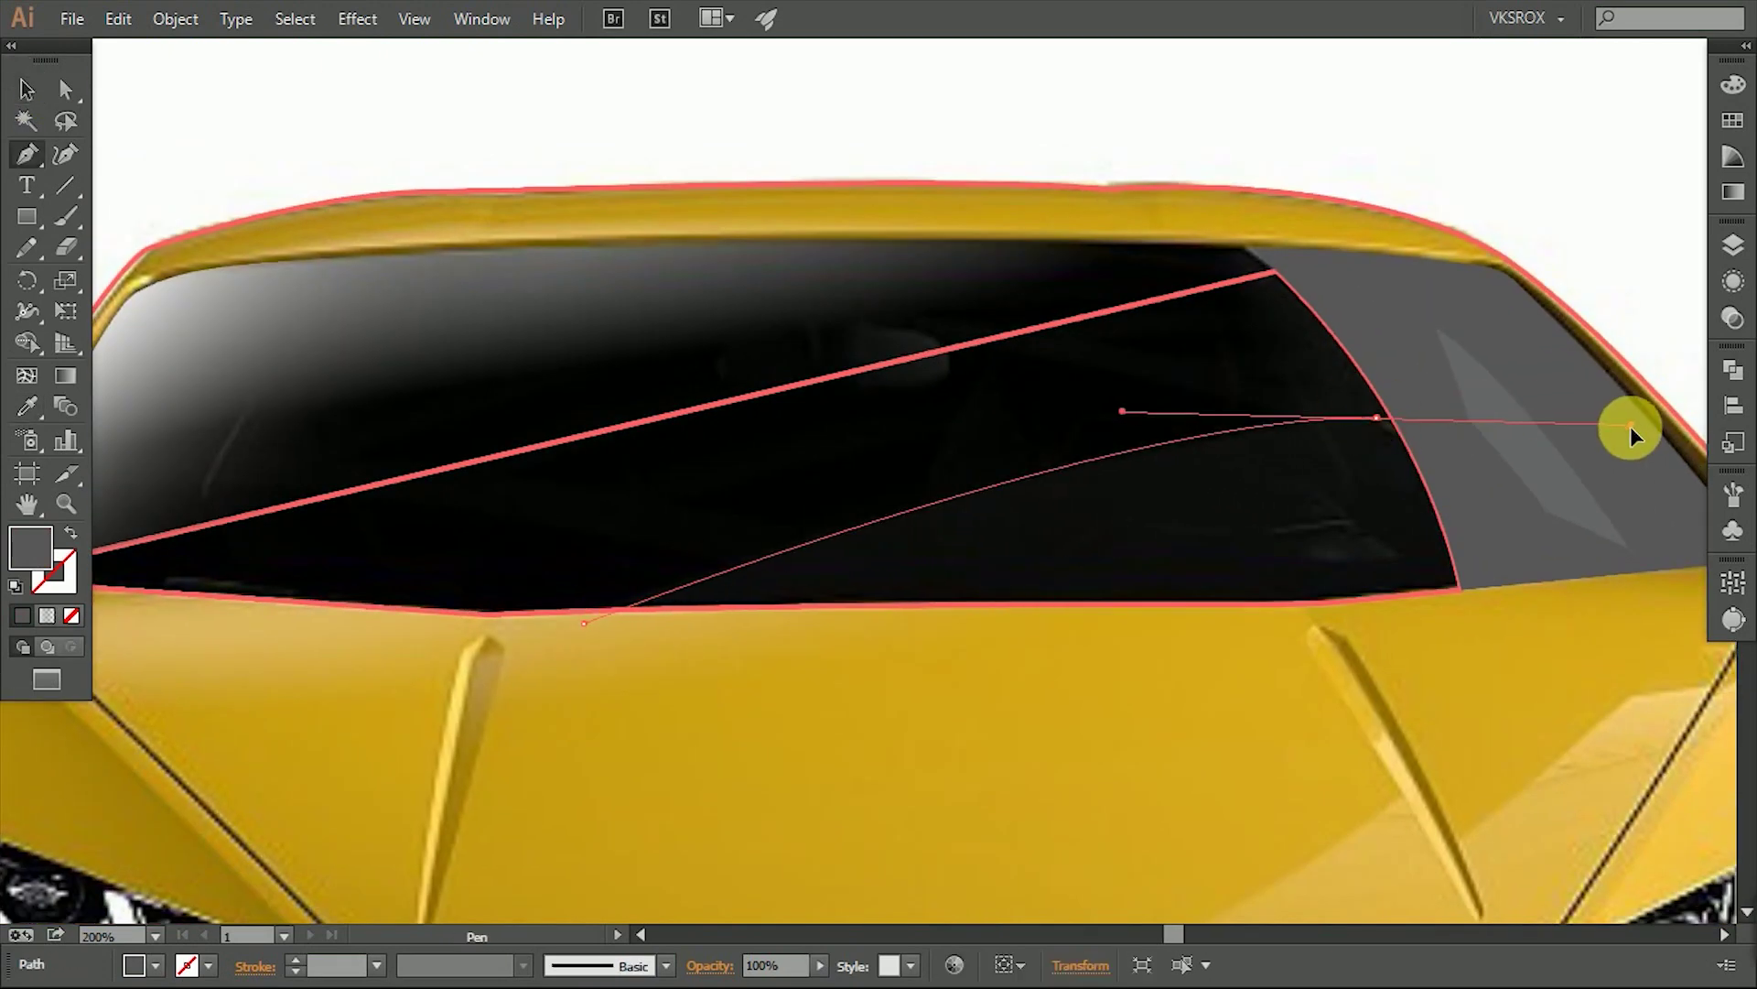
pyautogui.click(1440, 537)
pyautogui.click(1433, 627)
pyautogui.click(1732, 370)
pyautogui.click(1437, 412)
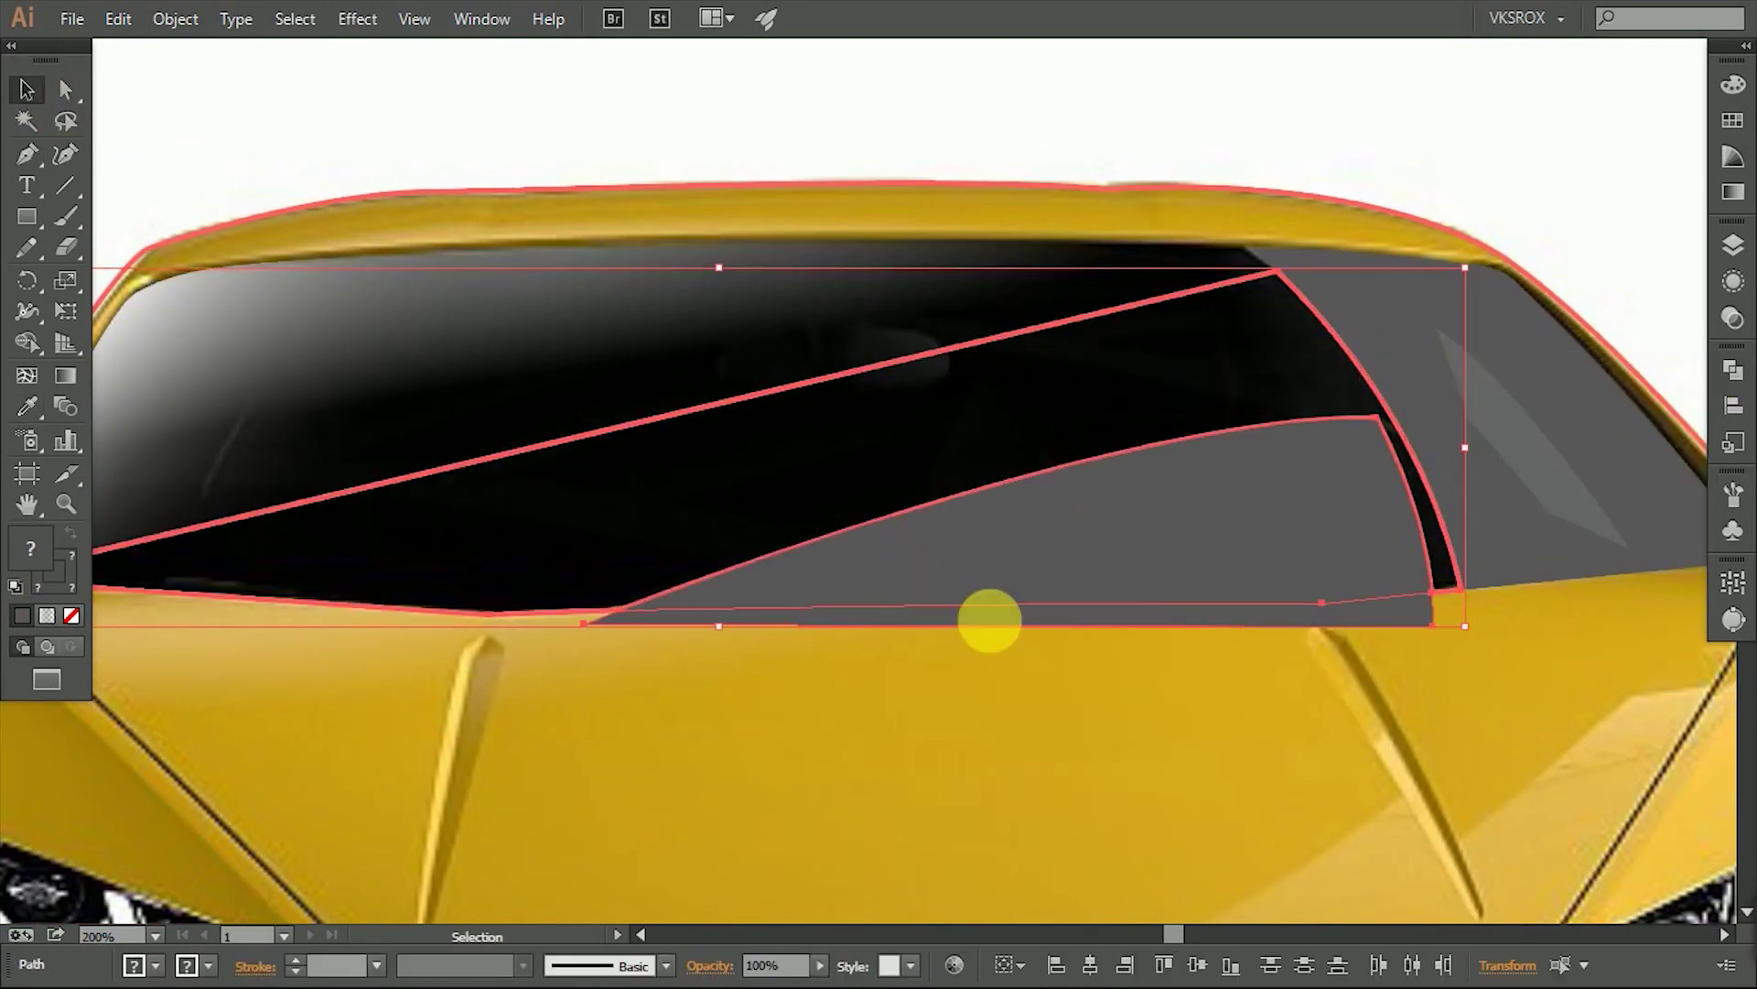
# Fill the reflection with a white-to-grey linear gradient, angled across it with the Gradient tool.
pyautogui.click(72, 616)
pyautogui.doubleClick(1655, 291)
pyautogui.click(1606, 291)
pyautogui.moveTo(1659, 291); pyautogui.dragTo(1617, 628)
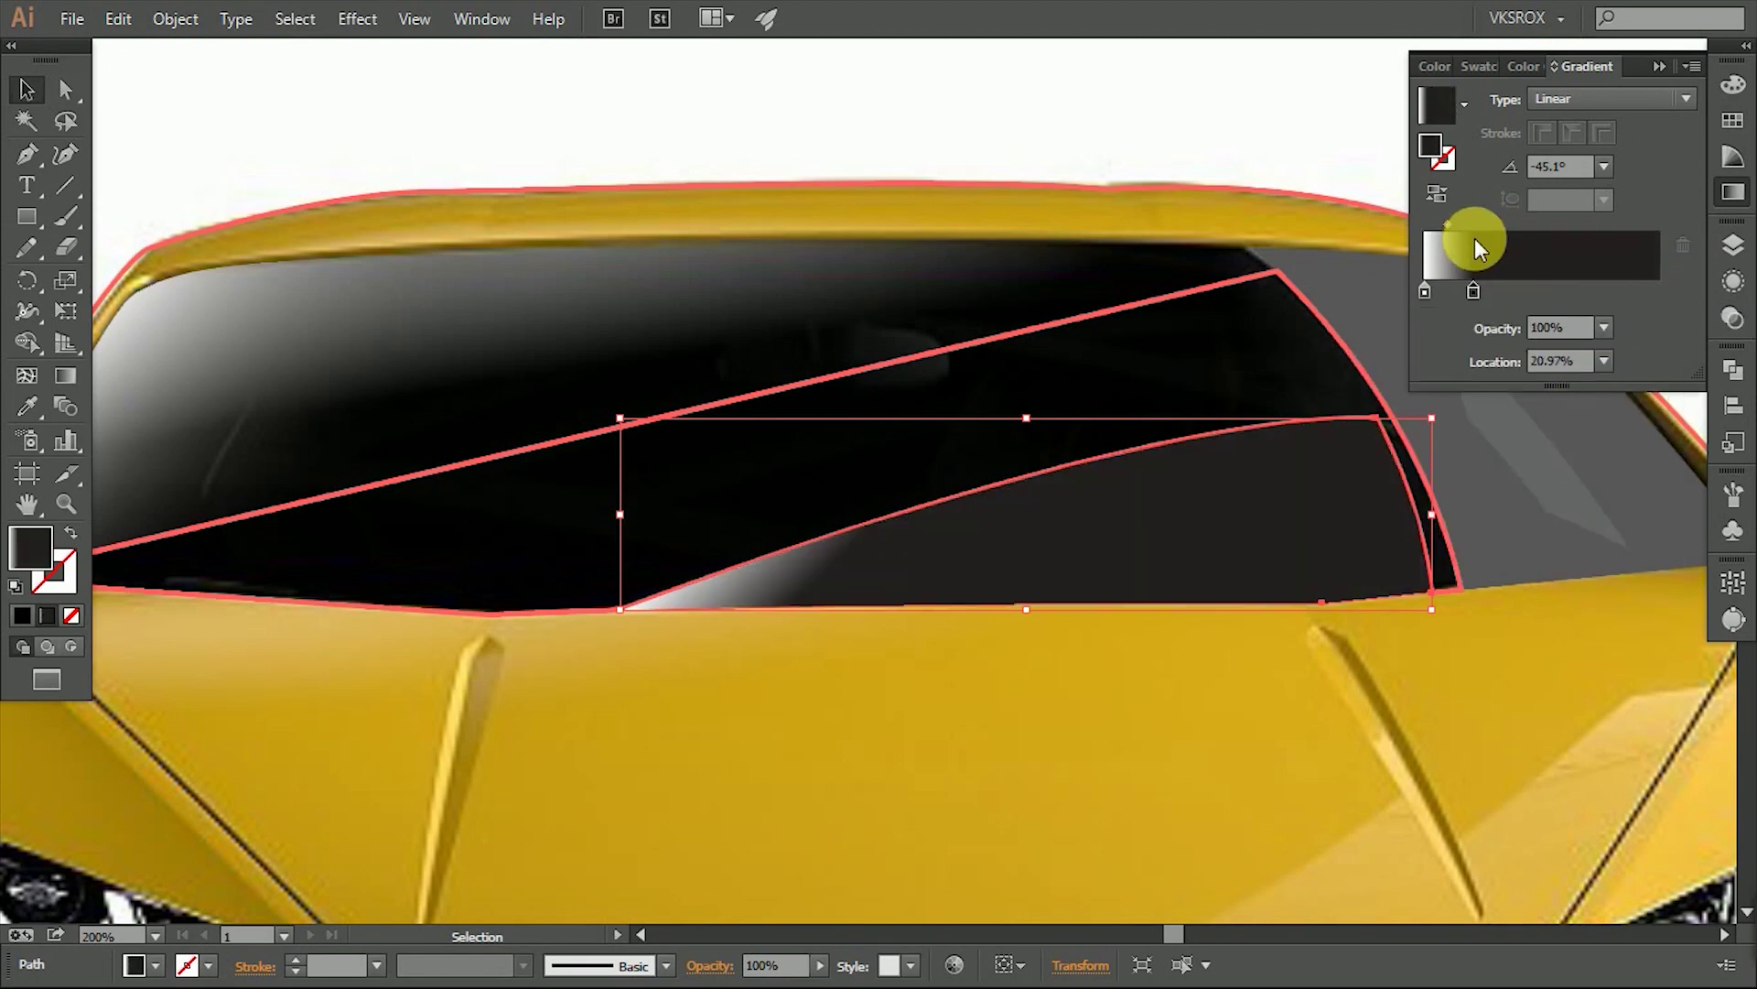
pyautogui.moveTo(1018, 573); pyautogui.dragTo(1018, 720)
pyautogui.hotkey('ctrl', 'z')
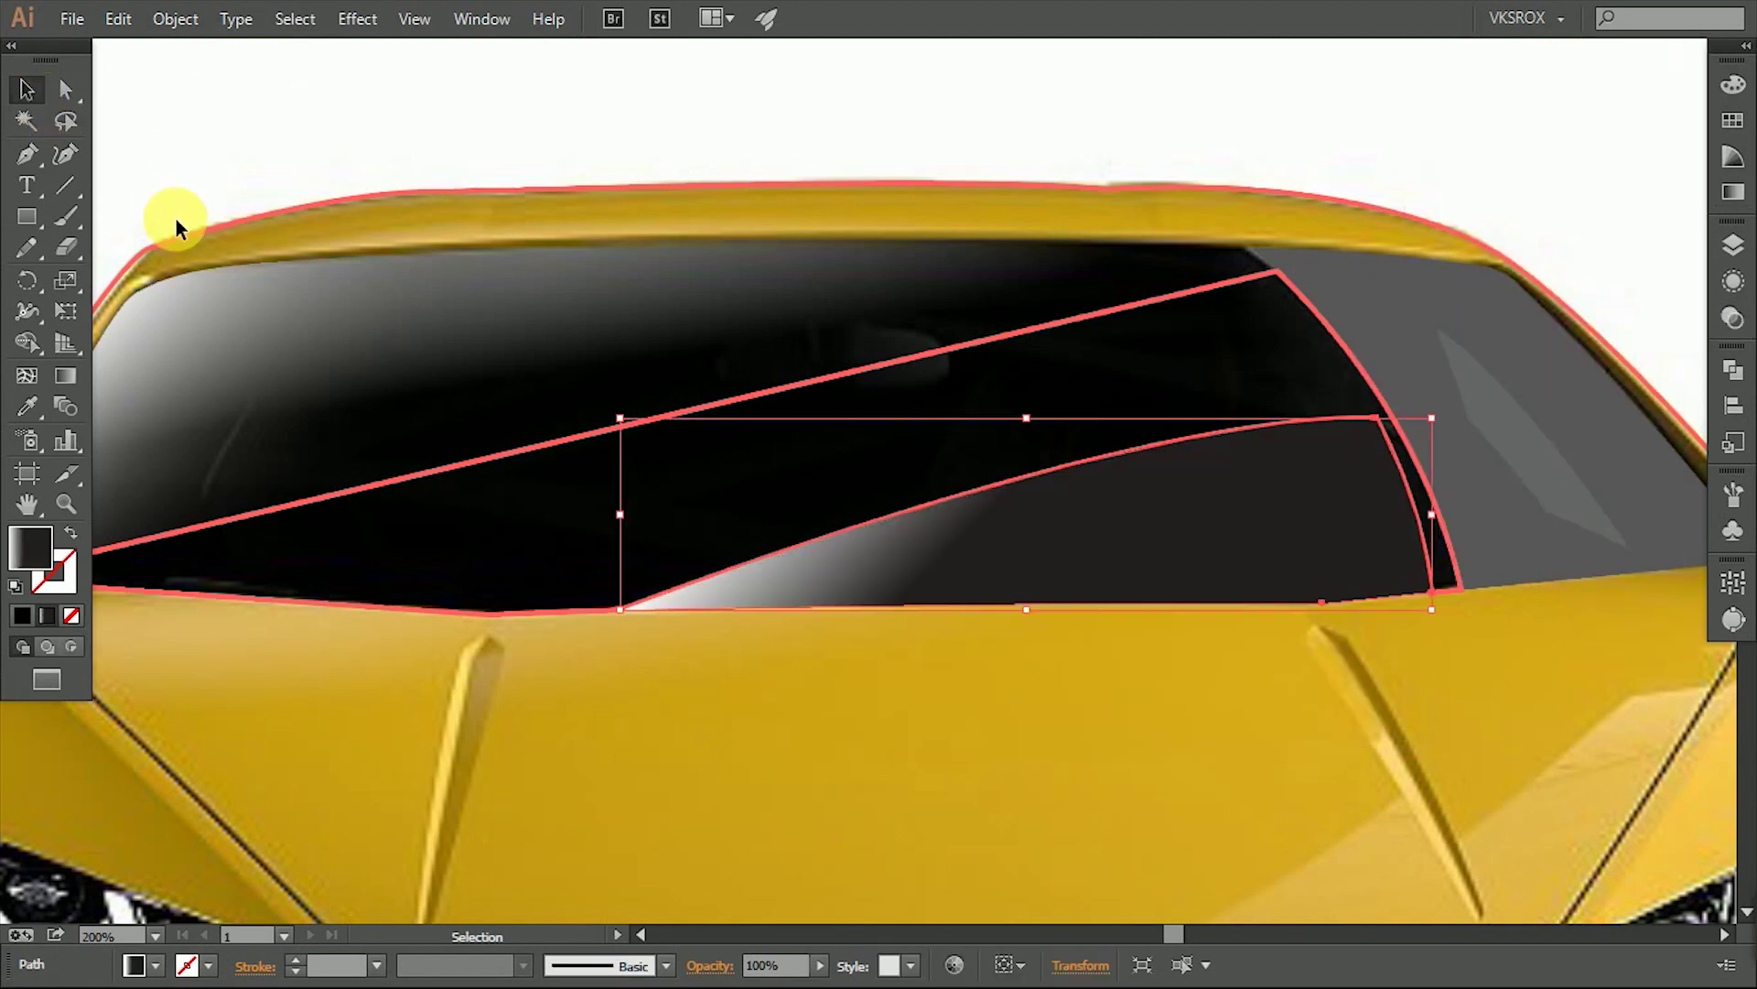
pyautogui.press('g')
pyautogui.moveTo(946, 616); pyautogui.dragTo(1589, 431)
pyautogui.moveTo(1251, 521); pyautogui.dragTo(1065, 542)
pyautogui.click(27, 89)
# Set the reflection's opacity to 30% and deselect the finished windshield shapes.
pyautogui.click(1733, 191)
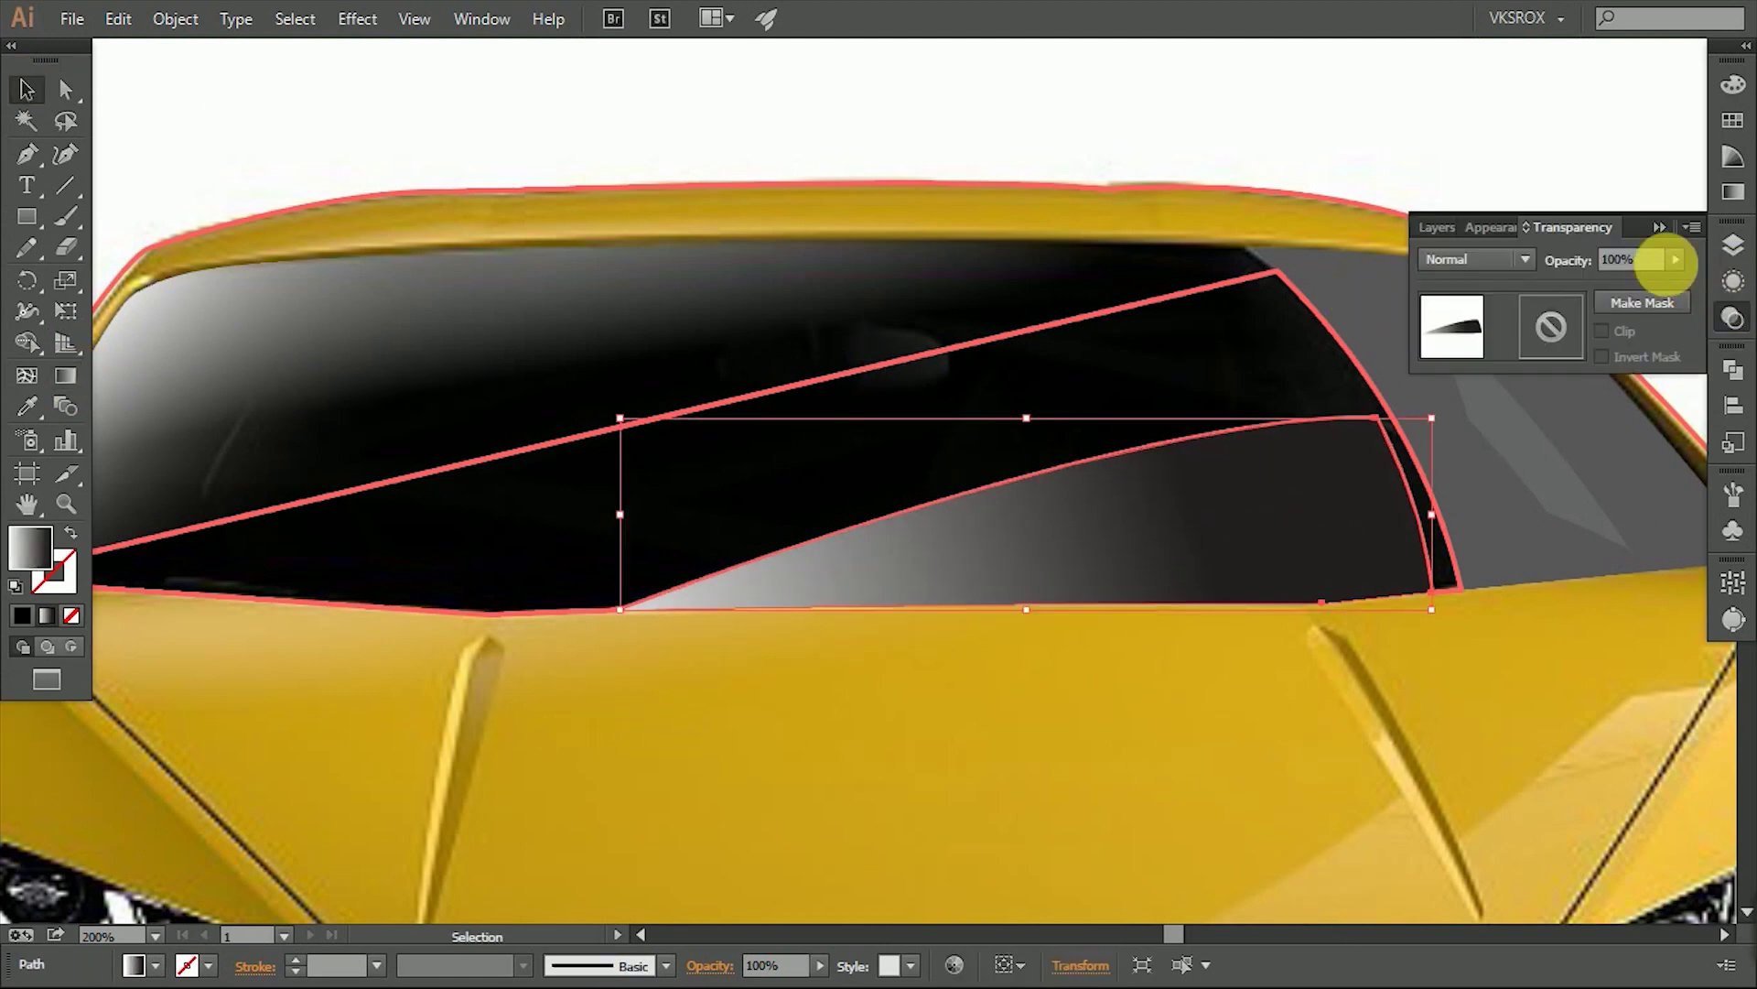
pyautogui.write('30')
pyautogui.click(1575, 216)
pyautogui.hscroll(-3, 1281, 275)
pyautogui.click(457, 423)
pyautogui.hotkey('ctrl', 'shift', 'a')
pyautogui.hscroll(3, 981, 659)
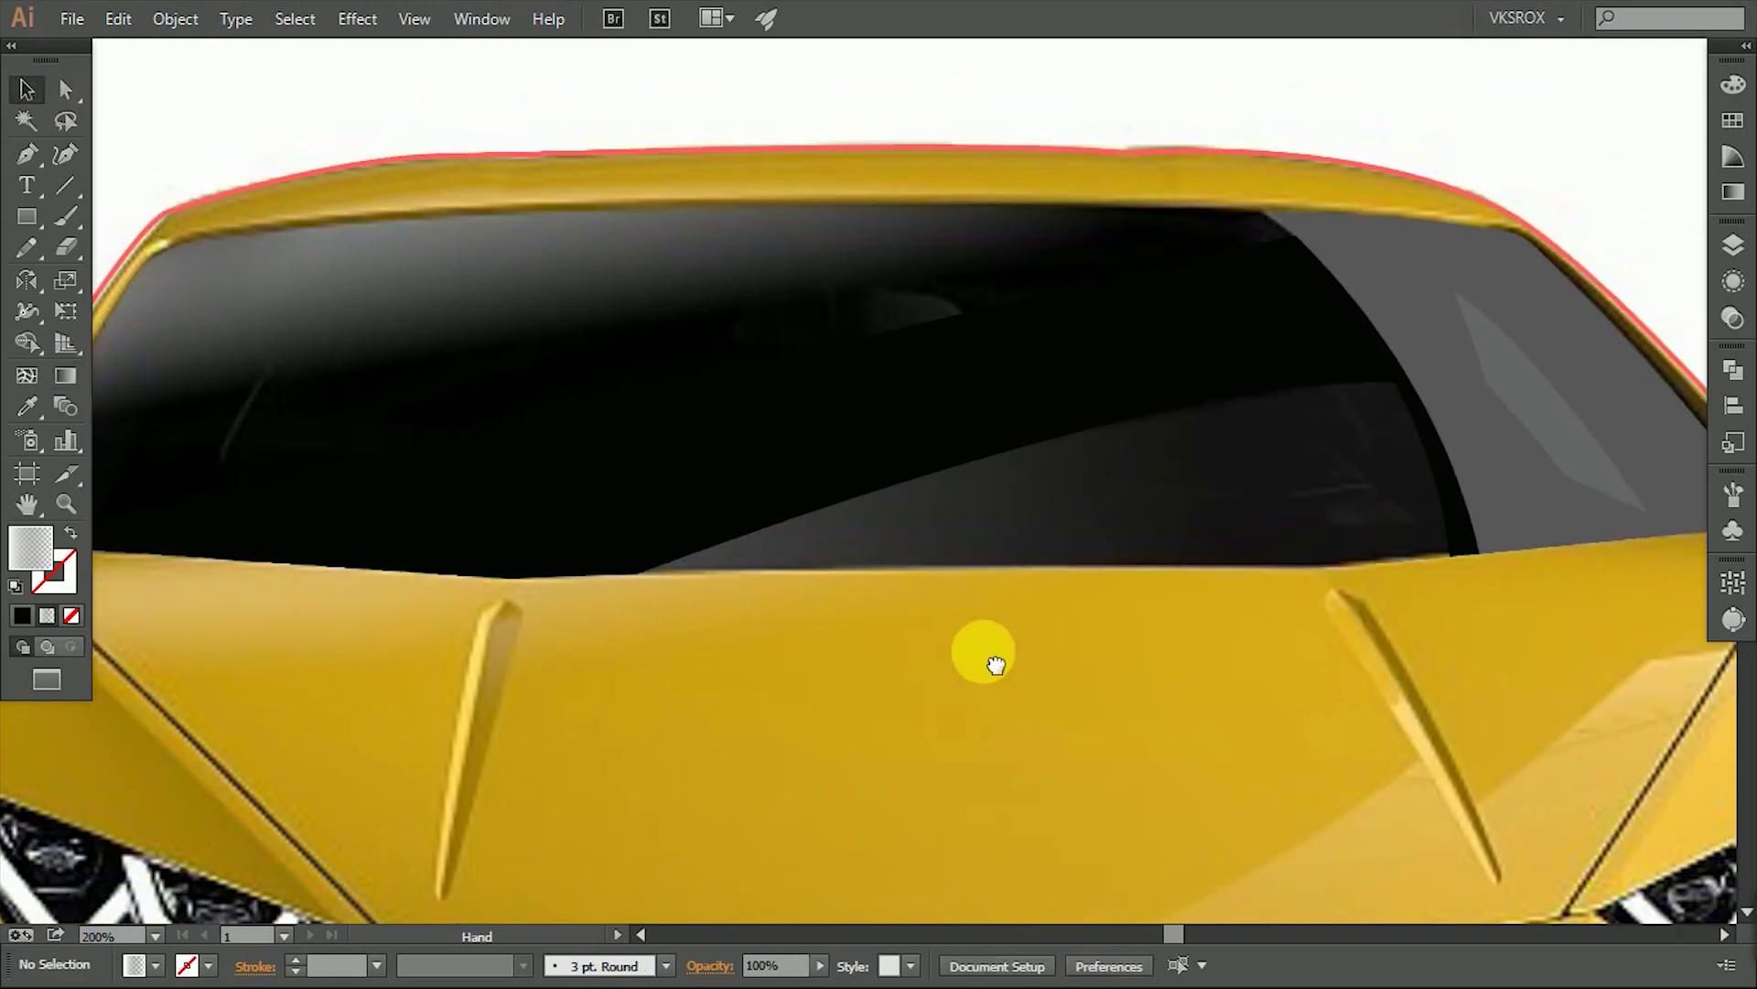
# Draw a Pen cut line under the side mirror stem.
pyautogui.scroll(2, 1007, 659)
pyautogui.scroll(2, 1033, 661)
pyautogui.hscroll(-3, 1052, 478)
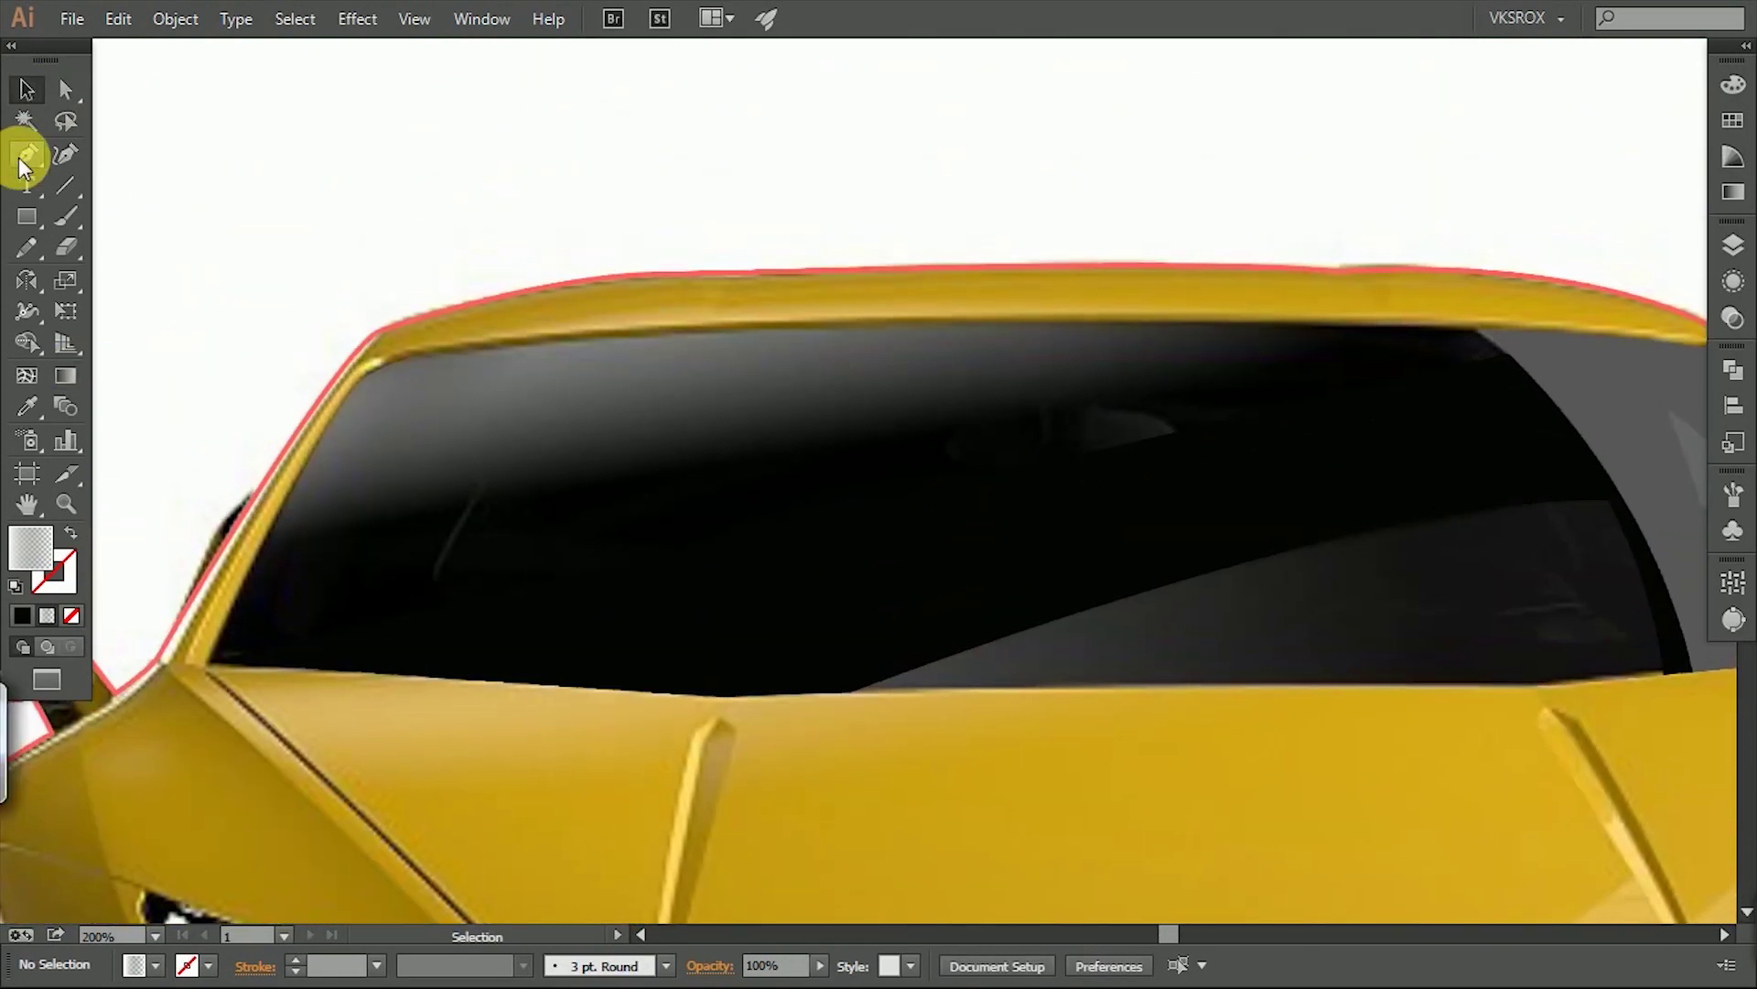
pyautogui.click(27, 153)
pyautogui.moveTo(503, 589); pyautogui.dragTo(874, 460)
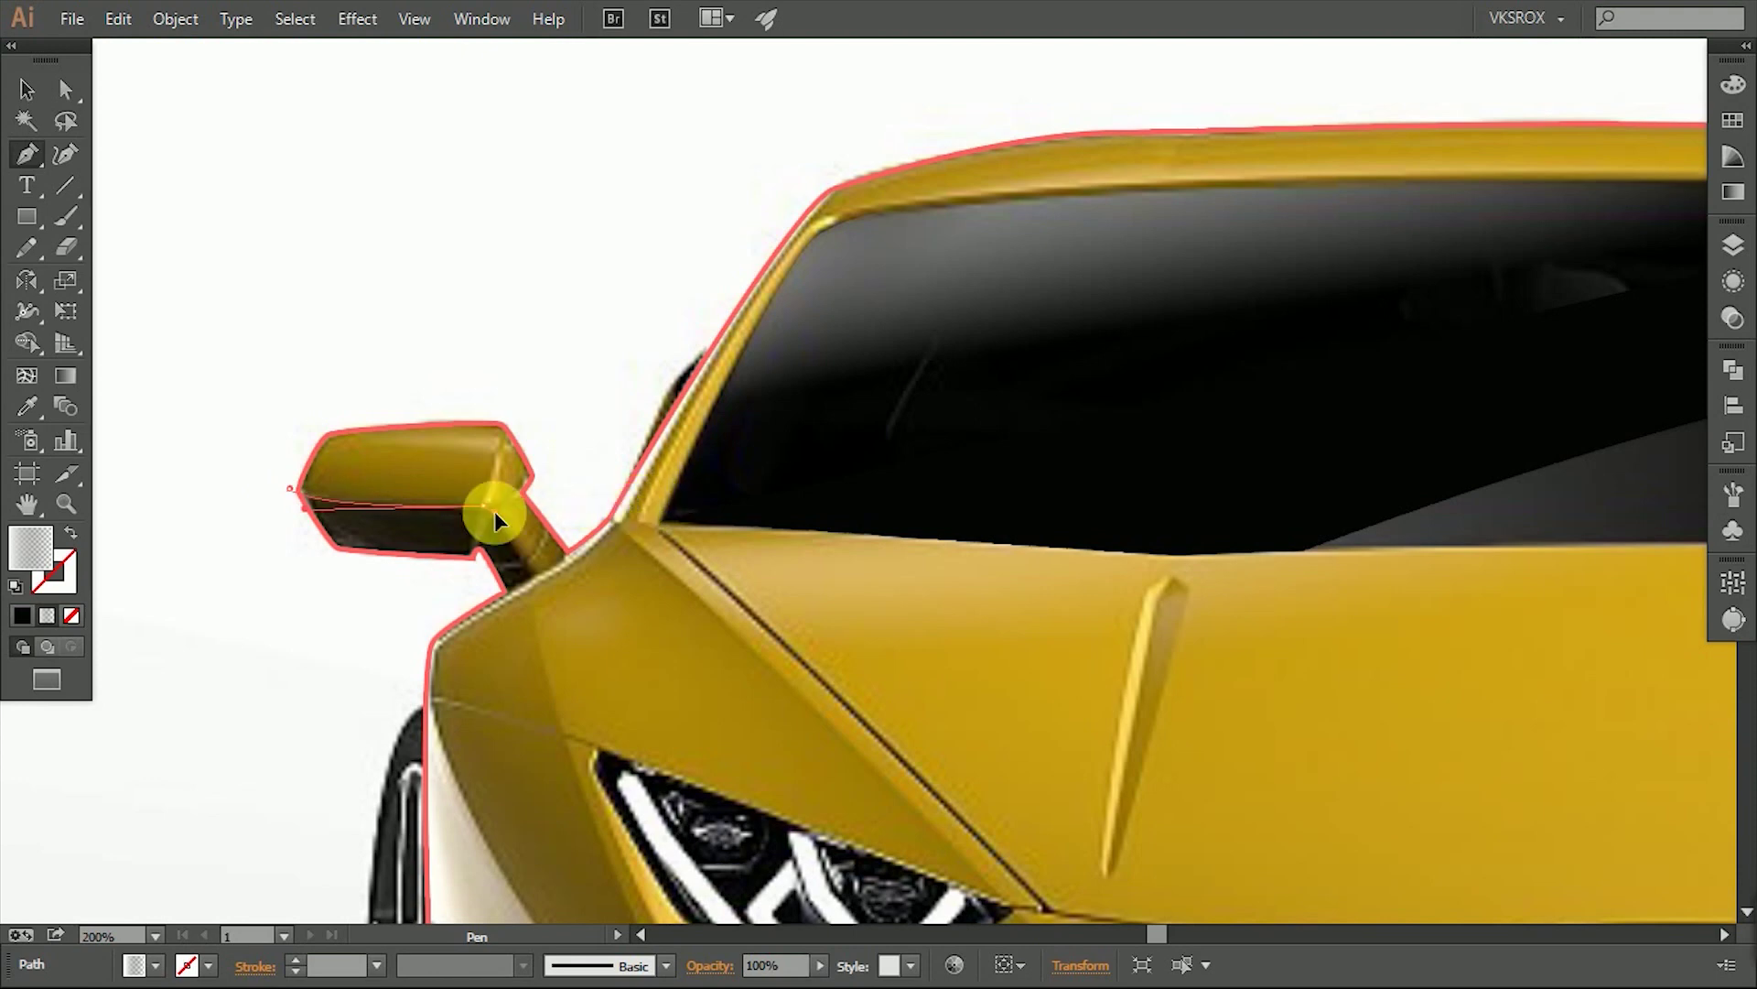
pyautogui.click(533, 574)
pyautogui.click(458, 593)
# Divide the mirror along the cut line and set the lower piece's fill and stroke to None.
pyautogui.rightClick(409, 506)
pyautogui.rightClick(392, 546)
pyautogui.click(243, 541)
pyautogui.click(344, 480)
pyautogui.click(353, 536)
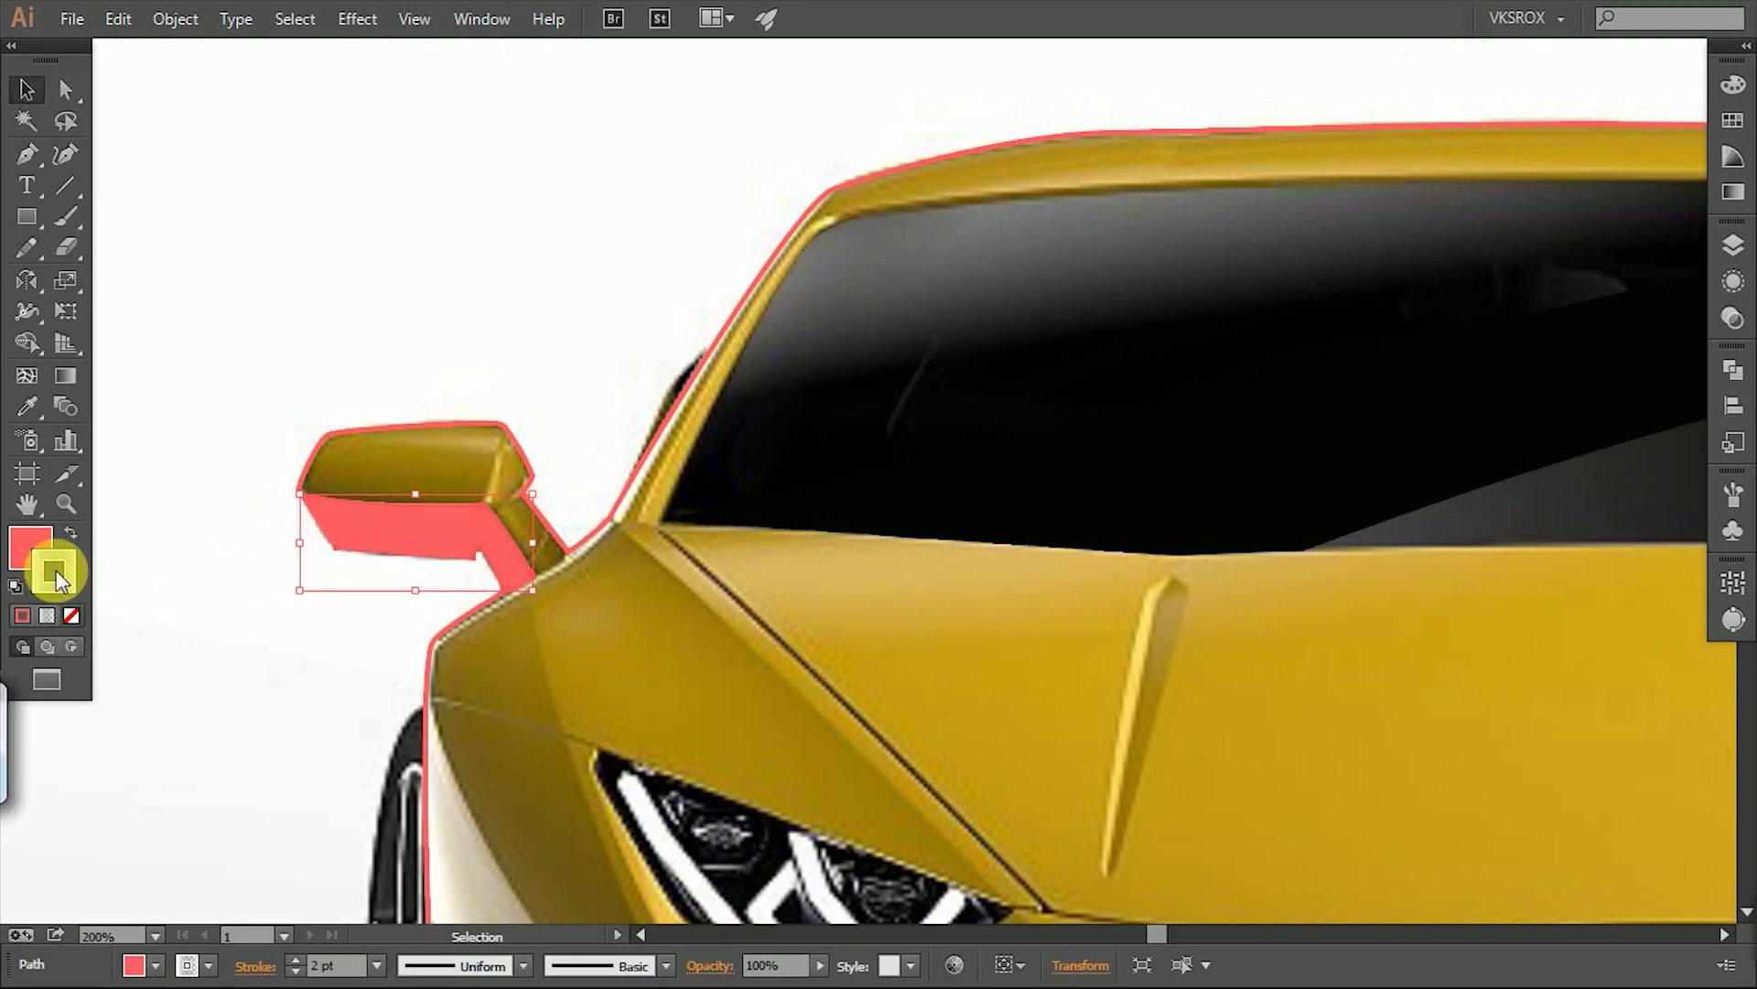
pyautogui.click(71, 615)
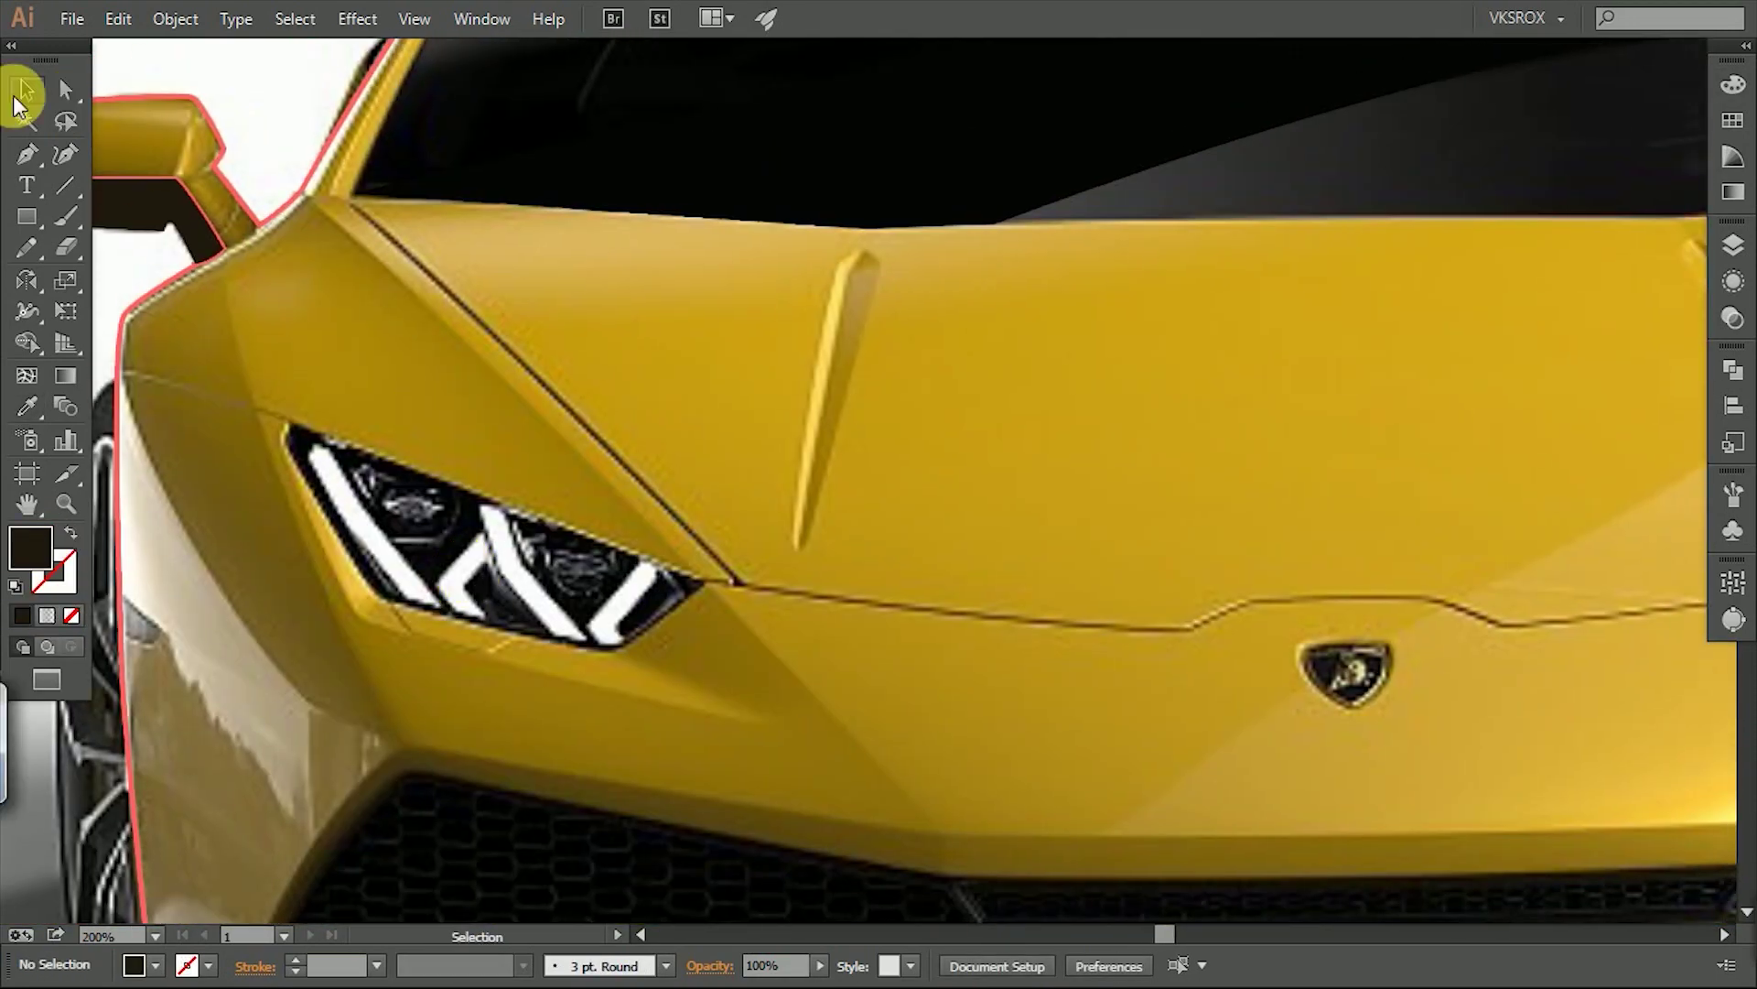
# Outline the left headlight with a closed path, no fill and a red stroke.
pyautogui.click(27, 154)
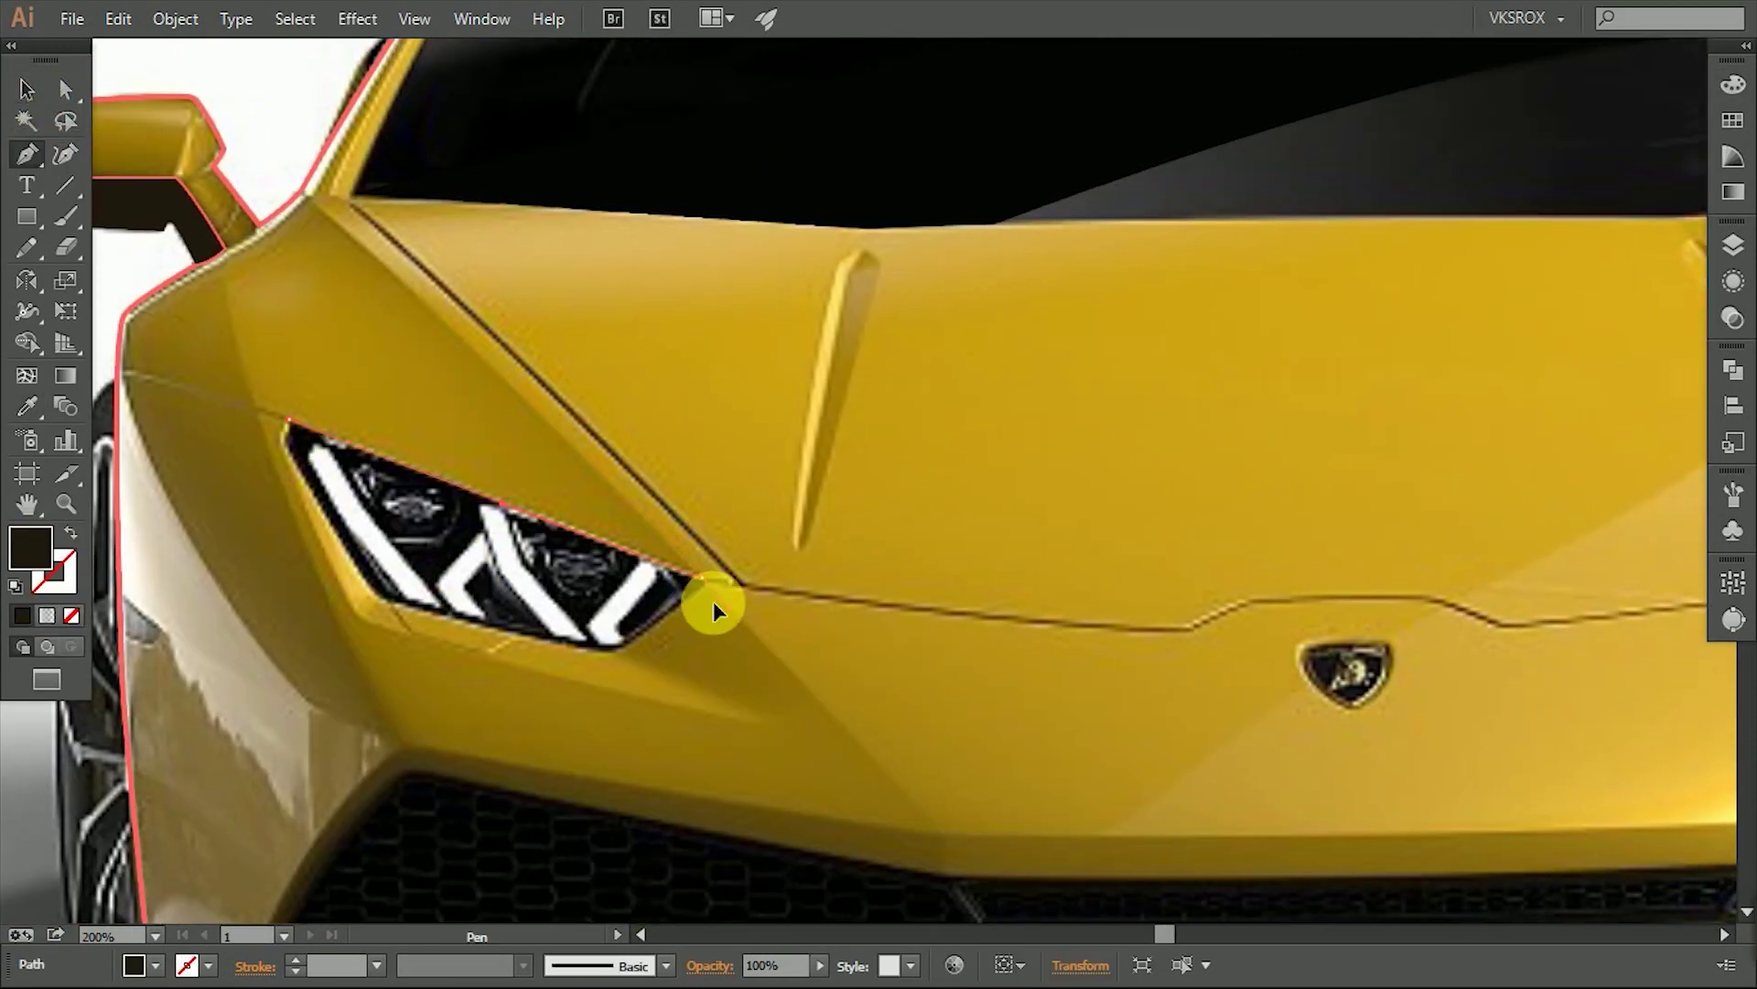
pyautogui.click(613, 648)
pyautogui.click(379, 597)
pyautogui.click(288, 421)
pyautogui.press('/')
pyautogui.hotkey('ctrl', '+')
pyautogui.click(55, 572)
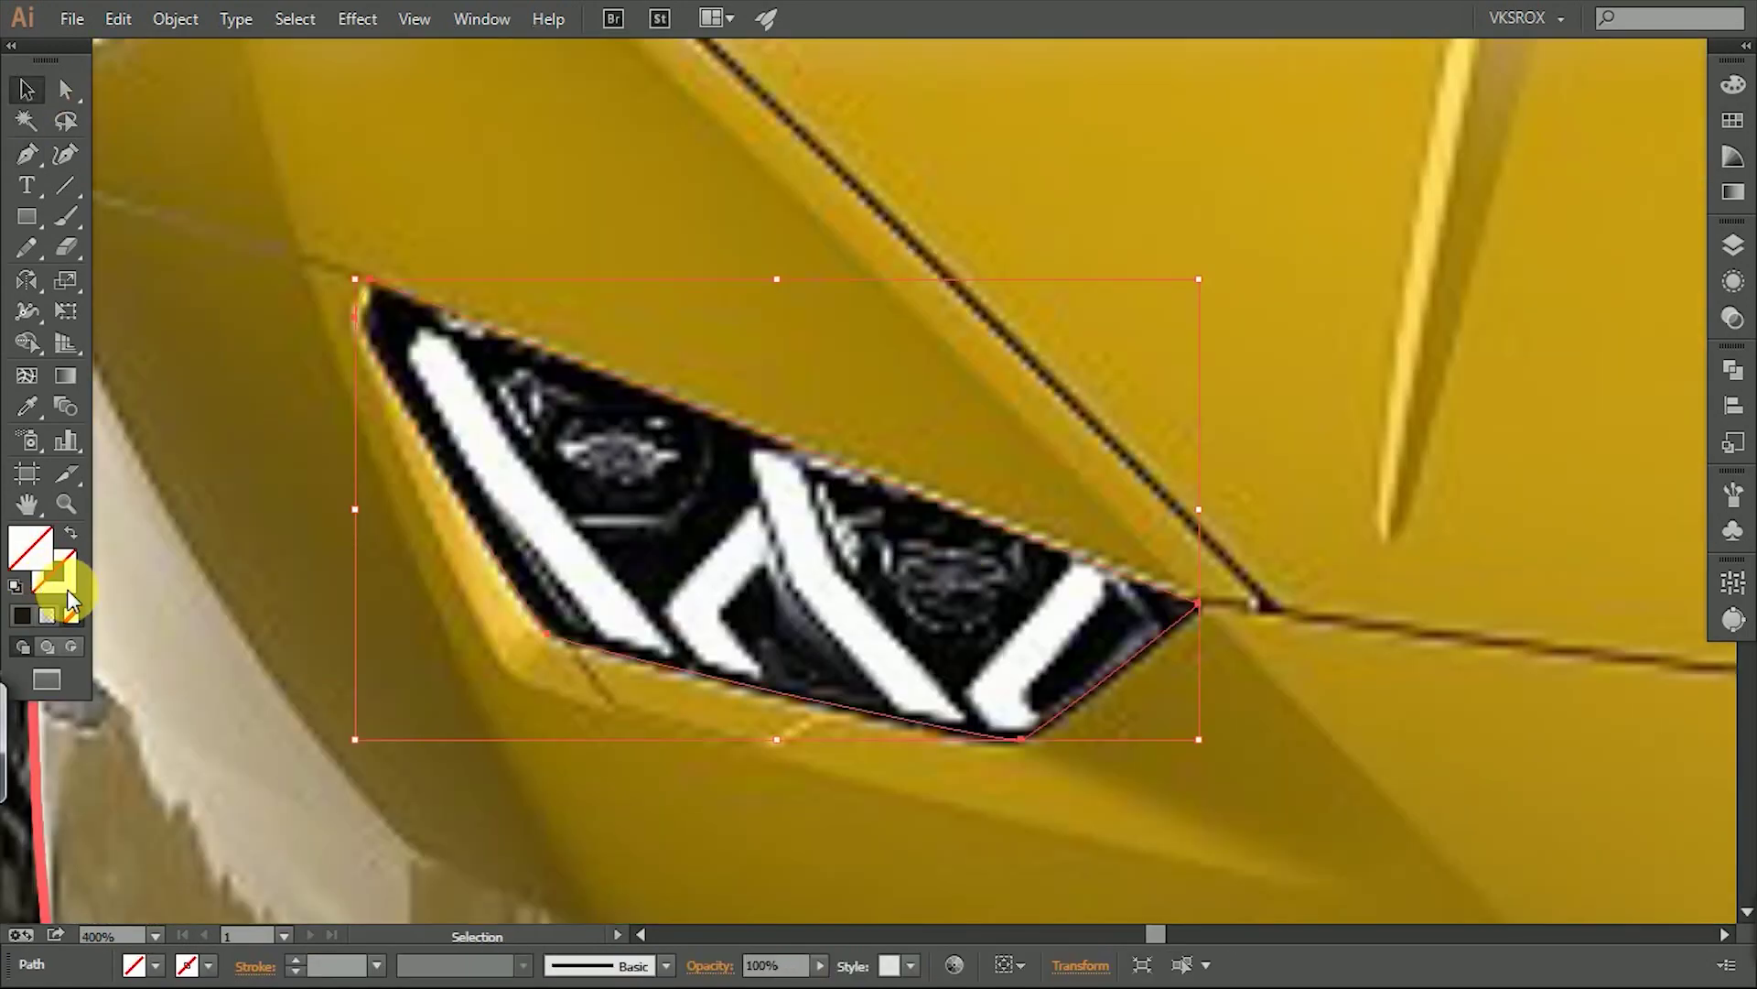
pyautogui.press(',')
pyautogui.hotkey('ctrl', 'shift', 'a')
pyautogui.click(465, 266)
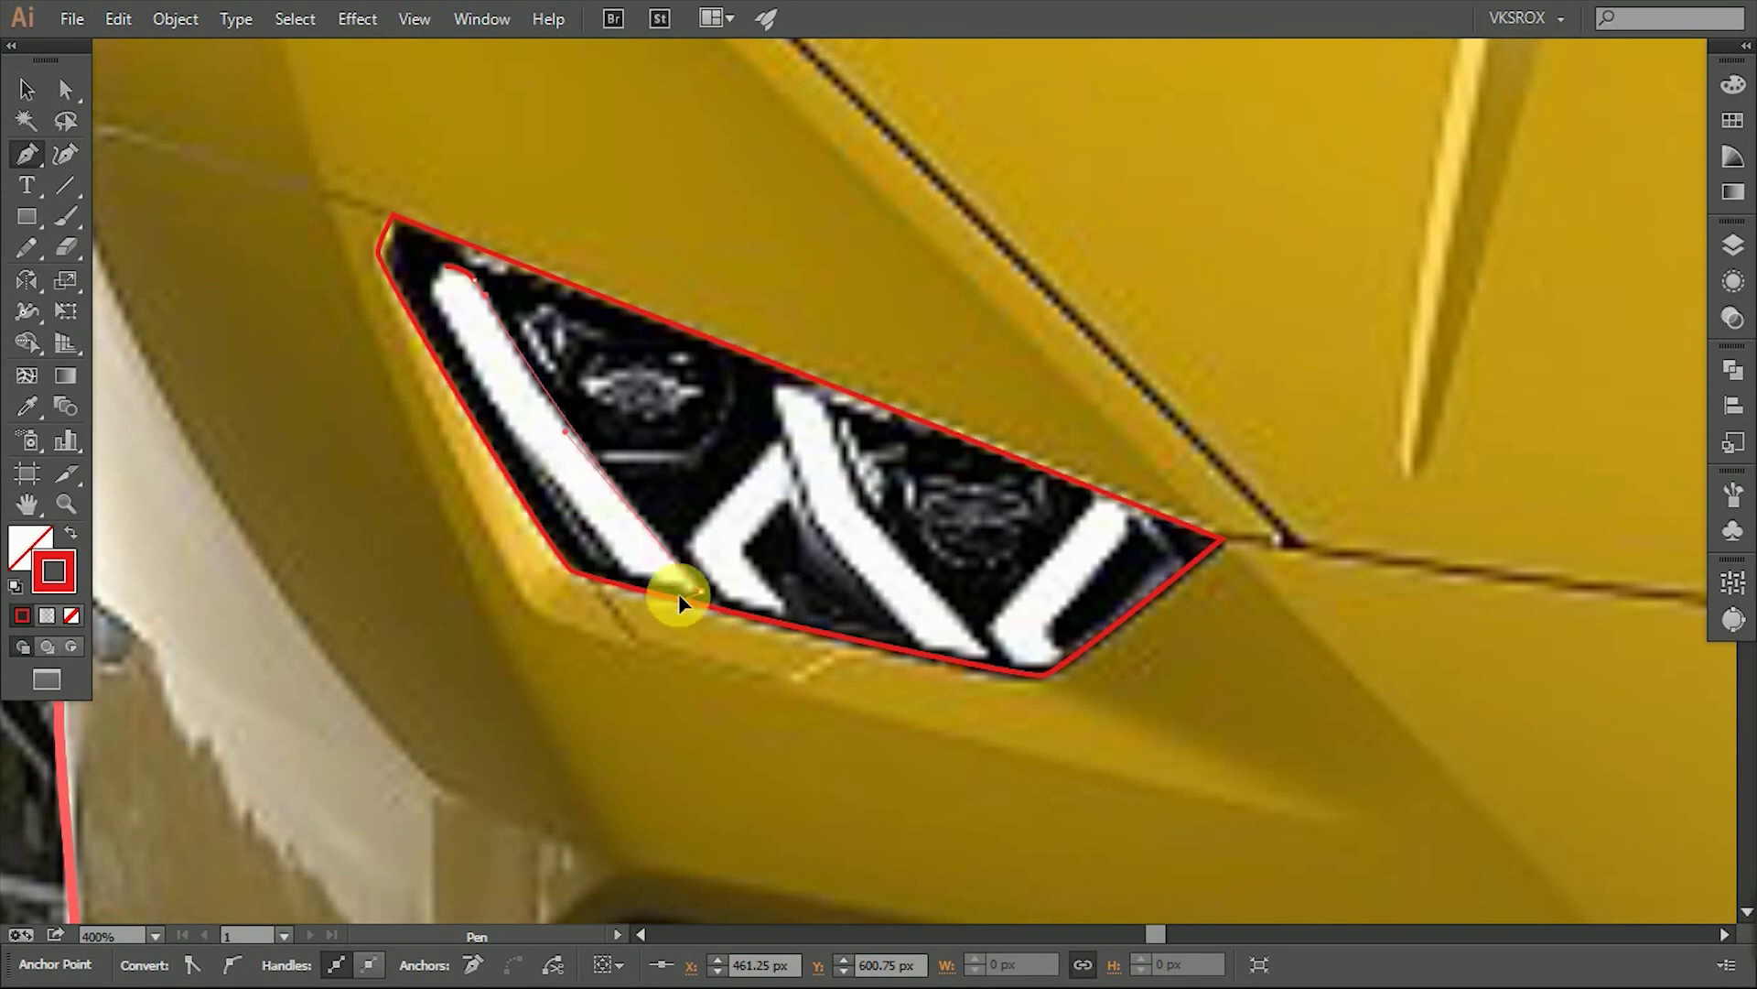
# Trace the first three white light strips of the headlight as closed shapes.
pyautogui.click(429, 274)
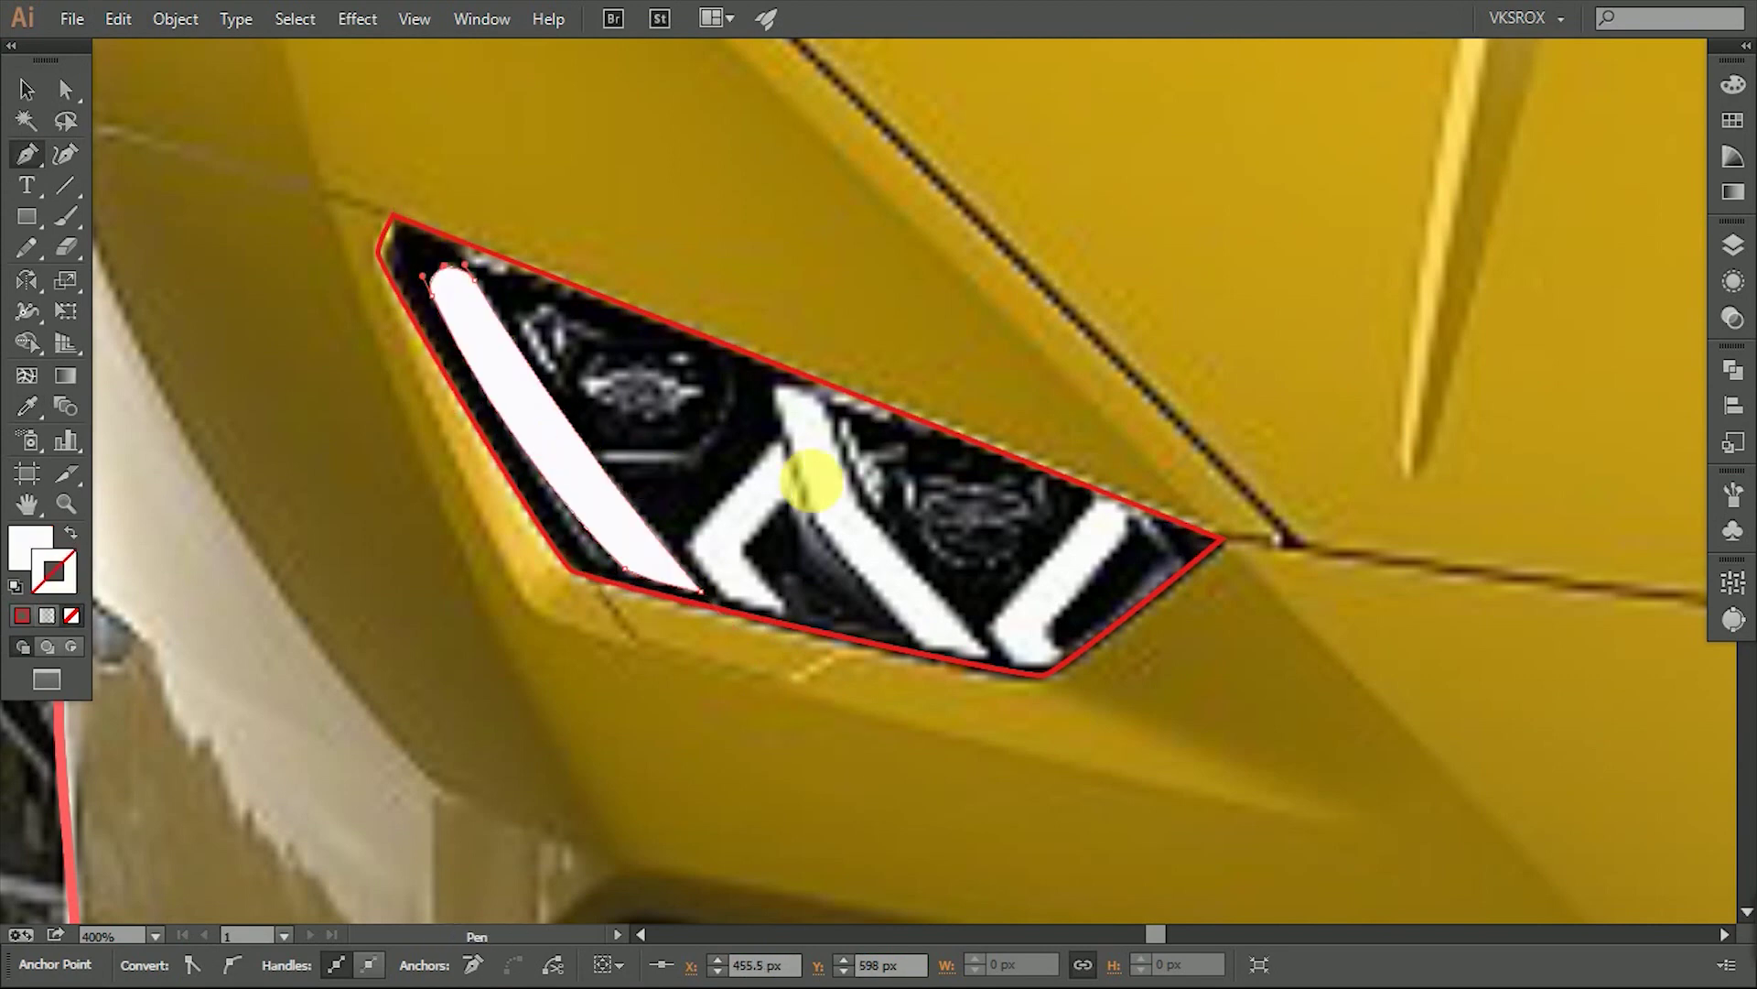
pyautogui.moveTo(803, 471); pyautogui.dragTo(723, 401)
pyautogui.click(700, 321)
pyautogui.click(783, 438)
pyautogui.click(911, 585)
pyautogui.moveTo(843, 455); pyautogui.dragTo(711, 387)
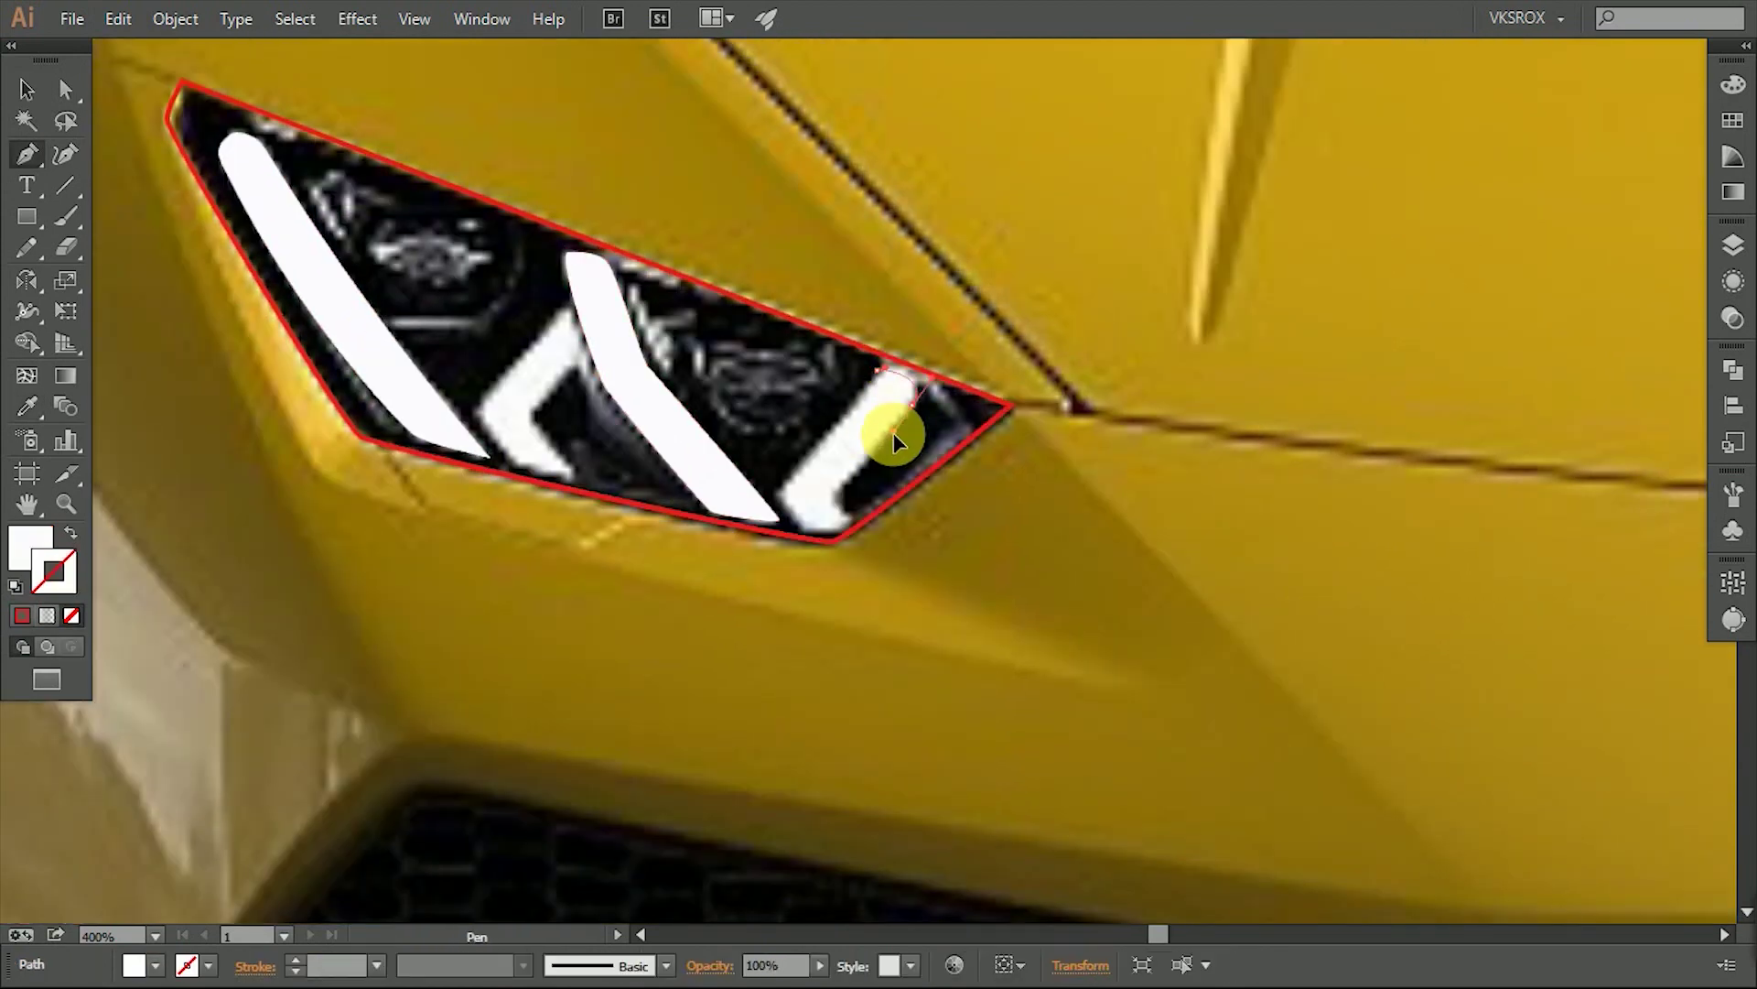
pyautogui.click(897, 371)
pyautogui.click(833, 494)
# Trace the chevron-shaped light strip with a rounded corner.
pyautogui.moveTo(781, 504); pyautogui.dragTo(857, 687)
pyautogui.click(644, 495)
pyautogui.click(658, 541)
pyautogui.click(610, 601)
pyautogui.click(653, 662)
pyautogui.moveTo(584, 639); pyautogui.dragTo(599, 697)
pyautogui.click(607, 475)
# Draw thin stroked detail lines over the inner projector lens.
pyautogui.click(579, 560)
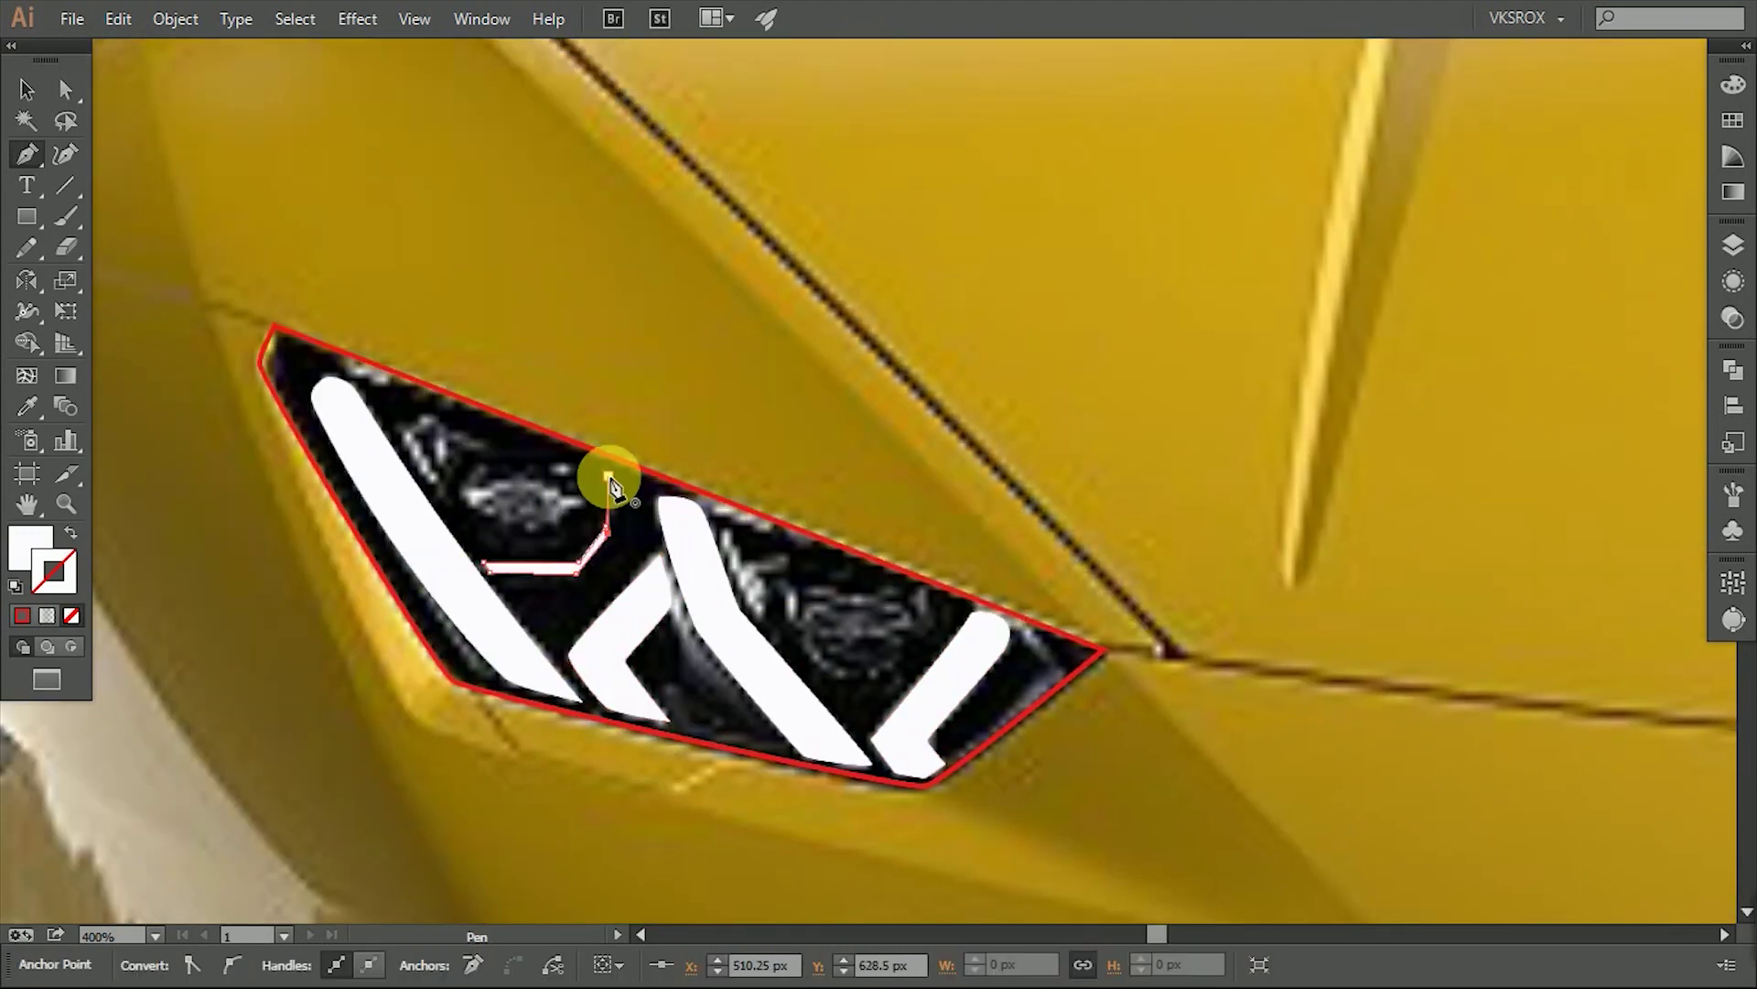
pyautogui.click(616, 490)
pyautogui.scroll(1, 439, 554)
pyautogui.scroll(-2, 705, 609)
pyautogui.hscroll(2, 705, 608)
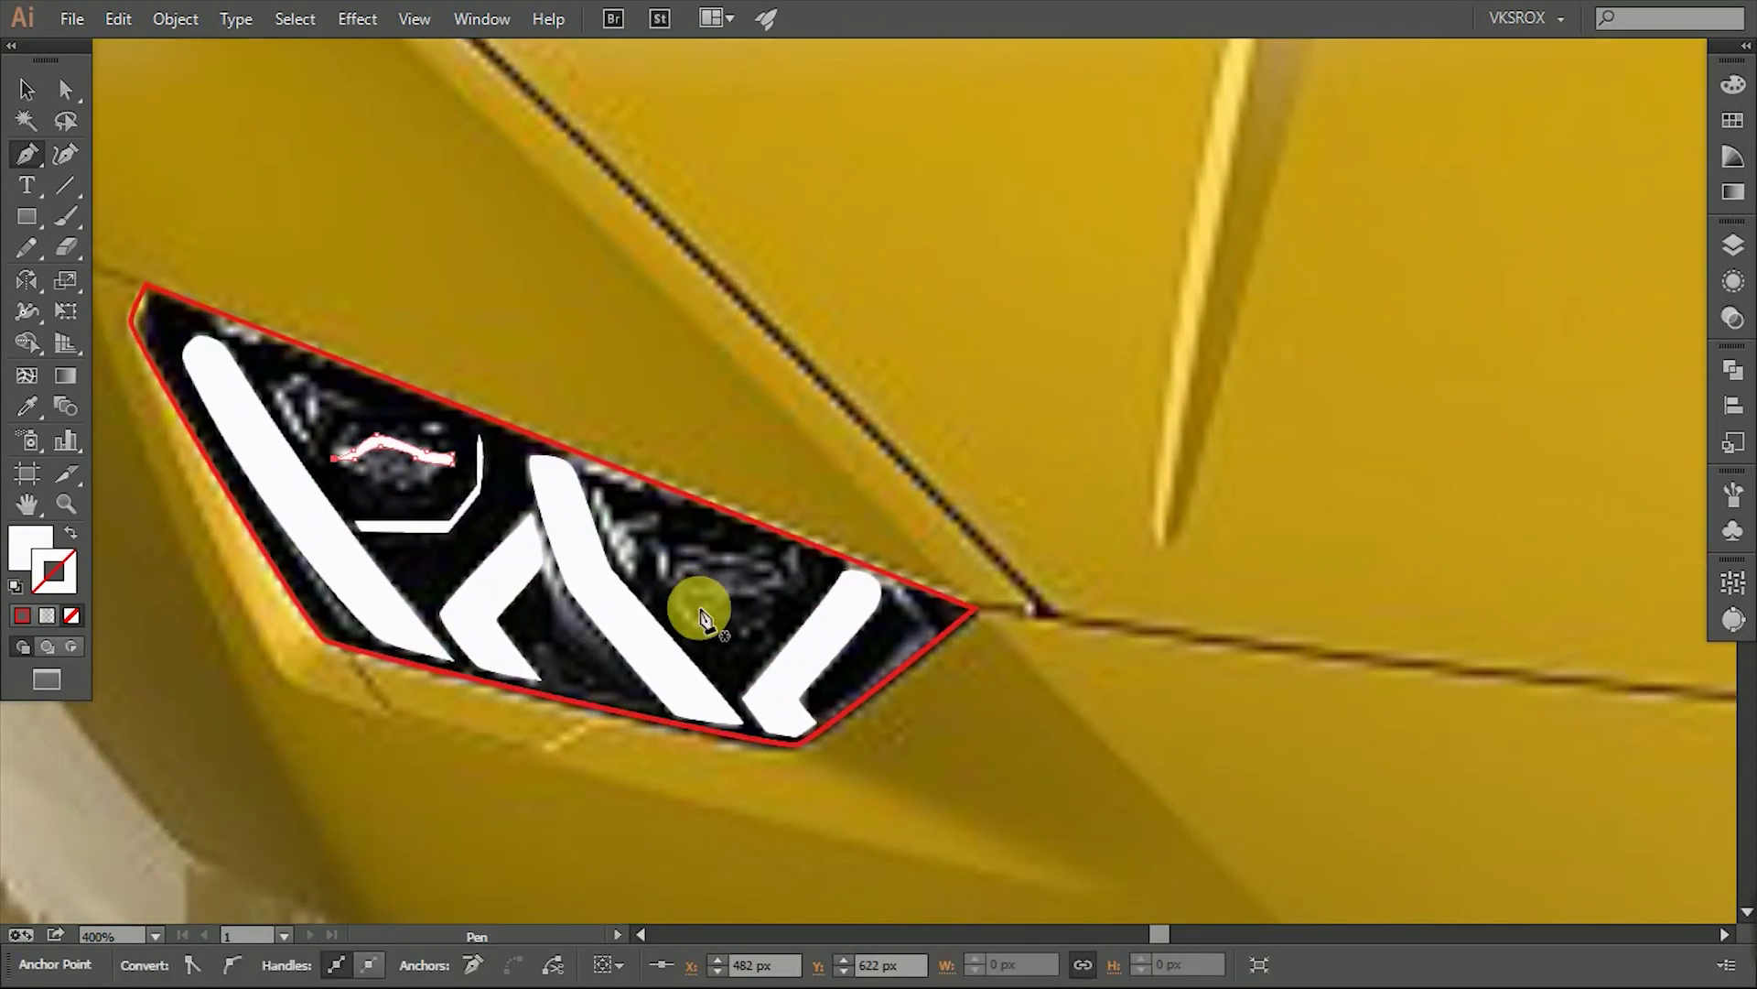
pyautogui.click(776, 638)
pyautogui.scroll(1, 530, 580)
pyautogui.click(311, 492)
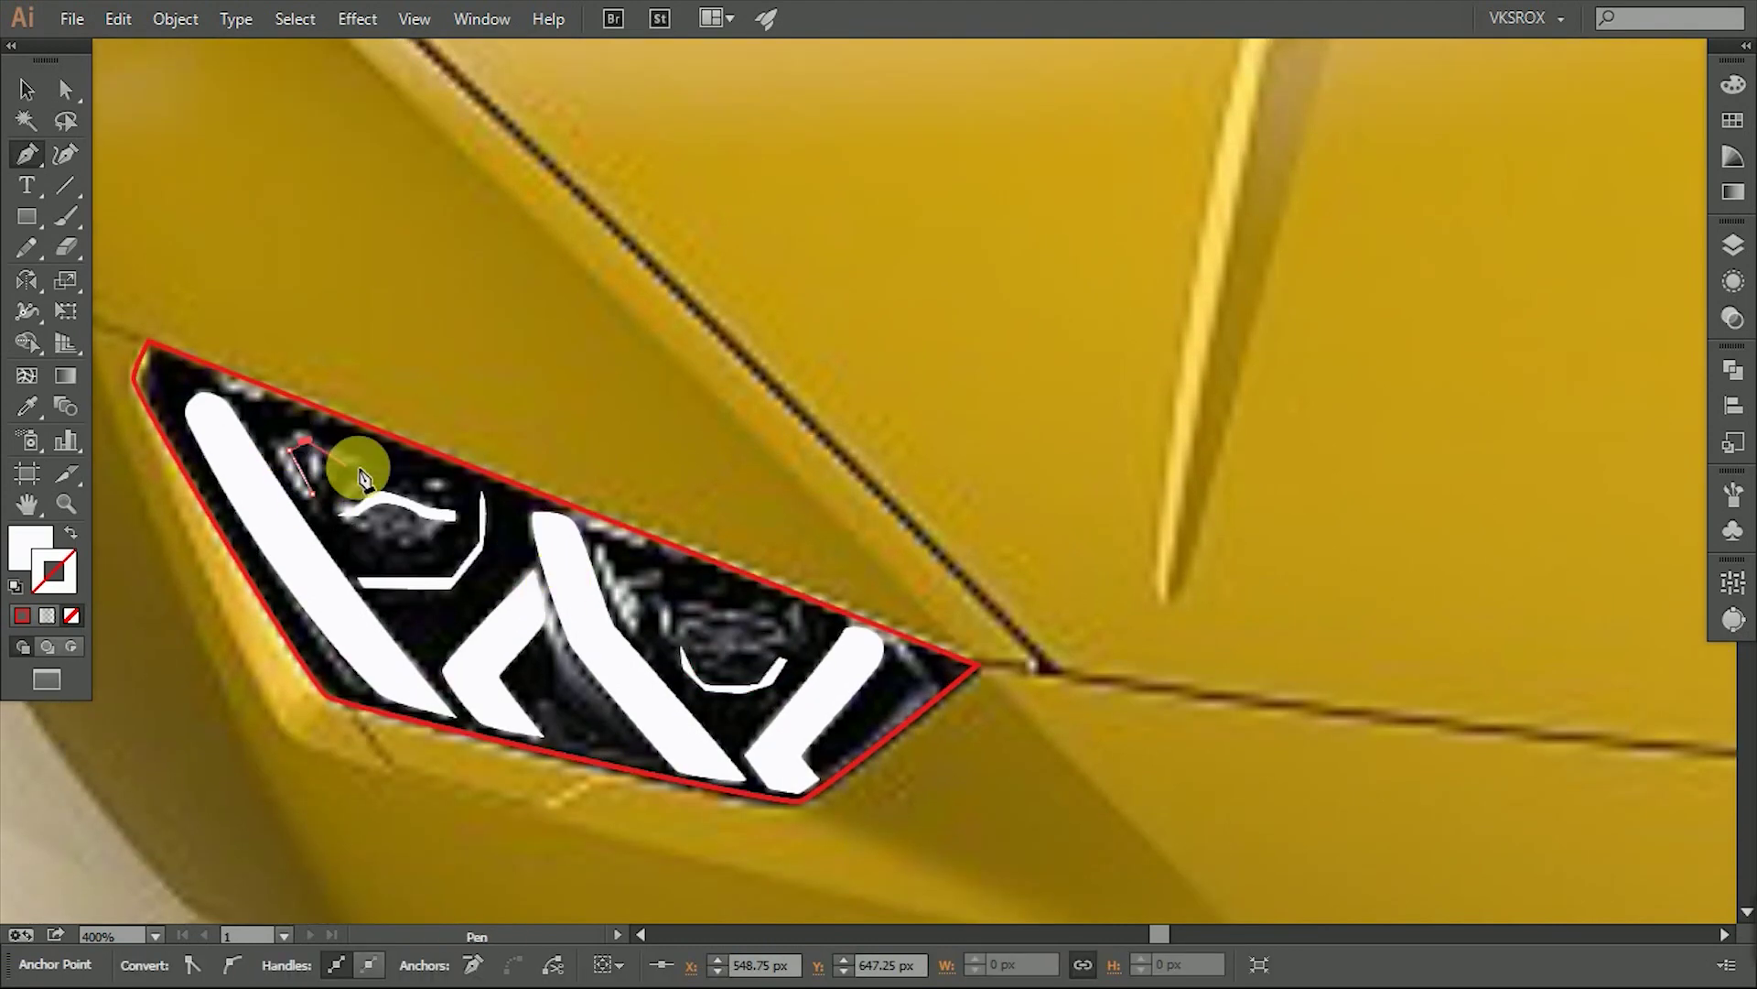
pyautogui.keyDown('ctrl'); pyautogui.click(280, 457); pyautogui.keyUp('ctrl')
pyautogui.scroll(-1, 279, 457)
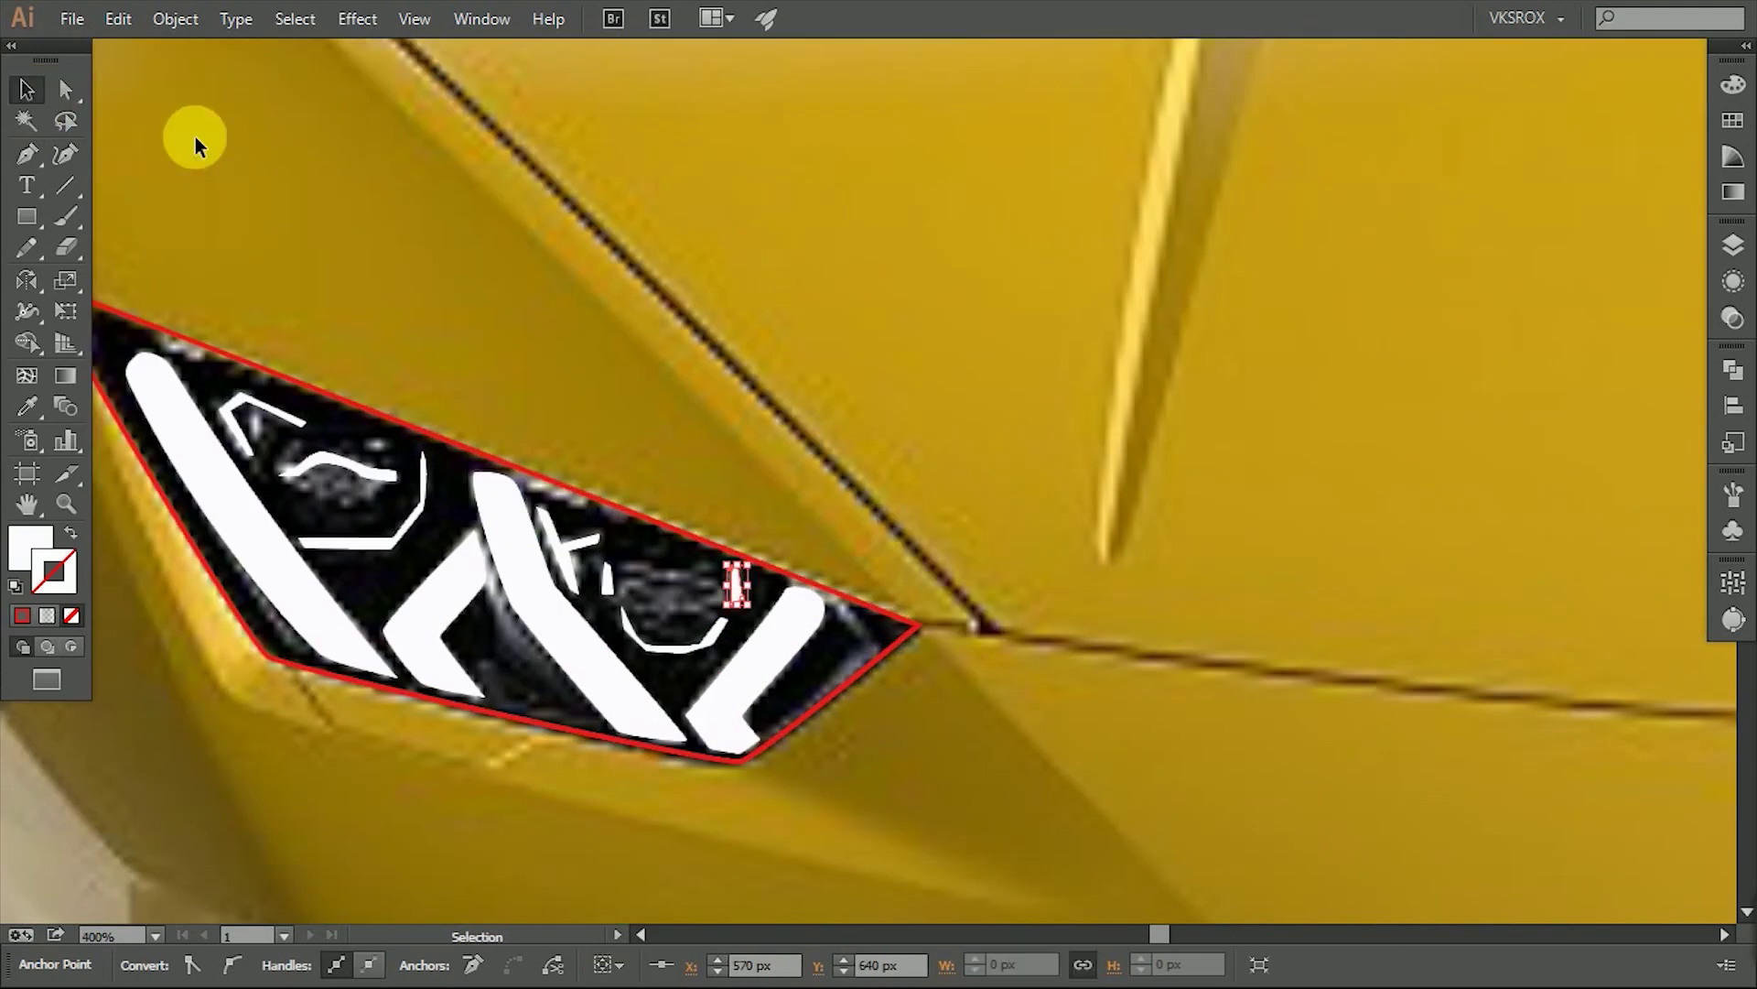
# Fade the selected lens detail lines and Eyedropper black into the headlight outline.
pyautogui.click(26, 89)
pyautogui.click(352, 491)
pyautogui.keyDown('shift'); pyautogui.click(586, 586); pyautogui.keyUp('shift')
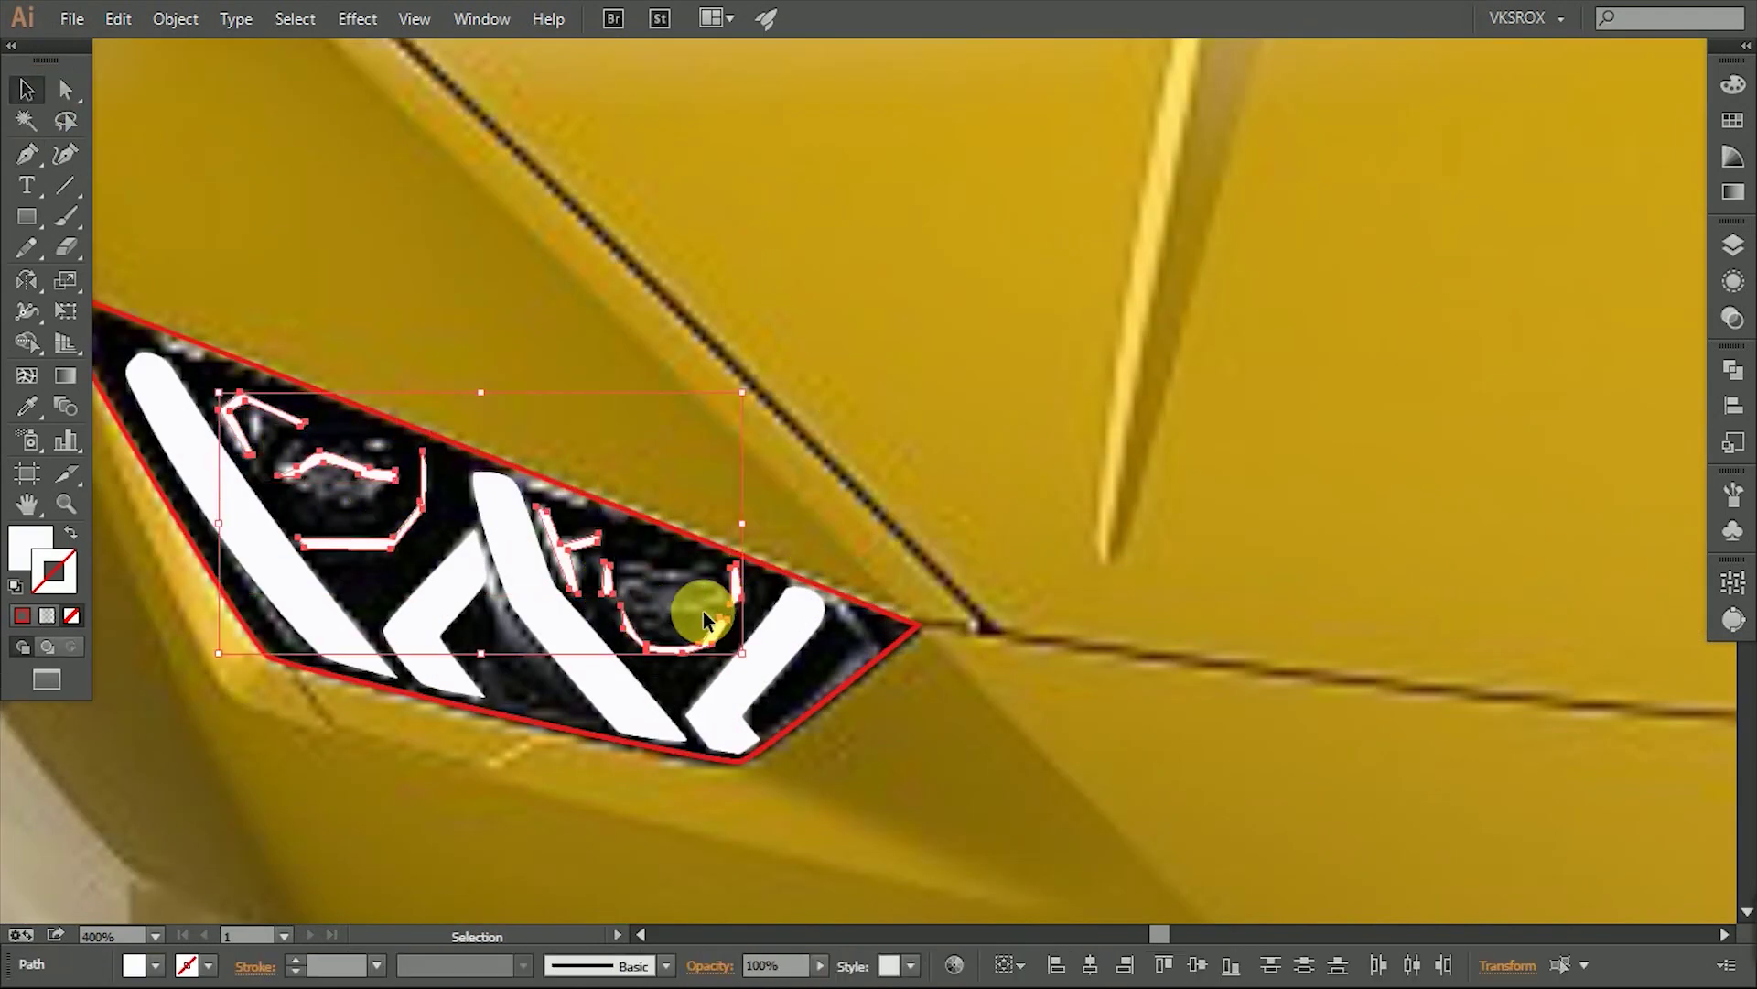
pyautogui.click(1739, 444)
pyautogui.press('i')
pyautogui.click(919, 588)
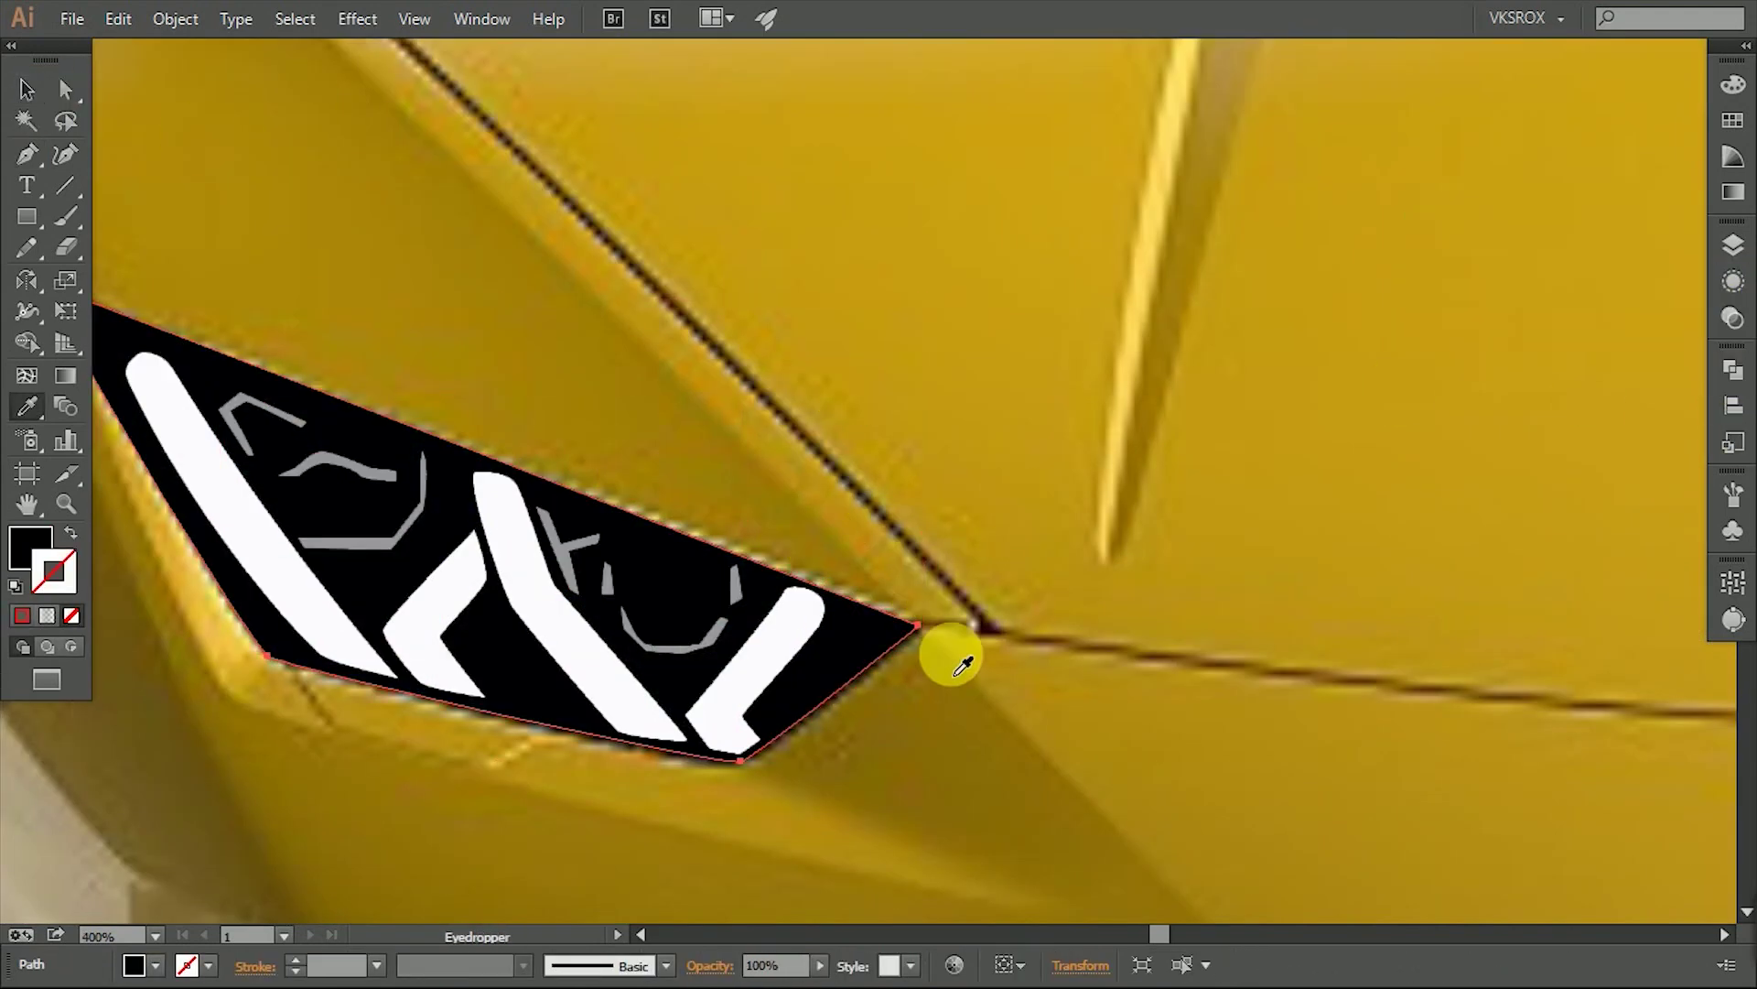
# Set the headlight detail group's opacity to 40% in the Transparency panel.
pyautogui.press('v')
pyautogui.scroll(-5, 244, 125)
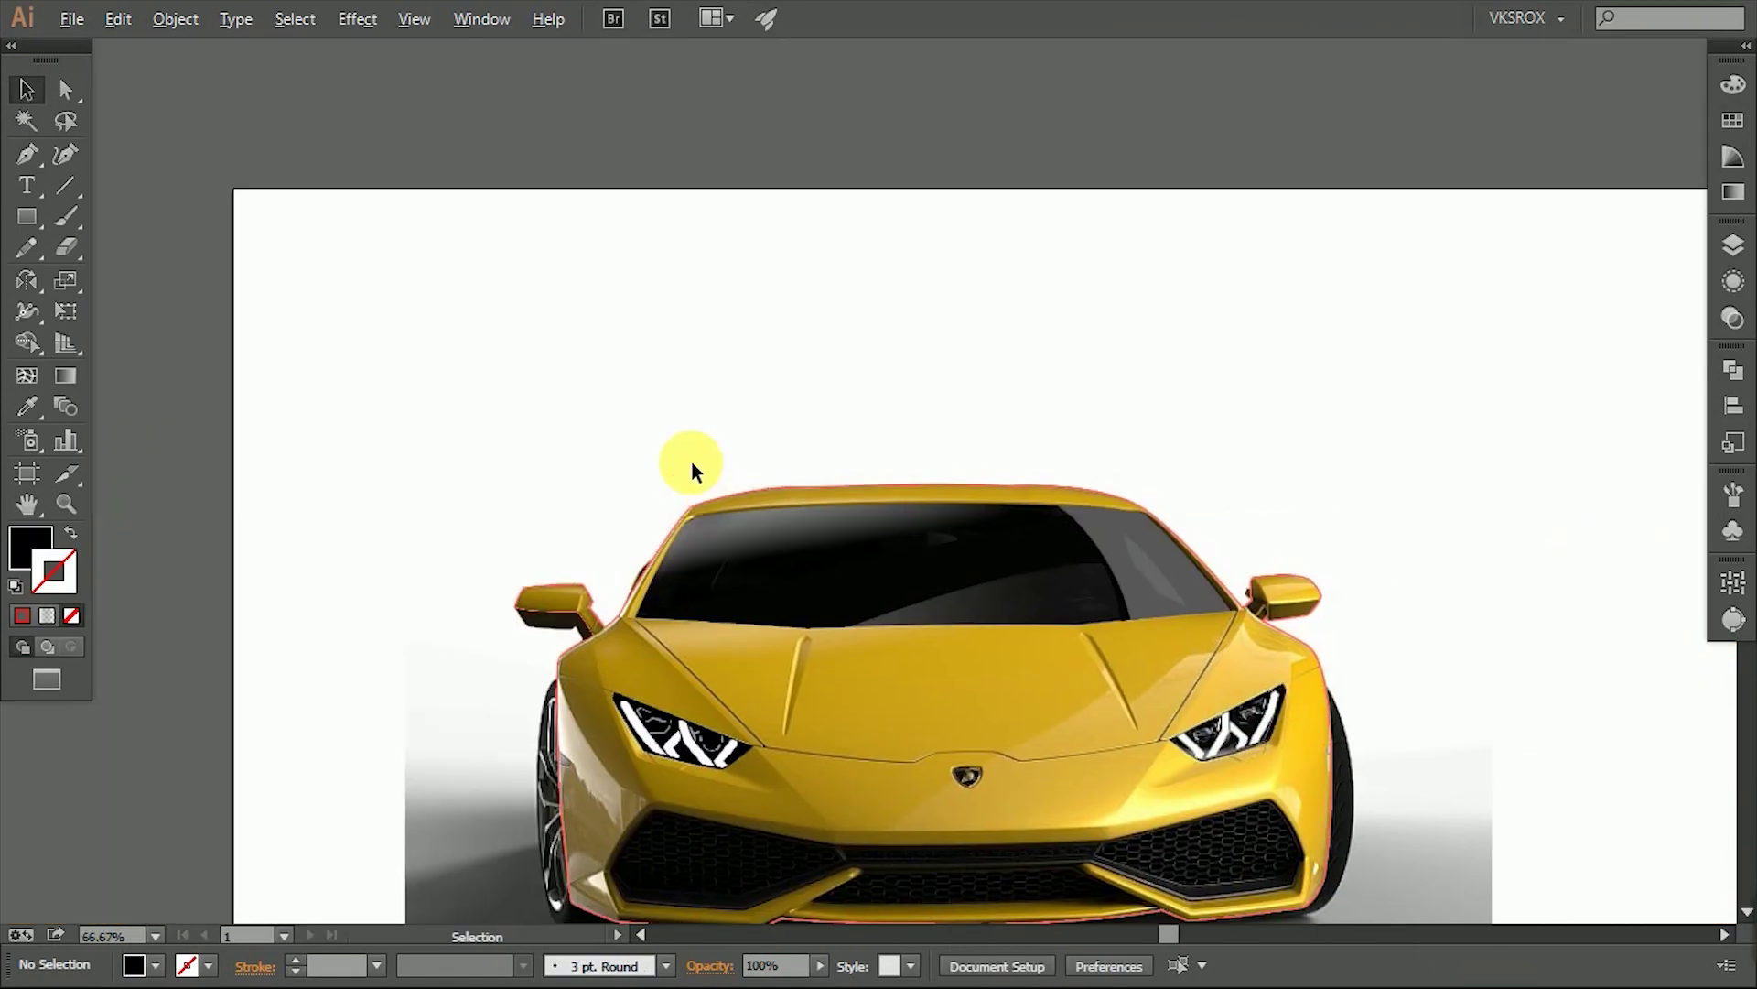
pyautogui.scroll(3, 242, 509)
pyautogui.scroll(2, 542, 567)
pyautogui.click(734, 734)
pyautogui.click(1733, 317)
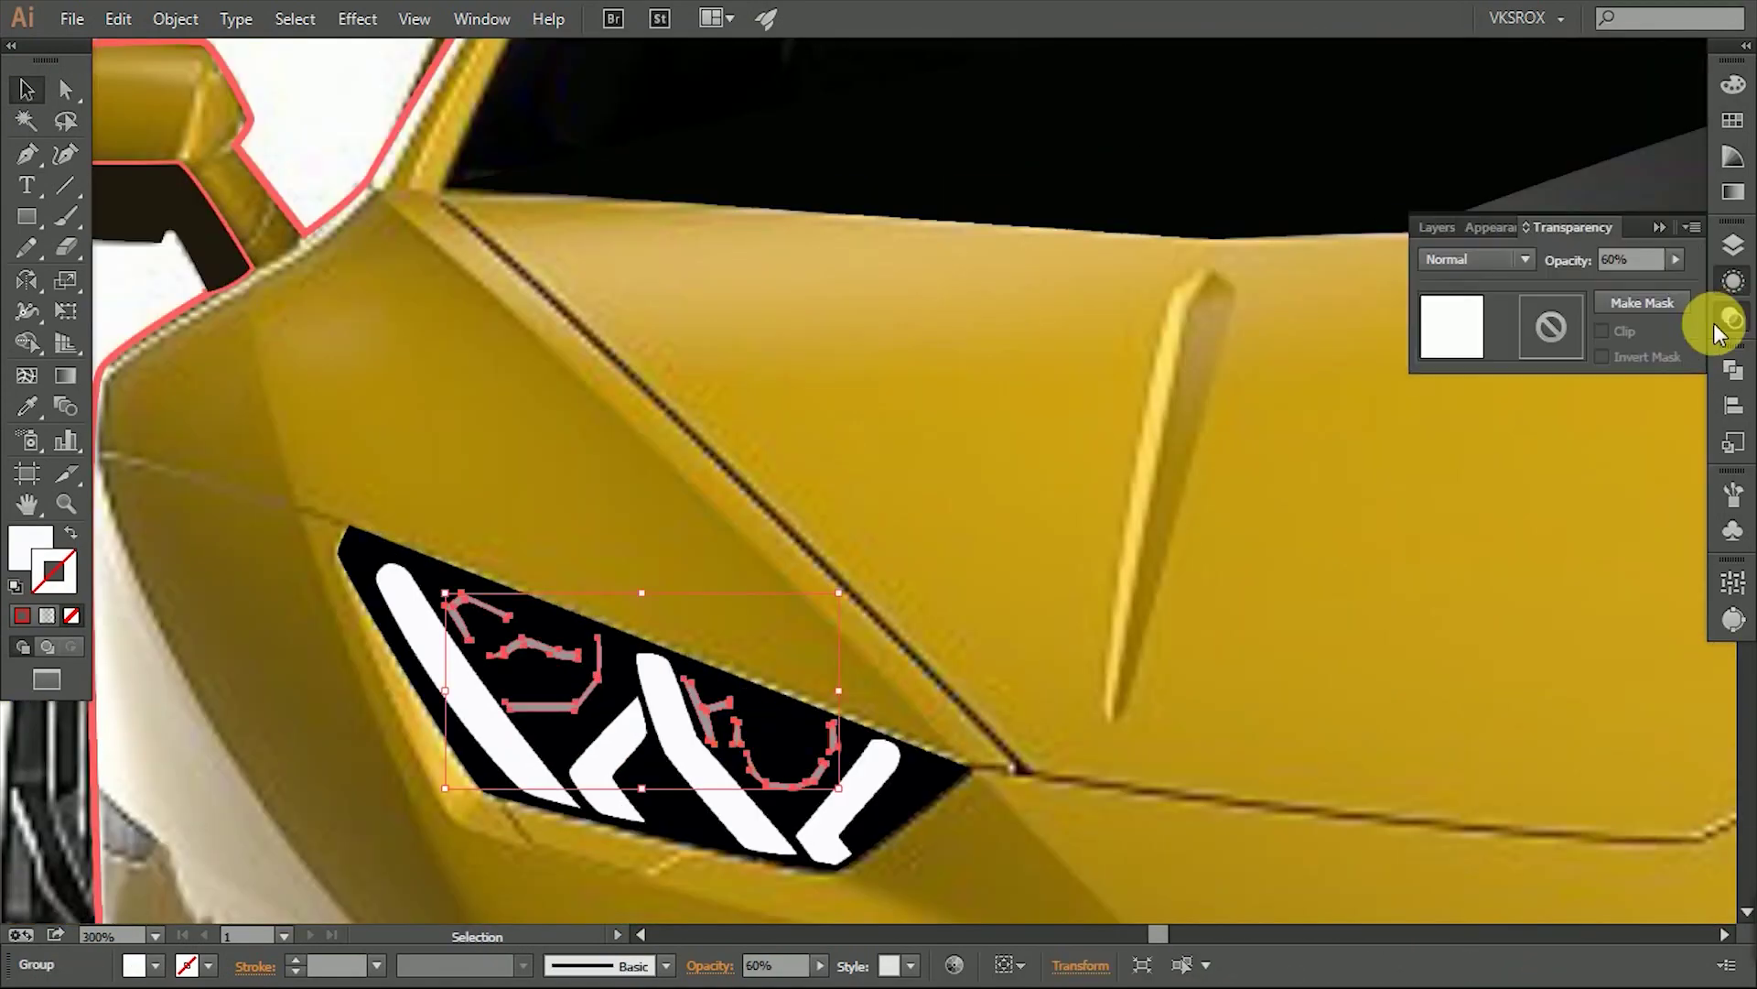
pyautogui.scroll(-5, 1117, 502)
pyautogui.scroll(4, 1281, 384)
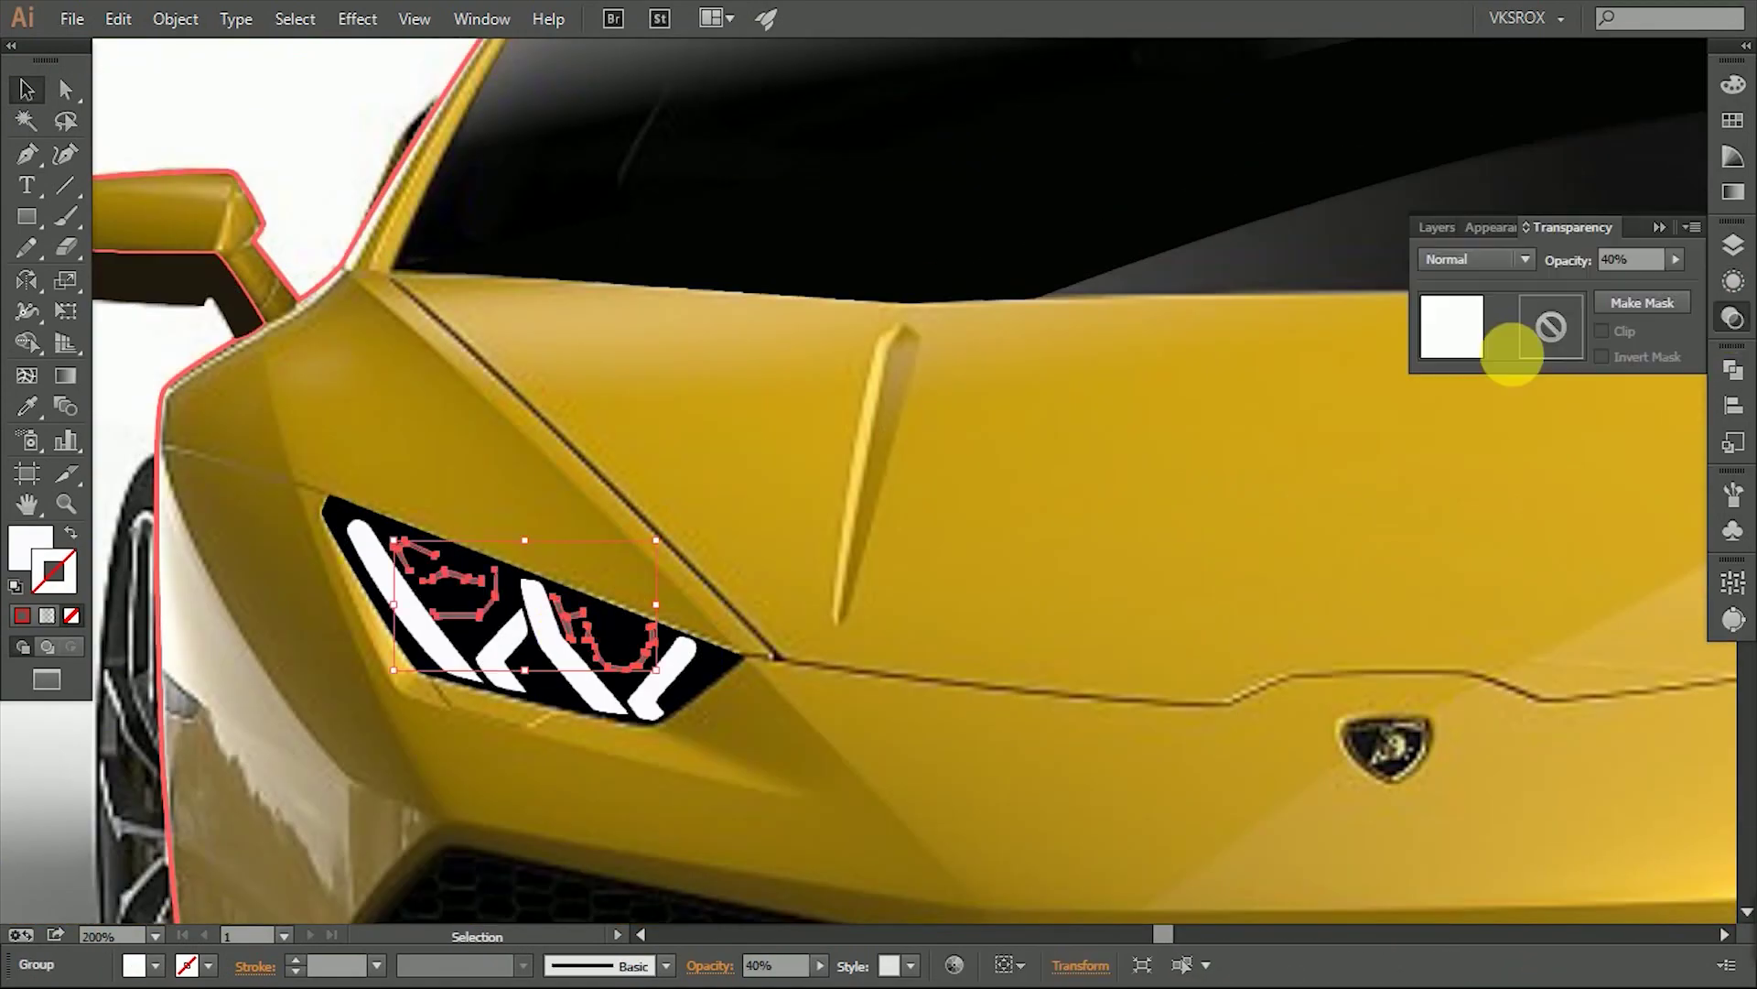
pyautogui.scroll(-2, 549, 787)
# Make a reflected copy of the left headlight and place it over the right headlight.
pyautogui.click(686, 694)
pyautogui.moveTo(687, 694); pyautogui.dragTo(744, 635)
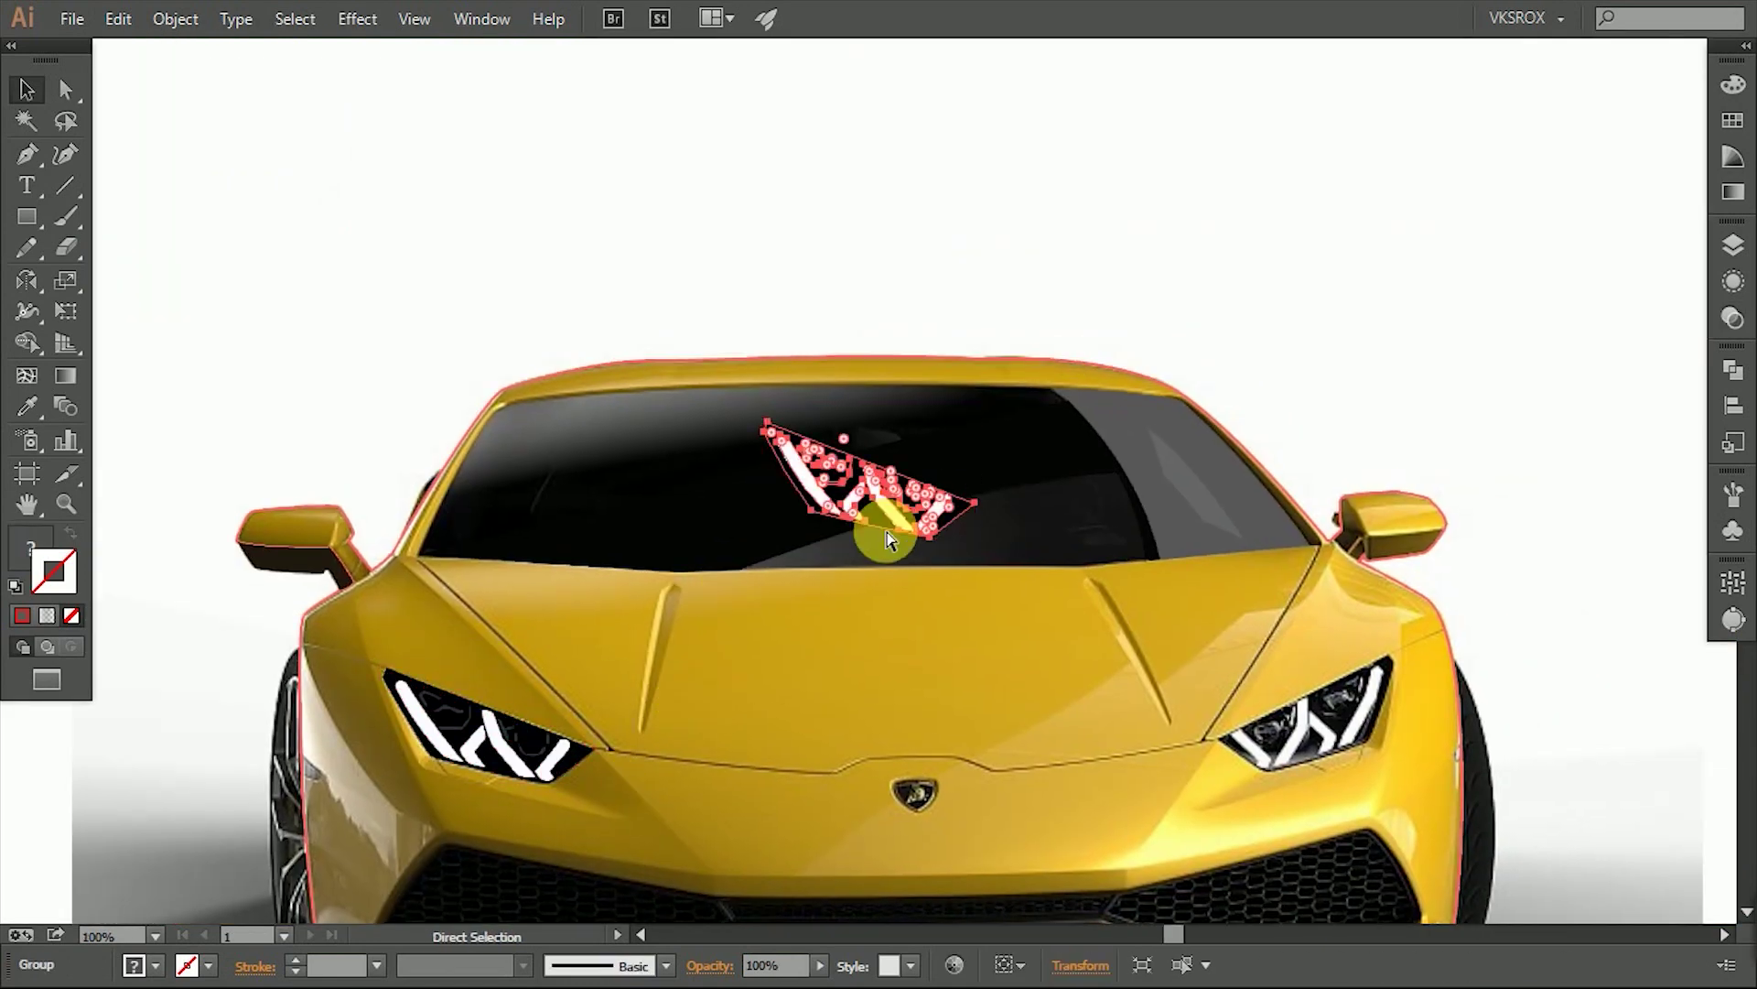
pyautogui.rightClick(744, 636)
pyautogui.click(1064, 690)
pyautogui.click(1326, 597)
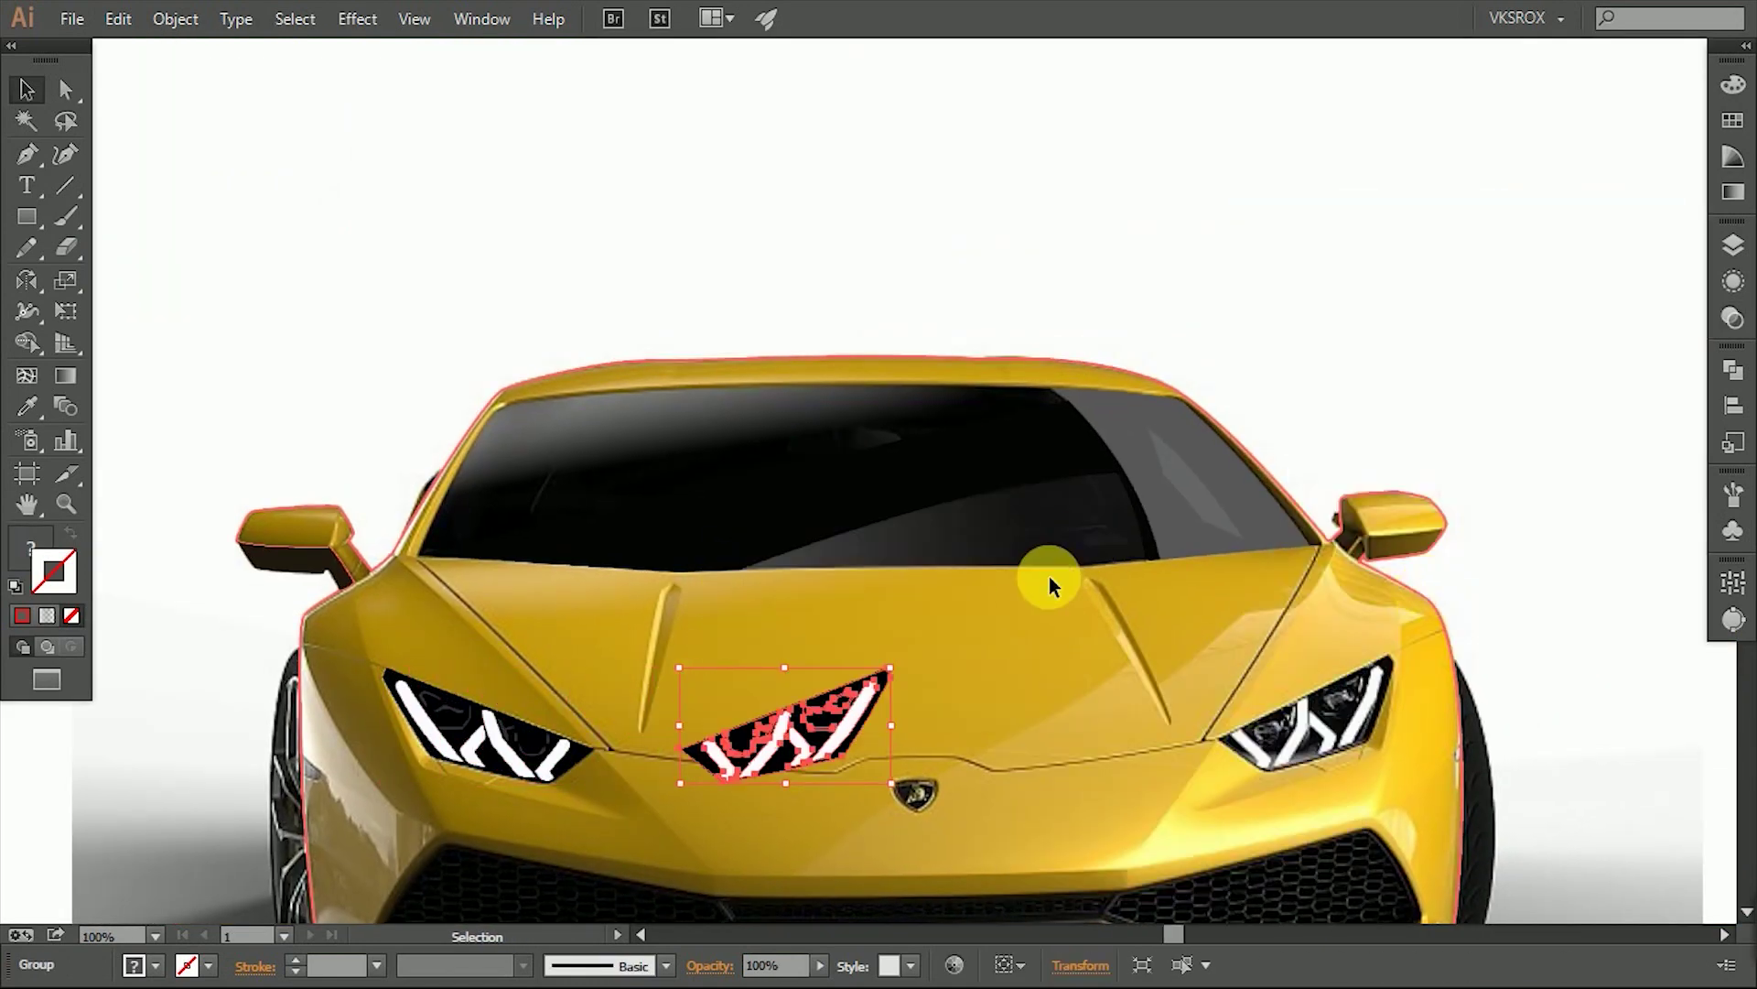
pyautogui.moveTo(1300, 728); pyautogui.dragTo(1318, 719)
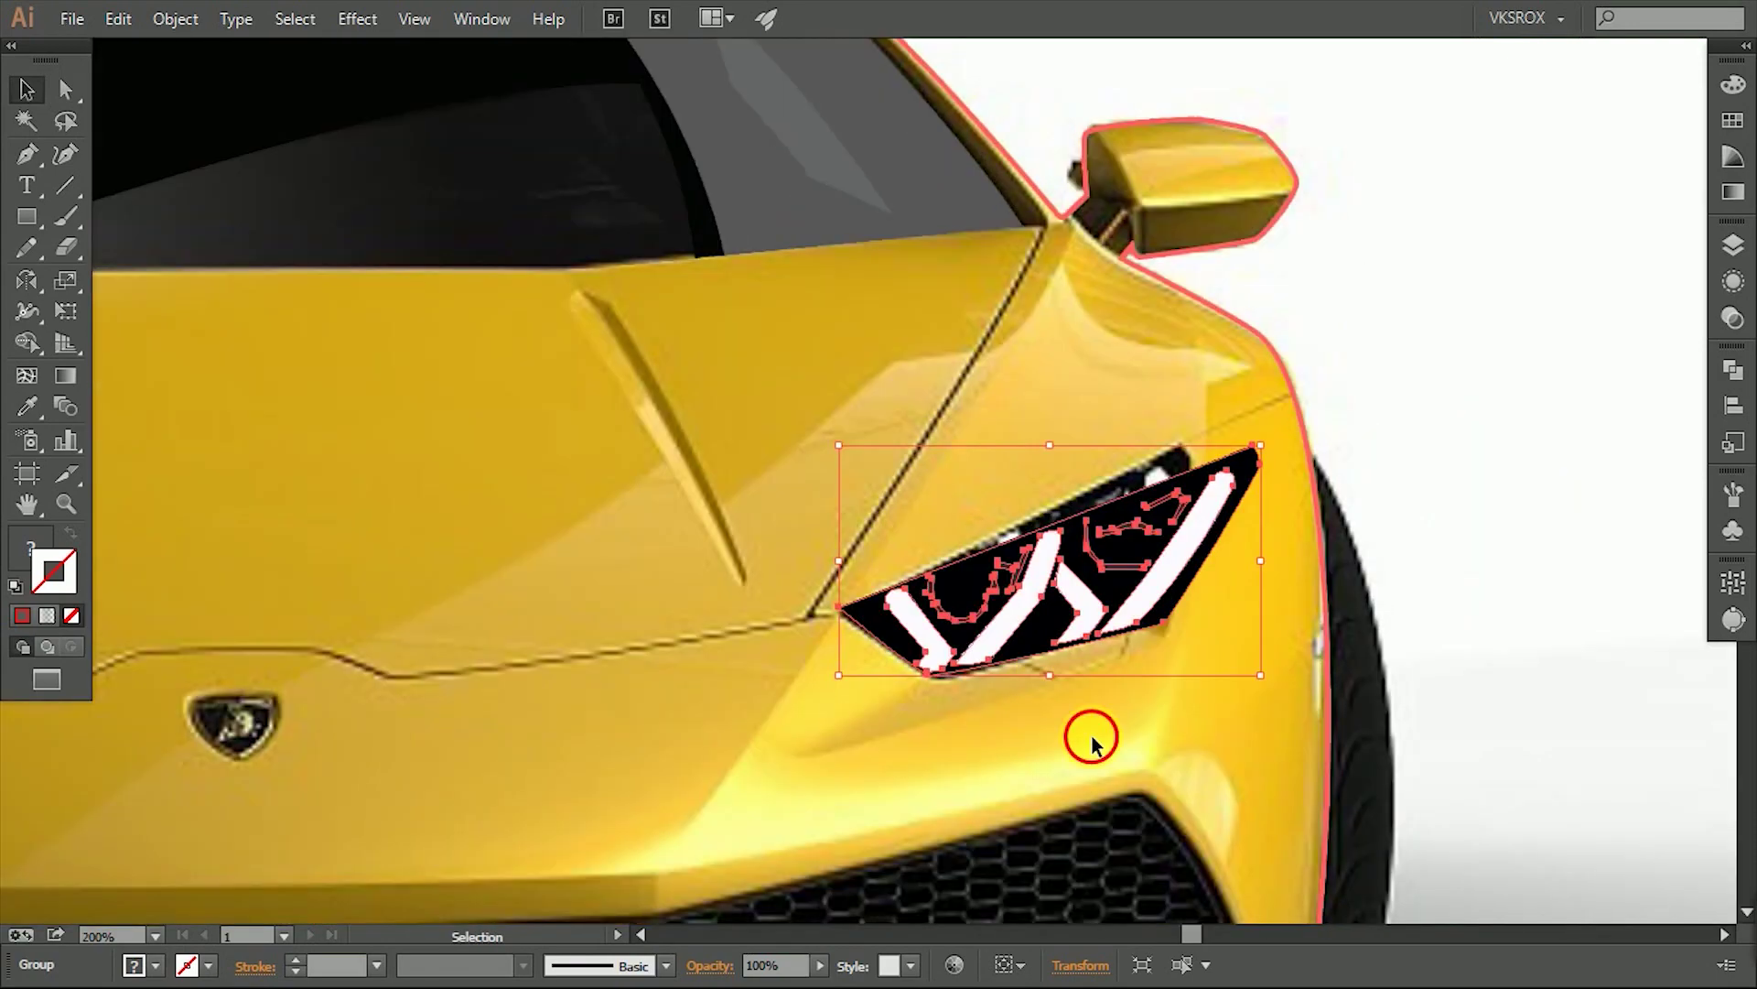
# Reshape and rotate the headlight copy to fit the right headlight opening.
pyautogui.scroll(2, 1373, 629)
pyautogui.moveTo(1087, 733)
pyautogui.mouseDown()
pyautogui.moveTo(1261, 526)
pyautogui.moveTo(1239, 690)
pyautogui.mouseUp()
pyautogui.moveTo(1059, 588); pyautogui.dragTo(1052, 659)
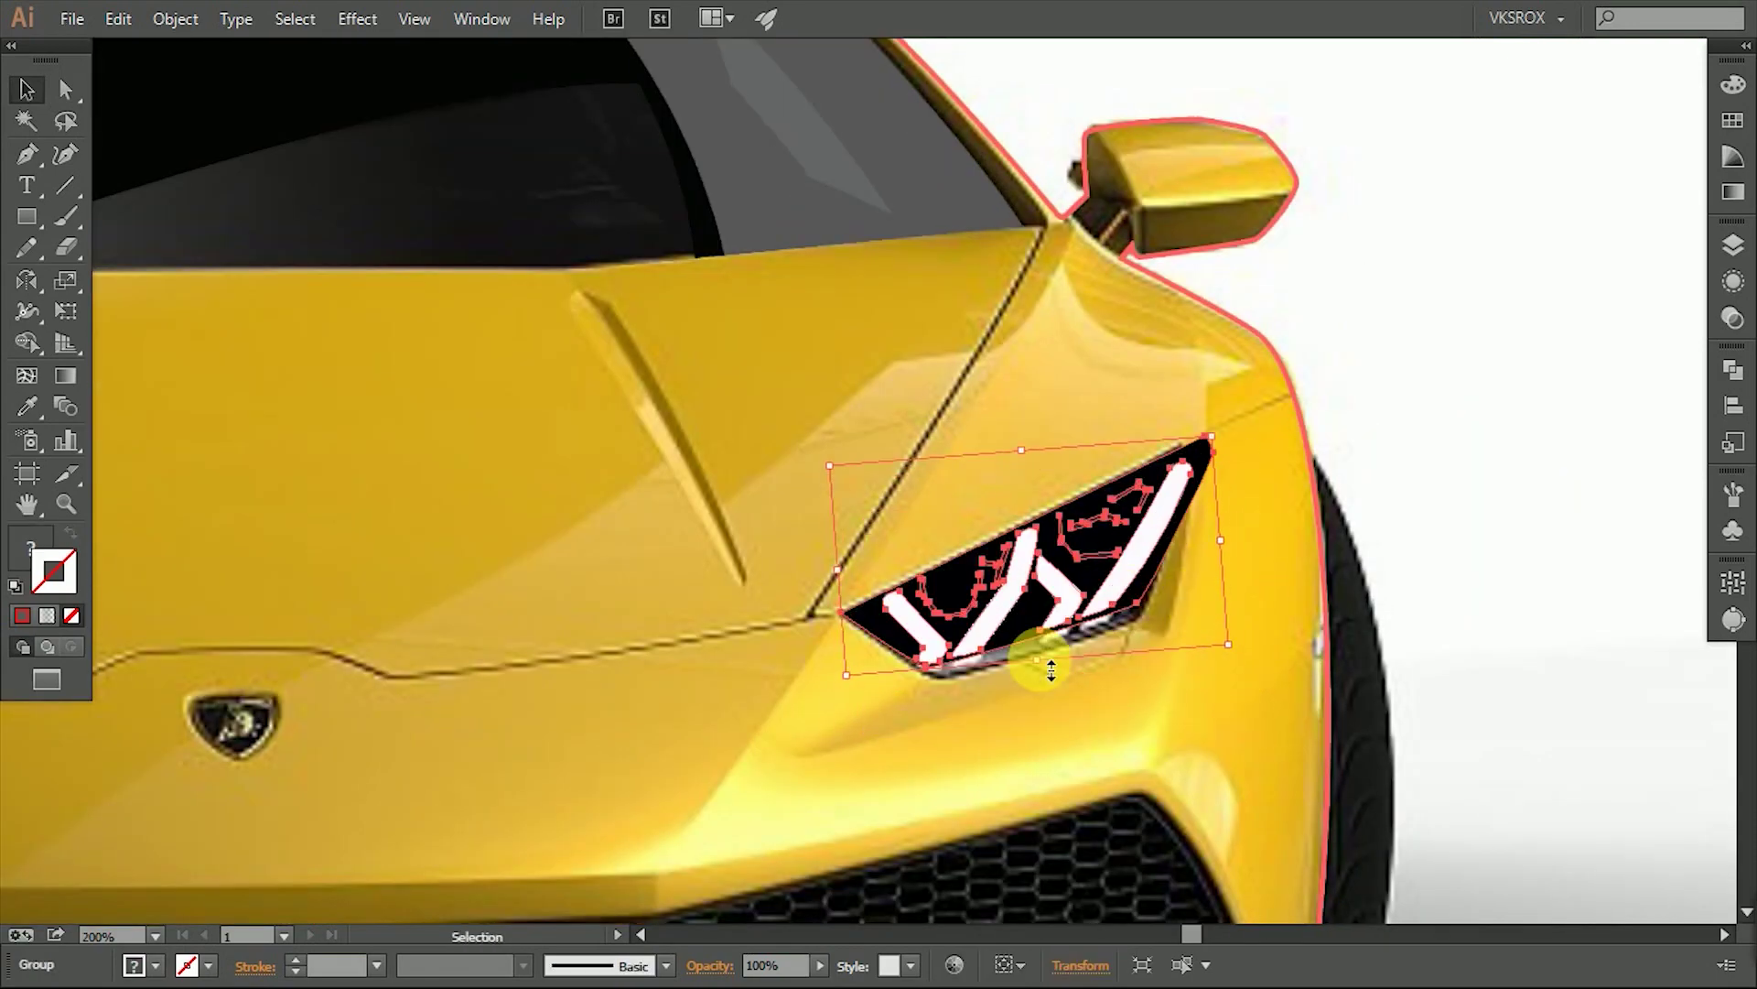
pyautogui.moveTo(1196, 455); pyautogui.dragTo(1178, 628)
pyautogui.click(1227, 639)
# Merge the right headlight's shapes with Pathfinder.
pyautogui.click(1162, 513)
pyautogui.press('a')
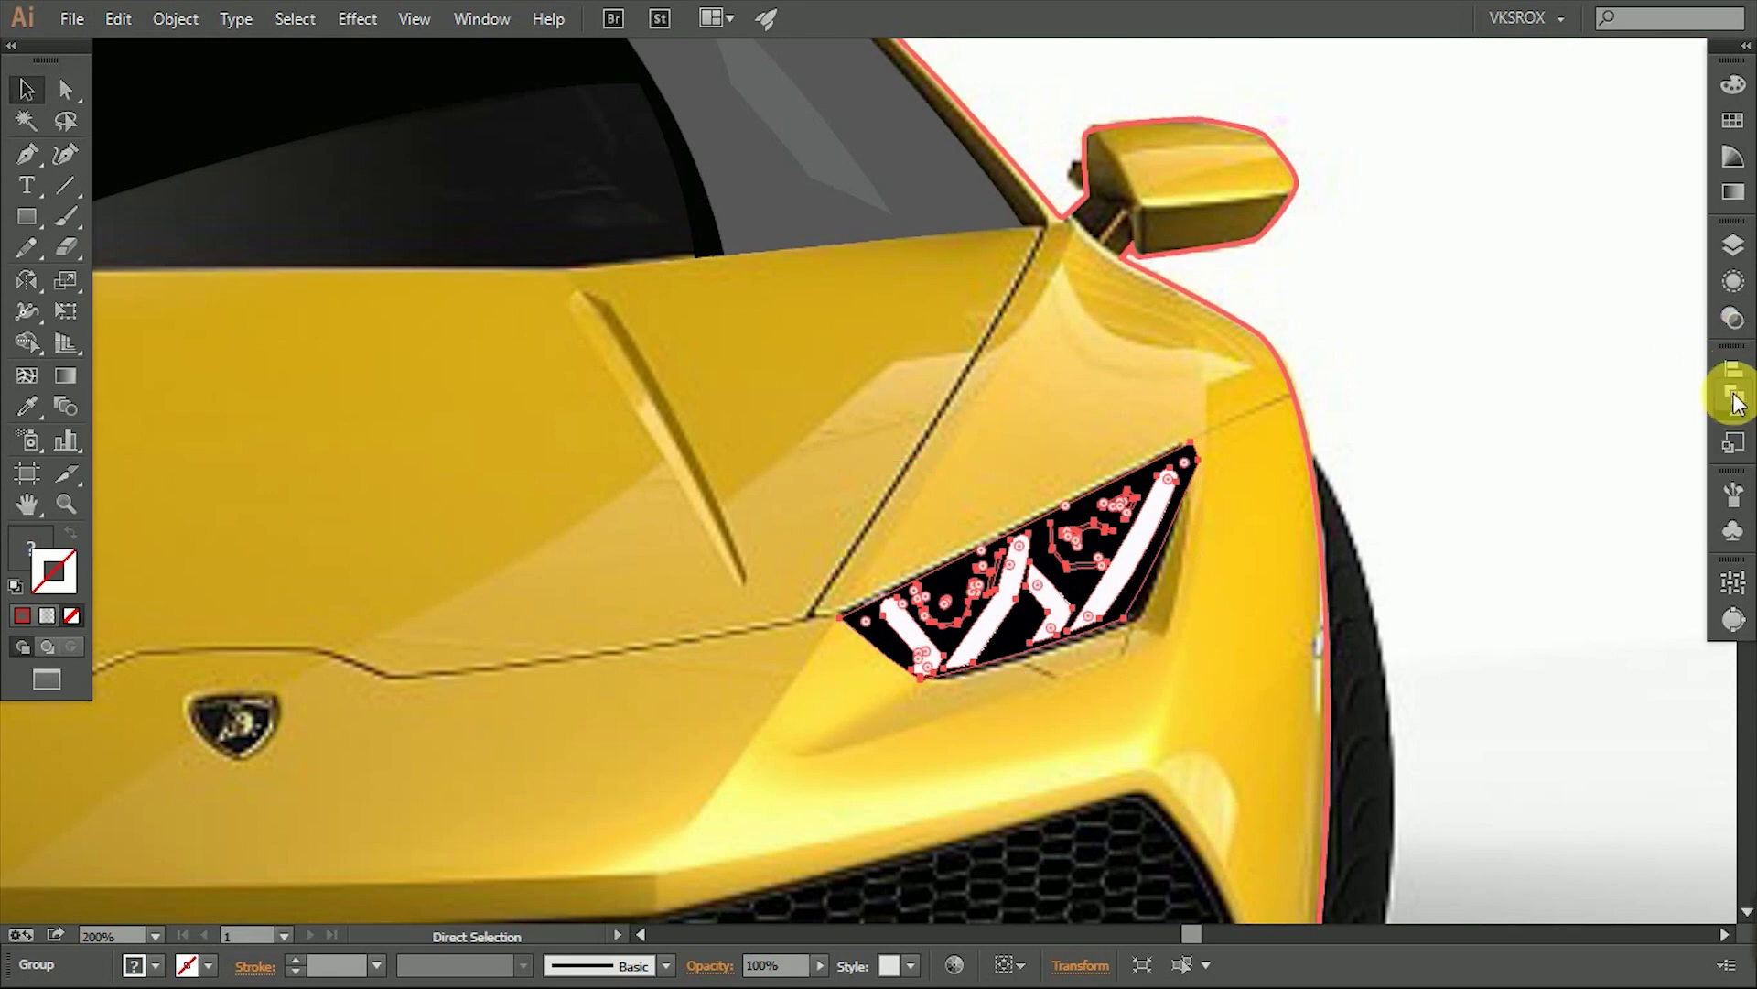
pyautogui.click(1734, 397)
pyautogui.click(1535, 468)
pyautogui.click(1464, 566)
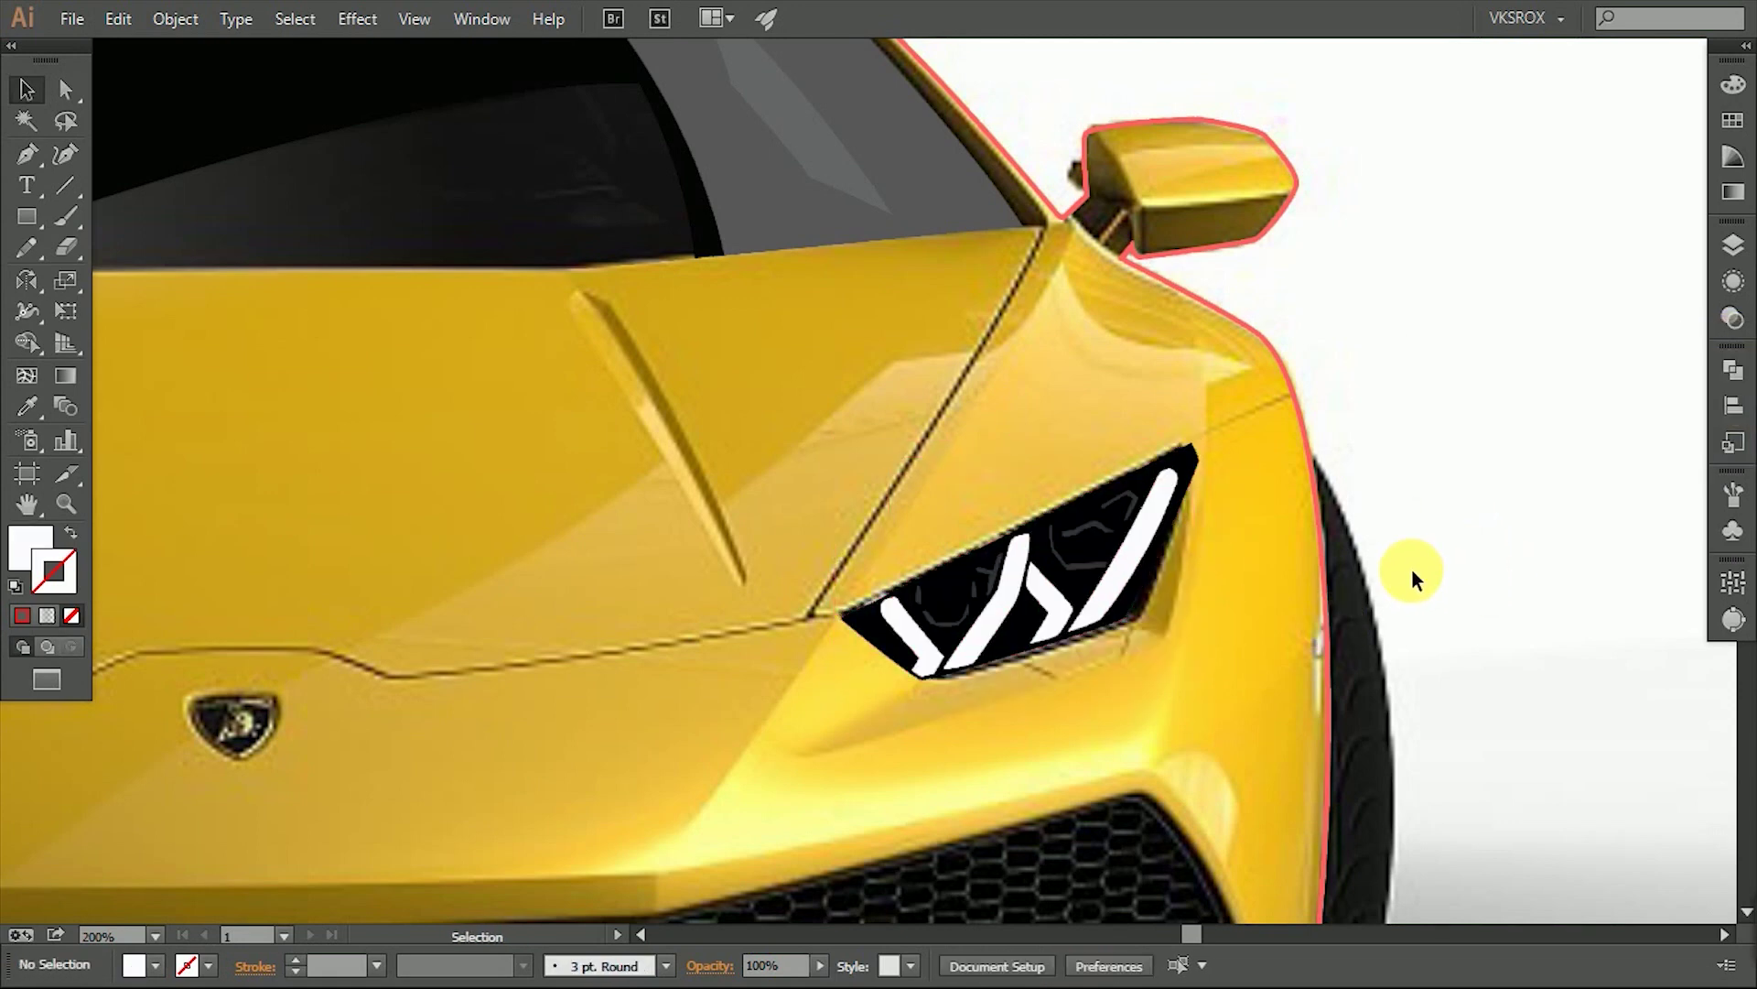
pyautogui.press('v')
# Rotate the right headlight group slightly counter-clockwise.
pyautogui.click(1101, 615)
pyautogui.moveTo(1210, 471); pyautogui.dragTo(1205, 459)
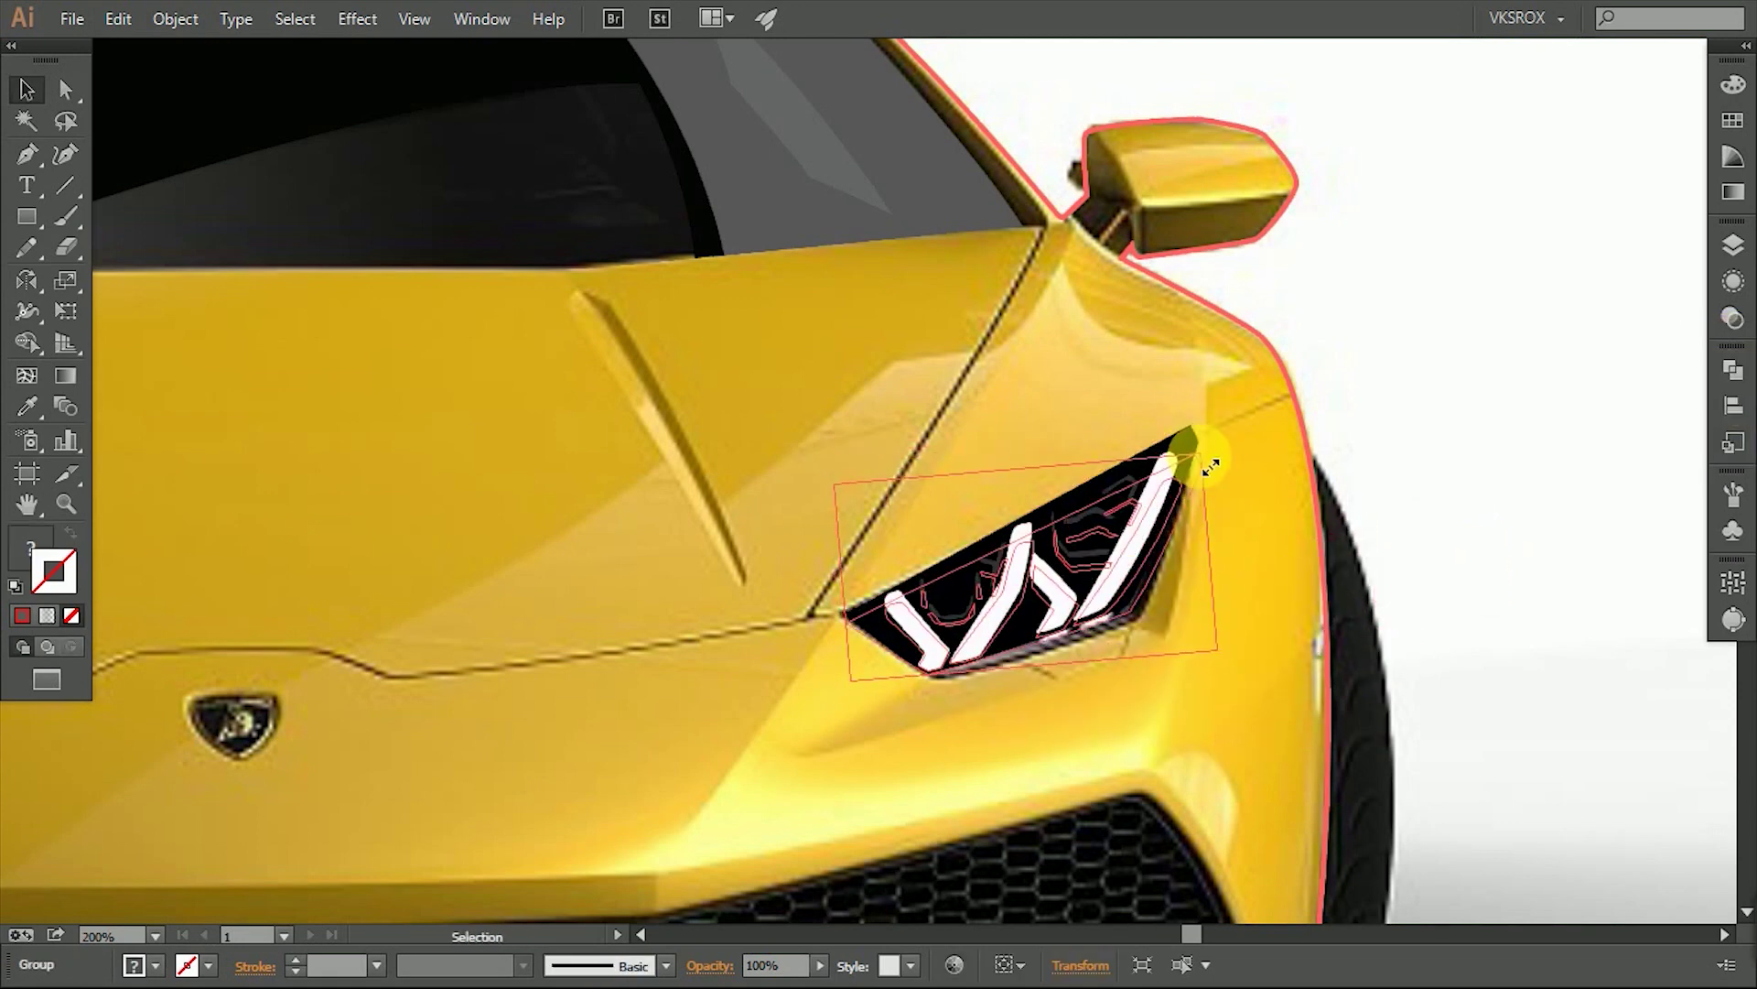
pyautogui.click(1181, 659)
pyautogui.click(1176, 462)
pyautogui.click(1208, 608)
pyautogui.click(999, 648)
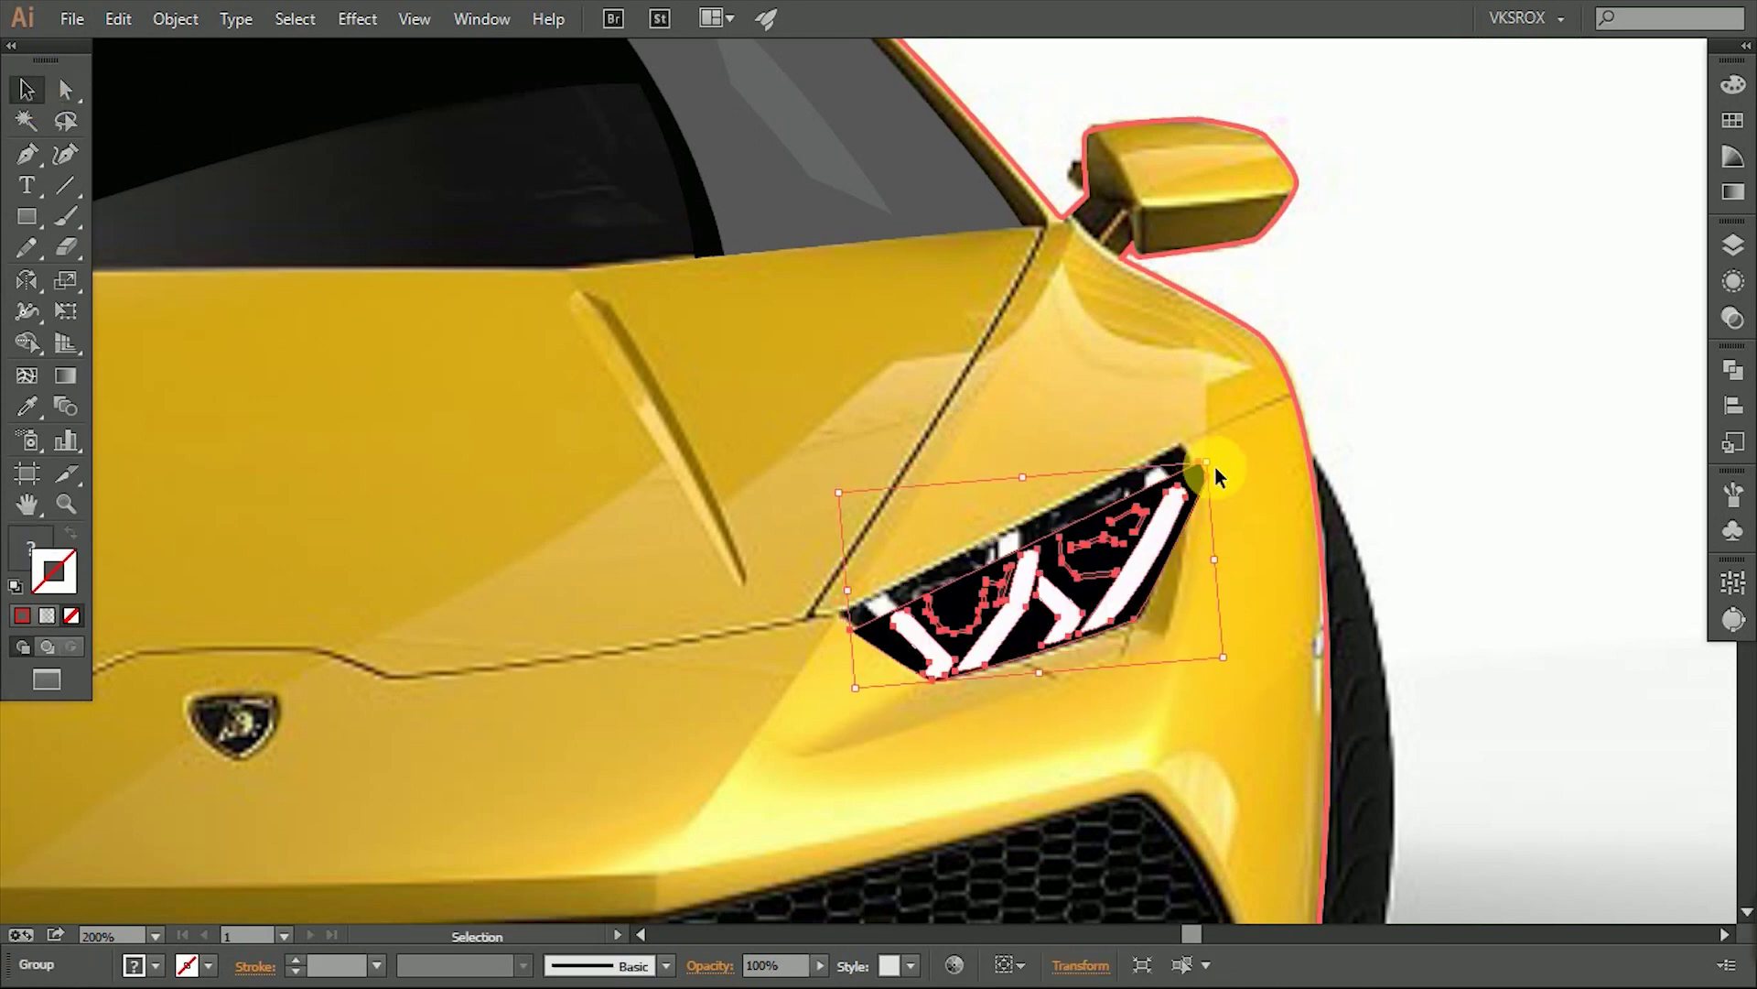
# Reshape the light strips and move them into the right headlight opening.
pyautogui.moveTo(843, 580); pyautogui.dragTo(836, 463)
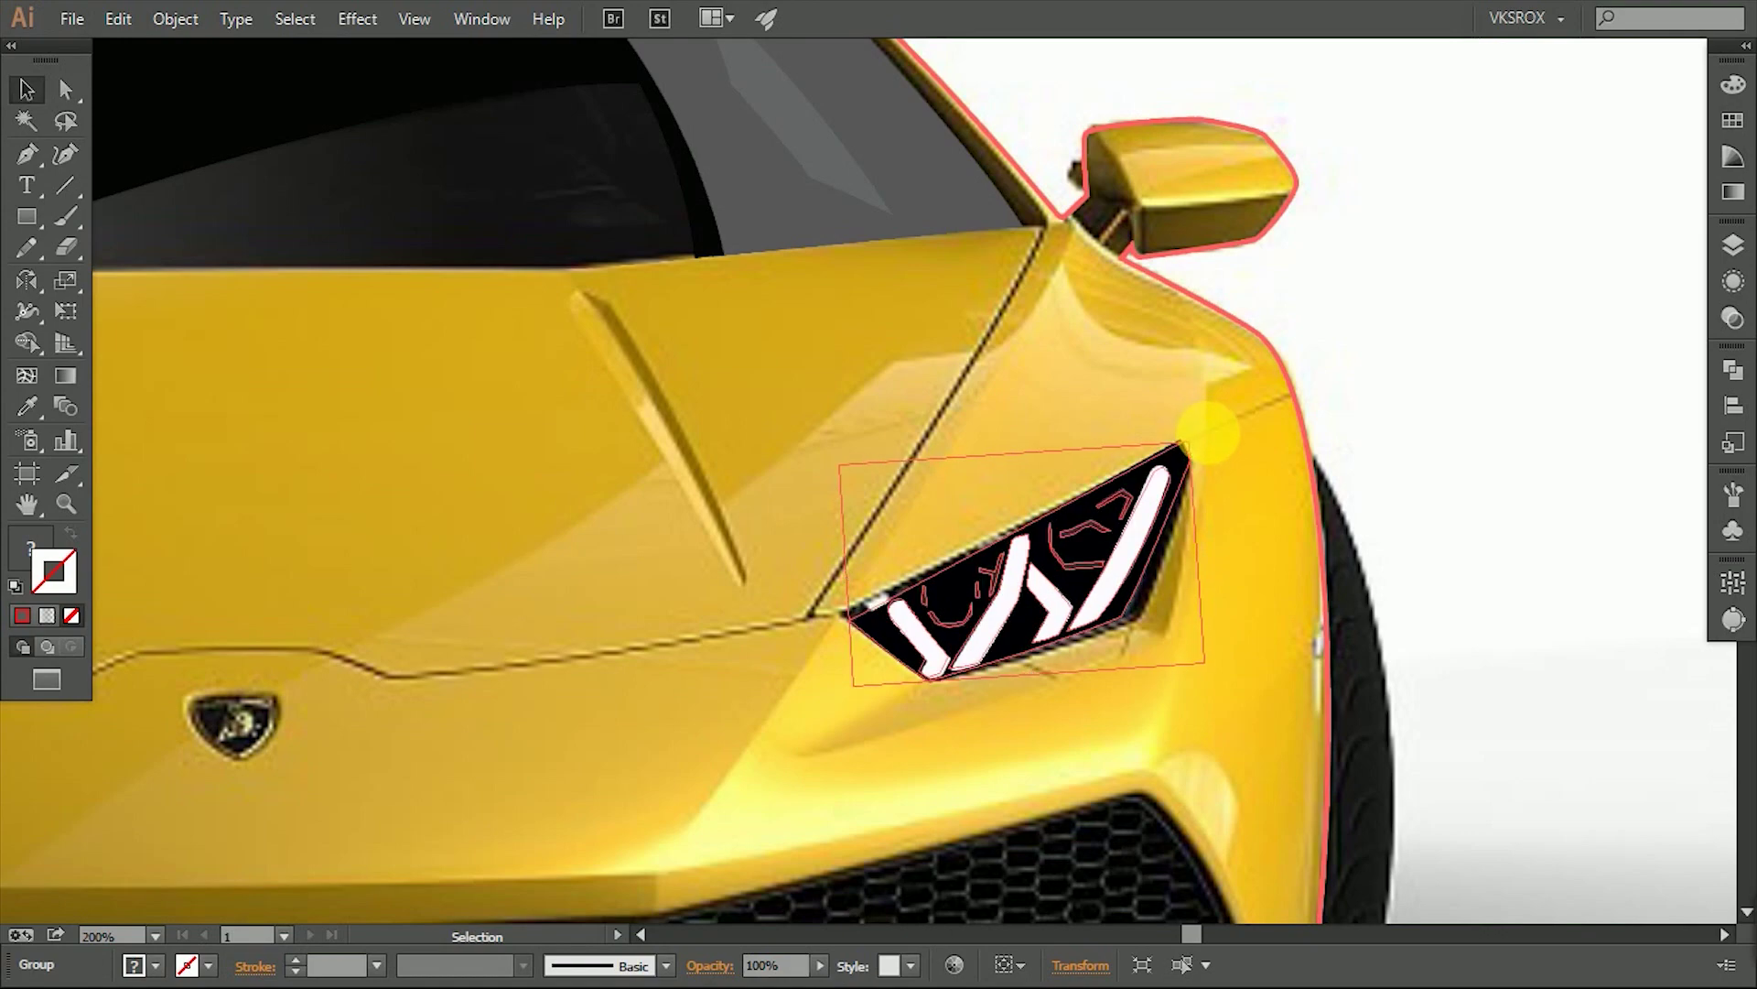
pyautogui.moveTo(1052, 604); pyautogui.dragTo(1115, 601)
pyautogui.click(1115, 600)
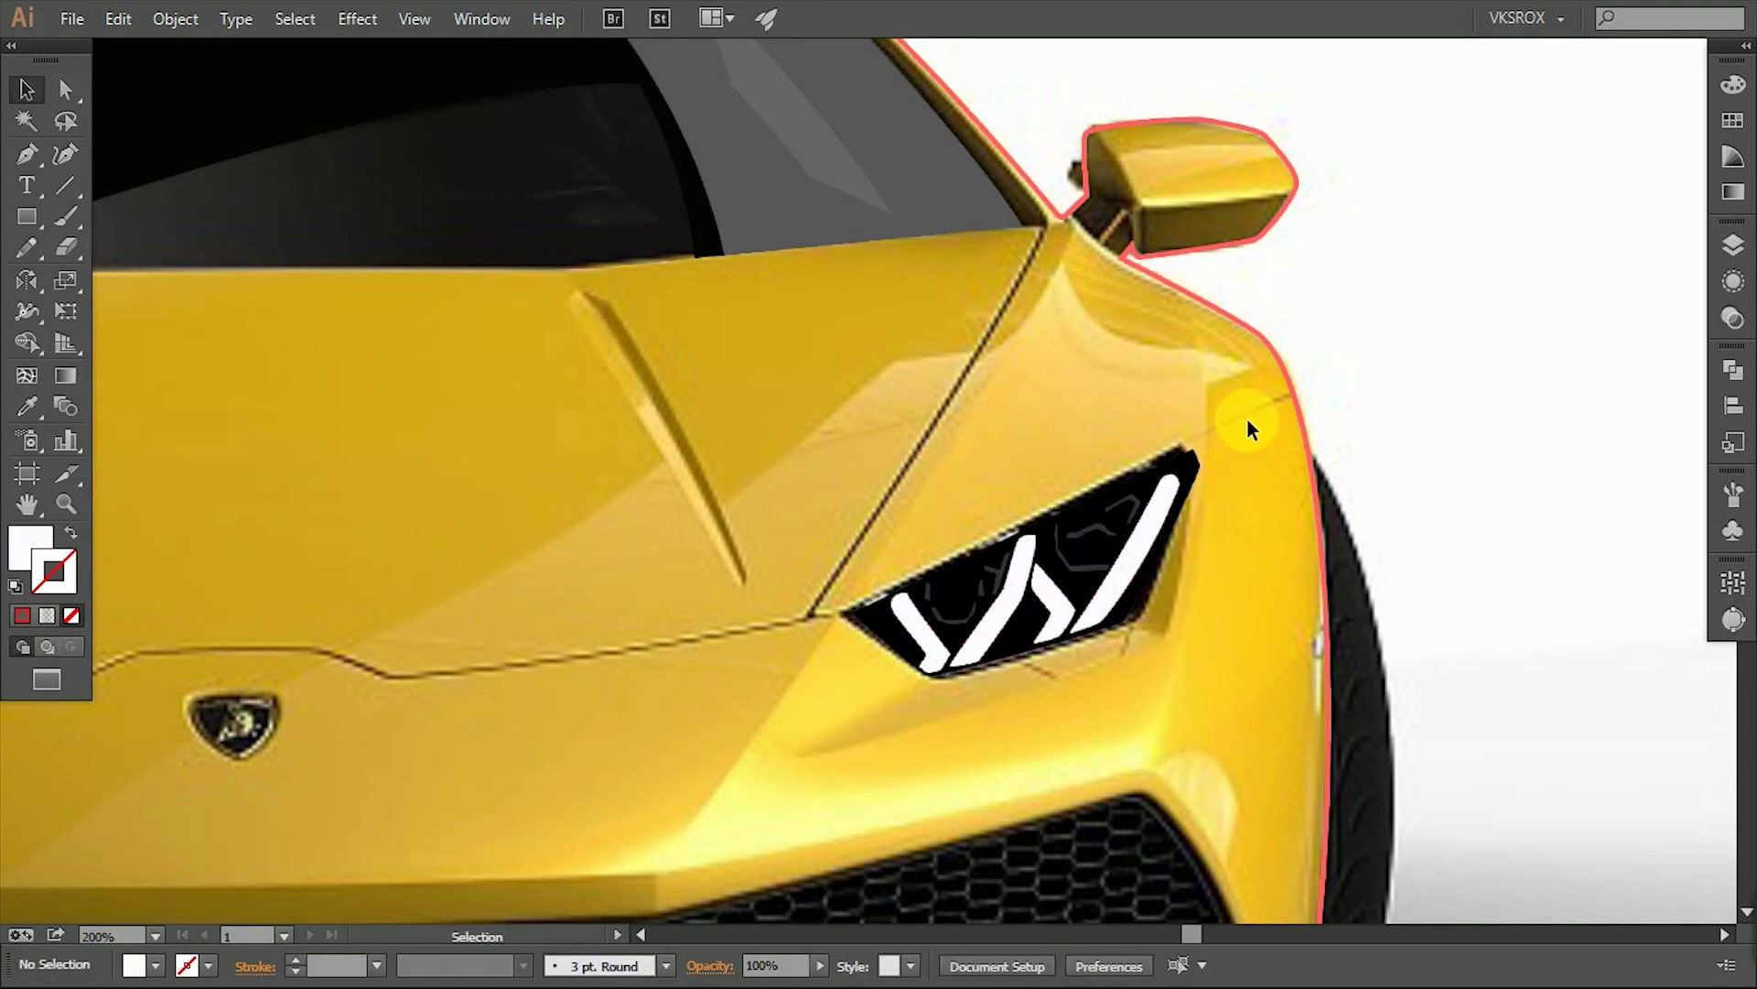
pyautogui.hotkey('ctrl', '-')
pyautogui.hotkey('ctrl', '-')
pyautogui.scroll(3, 1250, 427)
pyautogui.scroll(-1, 828, 595)
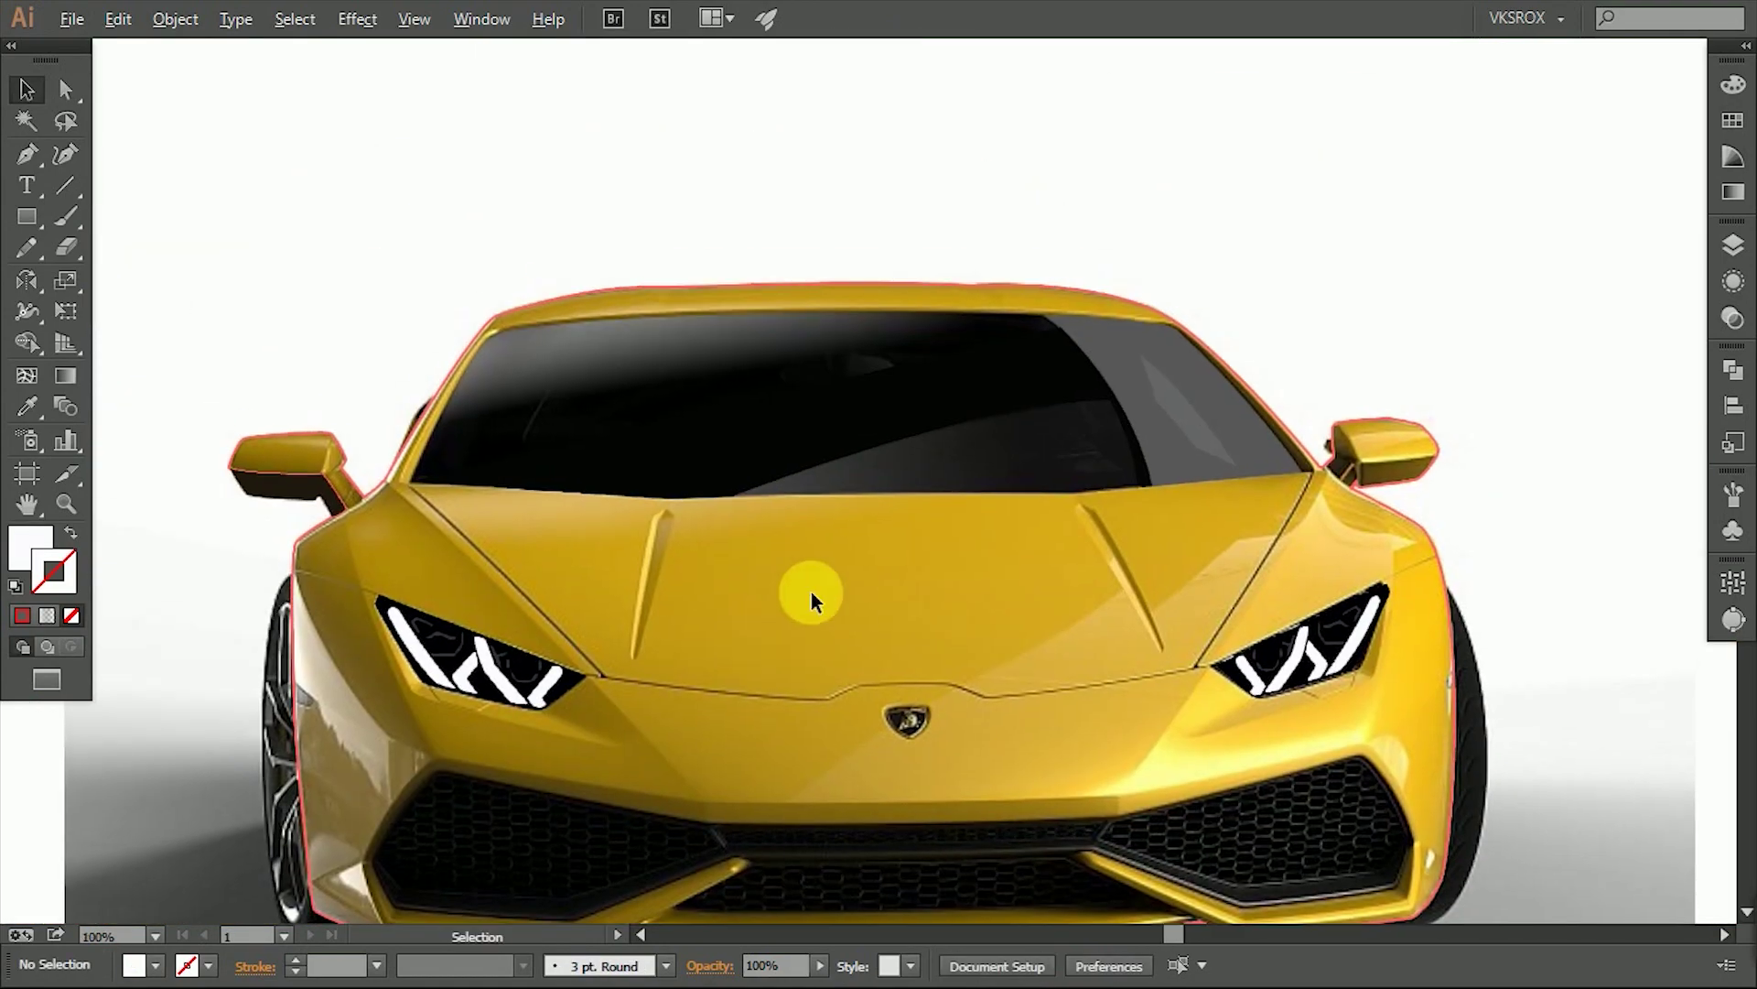
# Start a white-stroked, unfilled Pen path along the windshield's roof edge.
pyautogui.scroll(-1, 811, 592)
pyautogui.scroll(3, 811, 591)
pyautogui.moveTo(1007, 559); pyautogui.dragTo(895, 530)
pyautogui.press('p')
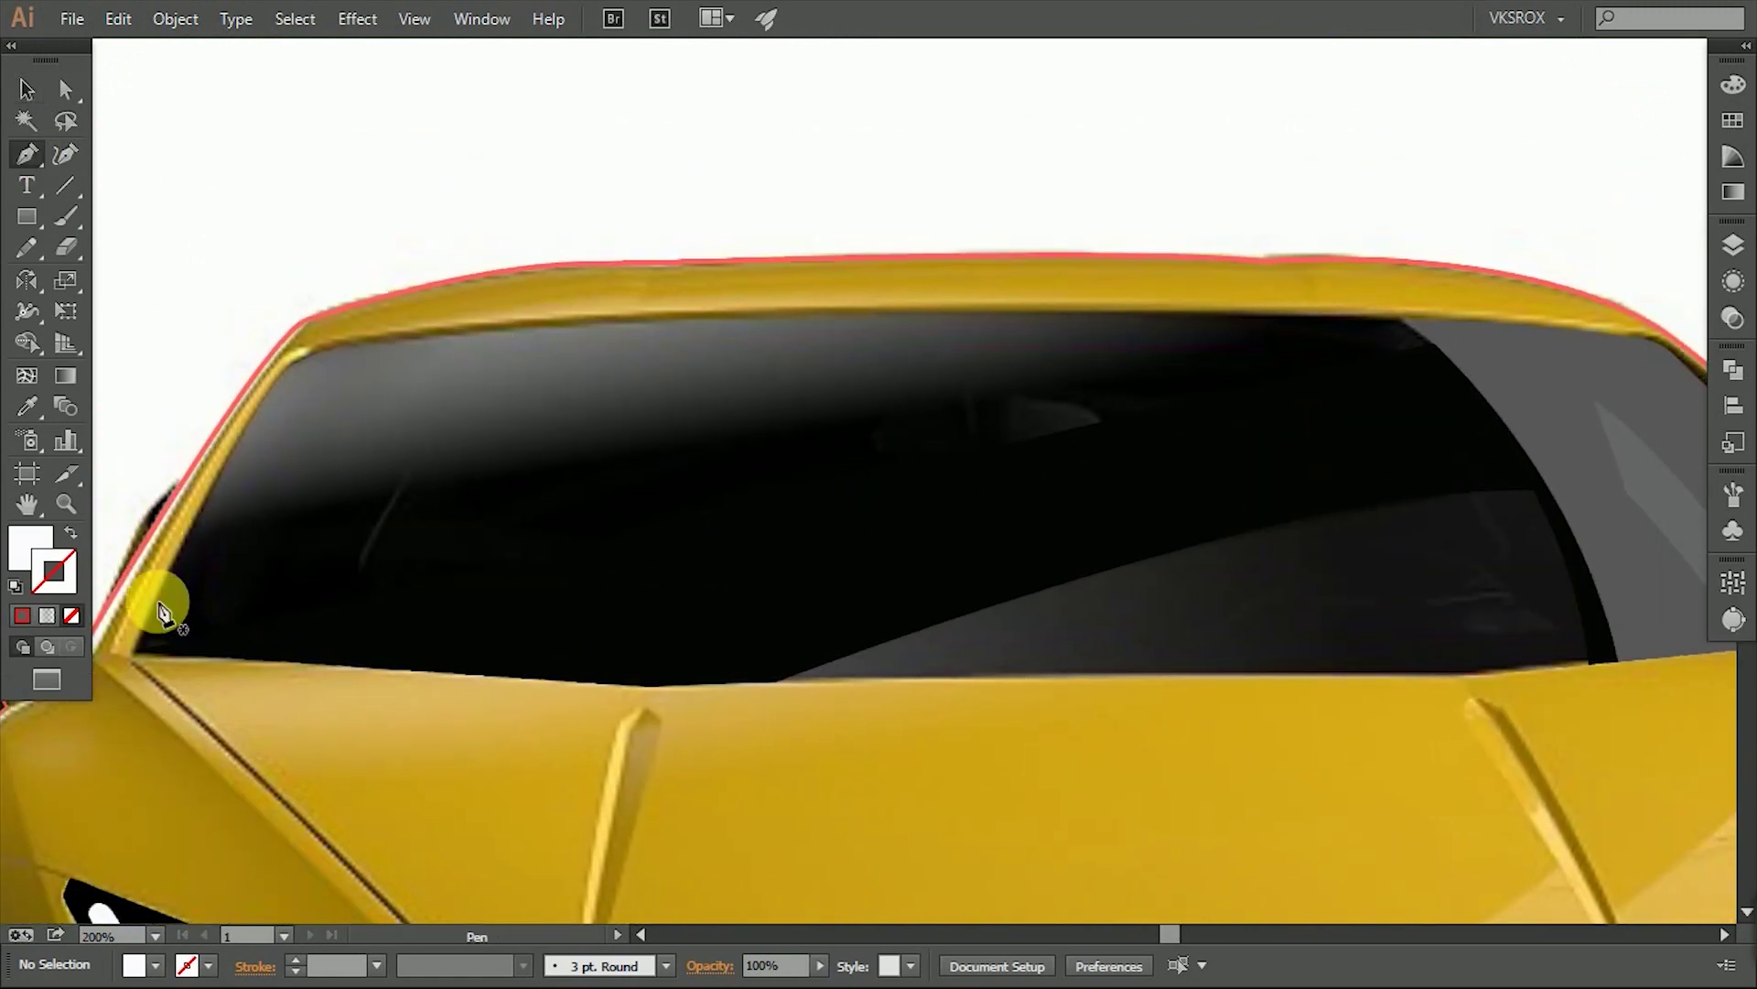
pyautogui.click(306, 345)
pyautogui.moveTo(733, 308); pyautogui.dragTo(1069, 300)
pyautogui.moveTo(1217, 384); pyautogui.dragTo(824, 409)
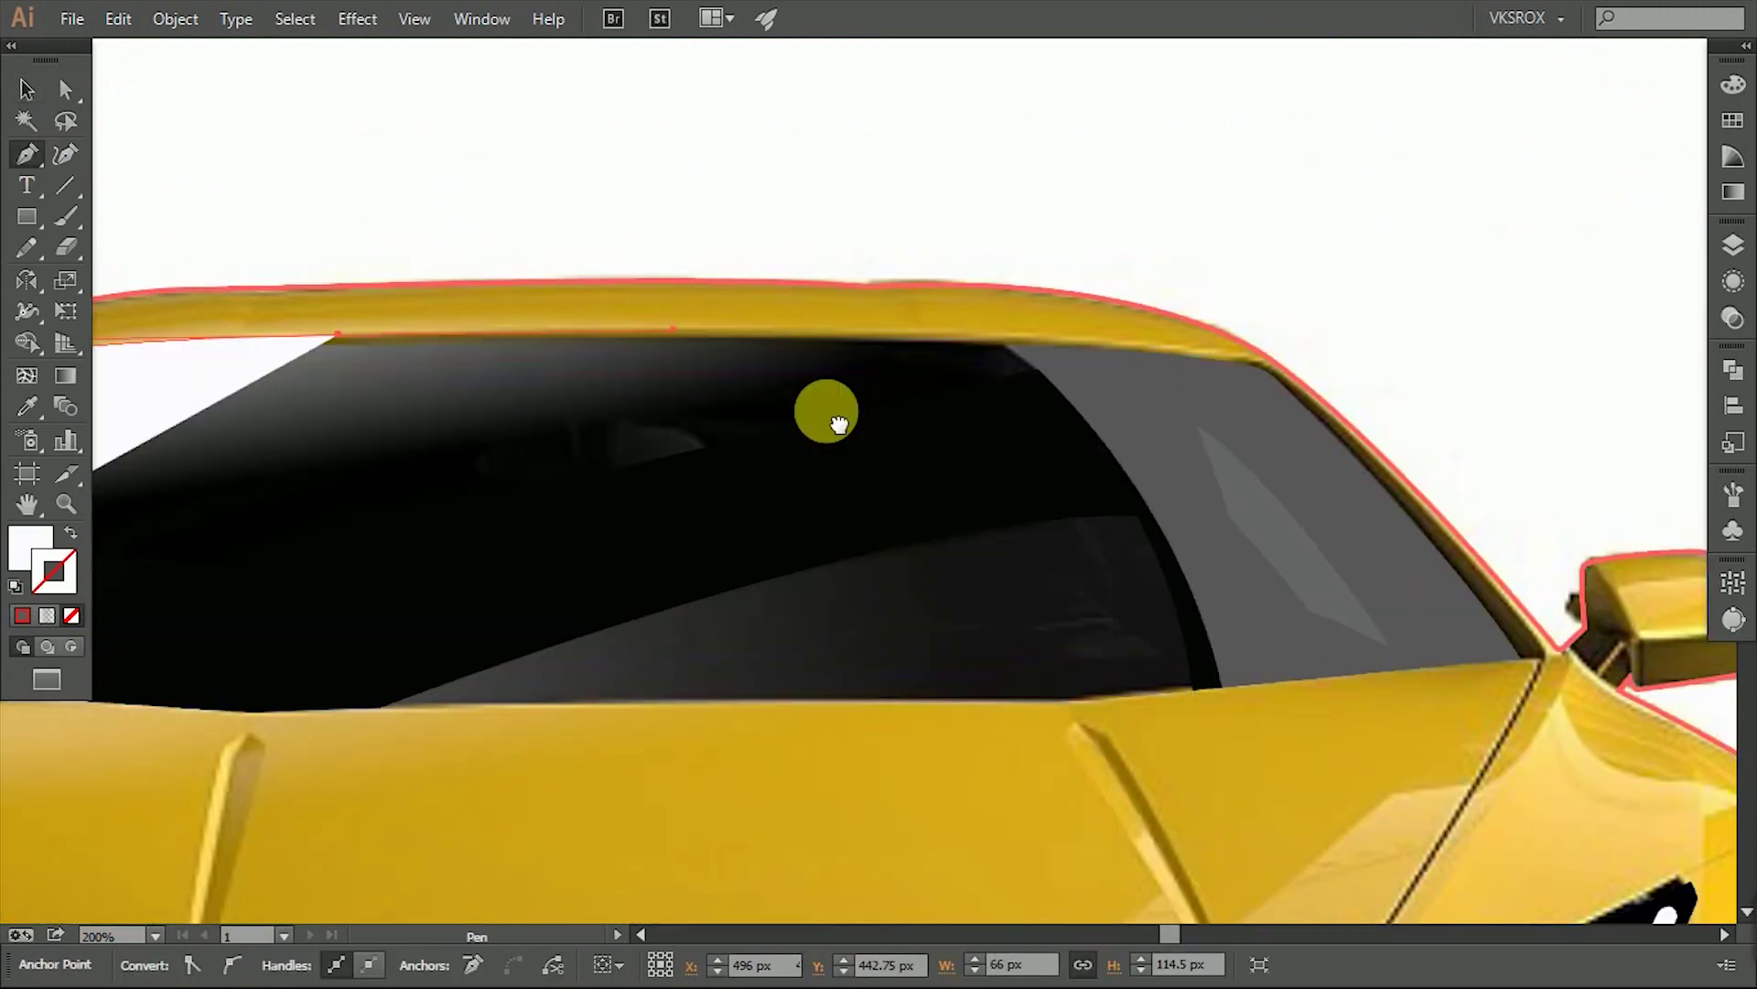
pyautogui.hotkey('shift', 'x')
pyautogui.click(1059, 318)
pyautogui.click(1233, 351)
# Extend the path down to the pillar base by the mirror and close it.
pyautogui.moveTo(1298, 376); pyautogui.dragTo(1181, 311)
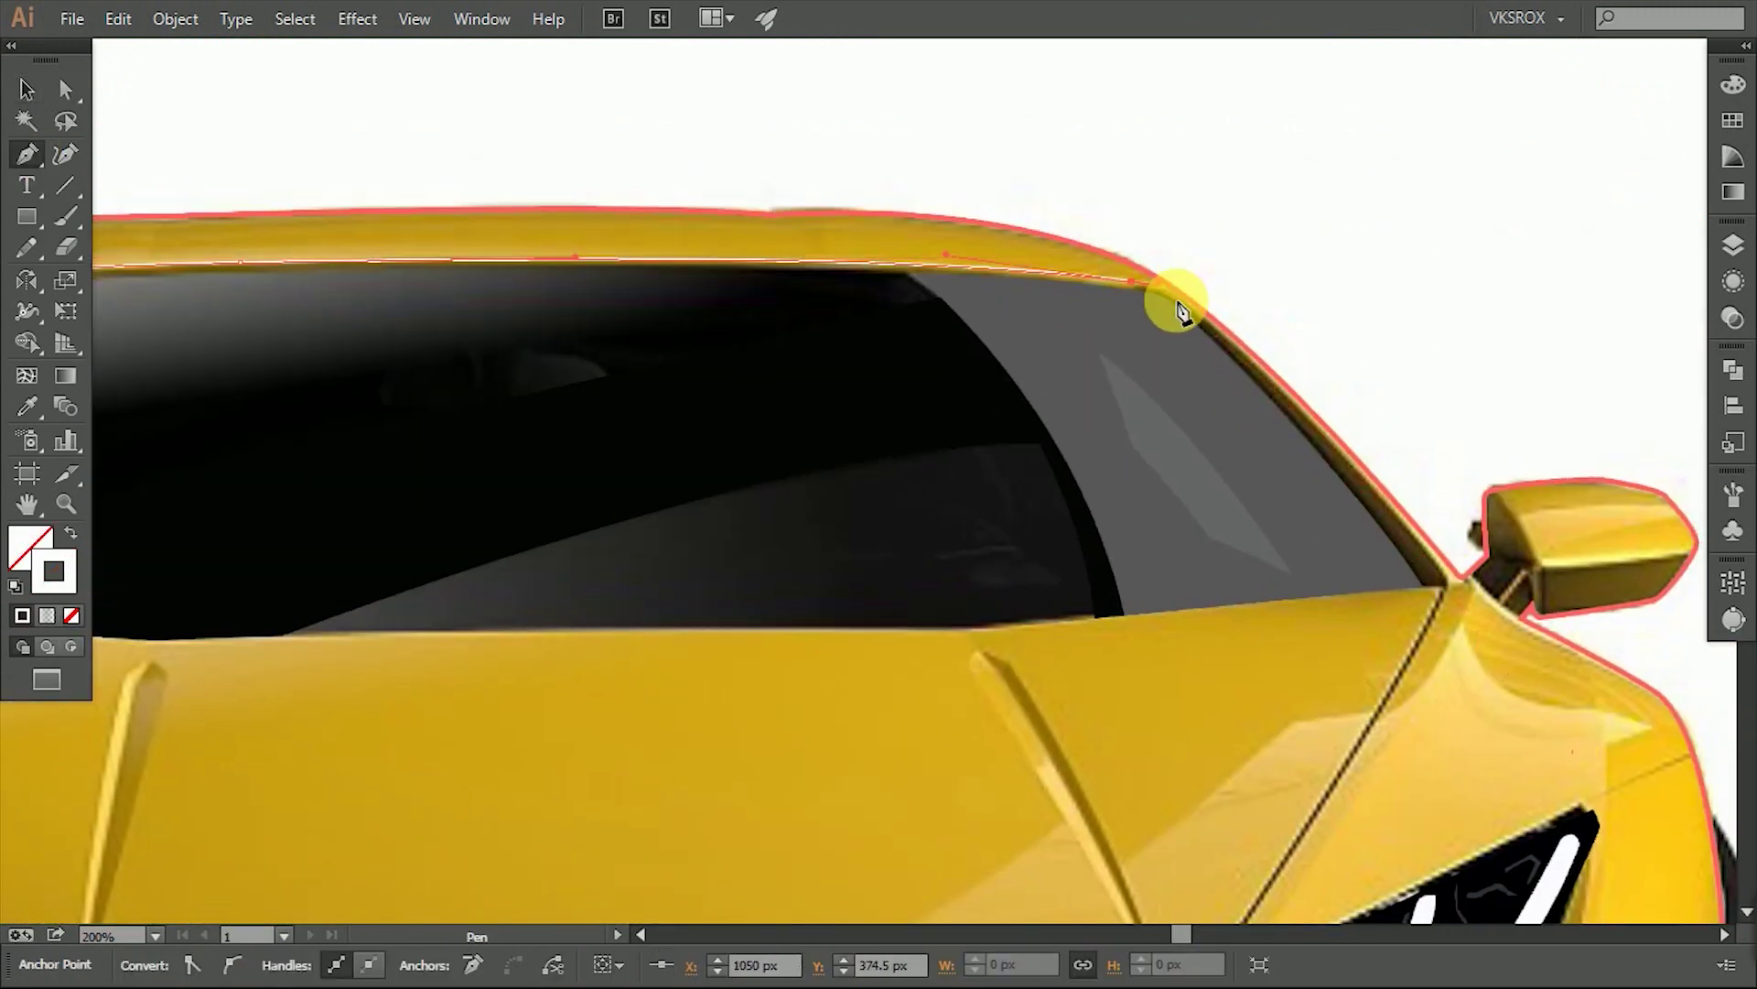
pyautogui.click(1444, 585)
pyautogui.moveTo(1202, 648)
pyautogui.mouseDown()
pyautogui.moveTo(1389, 572)
pyautogui.moveTo(1316, 686)
pyautogui.mouseUp()
pyautogui.moveTo(1275, 343); pyautogui.dragTo(645, 531)
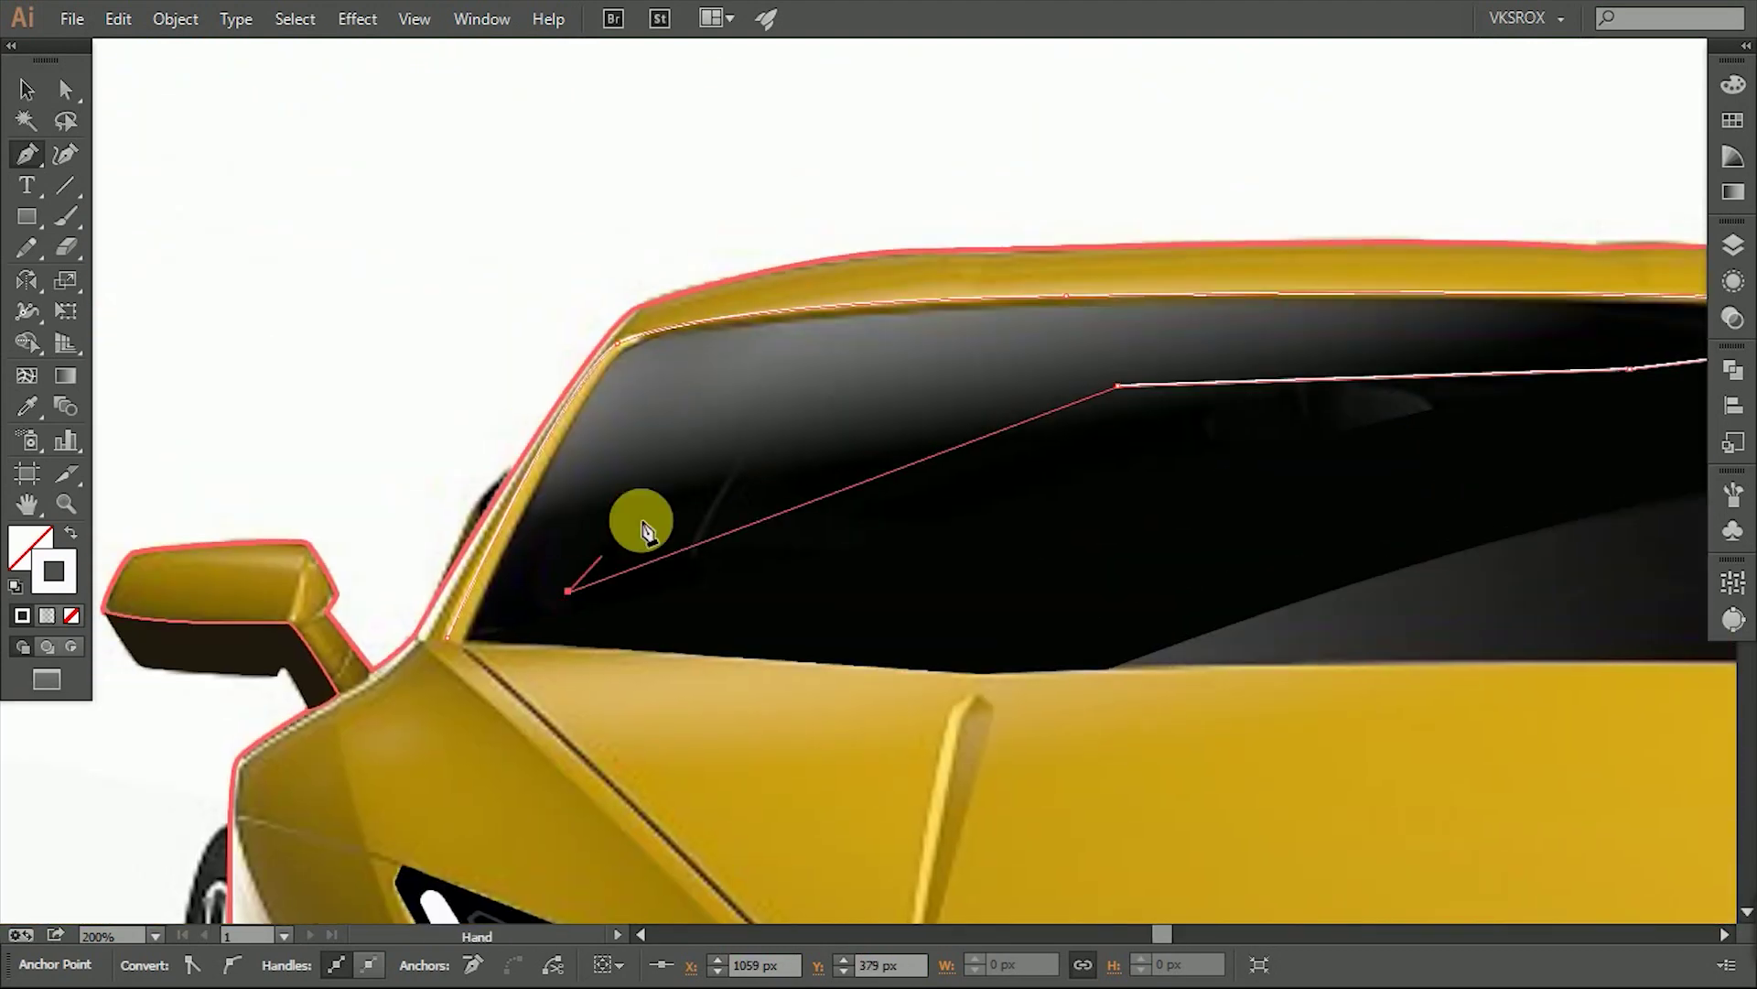
pyautogui.click(462, 654)
# Divide the windshield shapes along the new path with Pathfinder.
pyautogui.press('v')
pyautogui.click(369, 156)
pyautogui.click(538, 523)
pyautogui.click(163, 146)
pyautogui.click(634, 338)
pyautogui.press('v')
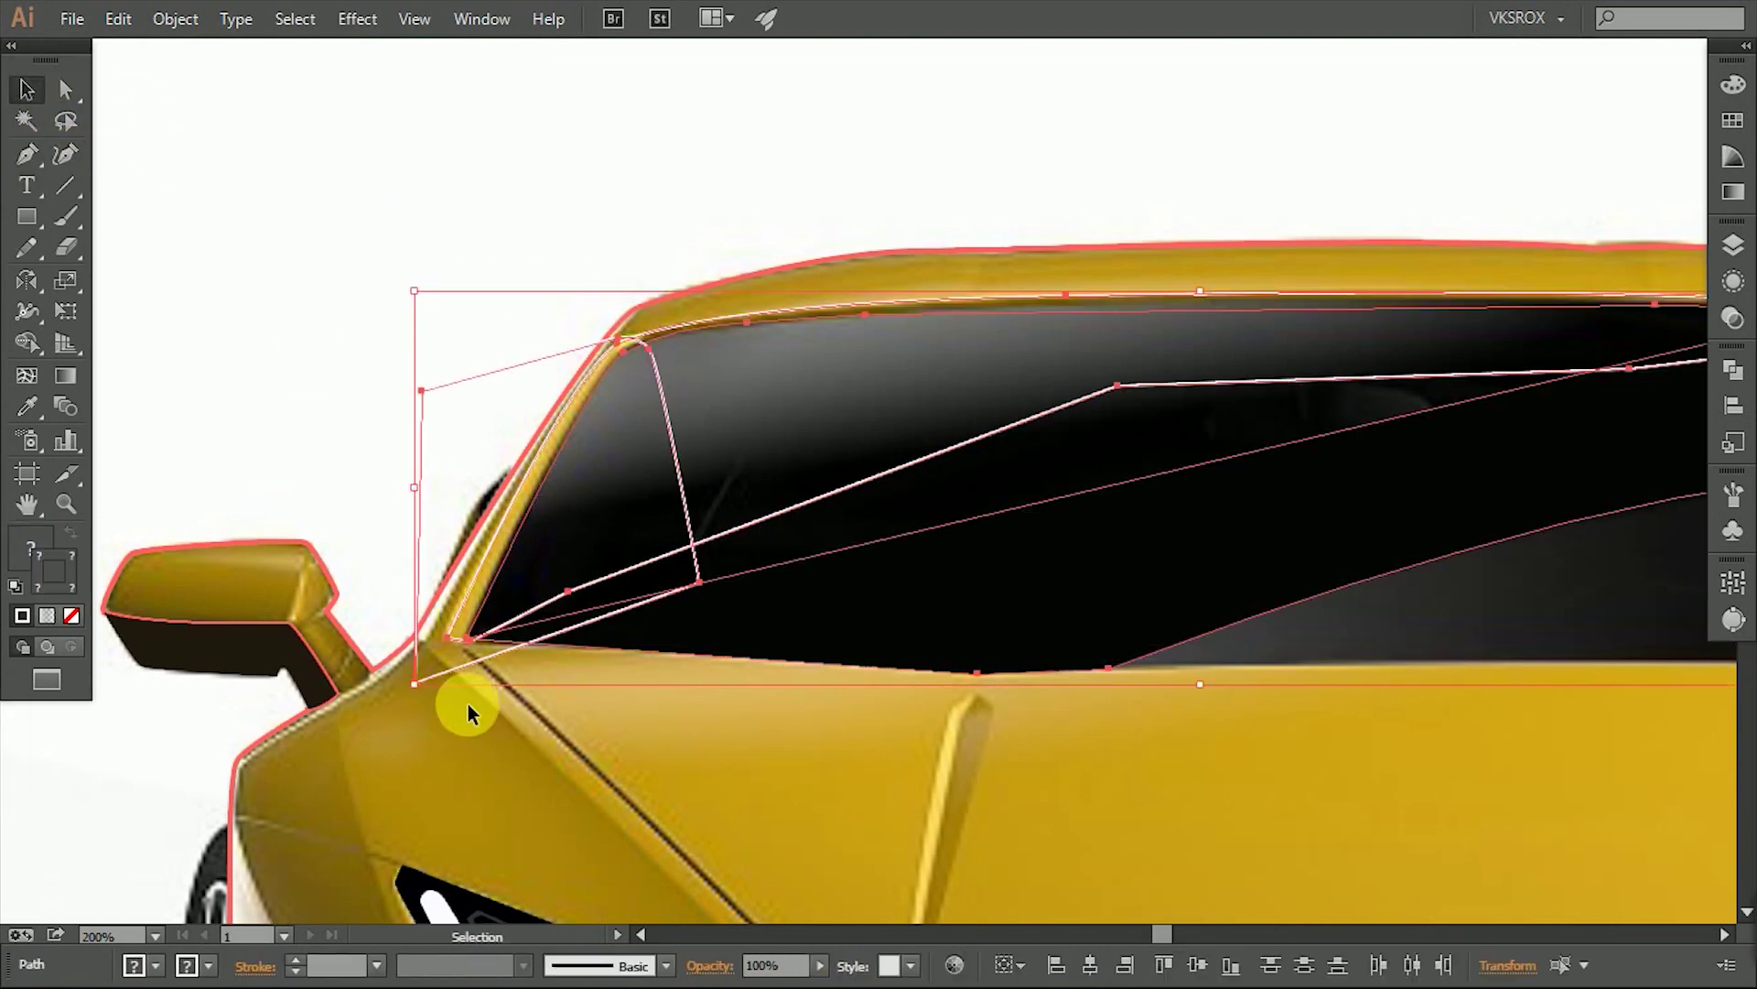
pyautogui.click(1730, 371)
# Fill the split-off left pillar piece with the car's gold using the Eyedropper.
pyautogui.click(570, 490)
pyautogui.press('i')
pyautogui.click(522, 510)
pyautogui.hscroll(5, 993, 333)
pyautogui.press('v')
pyautogui.click(451, 392)
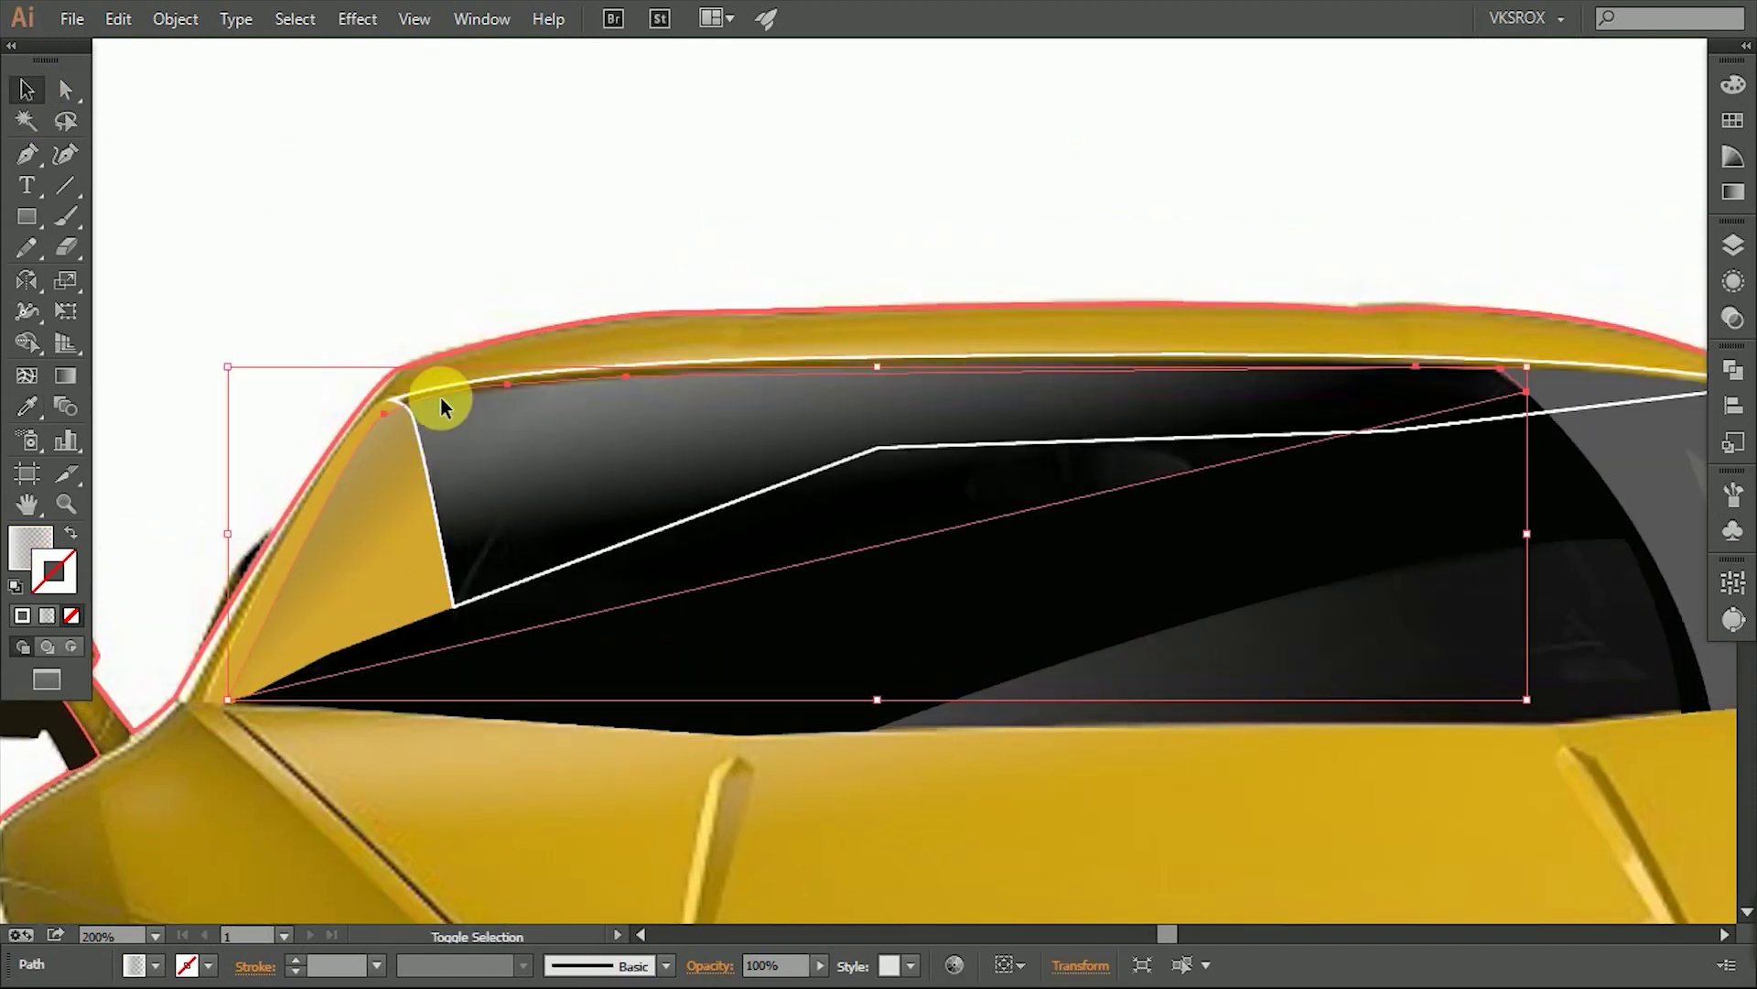
pyautogui.hscroll(5, 1562, 546)
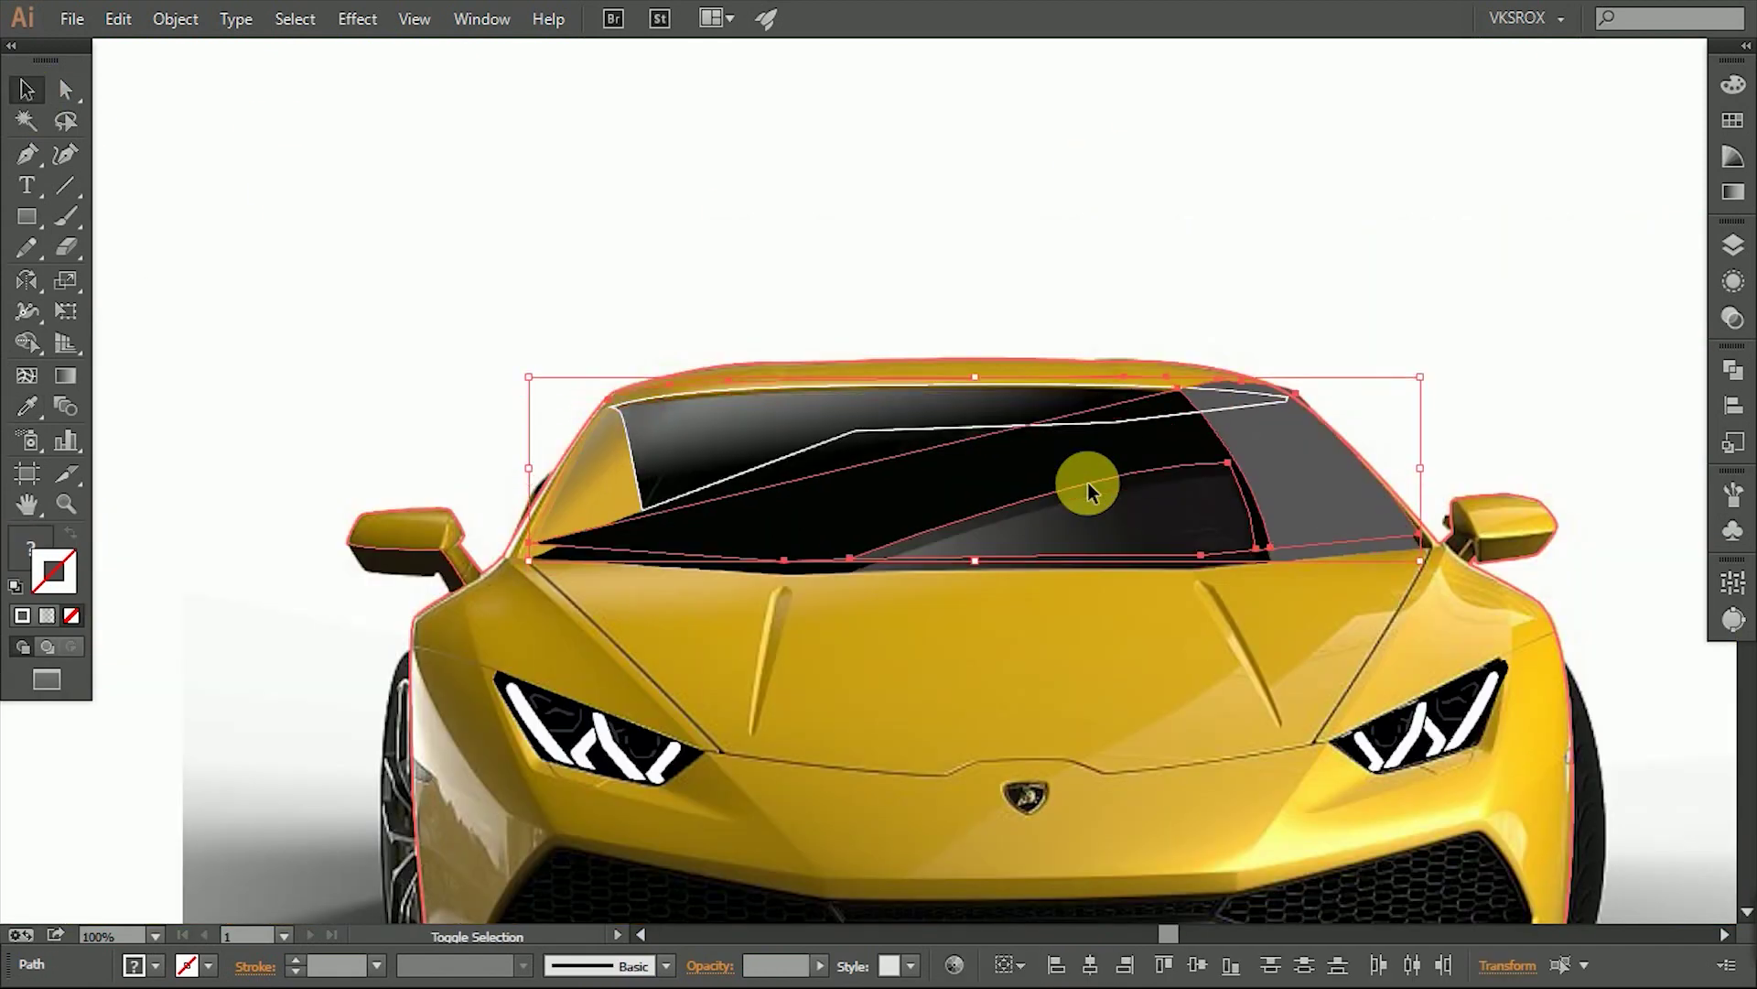
# Unite the windshield pieces into a single shape filled black with the eyedropper.
pyautogui.moveTo(1089, 492); pyautogui.dragTo(1089, 235)
pyautogui.click(1733, 369)
pyautogui.click(1441, 414)
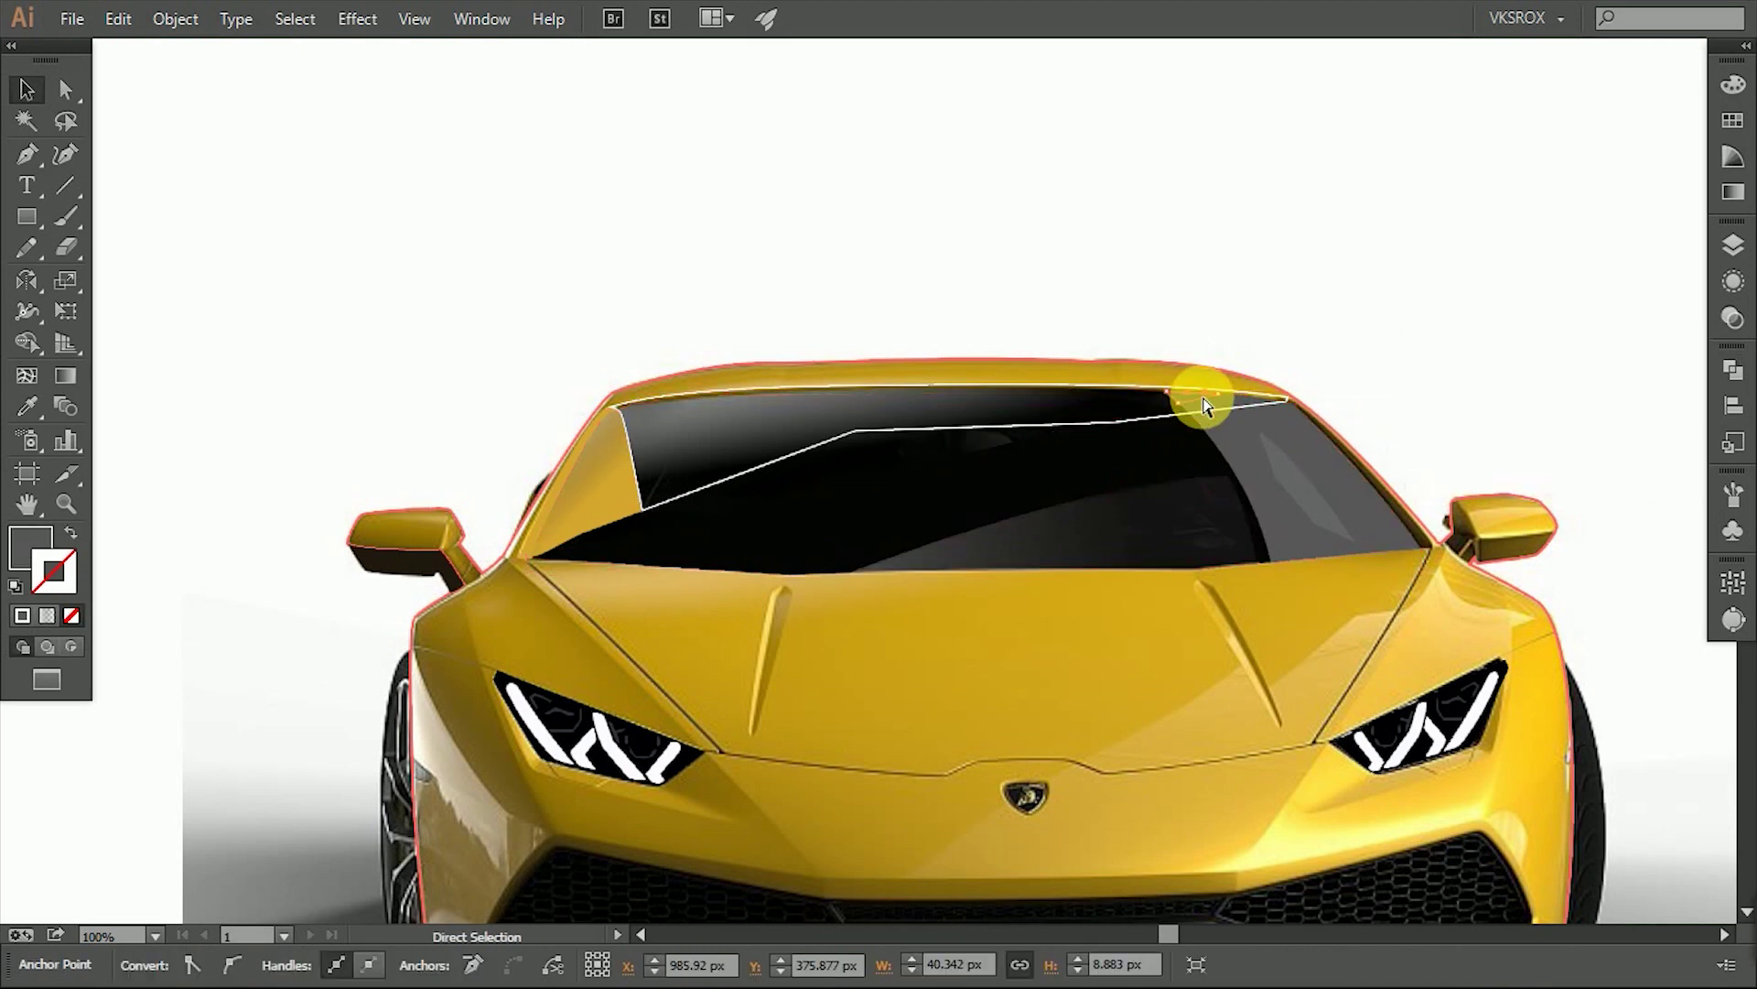
pyautogui.keyDown('shift'); pyautogui.click(1255, 452); pyautogui.keyUp('shift')
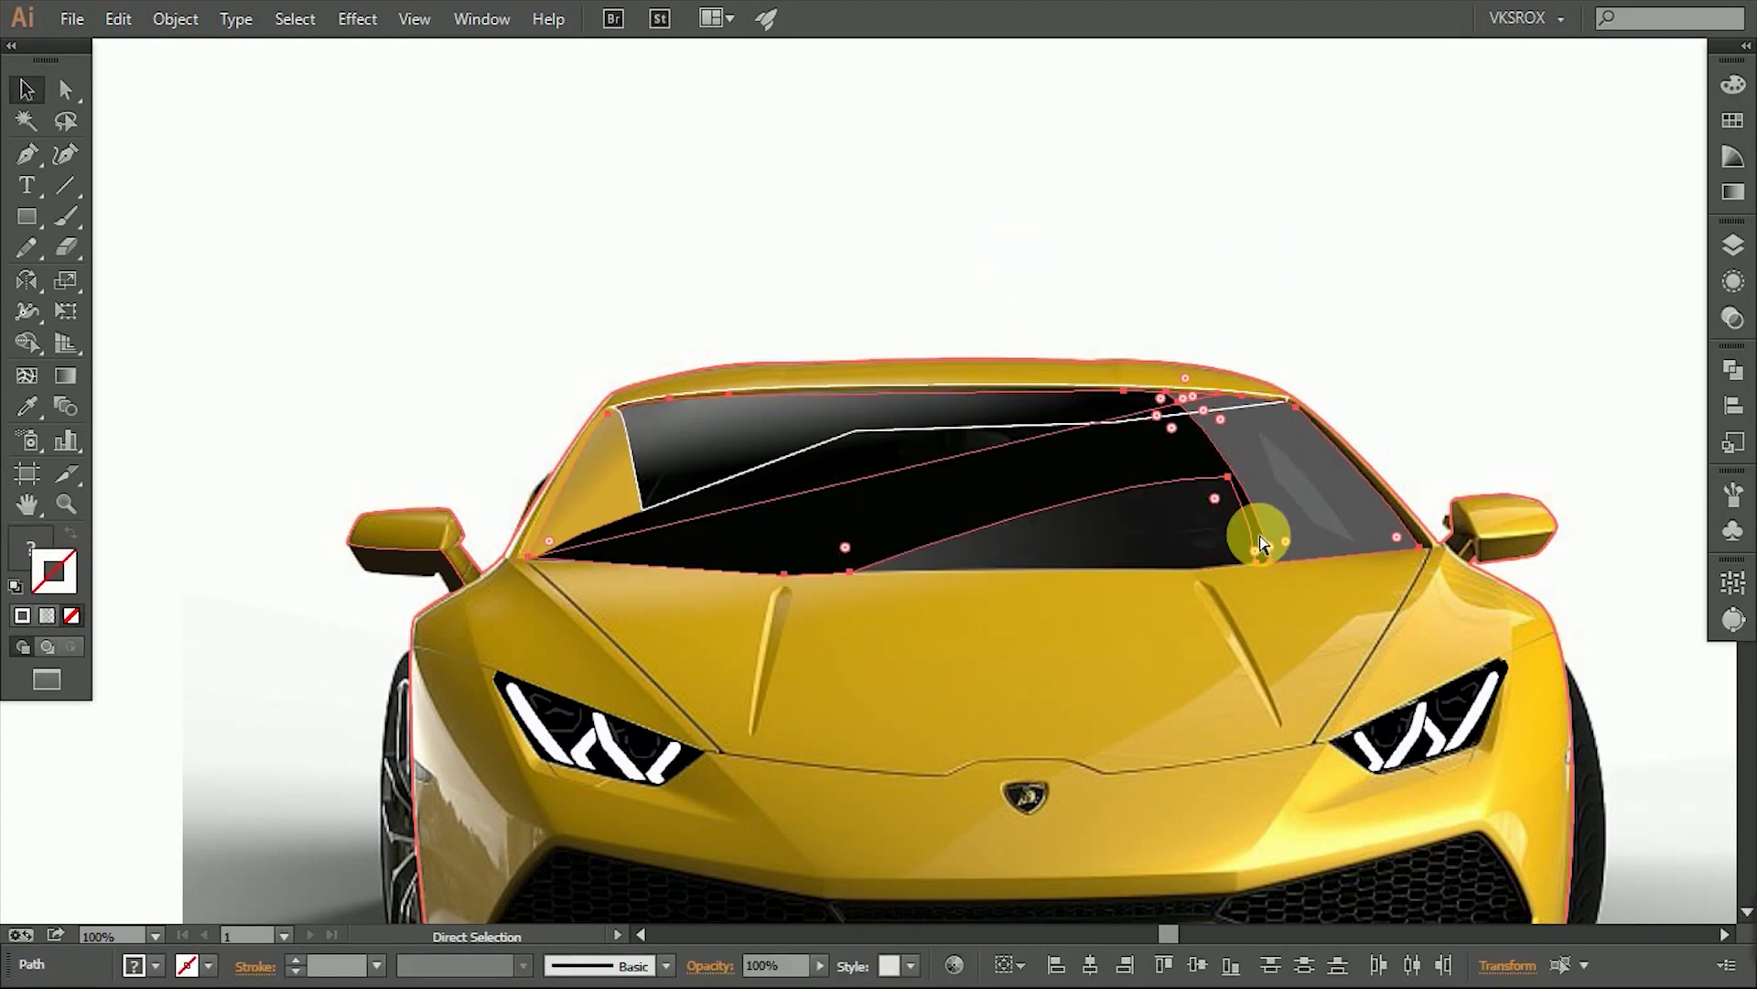
pyautogui.click(1182, 531)
pyautogui.keyDown('shift'); pyautogui.click(815, 448); pyautogui.keyUp('shift')
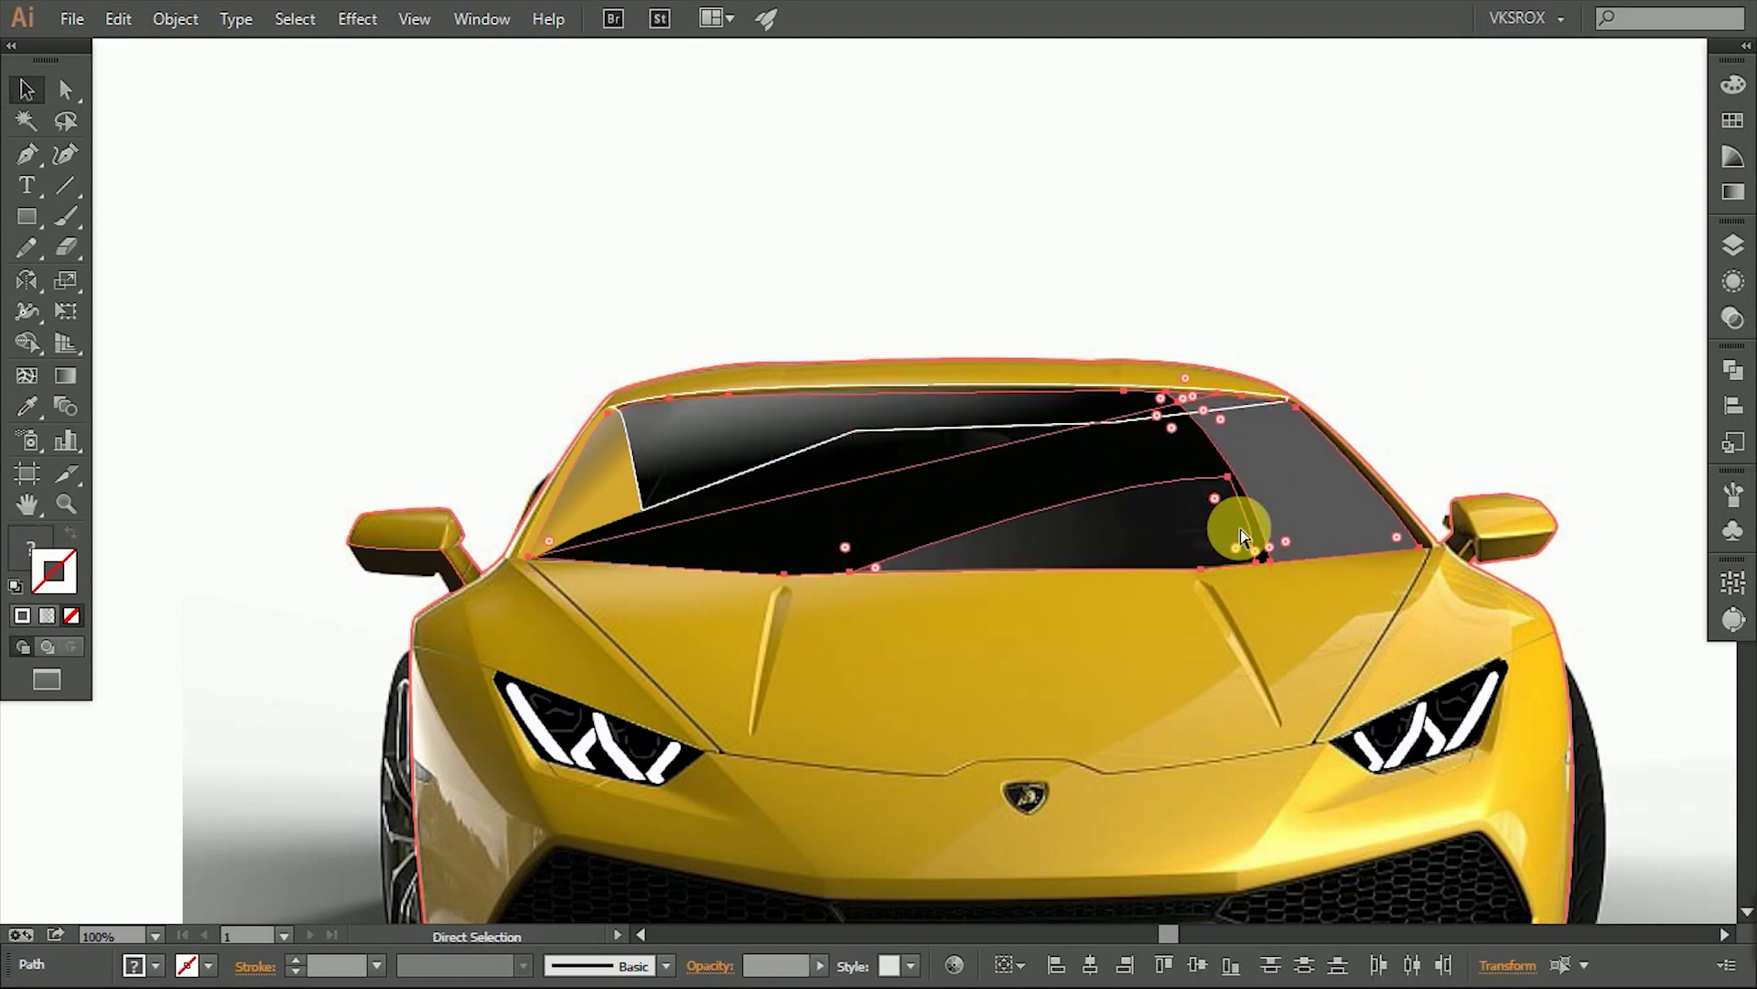
pyautogui.press('i')
pyautogui.click(895, 503)
# Rename the black window shape in Layers and send it behind the roof.
pyautogui.press('v')
pyautogui.click(320, 129)
pyautogui.click(843, 426)
pyautogui.scroll(2, 843, 427)
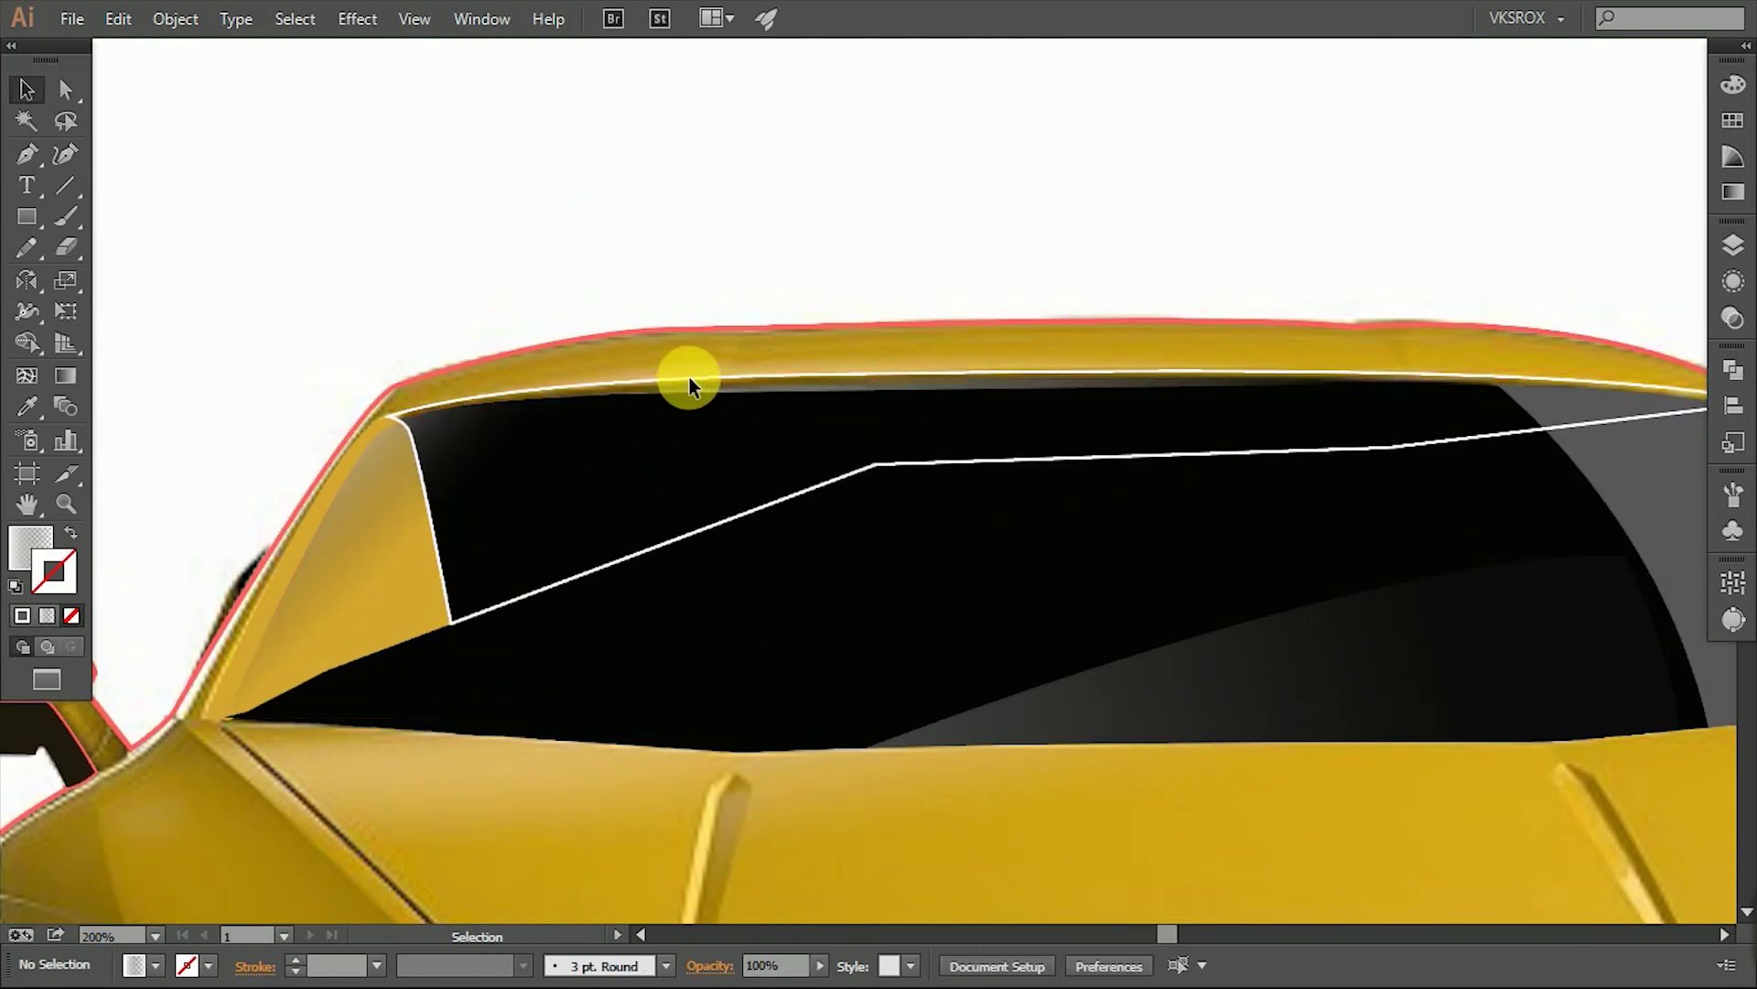
pyautogui.click(498, 544)
pyautogui.click(704, 458)
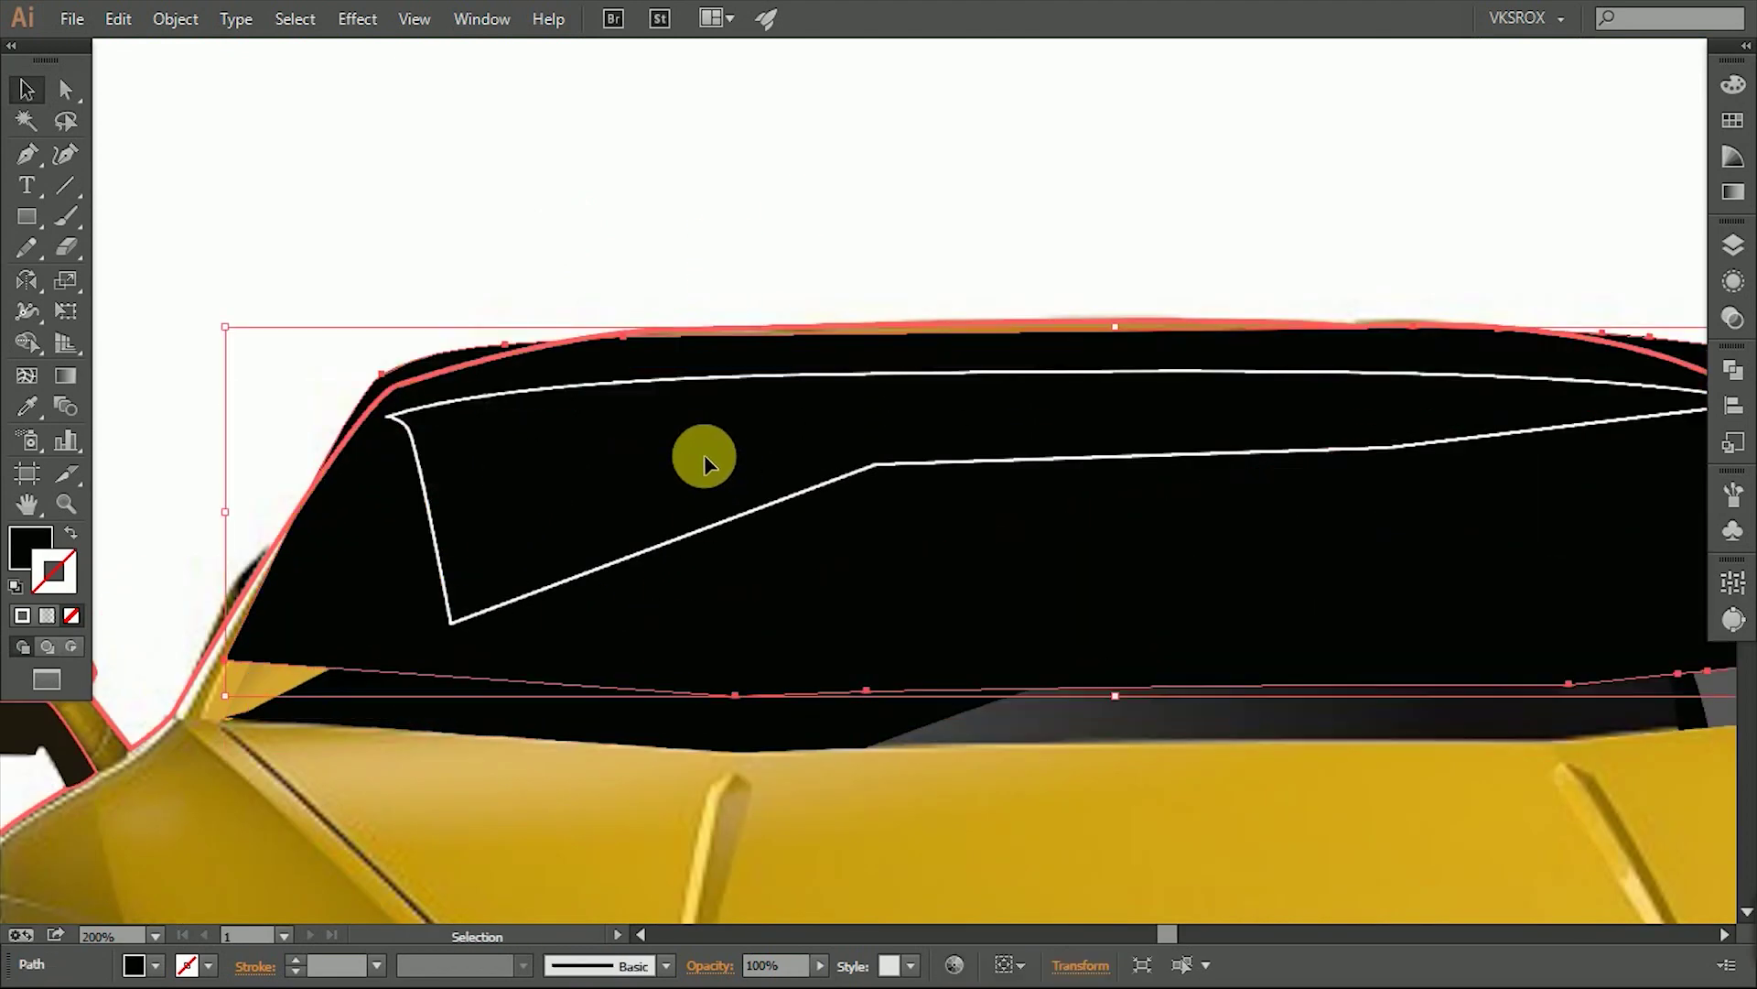
pyautogui.click(1731, 245)
pyautogui.doubleClick(1591, 422)
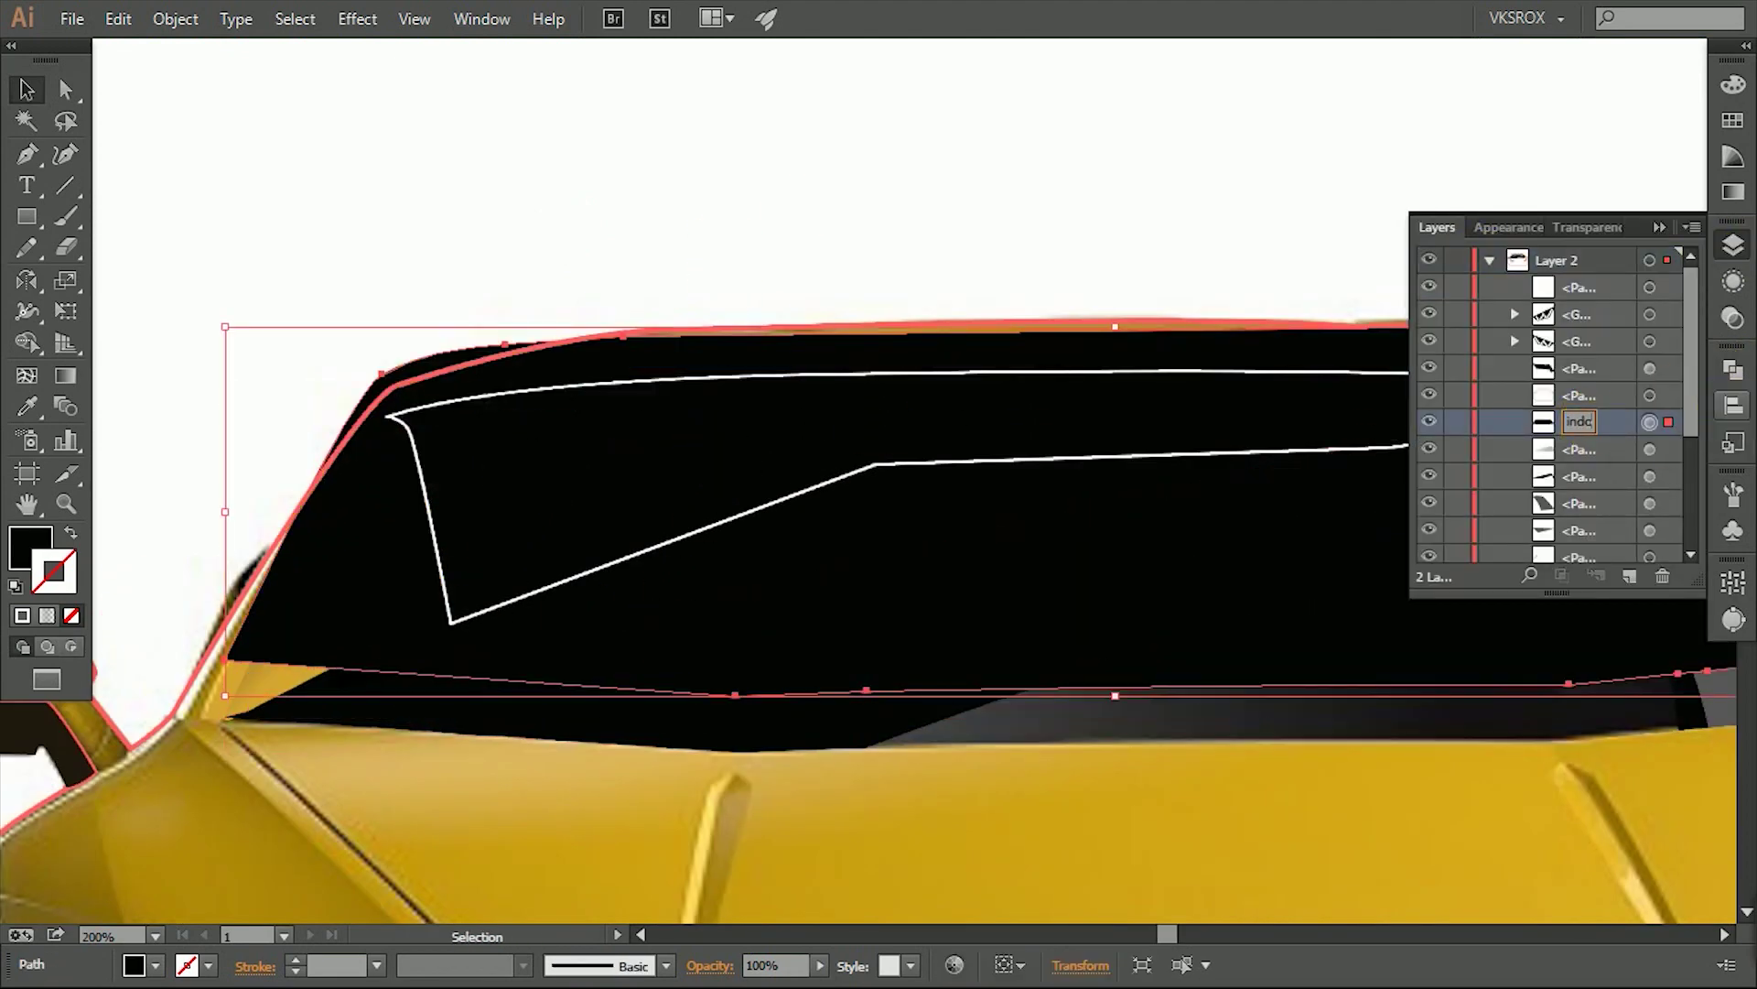
pyautogui.click(1332, 235)
pyautogui.click(1019, 423)
pyautogui.hotkey('ctrl', 'shift', '[')
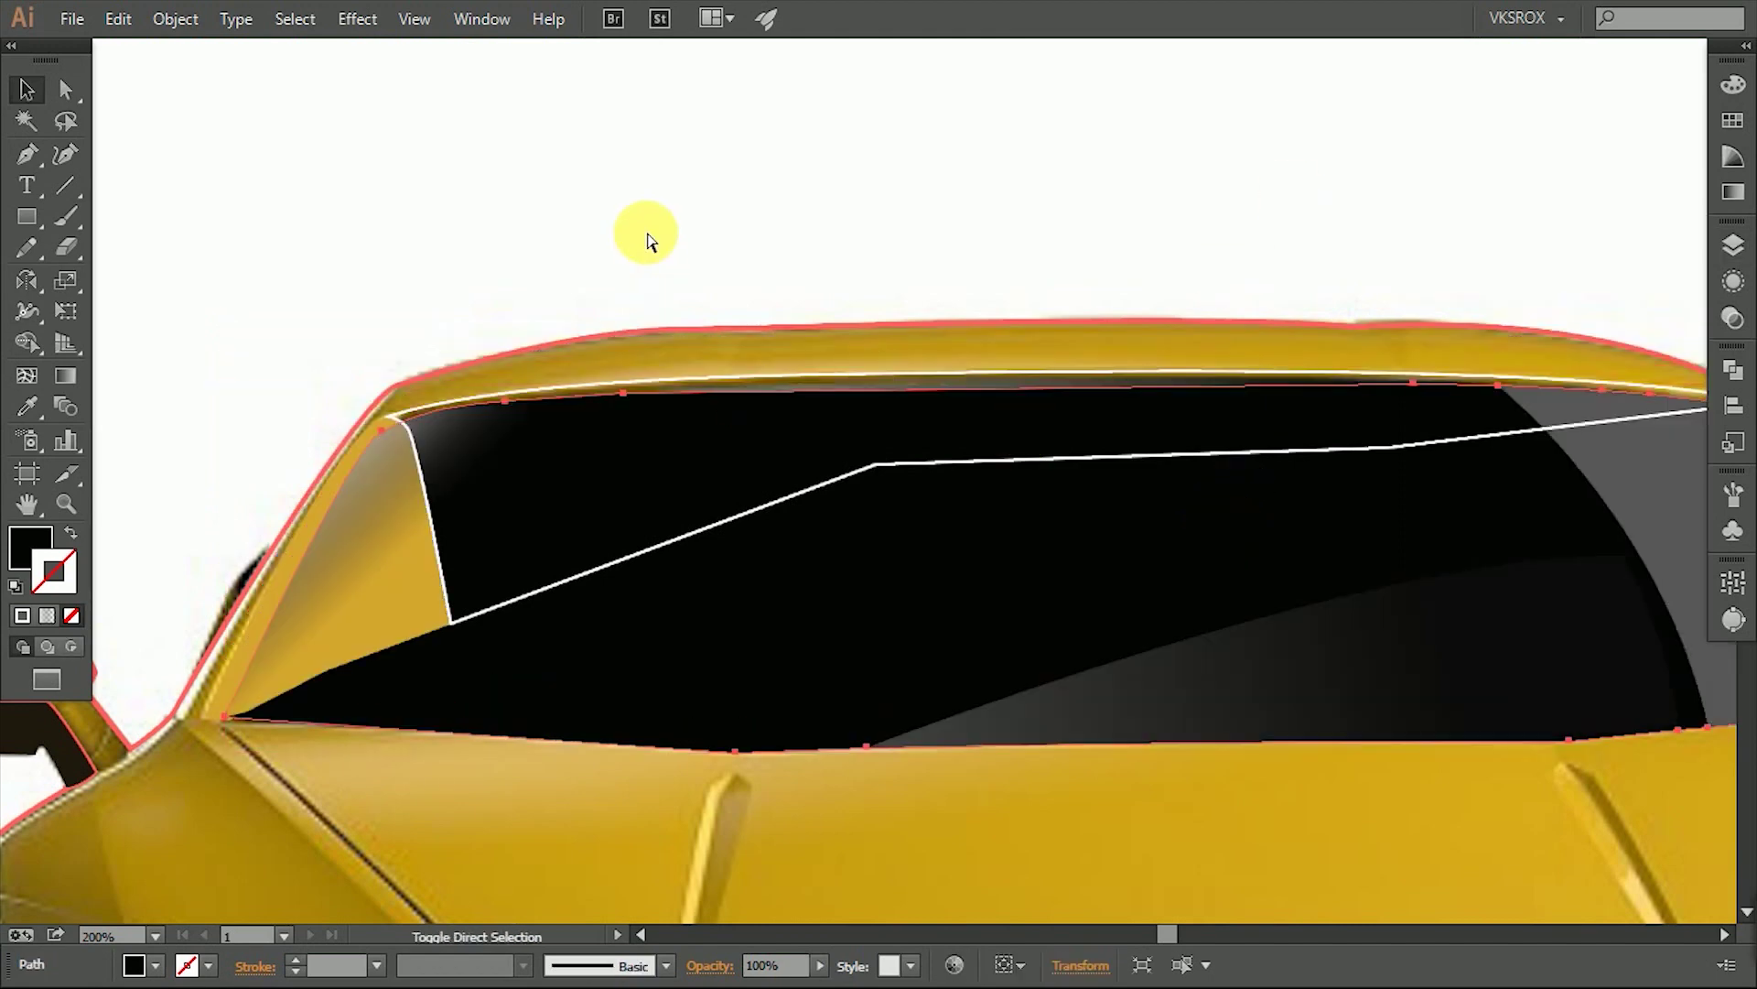
# Move the grey gradient highlight shape up and left, above the car.
pyautogui.click(503, 514)
pyautogui.moveTo(504, 515); pyautogui.dragTo(626, 580)
pyautogui.hotkey('ctrl', 'z')
pyautogui.hotkey('ctrl', 'shift', 'a')
pyautogui.moveTo(503, 513); pyautogui.dragTo(384, 361)
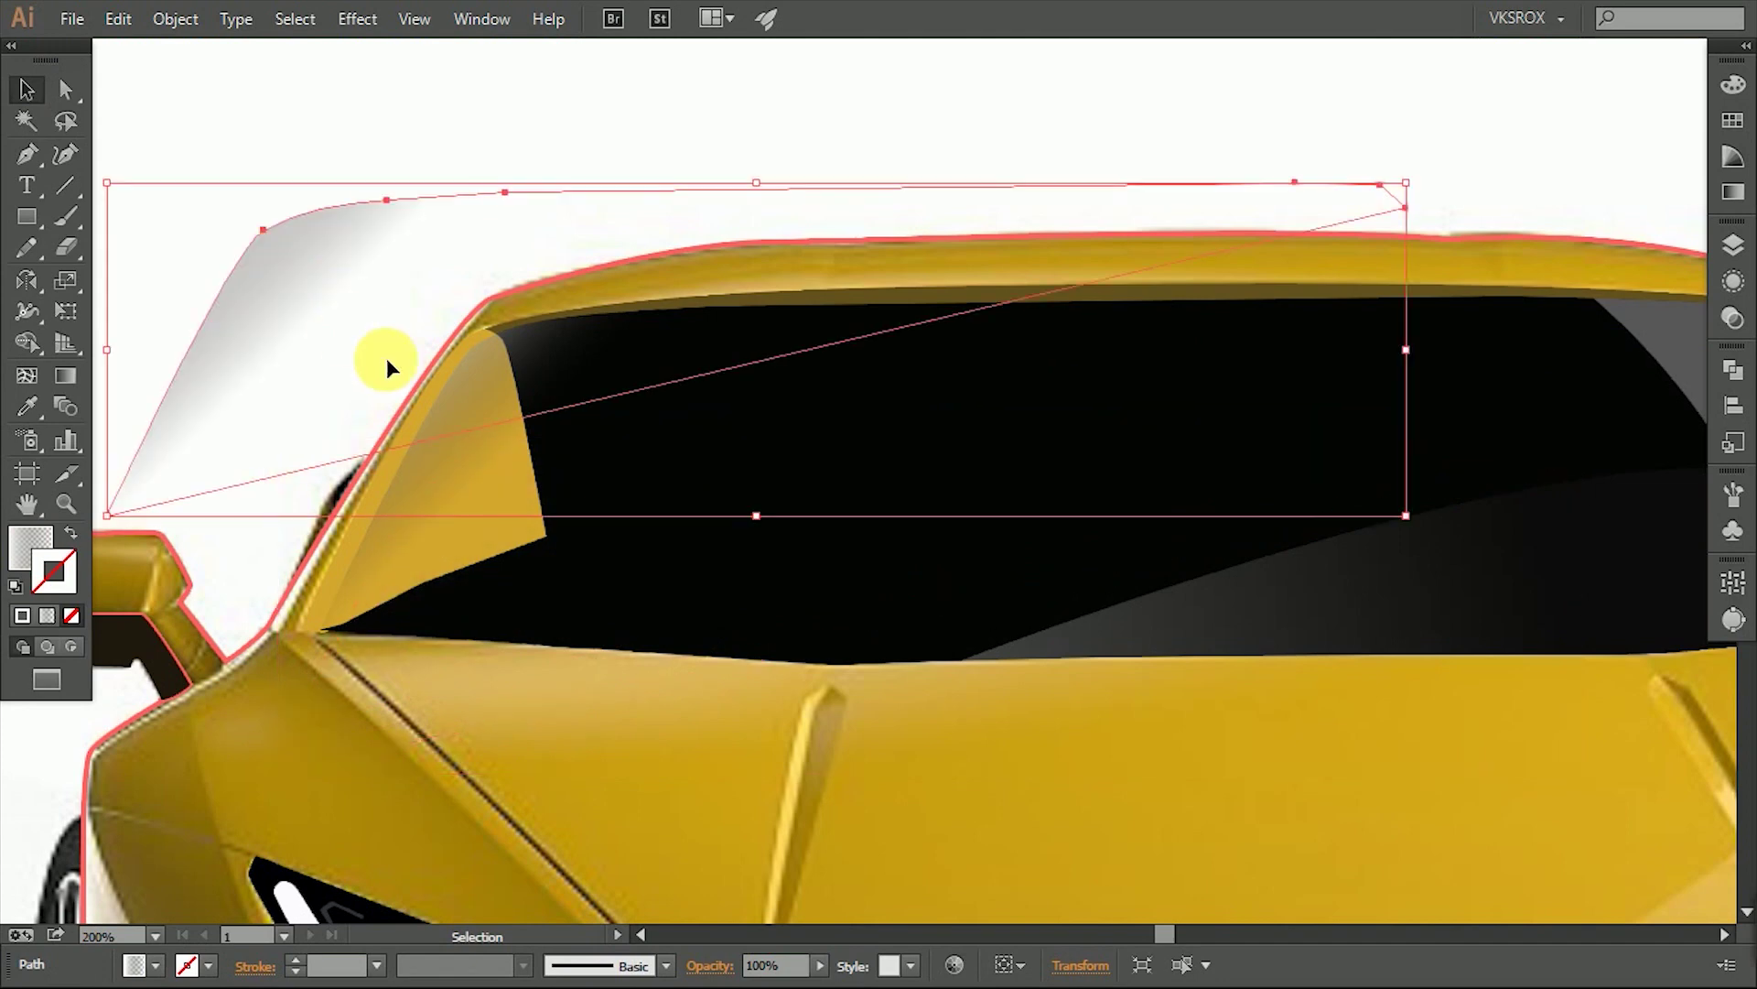
# Trace the right windshield pillar as a new gold-filled Pen shape.
pyautogui.click(492, 623)
pyautogui.click(538, 490)
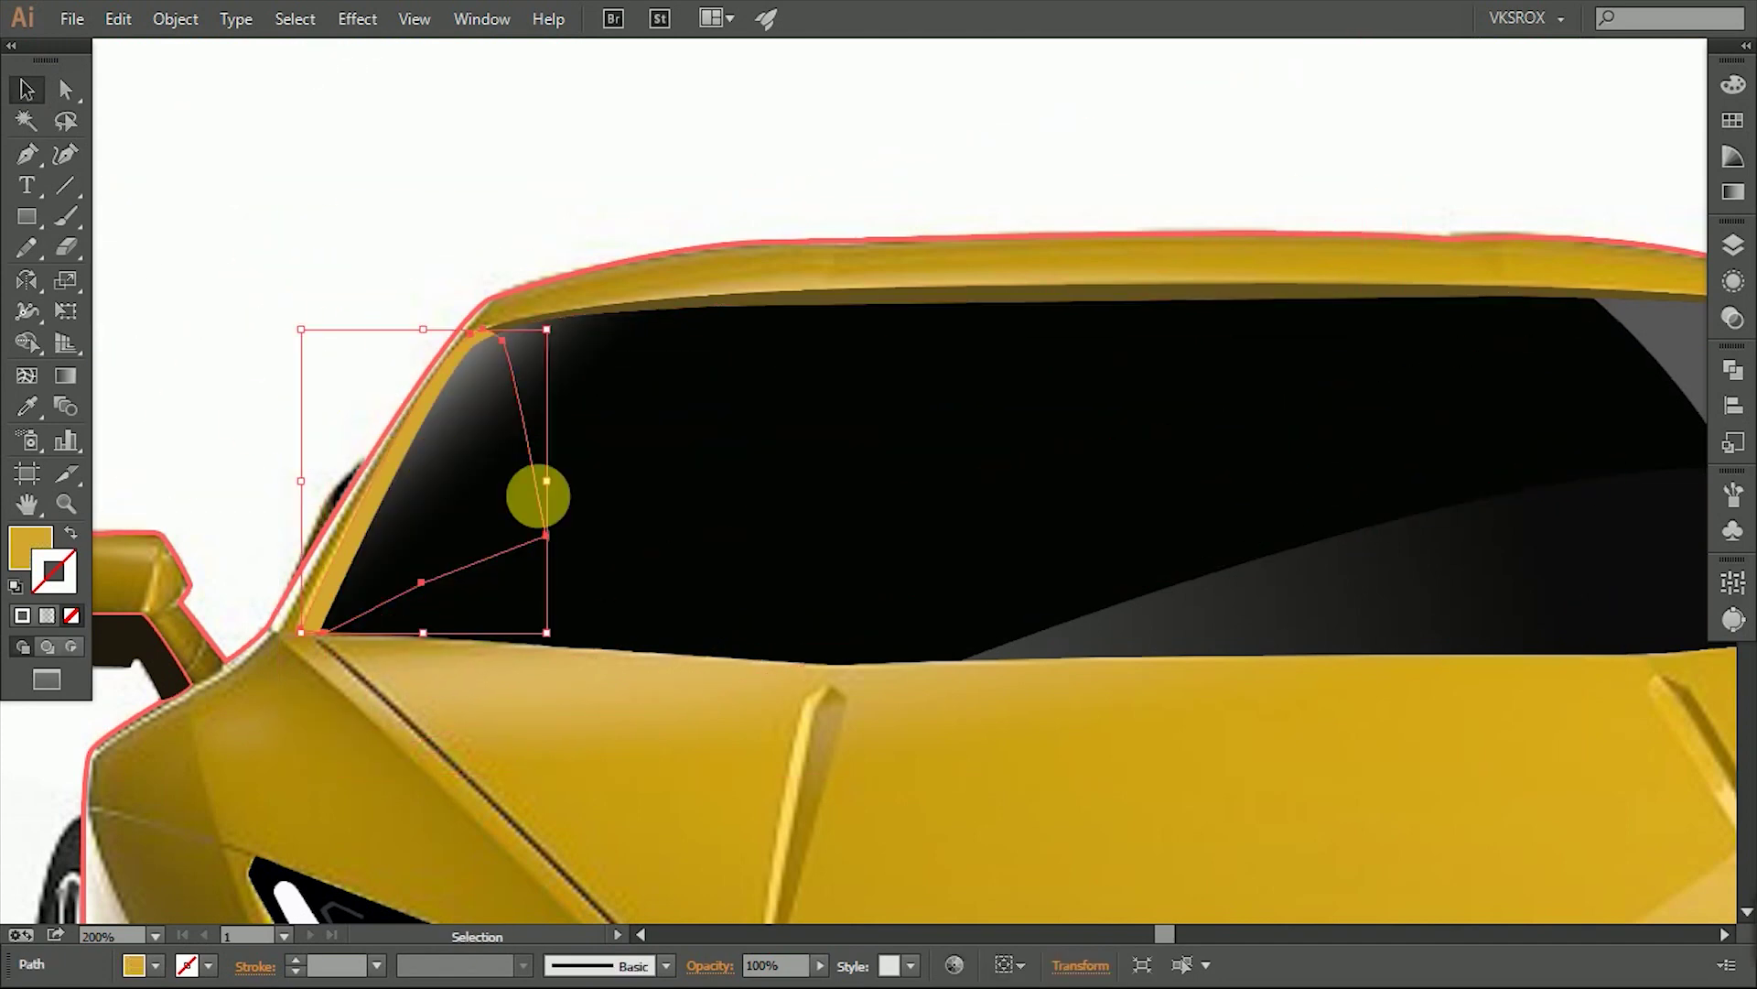
pyautogui.hotkey('ctrl', 'shift', 'a')
pyautogui.hotkey('ctrl', '1')
pyautogui.scroll(2, 289, 338)
pyautogui.scroll(2, 961, 620)
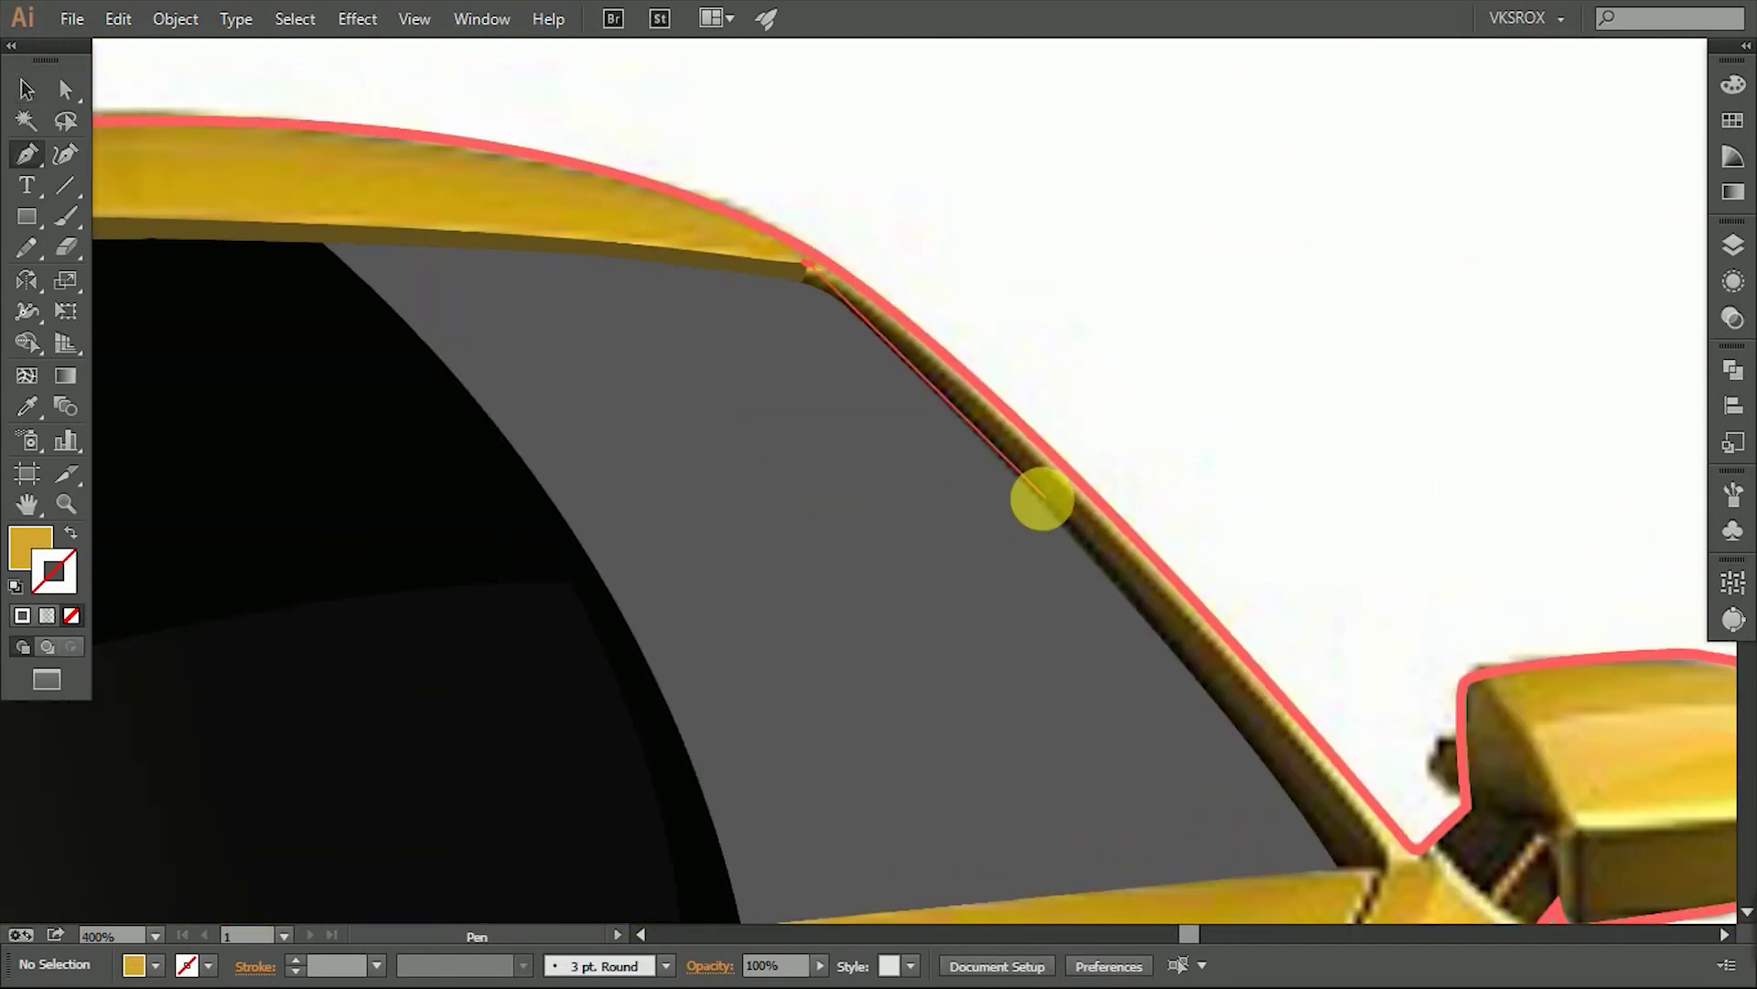
pyautogui.press('p')
pyautogui.click(1249, 732)
pyautogui.hotkey('ctrl', 'z')
pyautogui.click(1270, 765)
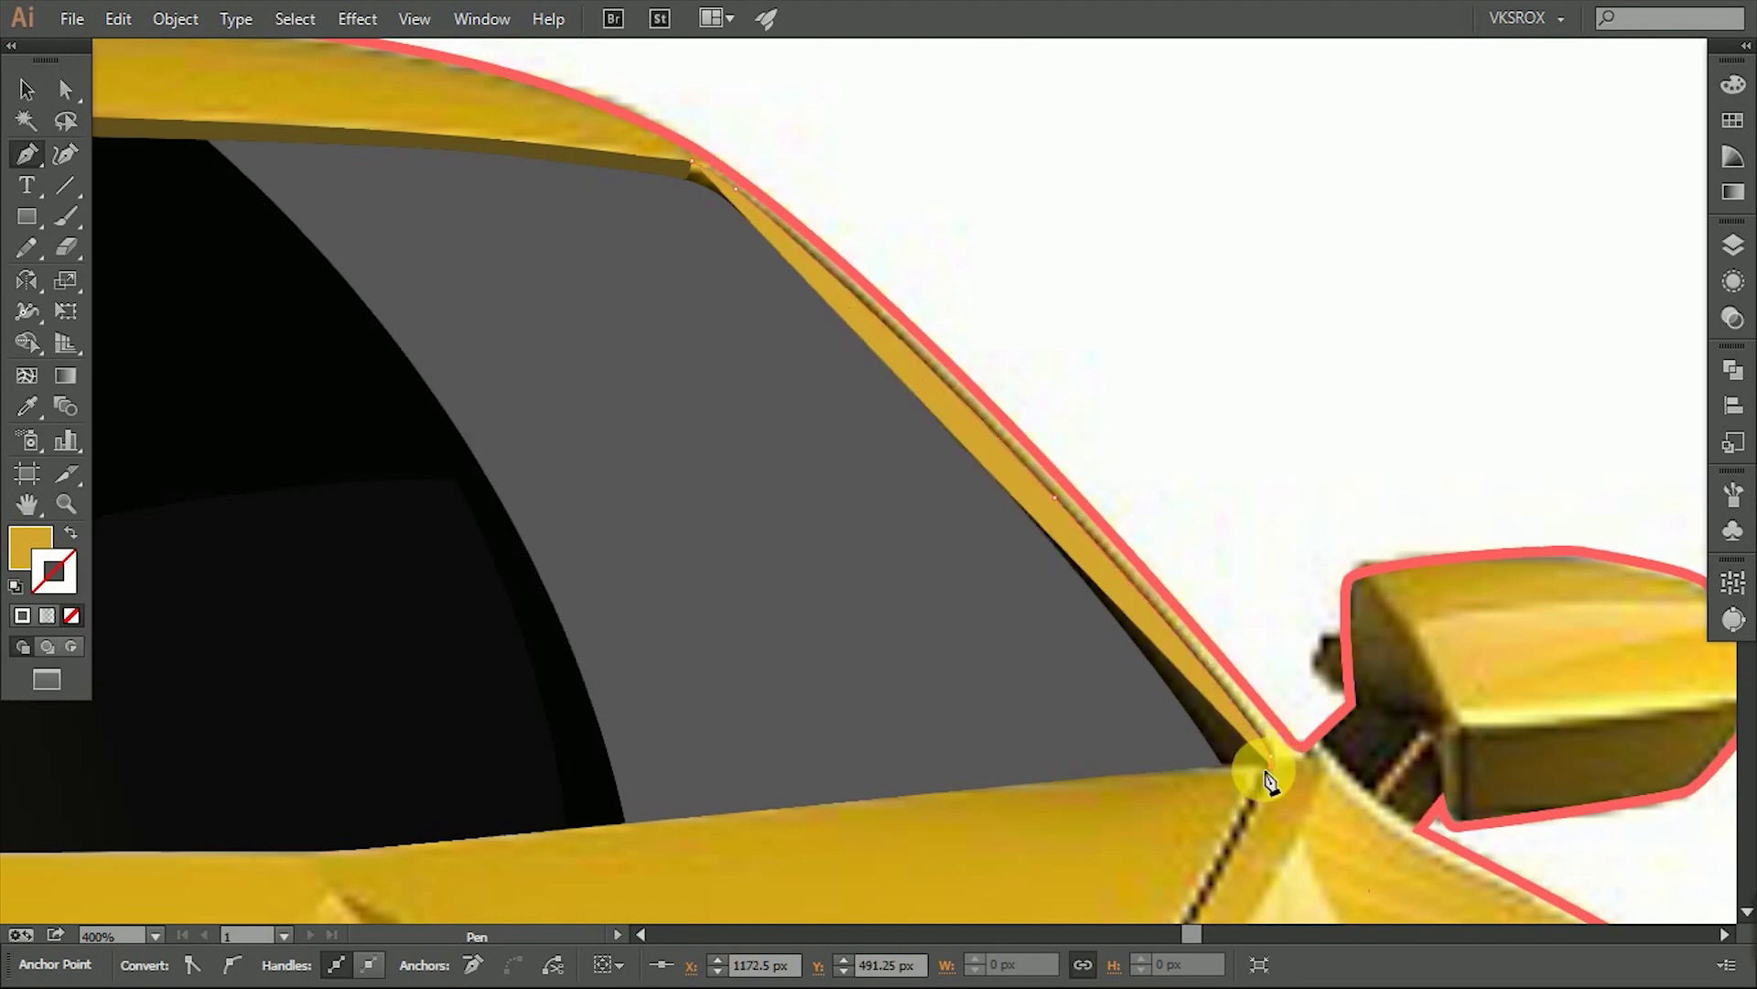
pyautogui.click(712, 252)
# Send the pillar shape behind the grey window piece and zoom back out.
pyautogui.click(27, 89)
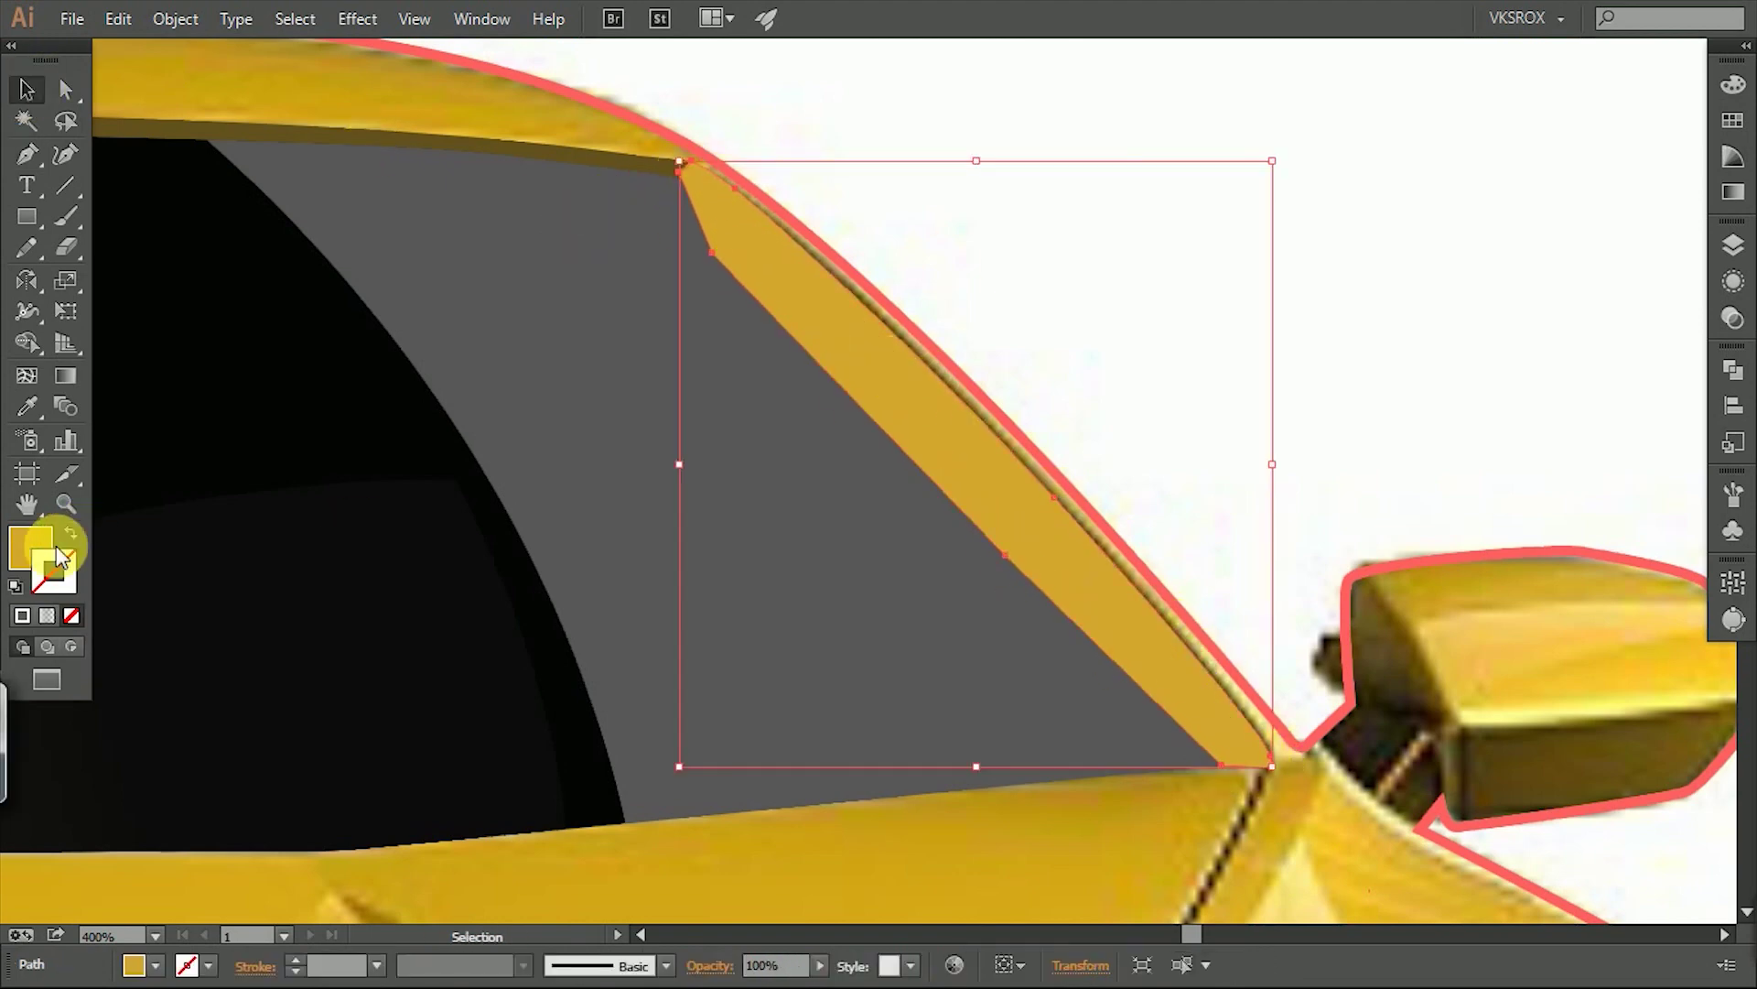
pyautogui.hotkey('ctrl', 'shift', '[')
pyautogui.hotkey('ctrl', '0')
pyautogui.click(861, 398)
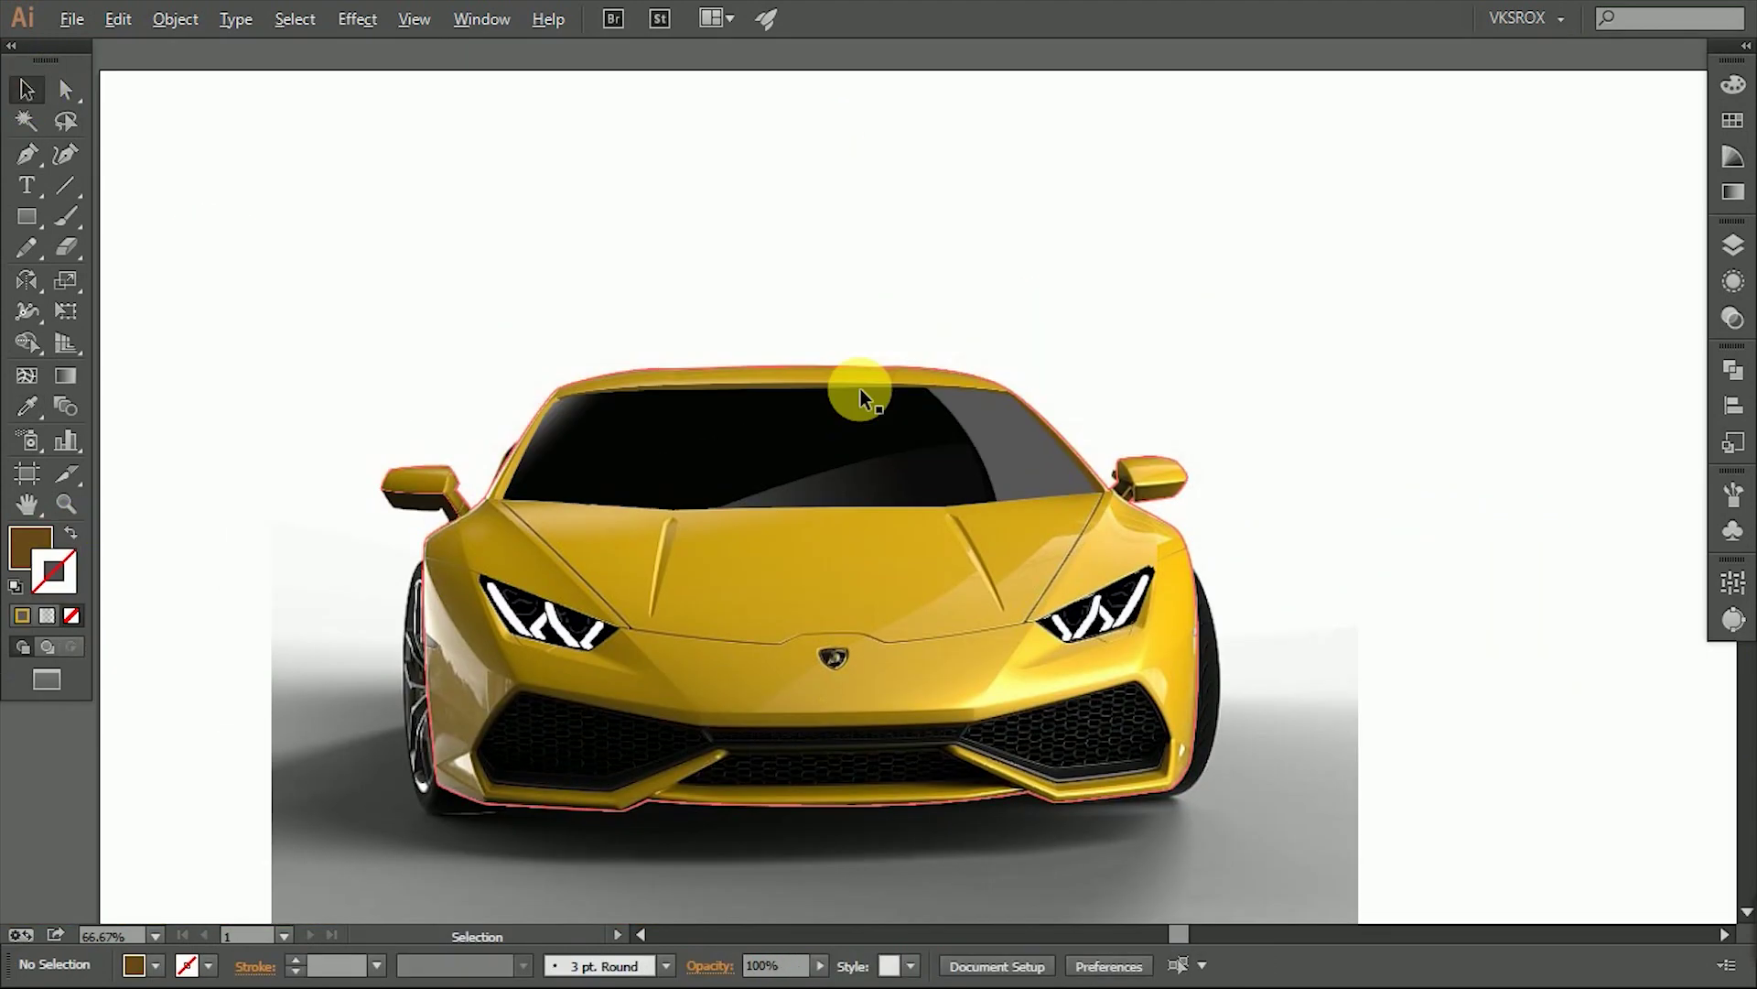
pyautogui.hotkey('ctrl', '+')
pyautogui.hotkey('ctrl', '+')
pyautogui.click(27, 154)
pyautogui.scroll(-2, 479, 635)
pyautogui.scroll(-1, 819, 705)
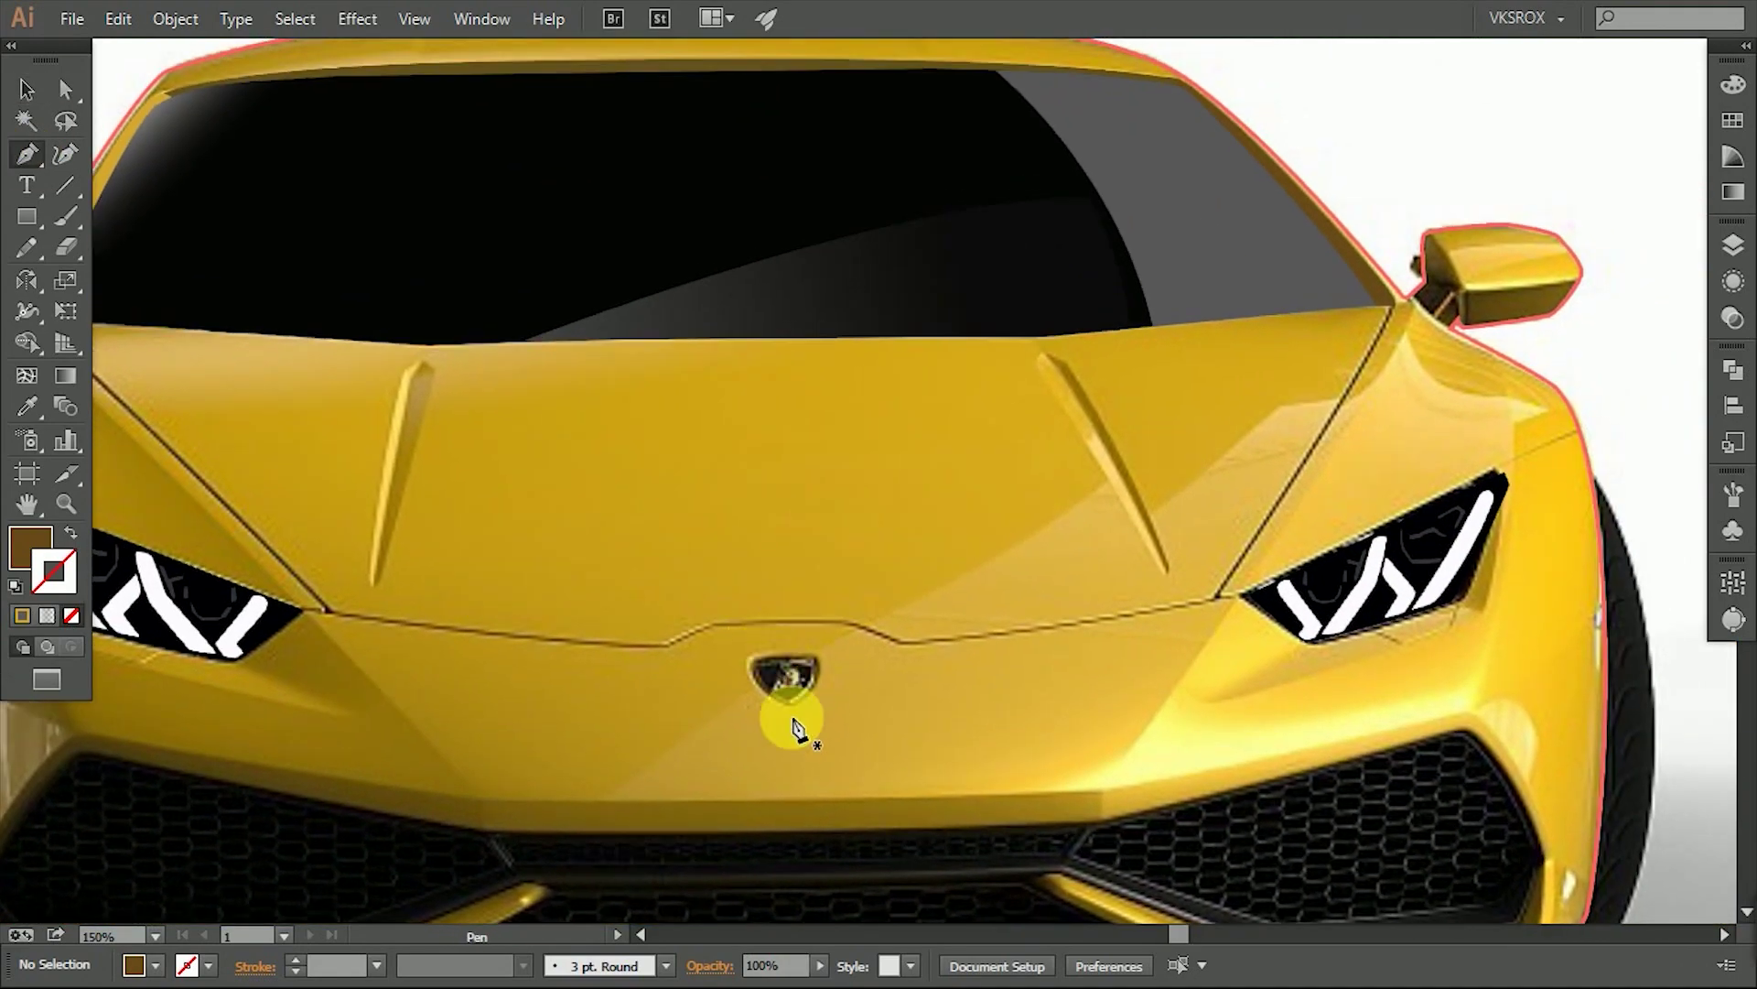
# Draw an unfilled closed outline tracing the roof line above the windshield.
pyautogui.moveTo(819, 705); pyautogui.dragTo(900, 767)
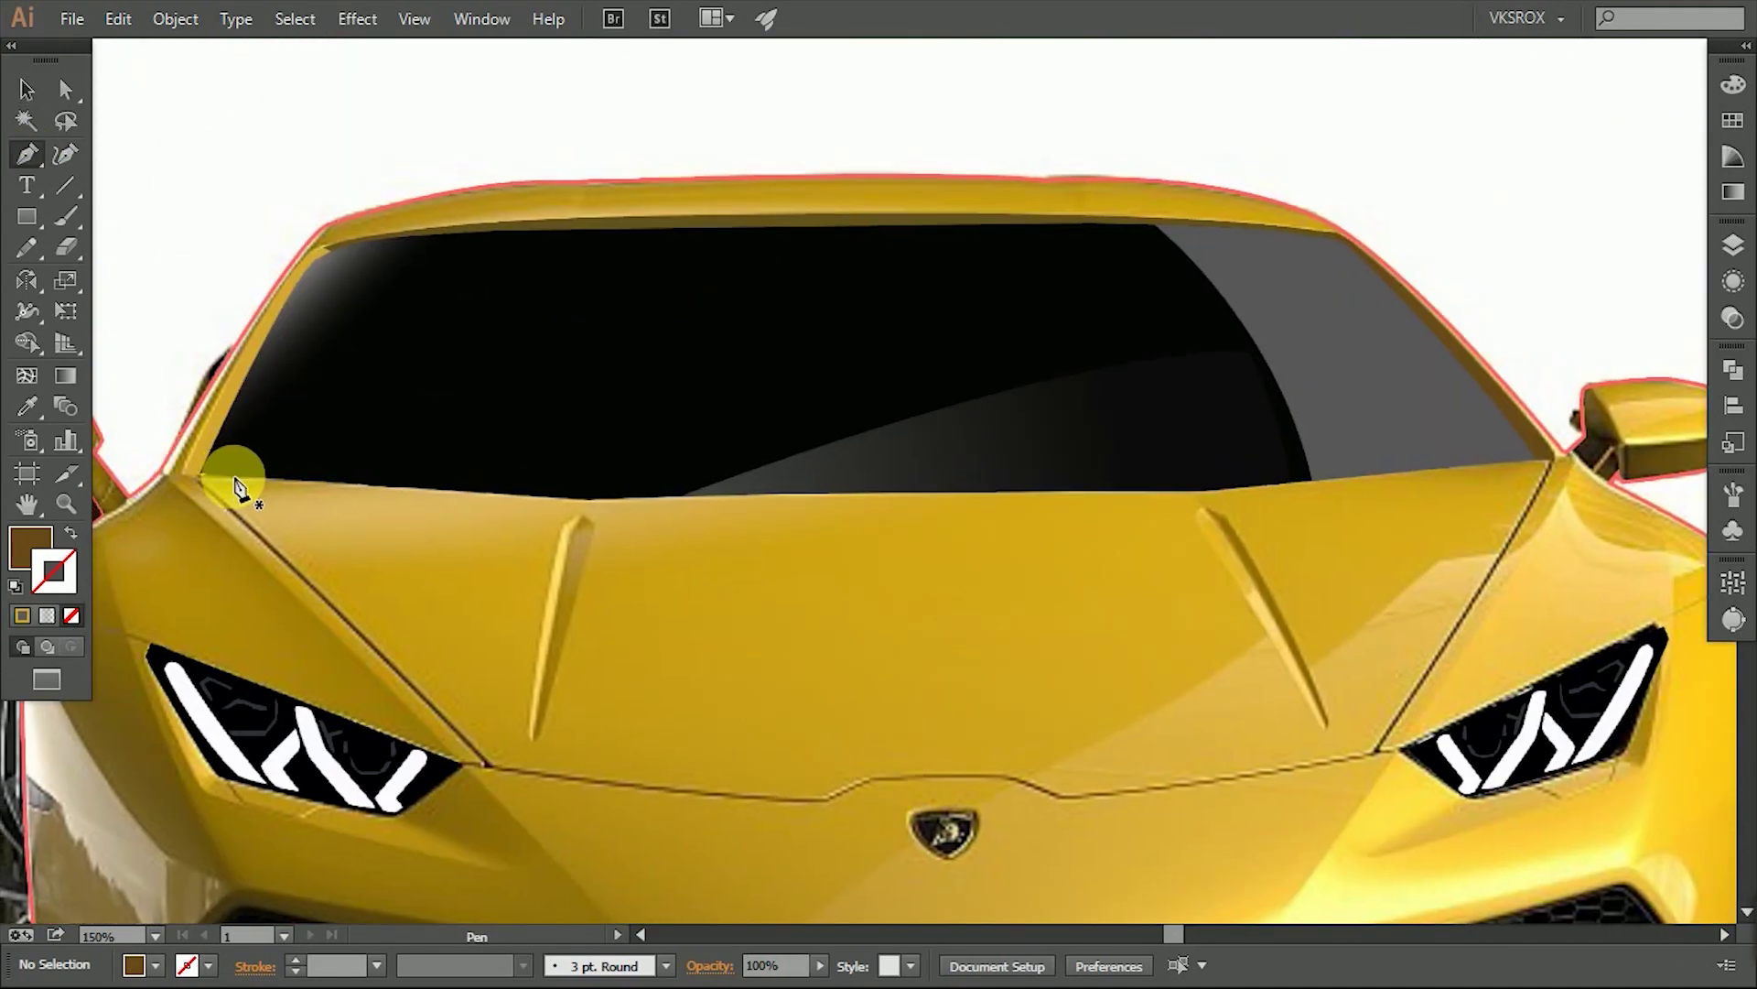
pyautogui.moveTo(236, 490); pyautogui.dragTo(714, 436)
pyautogui.press('v')
pyautogui.moveTo(262, 157); pyautogui.dragTo(640, 600)
pyautogui.hotkey('ctrl', '+')
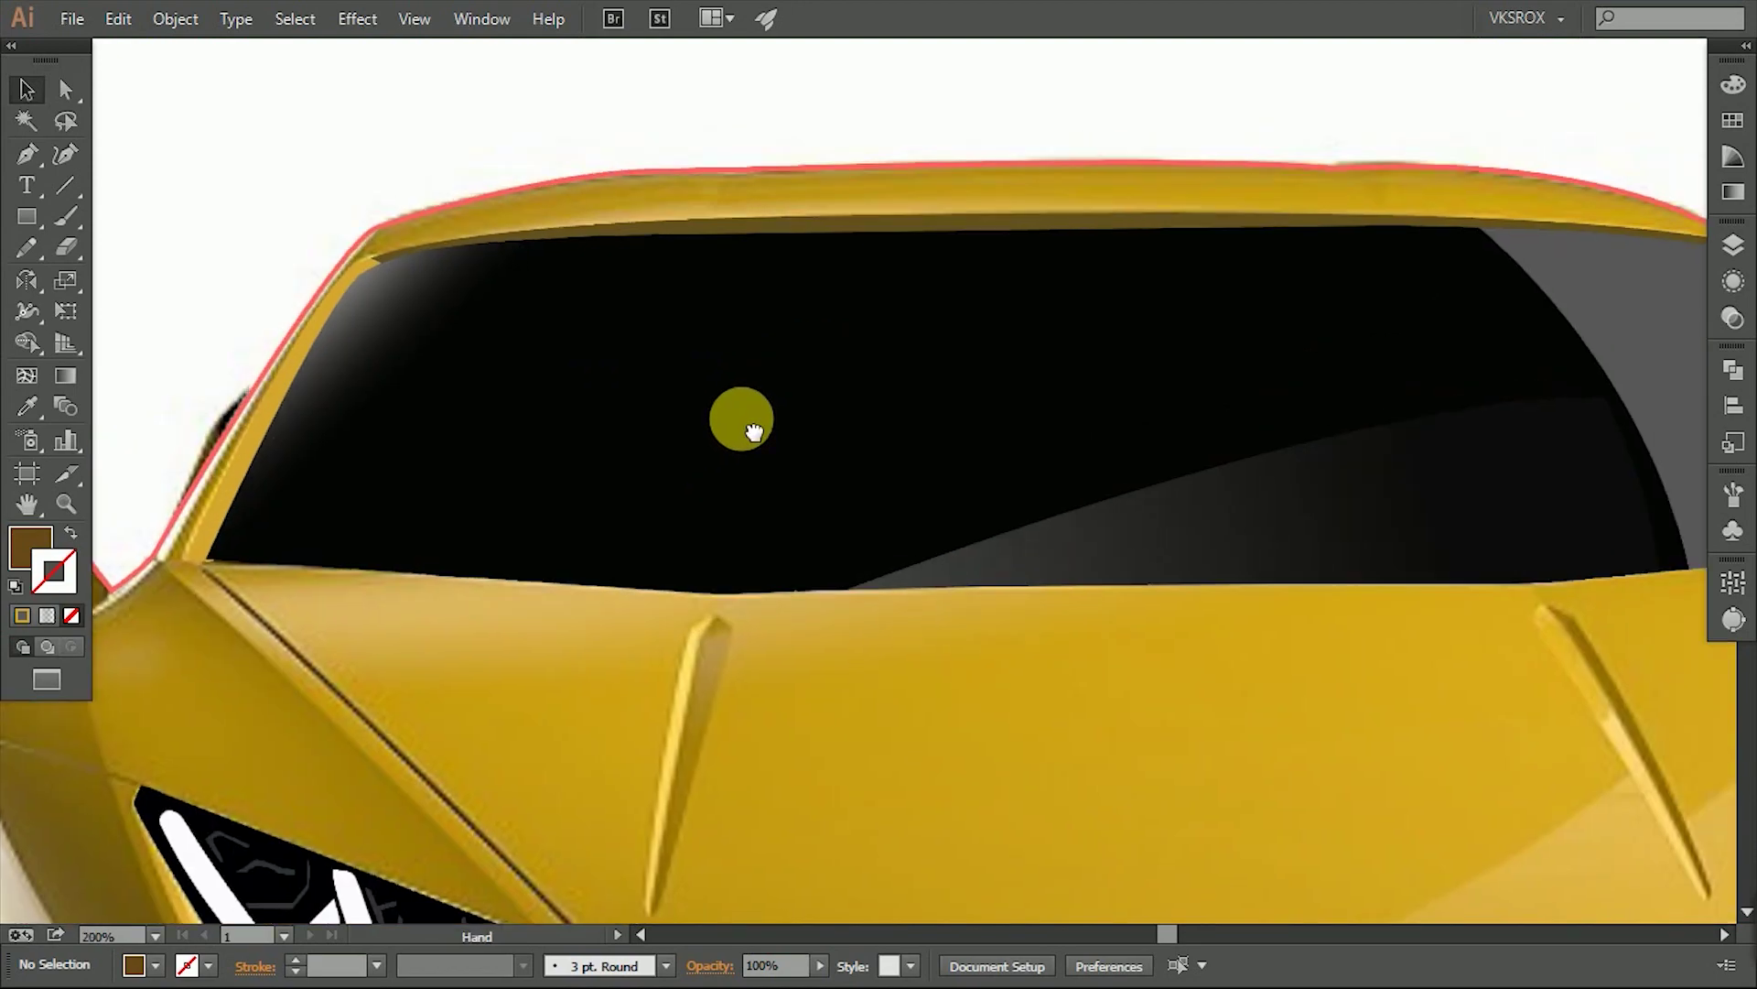
pyautogui.moveTo(754, 432); pyautogui.dragTo(895, 385)
pyautogui.press('p')
pyautogui.click(291, 525)
pyautogui.click(640, 287)
pyautogui.click(1593, 549)
pyautogui.click(243, 778)
pyautogui.click(71, 615)
pyautogui.press('v')
# Save the gold fill as a swatch and set both gradient stops to gold.
pyautogui.click(1733, 191)
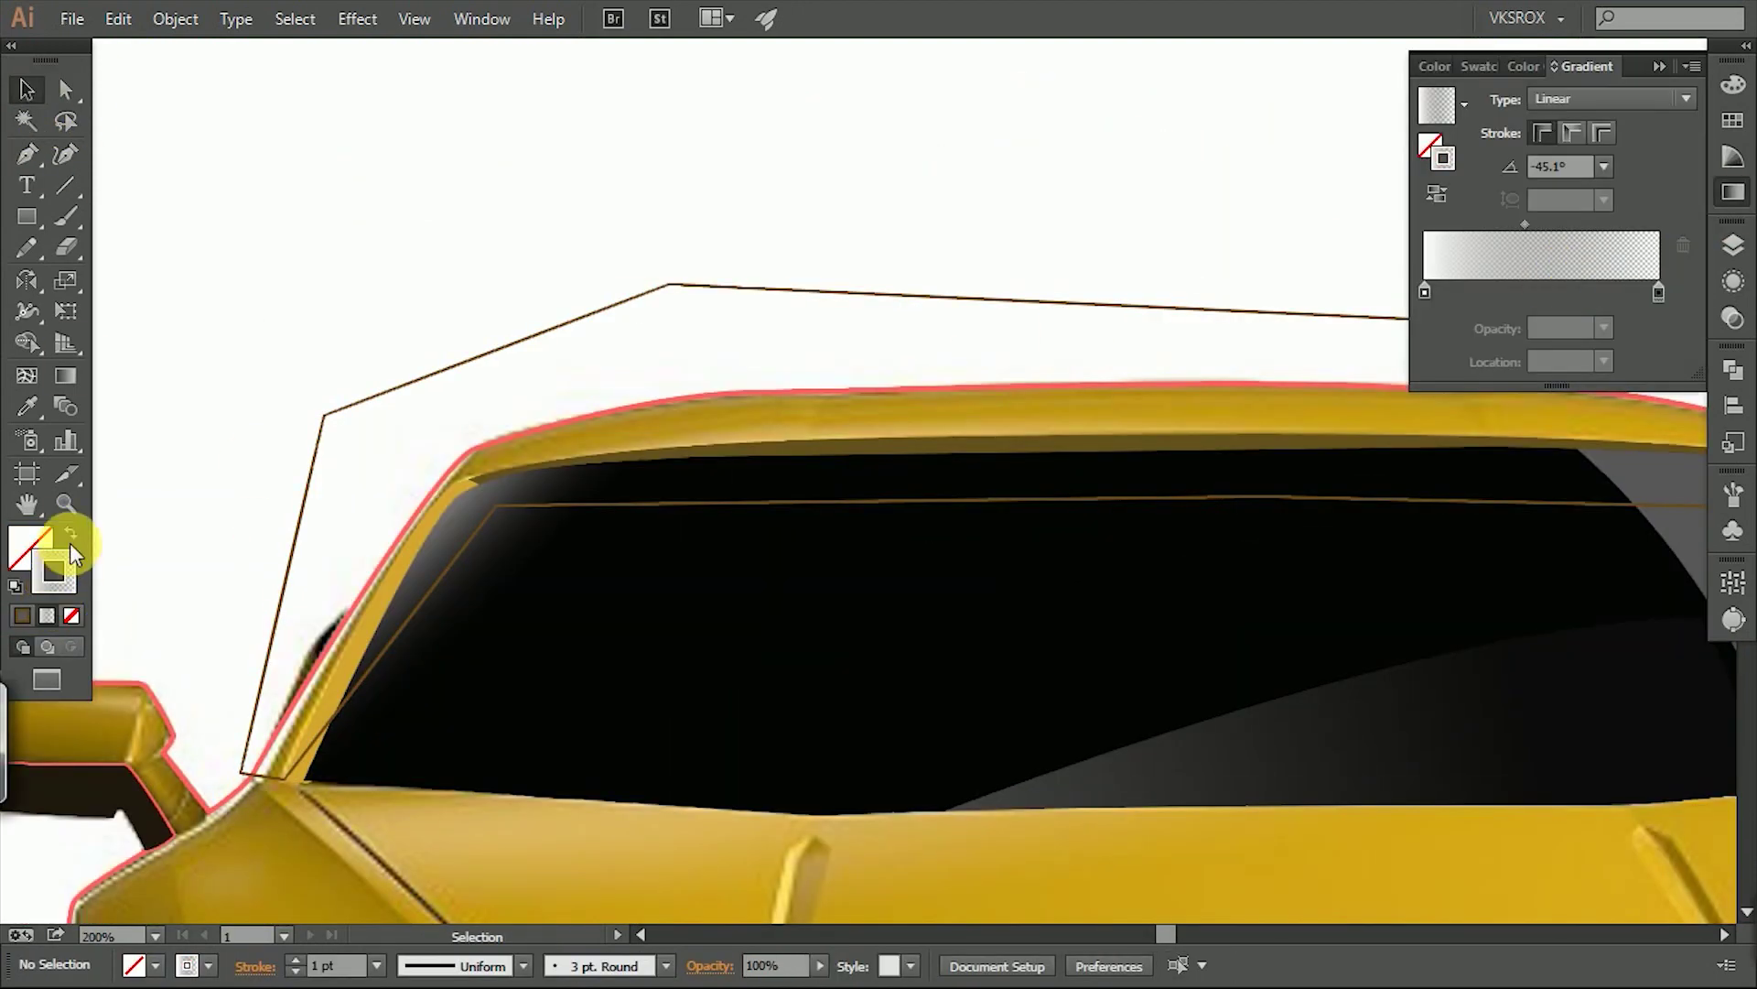
pyautogui.click(1734, 120)
pyautogui.moveTo(1502, 64); pyautogui.dragTo(1225, 66)
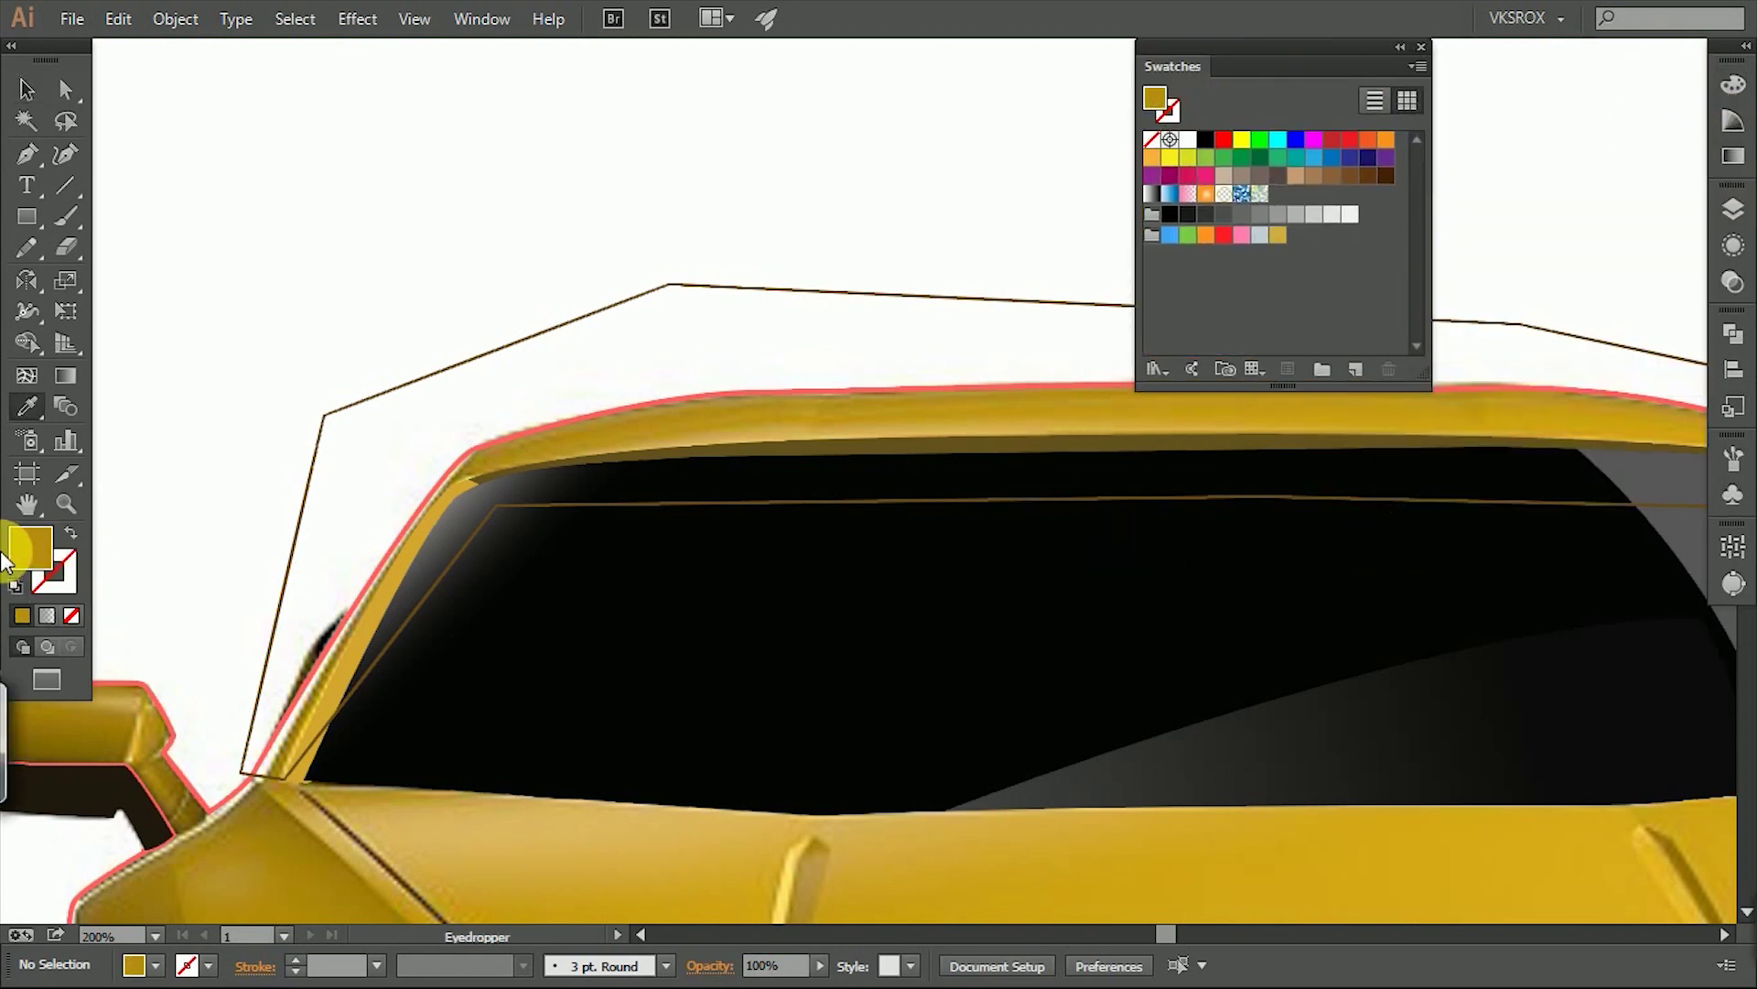
pyautogui.moveTo(30, 547); pyautogui.dragTo(1289, 247)
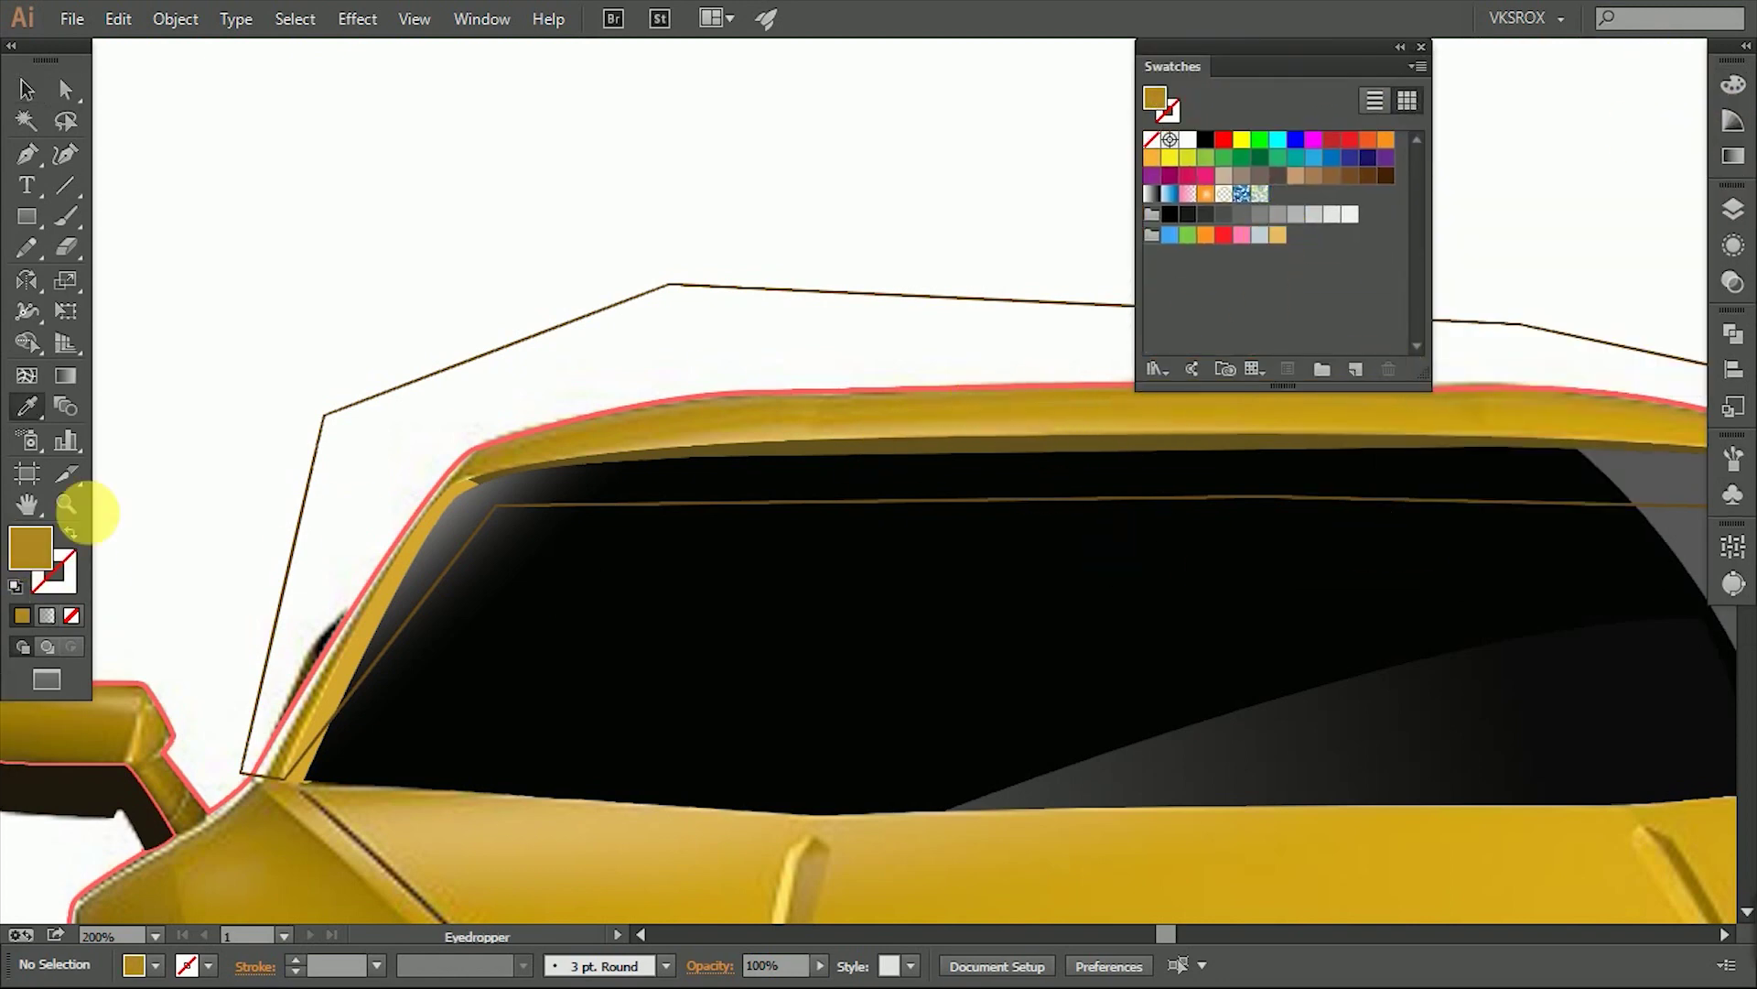
pyautogui.press('.')
pyautogui.doubleClick(1424, 291)
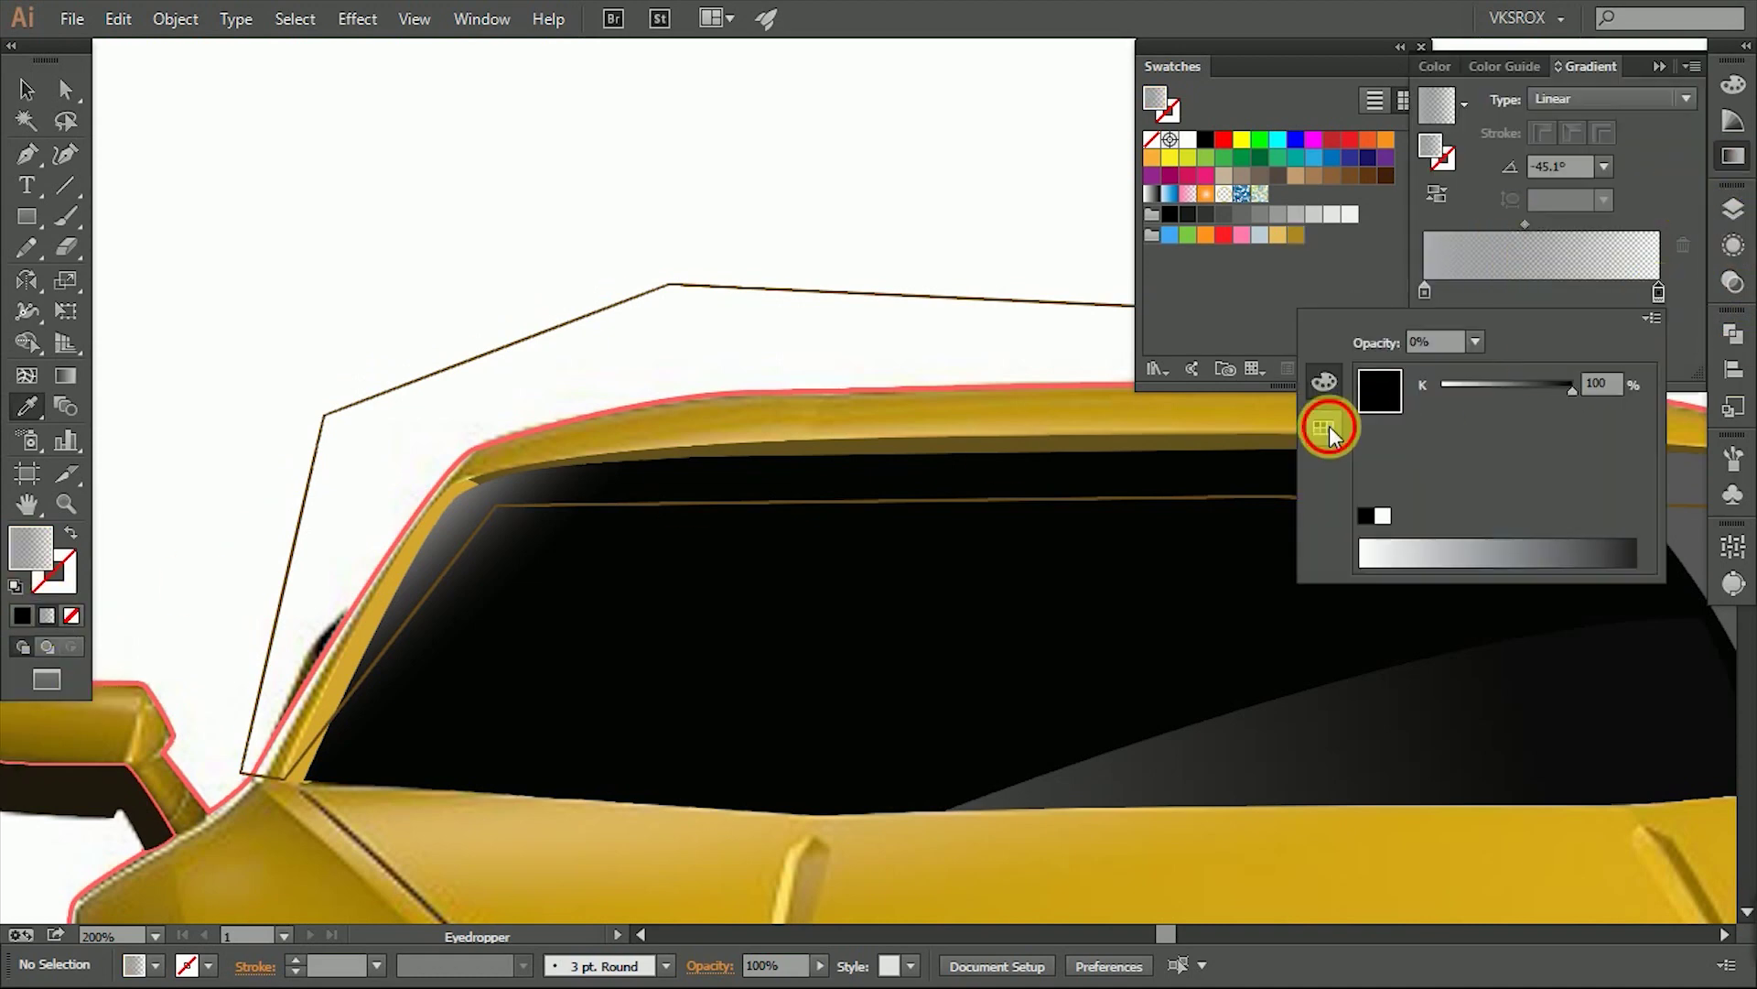
pyautogui.click(1326, 420)
pyautogui.click(1483, 451)
pyautogui.click(1655, 293)
pyautogui.click(1608, 249)
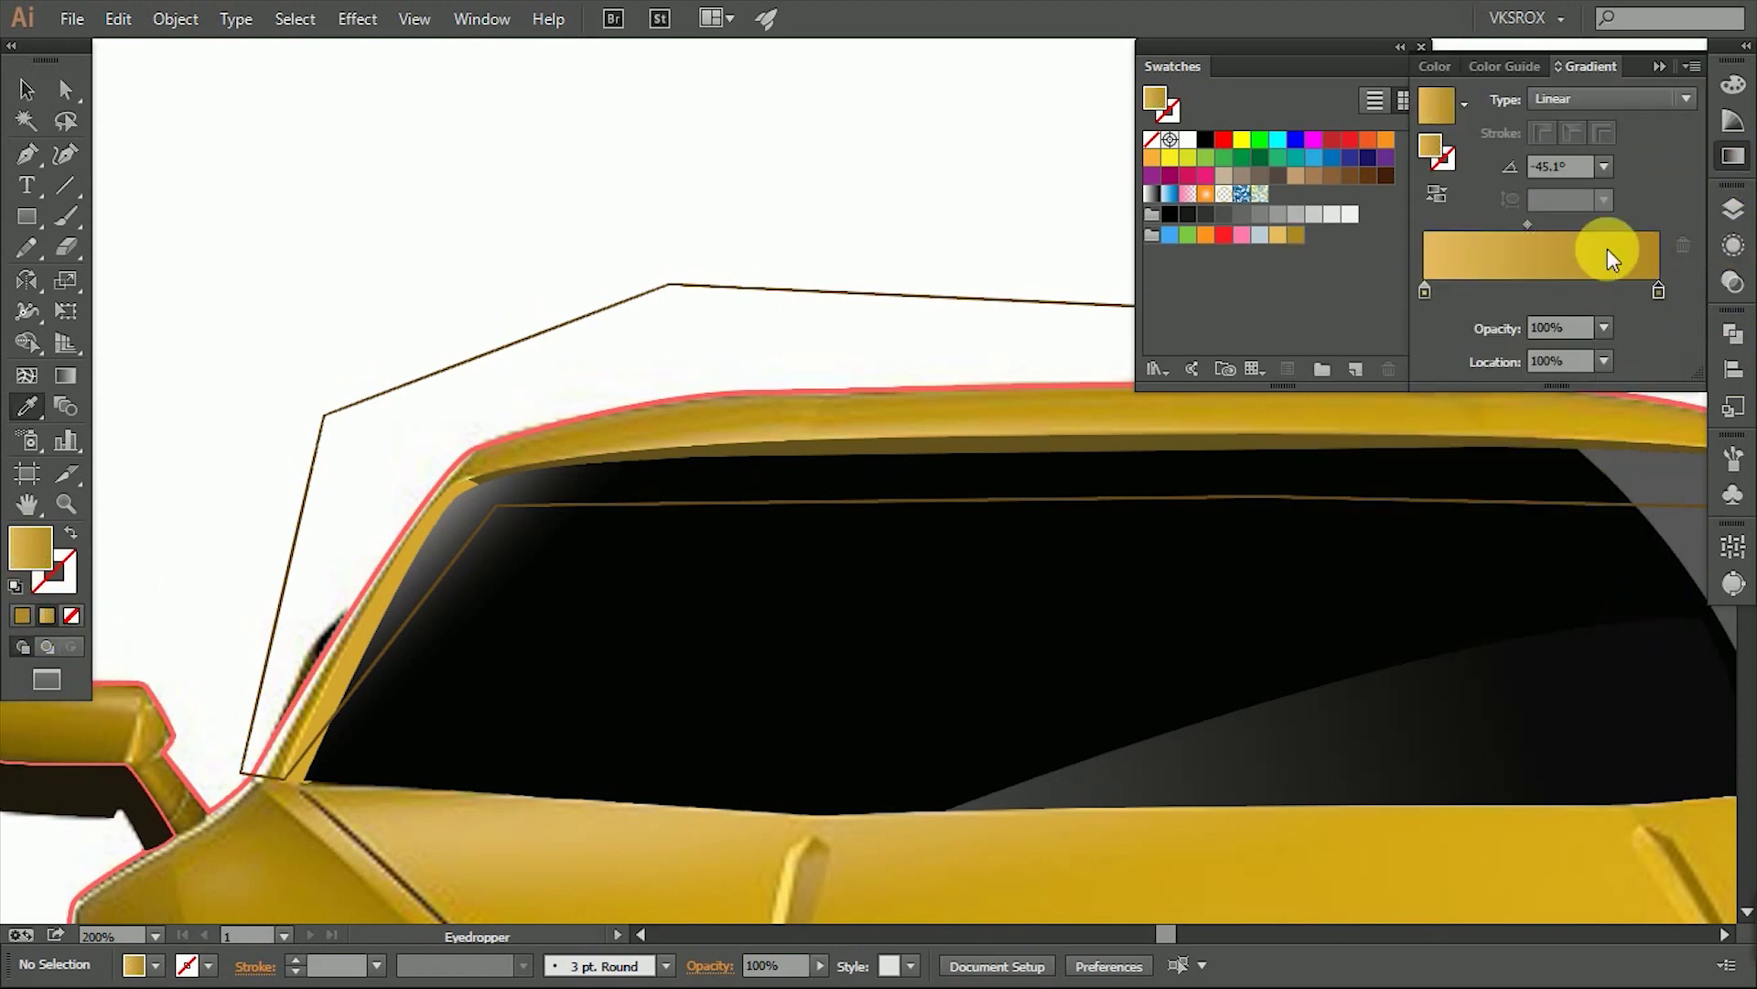
# Select the roof outline and windshield paths together.
pyautogui.press('v')
pyautogui.click(705, 501)
pyautogui.keyDown('shift'); pyautogui.click(635, 502); pyautogui.keyUp('shift')
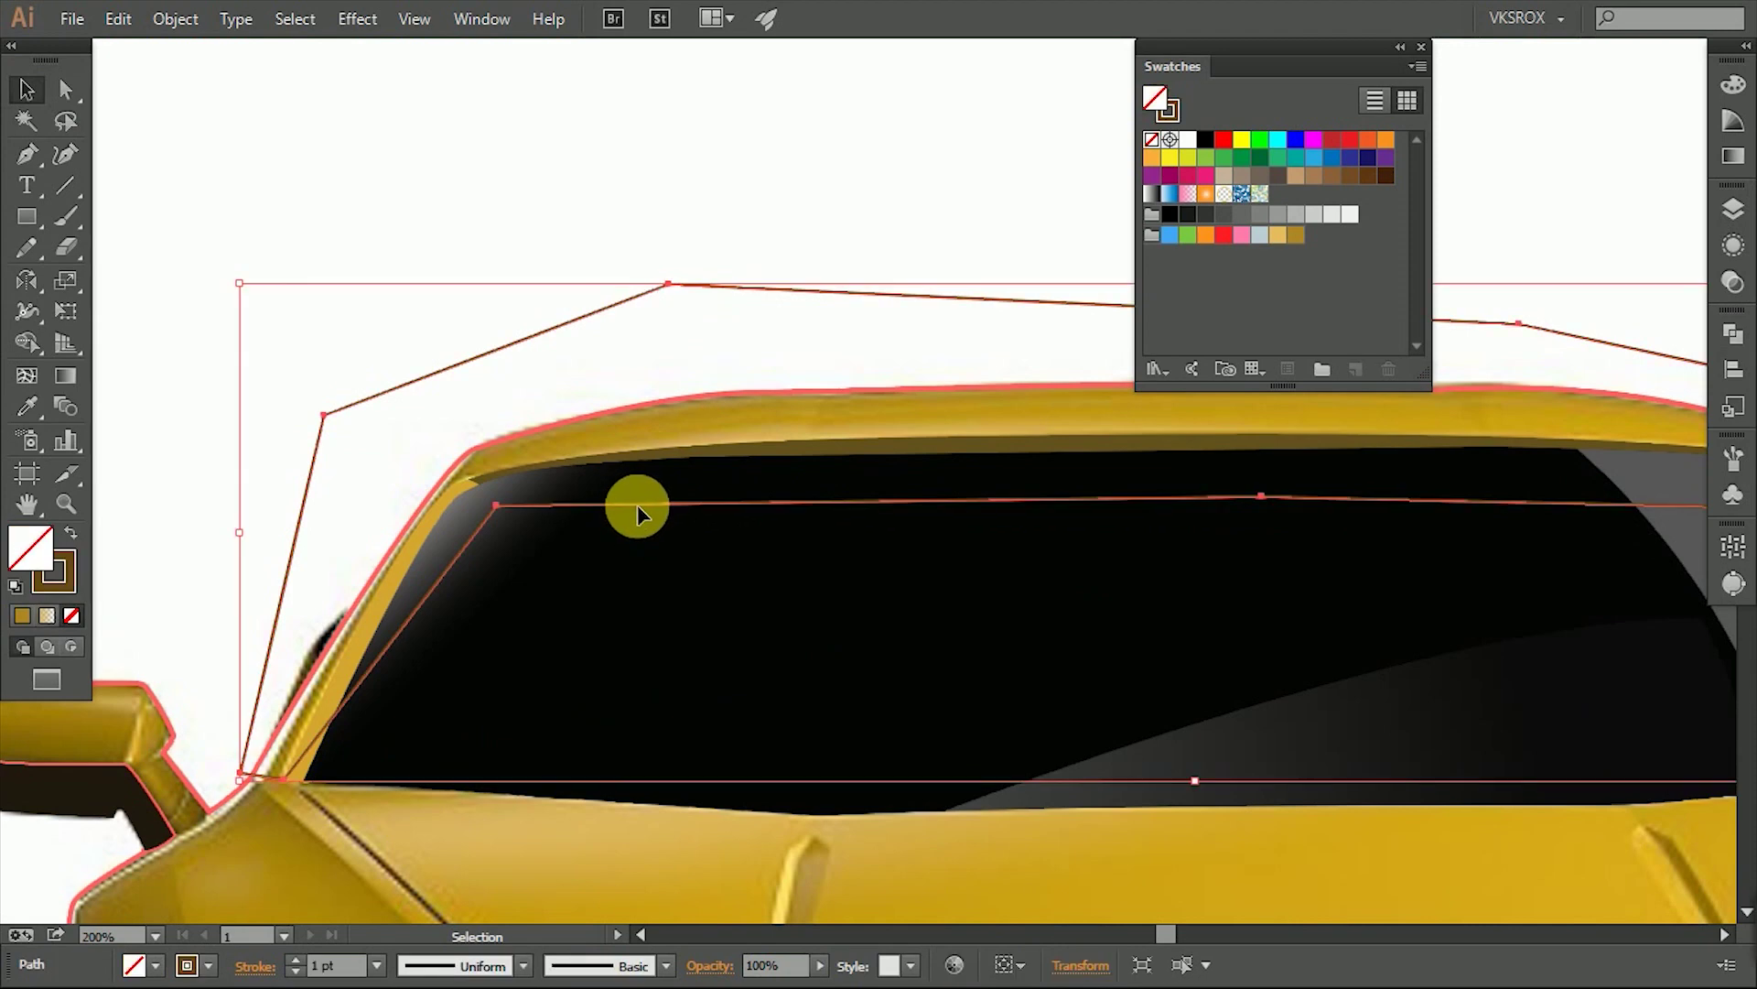
# Fill the roof outline with the gold gradient running vertically.
pyautogui.hotkey('ctrl', '8')
pyautogui.click(1718, 374)
pyautogui.click(1601, 330)
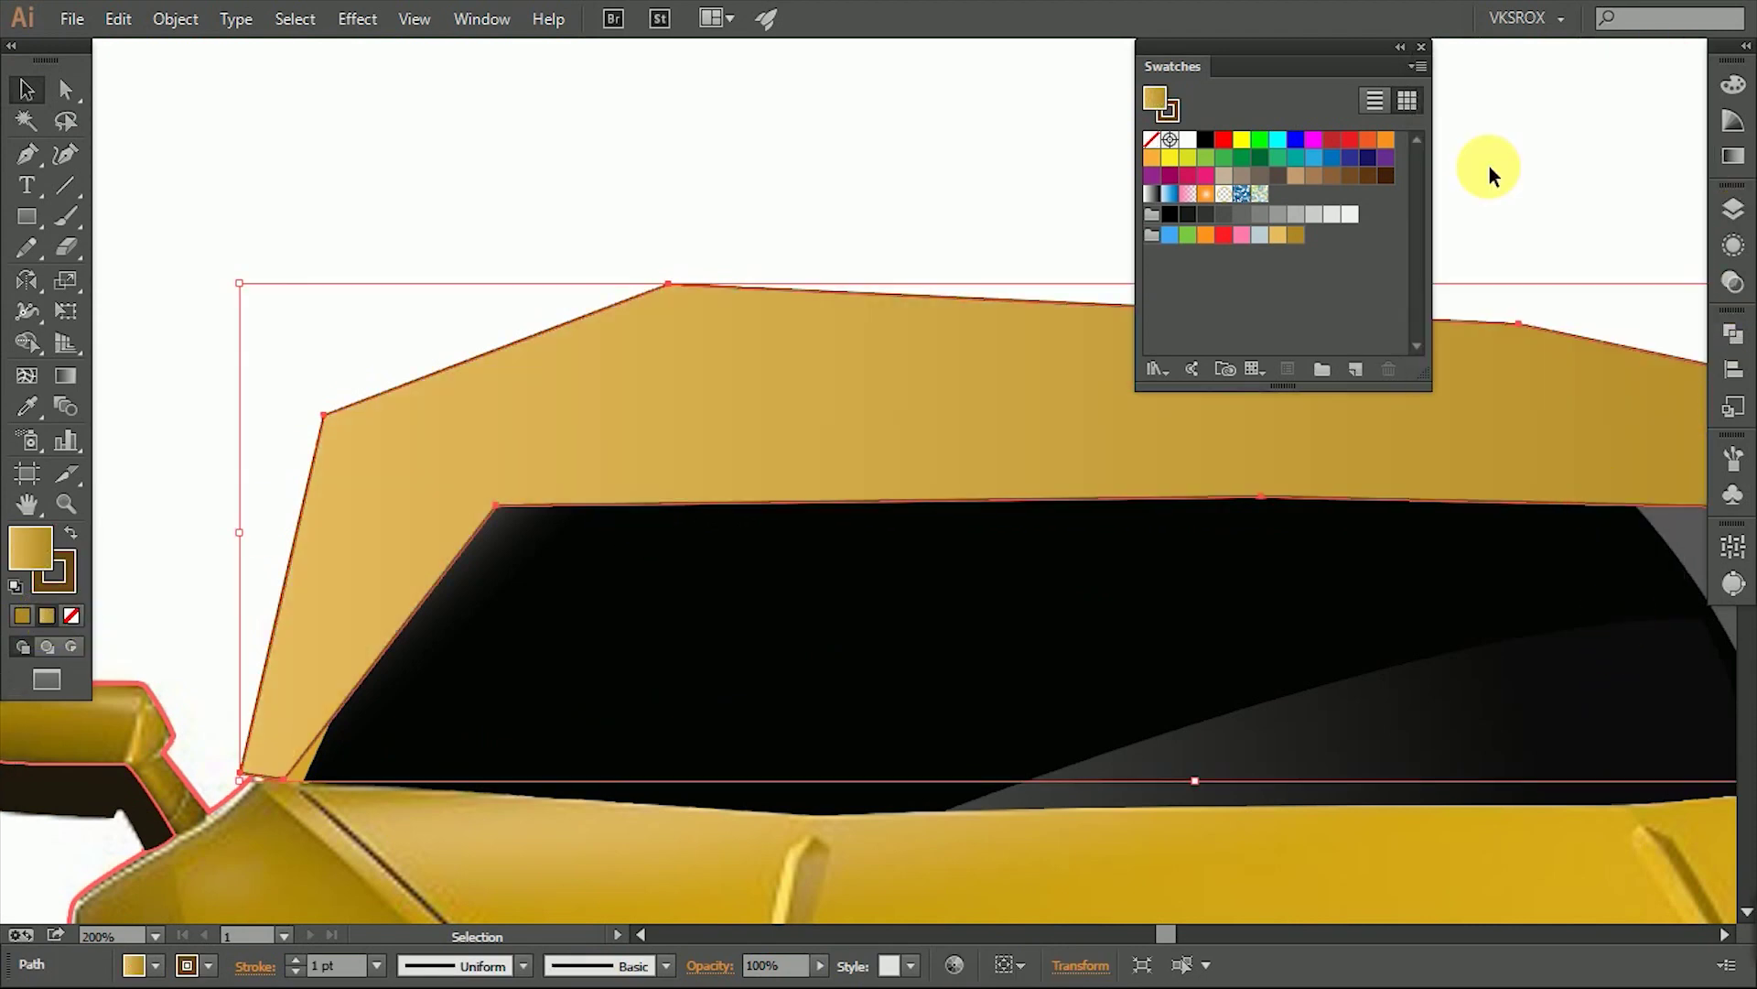
pyautogui.moveTo(1561, 522)
pyautogui.mouseDown()
pyautogui.moveTo(1415, 604)
pyautogui.moveTo(1515, 663)
pyautogui.mouseUp()
pyautogui.moveTo(518, 553); pyautogui.dragTo(773, 553)
pyautogui.moveTo(1465, 528)
pyautogui.mouseDown()
pyautogui.moveTo(1459, 273)
pyautogui.moveTo(1464, 443)
pyautogui.moveTo(1000, 590)
pyautogui.moveTo(965, 672)
pyautogui.mouseUp()
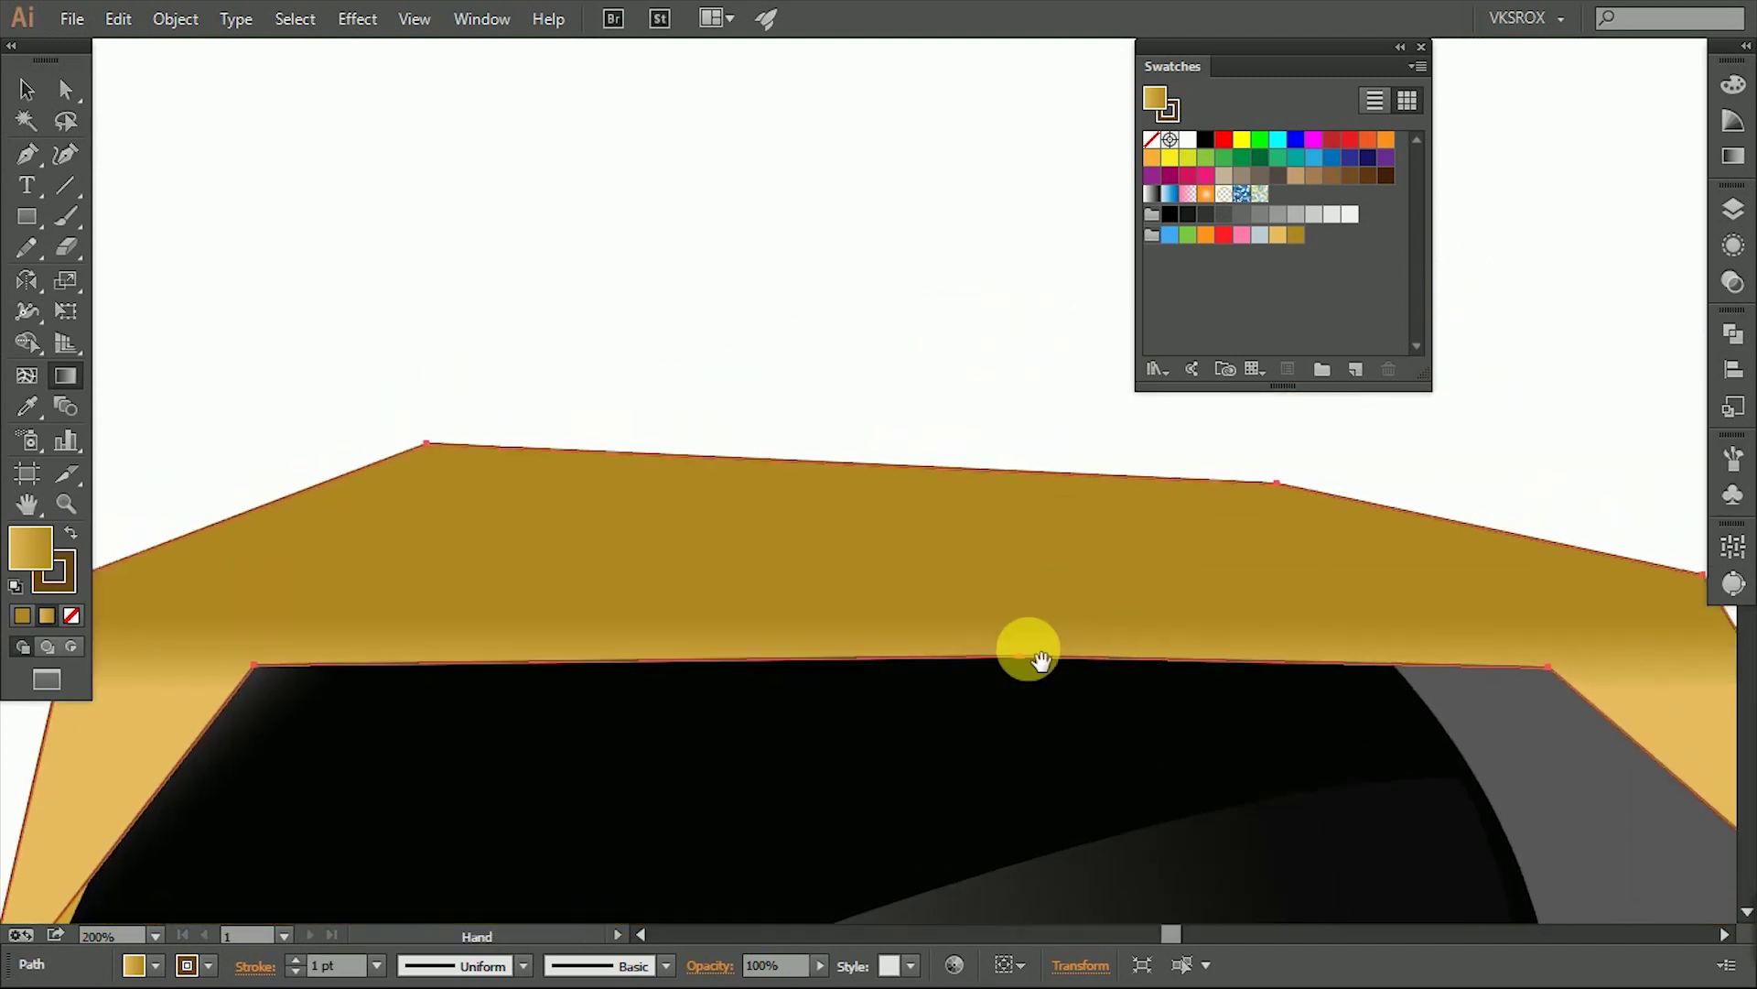
# Cut the windshield out of the roof with Minus Front, leaving a gold trim band.
pyautogui.click(23, 89)
pyautogui.click(709, 512)
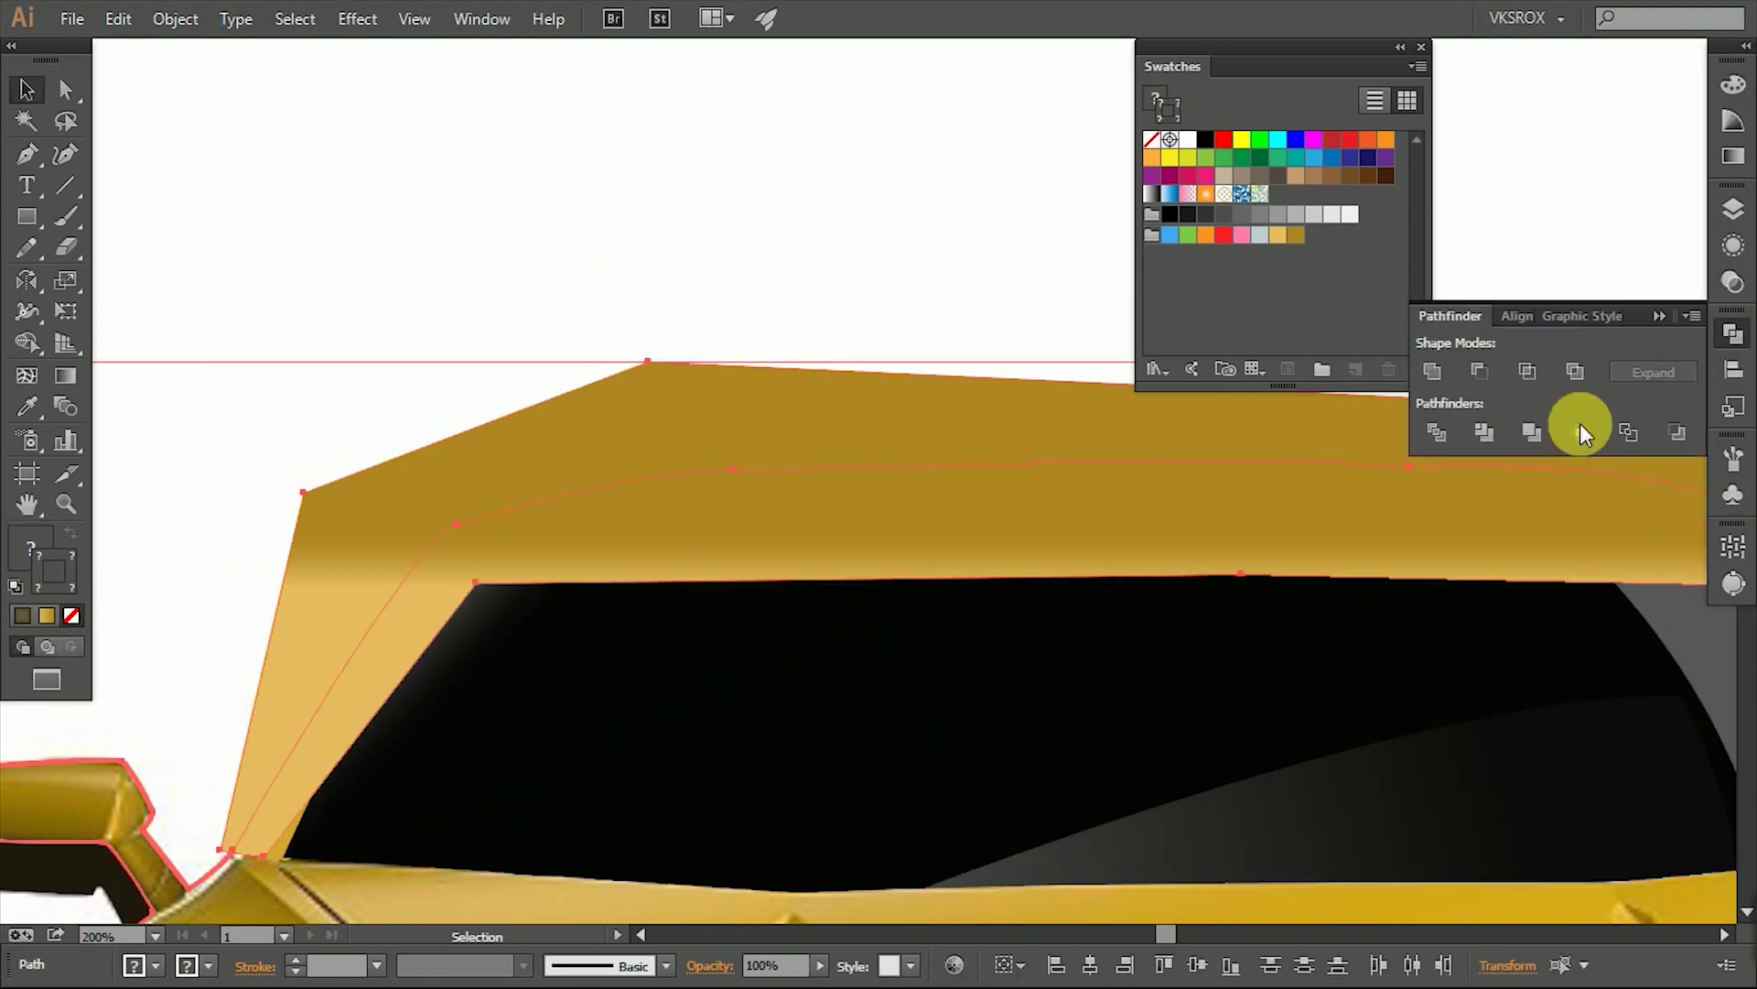
pyautogui.click(727, 306)
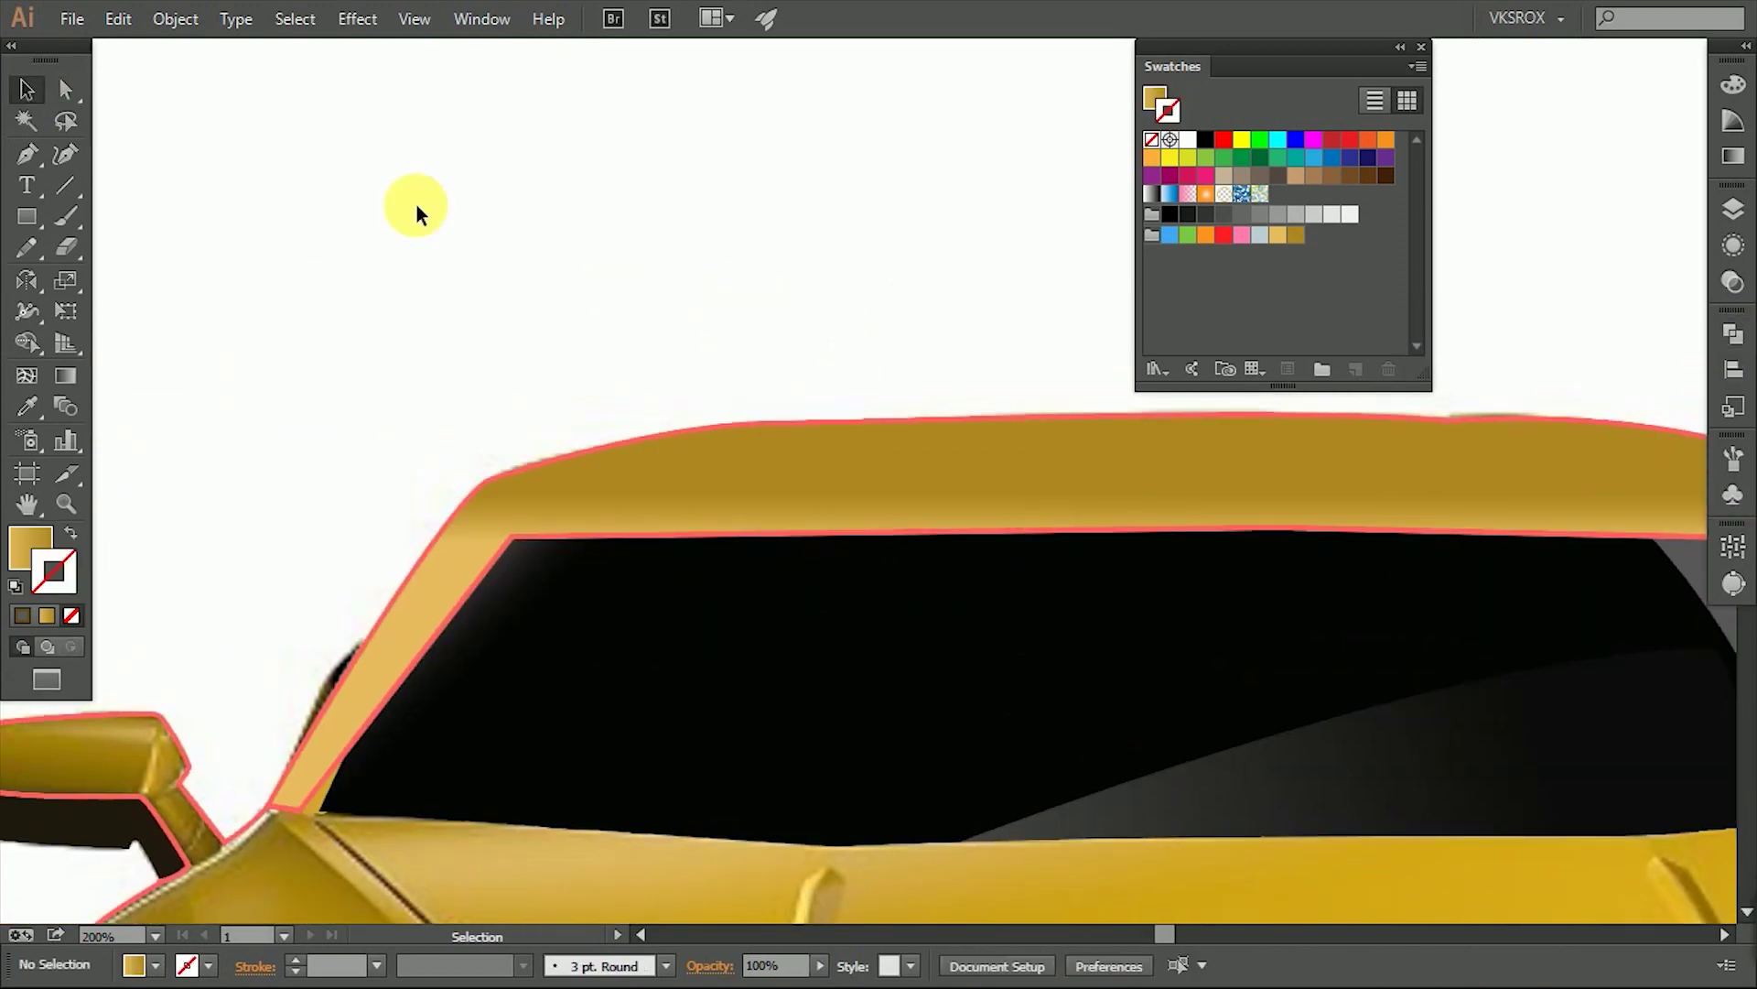
pyautogui.click(817, 419)
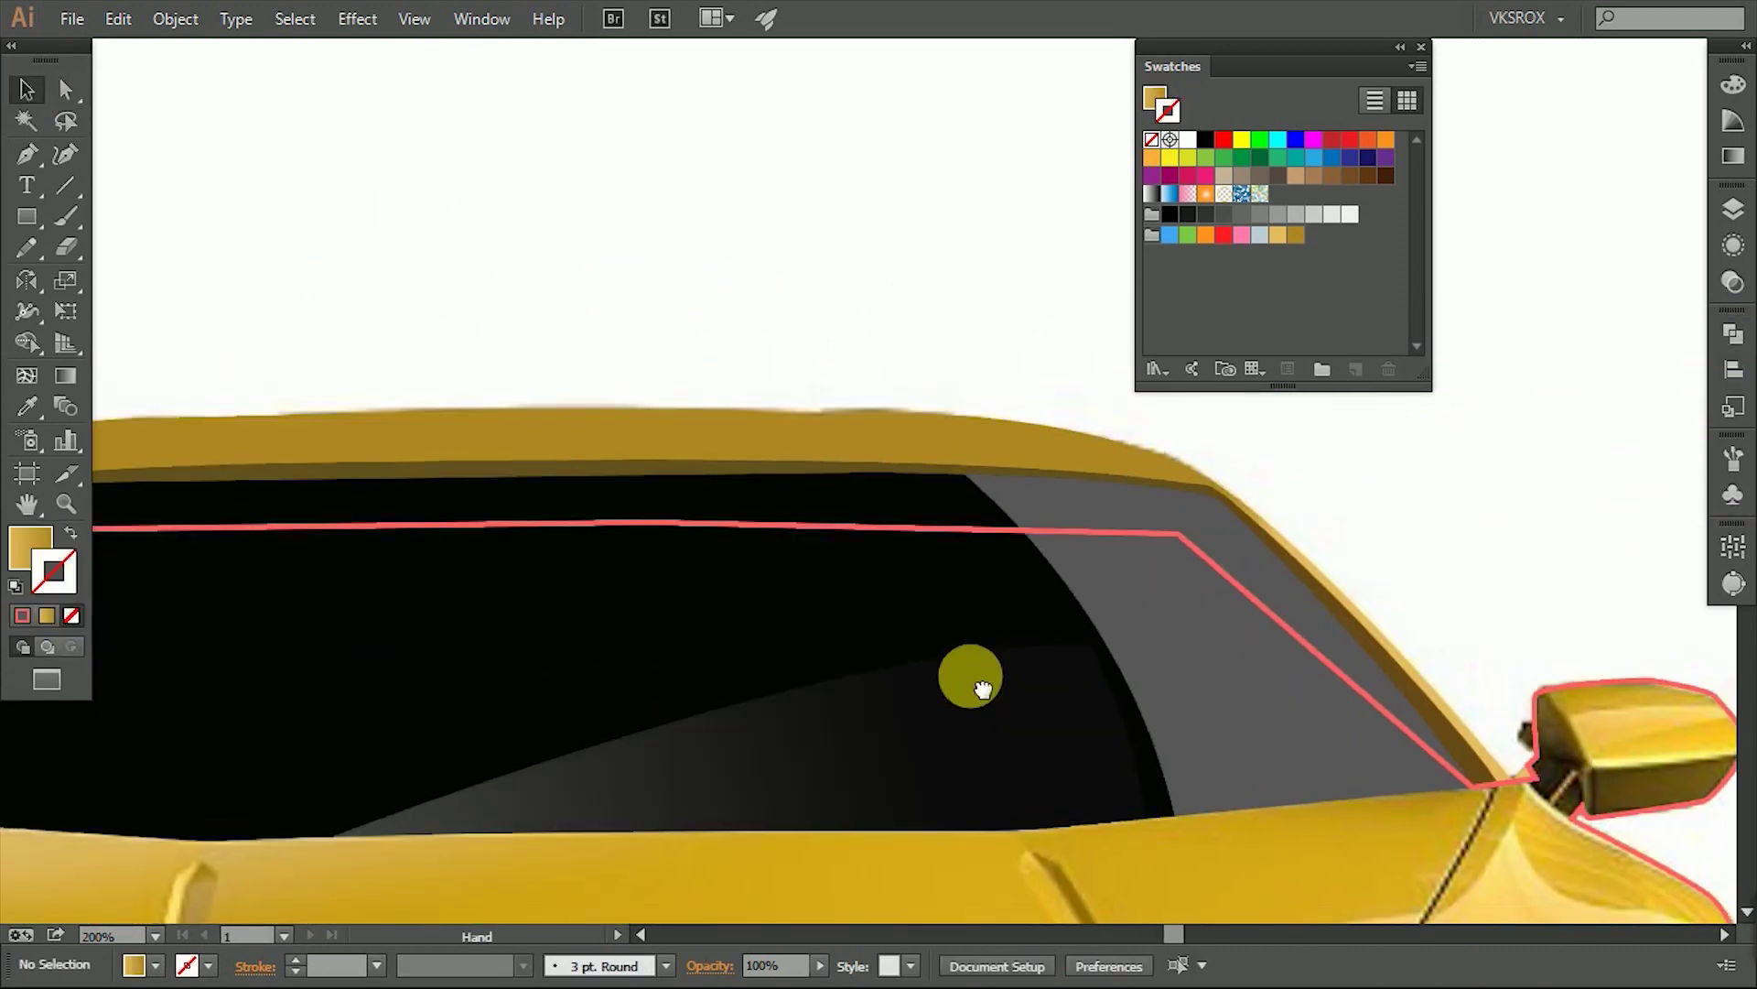
pyautogui.moveTo(968, 679)
pyautogui.mouseDown()
pyautogui.moveTo(990, 723)
pyautogui.moveTo(836, 640)
pyautogui.mouseUp()
# Drag a diagonal gradient from top-left across the windshield path.
pyautogui.click(409, 522)
pyautogui.press('g')
pyautogui.moveTo(538, 271); pyautogui.dragTo(655, 390)
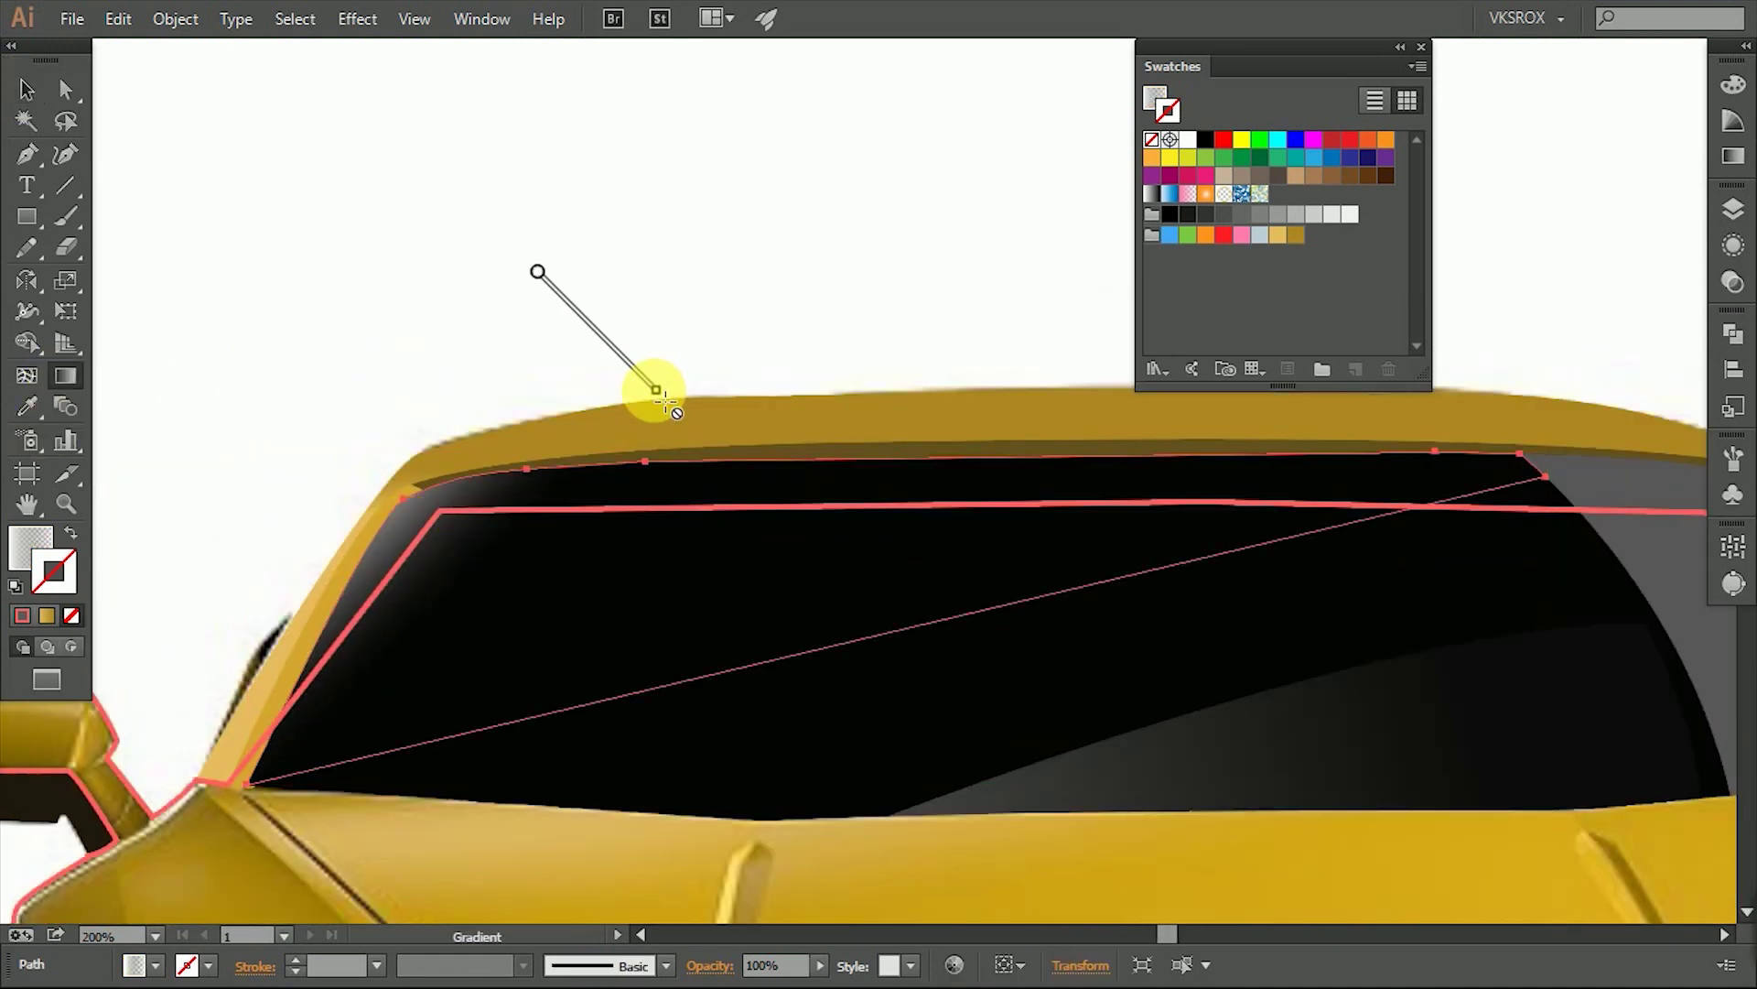
pyautogui.click(41, 117)
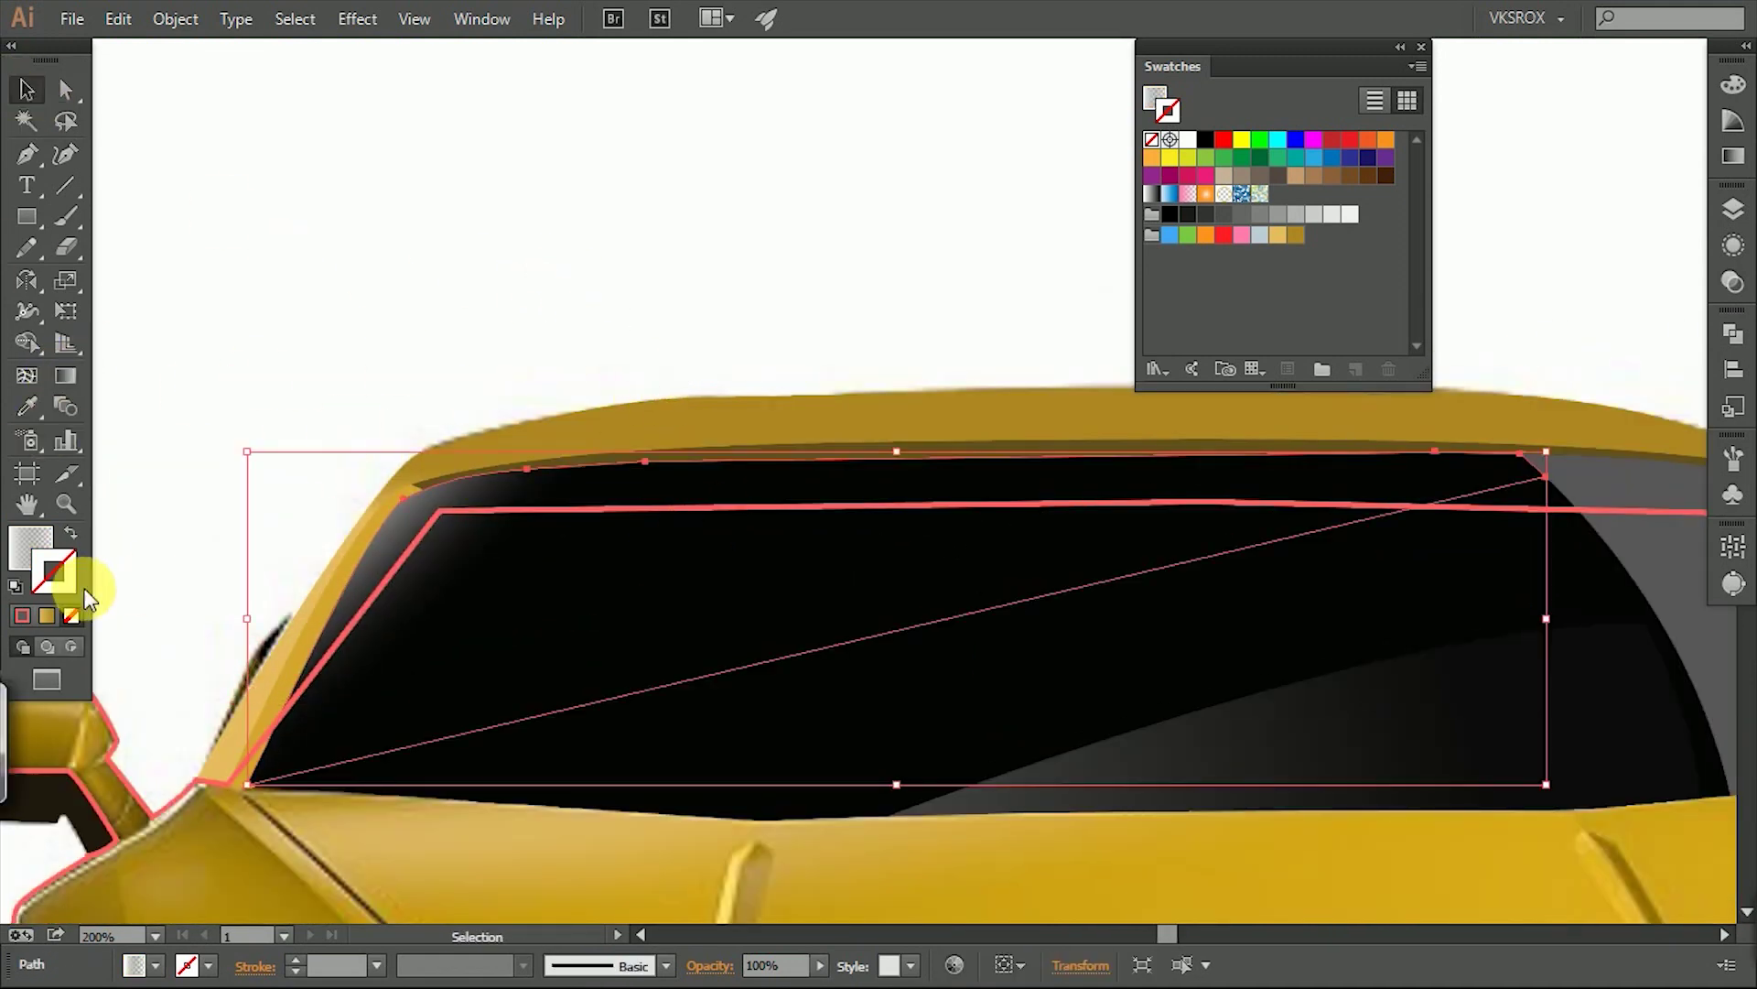
pyautogui.click(151, 695)
pyautogui.moveTo(151, 695); pyautogui.dragTo(541, 576)
# Dock the Swatches panel as an icon in the right-side dock.
pyautogui.moveTo(1170, 615); pyautogui.dragTo(881, 469)
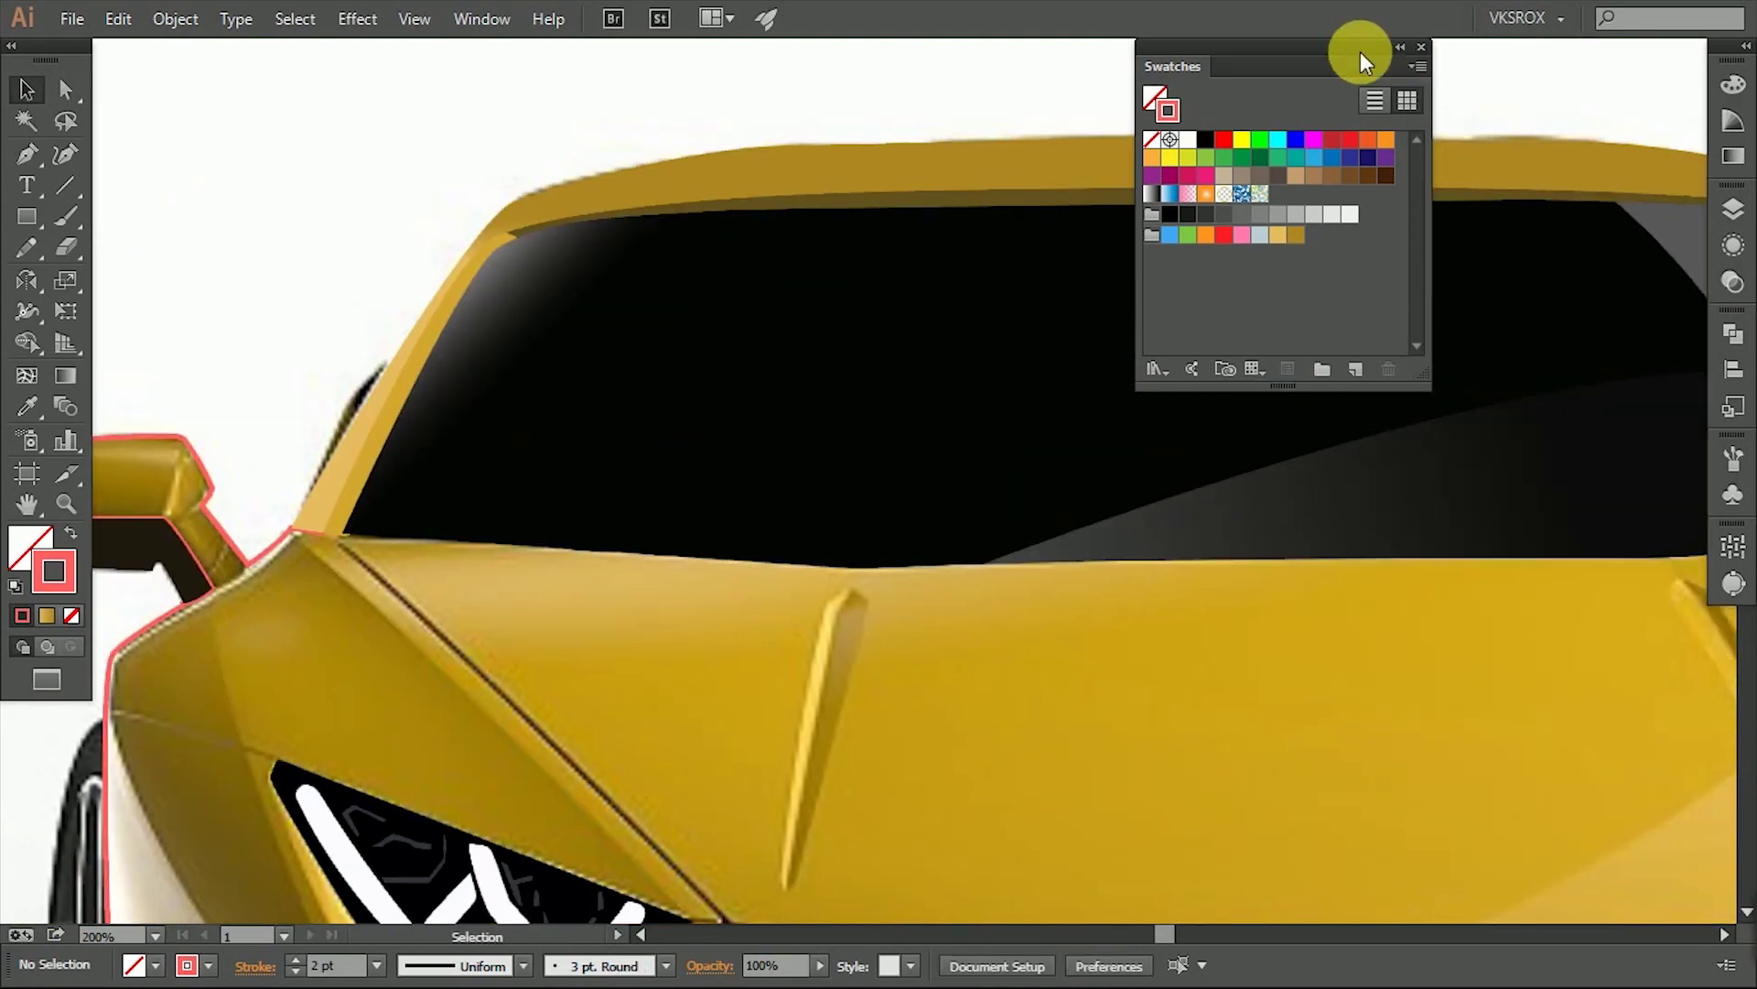
pyautogui.moveTo(1353, 46); pyautogui.dragTo(1602, 136)
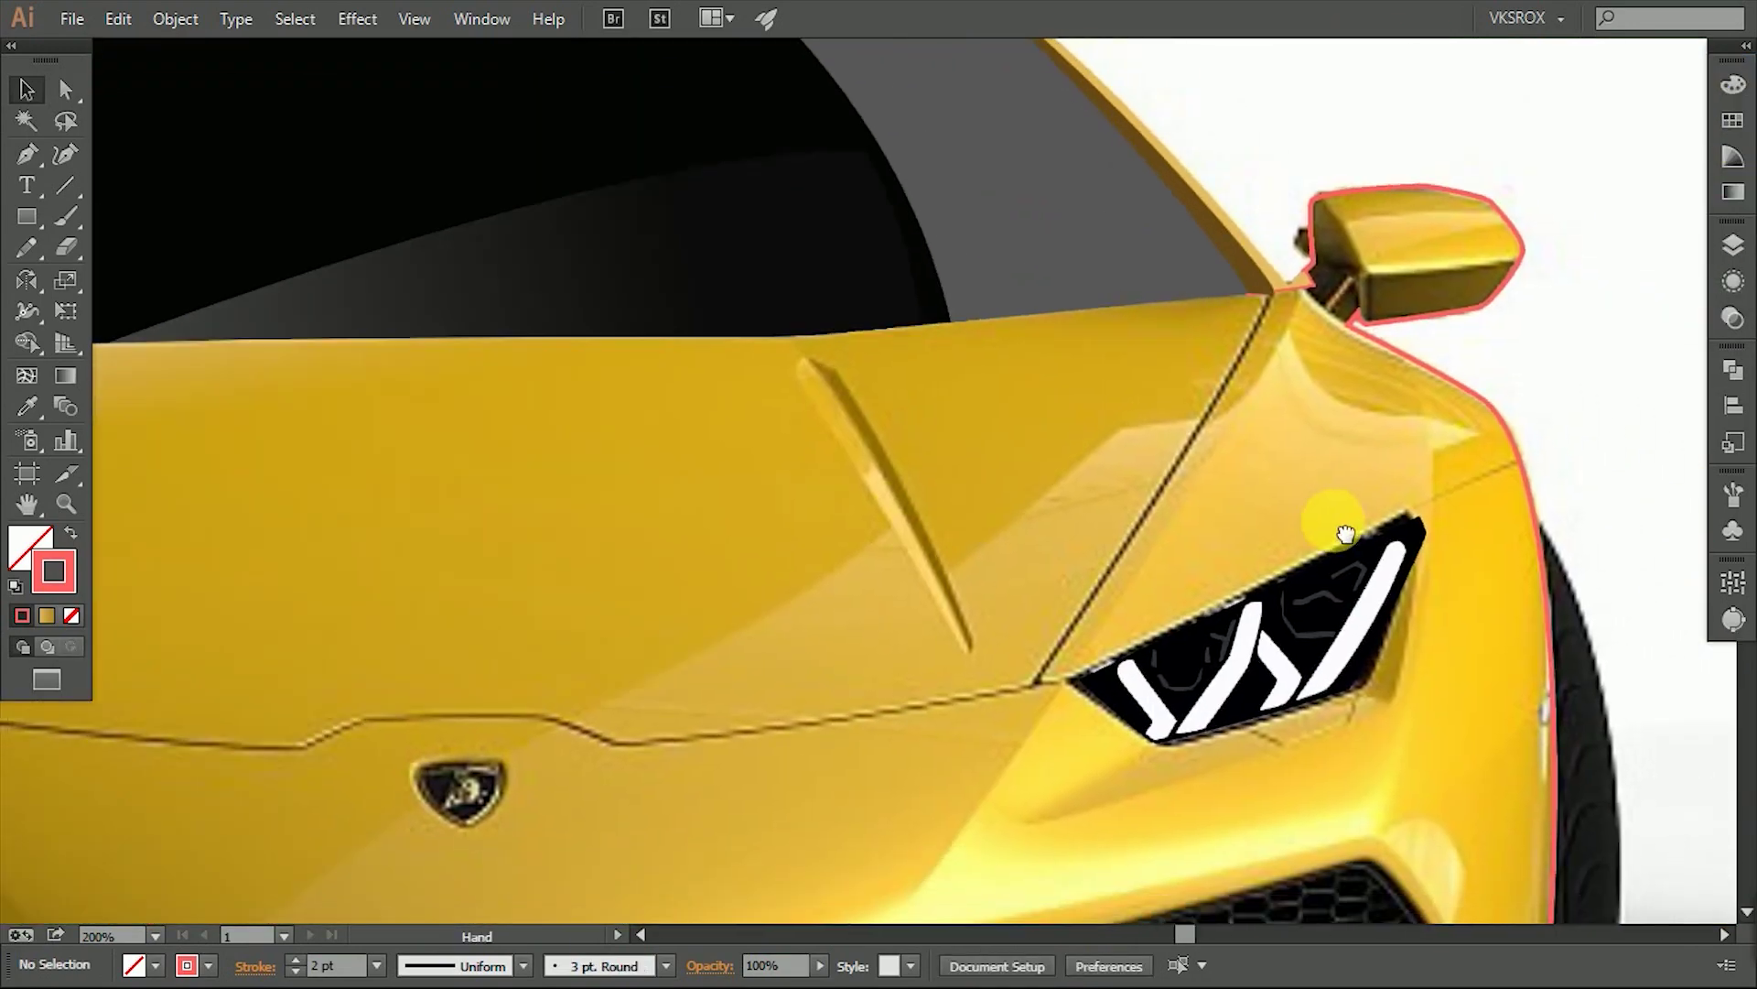
pyautogui.moveTo(1346, 534)
pyautogui.mouseDown()
pyautogui.moveTo(1016, 668)
pyautogui.moveTo(926, 682)
pyautogui.mouseUp()
pyautogui.scroll(2, 926, 682)
# Trace the left hood vent with the Pen, fill it gold and remove its stroke.
pyautogui.press('p')
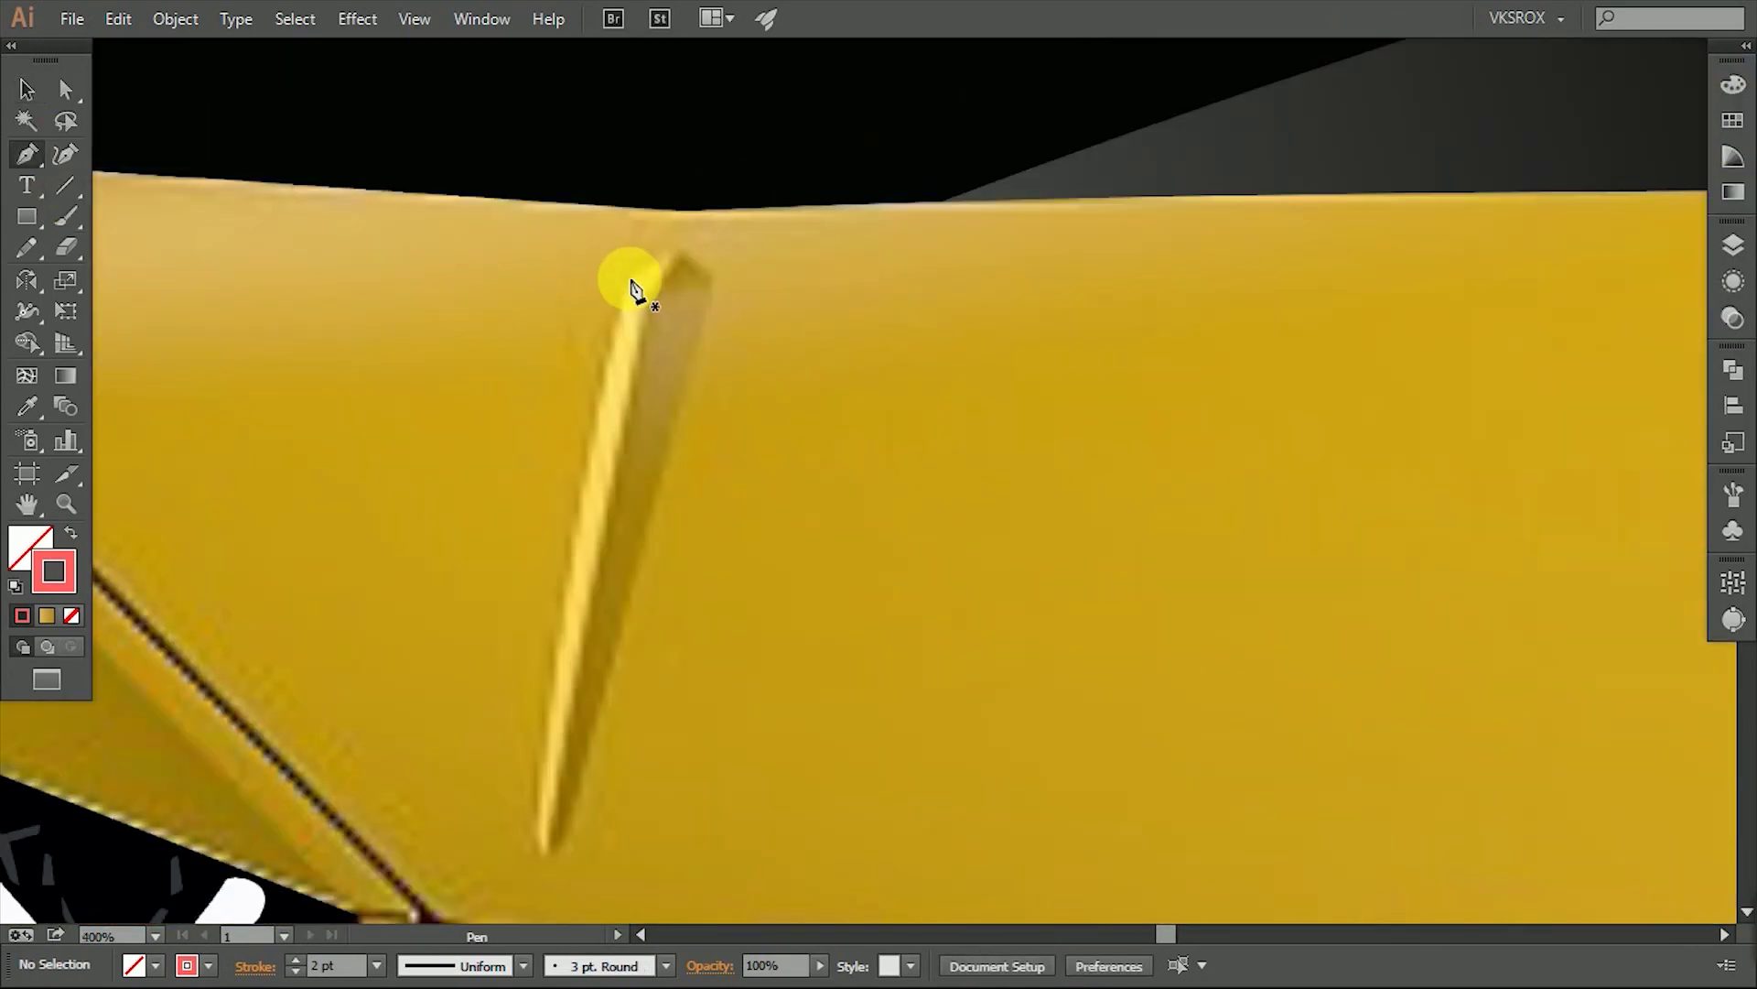
pyautogui.click(630, 276)
pyautogui.click(671, 242)
pyautogui.click(712, 273)
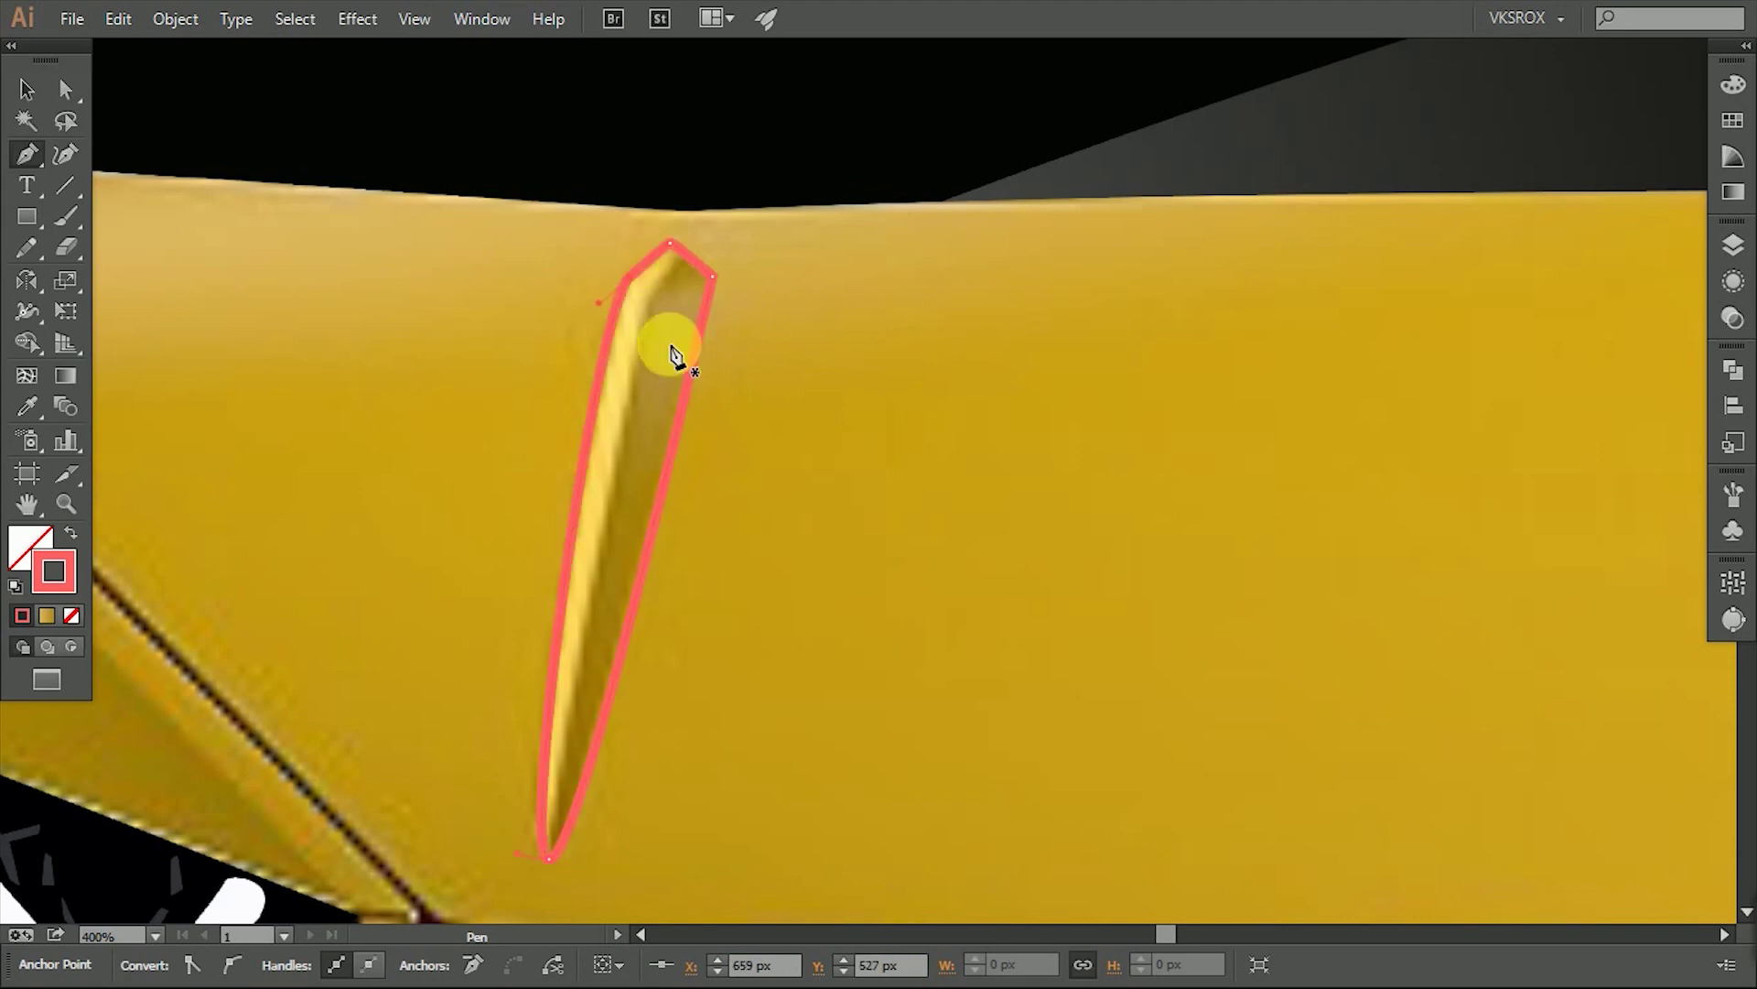
pyautogui.scroll(-3, 581, 665)
pyautogui.scroll(4, 568, 815)
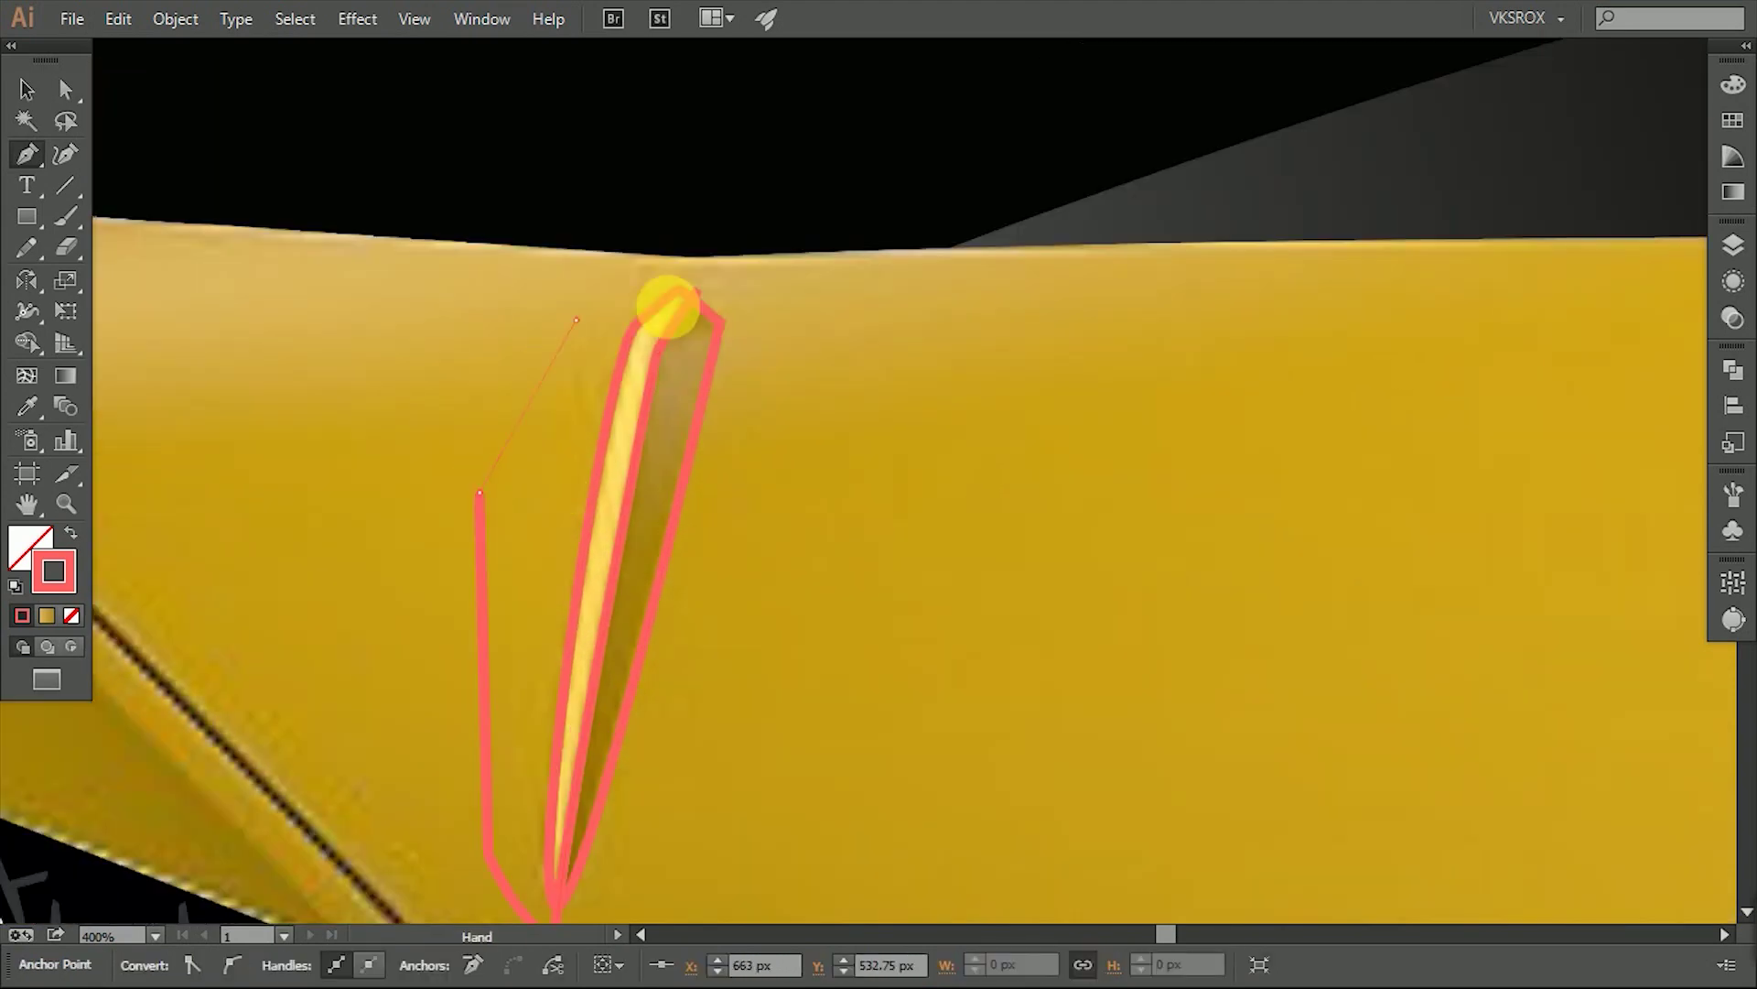
pyautogui.hotkey('ctrl', 'shift', 'F9')
pyautogui.click(486, 588)
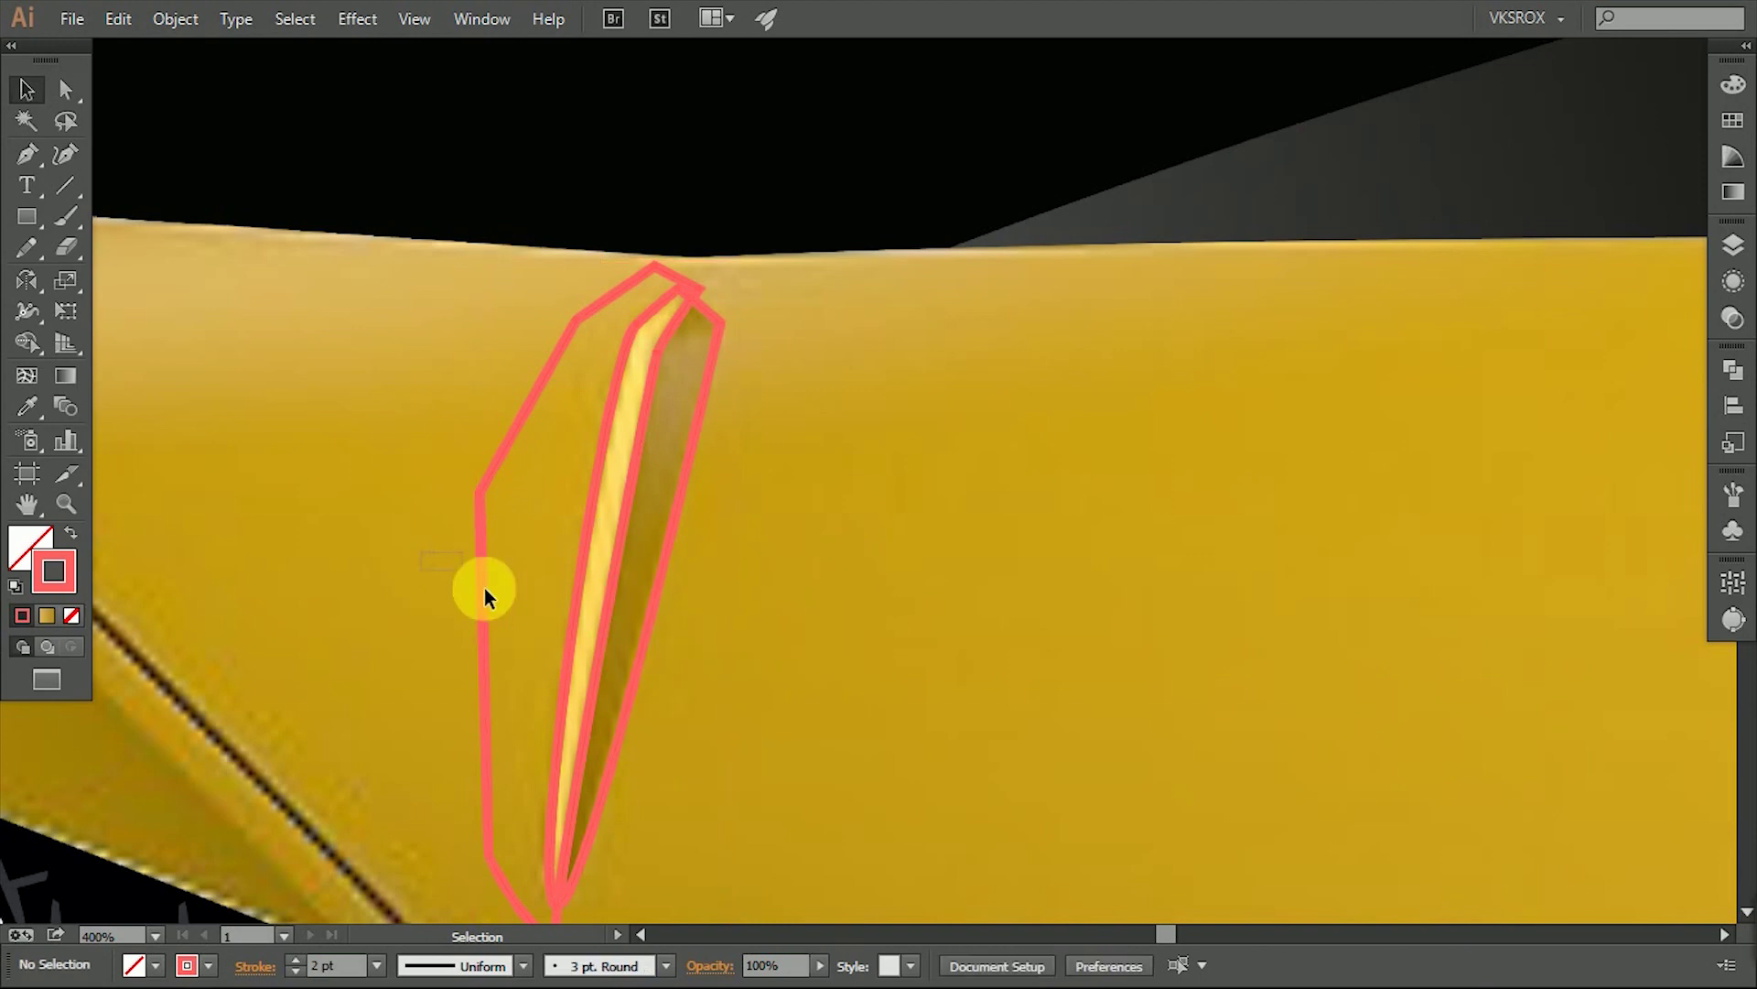
pyautogui.click(267, 380)
pyautogui.click(659, 498)
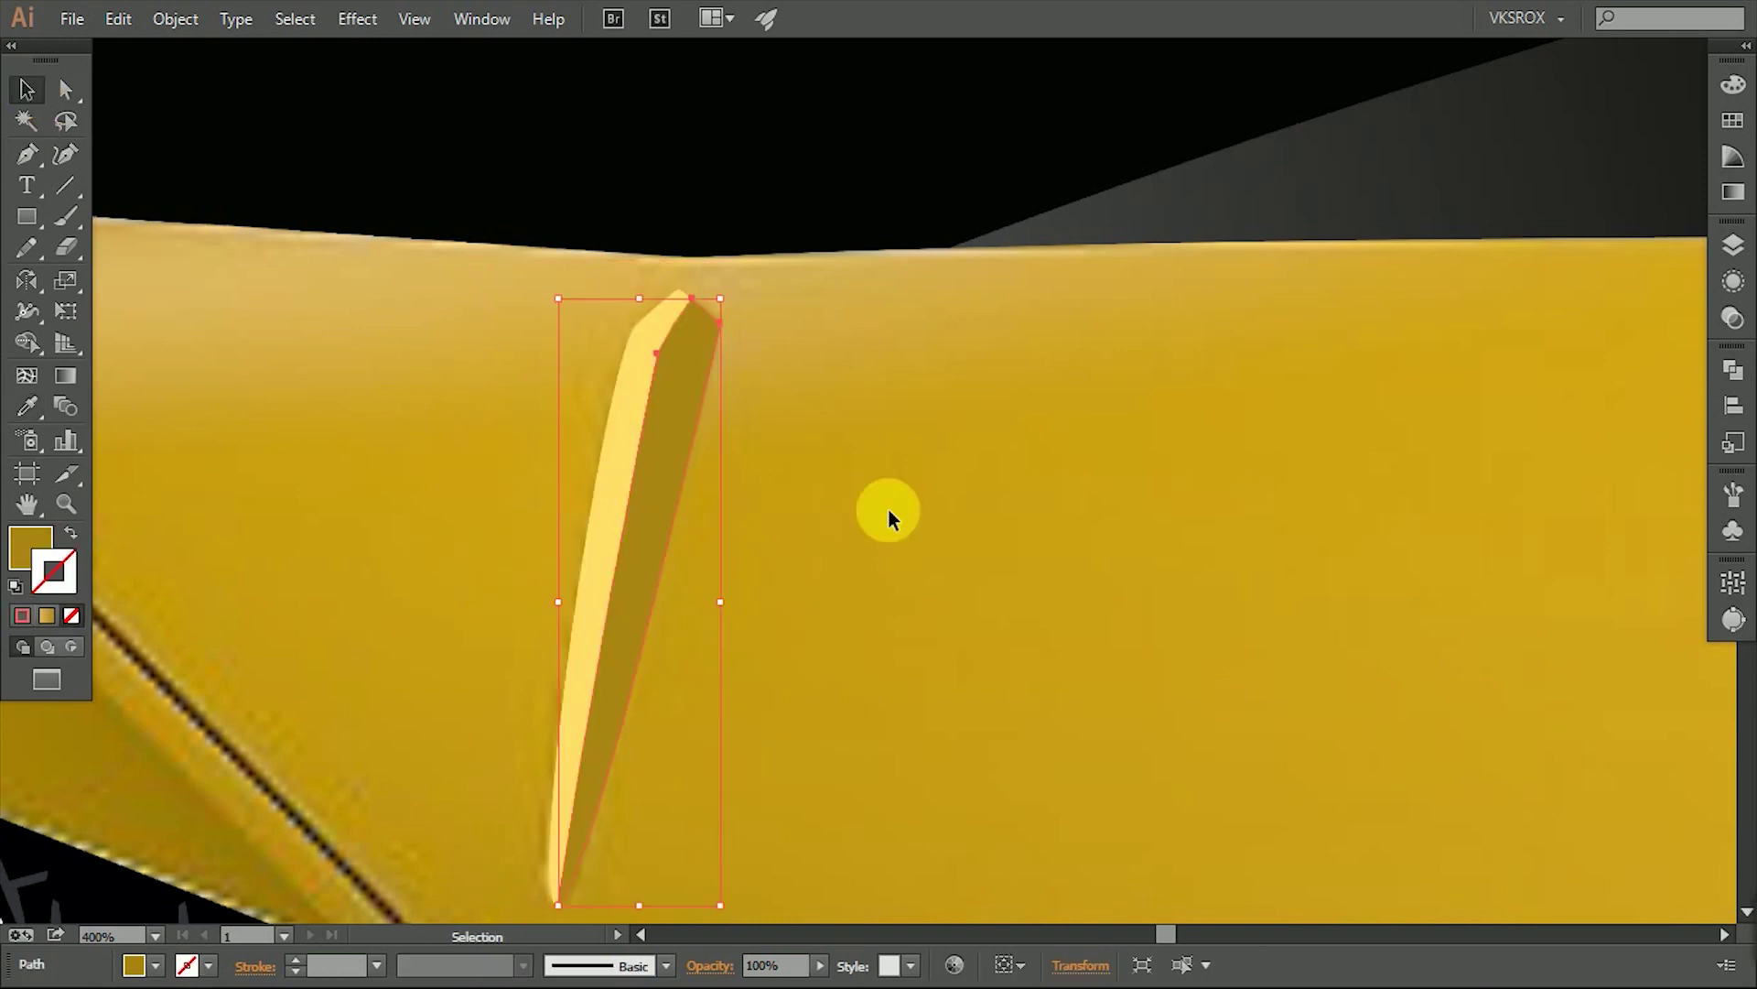
# Trace the right hood vent's outline with the Pen.
pyautogui.moveTo(891, 509); pyautogui.dragTo(815, 650)
pyautogui.press('p')
pyautogui.click(728, 188)
pyautogui.moveTo(973, 674); pyautogui.dragTo(960, 728)
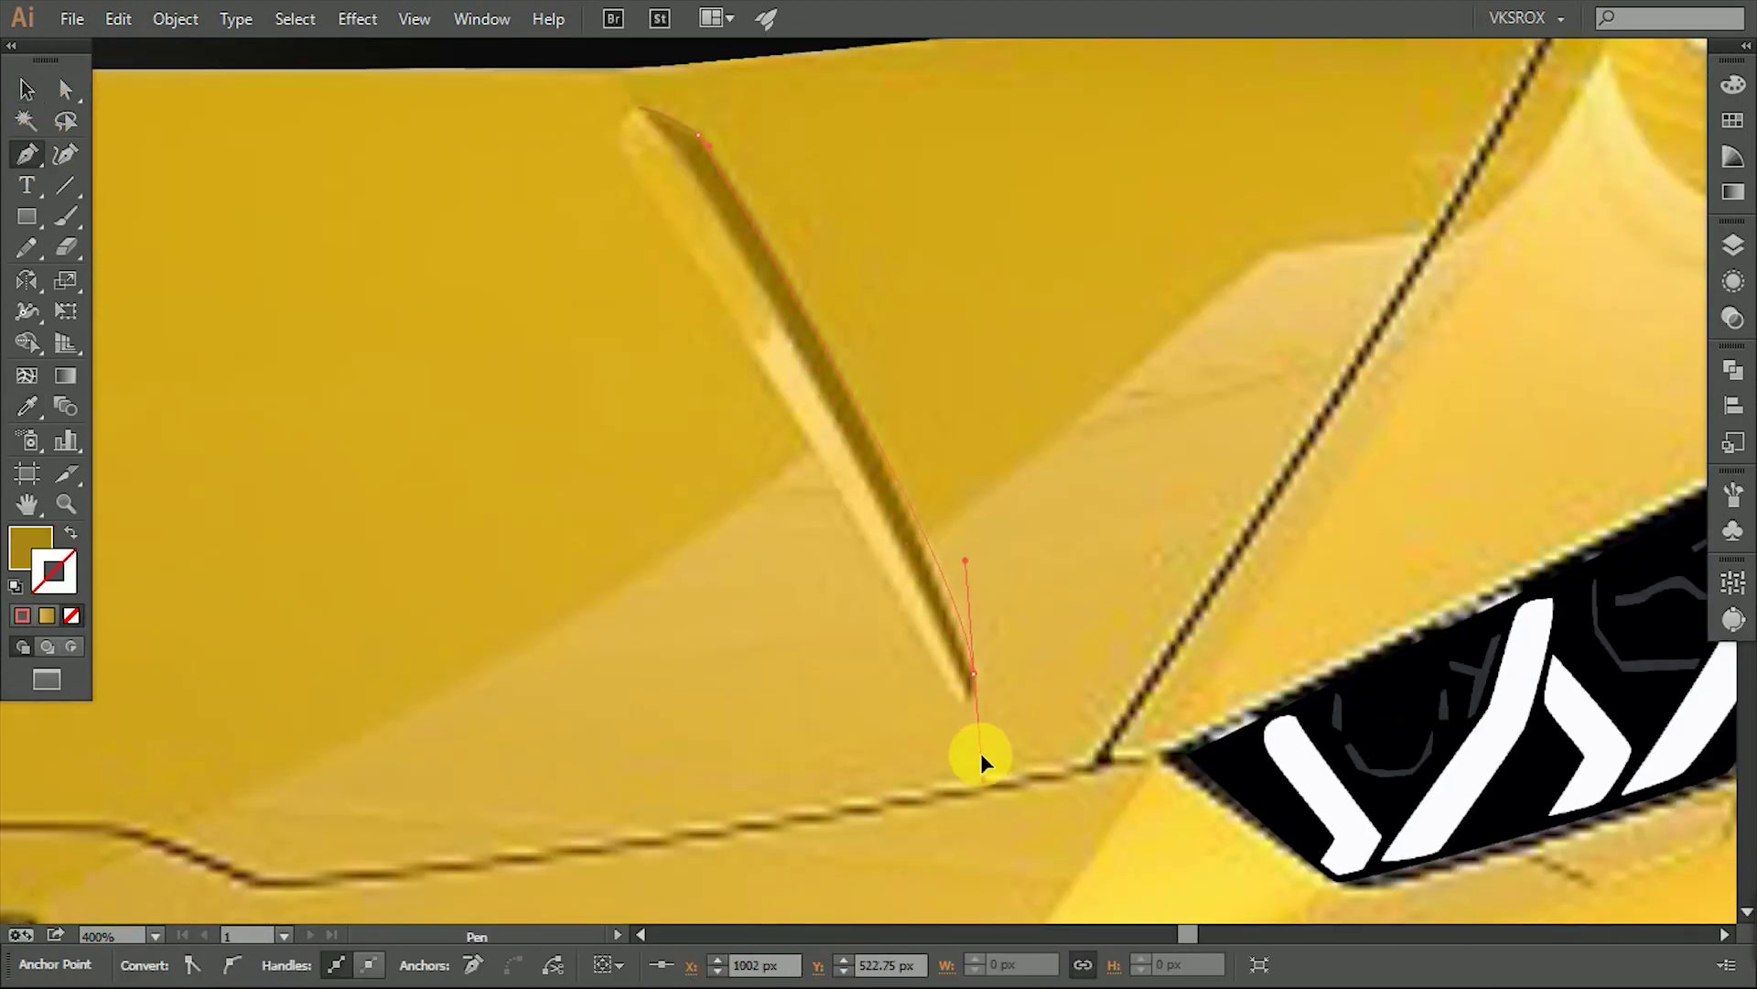
pyautogui.click(637, 107)
pyautogui.hotkey('shift', 'x')
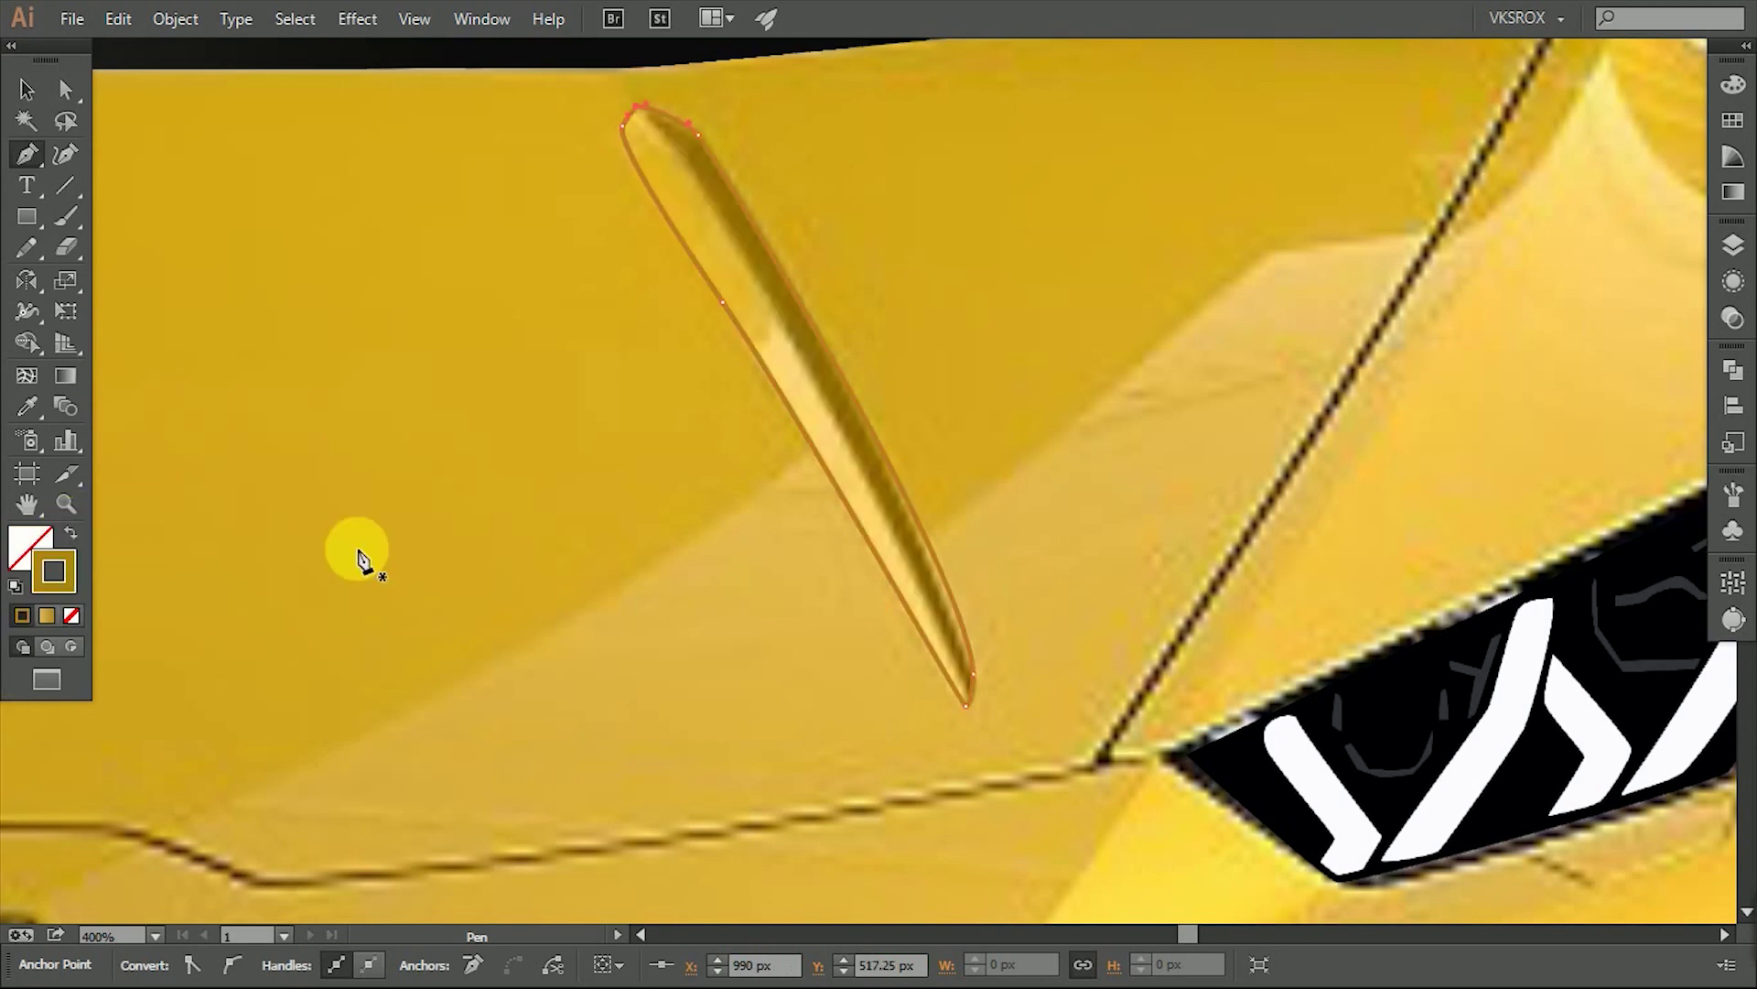
pyautogui.press('p')
pyautogui.click(616, 97)
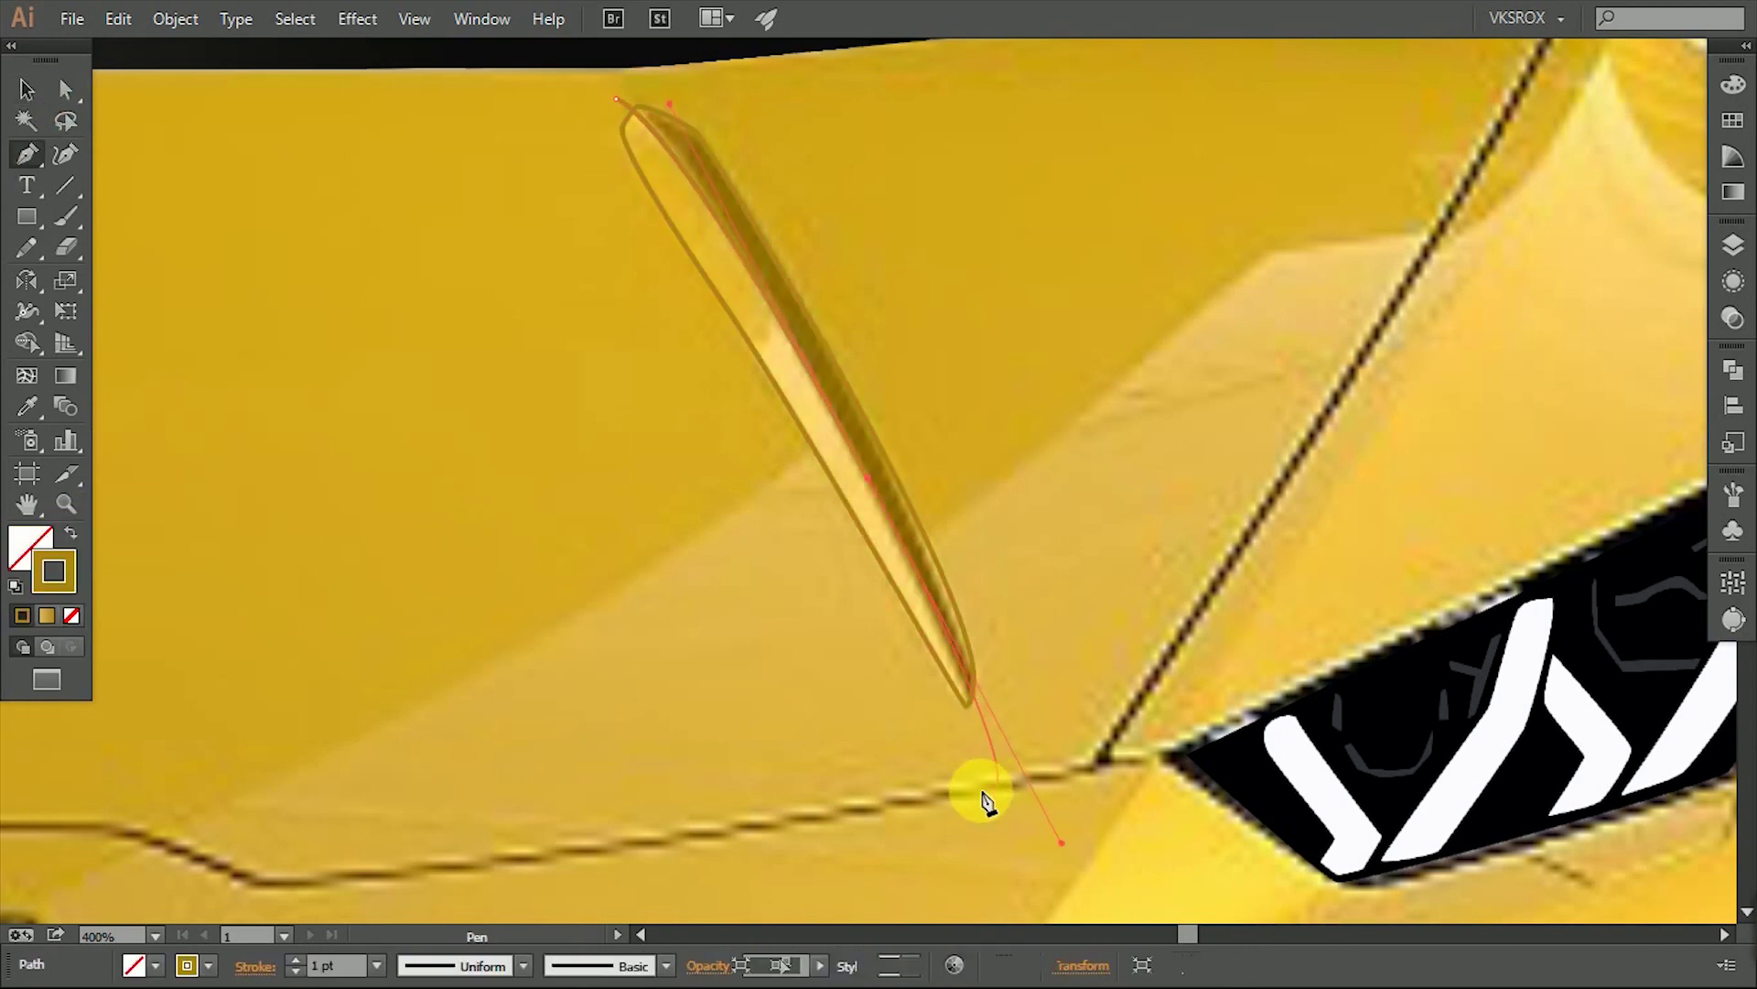
pyautogui.press('v')
pyautogui.click(1032, 306)
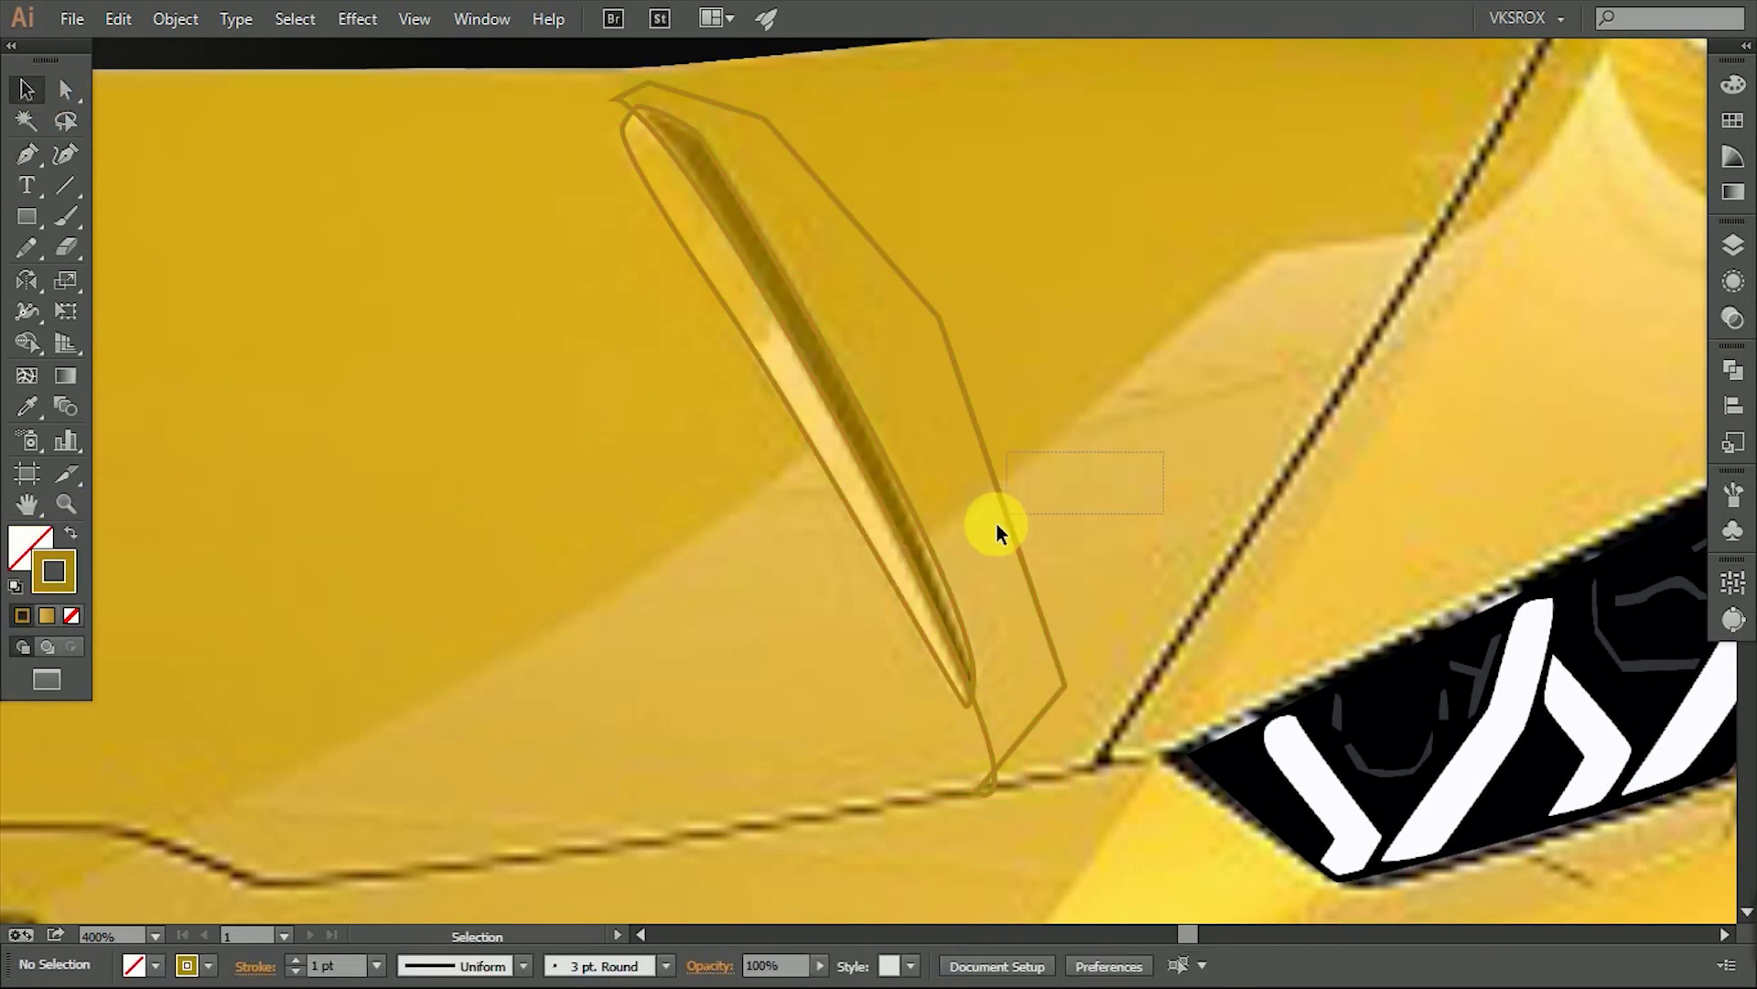
pyautogui.hotkey('ctrl', '-')
pyautogui.hotkey('ctrl', '-')
# Copy the left vent's gold fill onto the right vent with the Eyedropper.
pyautogui.click(1335, 393)
pyautogui.press('i')
pyautogui.click(414, 432)
pyautogui.press('v')
pyautogui.click(1222, 604)
pyautogui.moveTo(1223, 604); pyautogui.dragTo(1412, 678)
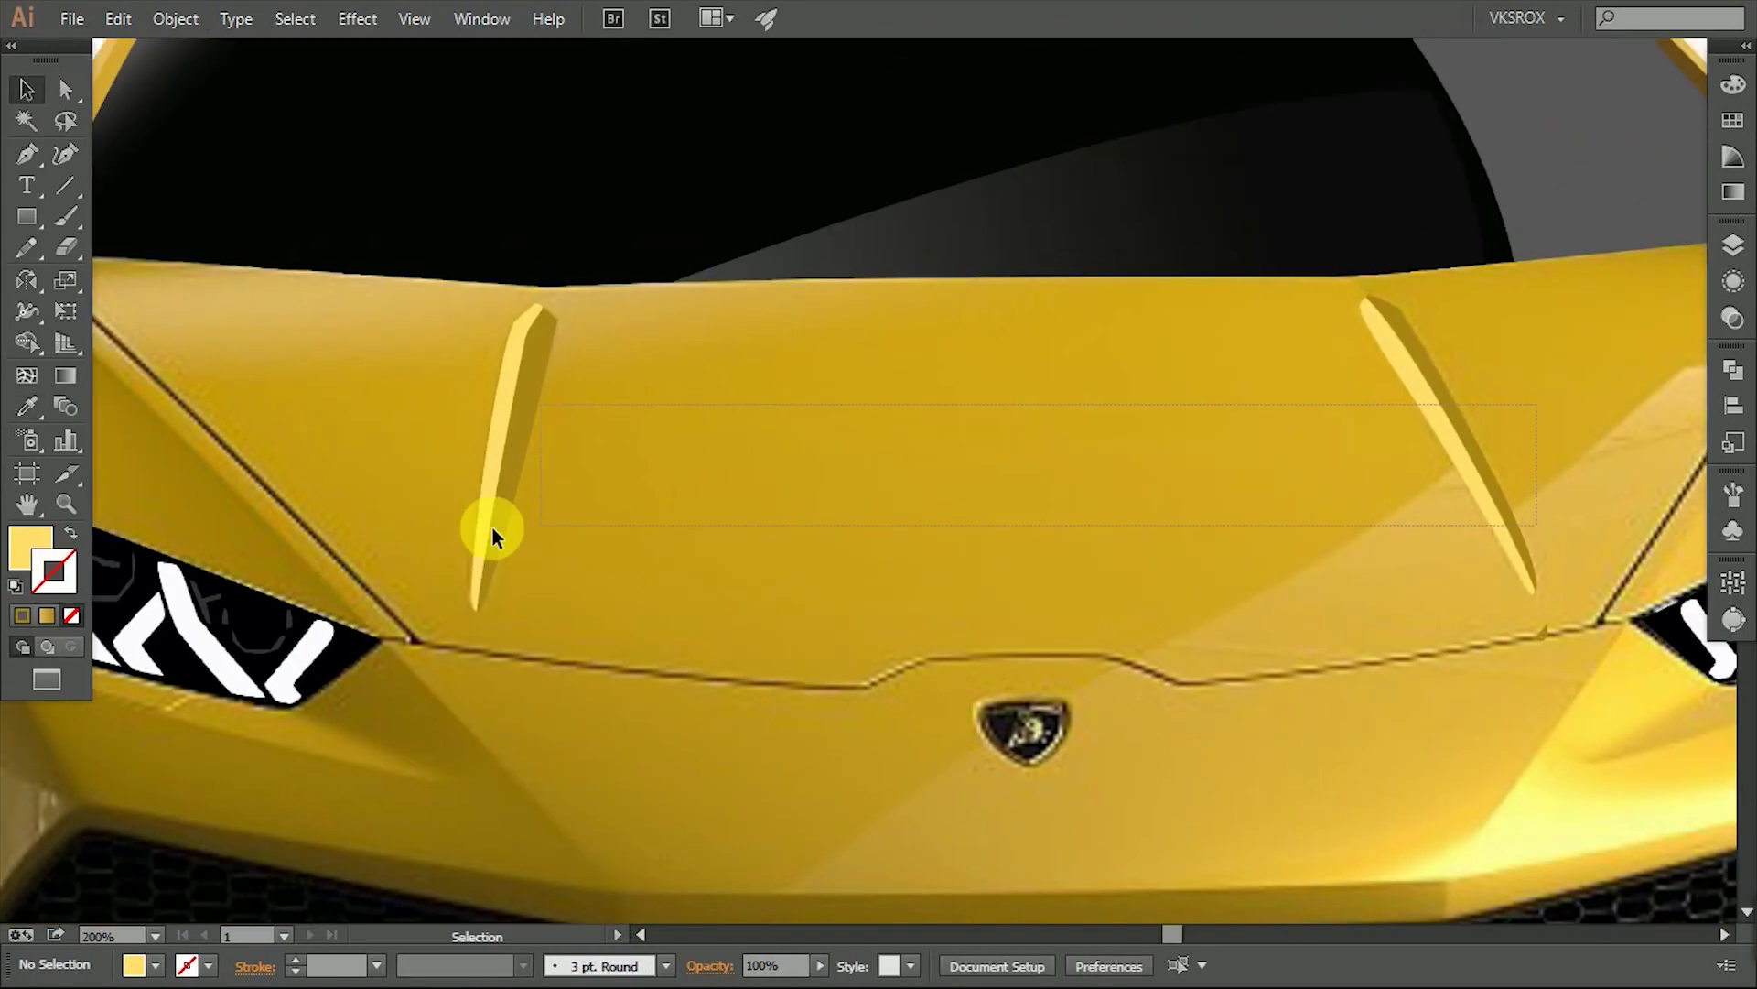
# Draw a small closed shape beside the left windshield pillar above the mirror.
pyautogui.hscroll(-8, 596, 783)
pyautogui.scroll(-3, 931, 633)
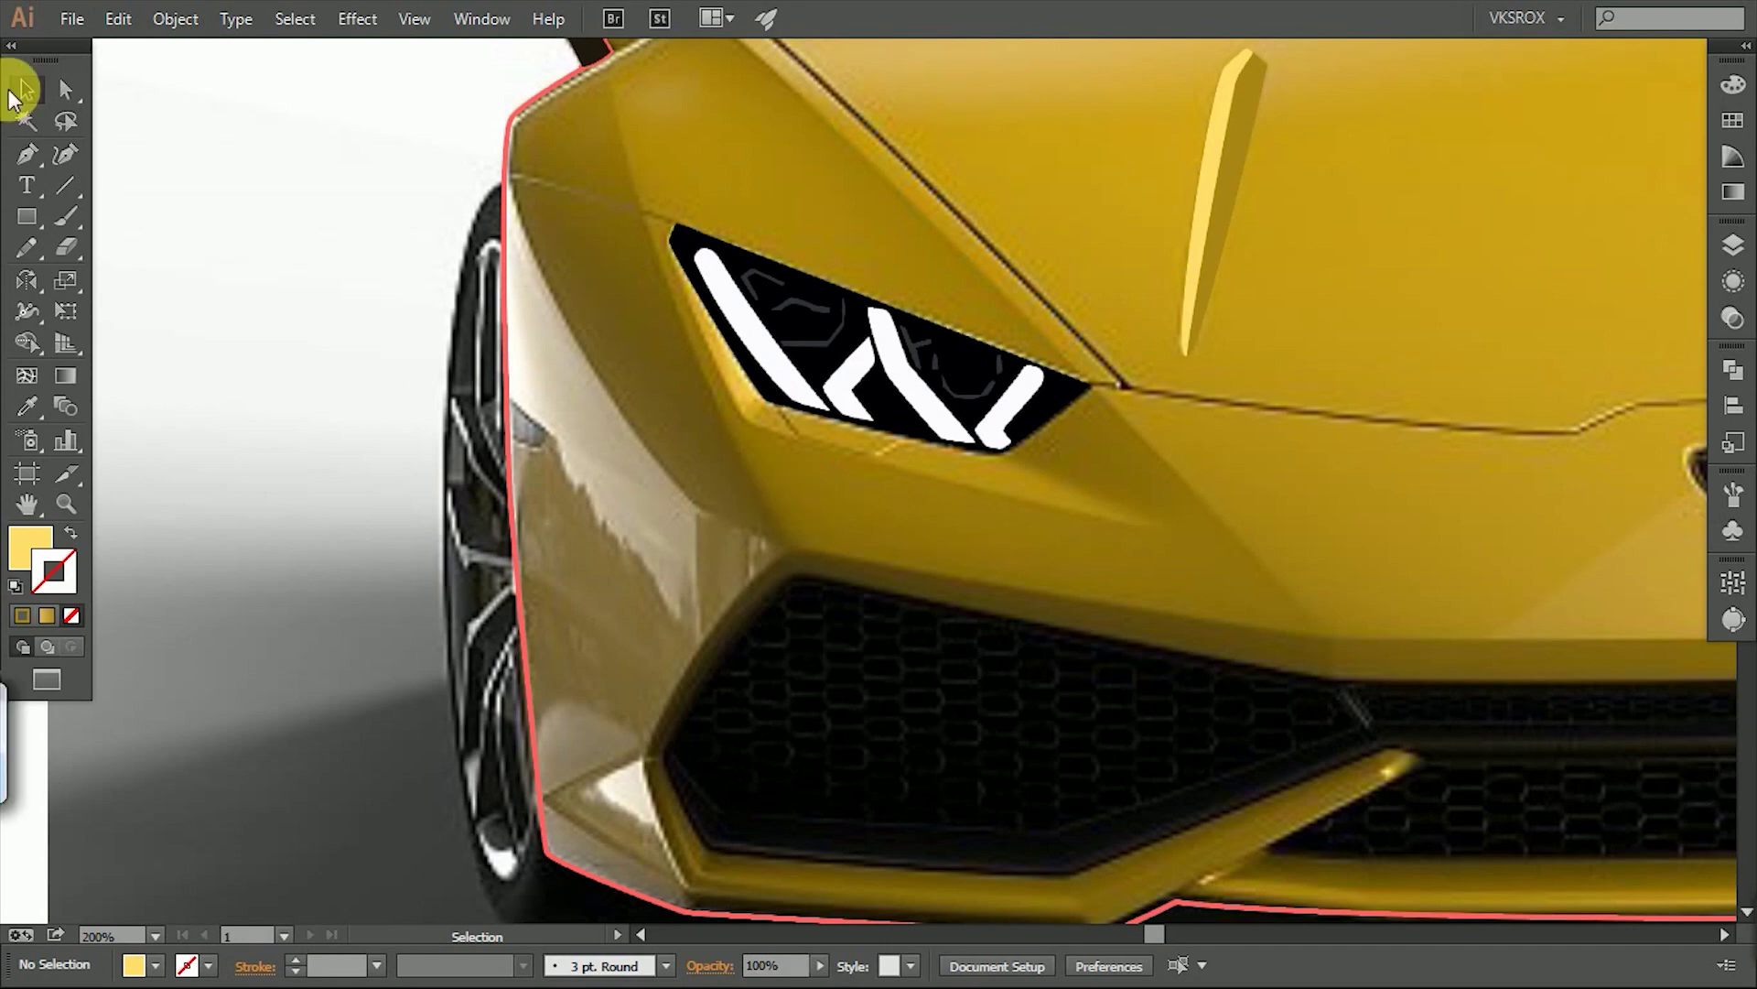
pyautogui.hscroll(12, 839, 753)
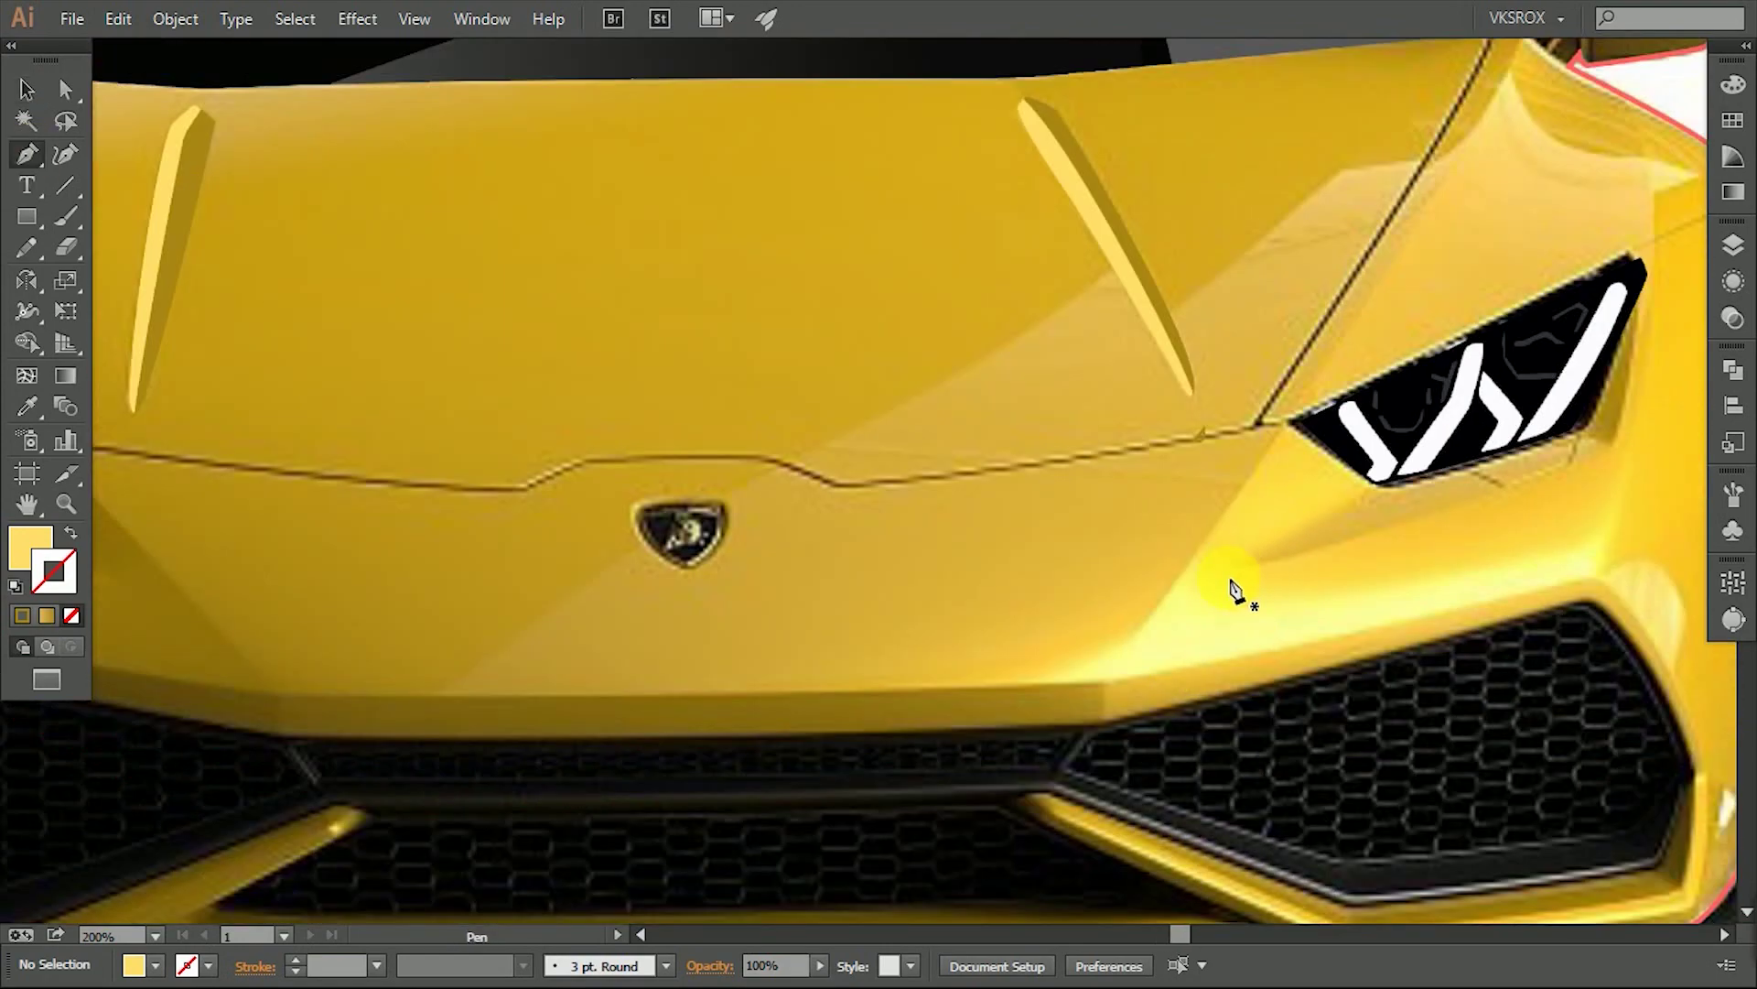
pyautogui.scroll(1, 1231, 583)
pyautogui.hscroll(-4, 1092, 511)
pyautogui.hscroll(4, 1485, 561)
pyautogui.scroll(1, 1629, 452)
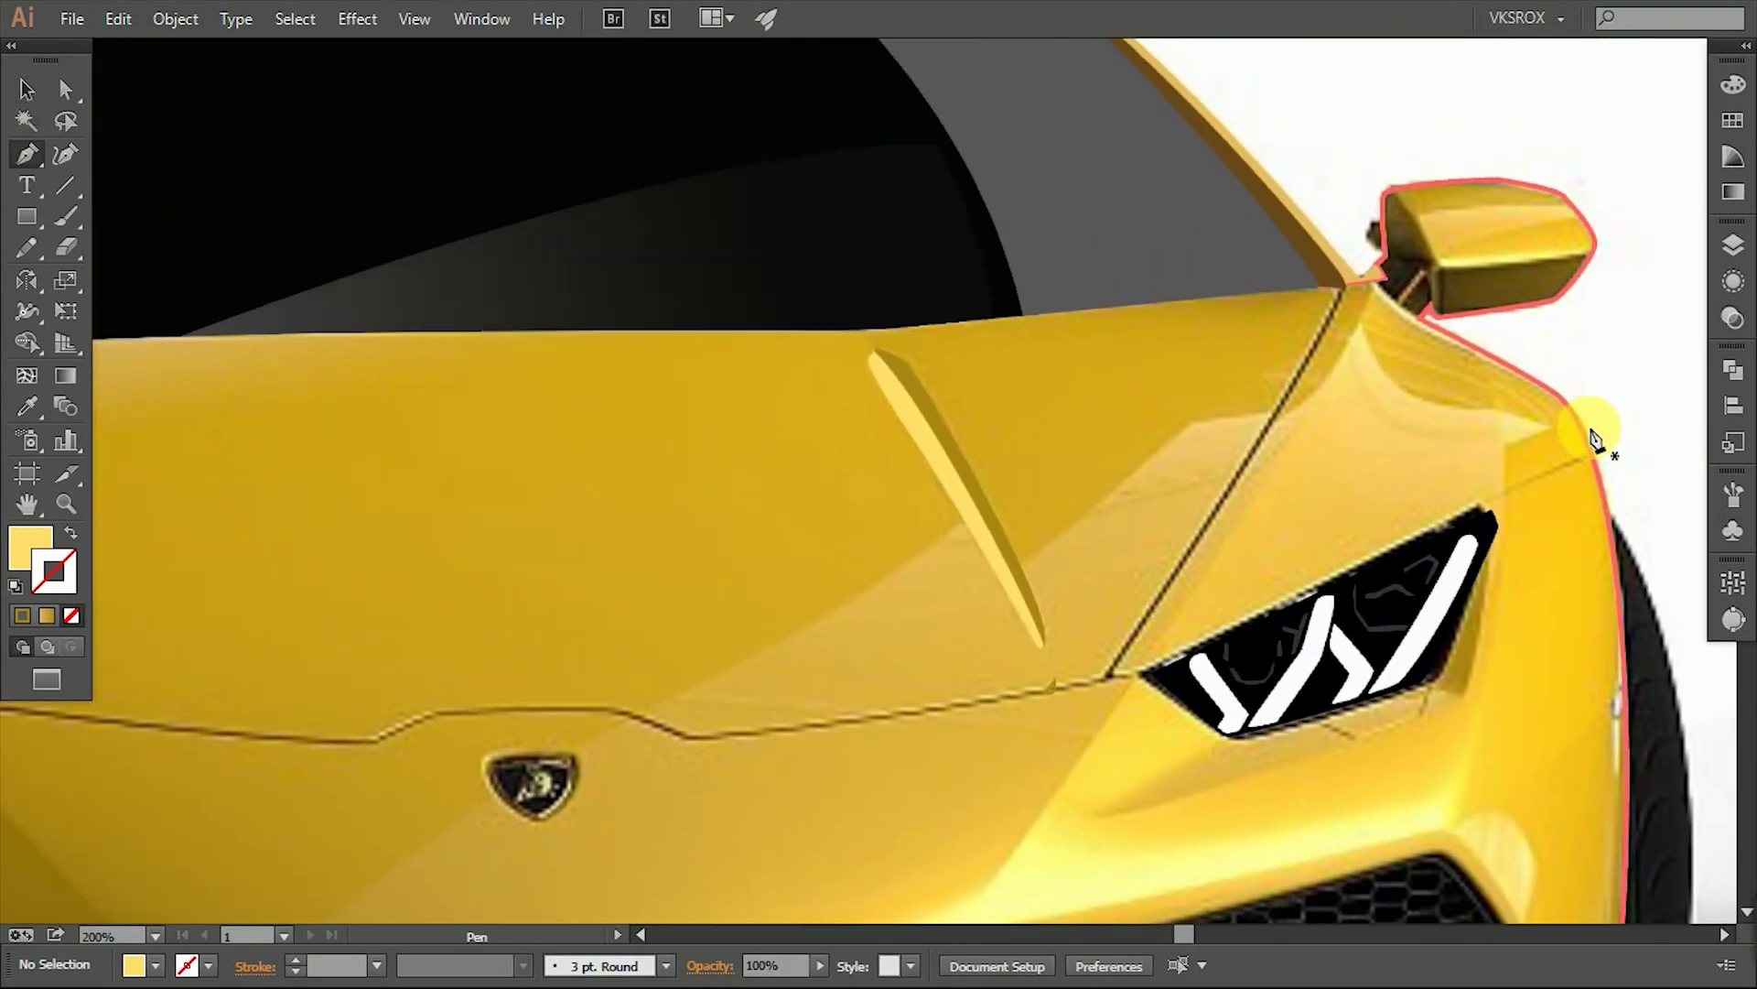
pyautogui.hscroll(-12, 967, 627)
pyautogui.scroll(3, 967, 627)
pyautogui.moveTo(813, 344); pyautogui.dragTo(901, 389)
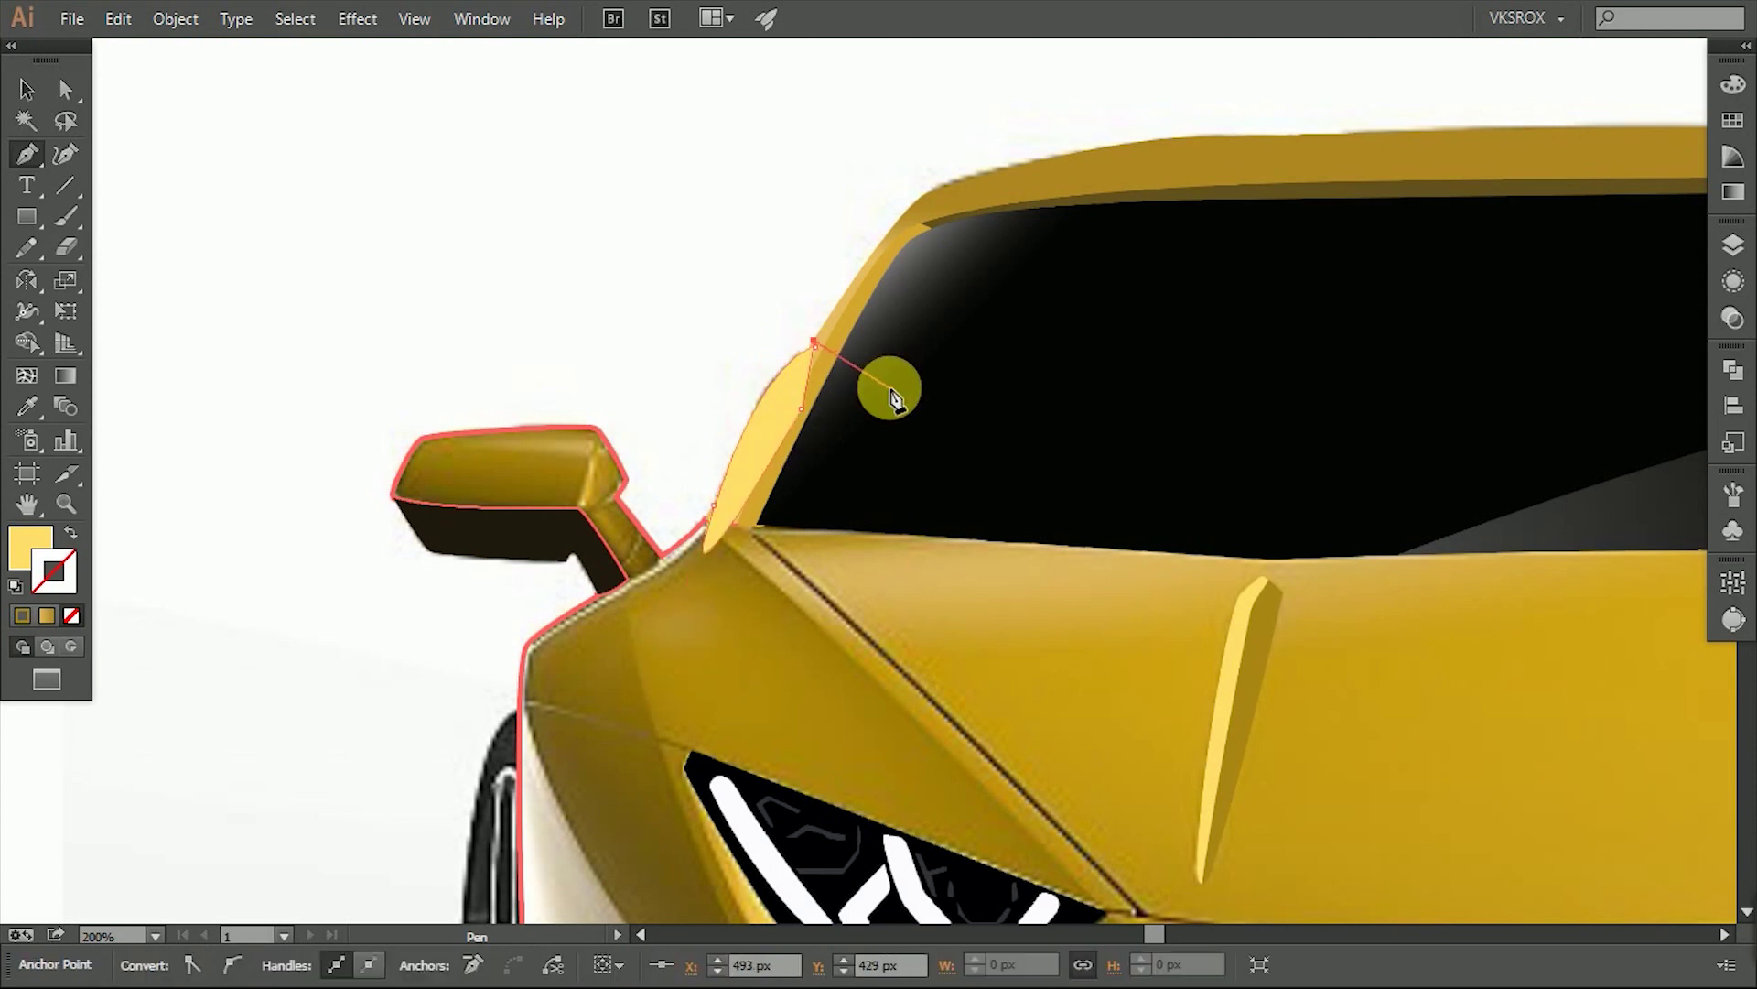
# Fill the new pillar shadow shape with black.
pyautogui.click(1544, 517)
pyautogui.click(26, 89)
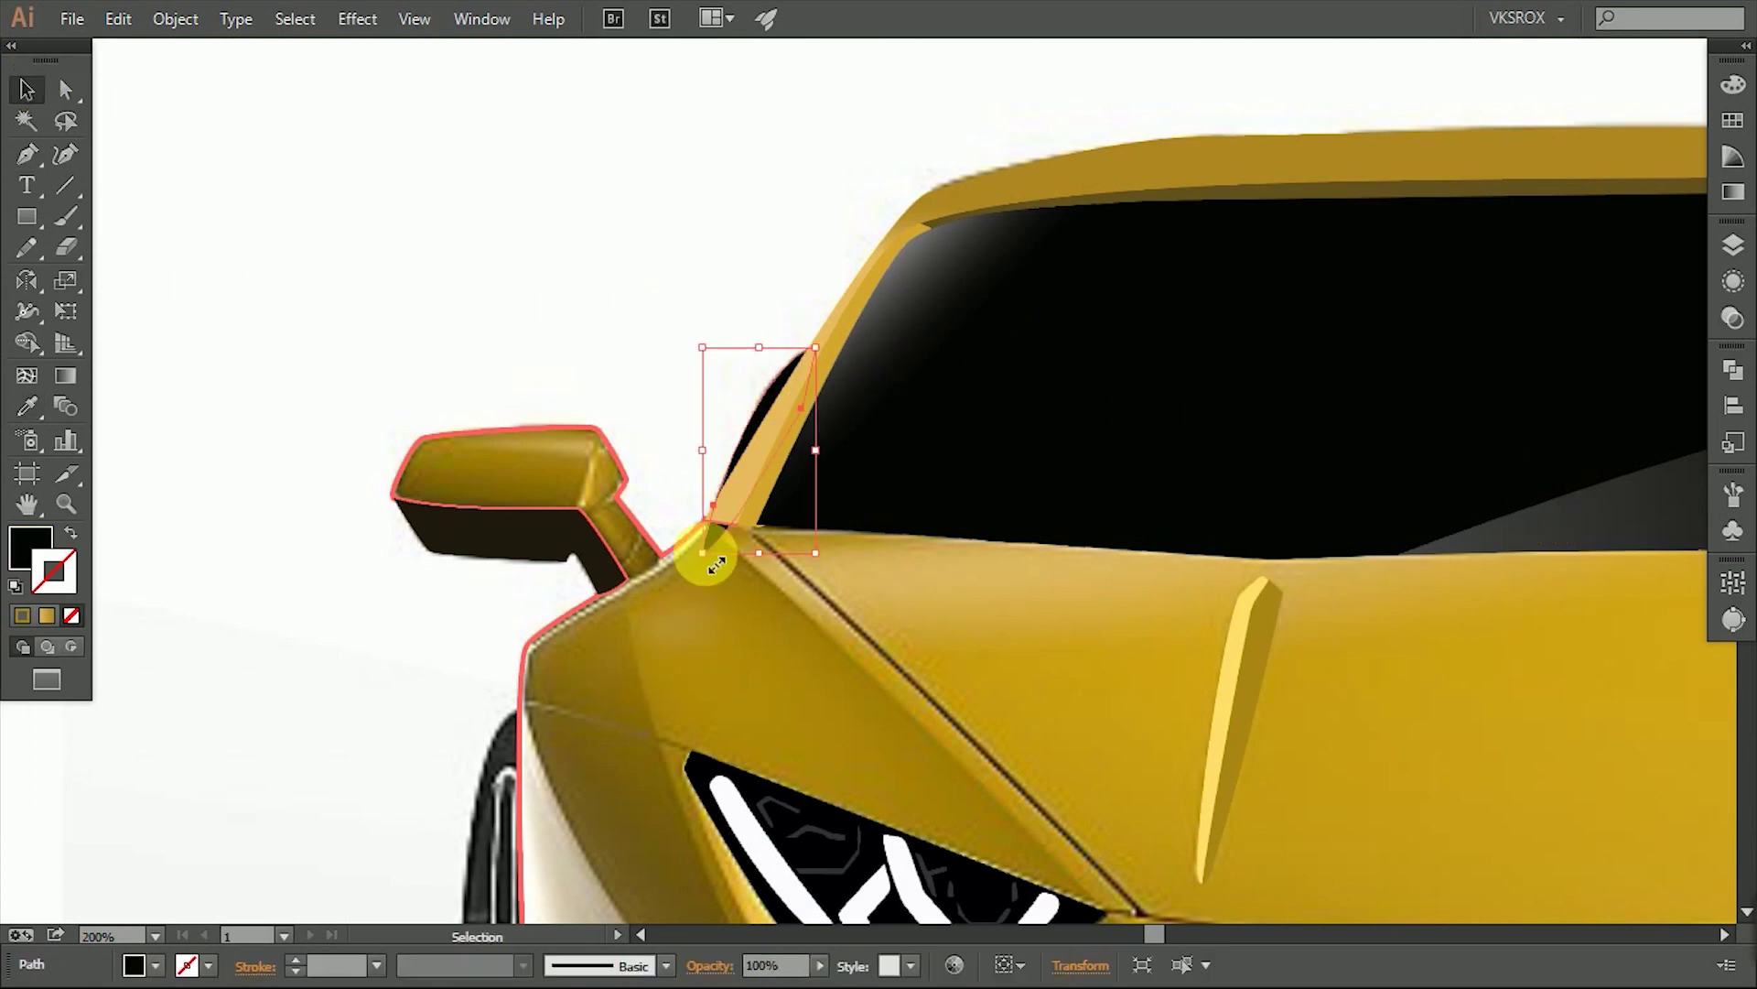
pyautogui.scroll(-1, 893, 525)
pyautogui.hscroll(1, 824, 494)
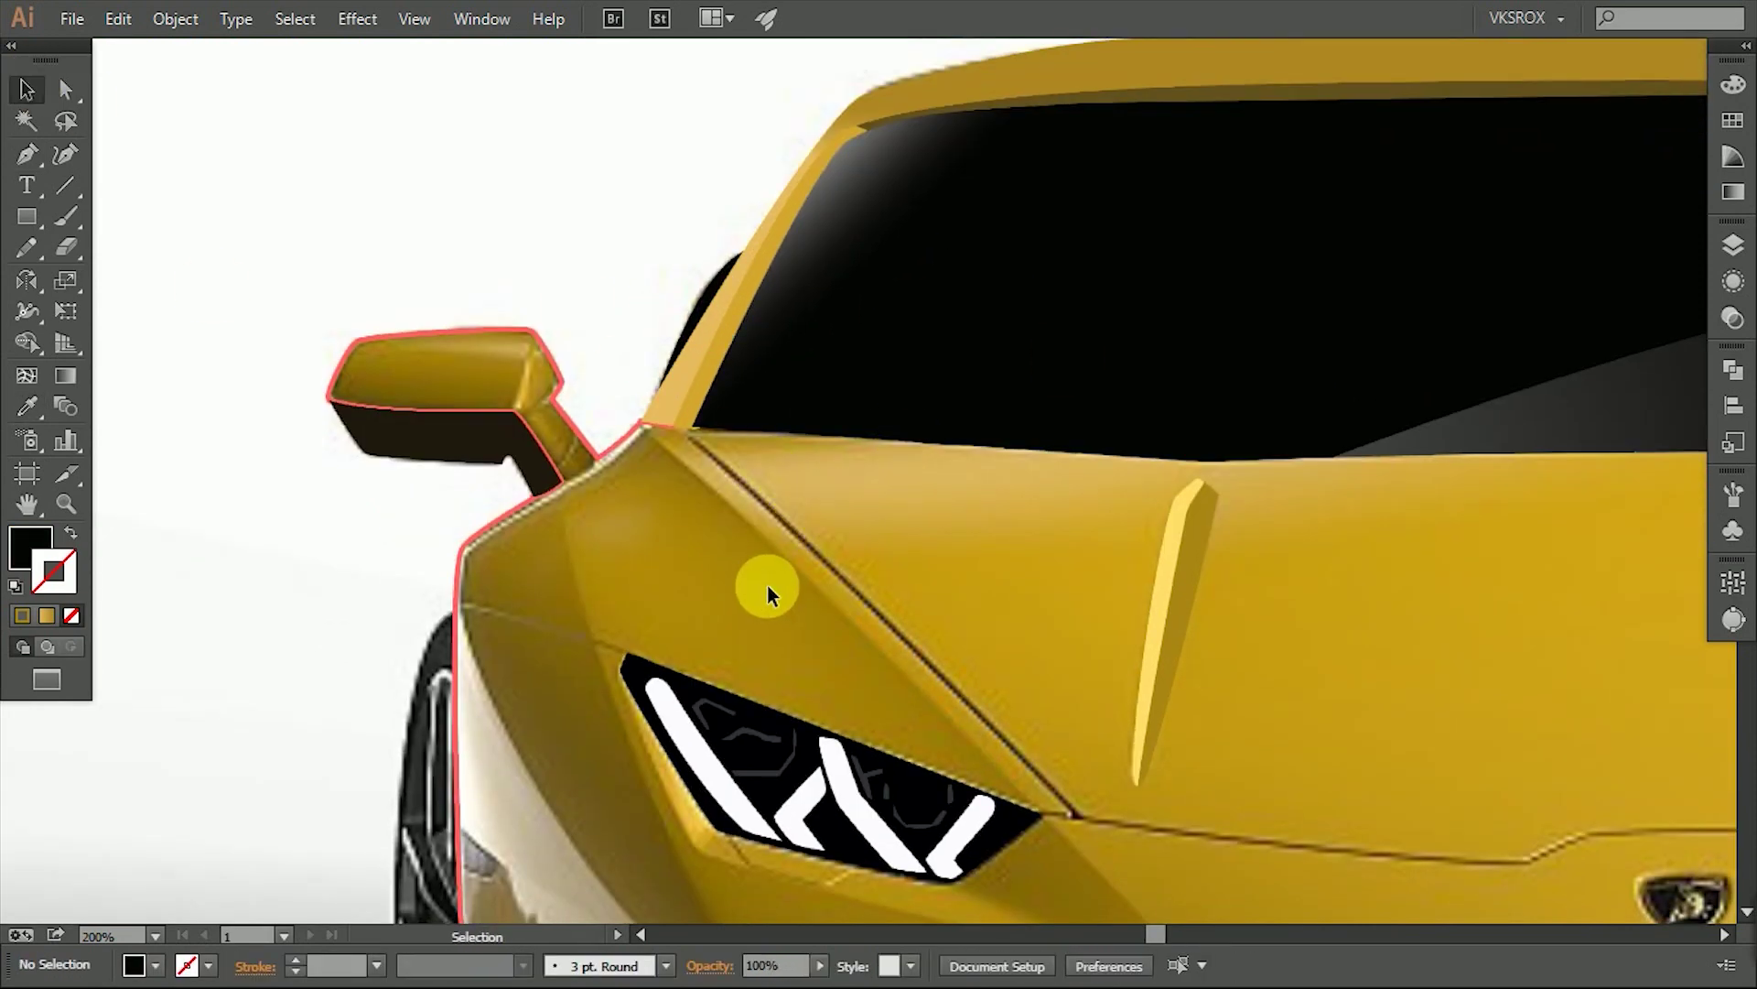
pyautogui.scroll(-2, 953, 580)
pyautogui.hscroll(2, 776, 562)
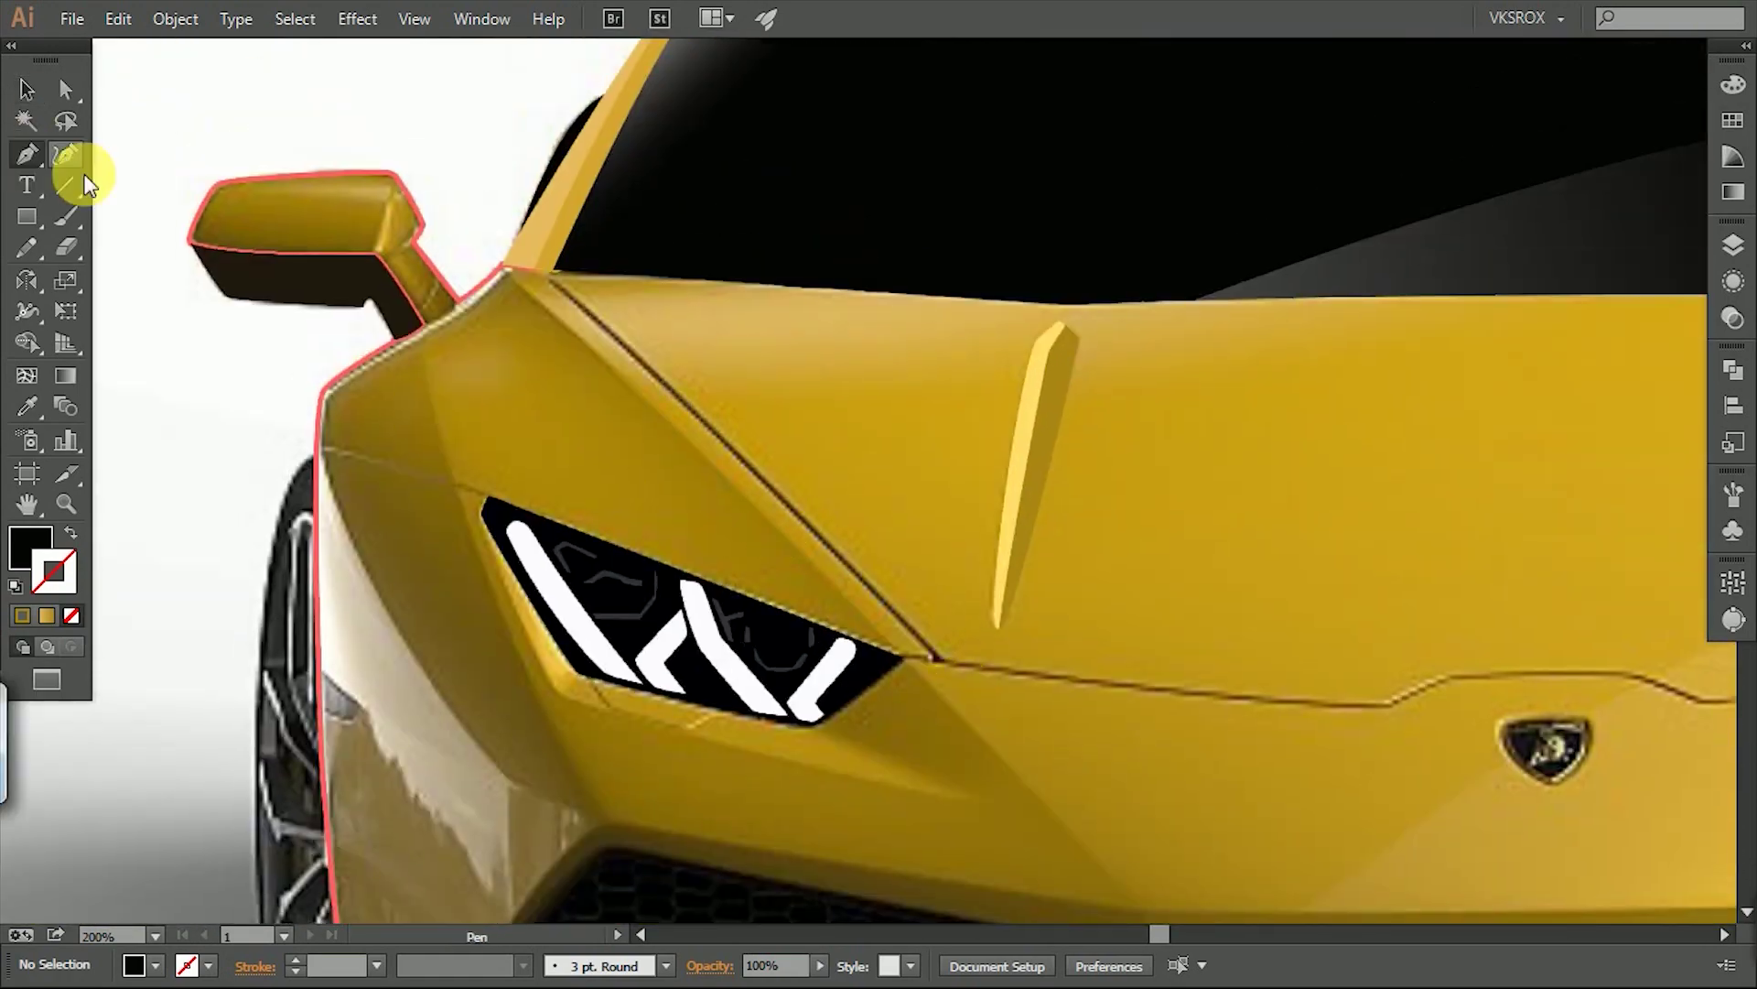
# Trace the mirror glass shape and give it the pillar's gold gradient.
pyautogui.keyDown('ctrl'); pyautogui.click(1048, 771); pyautogui.keyUp('ctrl')
pyautogui.scroll(2, 600, 431)
pyautogui.hscroll(-2, 600, 431)
pyautogui.scroll(5, 897, 439)
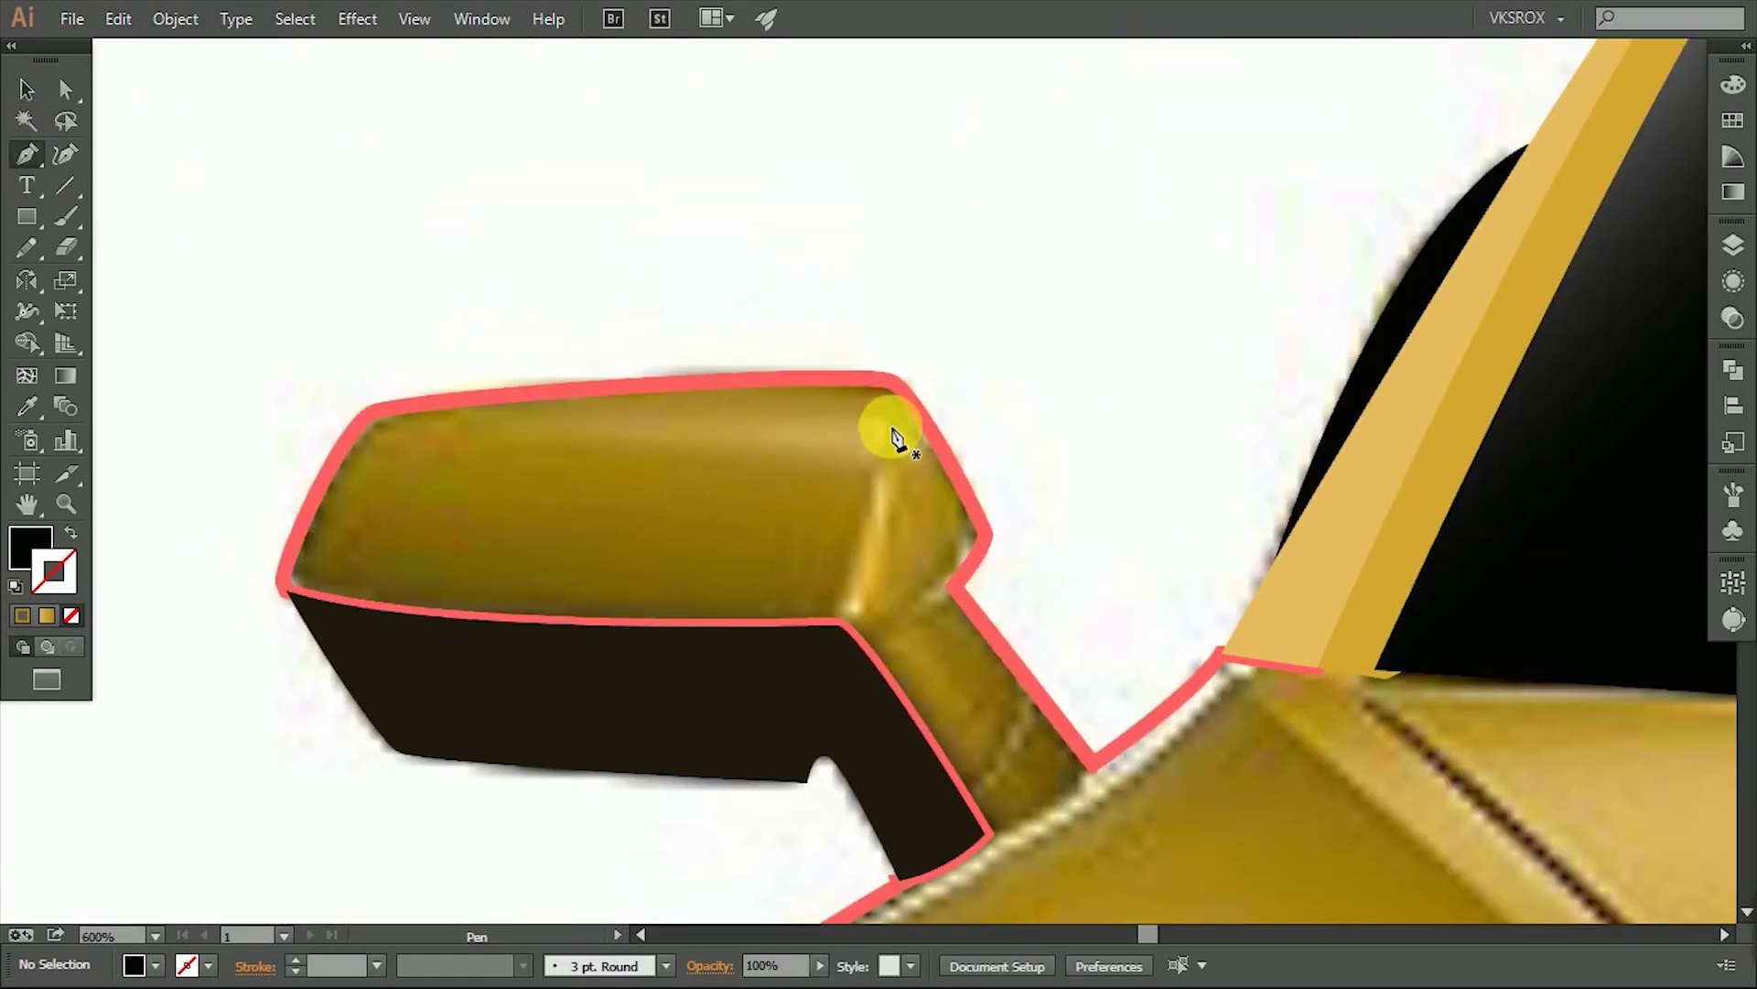
pyautogui.click(839, 611)
pyautogui.click(886, 421)
pyautogui.click(467, 452)
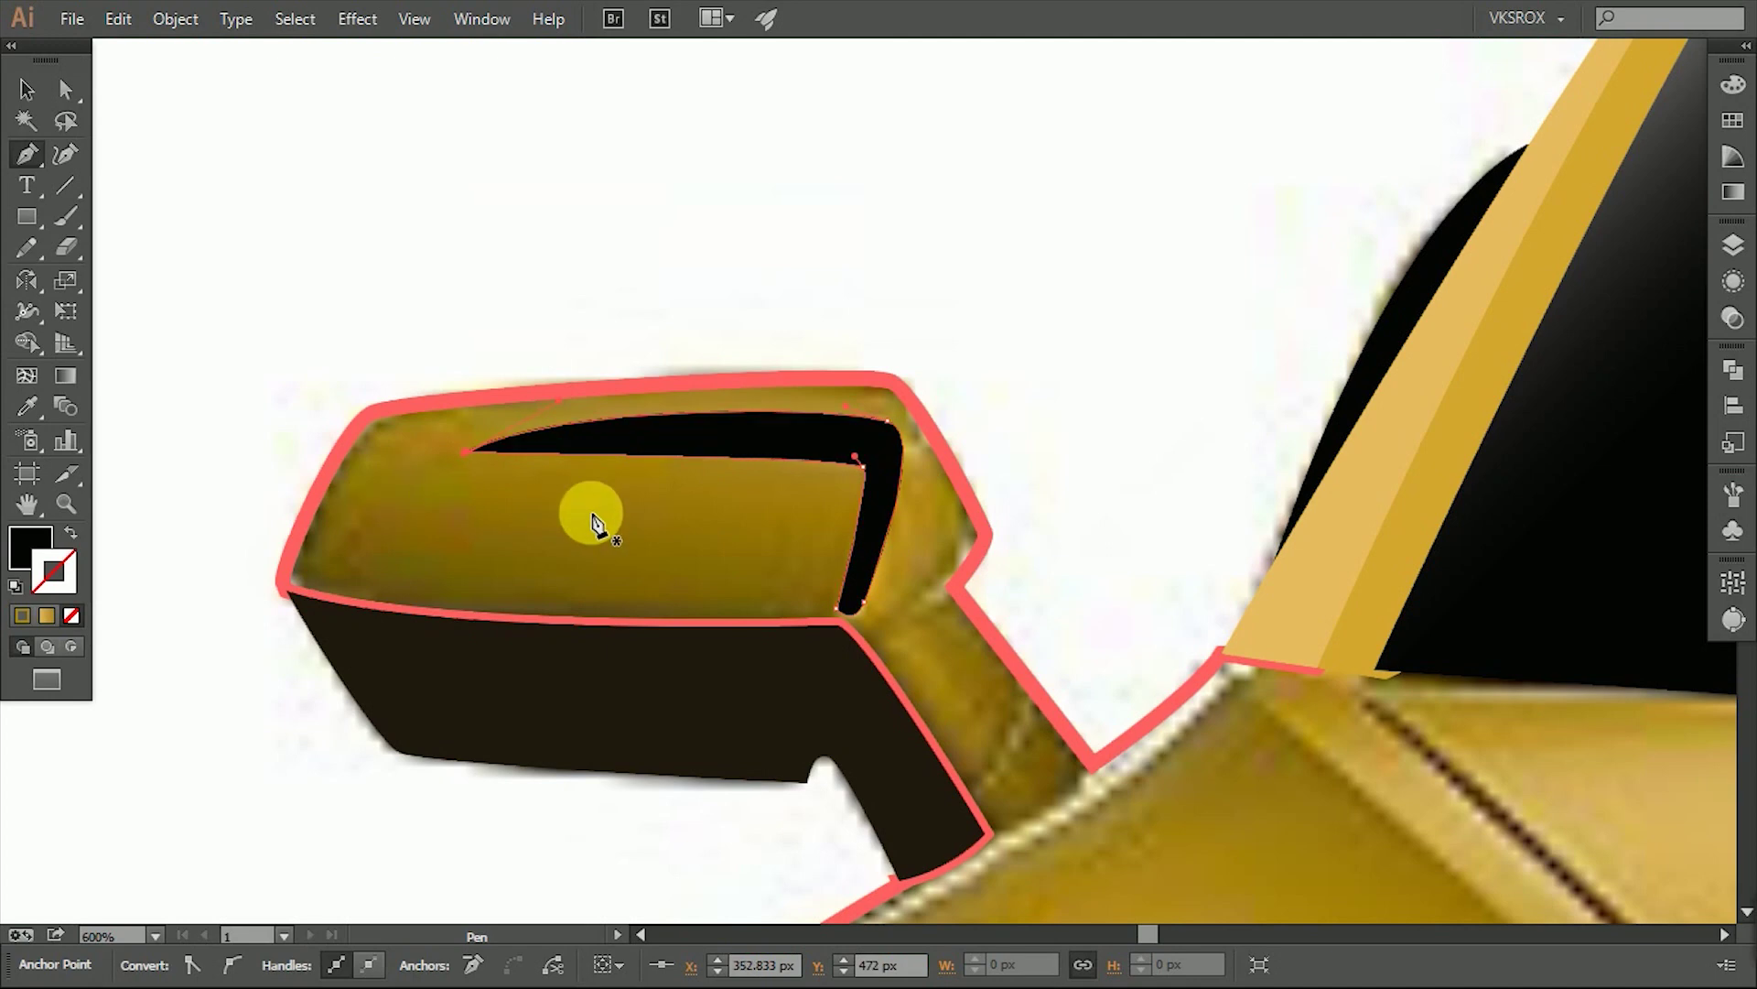
pyautogui.click(1331, 567)
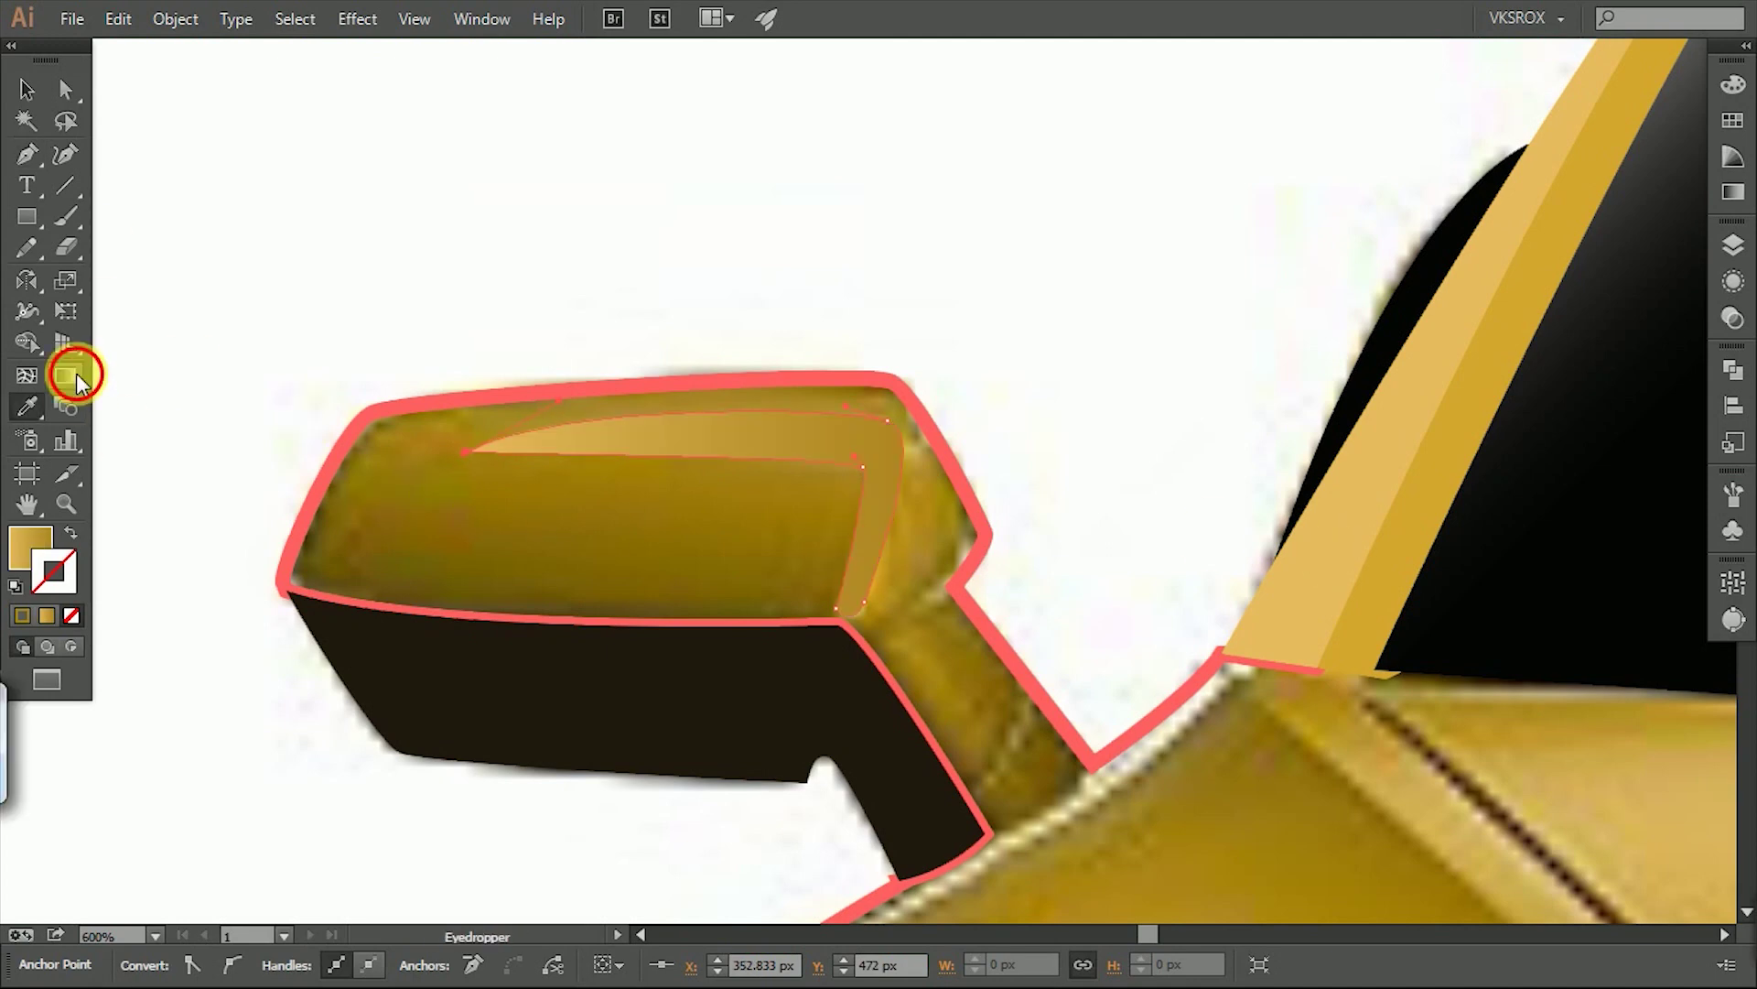
pyautogui.click(1730, 329)
pyautogui.click(1733, 245)
pyautogui.click(485, 517)
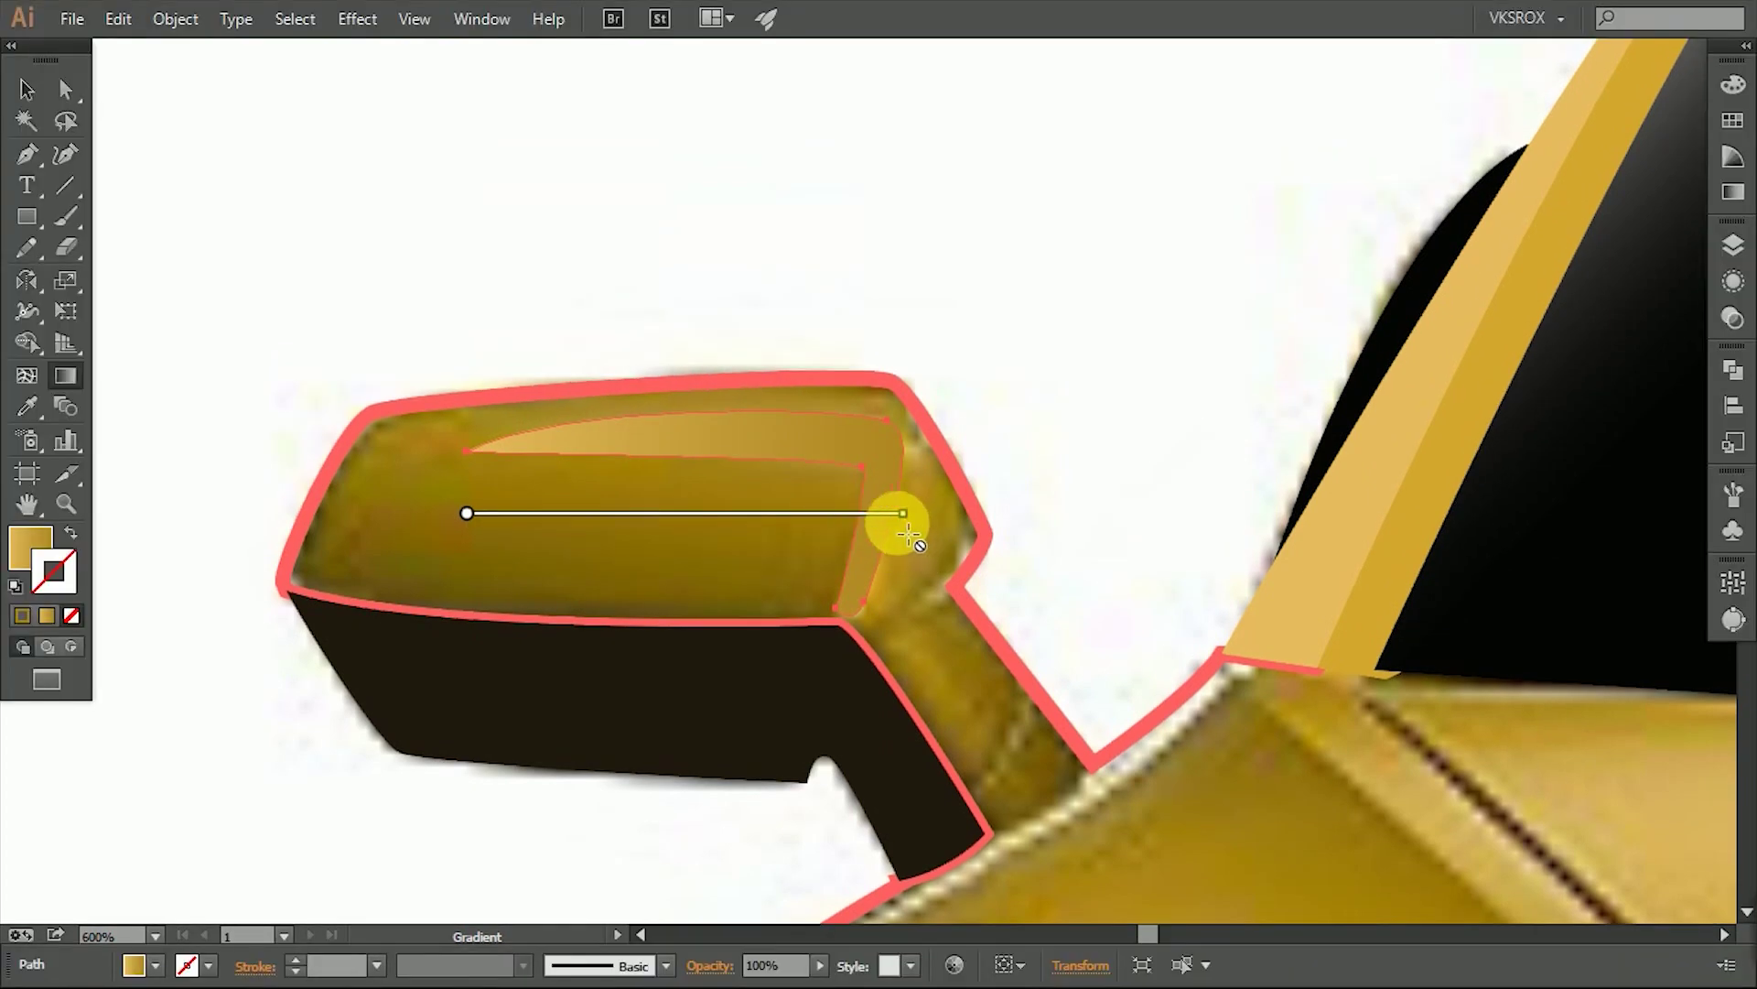
# Redraw the mirror highlight's gradient across it and set its stroke to None.
pyautogui.click(919, 528)
pyautogui.click(1733, 193)
pyautogui.press('g')
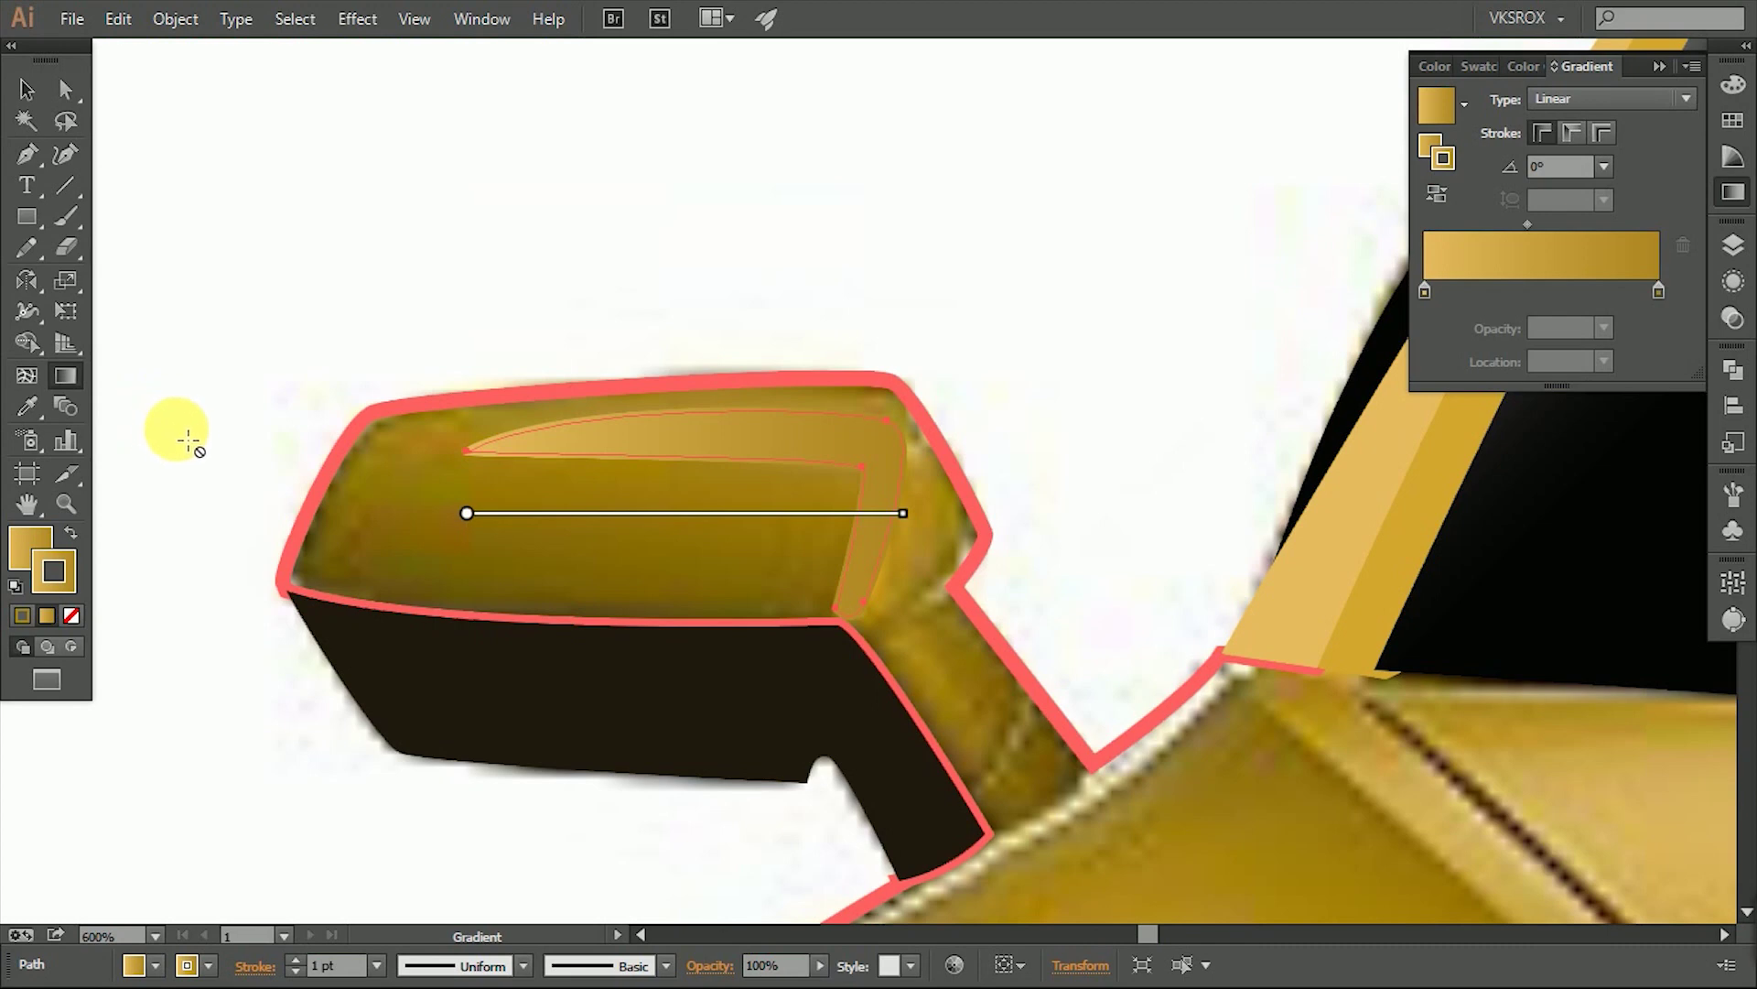
pyautogui.click(26, 89)
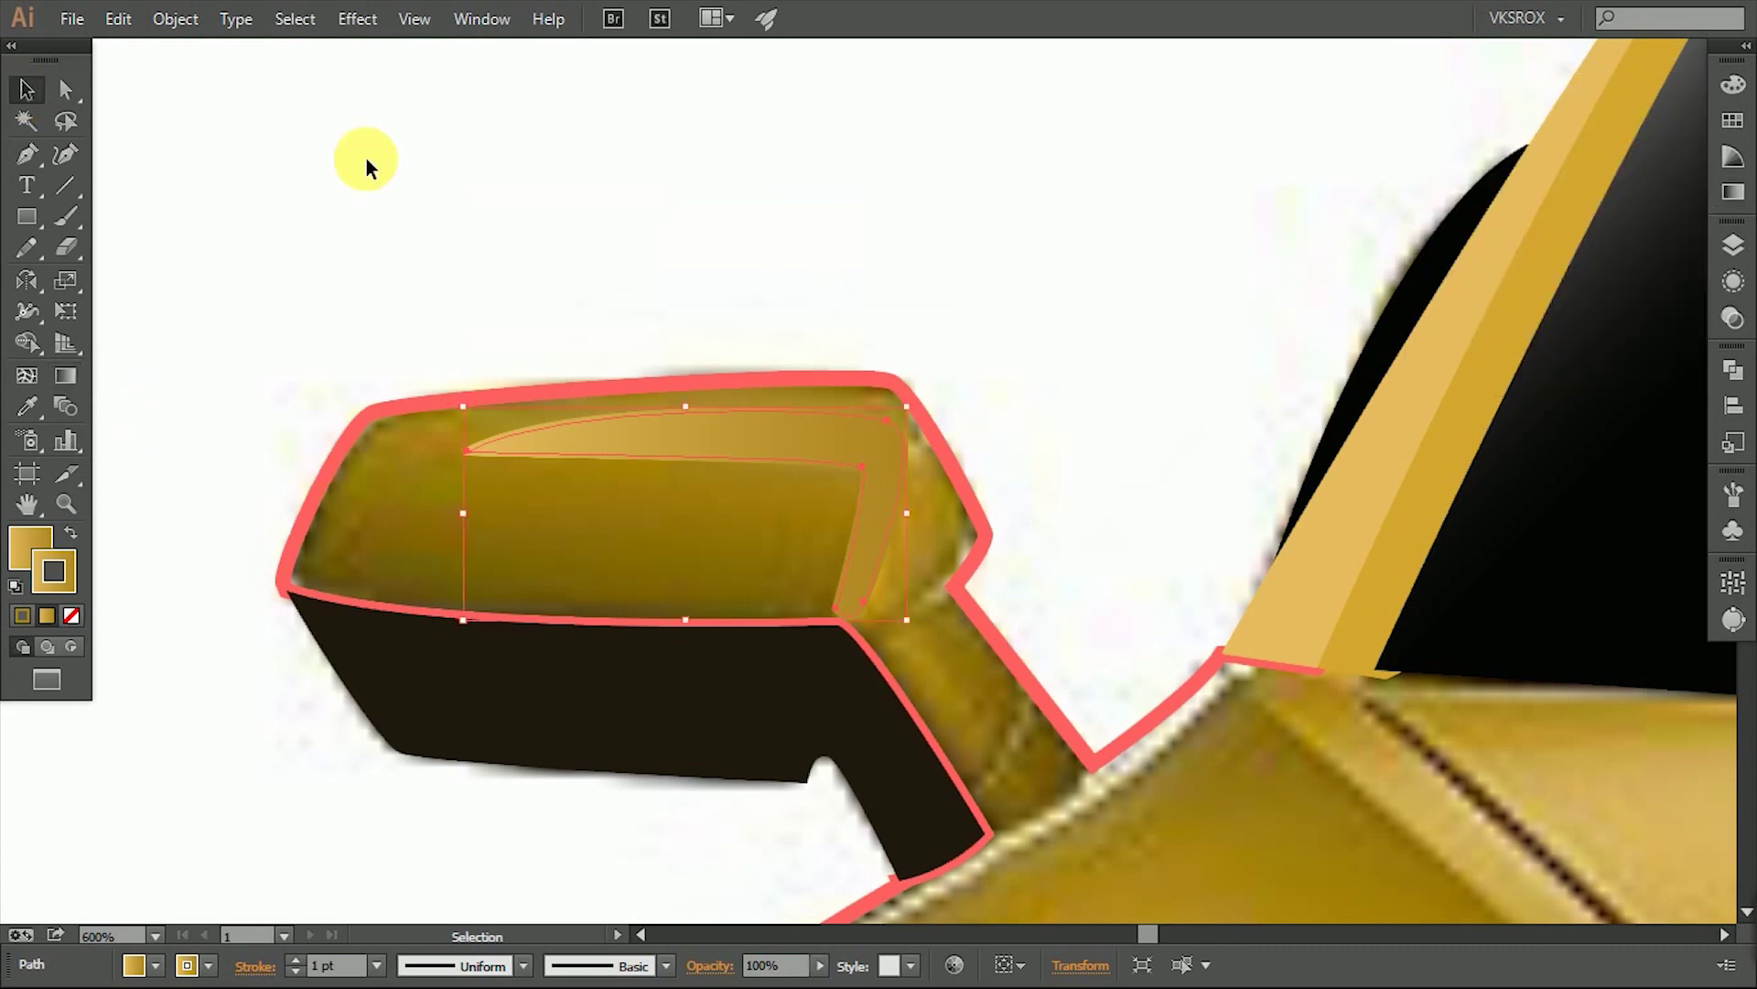
pyautogui.click(1732, 245)
pyautogui.scroll(-1, 1689, 388)
pyautogui.scroll(1, 1689, 387)
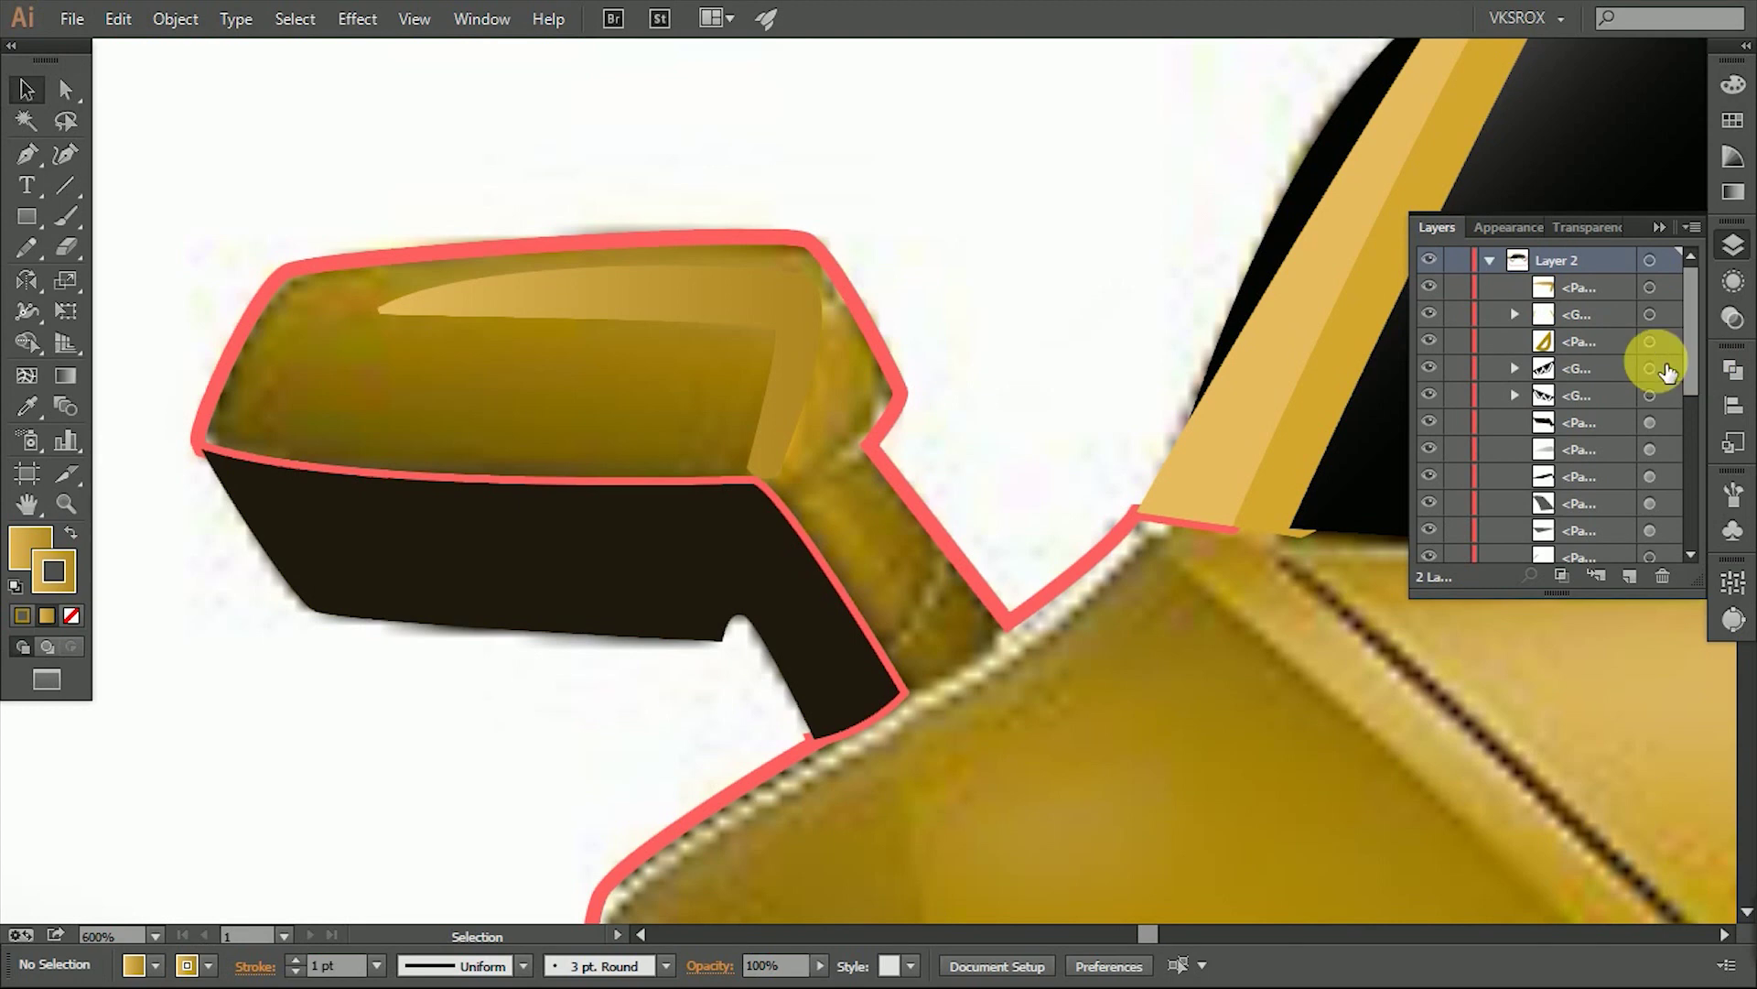
pyautogui.click(1648, 361)
pyautogui.click(66, 375)
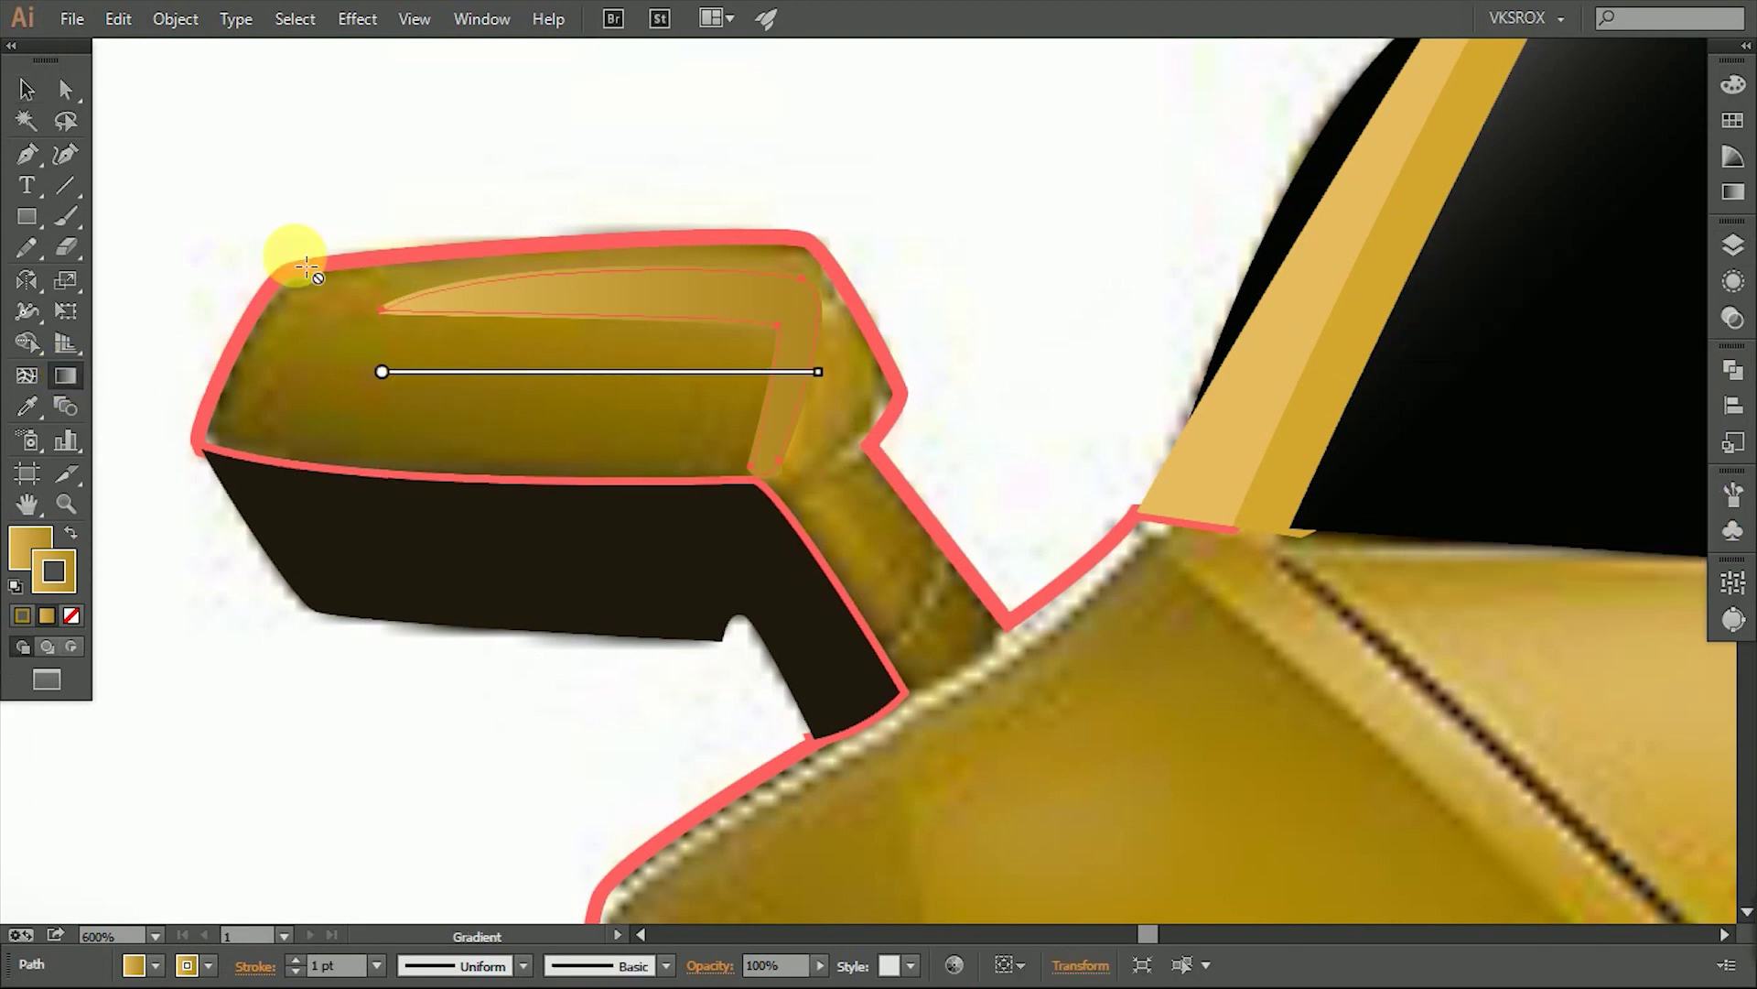
pyautogui.click(72, 617)
pyautogui.moveTo(538, 503); pyautogui.dragTo(608, 385)
pyautogui.press('v')
# Start the Pen outline of the hood from the mirror base along the windshield edge.
pyautogui.hotkey('ctrl', 'shift', 'a')
pyautogui.hotkey('ctrl', '0')
pyautogui.hotkey('ctrl', '+')
pyautogui.hotkey('ctrl', '+')
pyautogui.press('p')
pyautogui.moveTo(1098, 580); pyautogui.dragTo(885, 620)
pyautogui.click(1430, 291)
pyautogui.click(1490, 284)
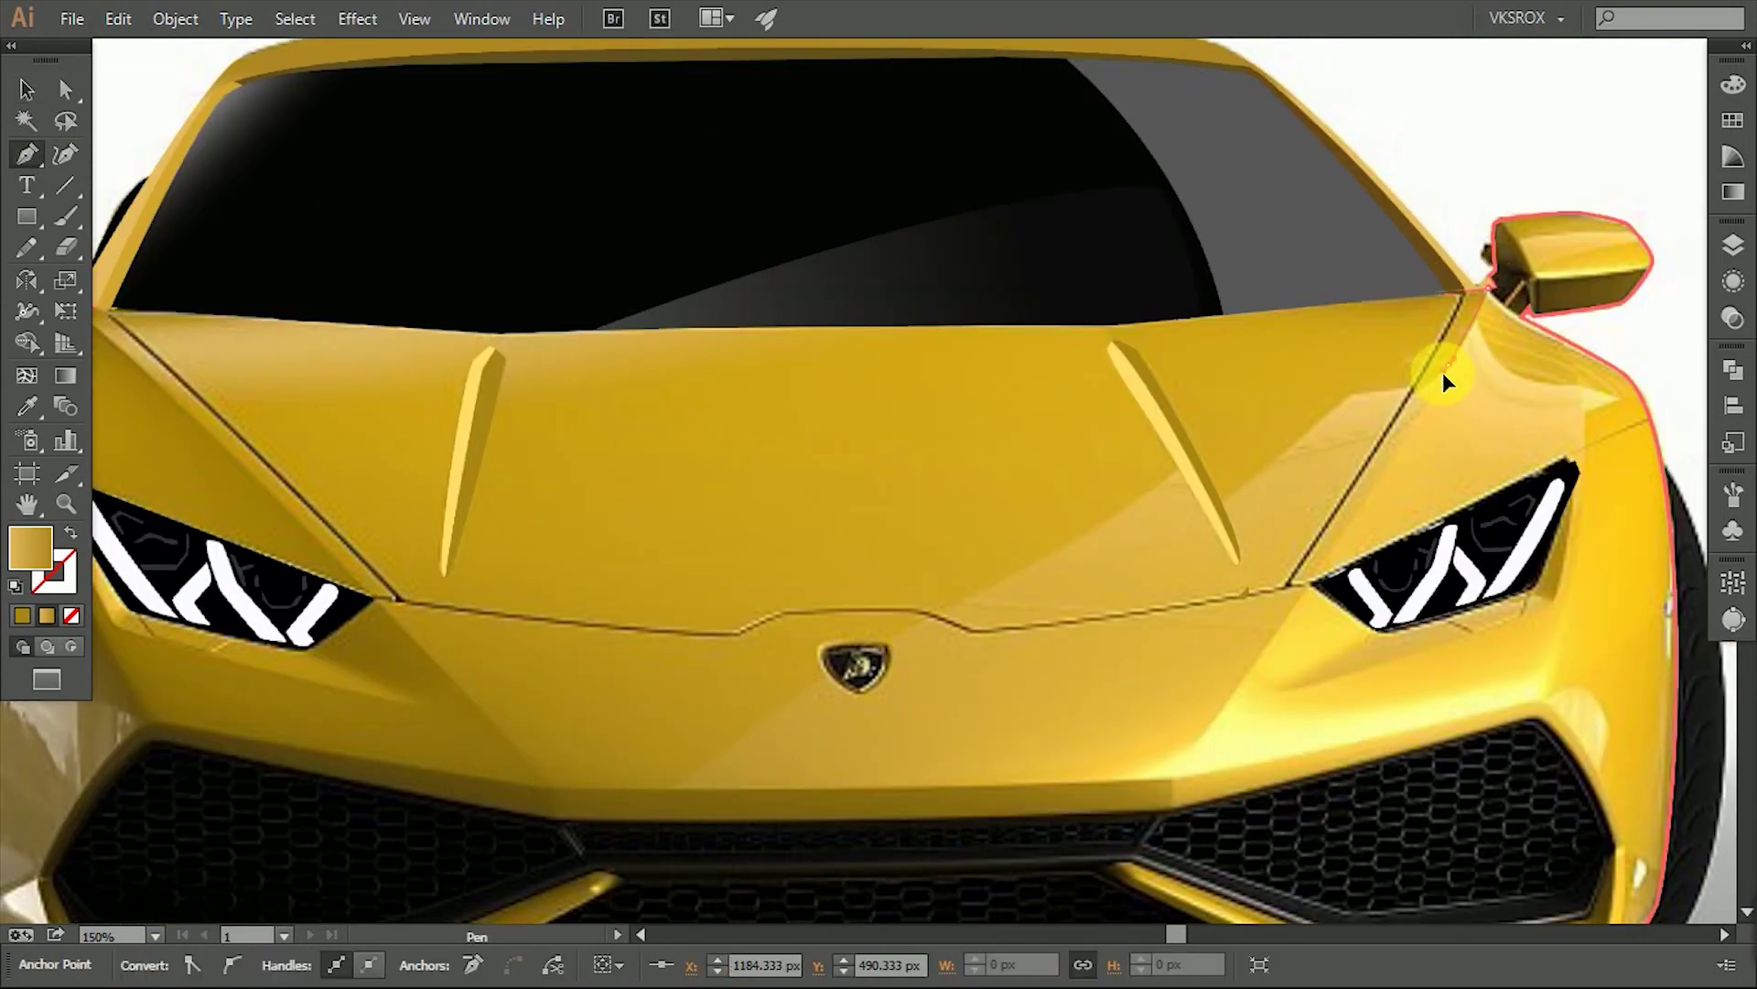
pyautogui.hotkey('ctrl', '+')
pyautogui.hotkey('ctrl', '+')
pyautogui.click(1050, 536)
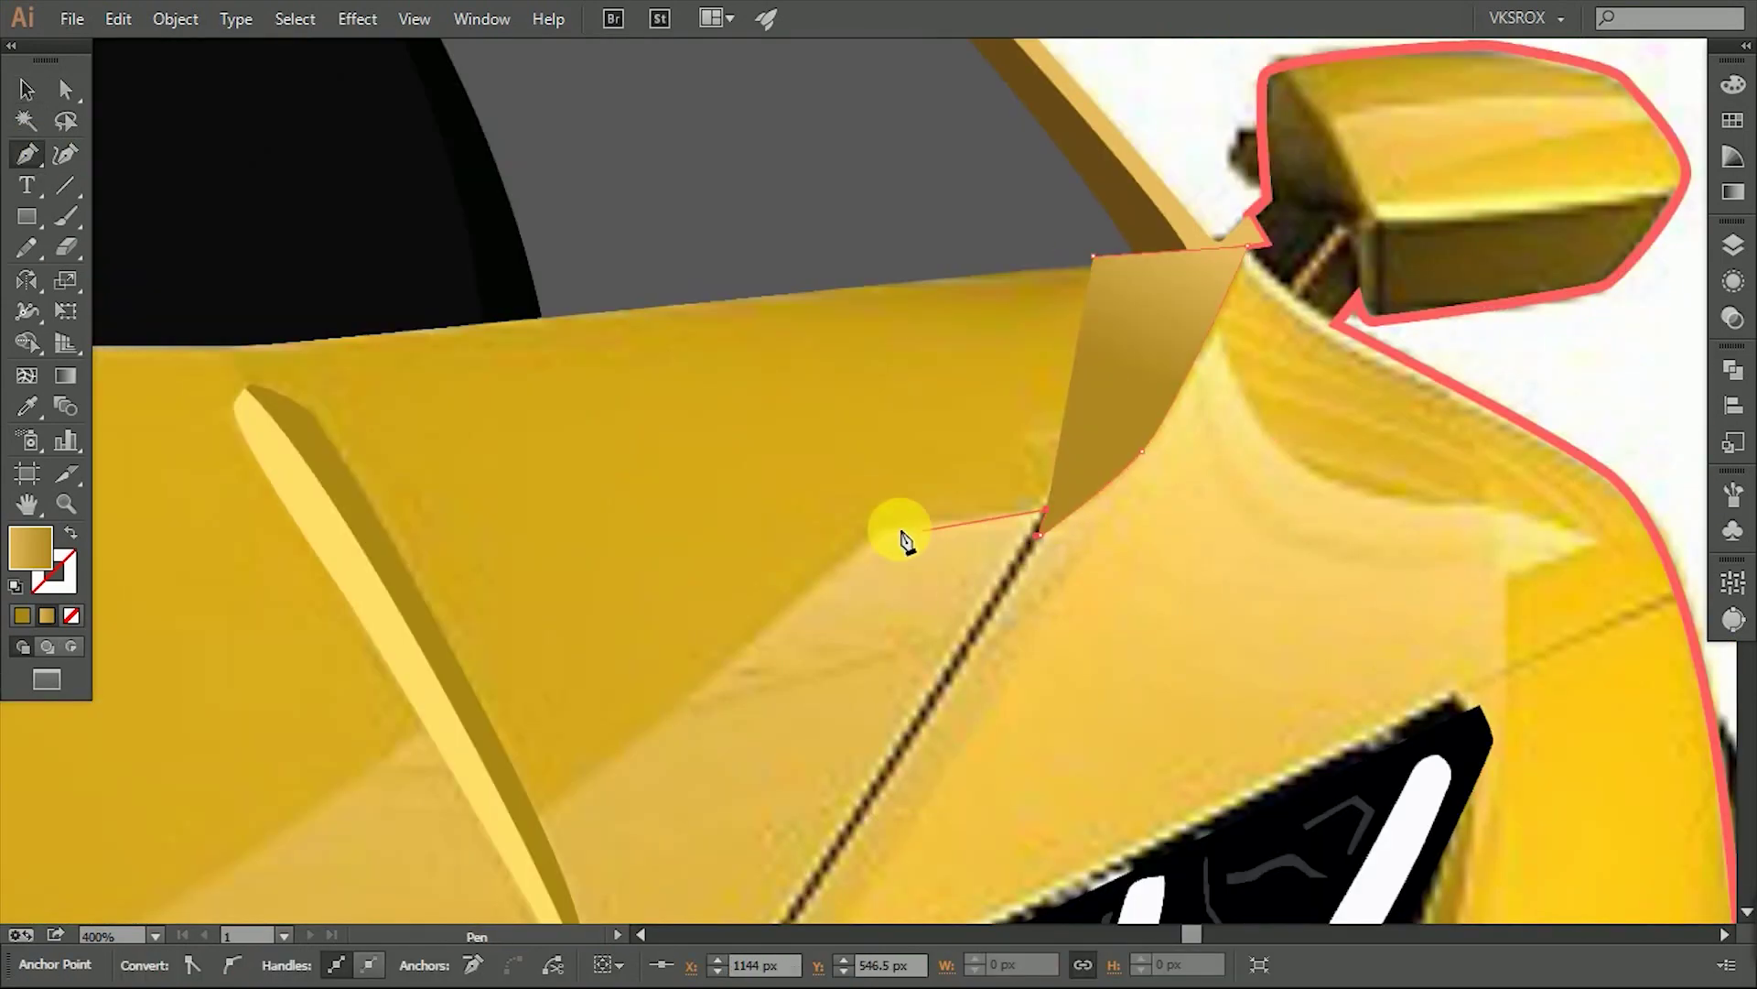
# Continue the hood outline along the crease, past the badge, down toward the bumper.
pyautogui.hotkey('ctrl', '+')
pyautogui.moveTo(860, 709); pyautogui.dragTo(1039, 561)
pyautogui.moveTo(876, 487); pyautogui.dragTo(659, 558)
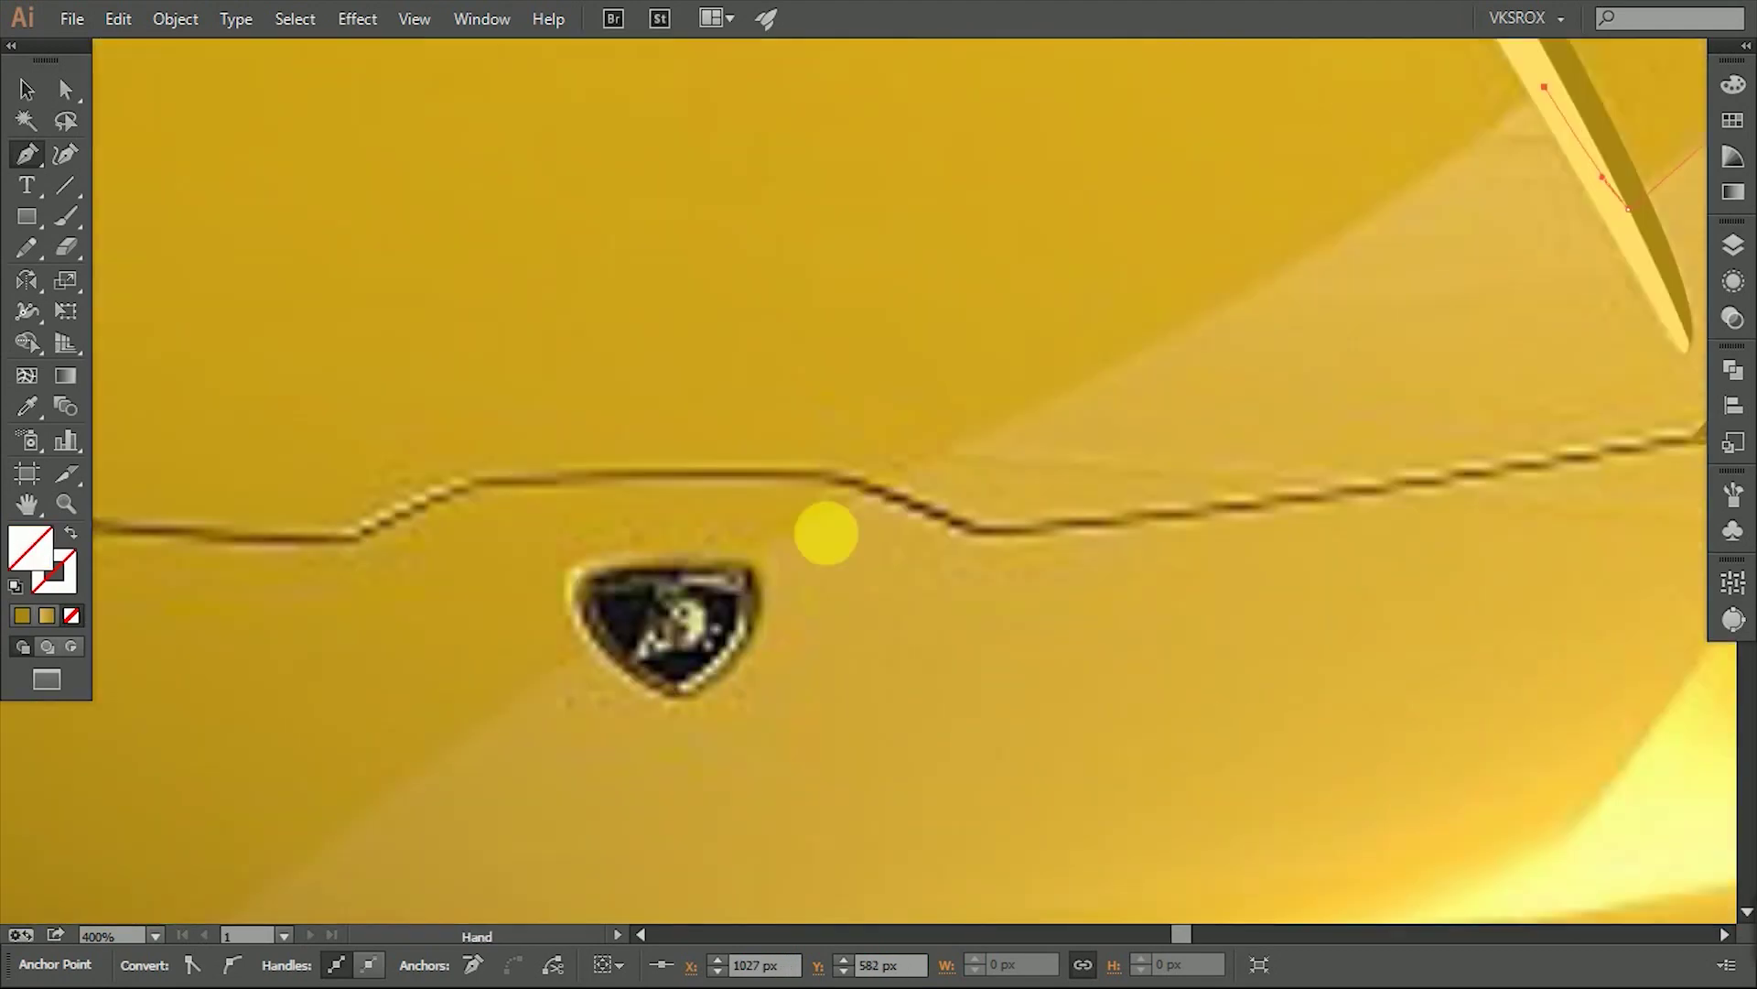
pyautogui.hscroll(-5, 732, 604)
pyautogui.click(864, 569)
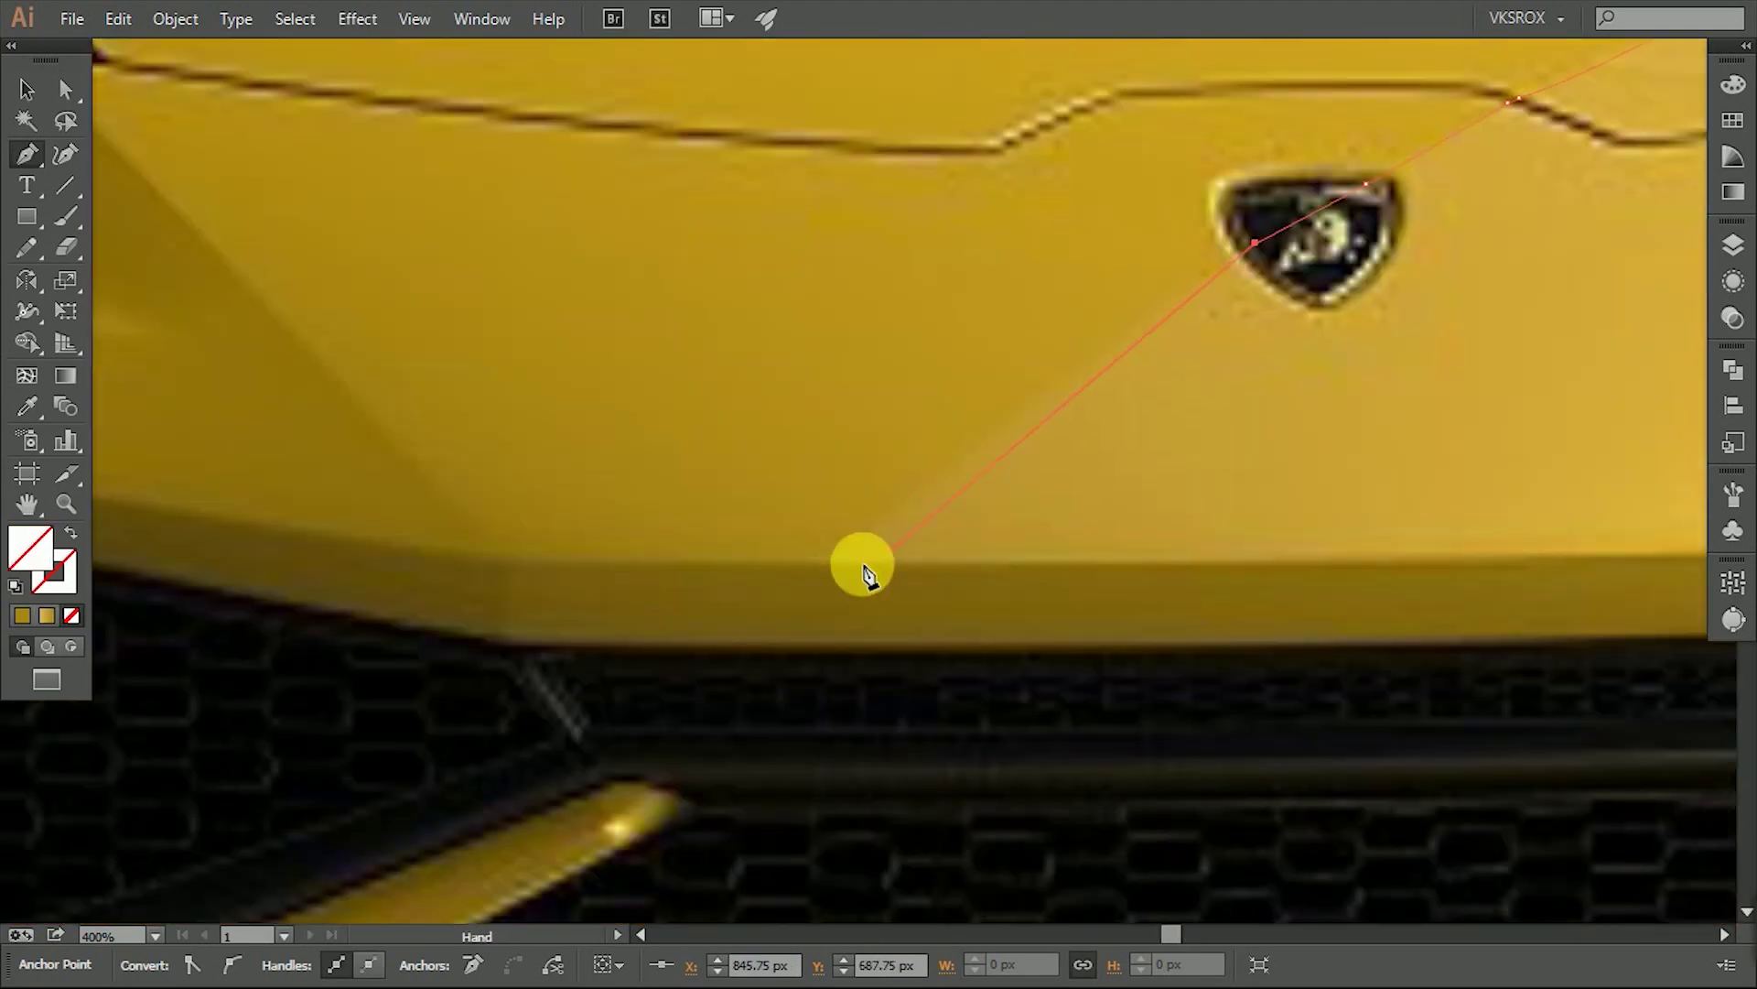
pyautogui.hscroll(-4, 942, 640)
pyautogui.click(879, 705)
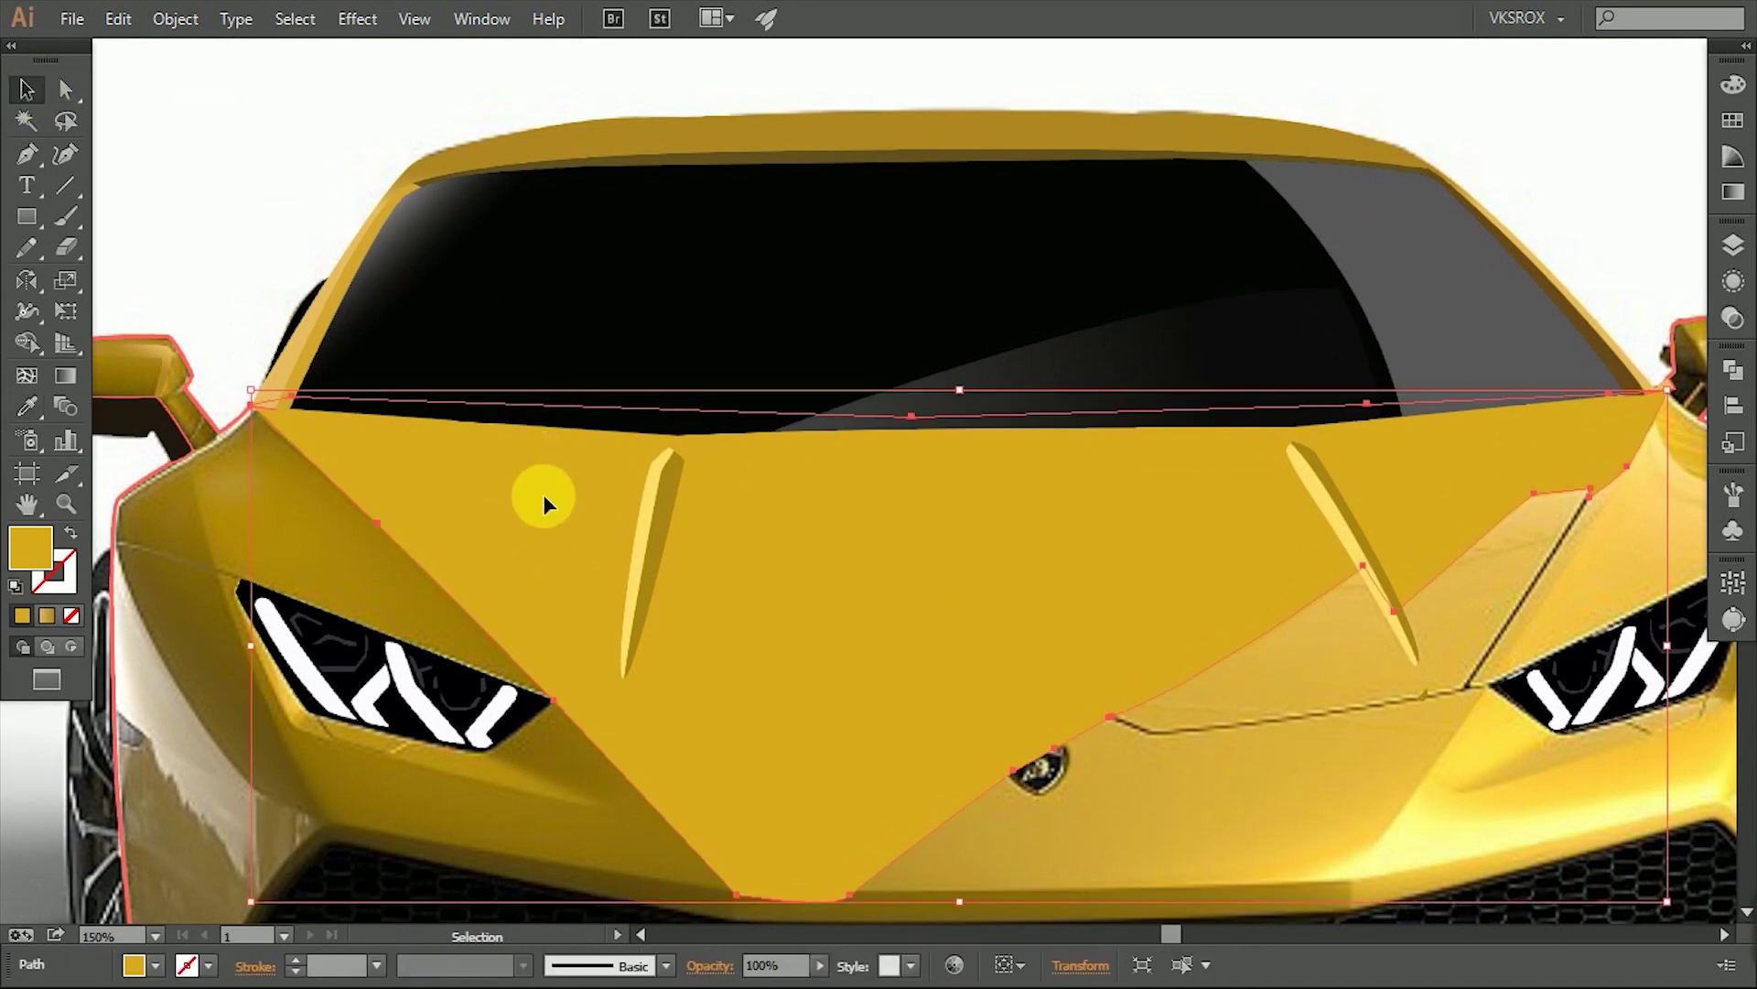
# Pen-draw a closed highlight shape over the left side of the hood.
pyautogui.click(1661, 378)
pyautogui.click(236, 252)
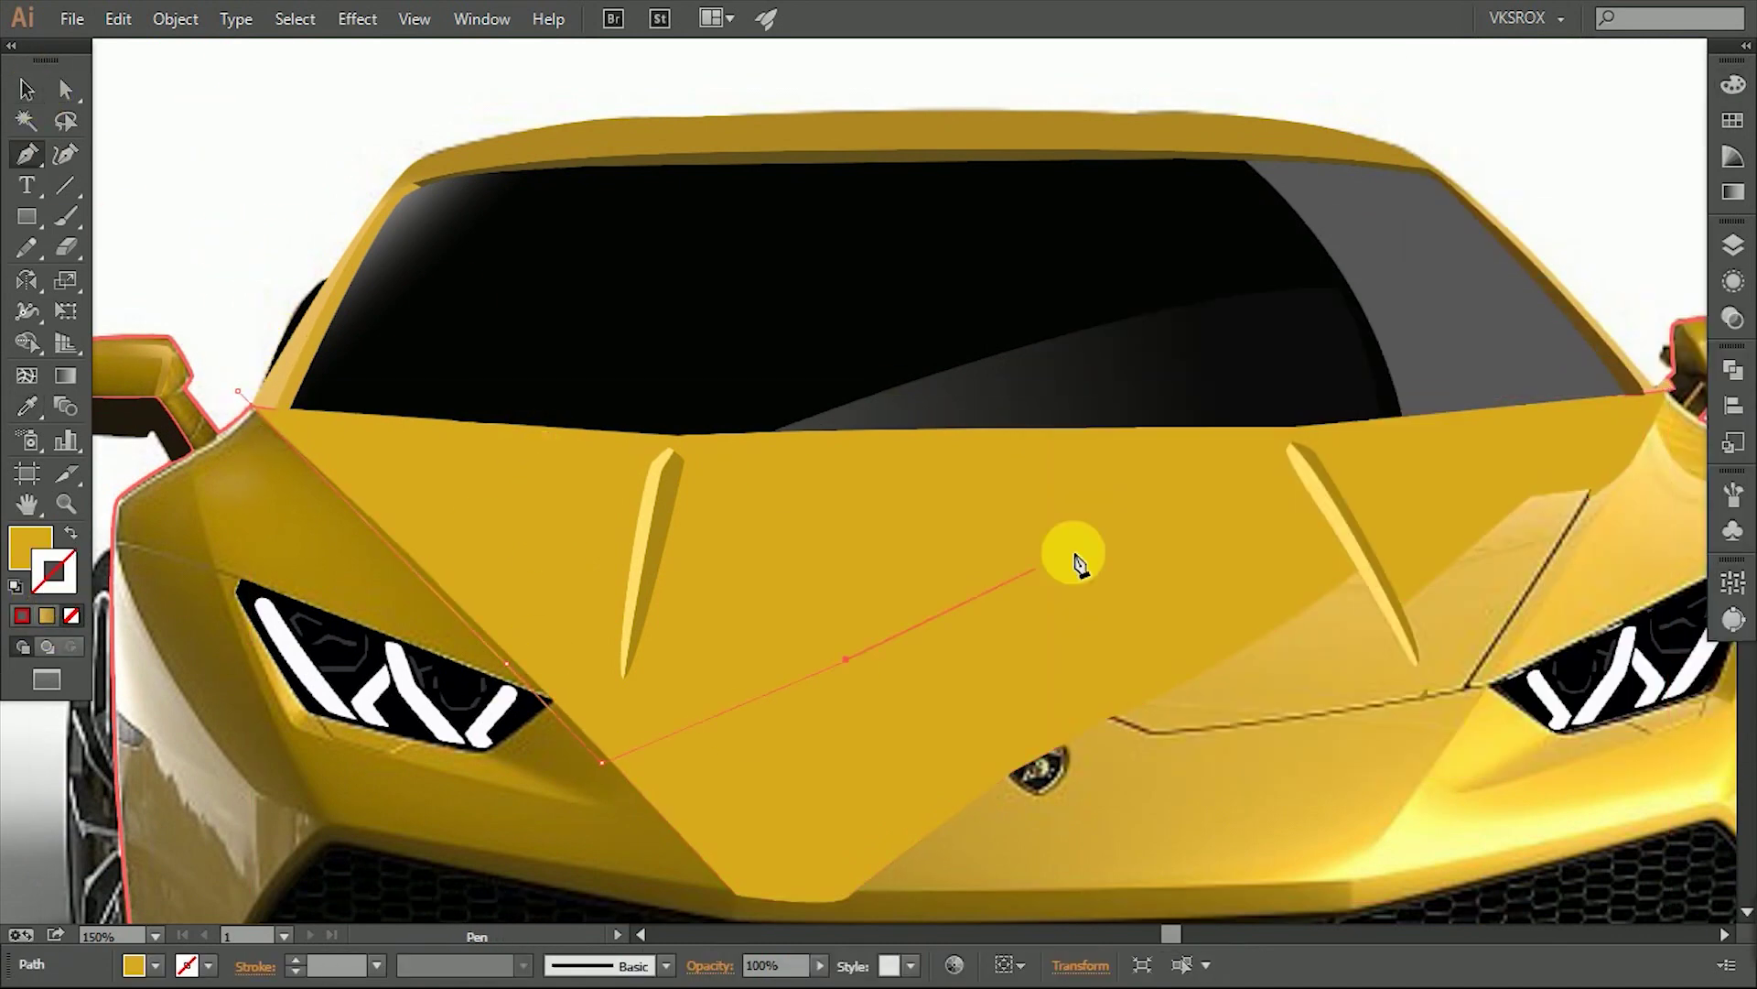
pyautogui.click(1110, 520)
pyautogui.click(1149, 396)
pyautogui.click(1160, 266)
pyautogui.click(256, 227)
pyautogui.click(236, 391)
pyautogui.press('v')
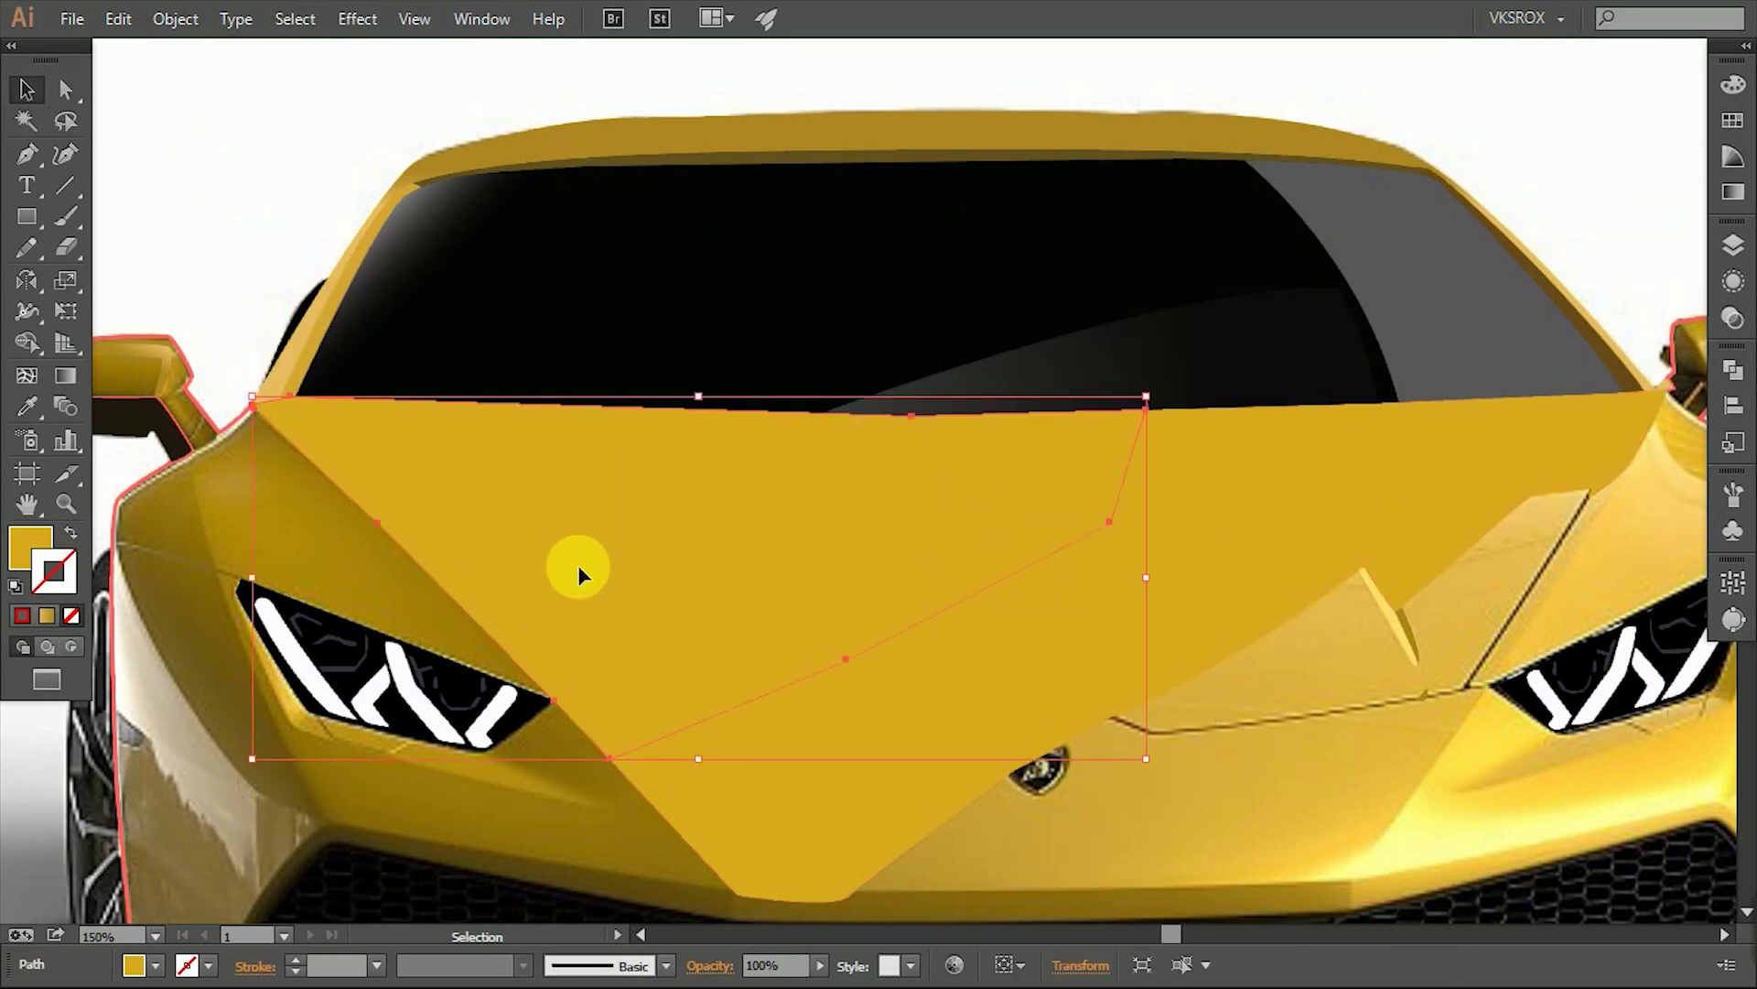
pyautogui.press('v')
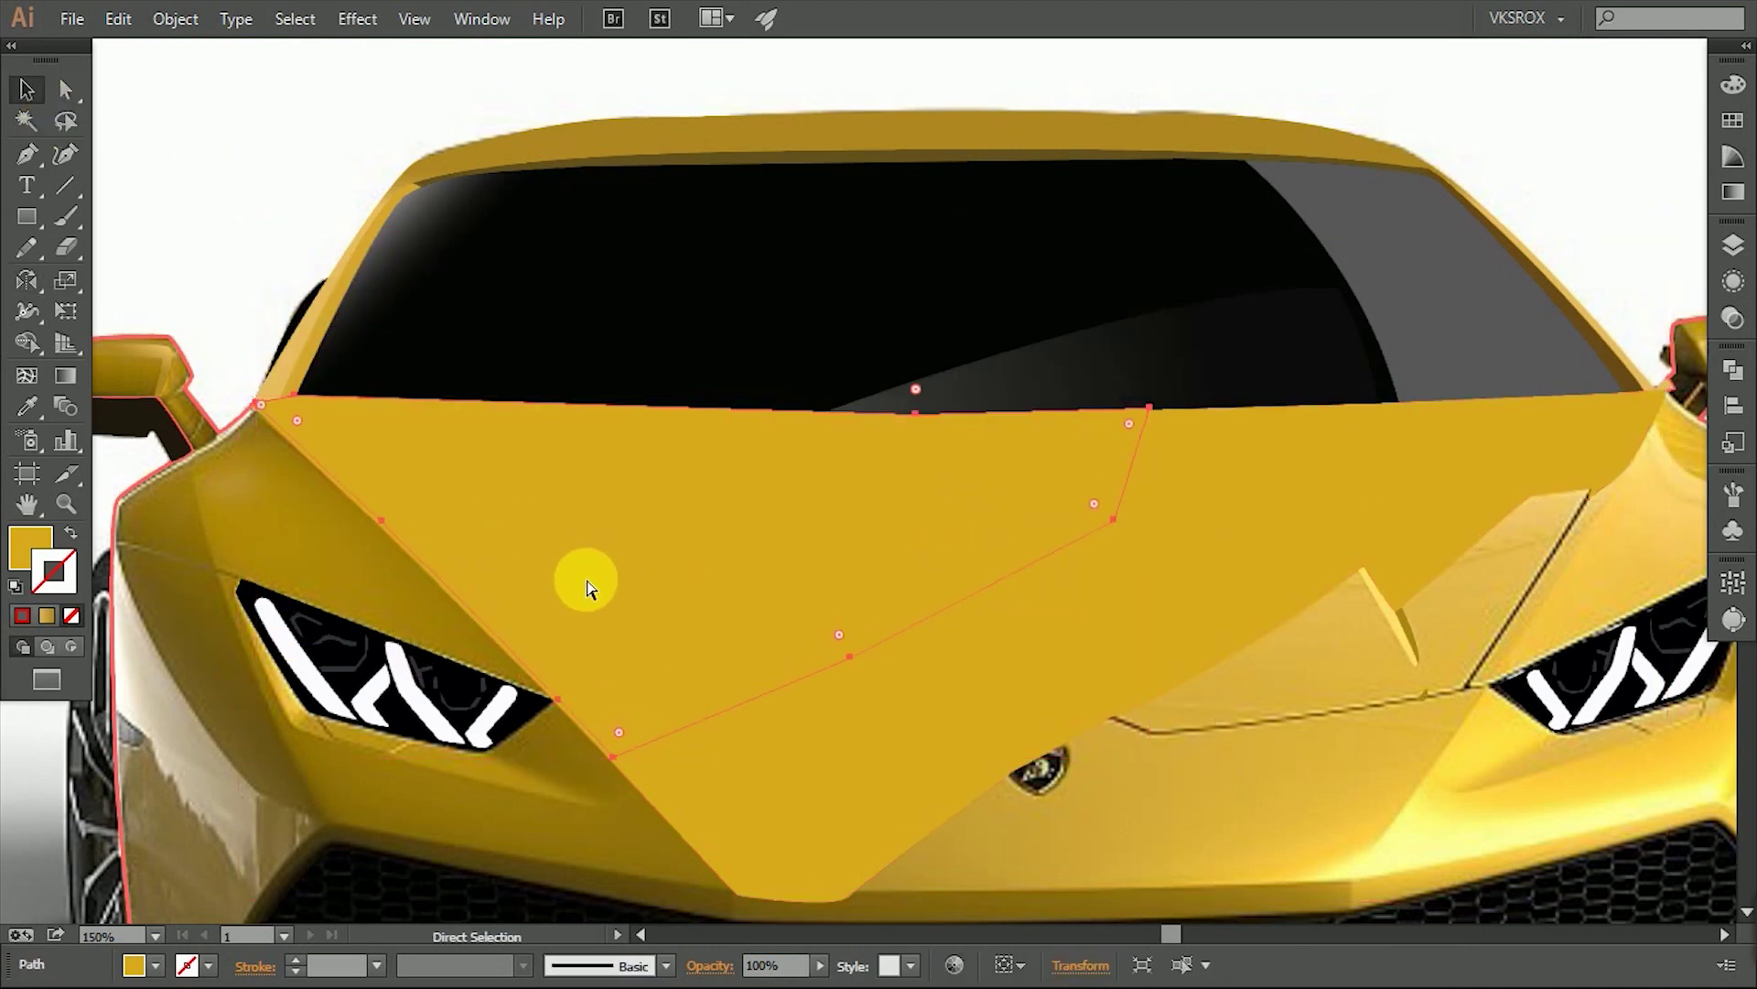
# Sample the body yellow onto the highlight and switch its fill to a gradient.
pyautogui.click(588, 590)
pyautogui.press('i')
pyautogui.click(1737, 123)
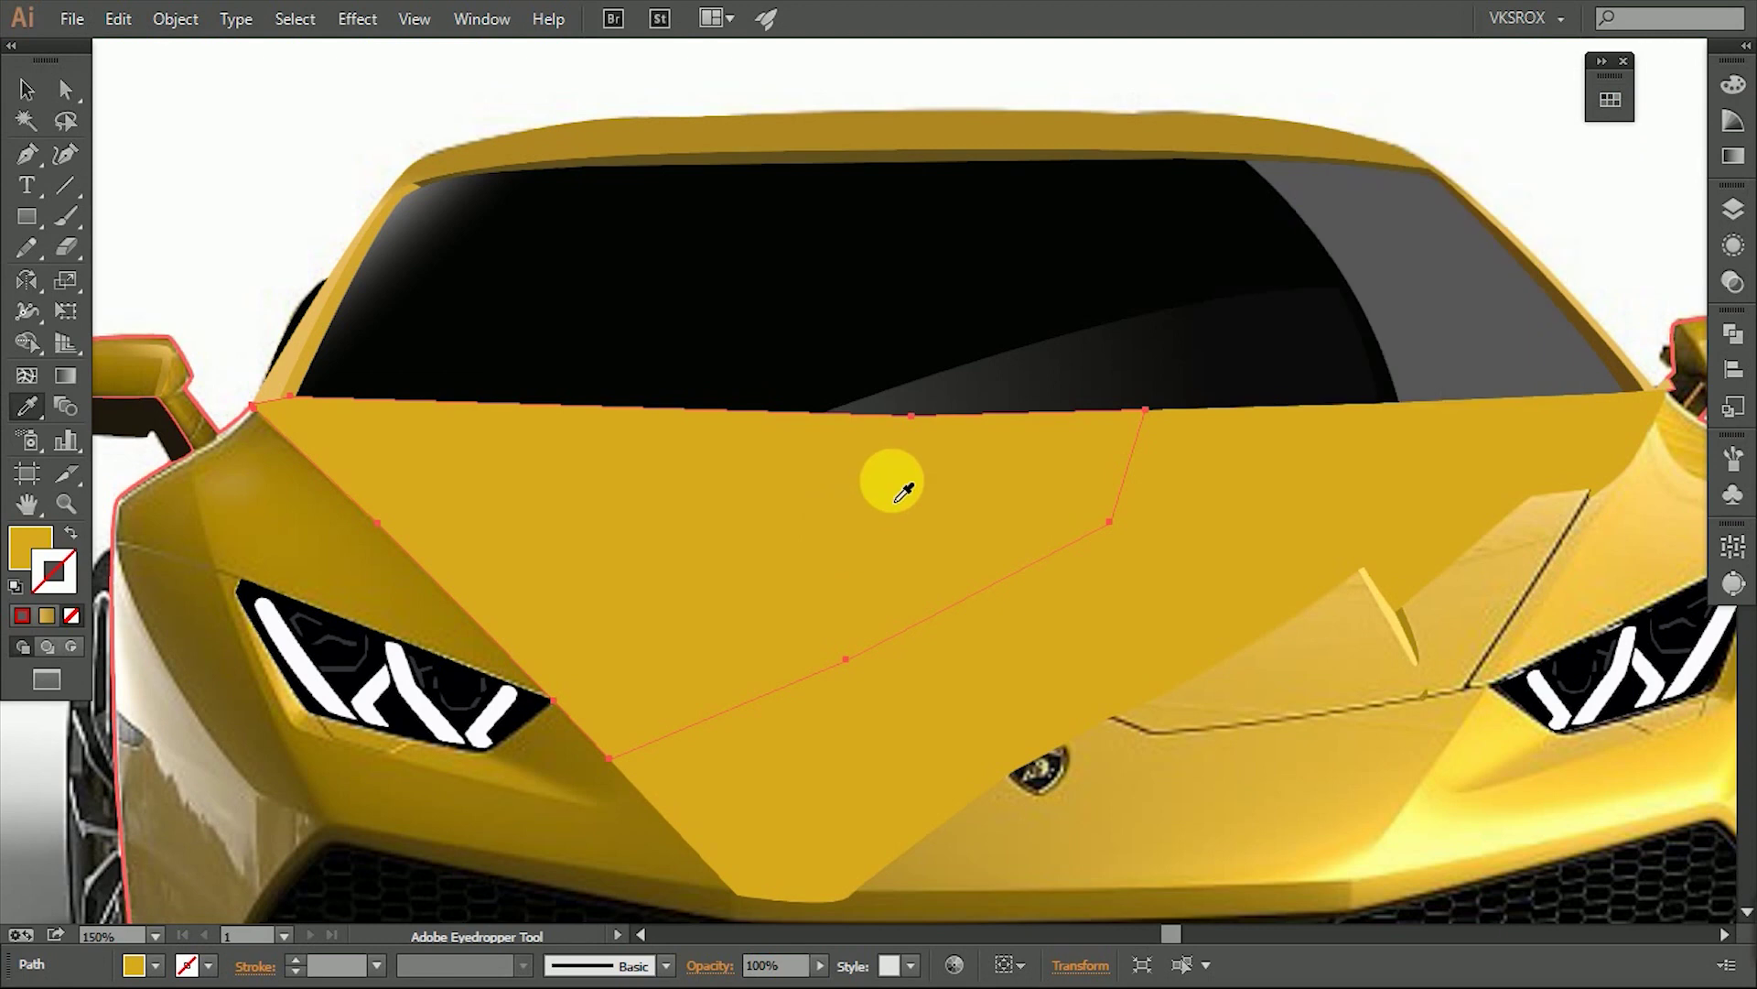
pyautogui.click(1611, 99)
pyautogui.press('v')
pyautogui.click(47, 615)
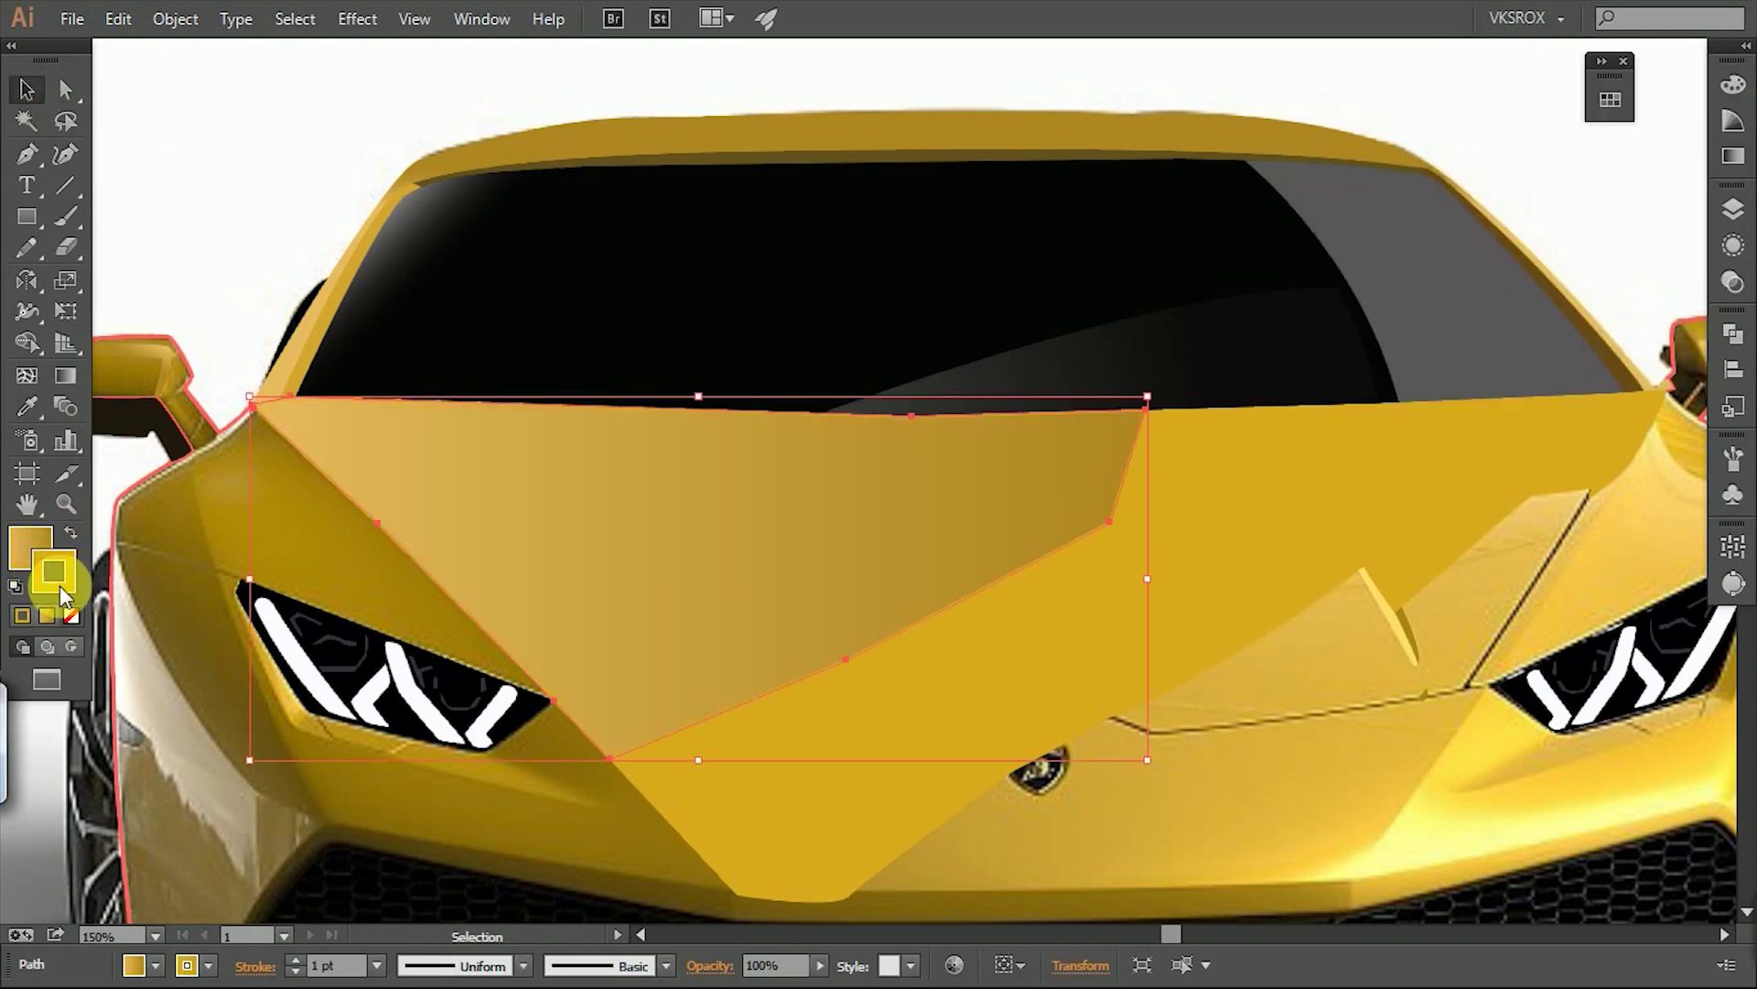
# Make both gradient stops white, fade the right stop's opacity, and angle it diagonally.
pyautogui.doubleClick(1425, 291)
pyautogui.click(1373, 372)
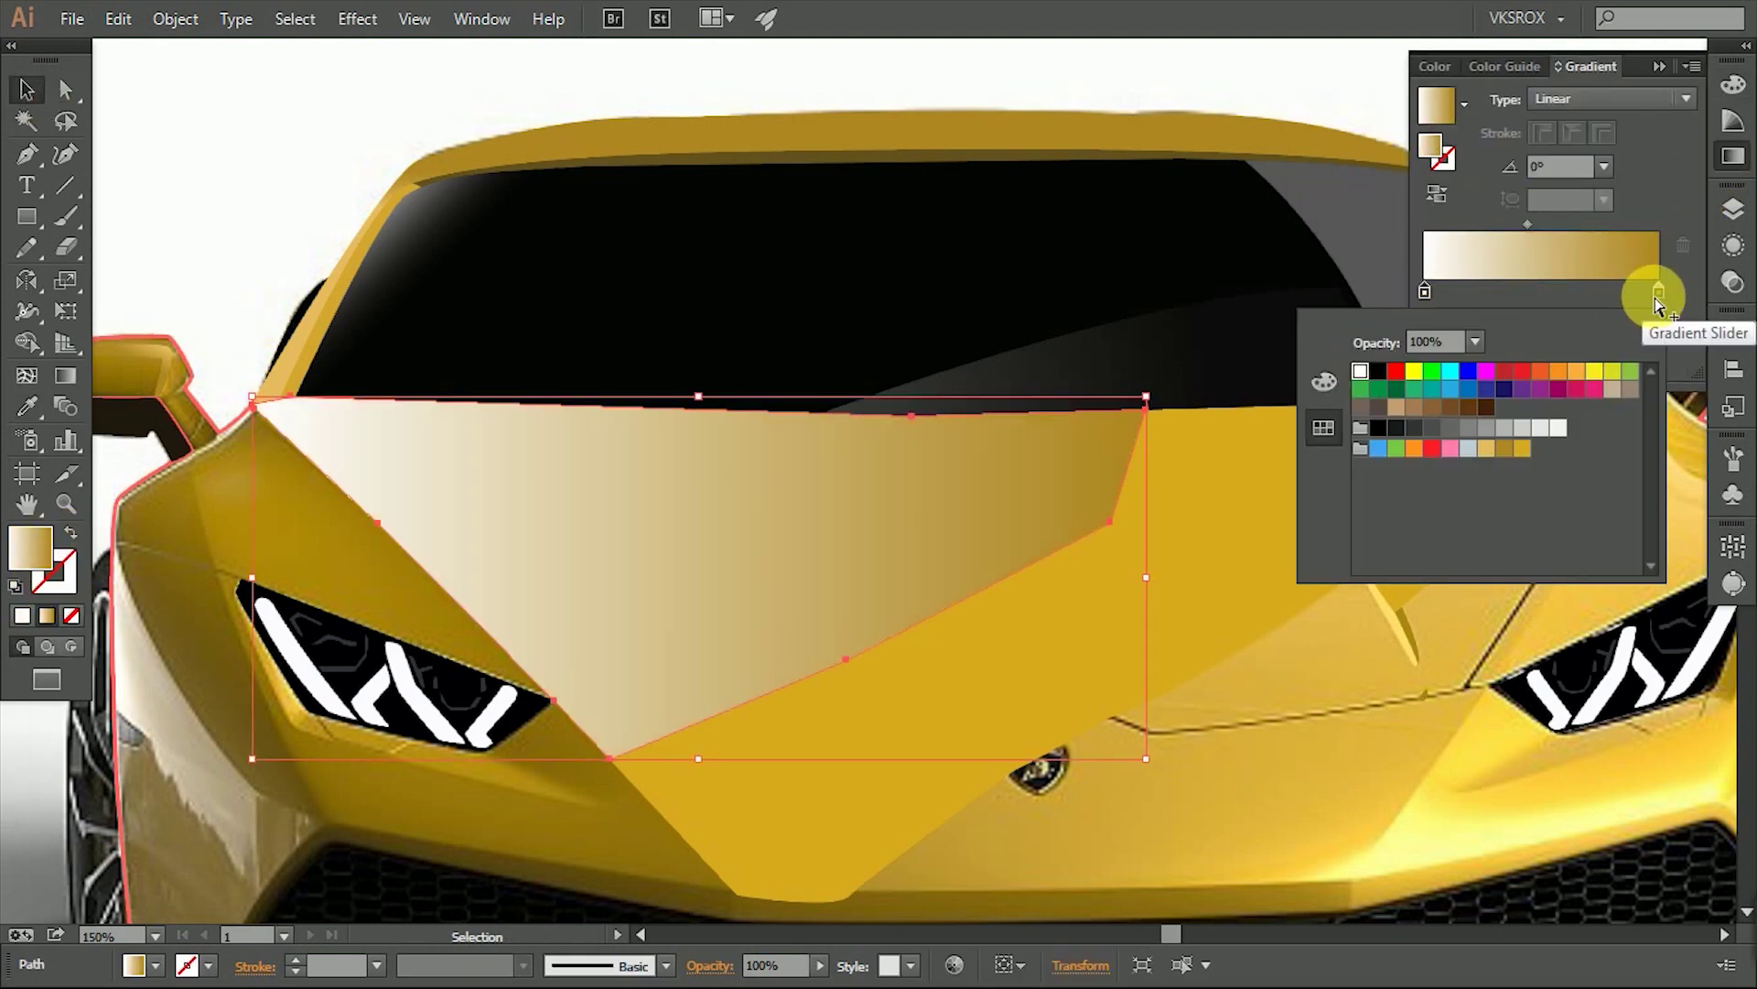
pyautogui.doubleClick(1658, 292)
pyautogui.click(1373, 372)
pyautogui.click(1603, 328)
pyautogui.click(1592, 302)
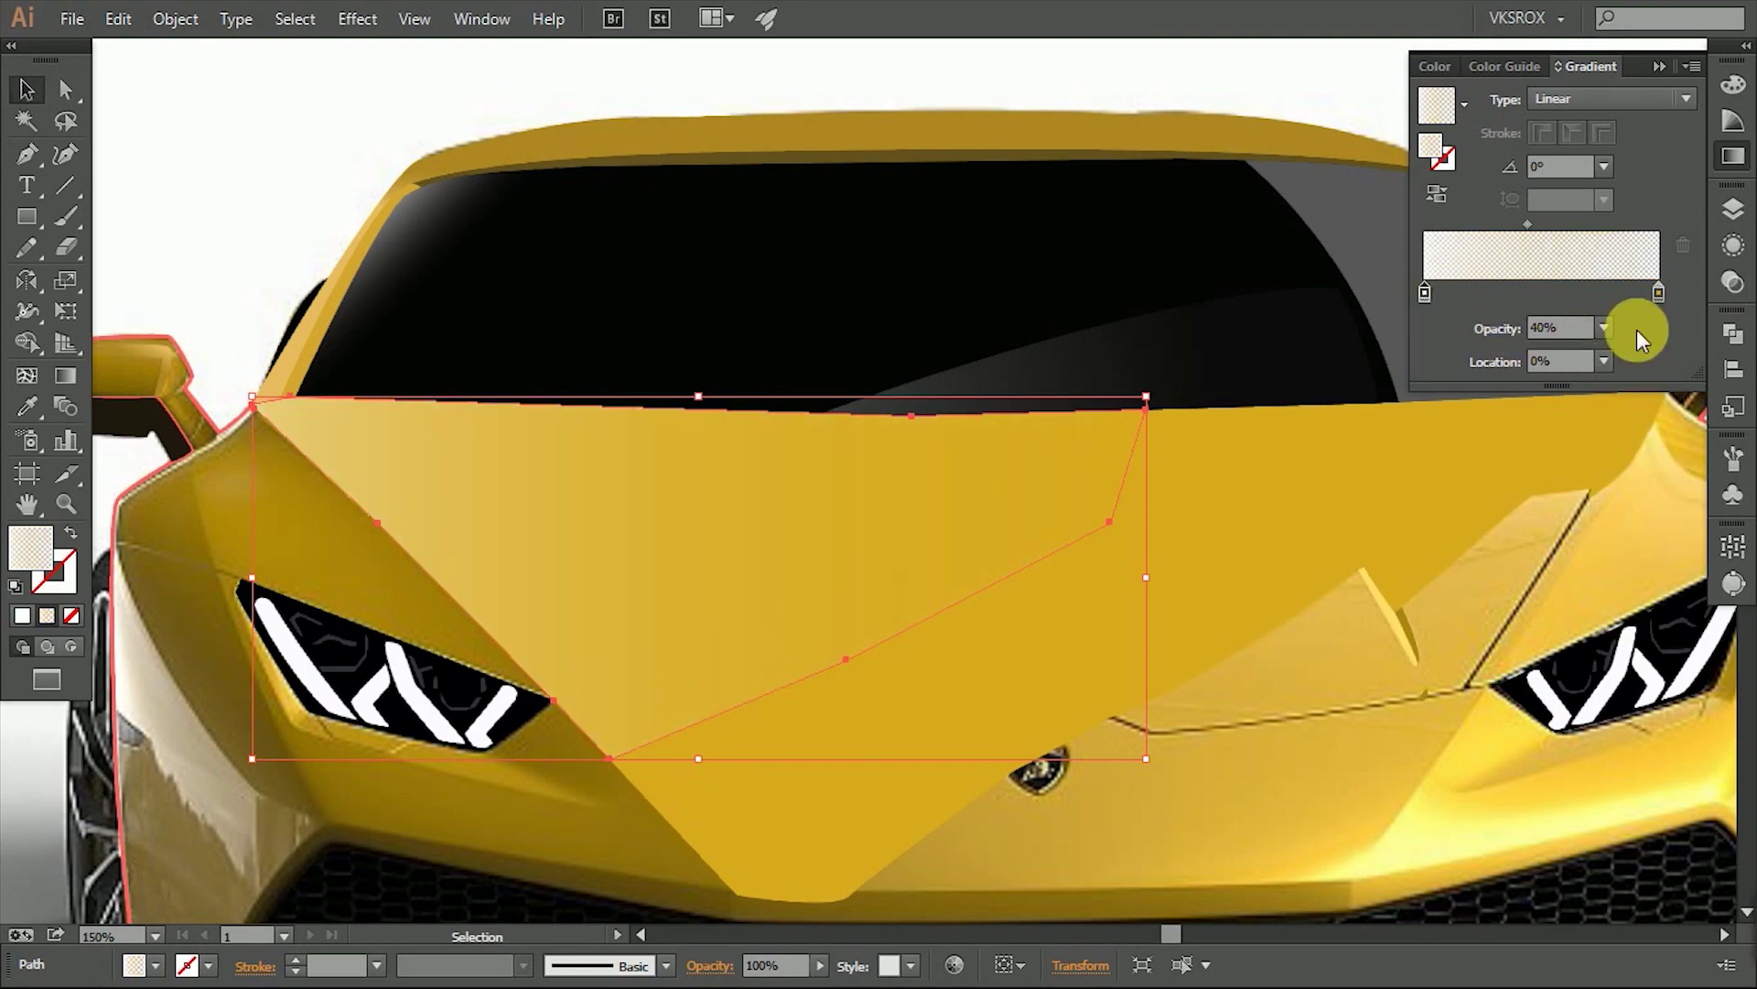
pyautogui.press('g')
pyautogui.moveTo(253, 580); pyautogui.dragTo(785, 593)
pyautogui.moveTo(263, 324); pyautogui.dragTo(729, 522)
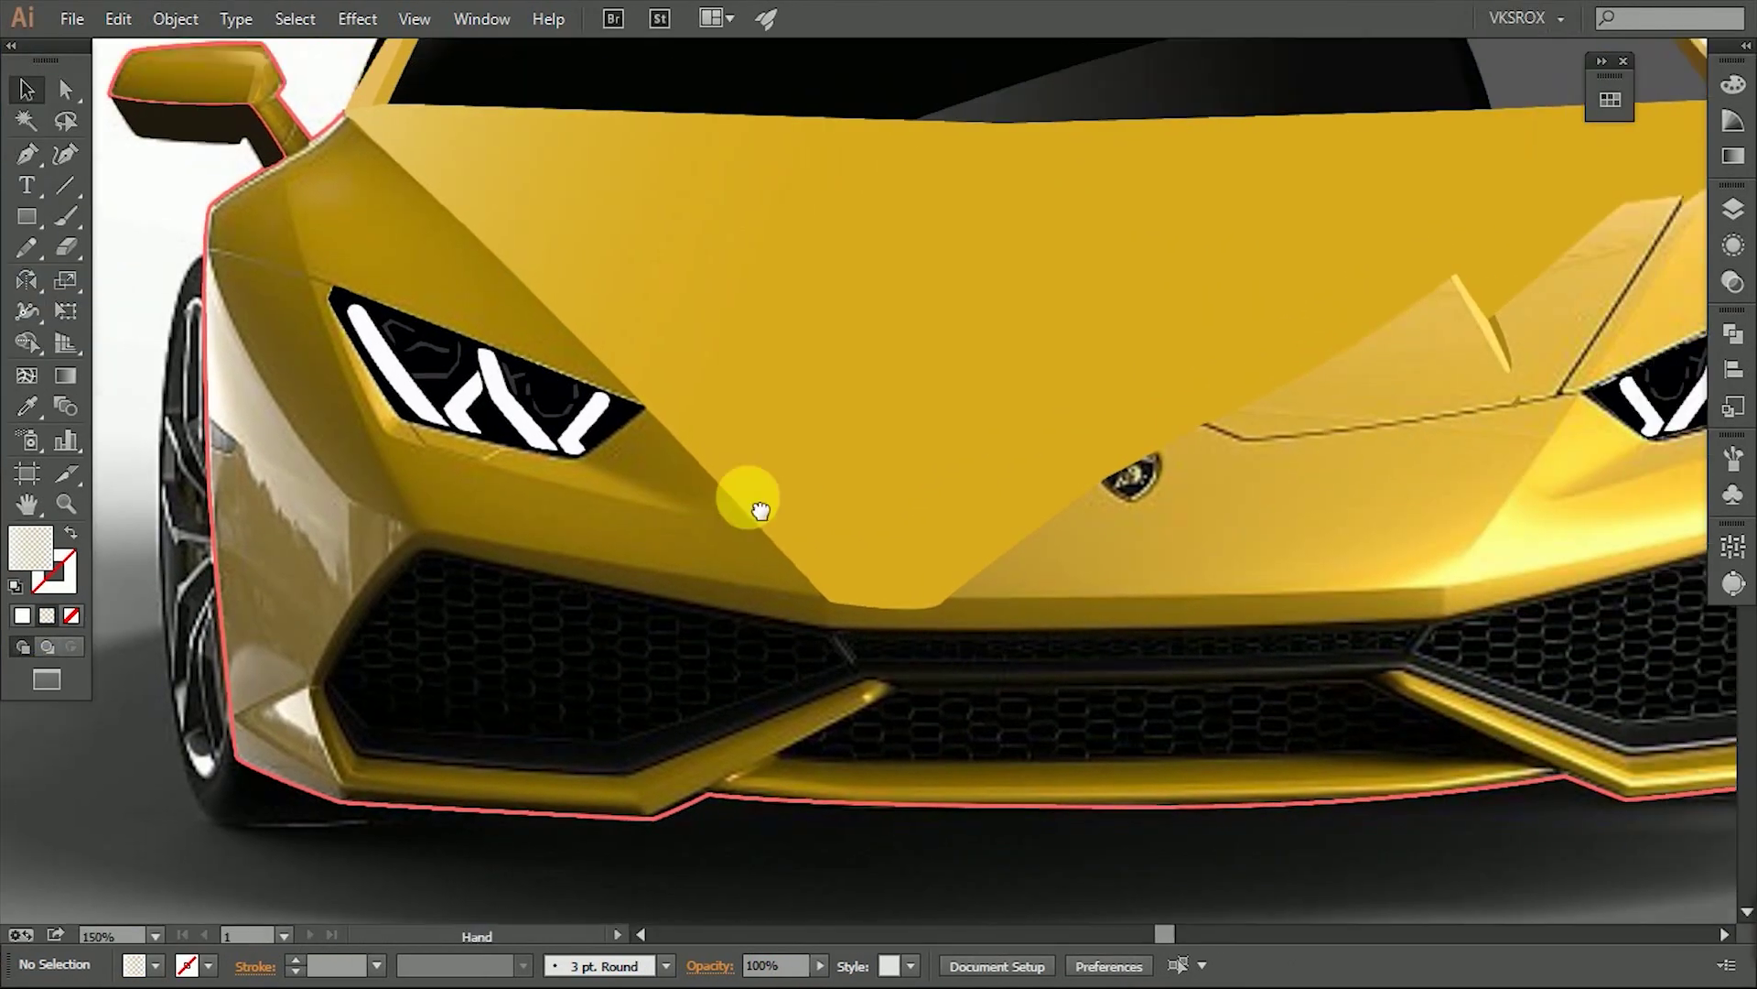
# Draw a thin black 2 pt crease line along the hood's lower edge up to the mirror base.
pyautogui.click(890, 526)
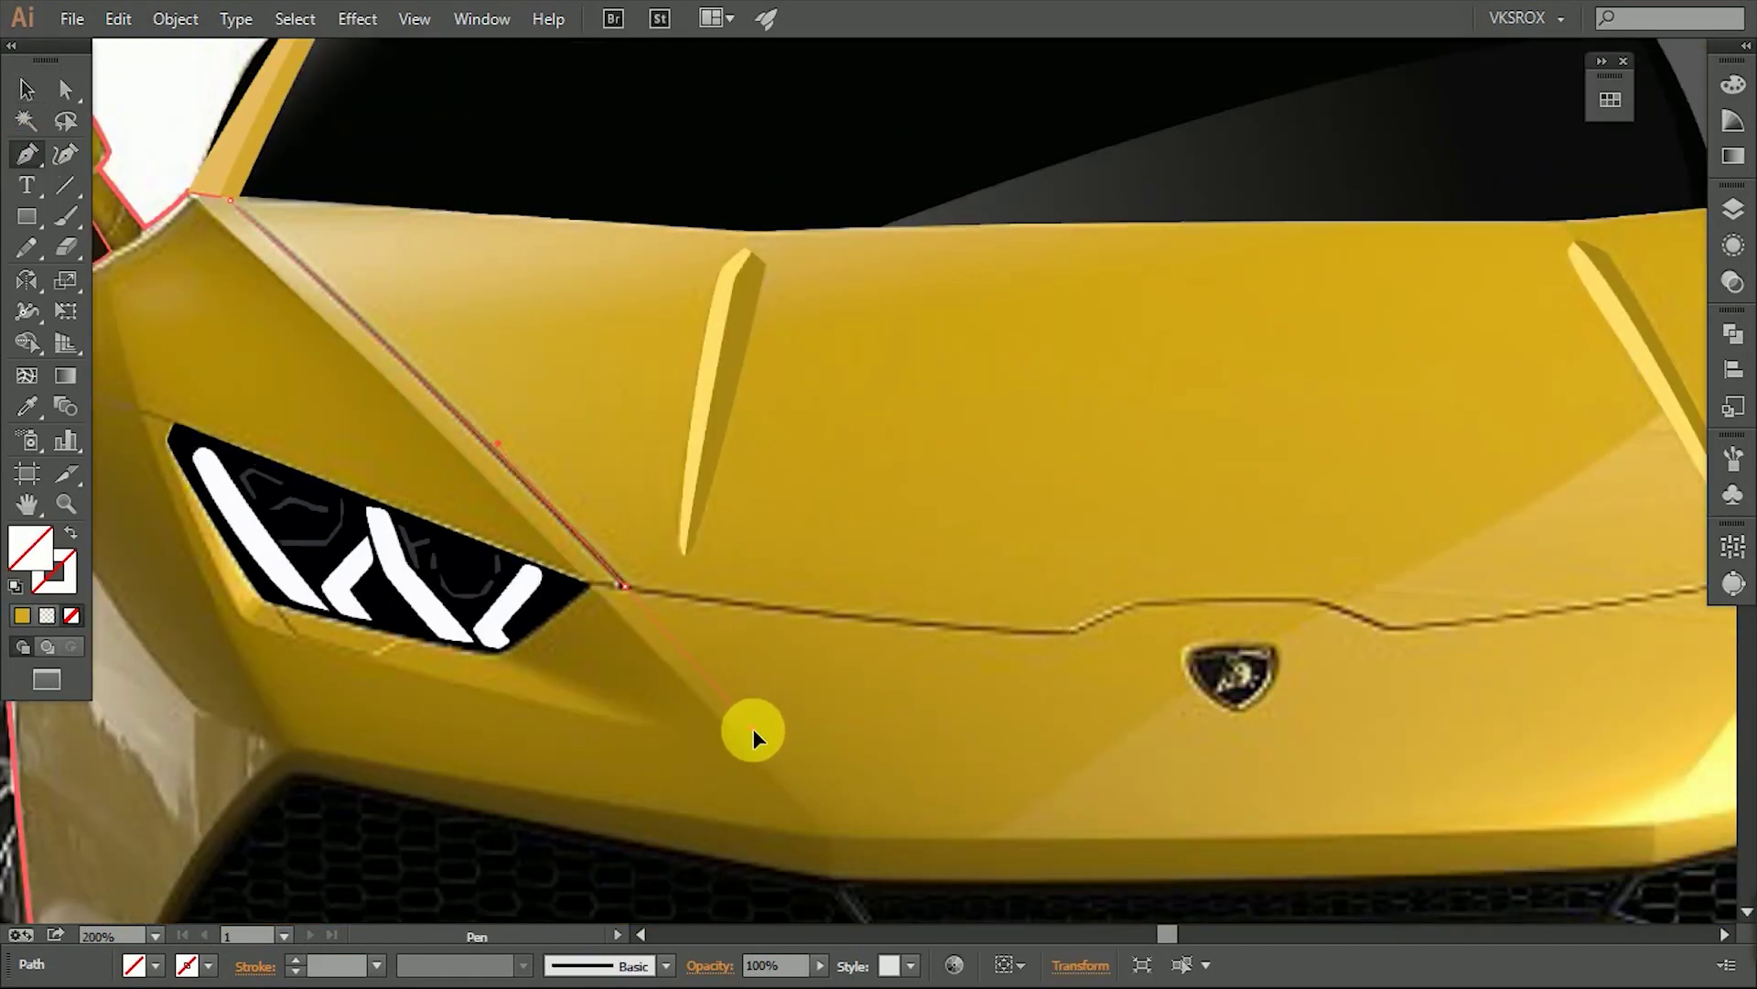
pyautogui.click(1075, 634)
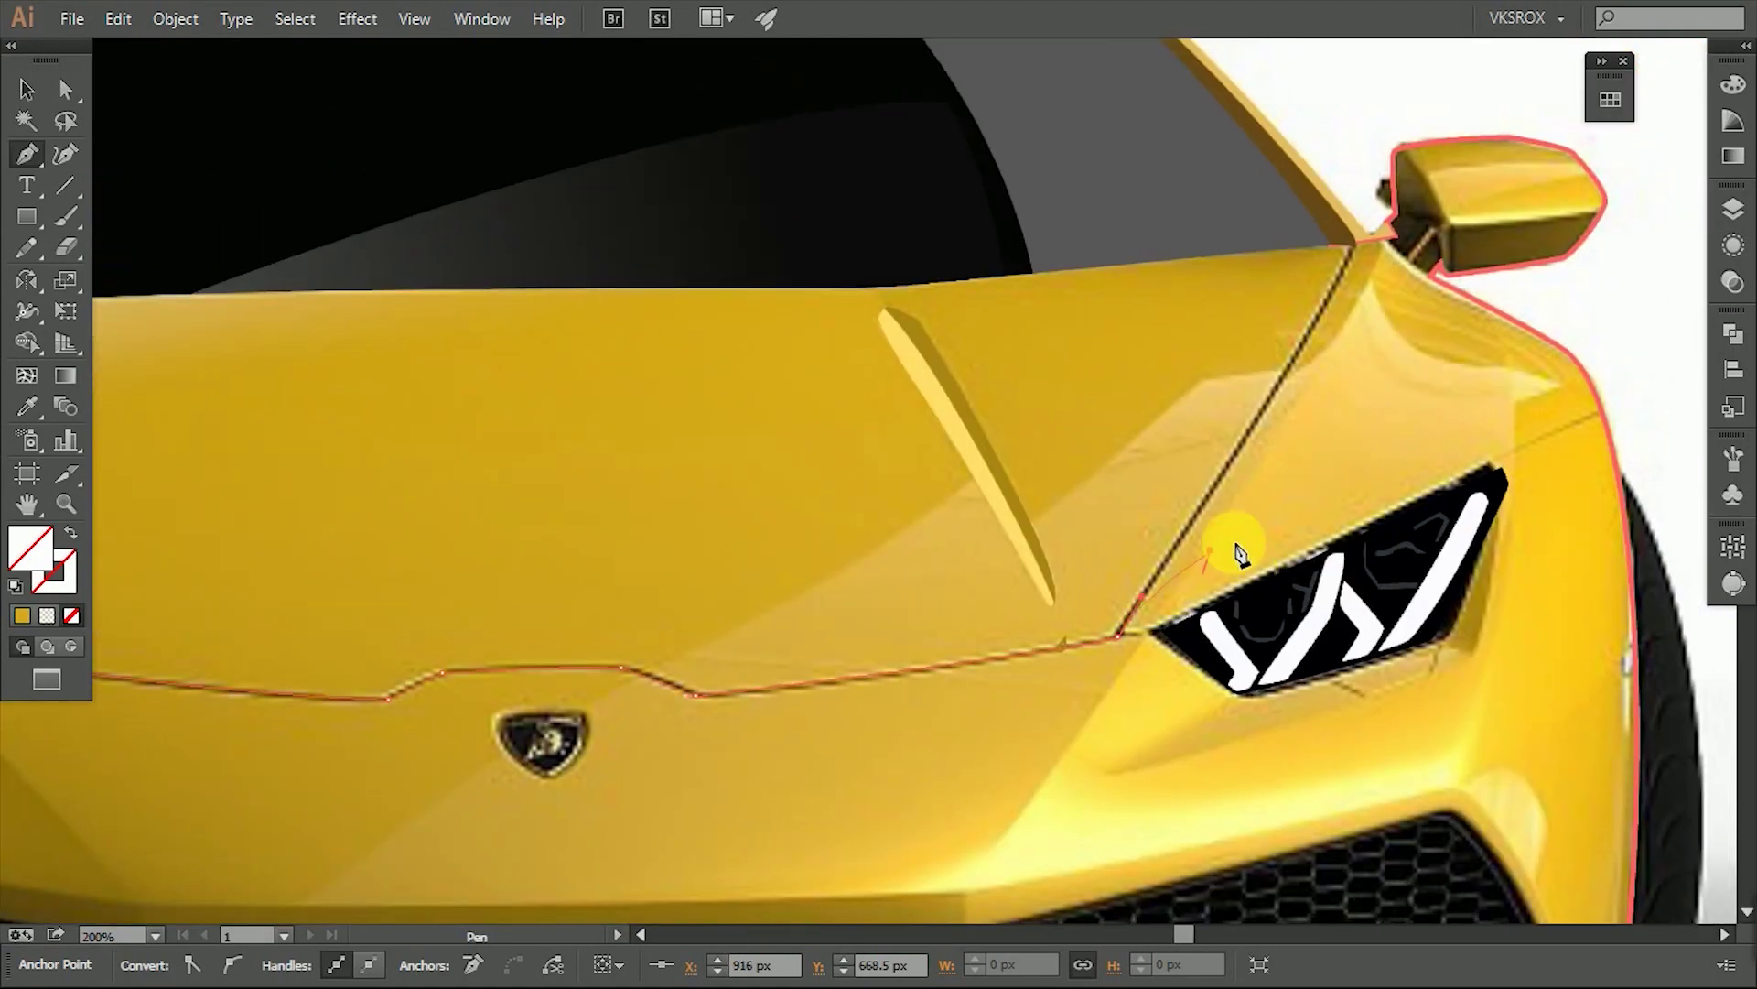
pyautogui.scroll(3, 1237, 549)
pyautogui.click(1323, 368)
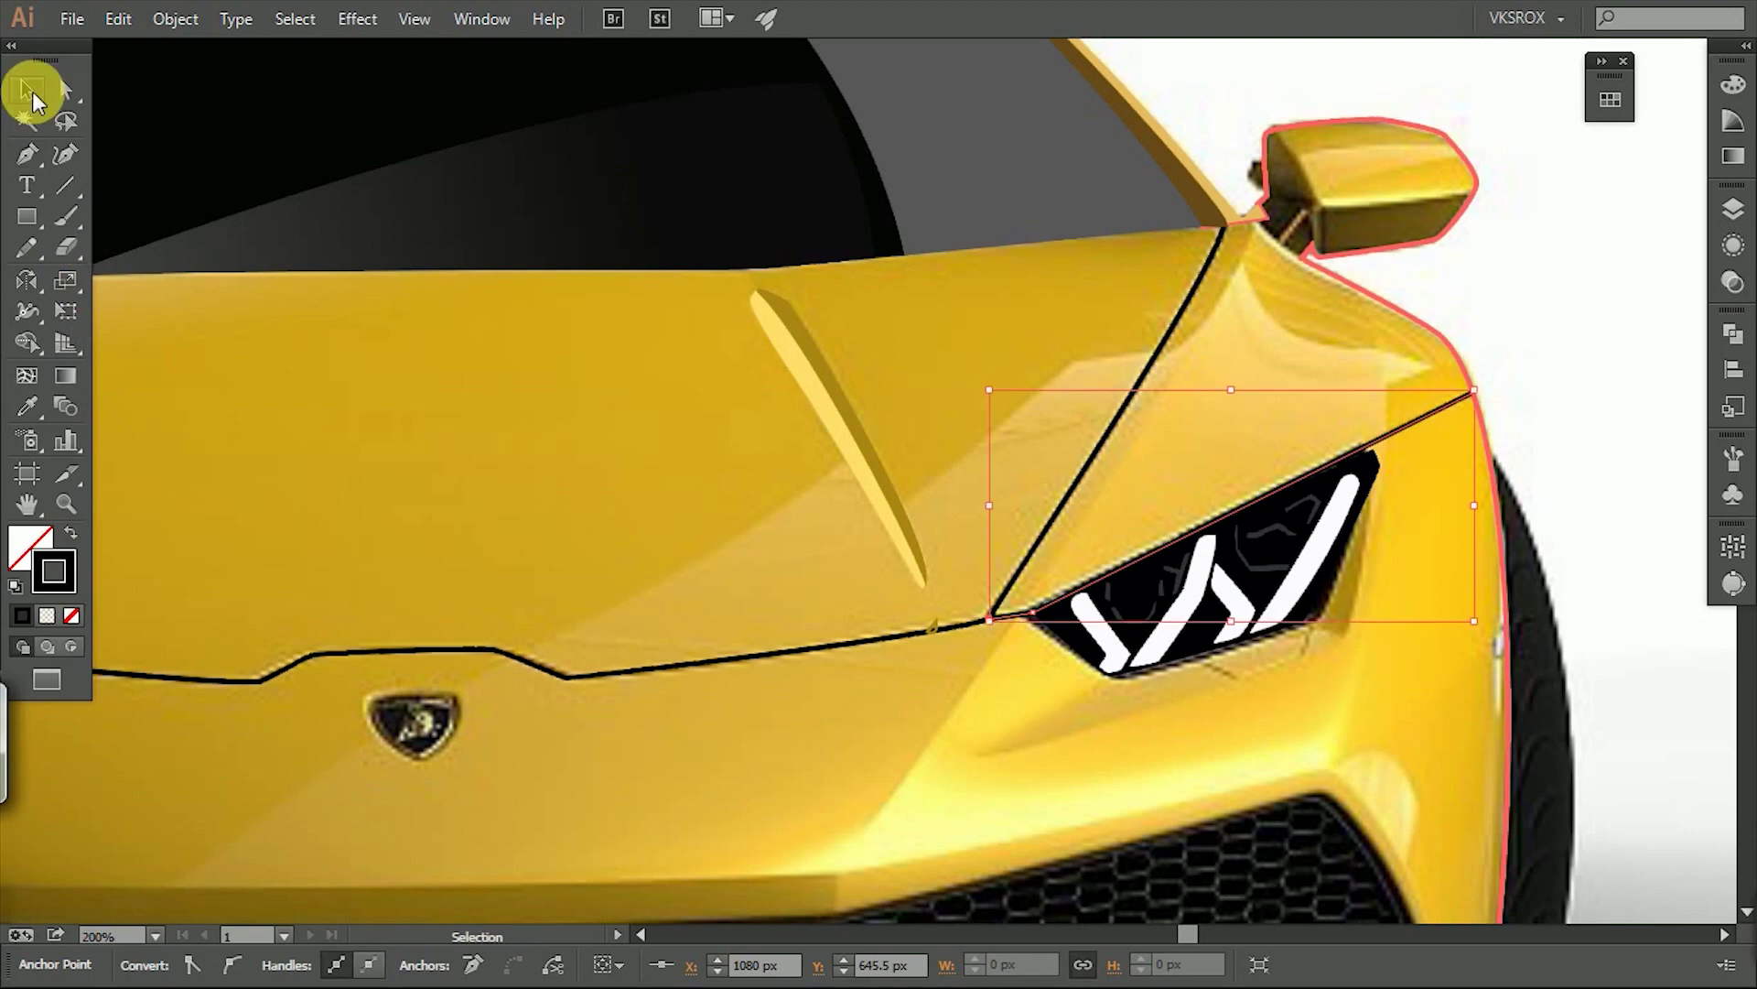
# Pen-draw a short line from the headlight corner along the headlight edge.
pyautogui.click(26, 154)
pyautogui.click(312, 517)
pyautogui.click(483, 586)
pyautogui.click(27, 89)
pyautogui.scroll(-5, 843, 620)
pyautogui.scroll(5, 1059, 698)
pyautogui.hscroll(5, 1059, 698)
# Sample body yellow onto the hood path, then undo that fill.
pyautogui.click(778, 595)
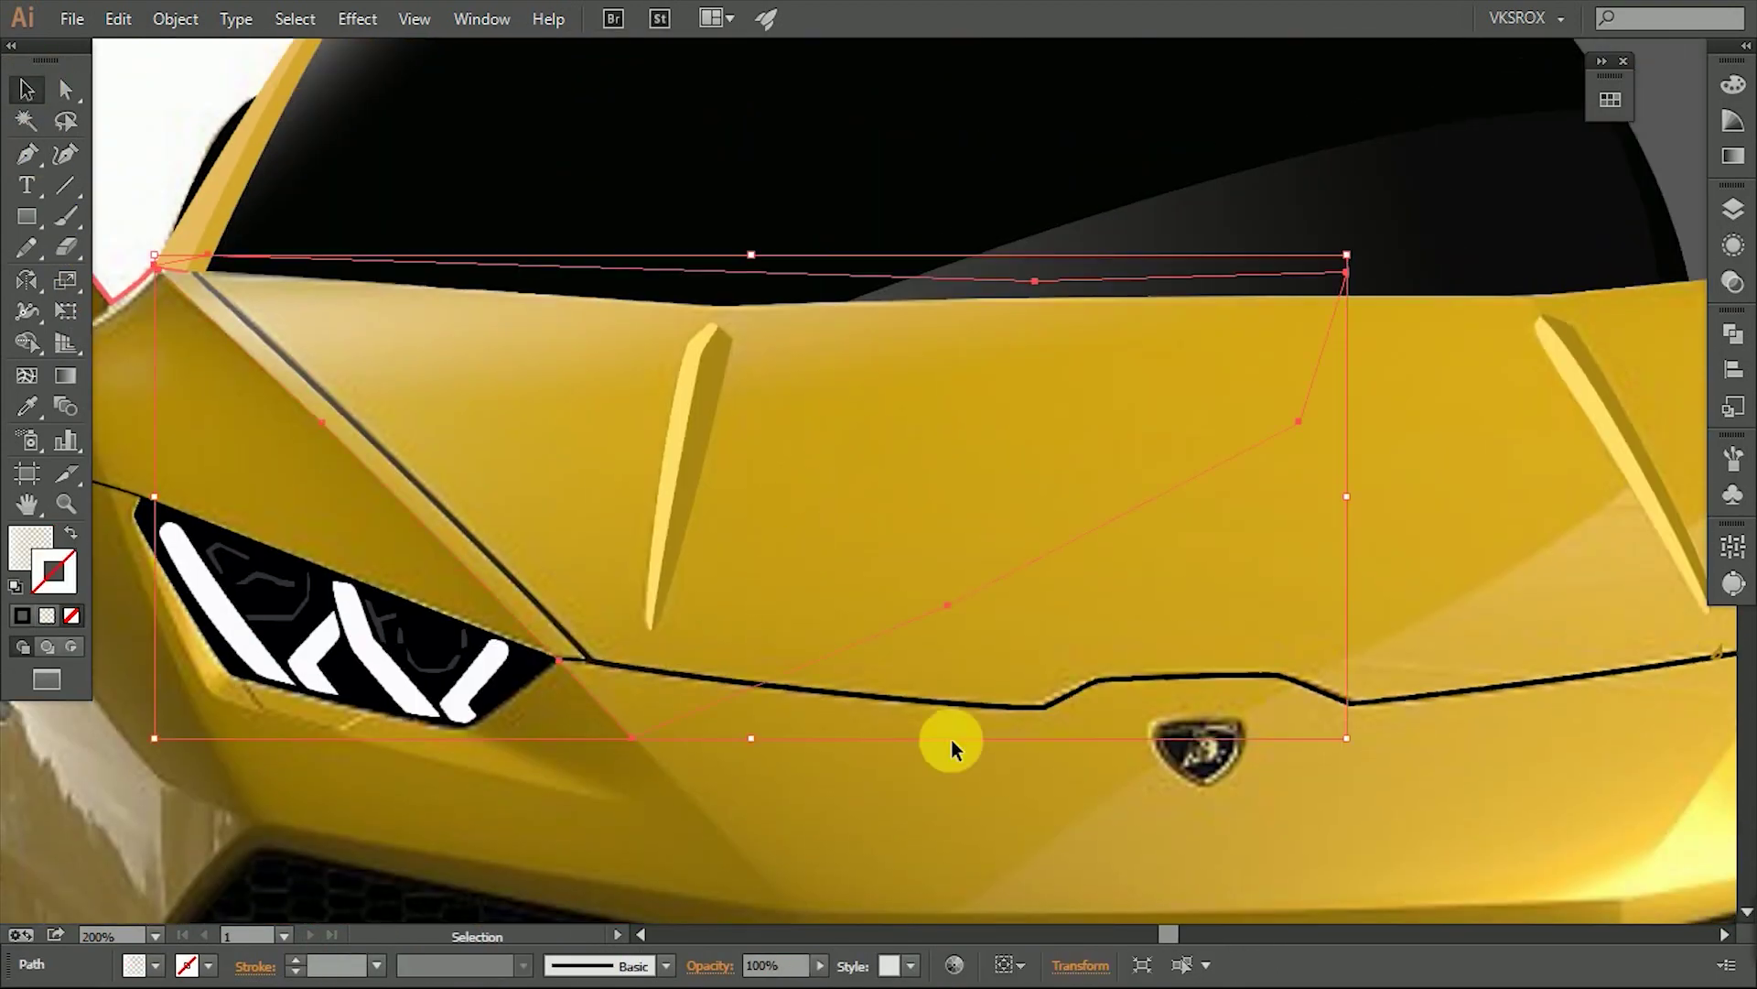
pyautogui.click(1255, 635)
pyautogui.click(40, 100)
pyautogui.click(1137, 820)
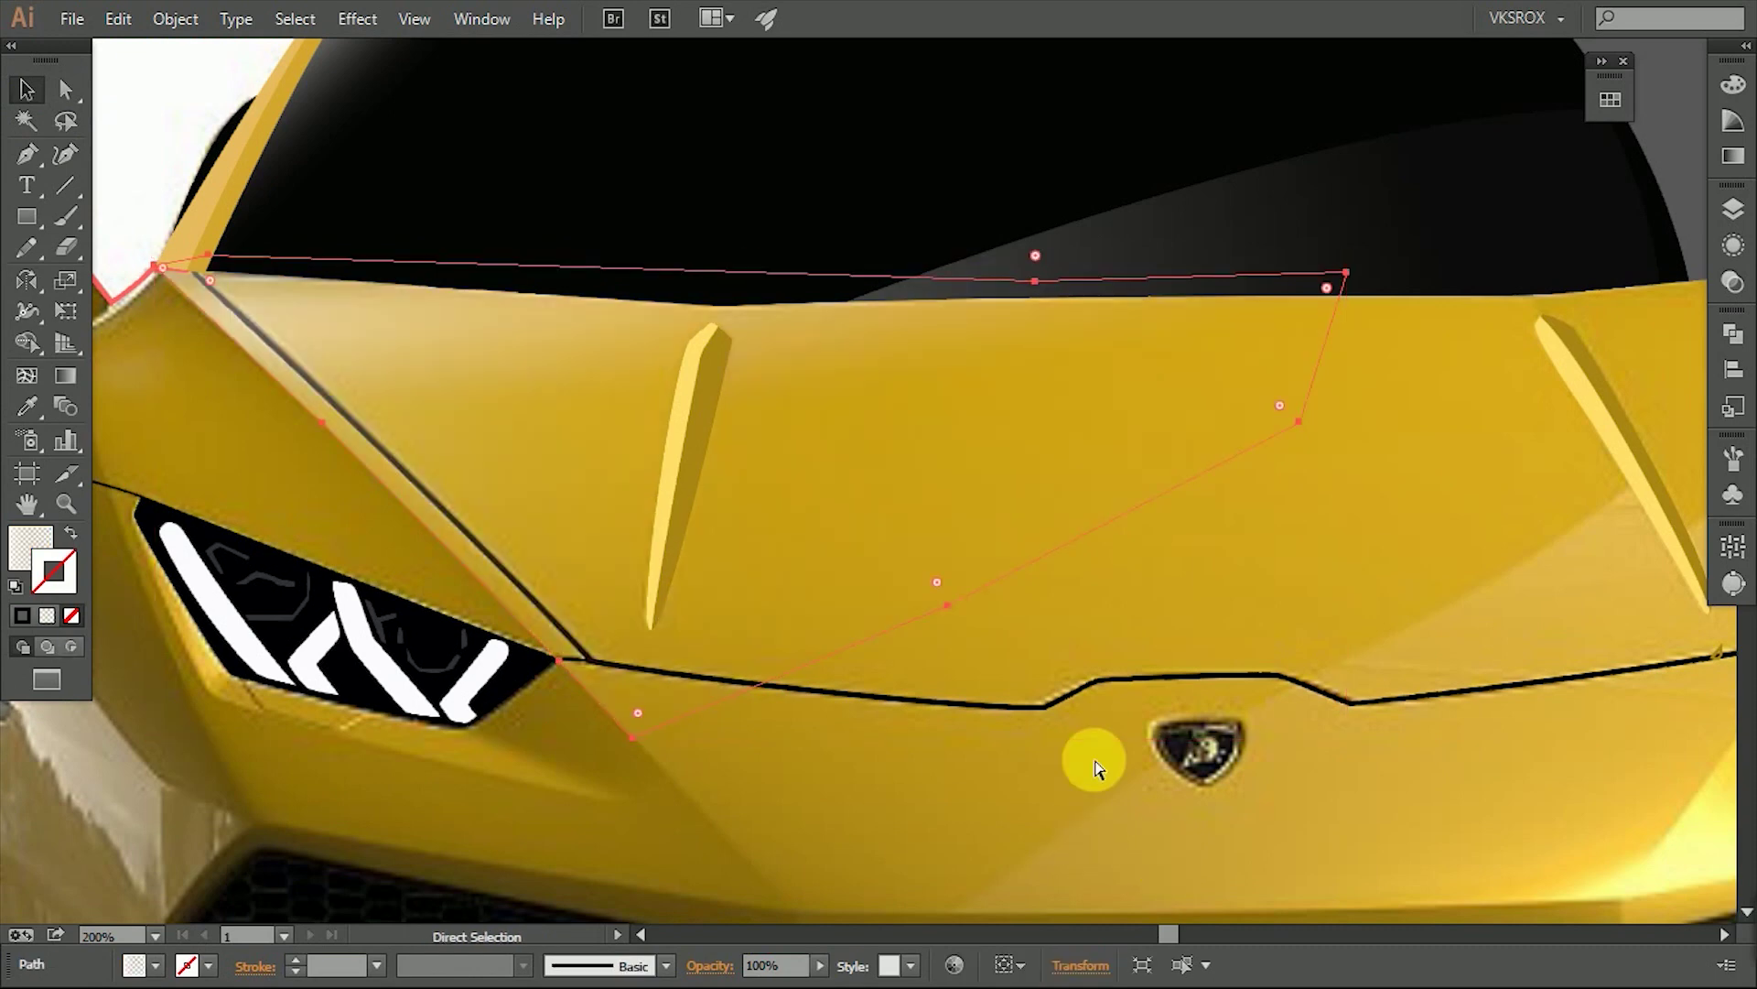
pyautogui.press('i')
pyautogui.click(1010, 599)
pyautogui.hotkey('ctrl', 'z')
# Fill the lower hood panel with the body yellow using the Eyedropper.
pyautogui.press('v')
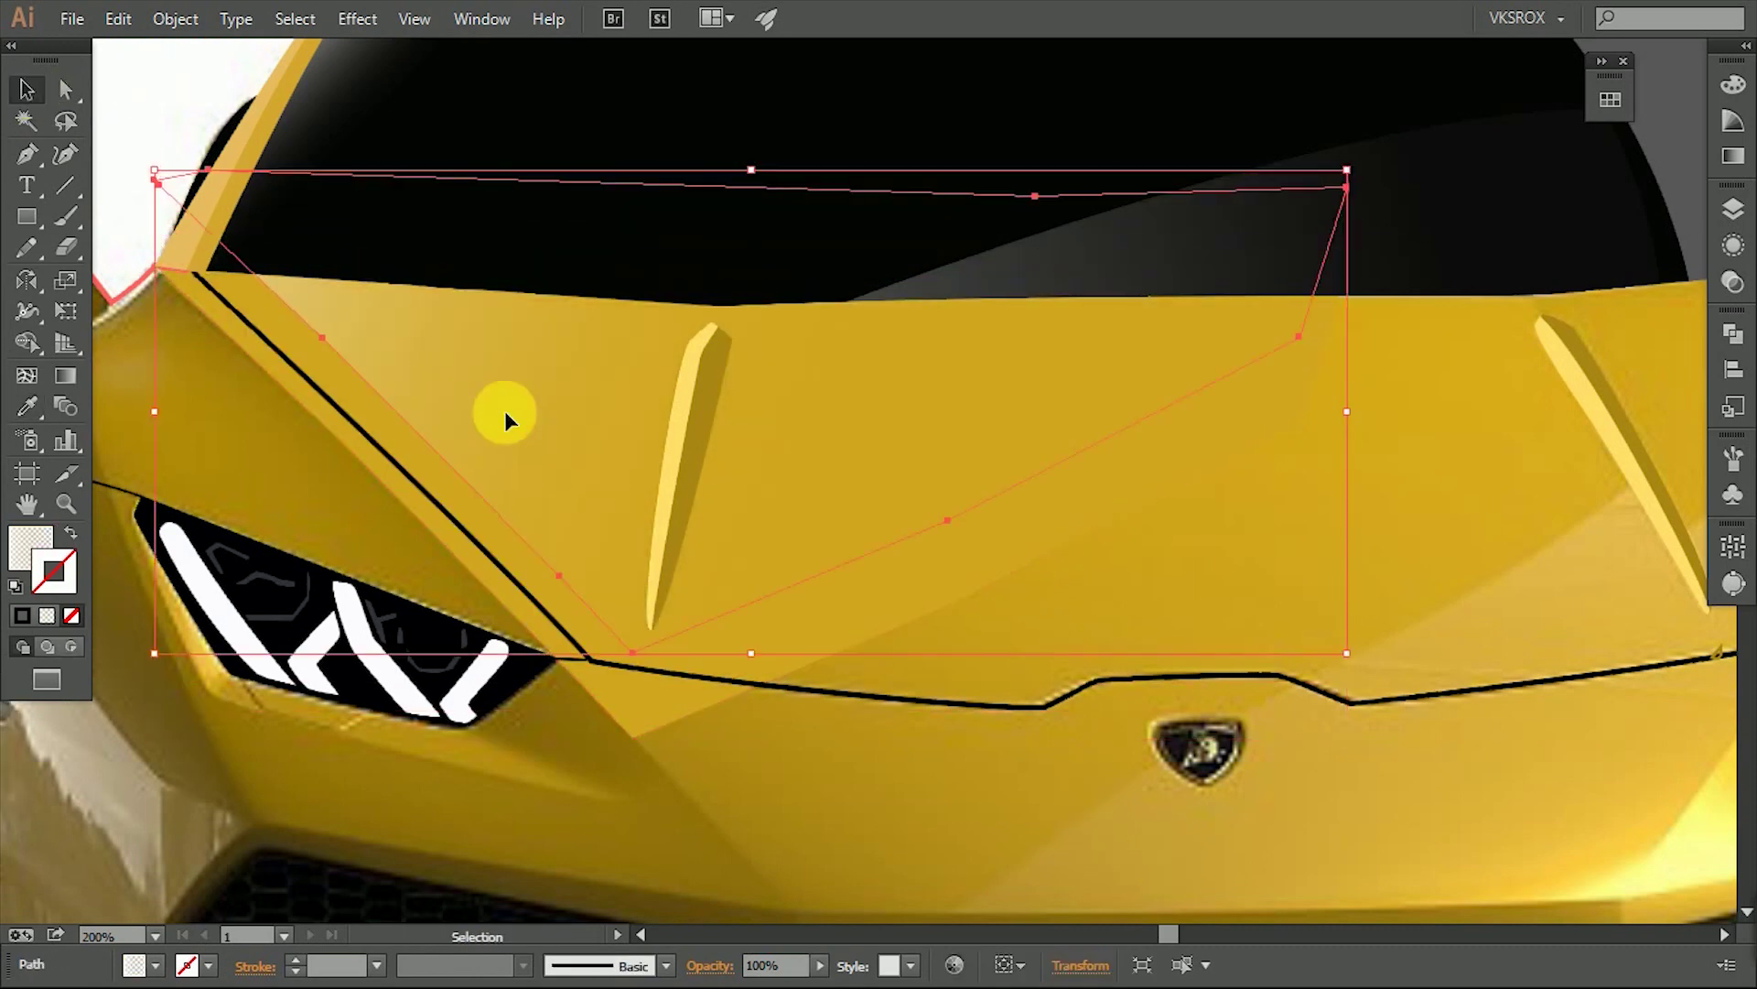
pyautogui.click(1358, 656)
pyautogui.press('i')
pyautogui.click(1256, 622)
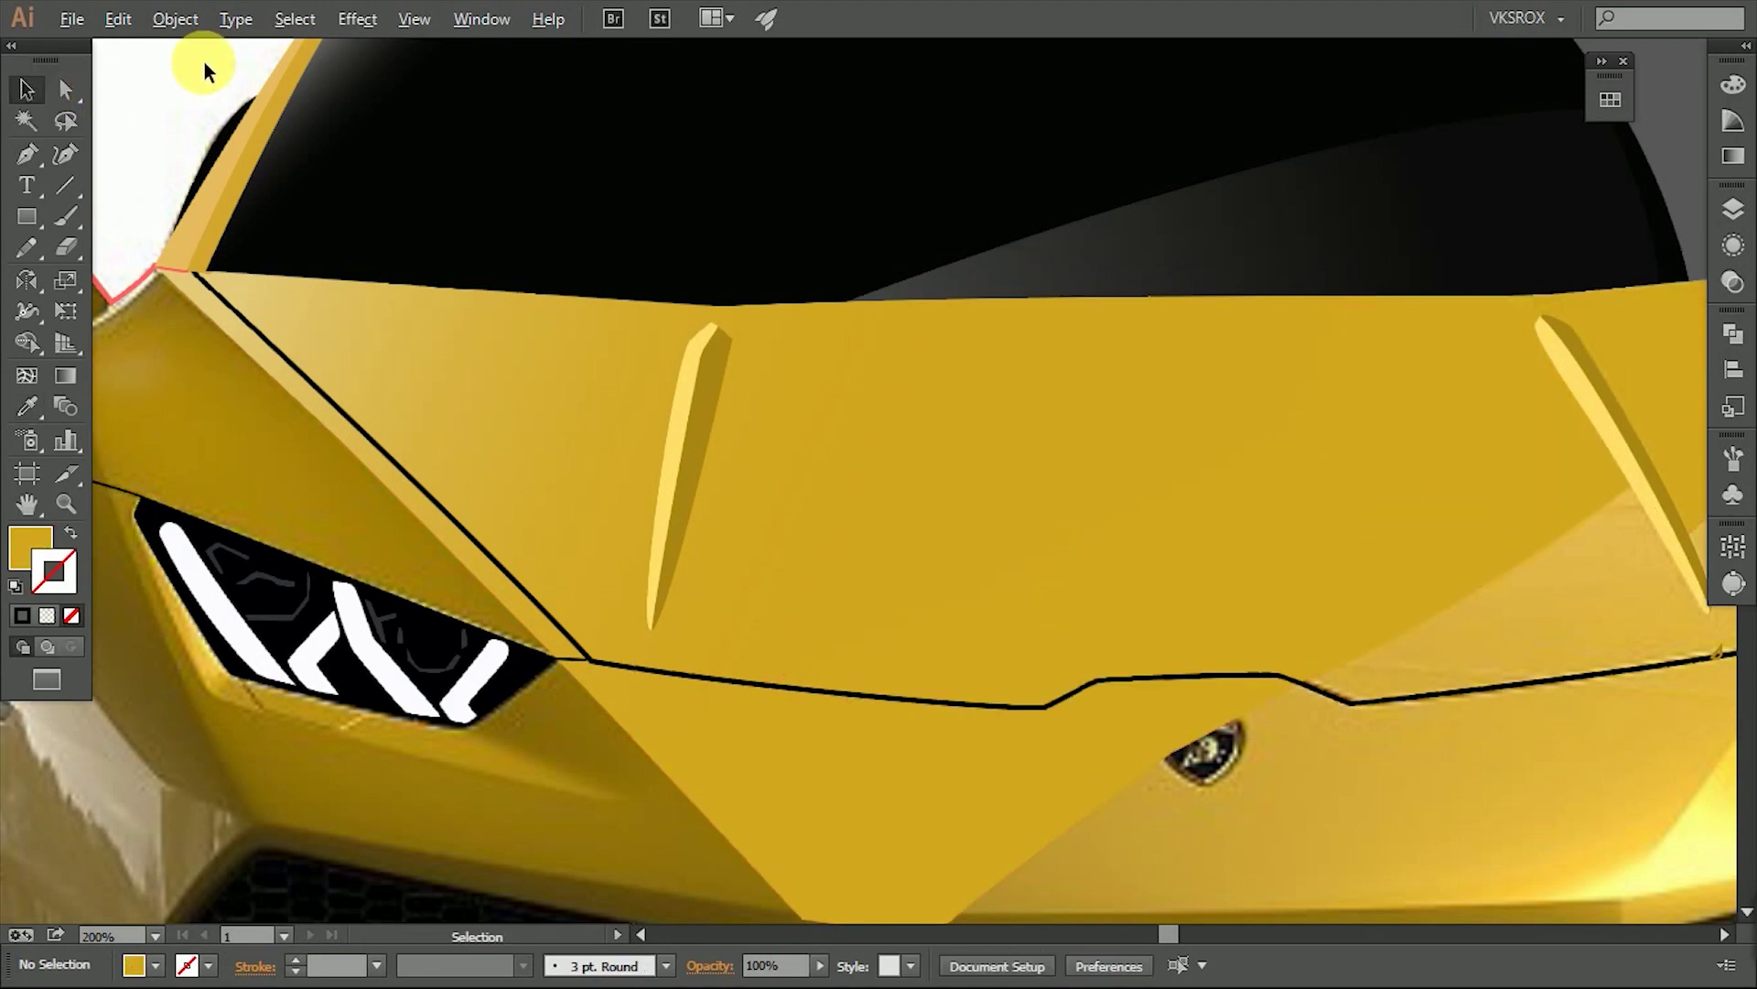
pyautogui.hotkey('ctrl', '0')
pyautogui.scroll(3, 785, 529)
pyautogui.scroll(2, 883, 518)
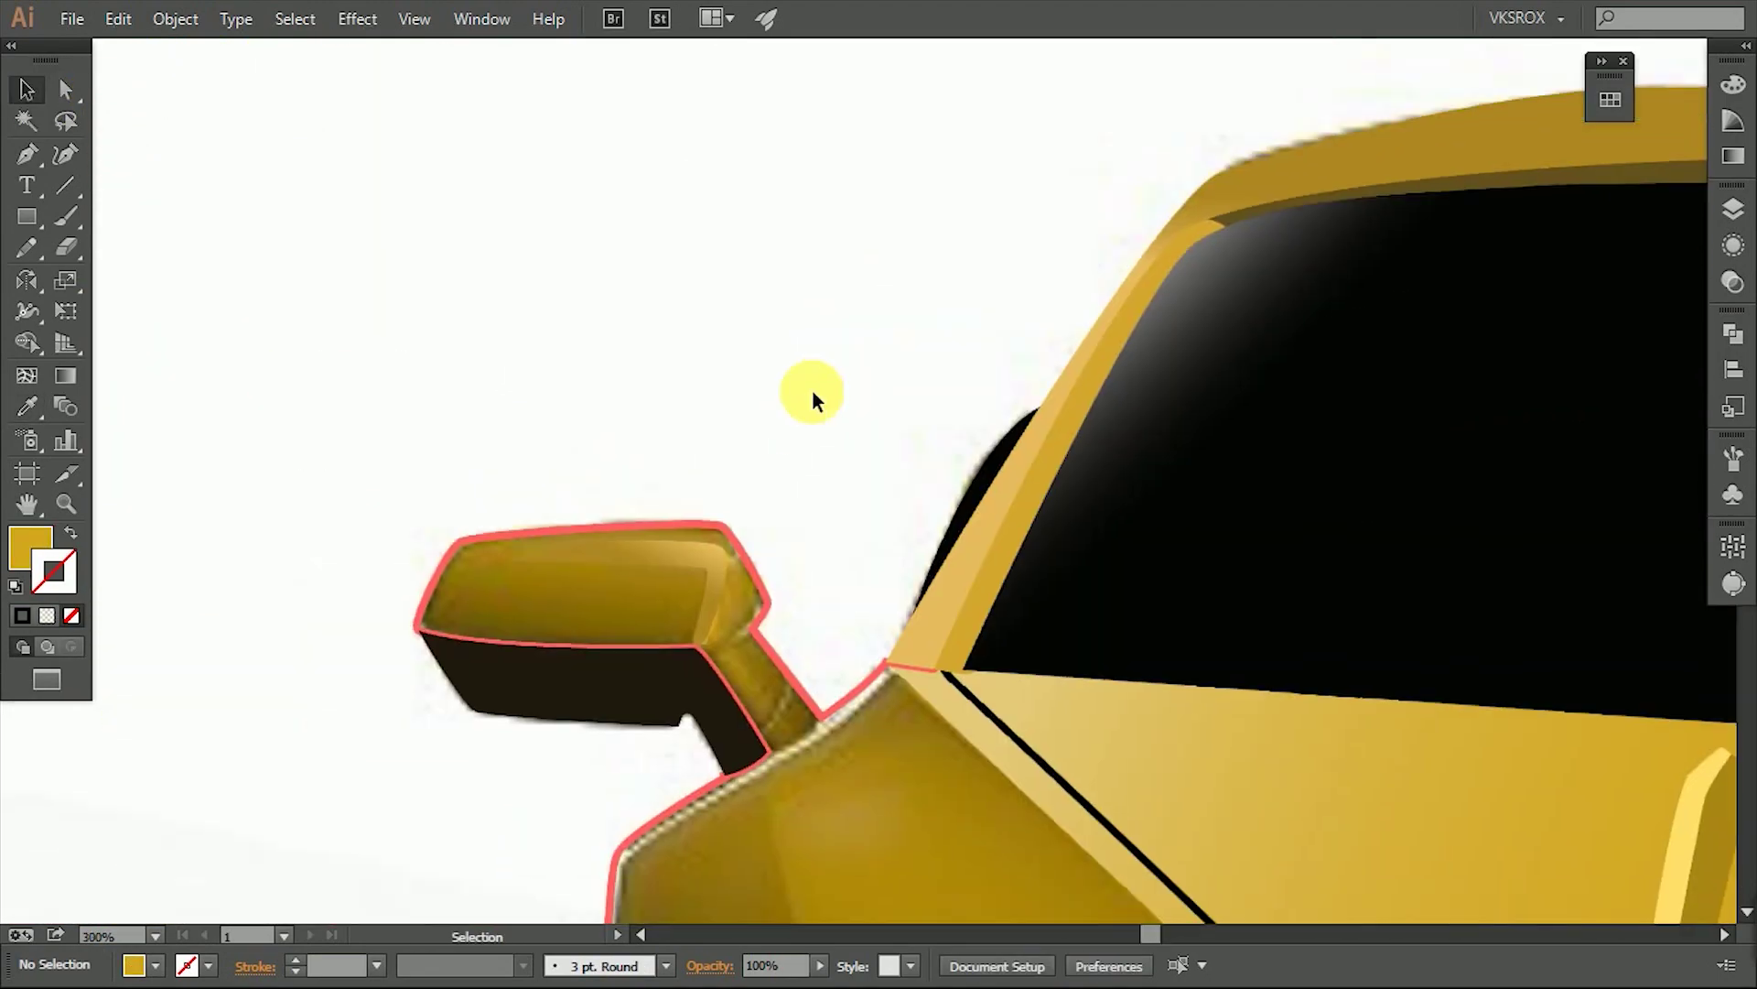
# Cut the inner outline from the mirror shape with Minus Front and copy the shaded fill onto it.
pyautogui.press('p')
pyautogui.scroll(1, 760, 600)
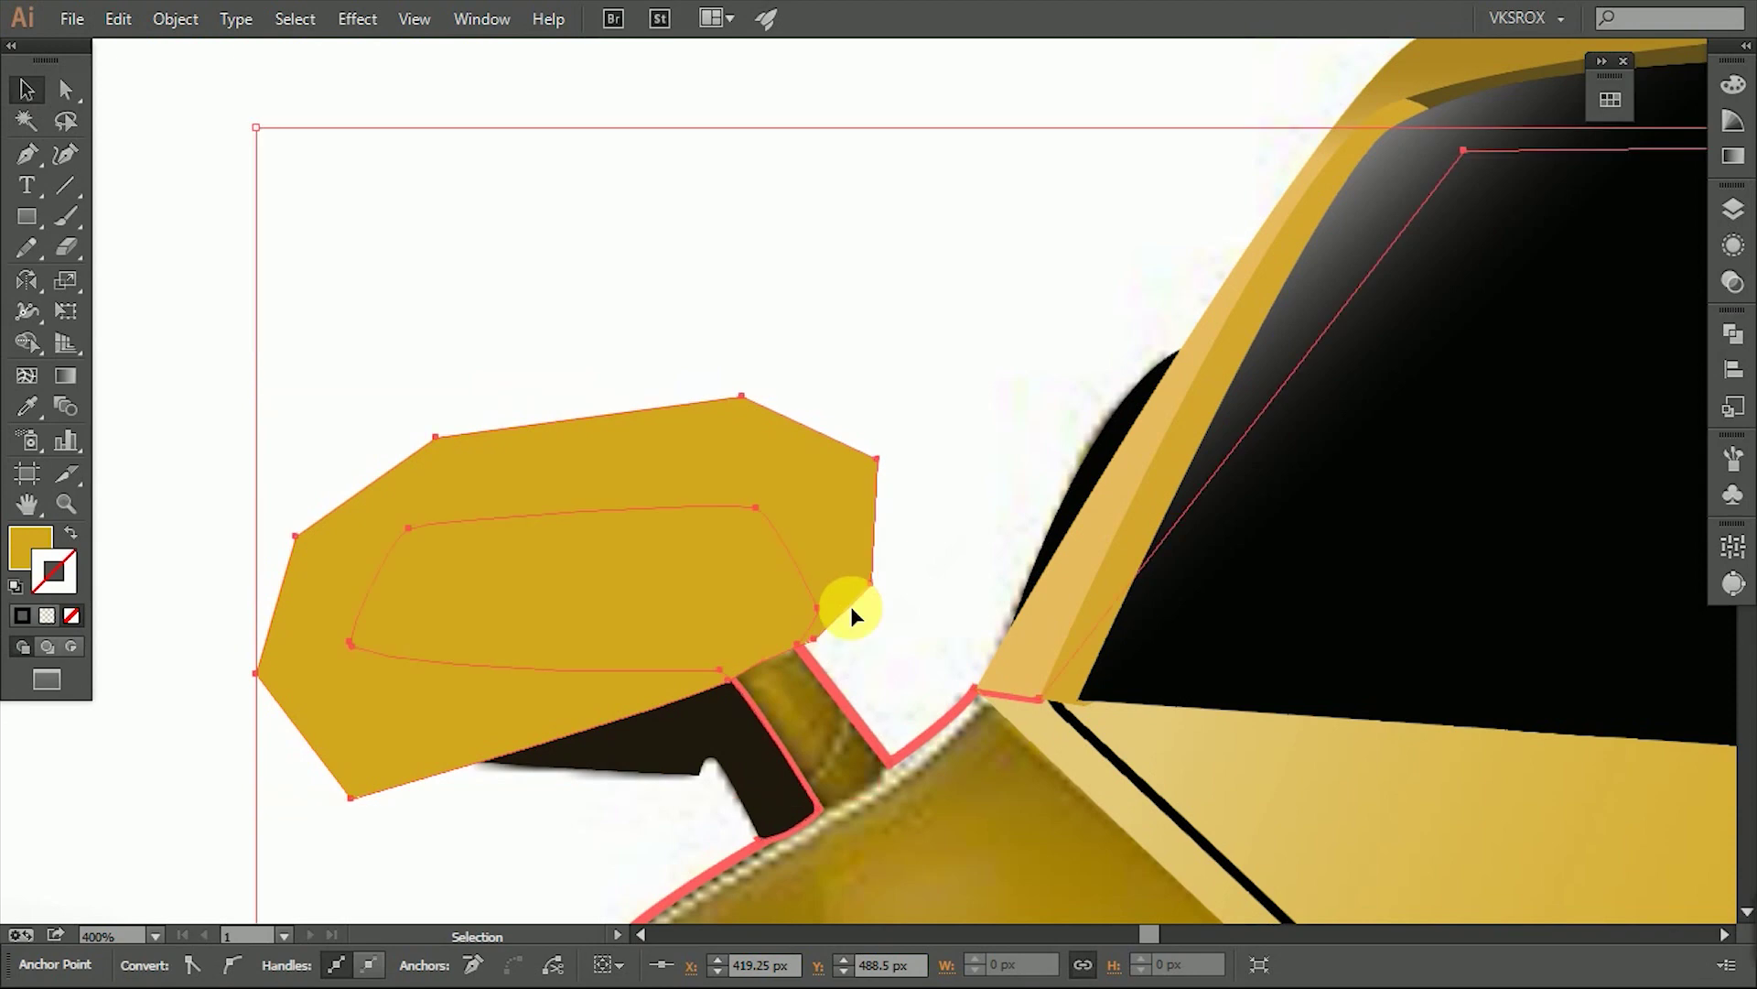
pyautogui.click(1732, 332)
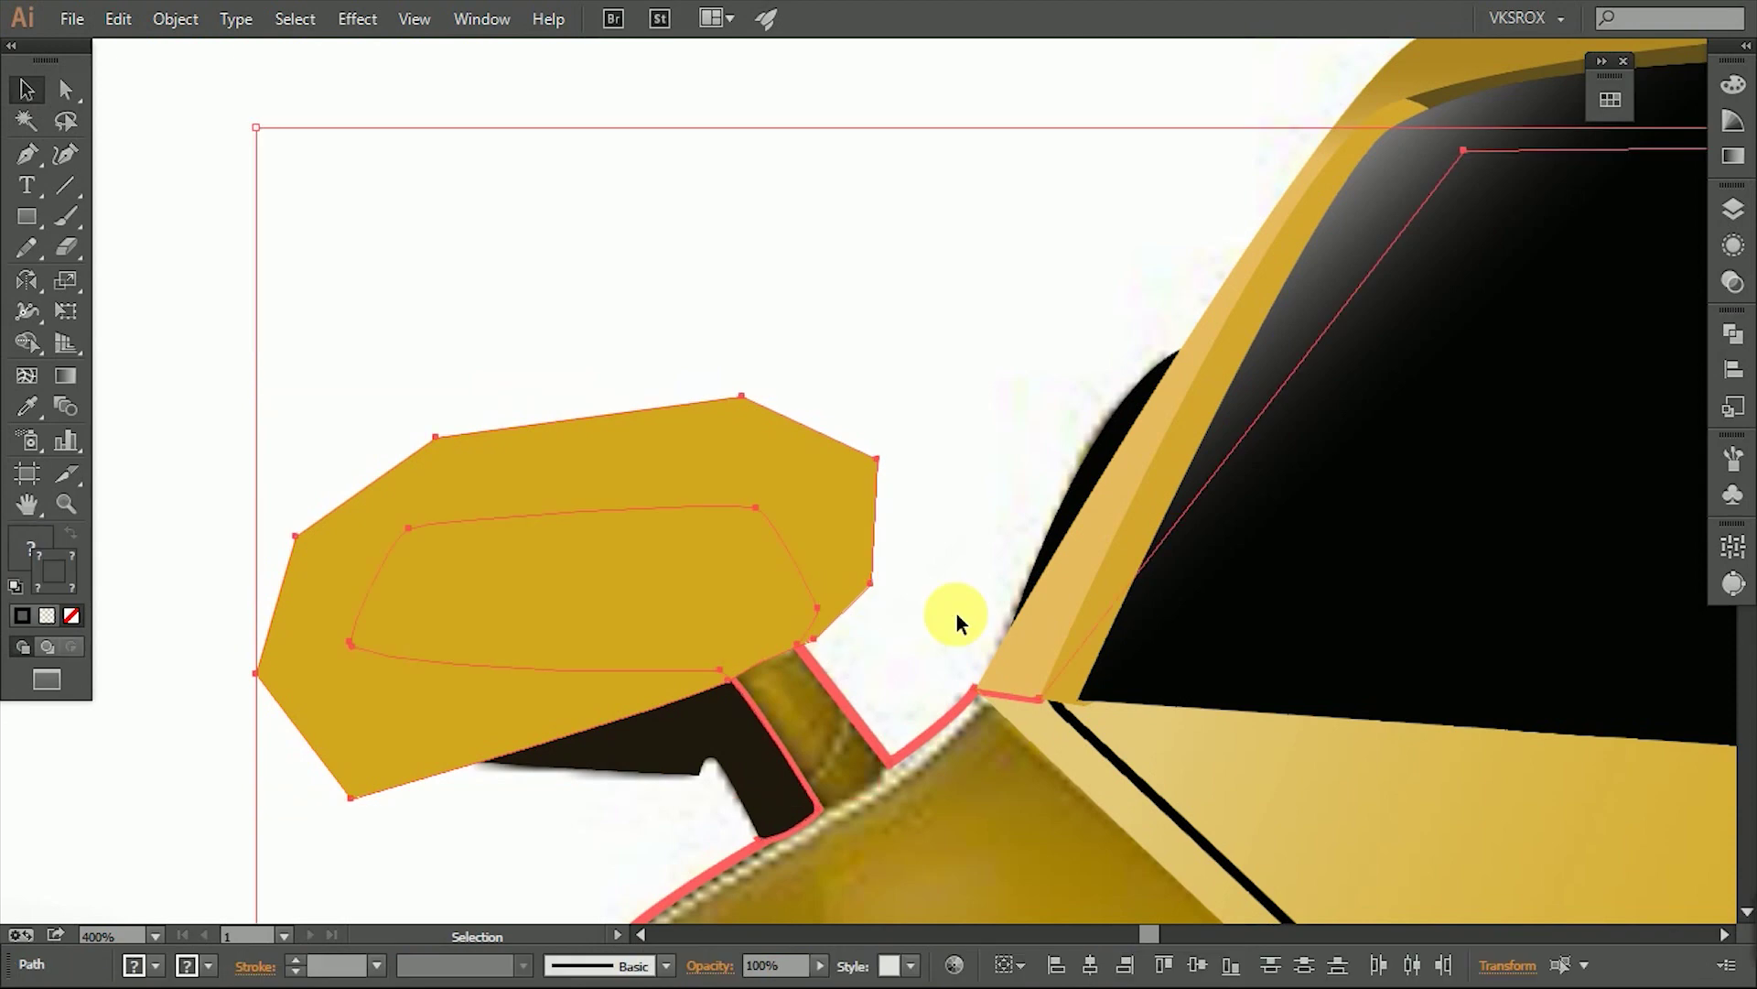
pyautogui.click(1483, 440)
pyautogui.press('i')
pyautogui.click(608, 595)
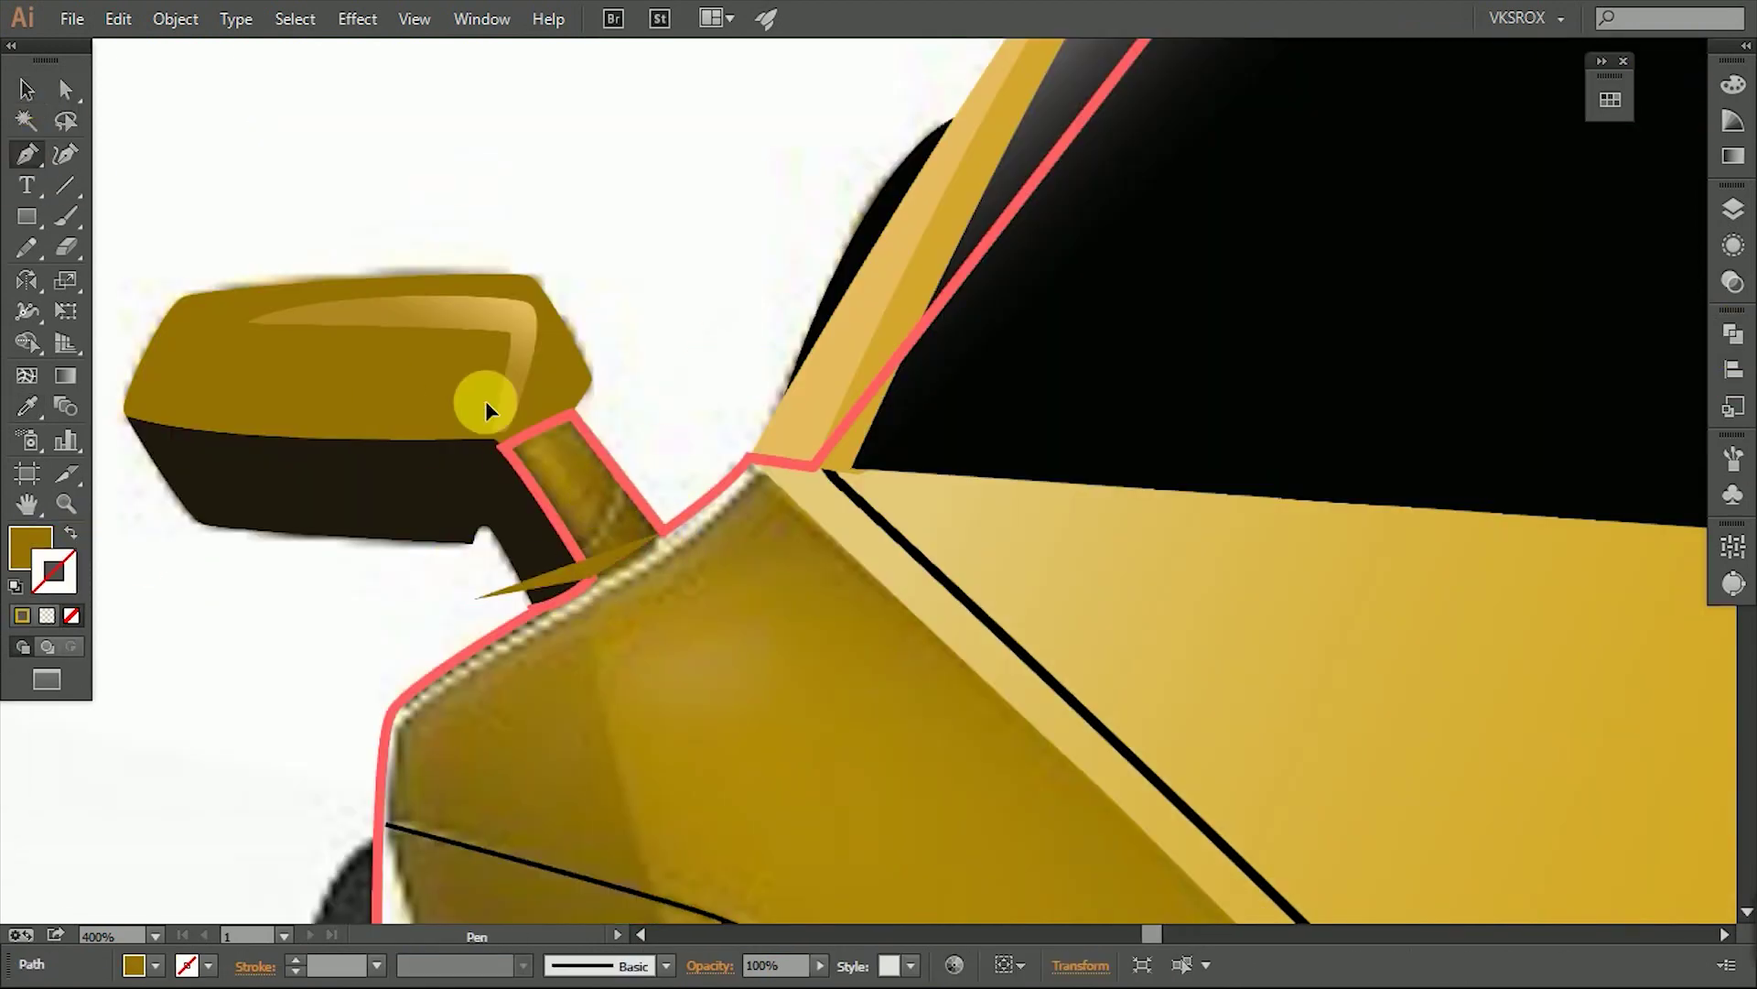
# Fill the mirror arm shape with the darker brown and deselect it.
pyautogui.press('v')
pyautogui.click(510, 628)
pyautogui.press('i')
pyautogui.click(562, 512)
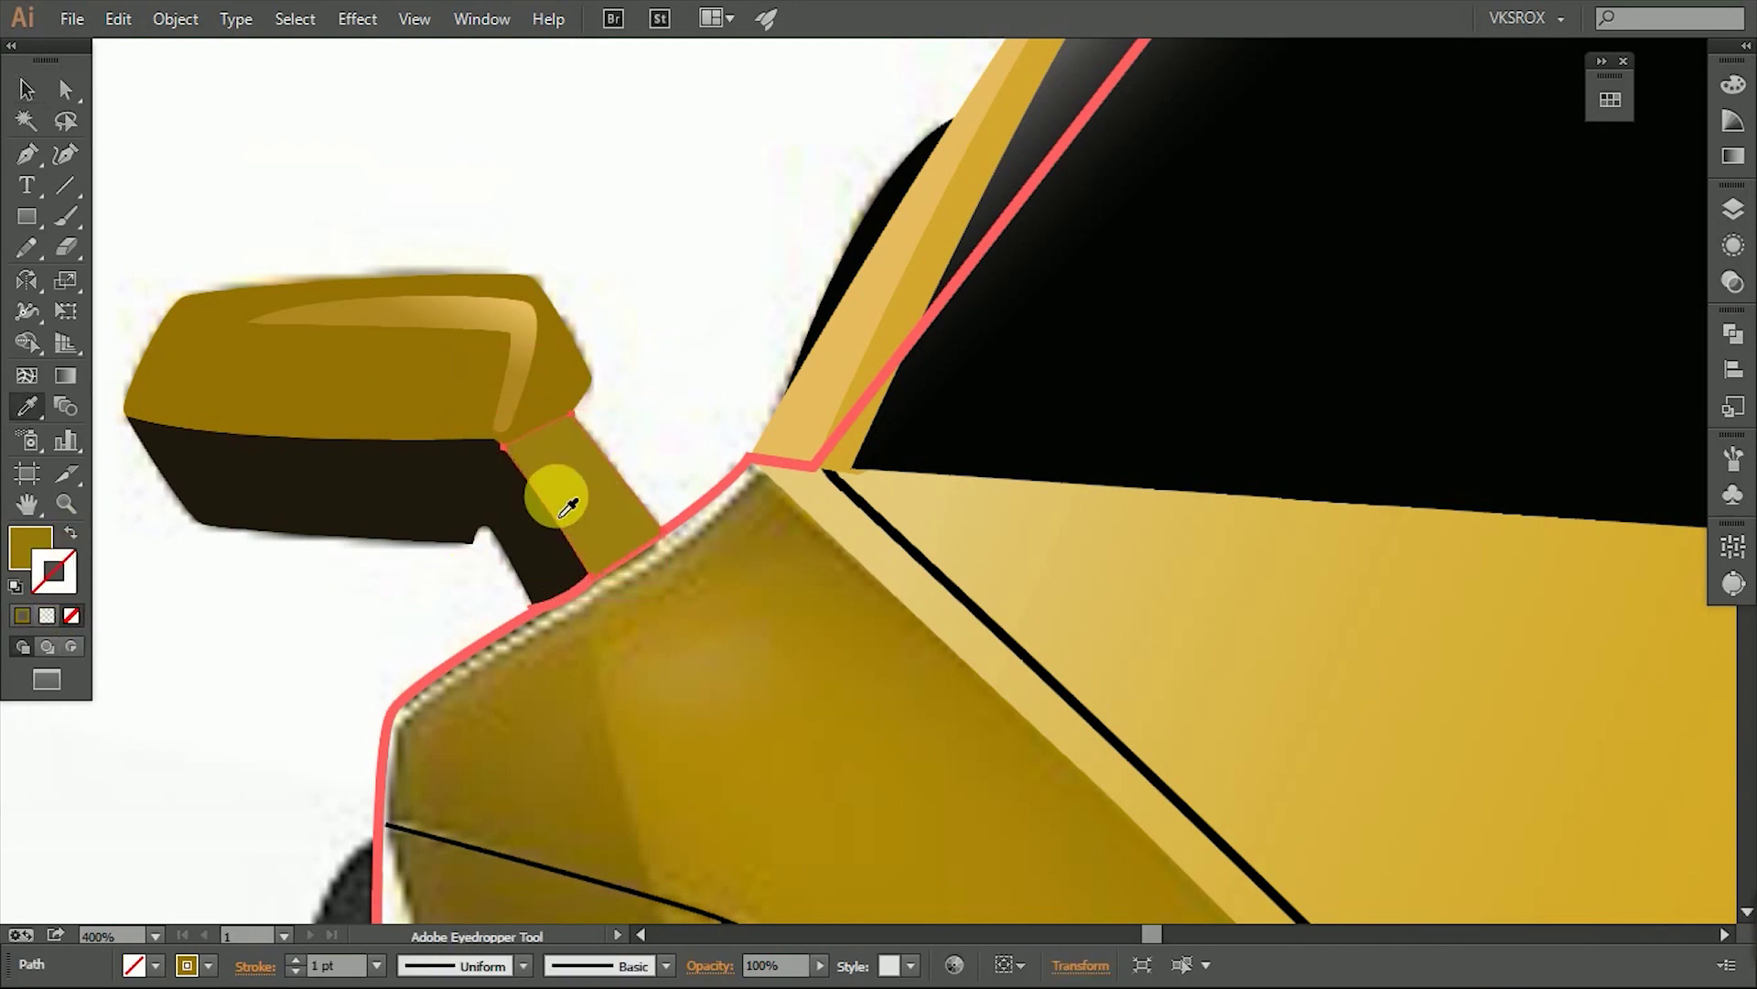
pyautogui.press('v')
pyautogui.click(299, 137)
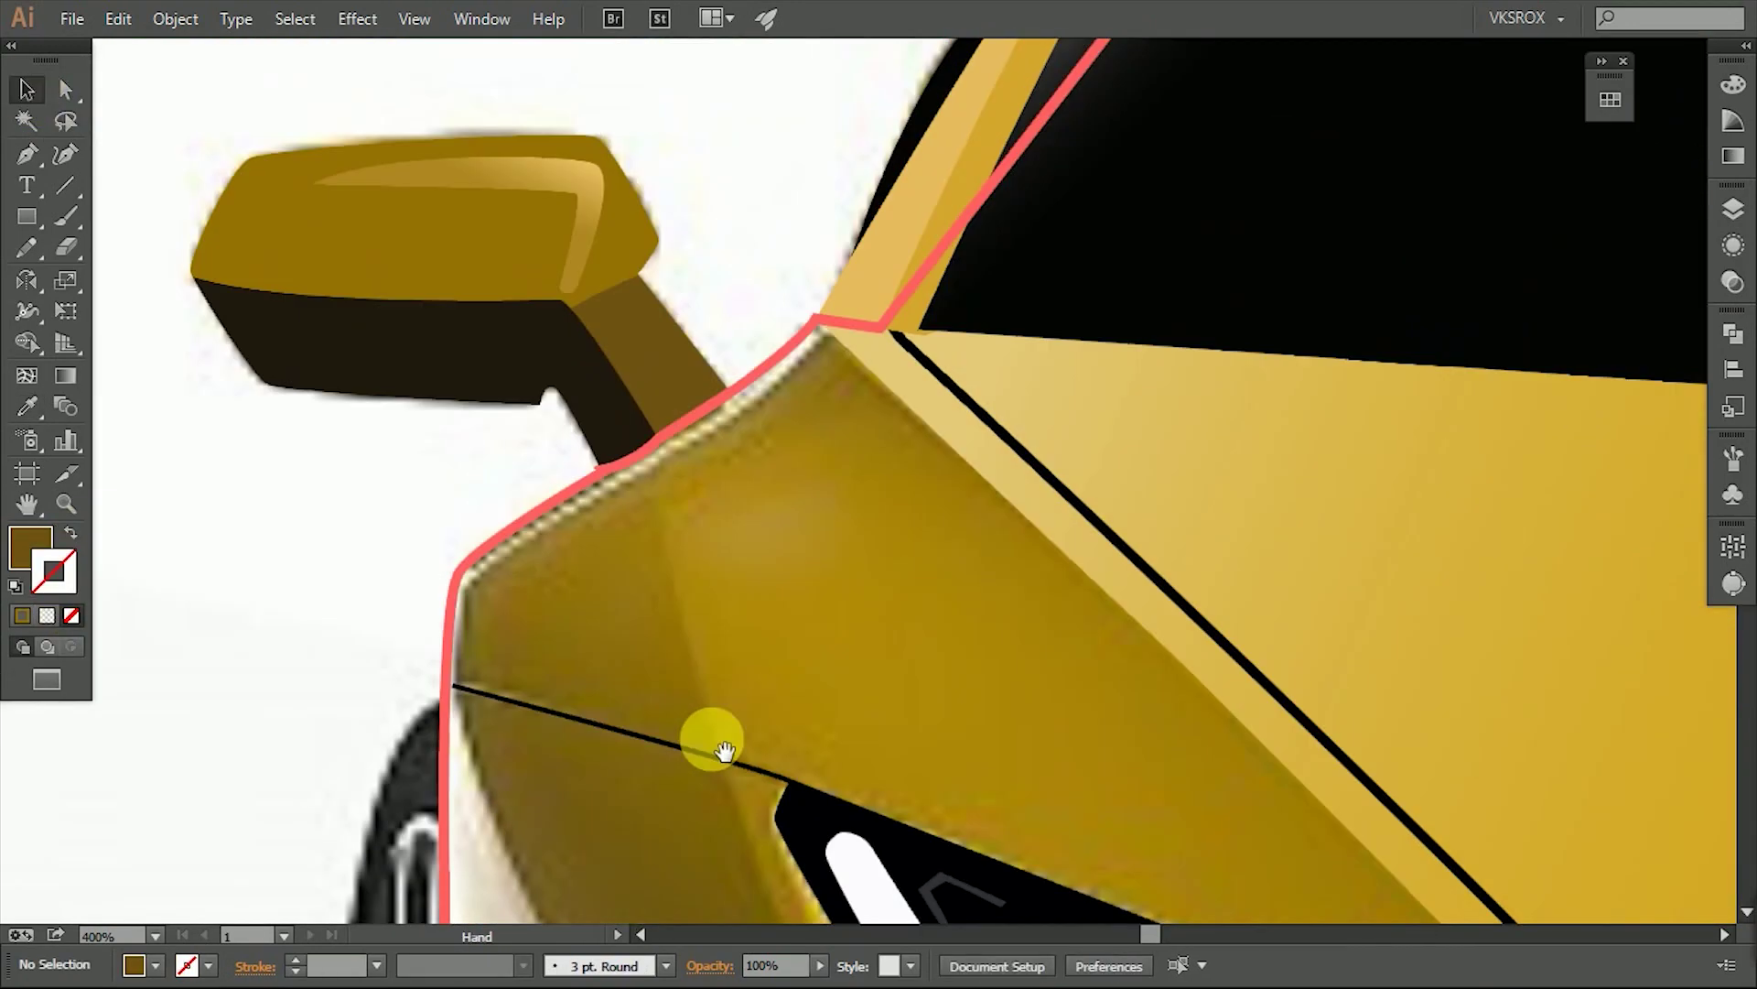
pyautogui.press('p')
pyautogui.scroll(-5, 747, 367)
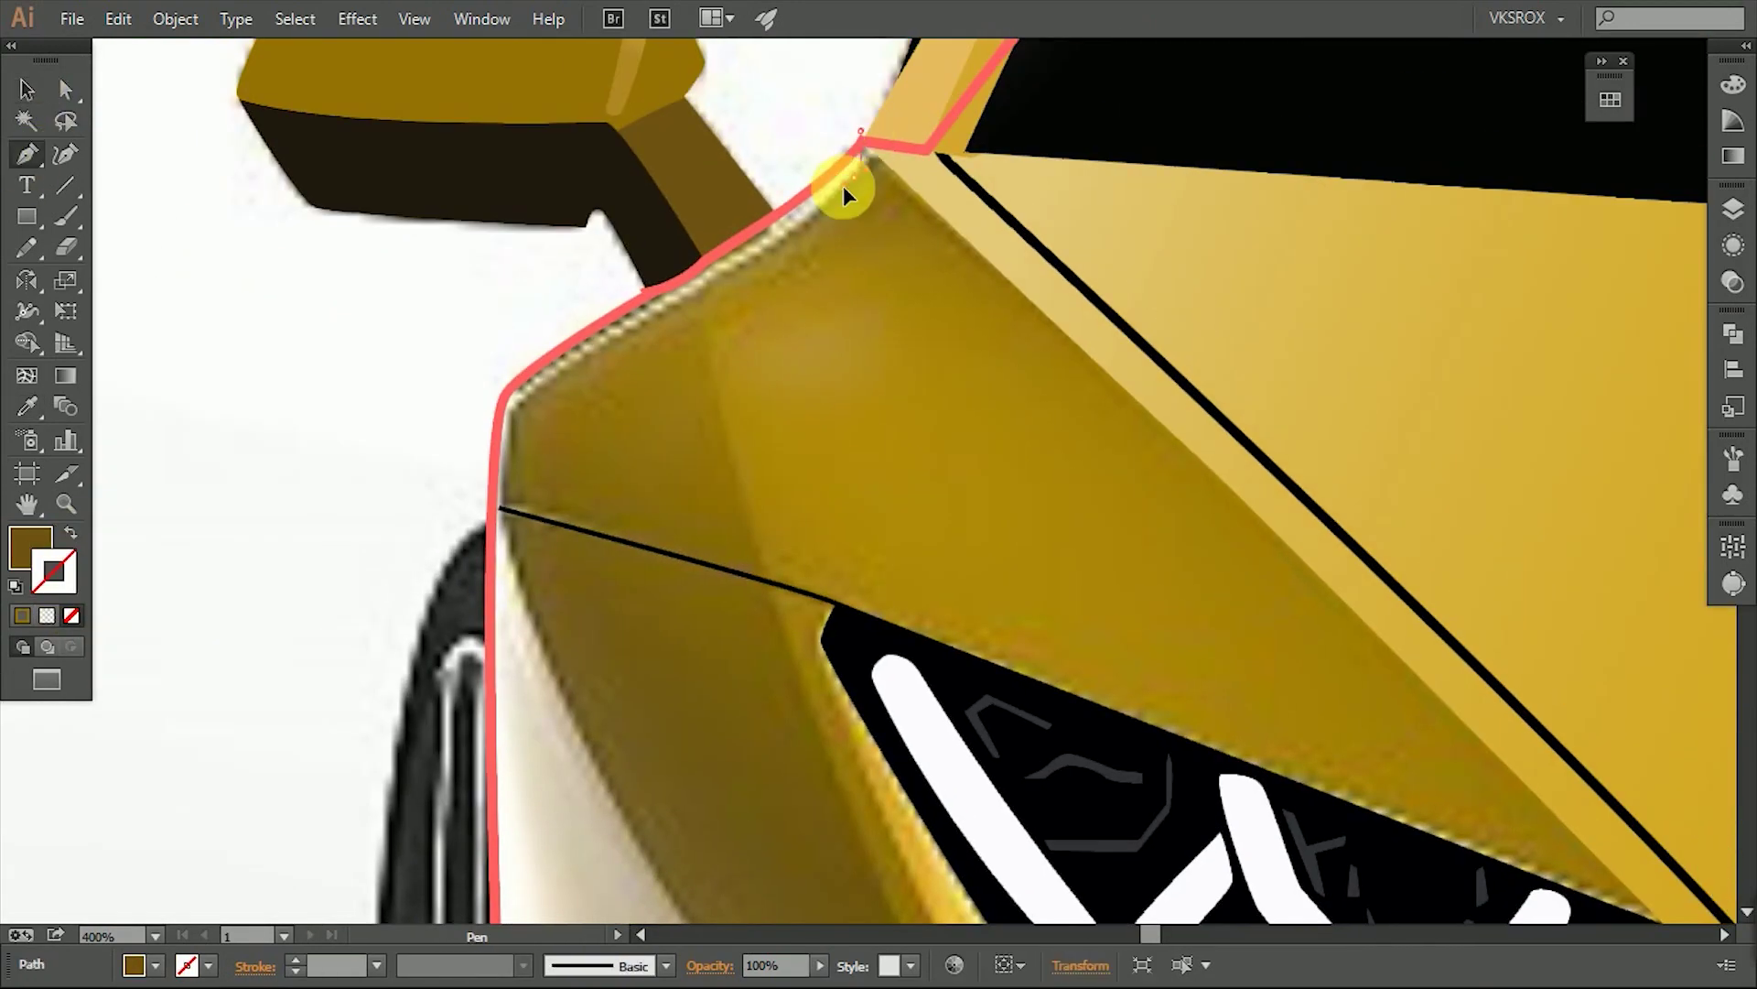
# Trace the side panel beside the front wheel with a zigzag lower edge and close it.
pyautogui.scroll(-5, 552, 331)
pyautogui.scroll(-5, 715, 633)
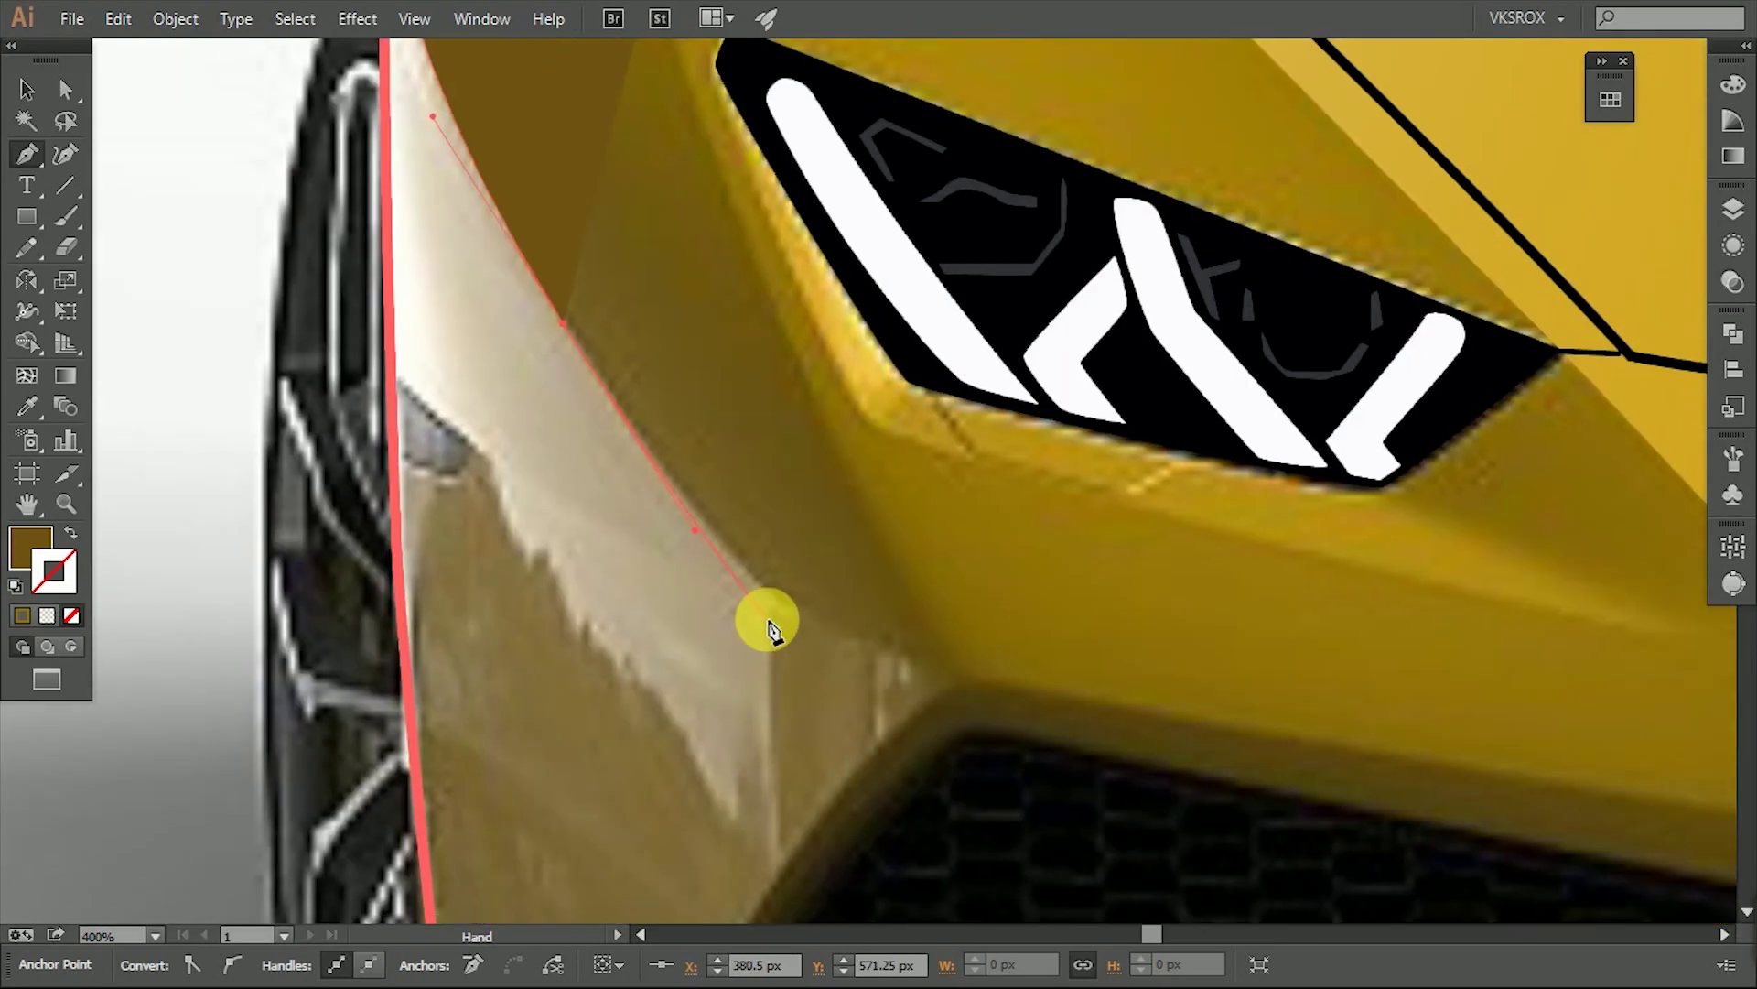
pyautogui.click(696, 529)
pyautogui.moveTo(776, 604); pyautogui.dragTo(776, 883)
pyautogui.click(669, 723)
pyautogui.click(641, 682)
pyautogui.click(828, 641)
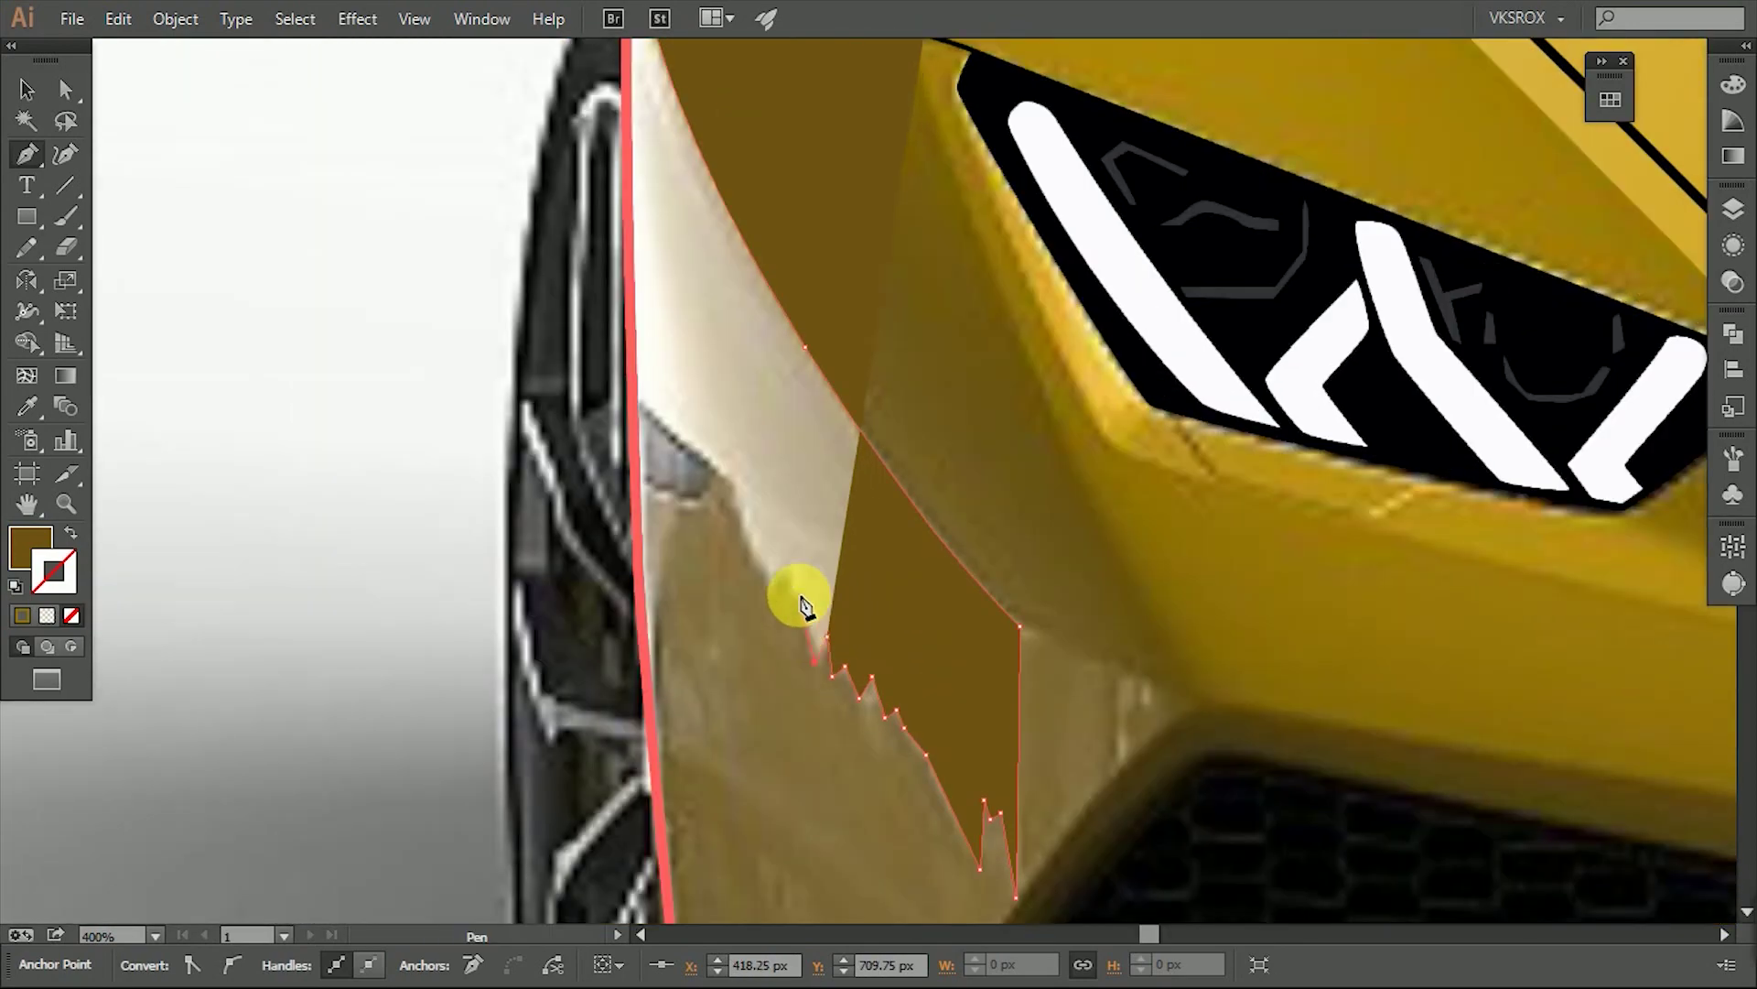
pyautogui.click(787, 733)
pyautogui.click(757, 645)
pyautogui.click(973, 309)
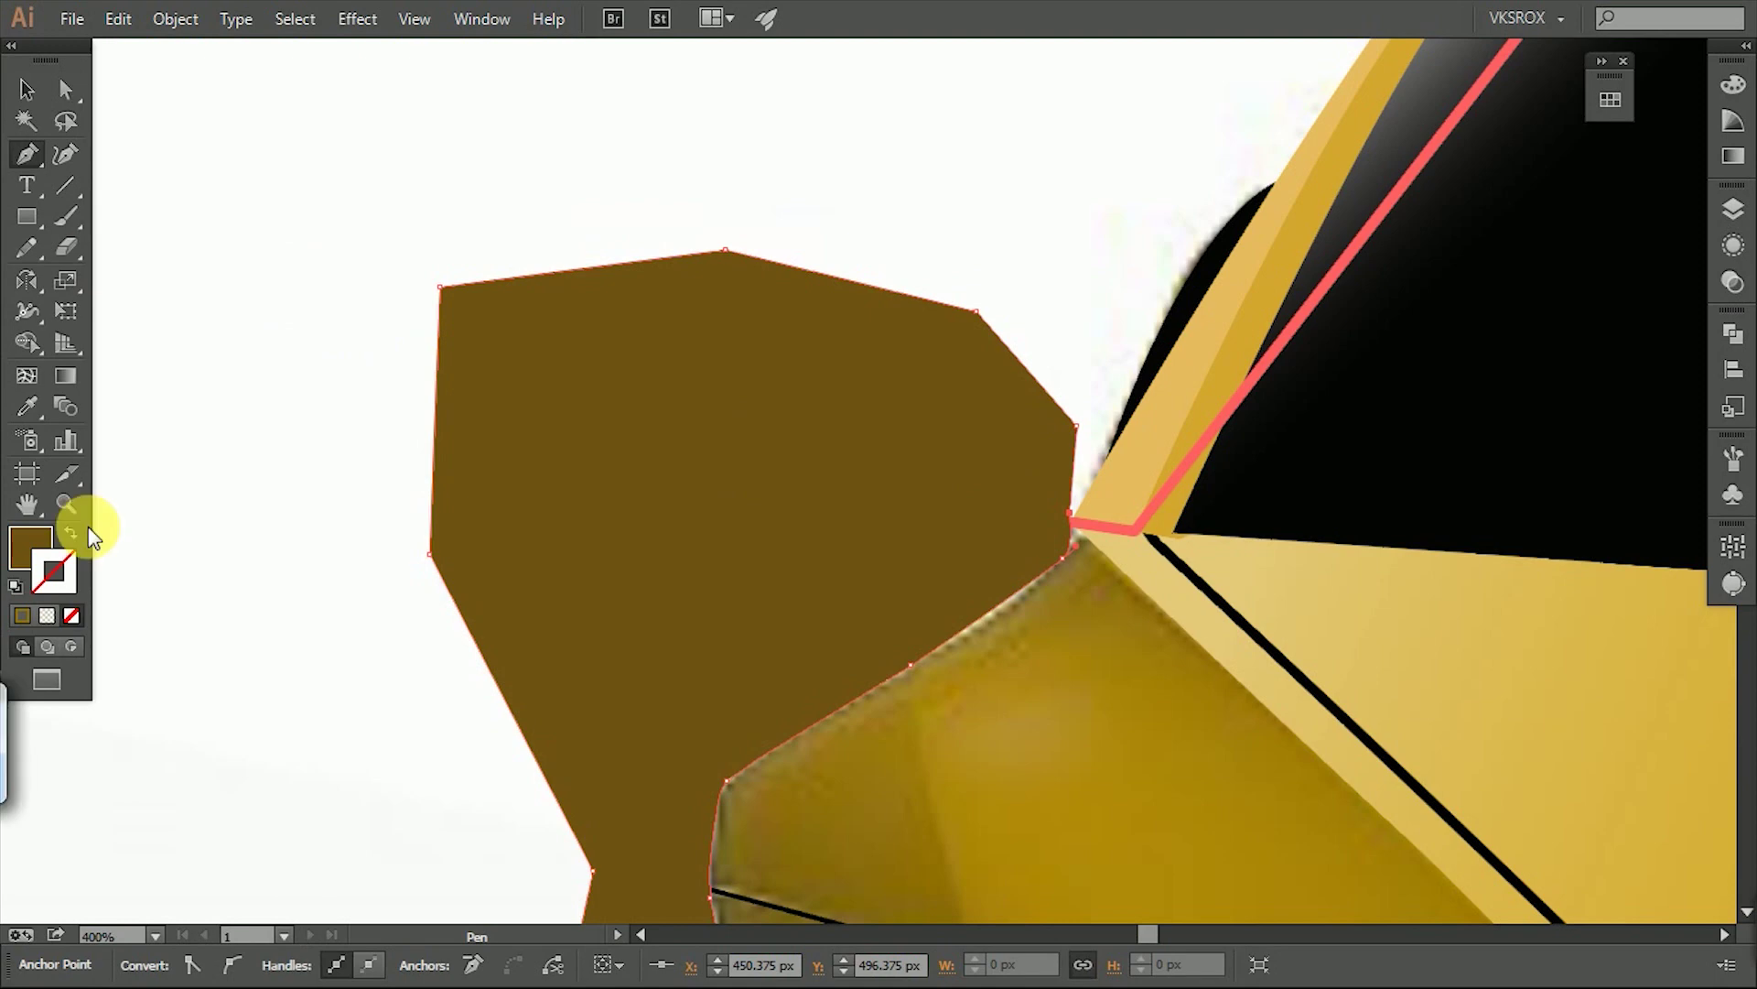
# Swap the panel's fill and stroke and sample the cream colour into its fill.
pyautogui.click(71, 533)
pyautogui.click(26, 89)
pyautogui.rightClick(869, 600)
pyautogui.click(901, 615)
pyautogui.click(1011, 639)
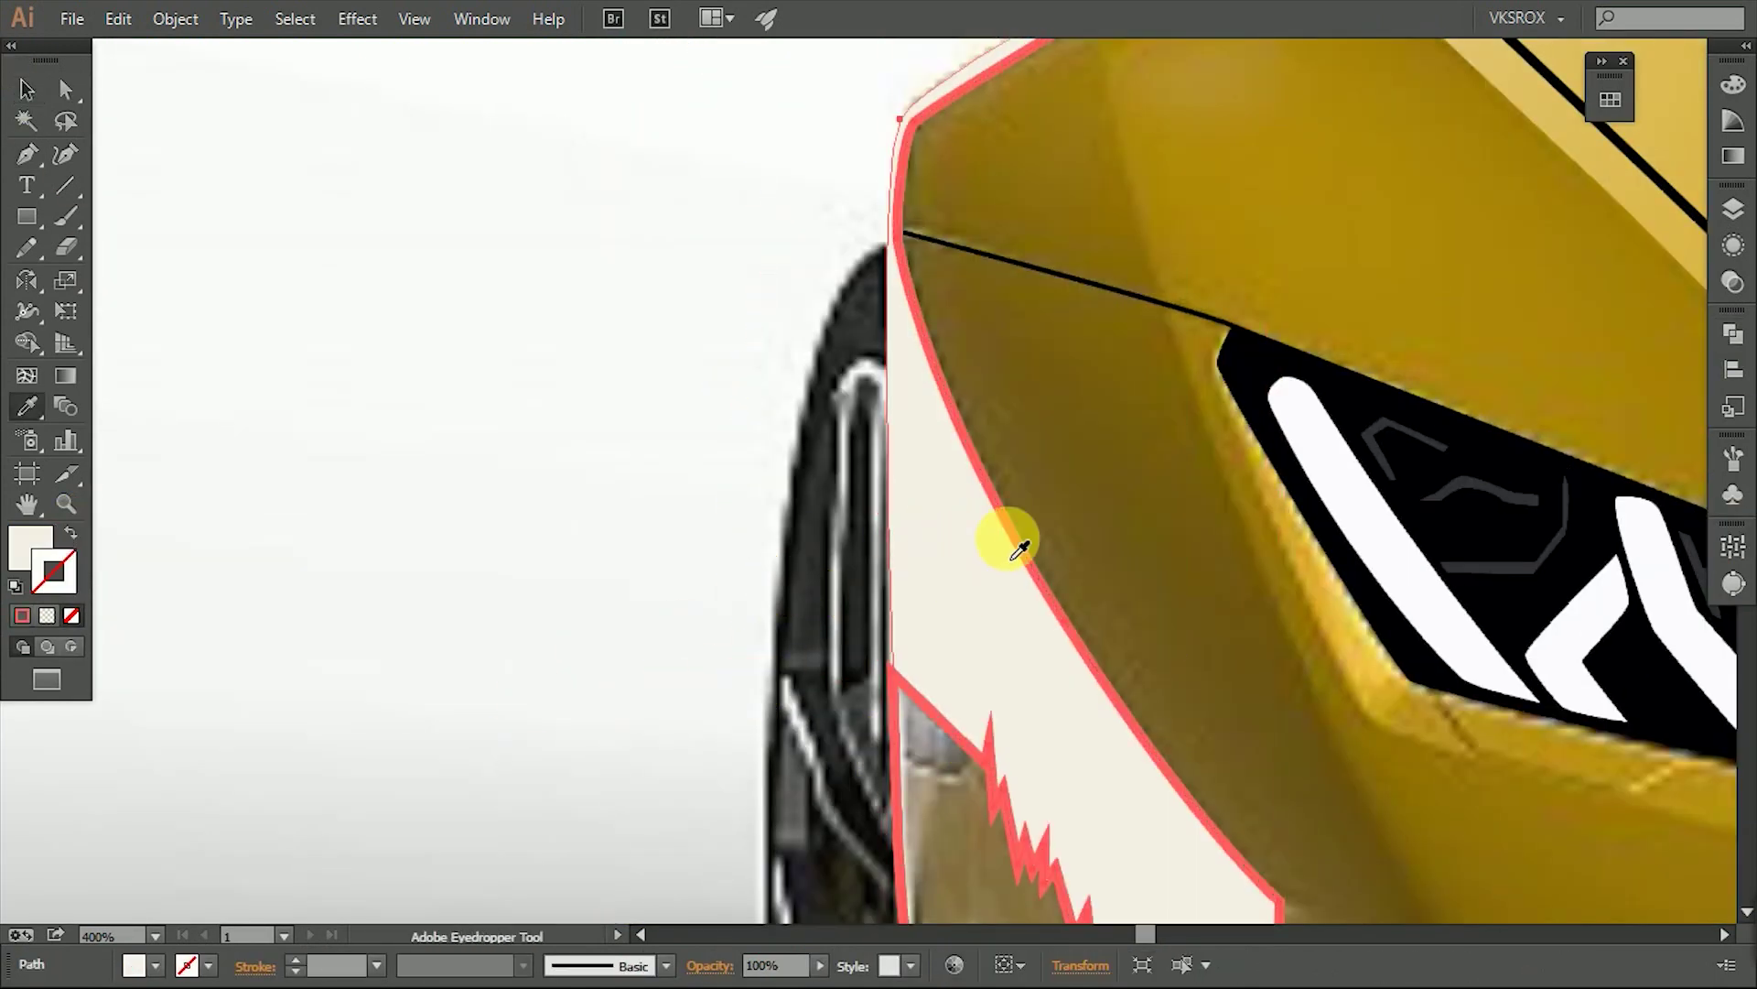
# Select the side mirror group and move the view down toward the next area.
pyautogui.scroll(3, 295, 341)
pyautogui.click(1095, 272)
pyautogui.scroll(2, 837, 346)
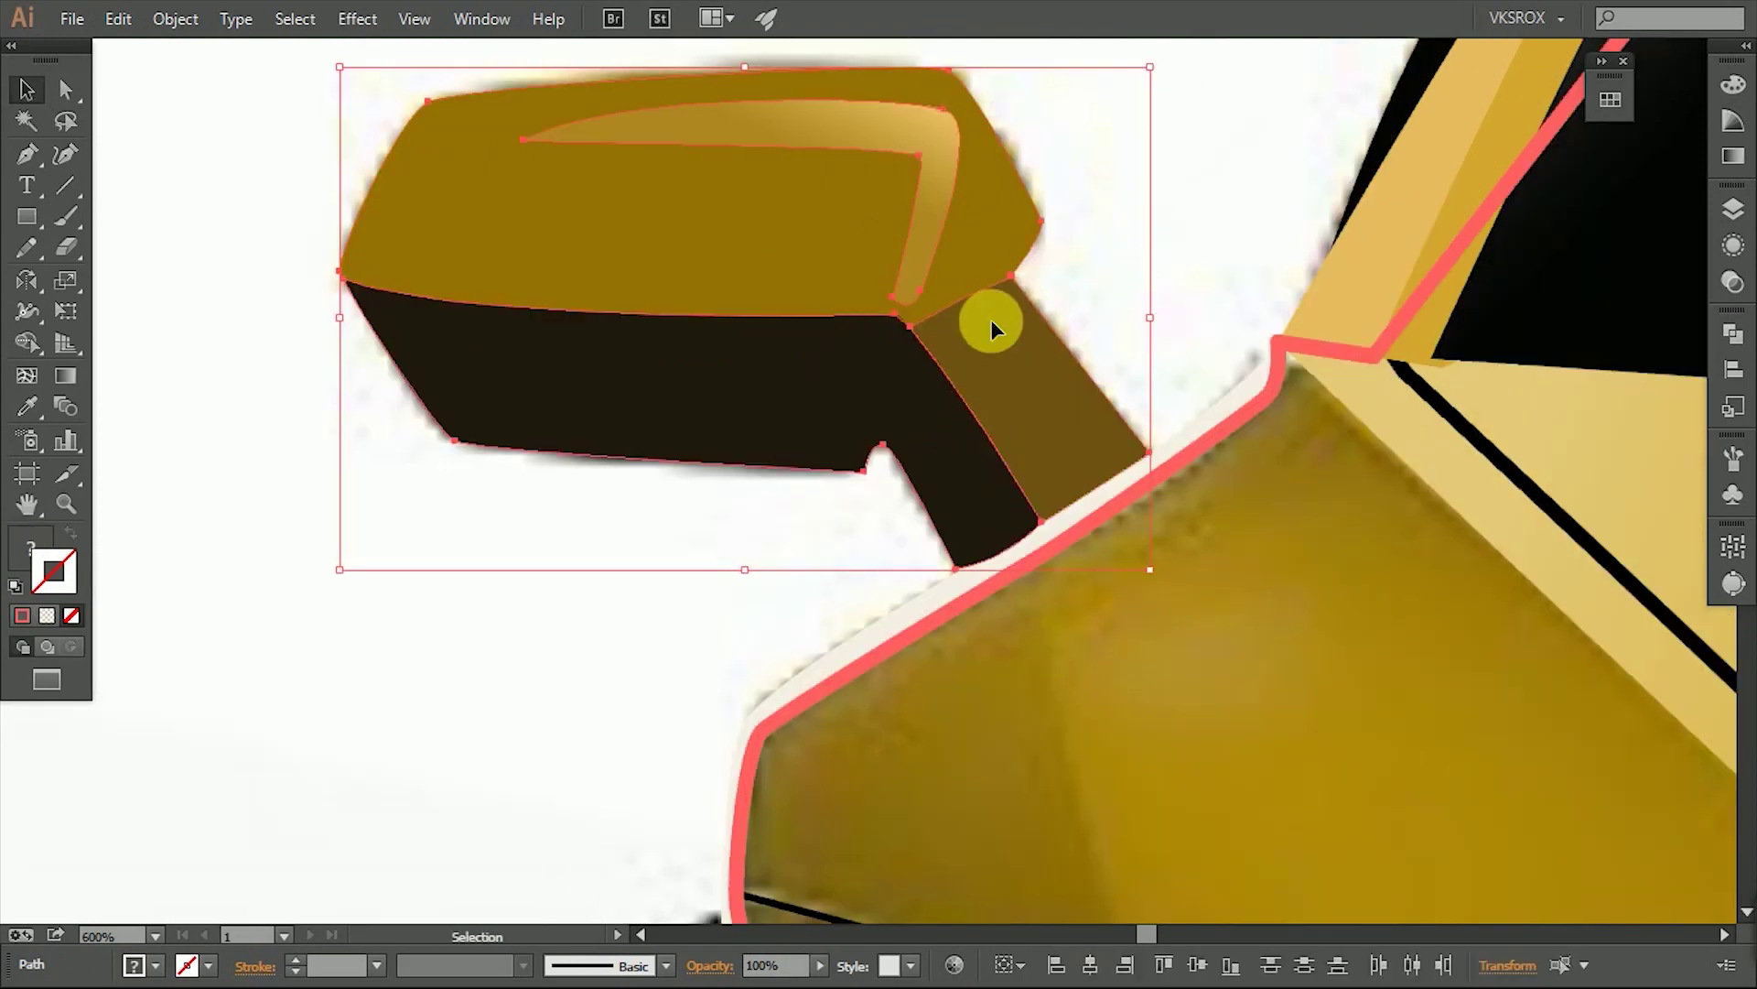
pyautogui.scroll(-2, 1016, 509)
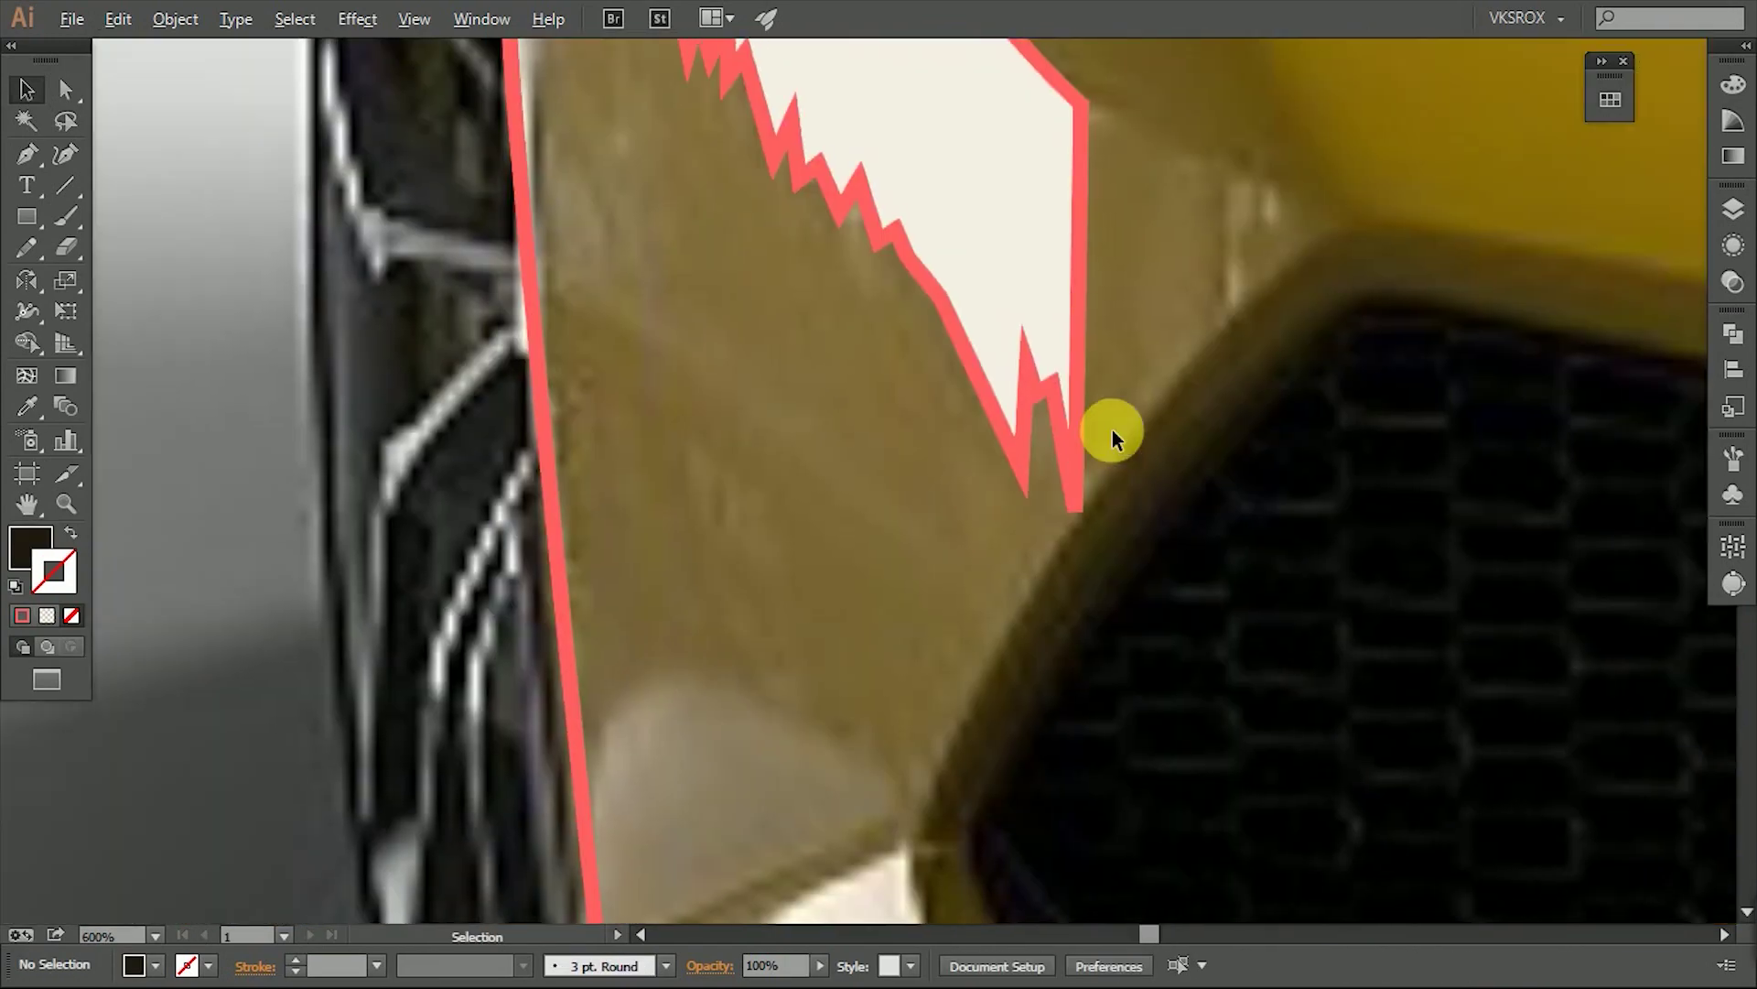
pyautogui.scroll(-2, 1115, 431)
pyautogui.scroll(-2, 1004, 687)
pyautogui.press('p')
pyautogui.hscroll(2, 823, 412)
pyautogui.scroll(-1, 824, 412)
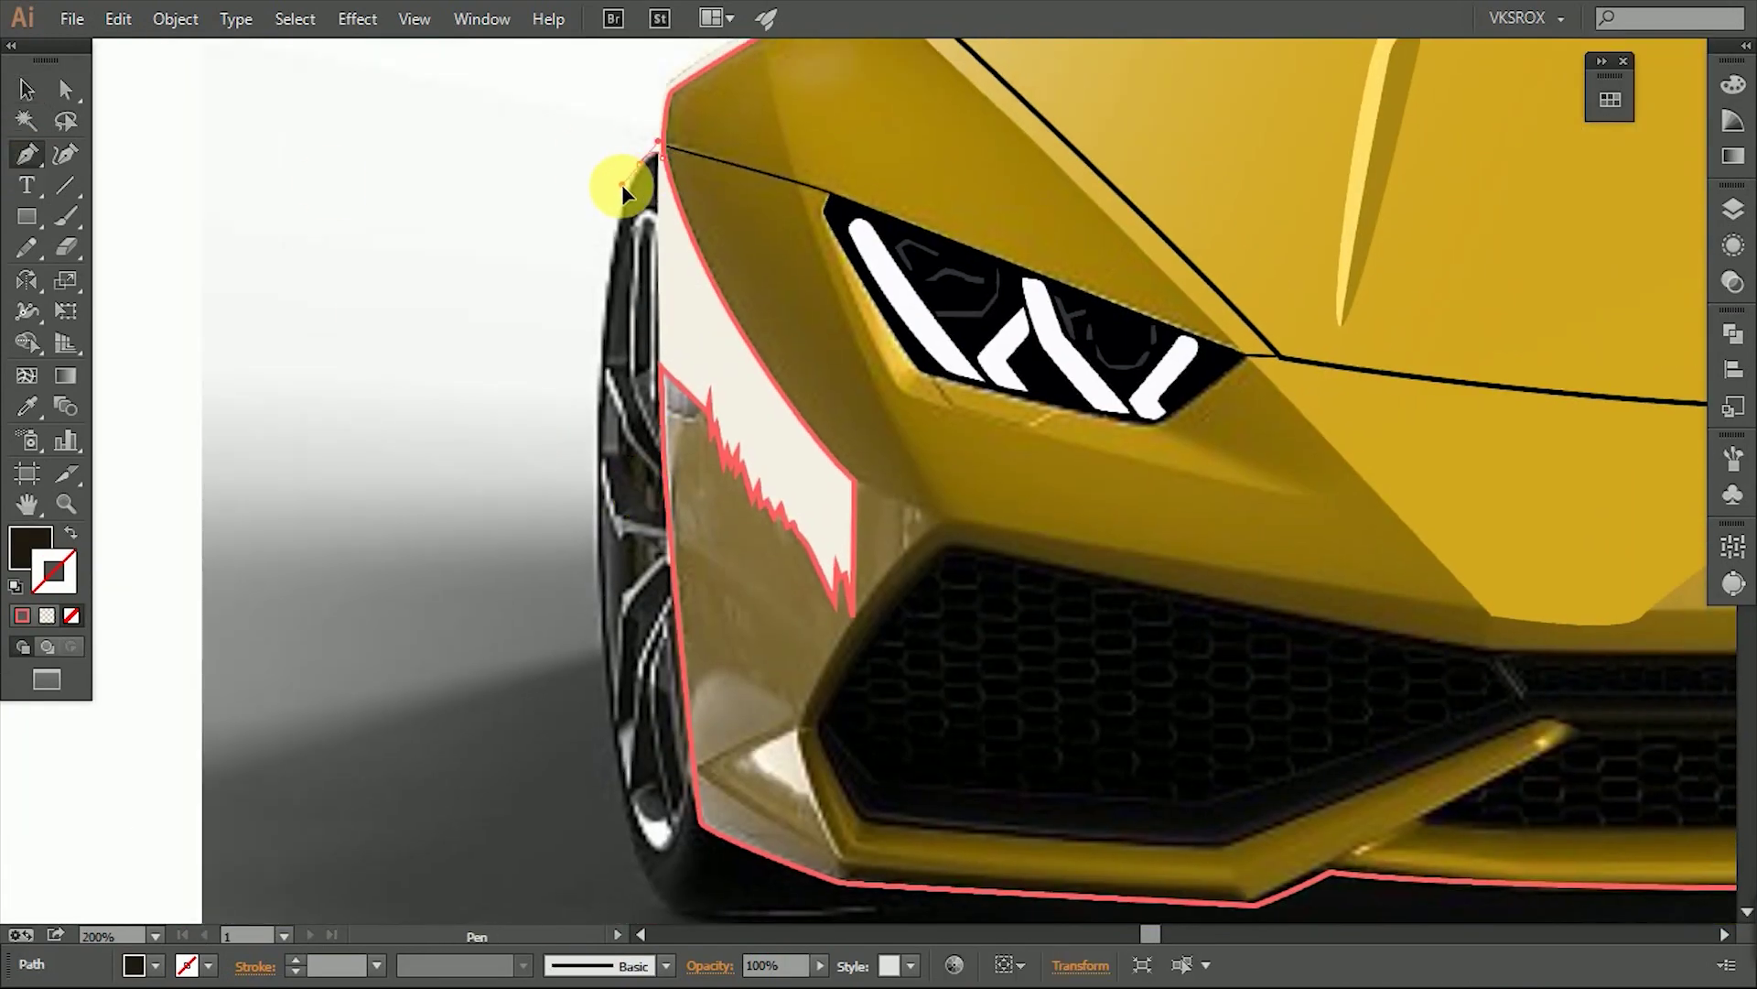
# Trace a dark shape along the tyre edge and bumper, swapping its fill and stroke.
pyautogui.scroll(1, 698, 149)
pyautogui.scroll(2, 641, 439)
pyautogui.hscroll(-3, 641, 440)
pyautogui.click(743, 460)
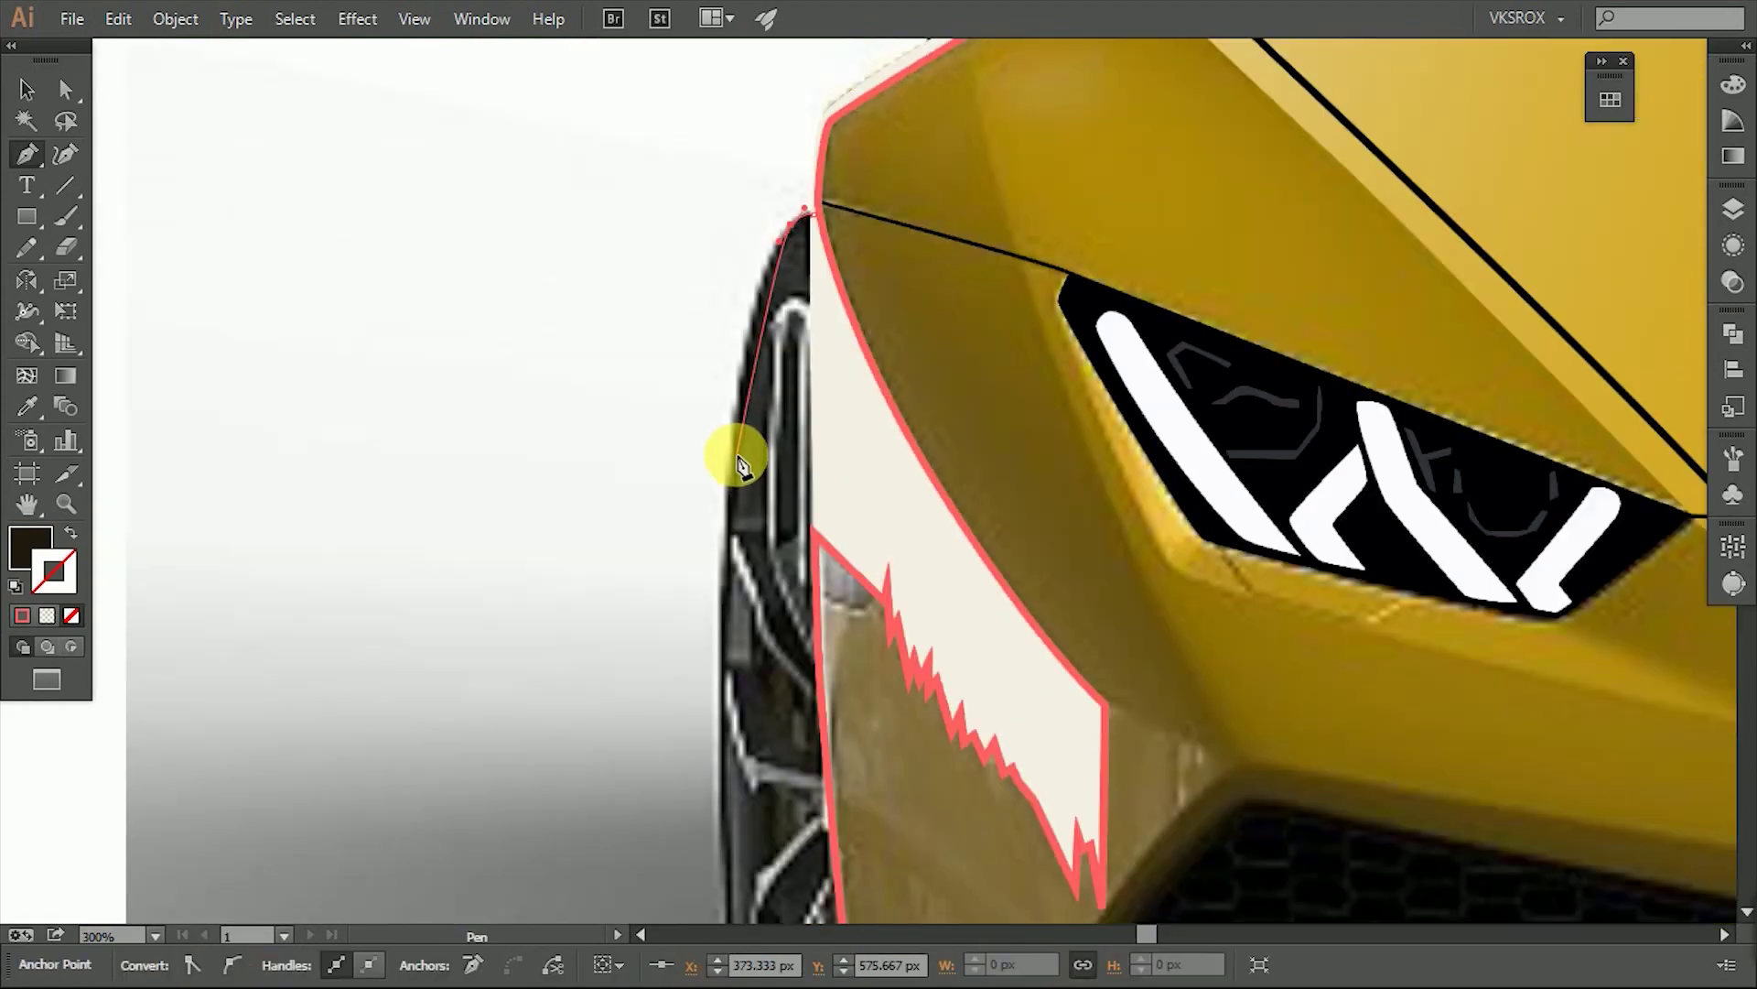
pyautogui.scroll(-4, 718, 616)
pyautogui.click(756, 627)
pyautogui.scroll(-3, 796, 753)
pyautogui.click(775, 526)
pyautogui.moveTo(850, 669); pyautogui.dragTo(909, 714)
pyautogui.scroll(-2, 945, 693)
pyautogui.hscroll(3, 926, 549)
pyautogui.click(926, 549)
pyautogui.click(1000, 596)
pyautogui.hotkey('shift', 'x')
# Trace a thin highlight along a wheel spoke and sample its colour from the artwork.
pyautogui.scroll(5, 959, 367)
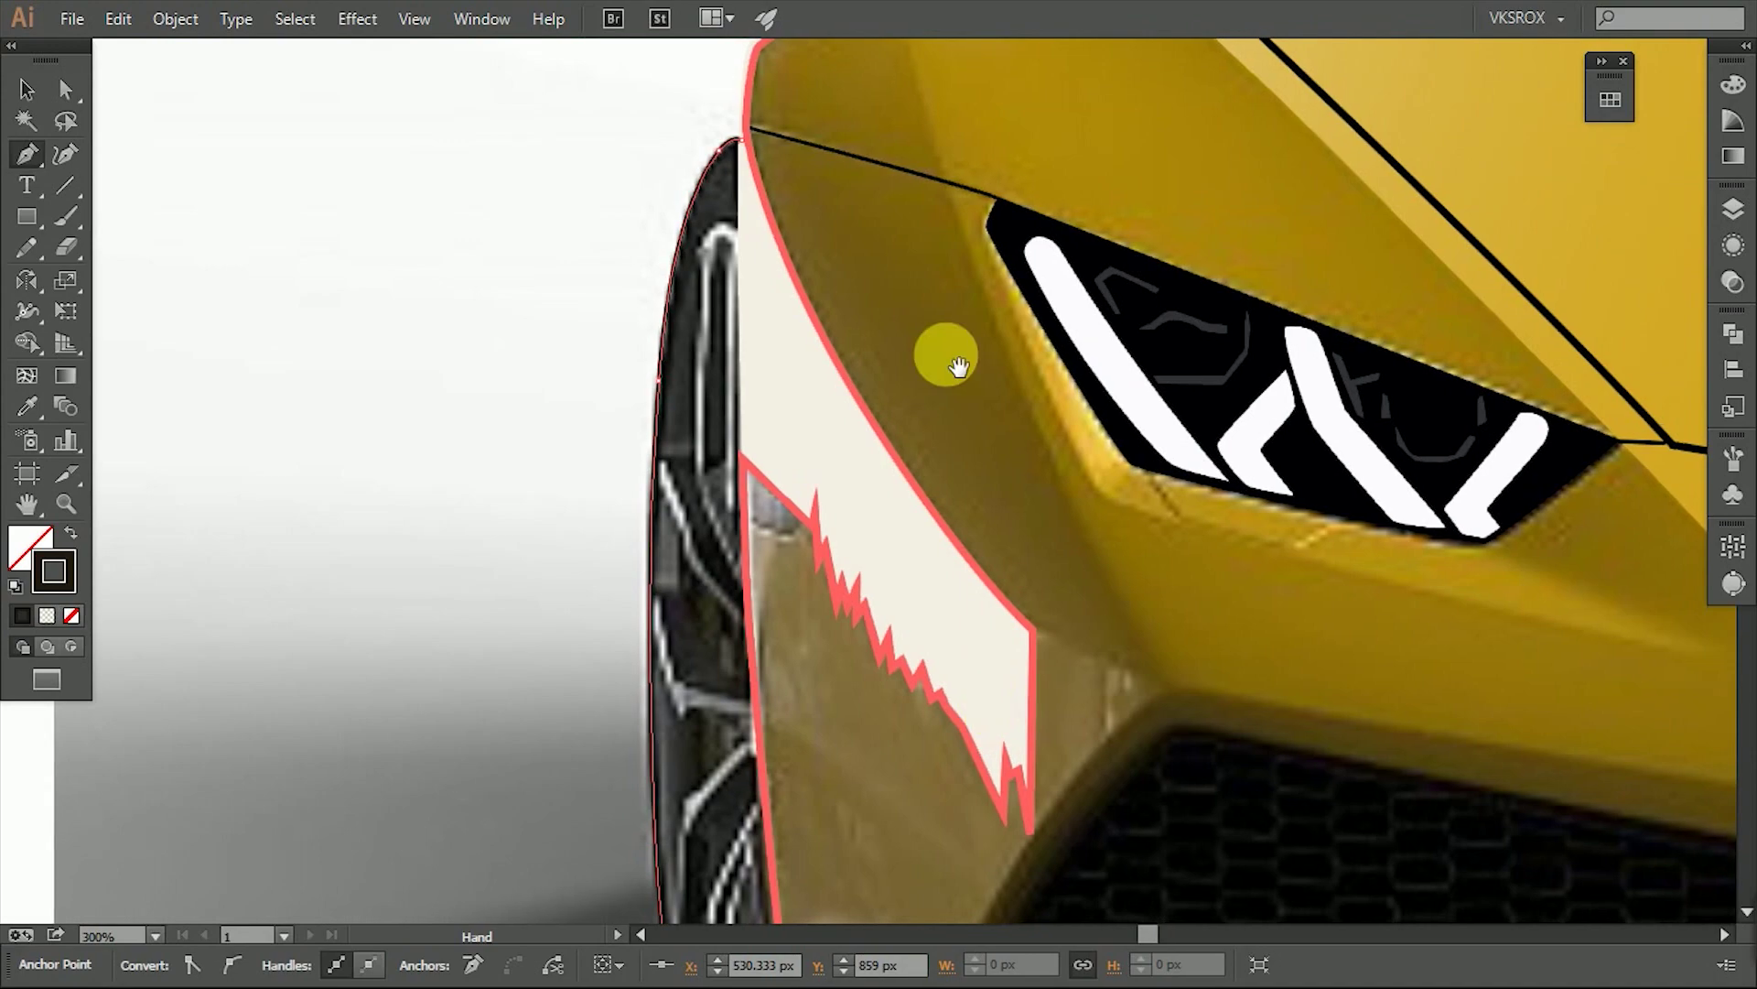
pyautogui.scroll(-2, 958, 366)
pyautogui.hscroll(-2, 958, 366)
pyautogui.scroll(1, 812, 463)
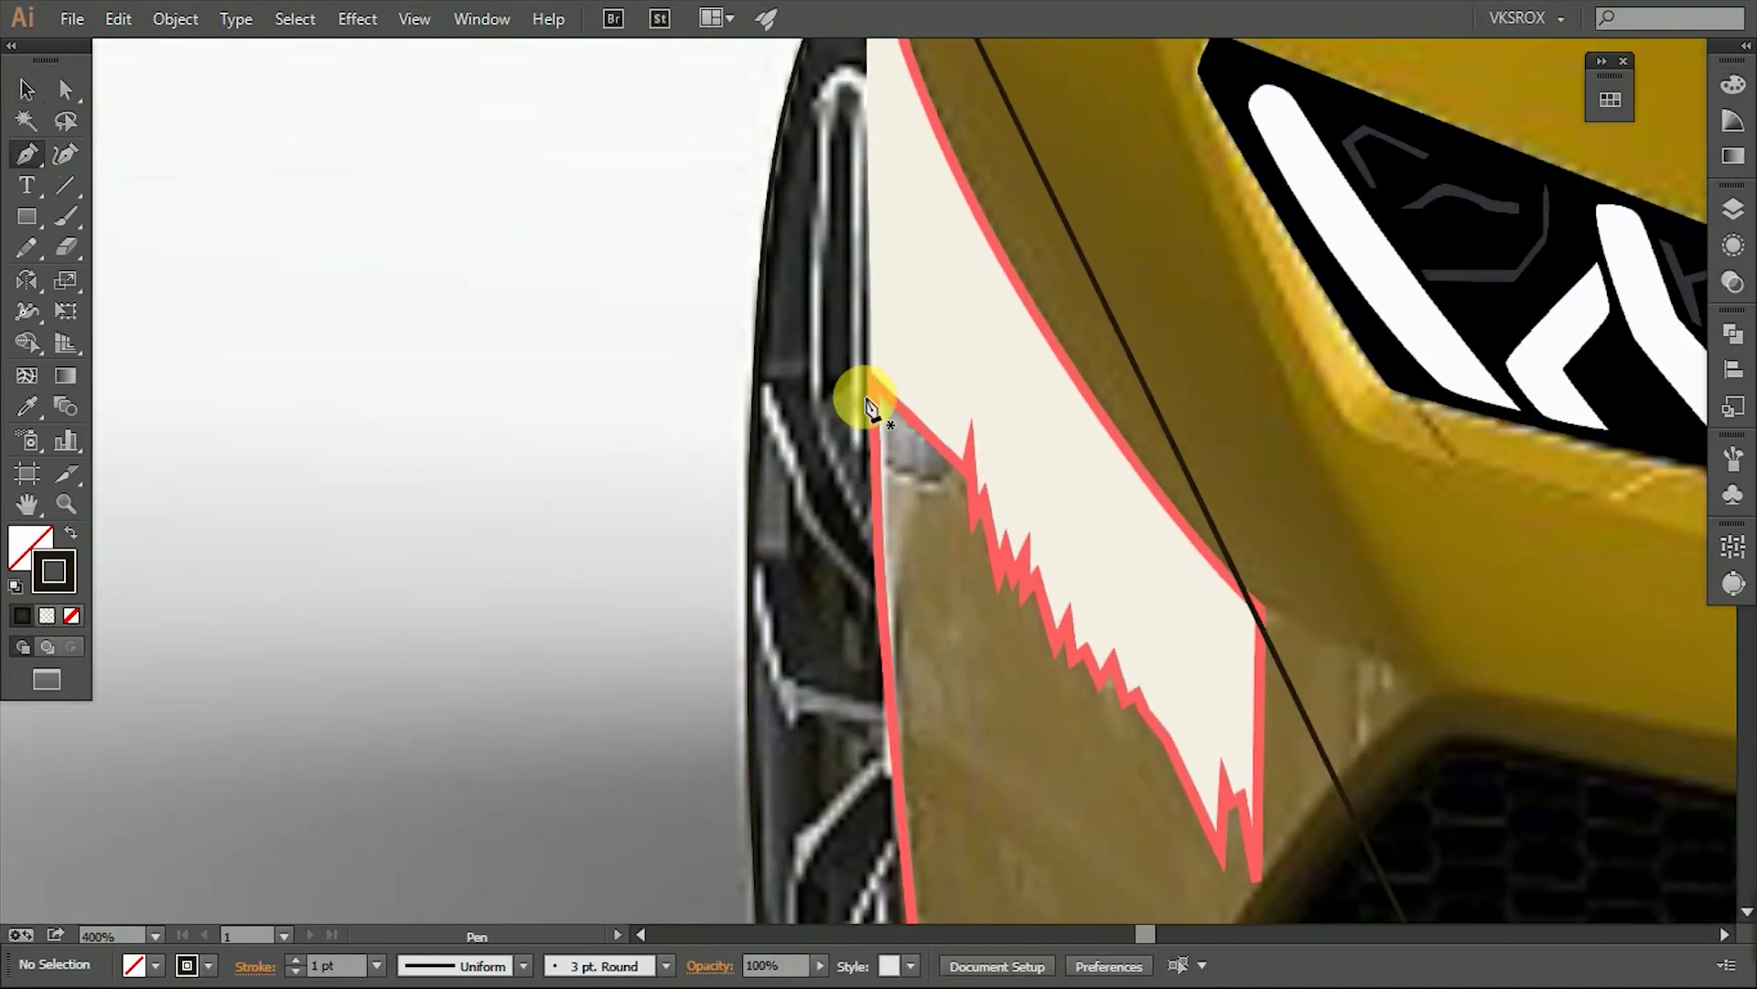
pyautogui.click(862, 447)
pyautogui.click(877, 108)
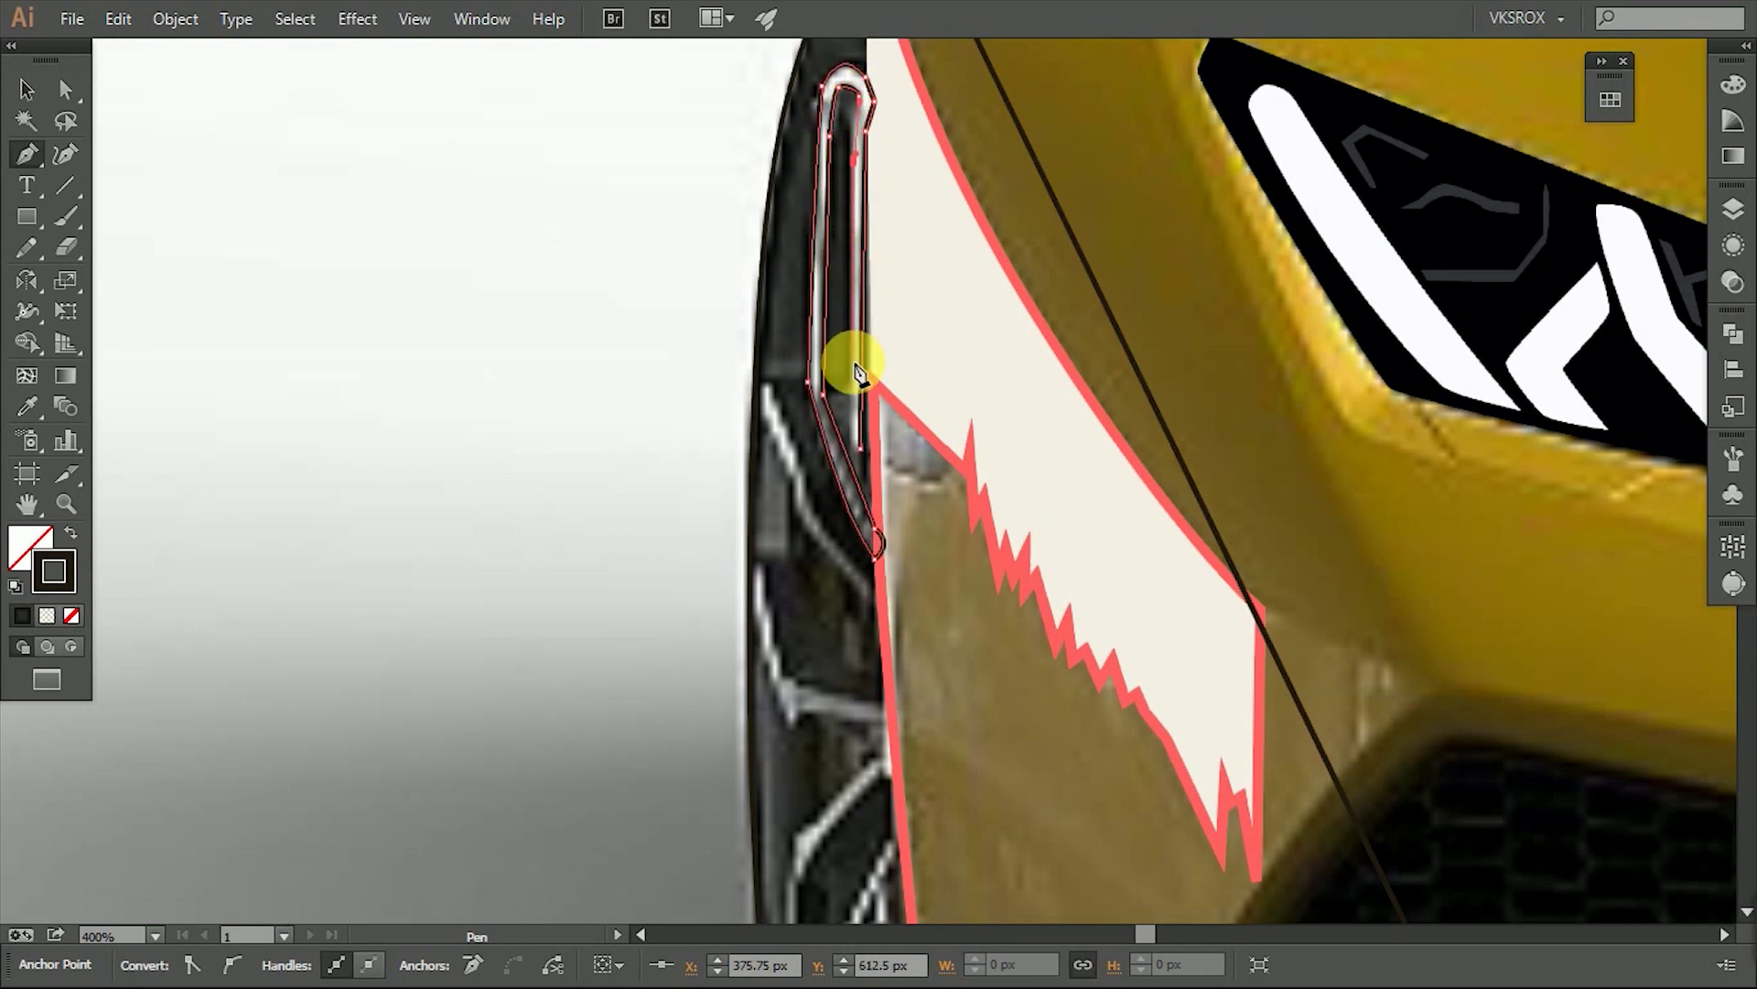
pyautogui.click(855, 366)
pyautogui.press('i')
pyautogui.press('p')
pyautogui.scroll(-3, 916, 412)
pyautogui.hscroll(1, 778, 503)
# Trace two more closed white spoke highlight shapes on the front wheel.
pyautogui.click(664, 325)
pyautogui.click(686, 438)
pyautogui.click(705, 444)
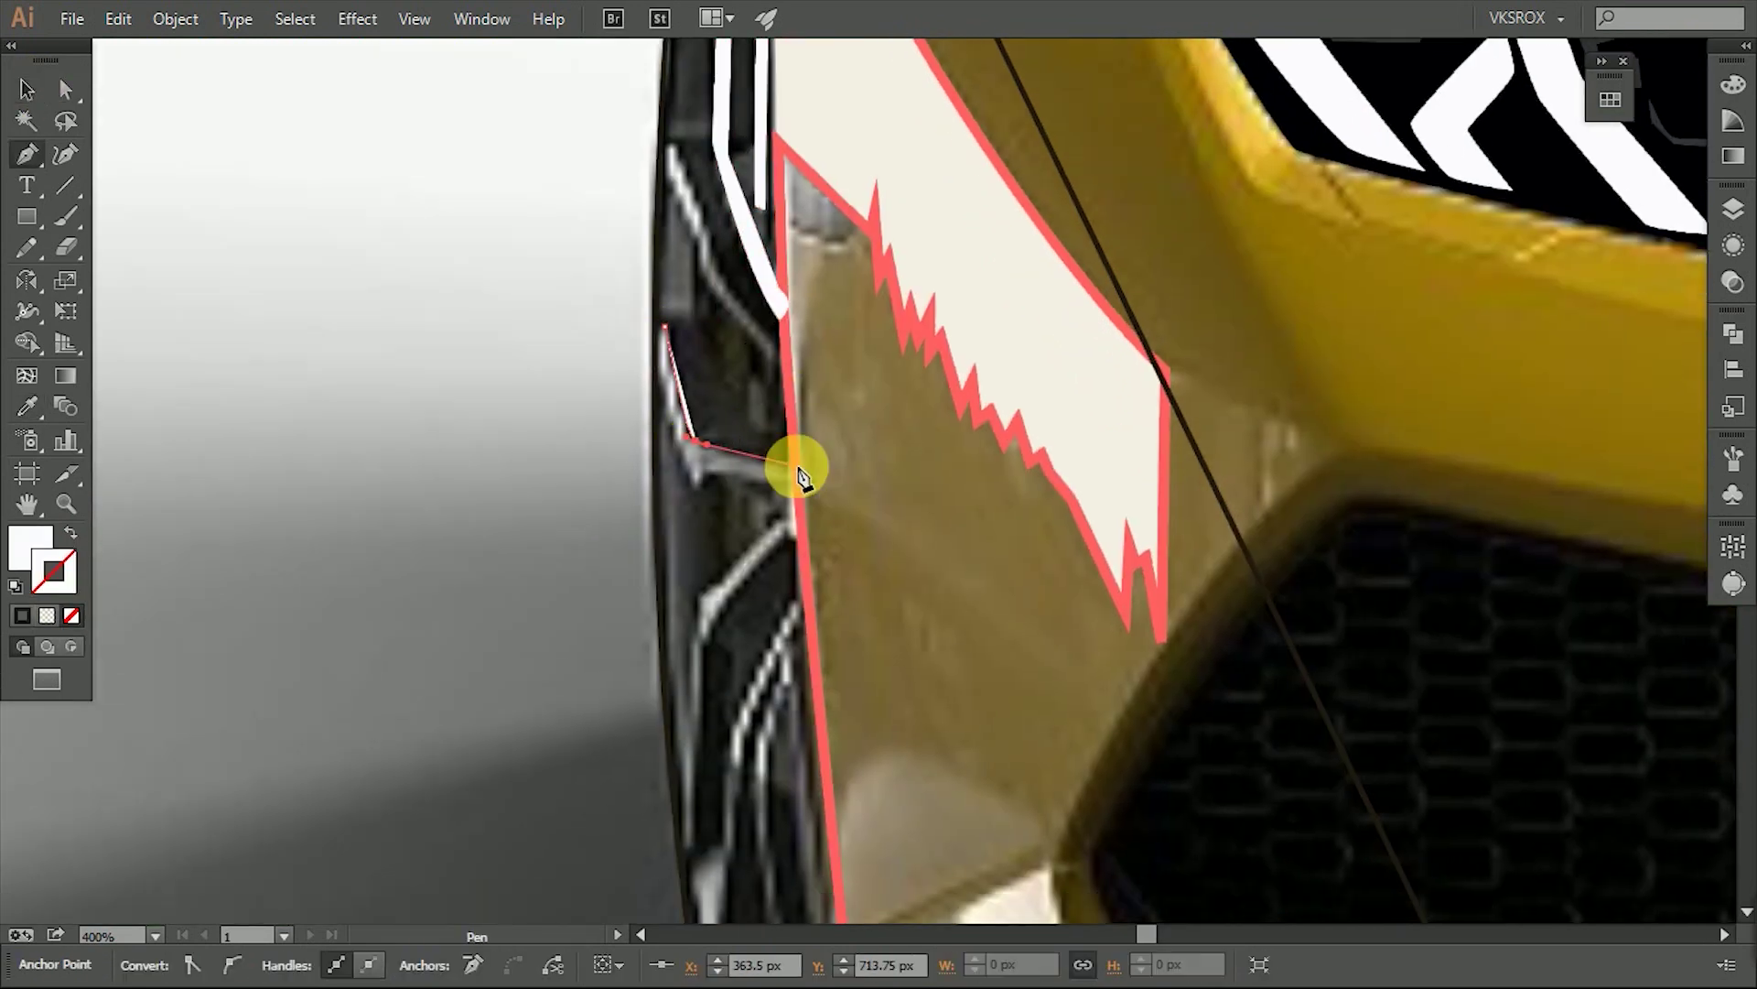
pyautogui.click(700, 495)
pyautogui.scroll(2, 706, 266)
pyautogui.click(743, 374)
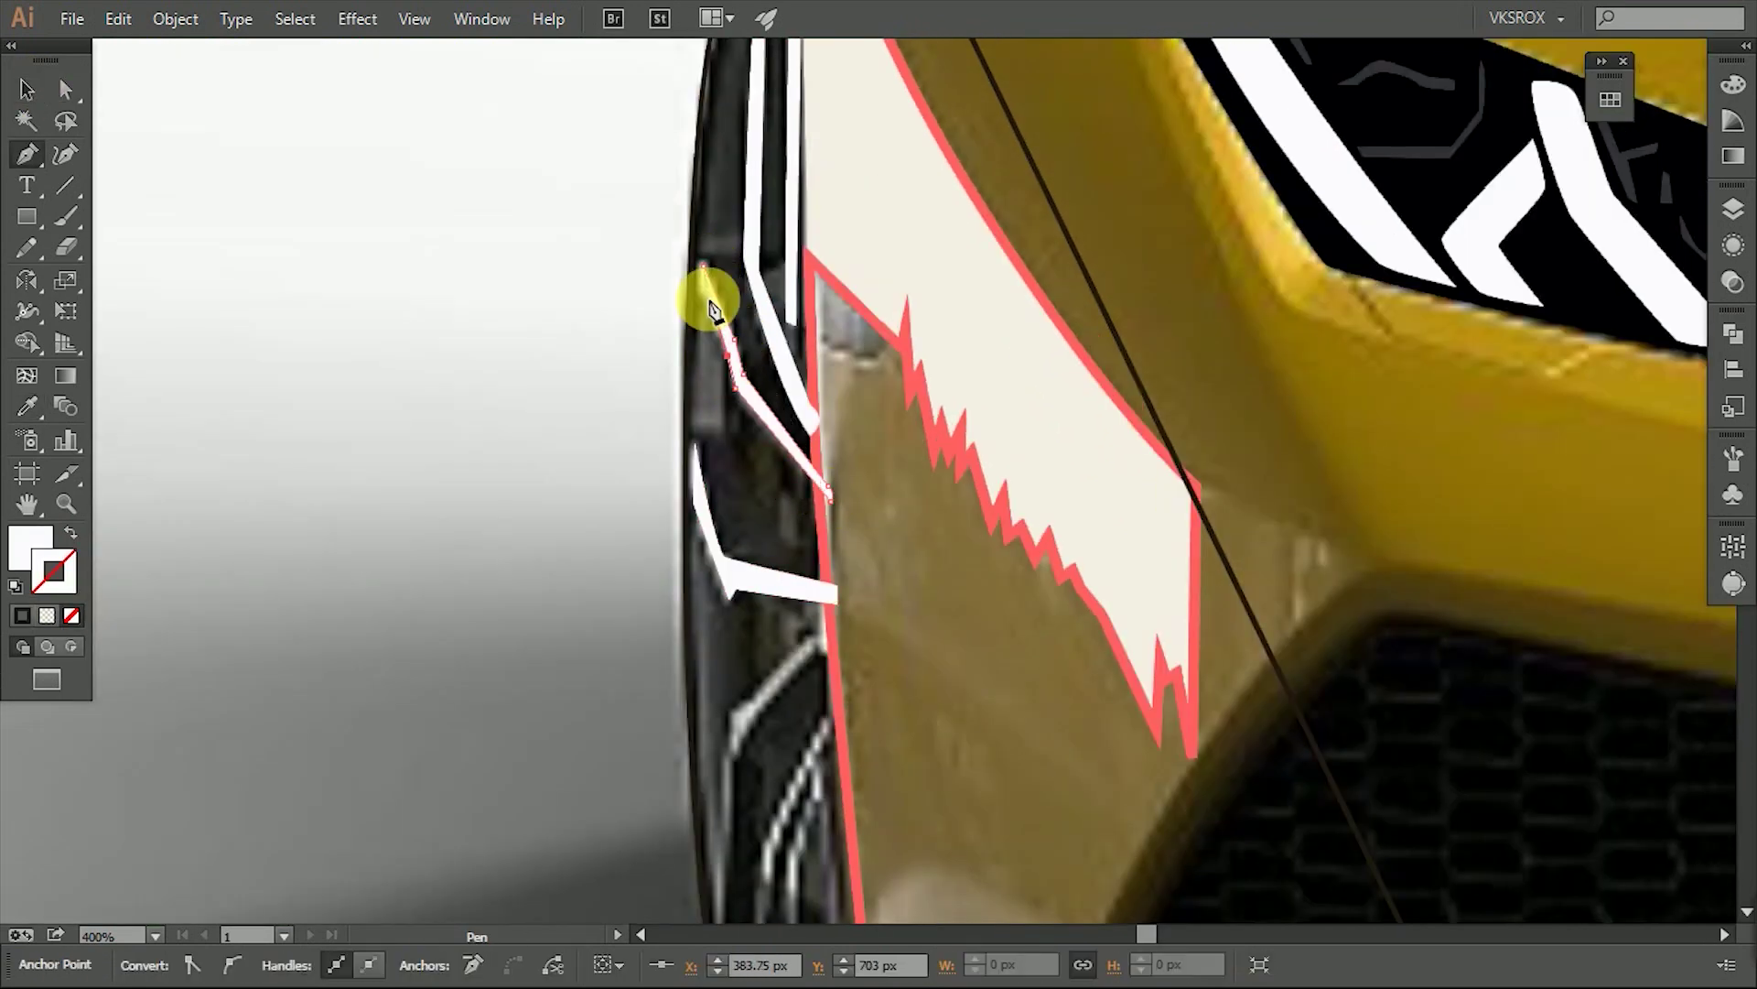
pyautogui.scroll(-5, 712, 310)
pyautogui.click(836, 329)
pyautogui.click(738, 589)
pyautogui.scroll(2, 738, 588)
pyautogui.click(743, 320)
# Trace the remaining spoke highlights and the lower wheel highlight.
pyautogui.click(748, 561)
pyautogui.click(758, 611)
pyautogui.click(738, 165)
pyautogui.scroll(-5, 804, 392)
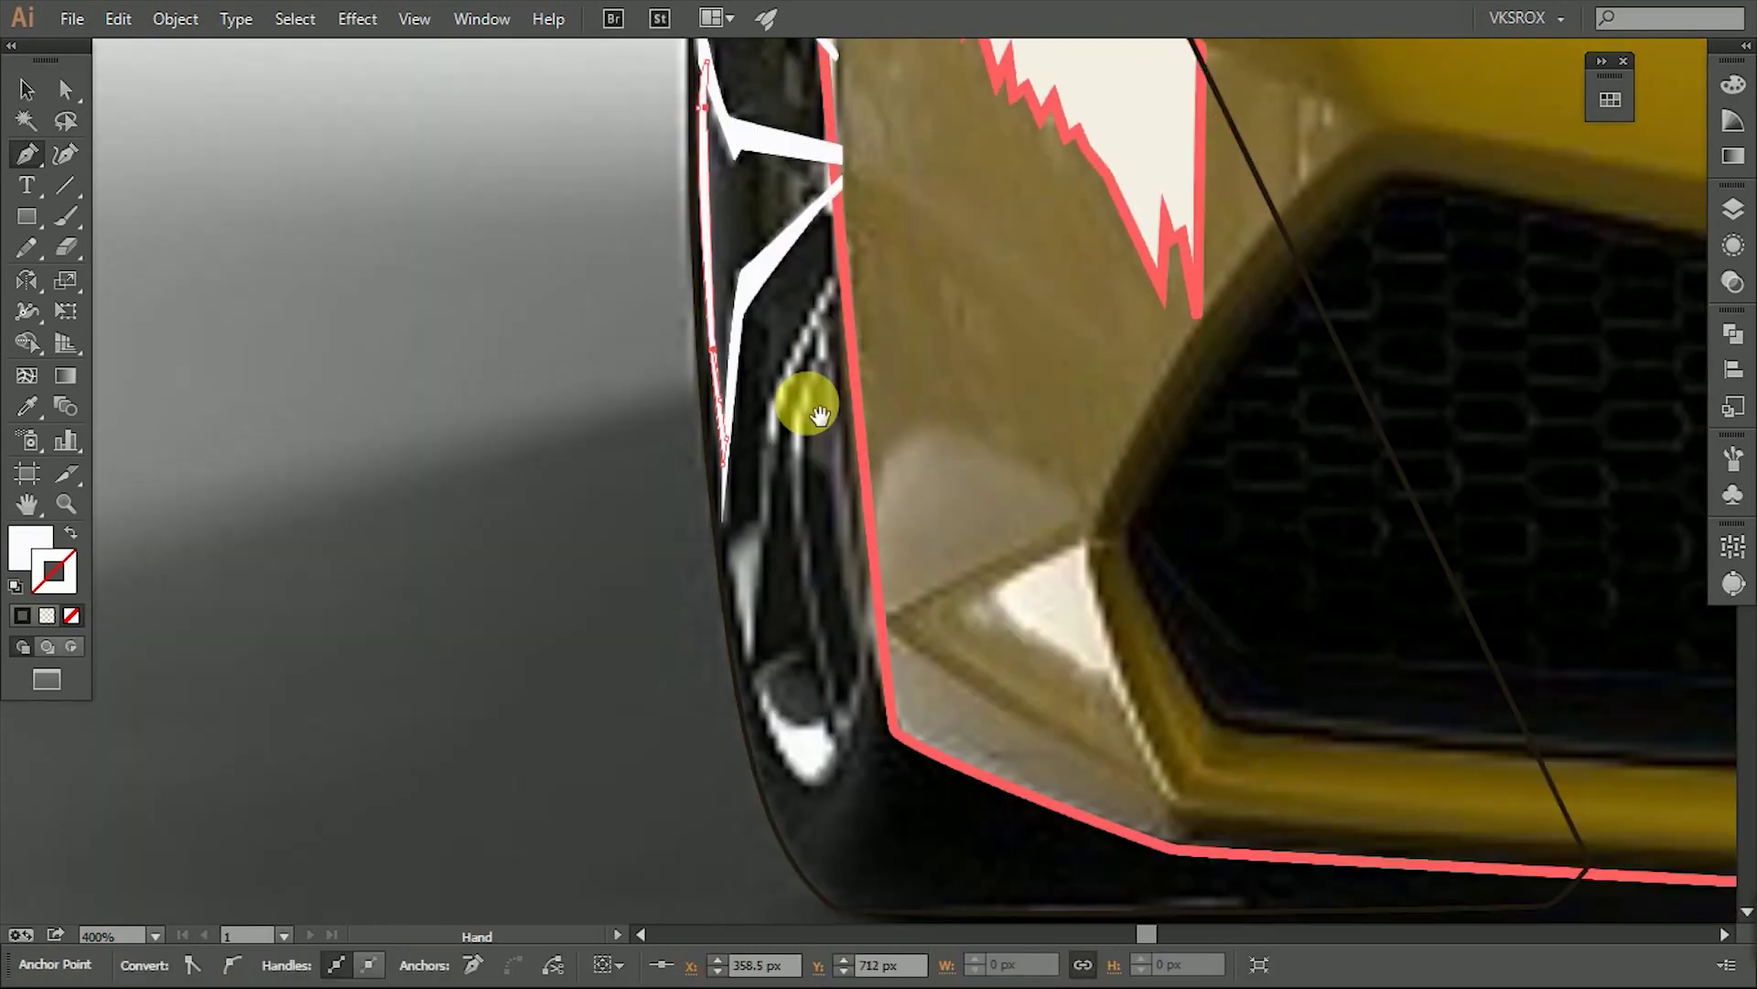
pyautogui.click(810, 256)
pyautogui.click(812, 259)
pyautogui.scroll(-3, 787, 220)
pyautogui.click(789, 220)
pyautogui.click(833, 485)
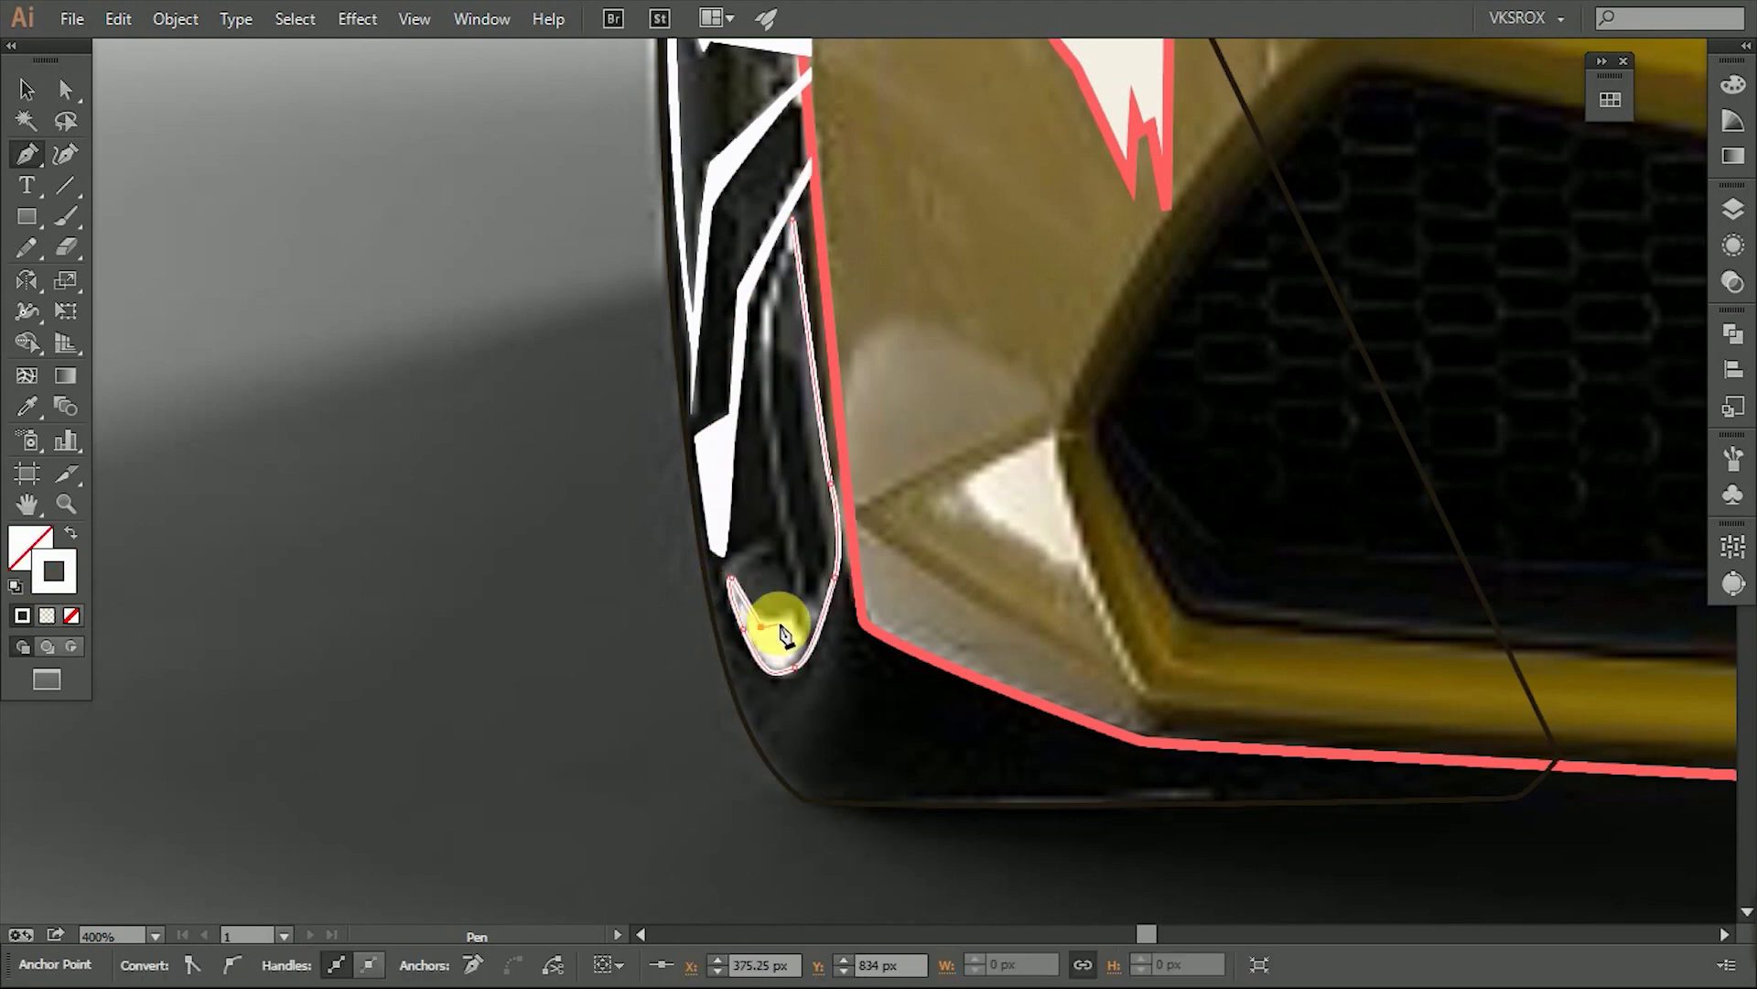
pyautogui.click(793, 221)
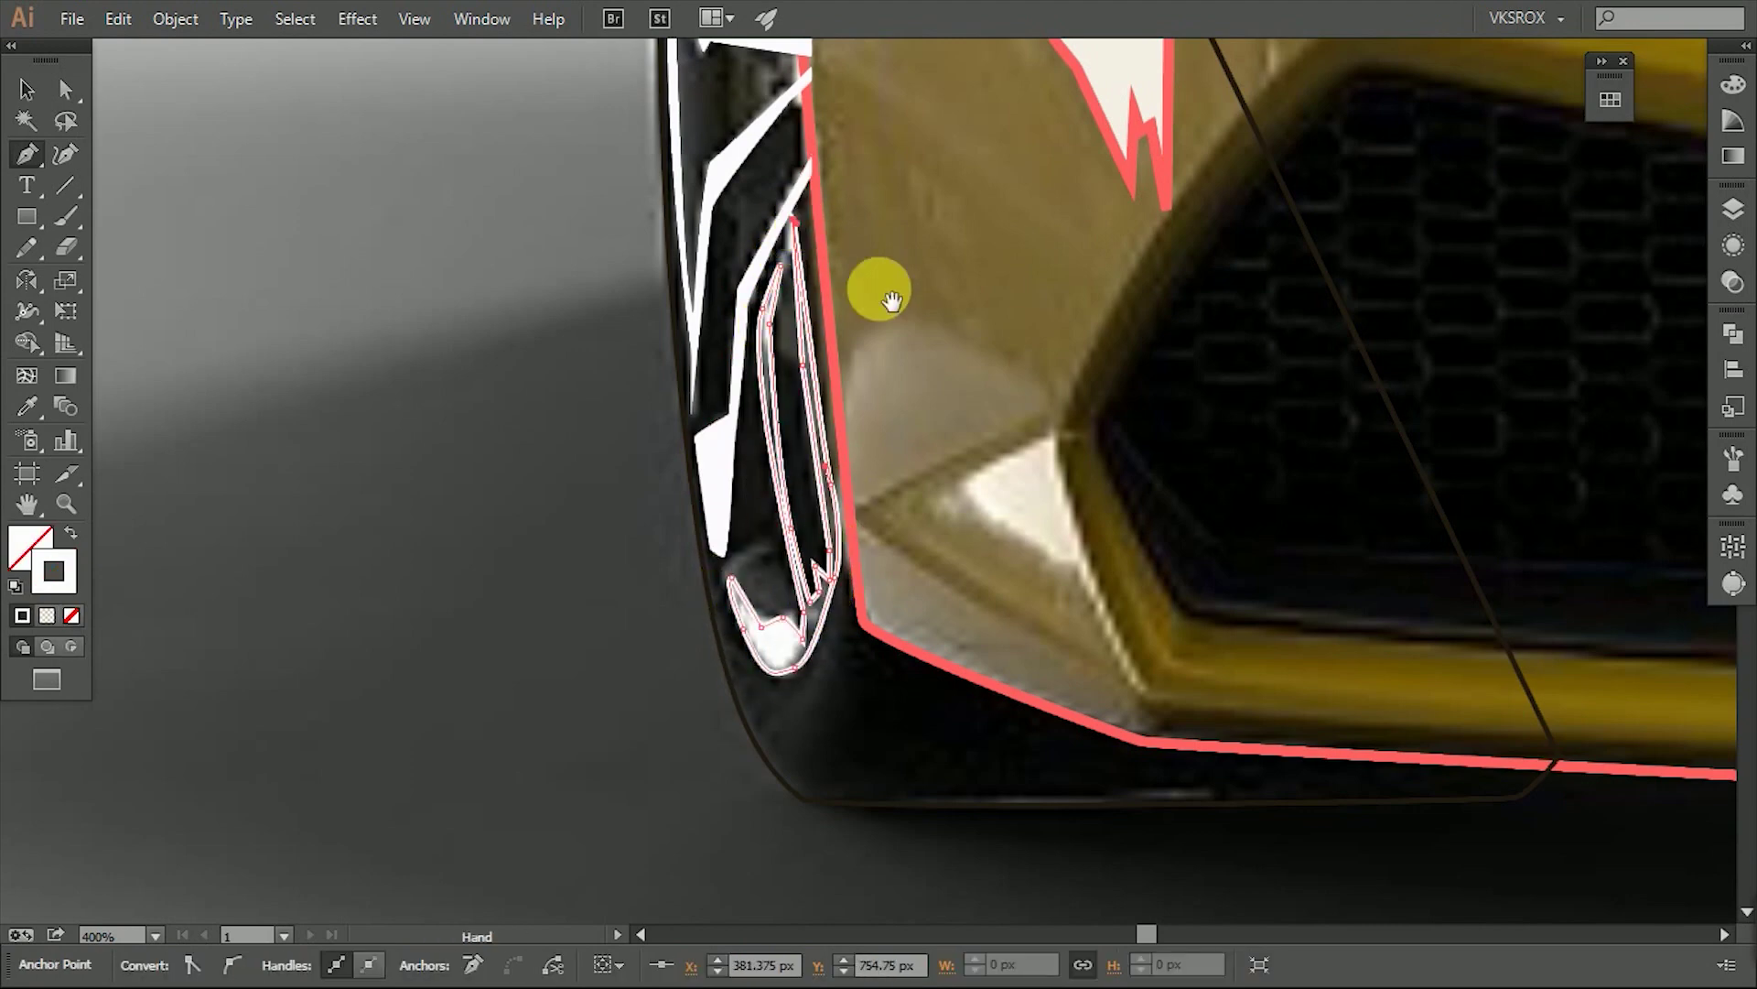
pyautogui.scroll(15, 836, 274)
# Select the white wheel highlights and lower their opacity to 66%.
pyautogui.press('v')
pyautogui.click(703, 341)
pyautogui.scroll(-5, 703, 340)
pyautogui.keyDown('shift'); pyautogui.click(640, 412); pyautogui.keyUp('shift')
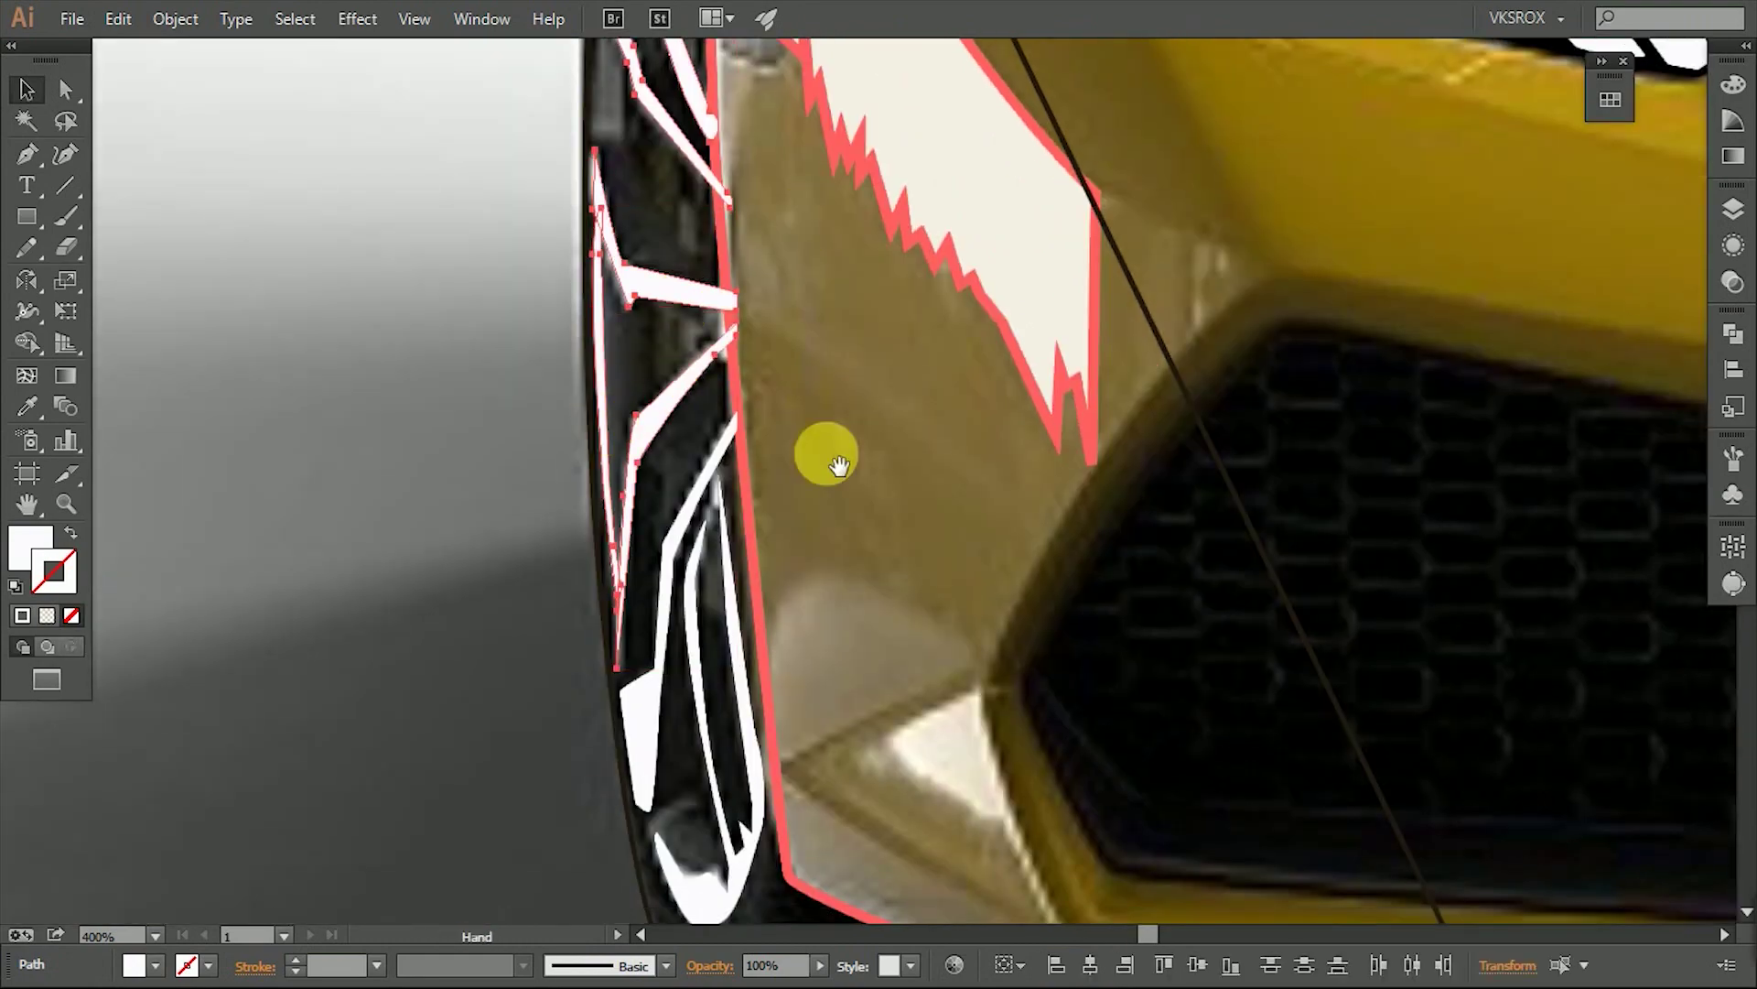
pyautogui.scroll(-5, 816, 607)
pyautogui.click(1732, 282)
pyautogui.moveTo(1667, 243); pyautogui.dragTo(1640, 245)
pyautogui.click(409, 338)
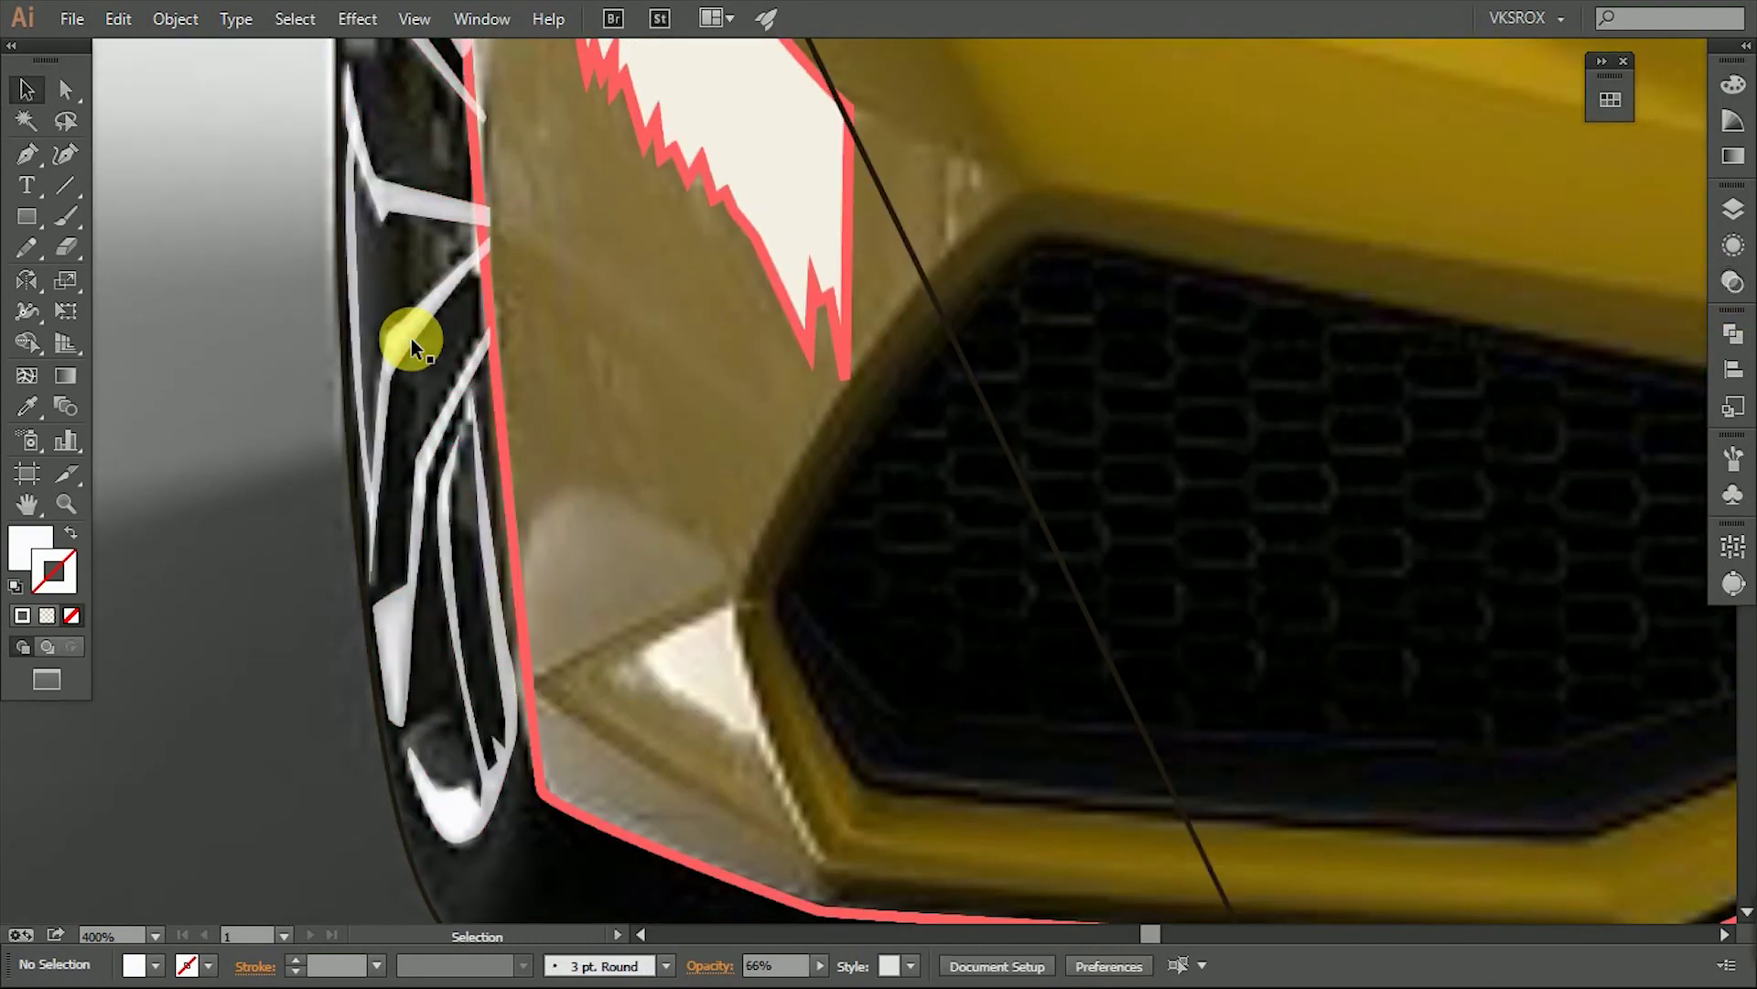
# Deselect the highlights and trace a closed shape for the lower bumper corner.
pyautogui.click(1733, 282)
pyautogui.click(681, 461)
pyautogui.scroll(-5, 895, 758)
pyautogui.hscroll(-5, 895, 758)
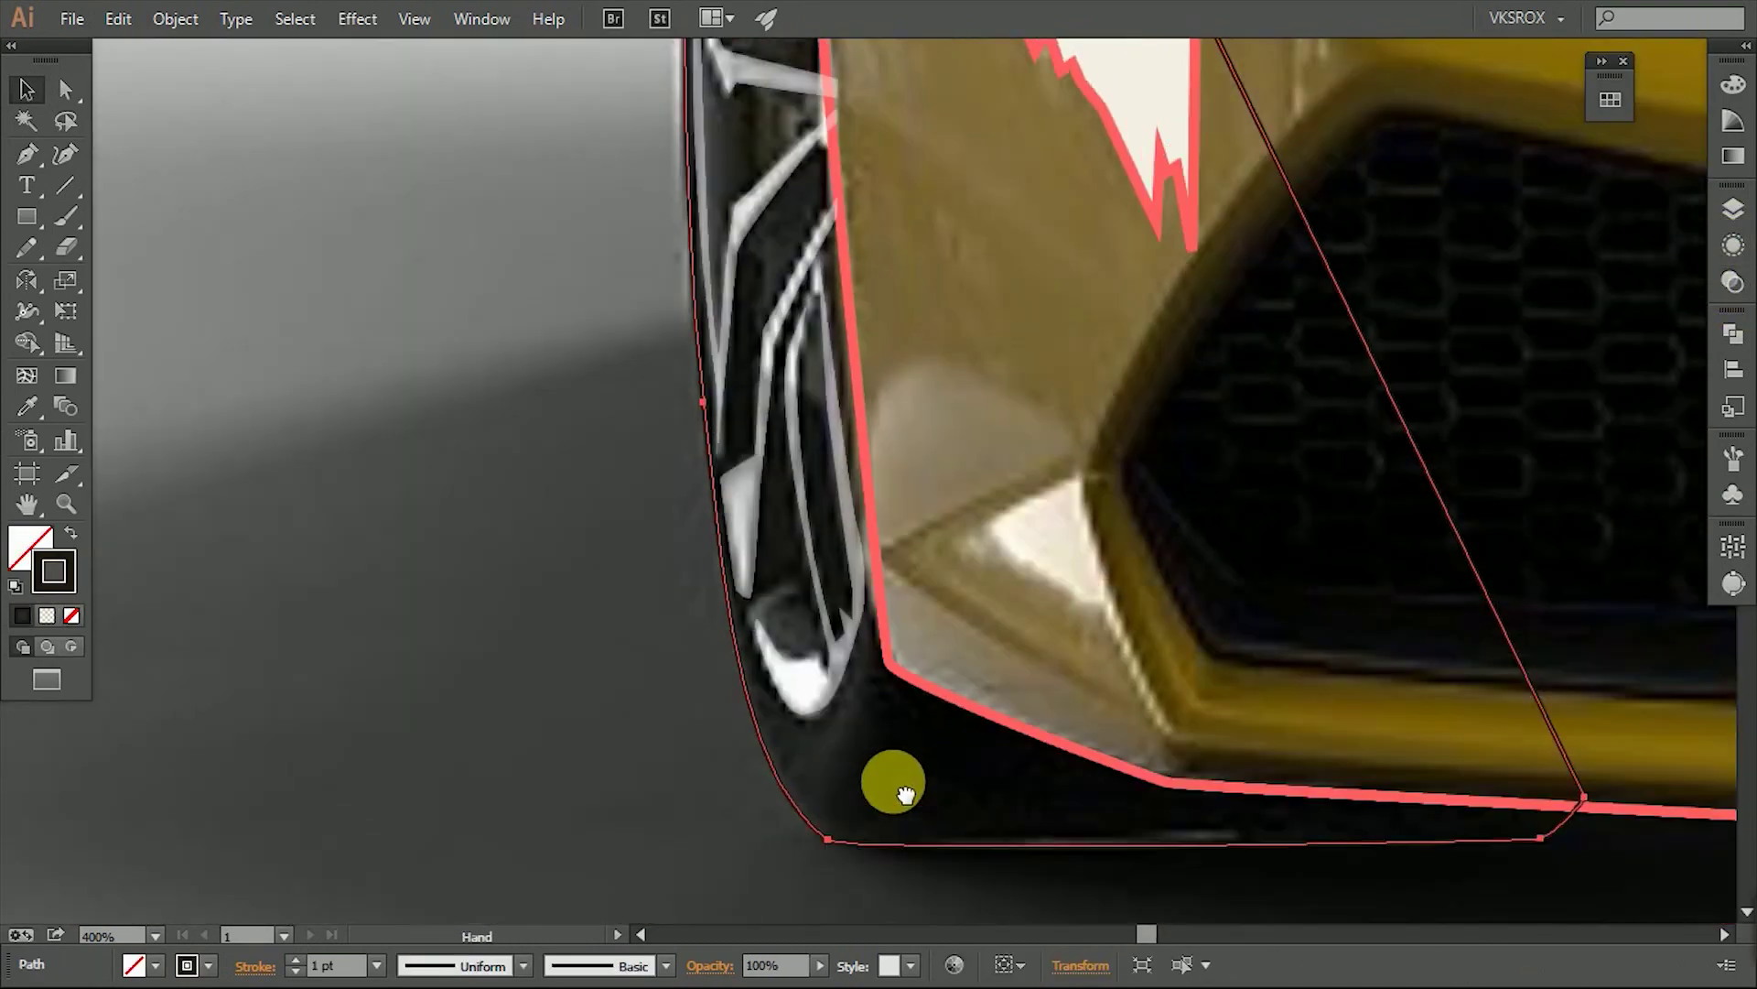
pyautogui.press('p')
pyautogui.click(870, 469)
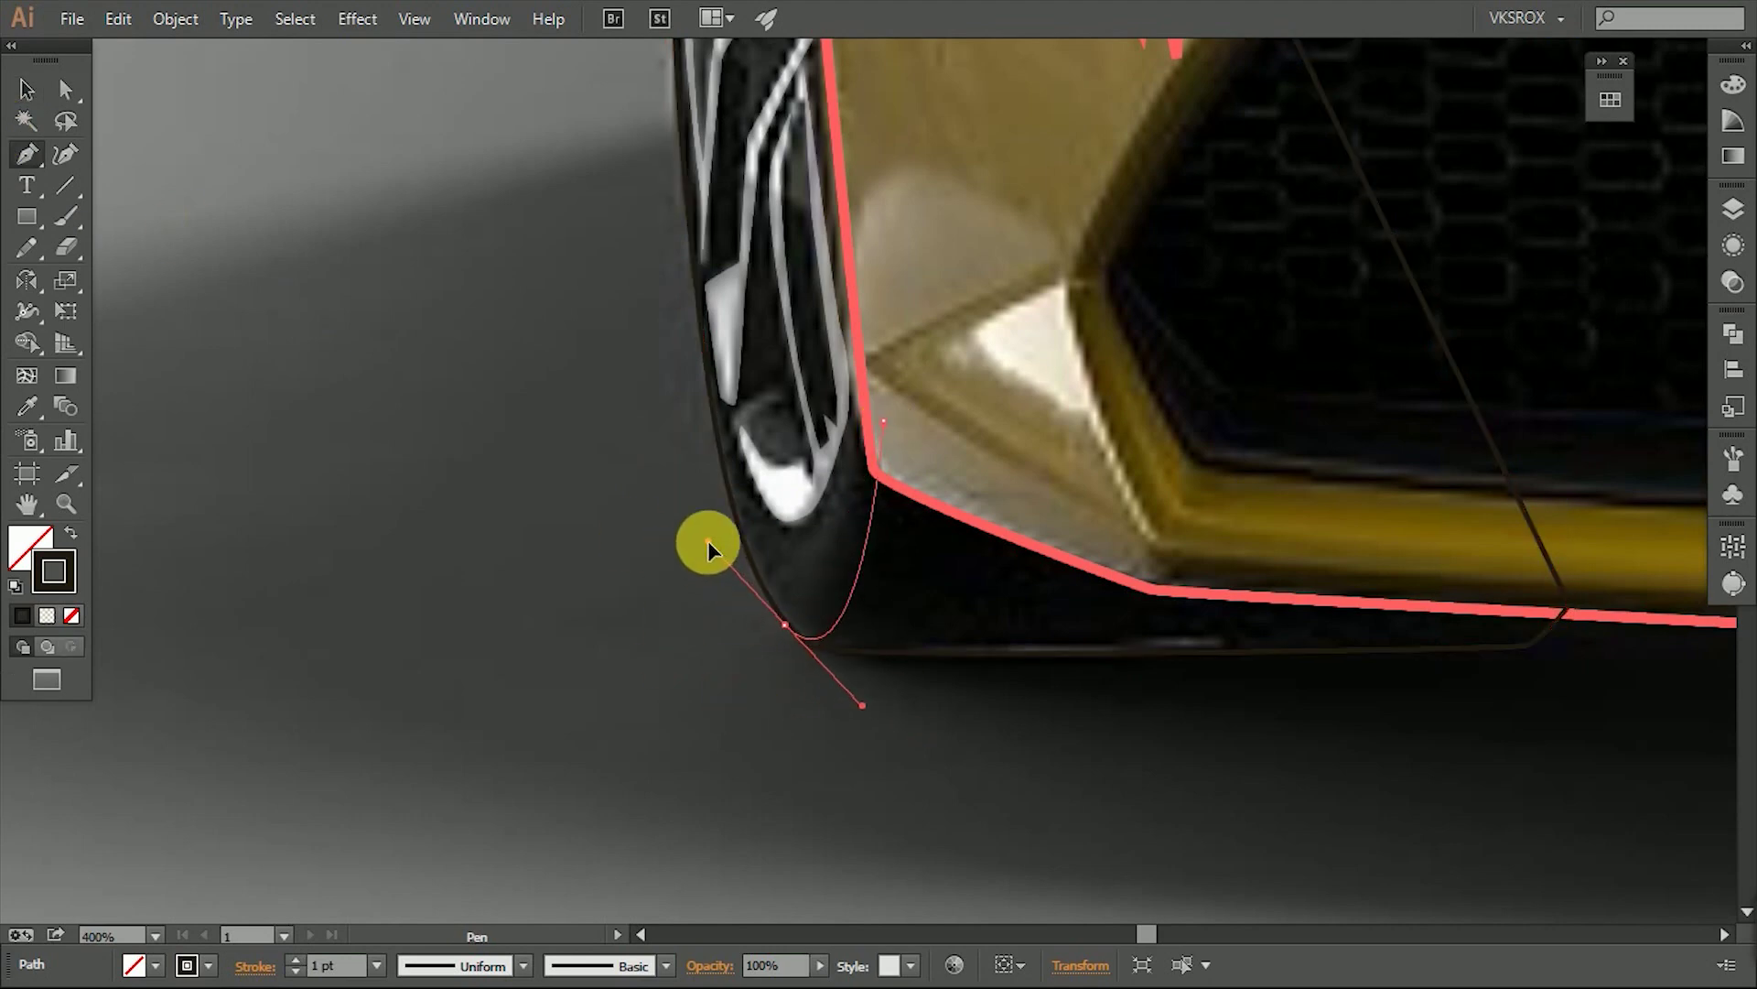
pyautogui.click(691, 623)
# Apply a Pathfinder operation to the corner shape and fill it with sampled black.
pyautogui.click(26, 89)
pyautogui.click(1732, 334)
pyautogui.click(981, 785)
pyautogui.press('i')
pyautogui.click(784, 698)
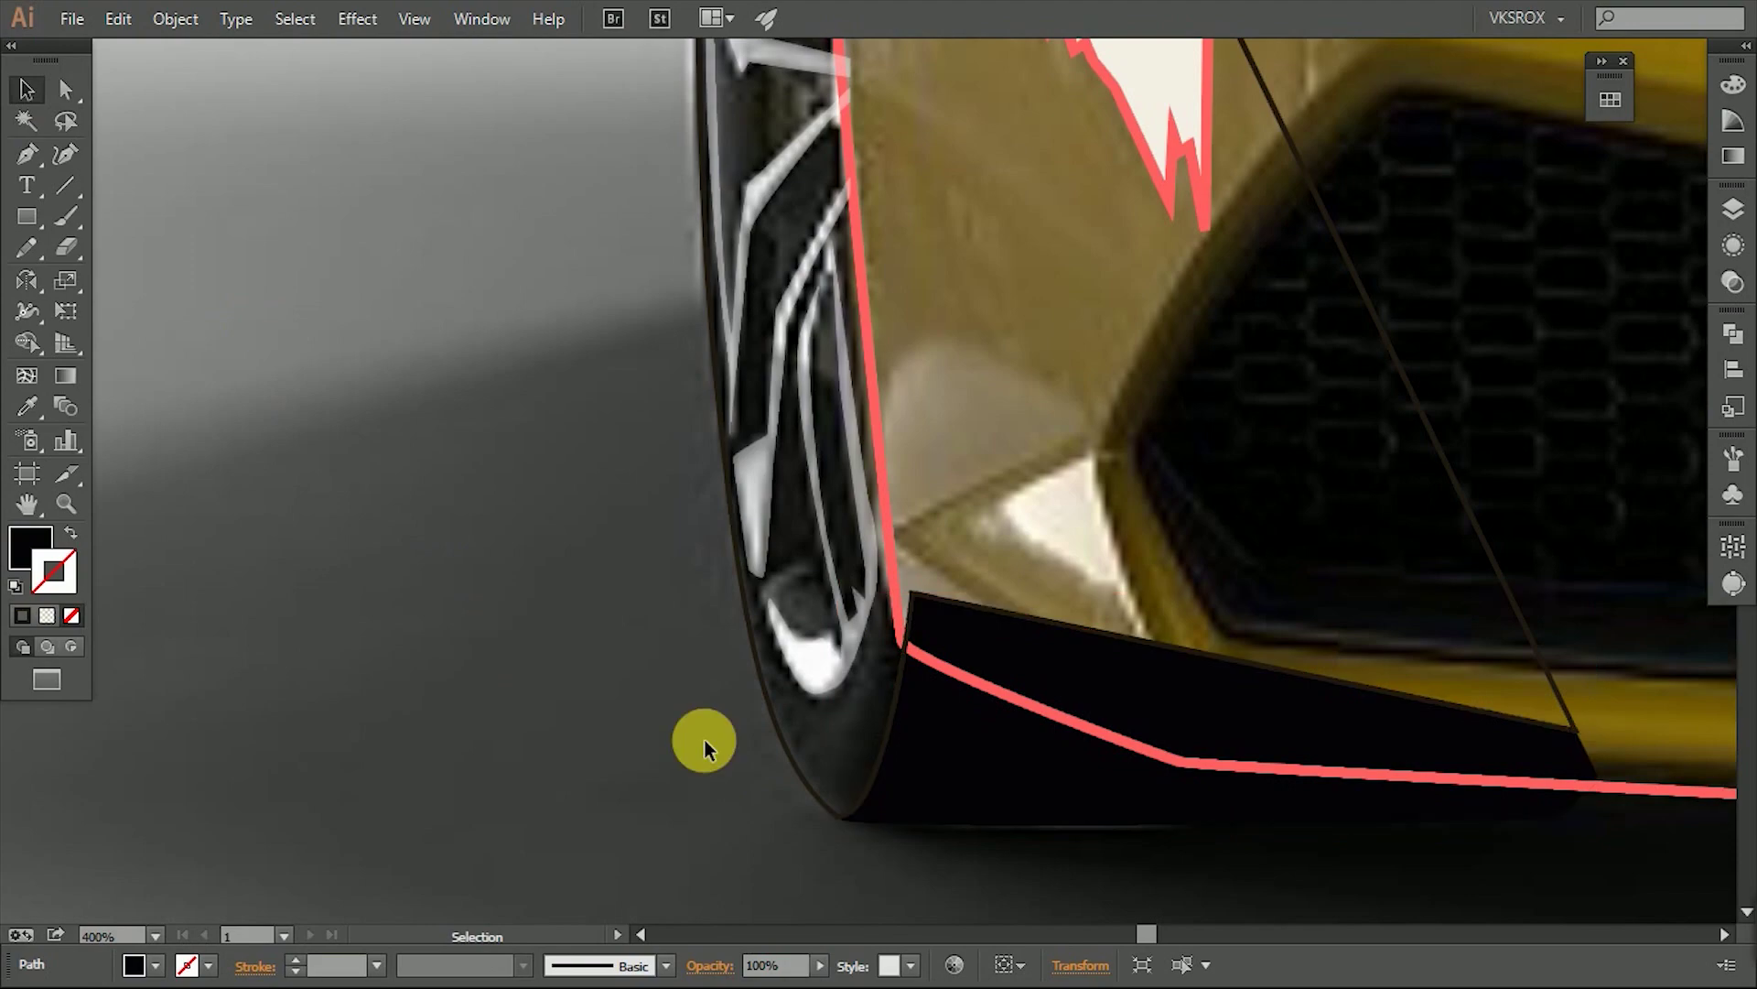
# Make the bumper crease shape a black outline by swapping its fill and stroke.
pyautogui.click(26, 89)
pyautogui.click(824, 266)
pyautogui.moveTo(1169, 686)
pyautogui.mouseDown()
pyautogui.moveTo(1382, 697)
pyautogui.moveTo(1114, 616)
pyautogui.mouseUp()
pyautogui.click(855, 596)
pyautogui.hotkey('shift', 'x')
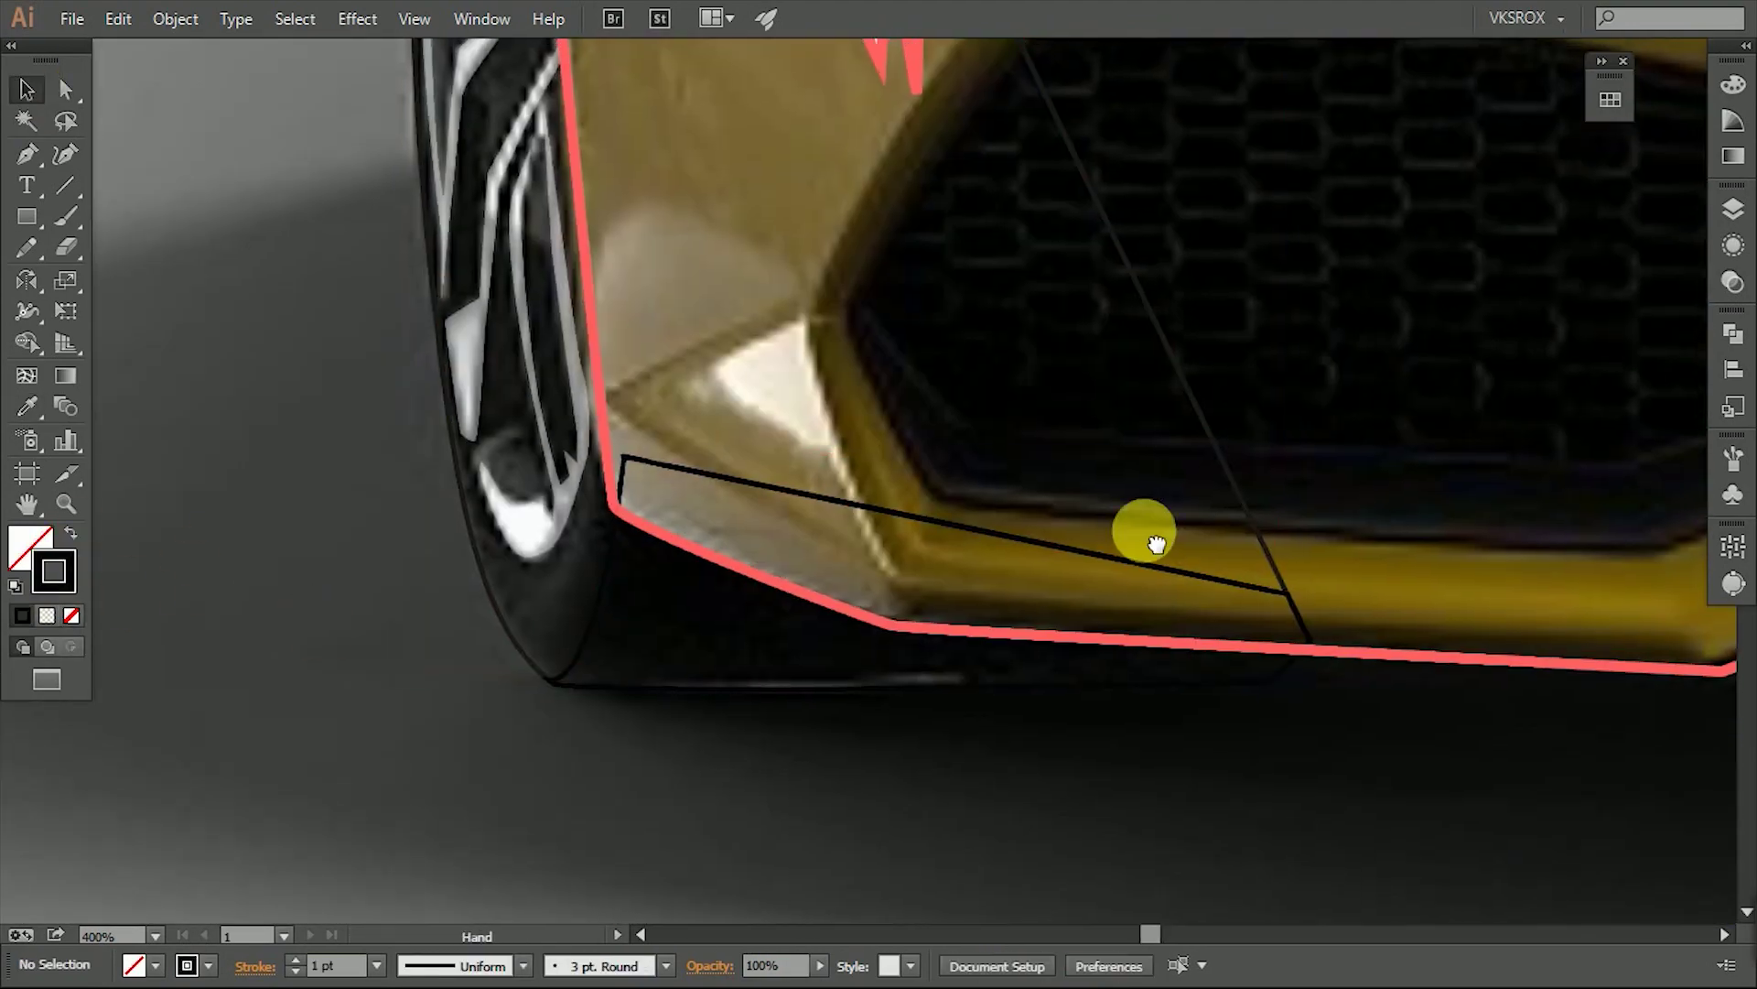
pyautogui.moveTo(1141, 526); pyautogui.dragTo(1161, 556)
pyautogui.scroll(-3, 1161, 556)
pyautogui.scroll(1, 1008, 282)
# Pen-trace a body panel from near the mirror down and across above the grille.
pyautogui.press('p')
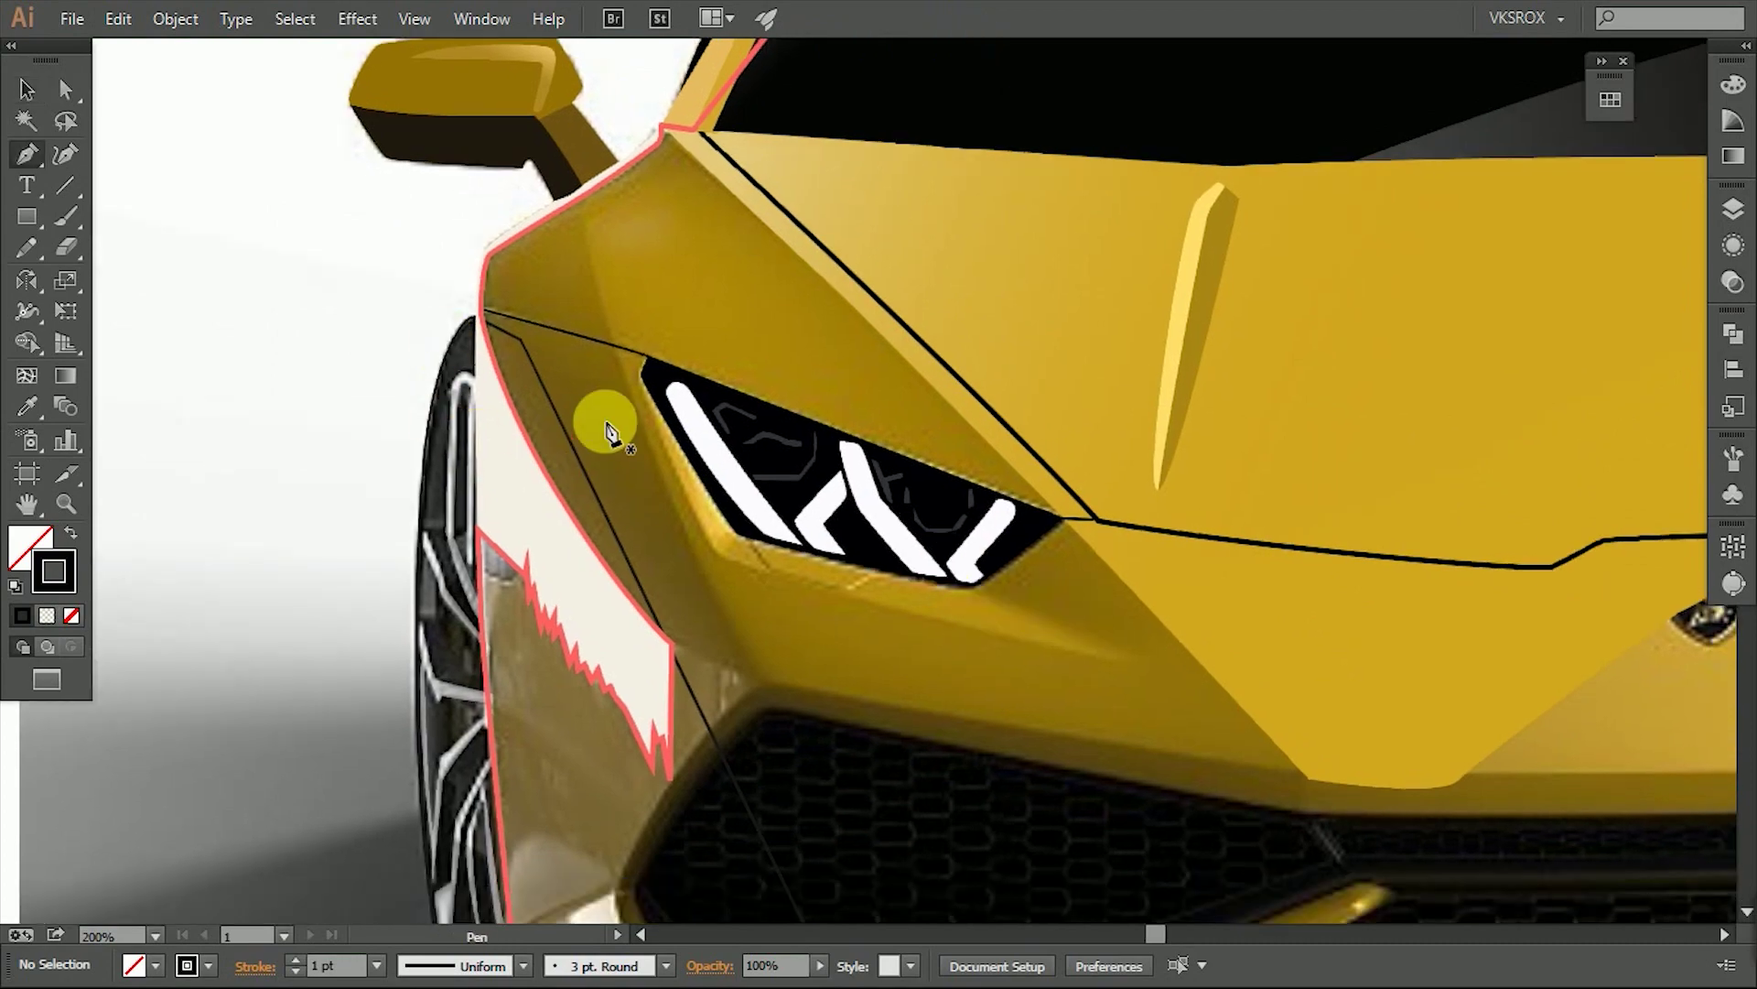
pyautogui.click(665, 130)
pyautogui.click(628, 97)
pyautogui.moveTo(892, 885); pyautogui.dragTo(769, 694)
pyautogui.click(1299, 772)
pyautogui.moveTo(1299, 773); pyautogui.dragTo(1067, 741)
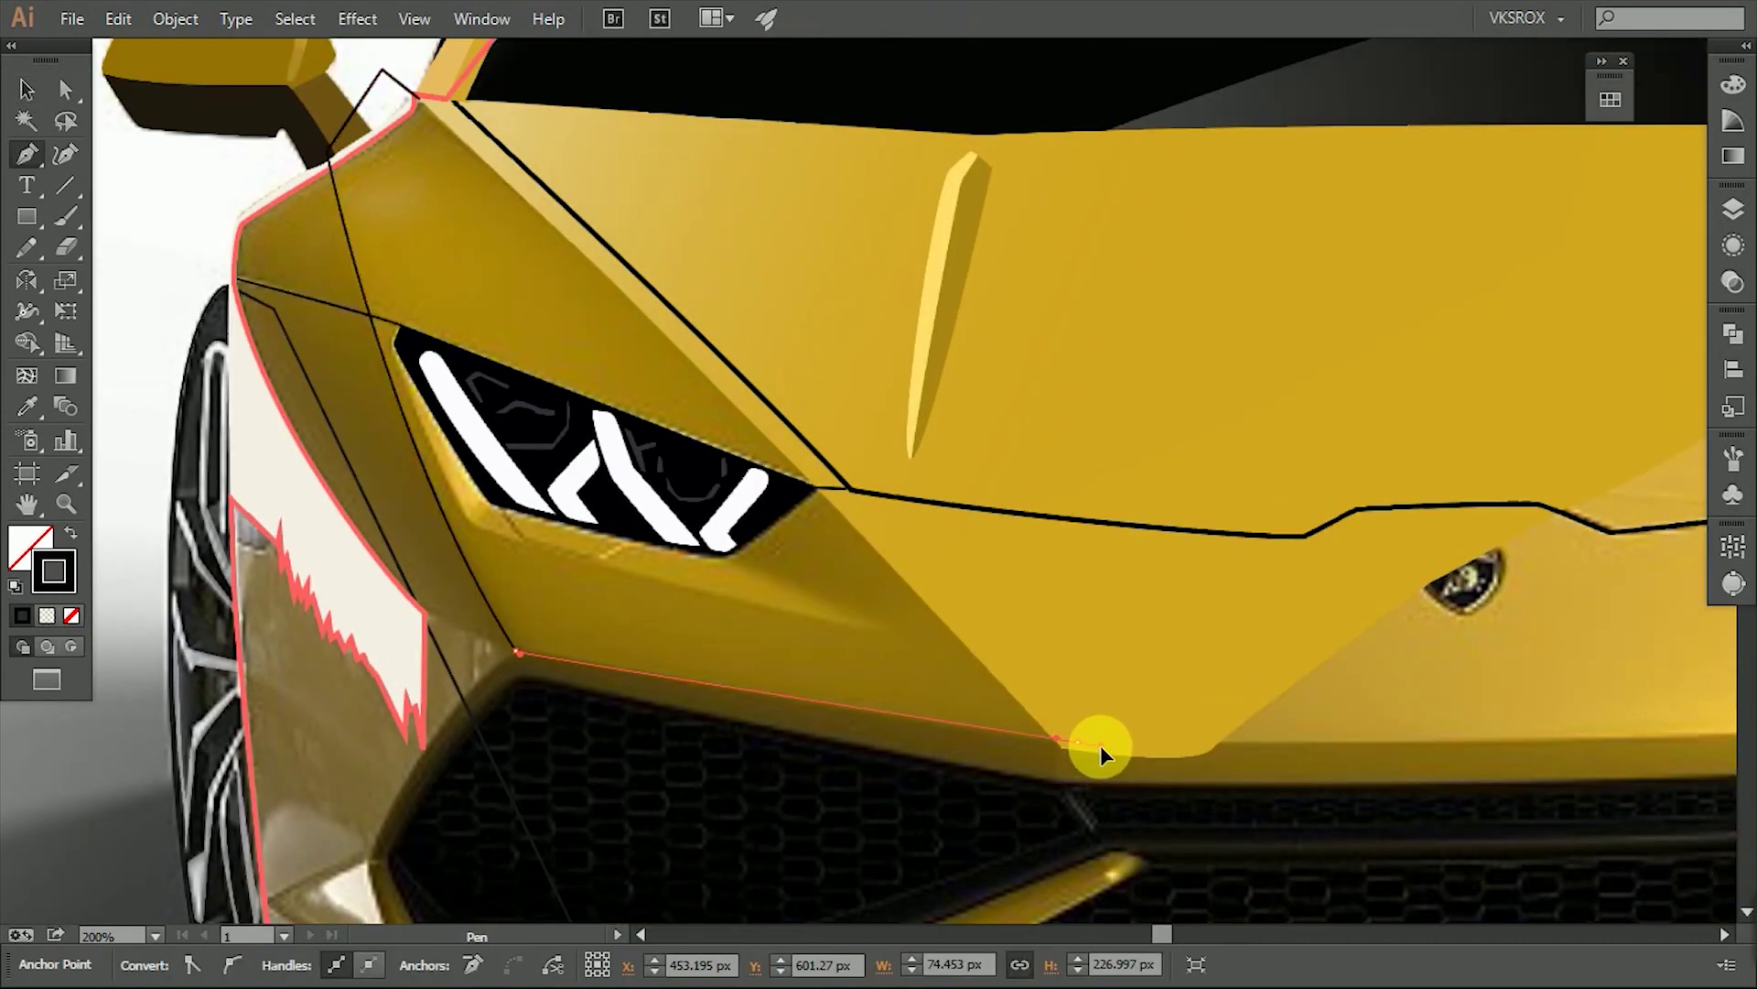
pyautogui.click(1062, 599)
pyautogui.scroll(1, 1007, 635)
pyautogui.click(638, 279)
# Adjust the new panel through its context menu, then deselect it.
pyautogui.click(371, 157)
pyautogui.press('v')
pyautogui.rightClick(460, 505)
pyautogui.click(510, 667)
pyautogui.click(675, 404)
pyautogui.click(148, 236)
# Trace a shape along the headlight's lower edge and swap its fill and stroke.
pyautogui.press('p')
pyautogui.scroll(3, 502, 345)
pyautogui.click(498, 146)
pyautogui.moveTo(595, 504); pyautogui.dragTo(663, 601)
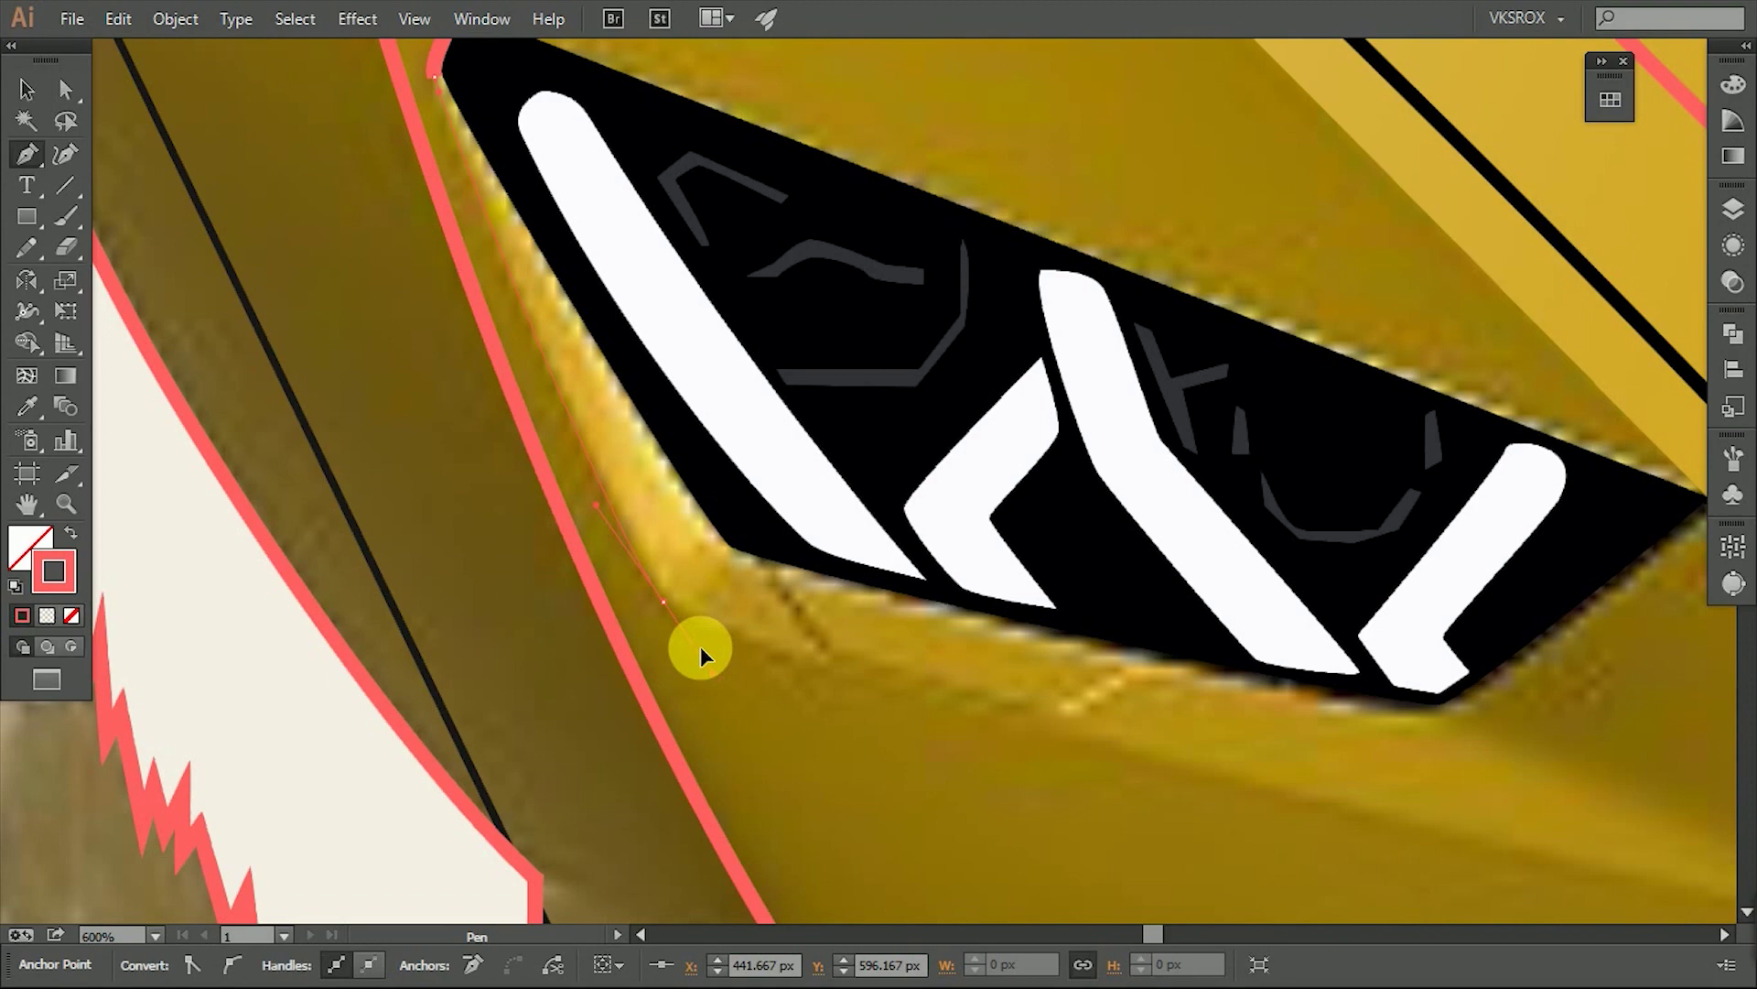
pyautogui.scroll(-3, 1726, 824)
pyautogui.scroll(1, 1726, 824)
pyautogui.moveTo(1257, 812); pyautogui.dragTo(1343, 826)
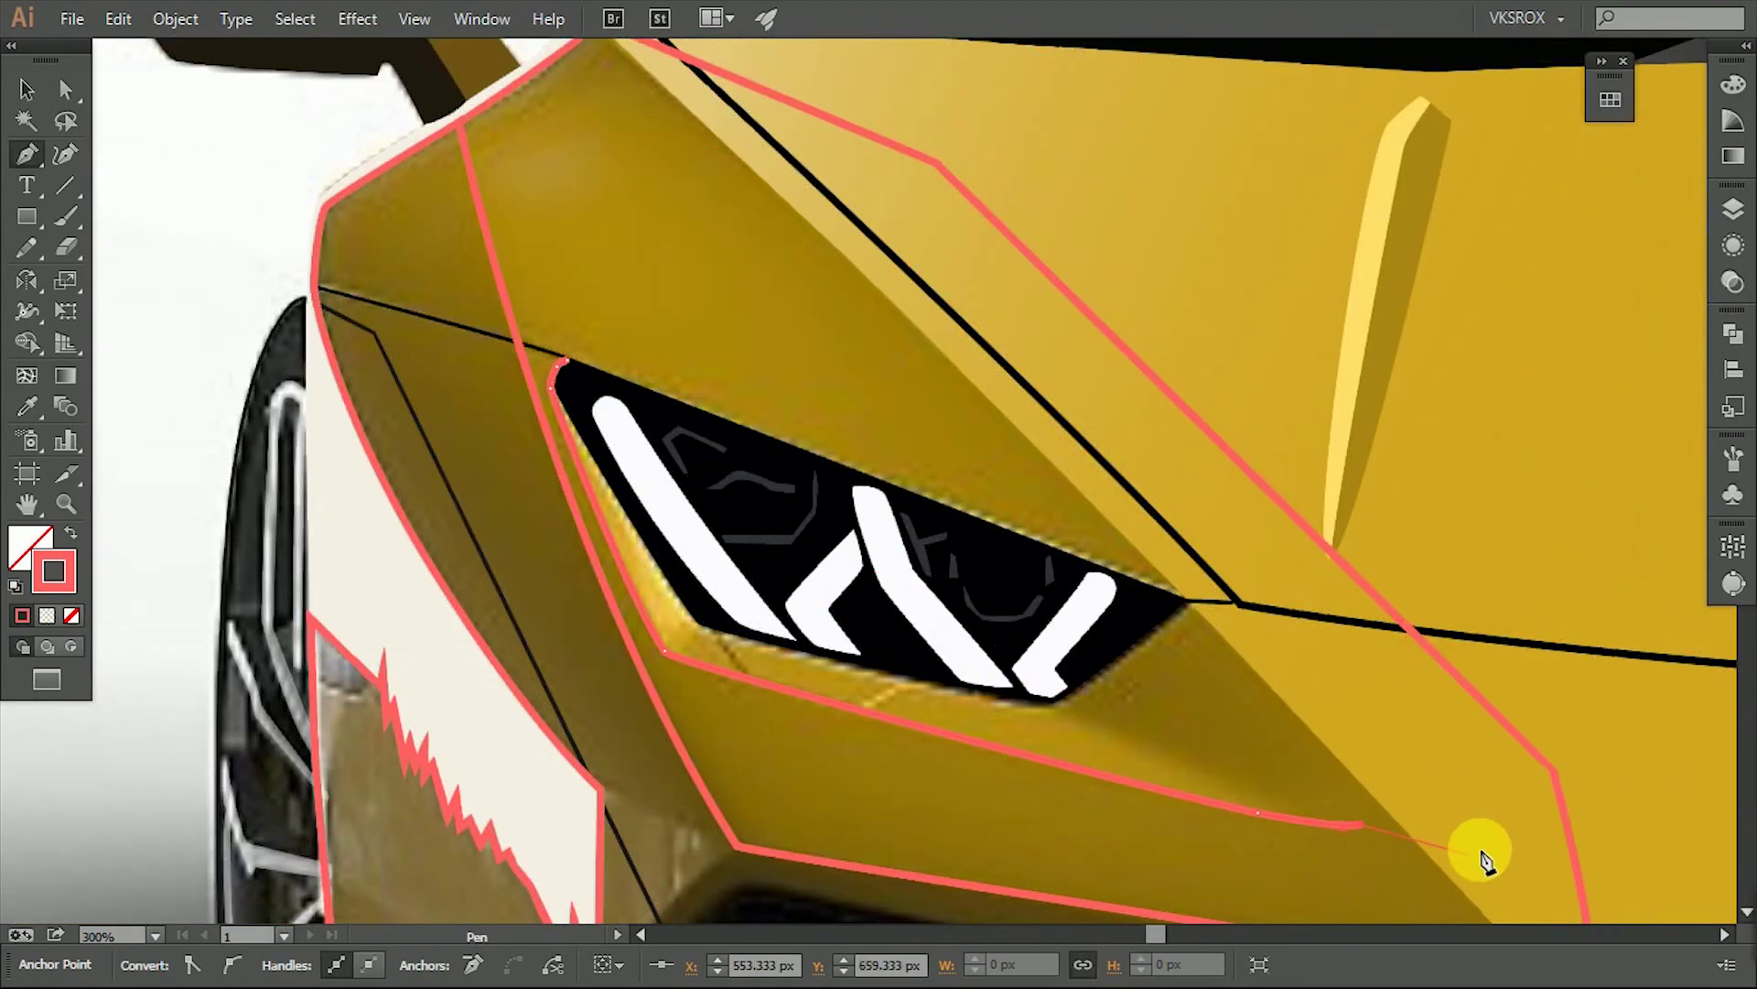
pyautogui.hotkey('shift', 'x')
# Fill the panel under the headlight with a gradient angled diagonally across it.
pyautogui.click(47, 615)
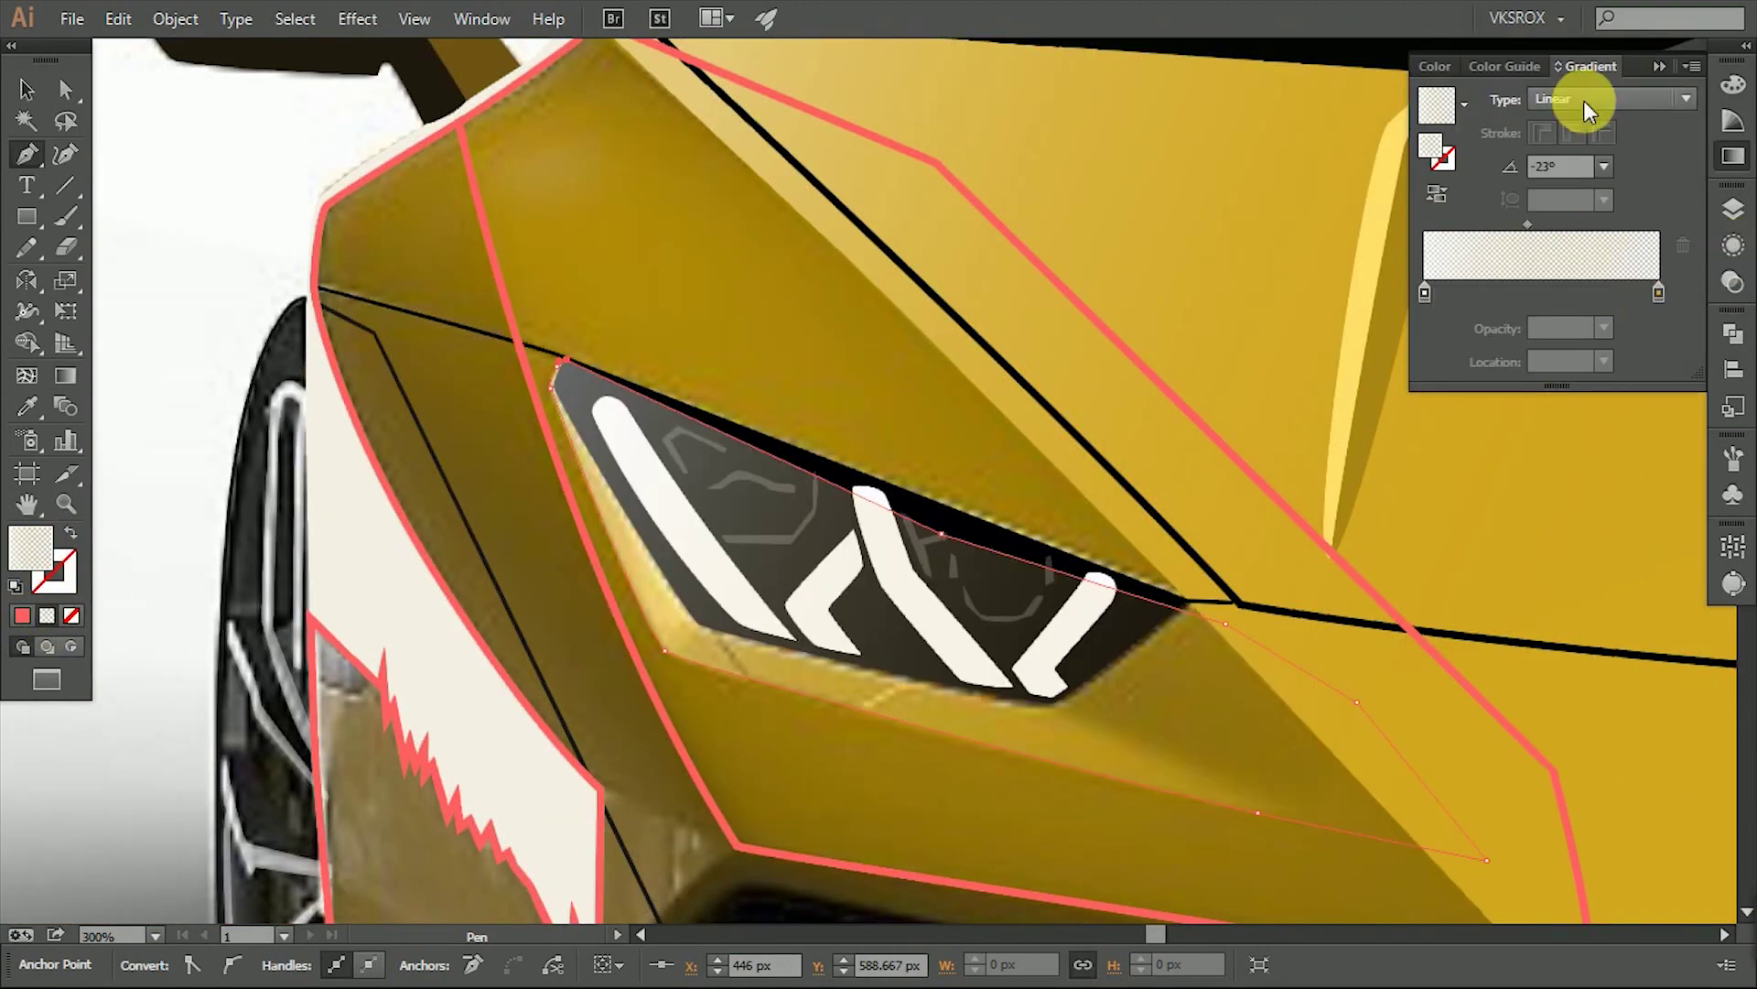
pyautogui.click(1658, 293)
pyautogui.press('v')
pyautogui.click(520, 339)
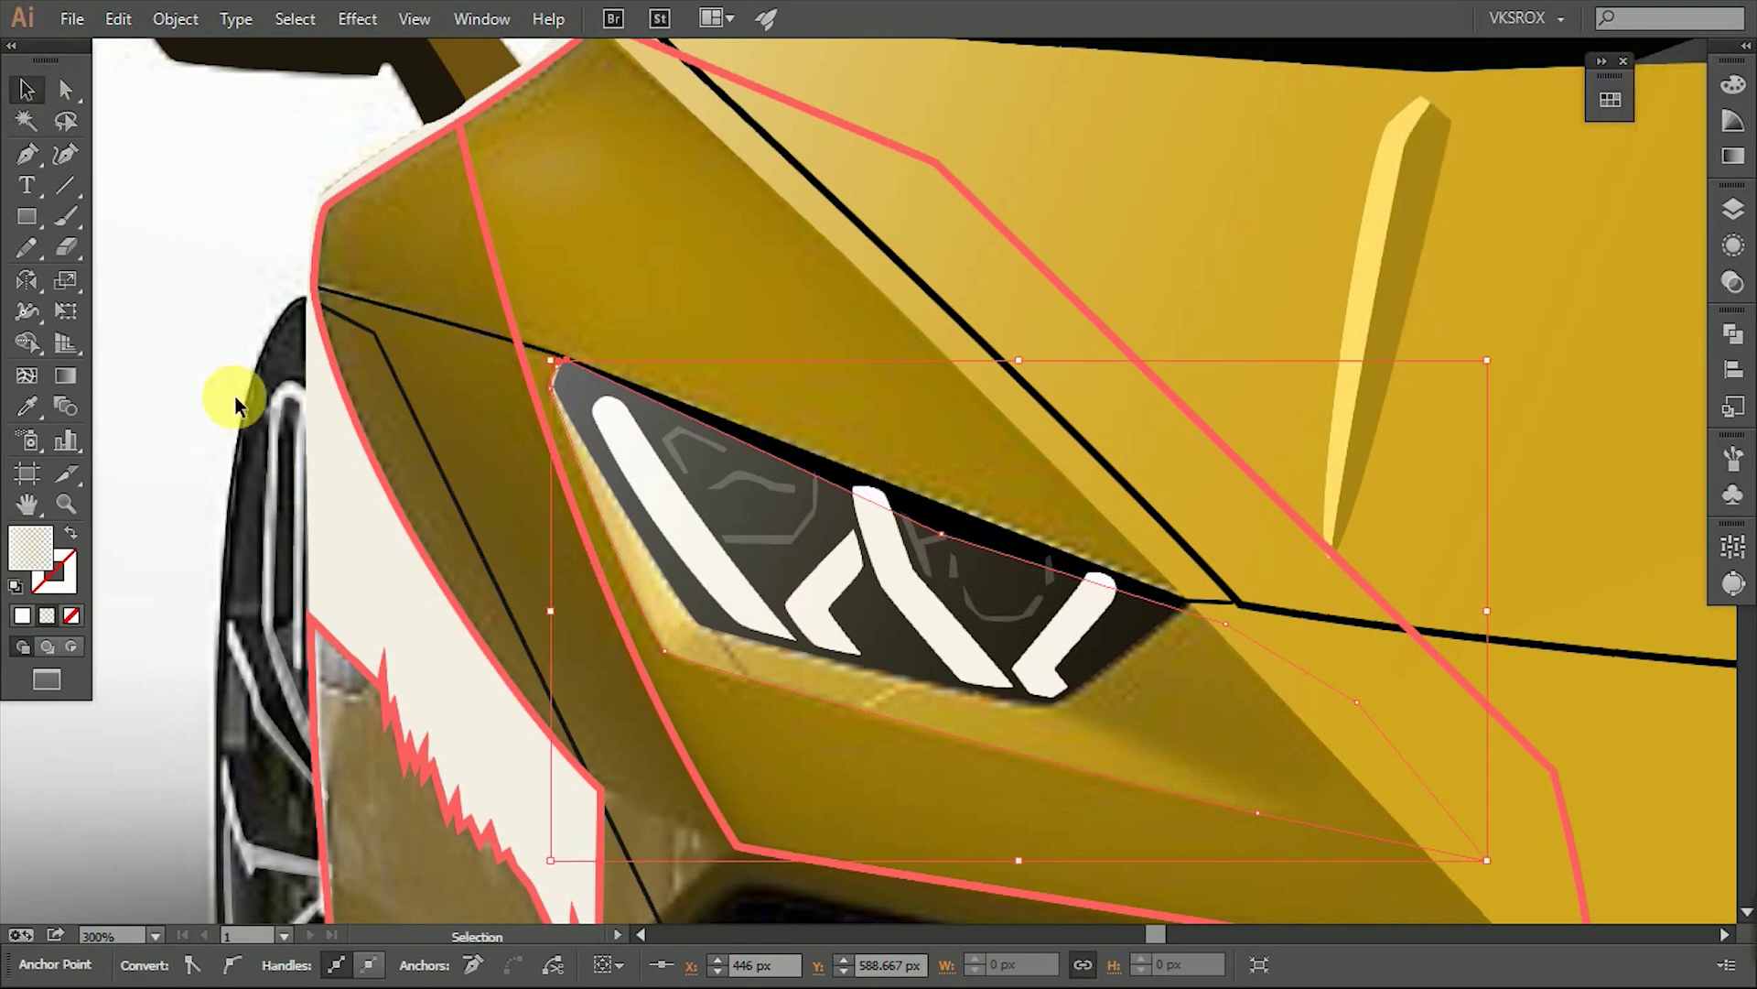
pyautogui.scroll(-2, 165, 340)
pyautogui.hscroll(2, 165, 340)
pyautogui.click(705, 691)
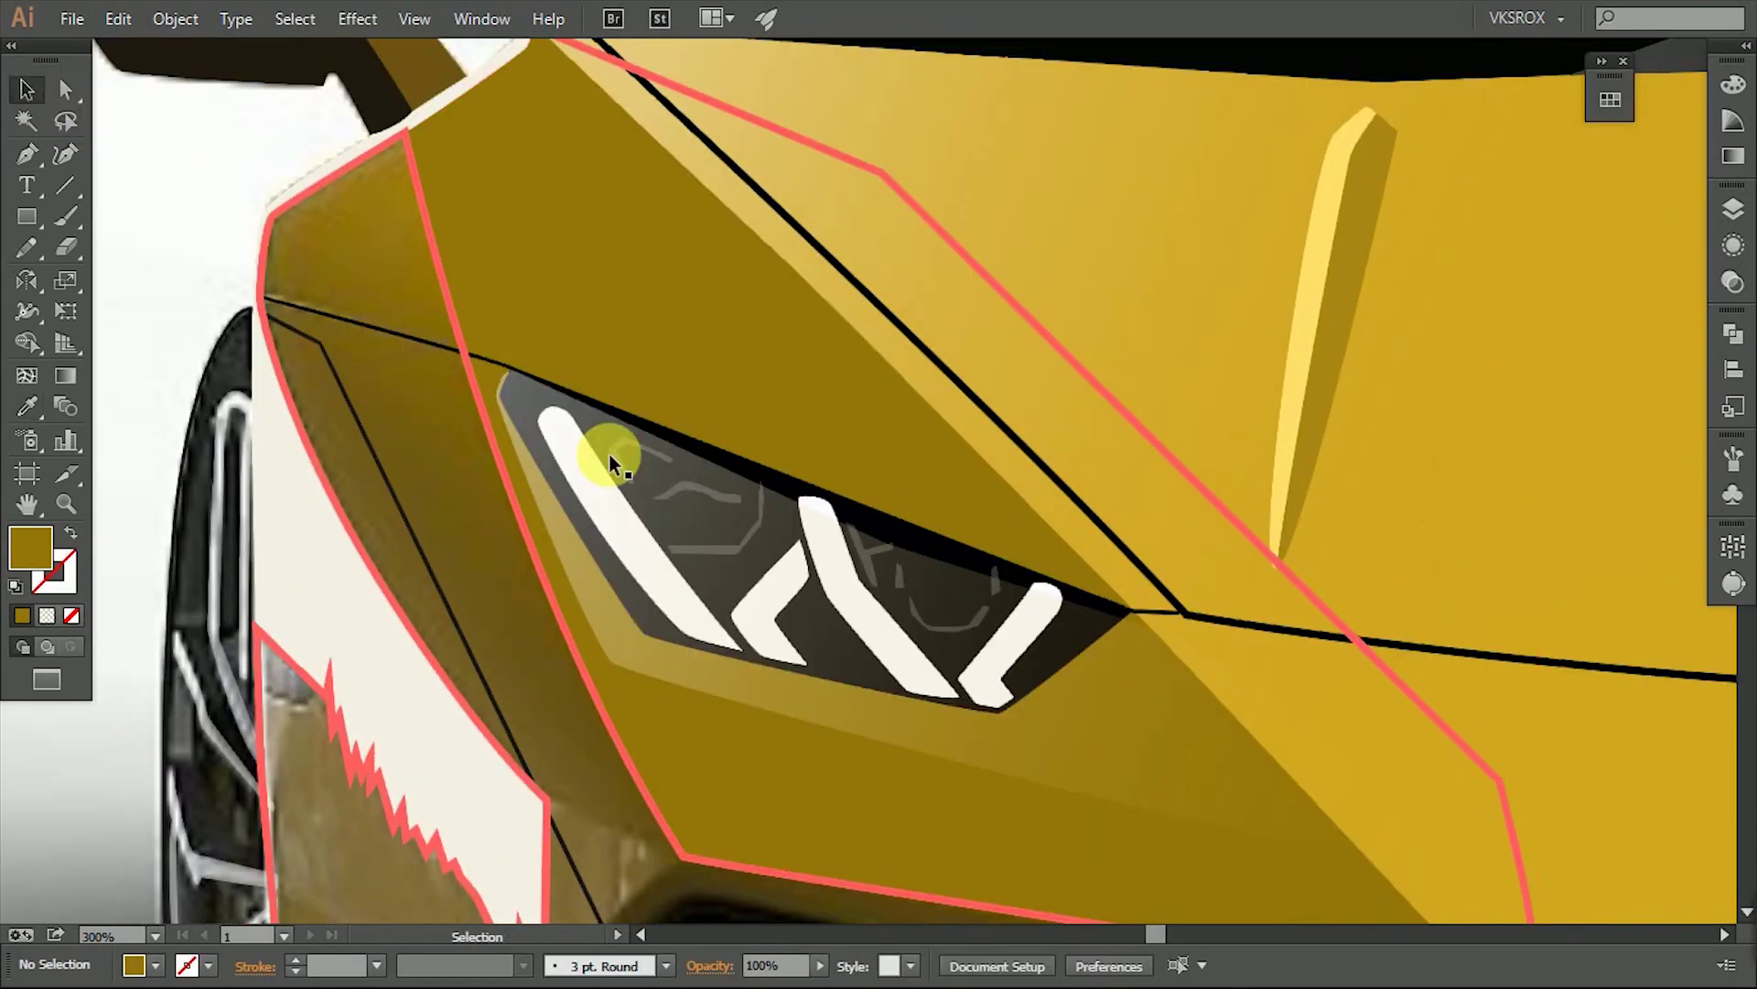
pyautogui.press('g')
pyautogui.moveTo(457, 343); pyautogui.dragTo(1158, 640)
# Zoom in on the hood badge and pen-trace its outline as a closed path.
pyautogui.hotkey('ctrl', '0')
pyautogui.scroll(5, 1248, 503)
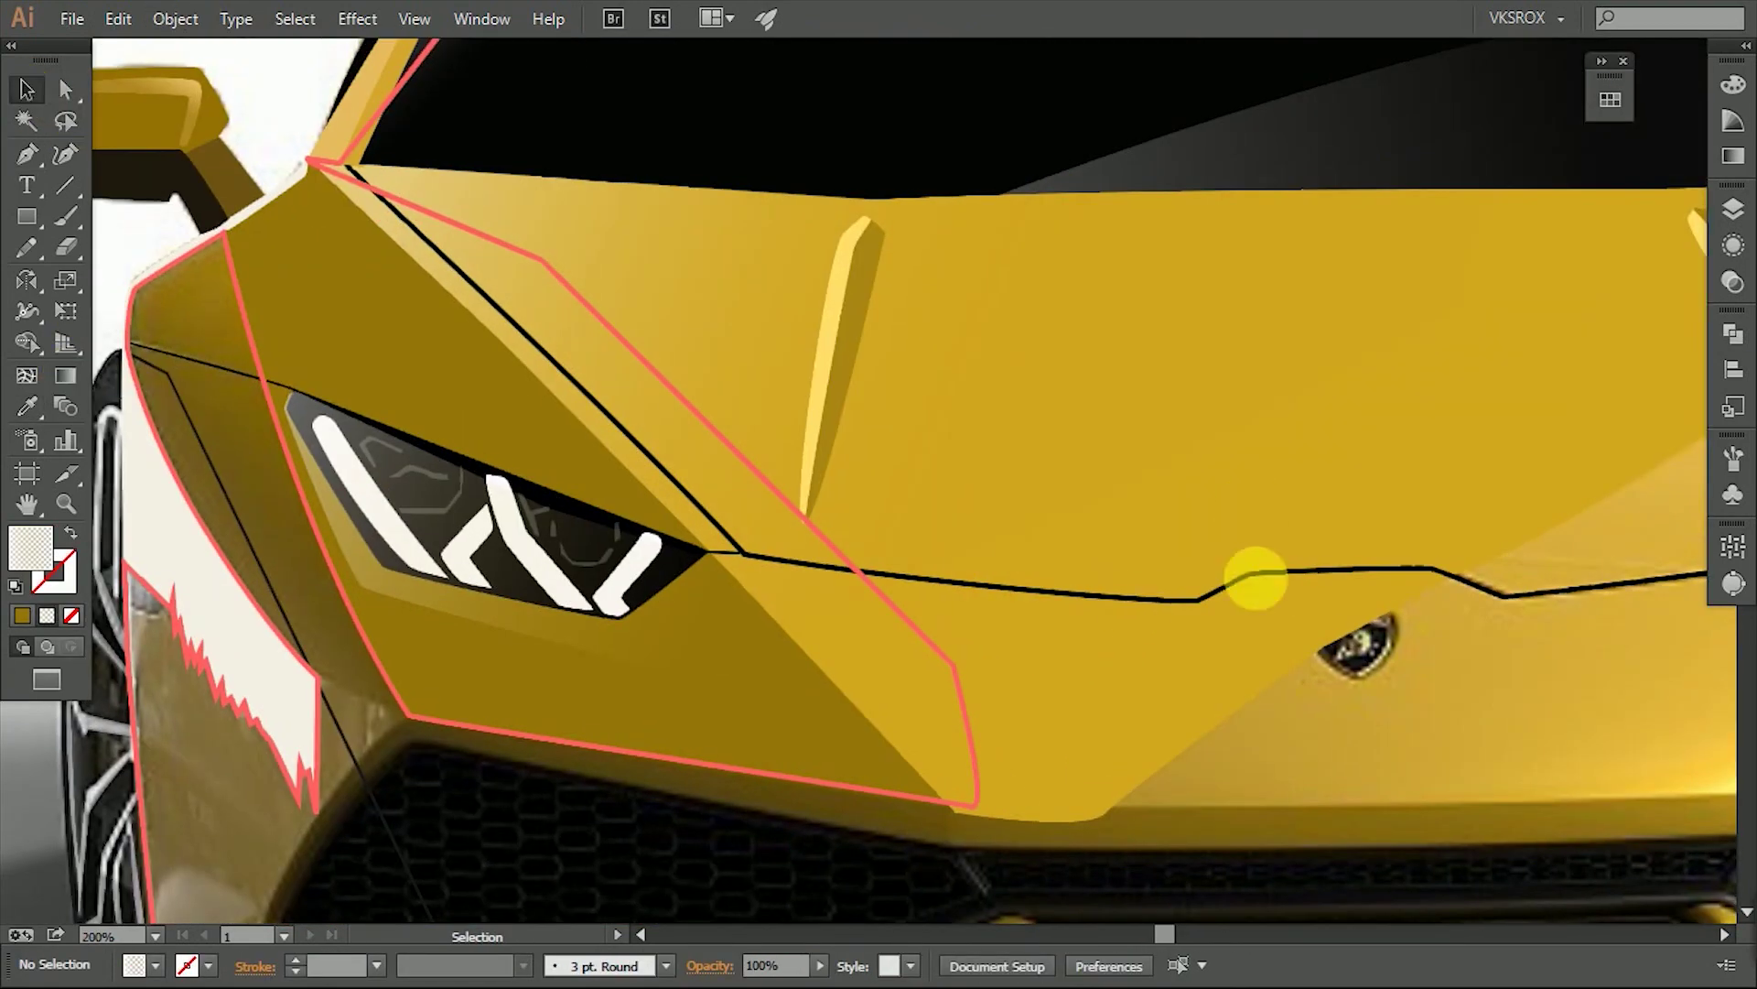
pyautogui.press('v')
pyautogui.click(1248, 503)
pyautogui.scroll(3, 1573, 631)
pyautogui.scroll(1, 1572, 632)
pyautogui.press('p')
pyautogui.click(852, 636)
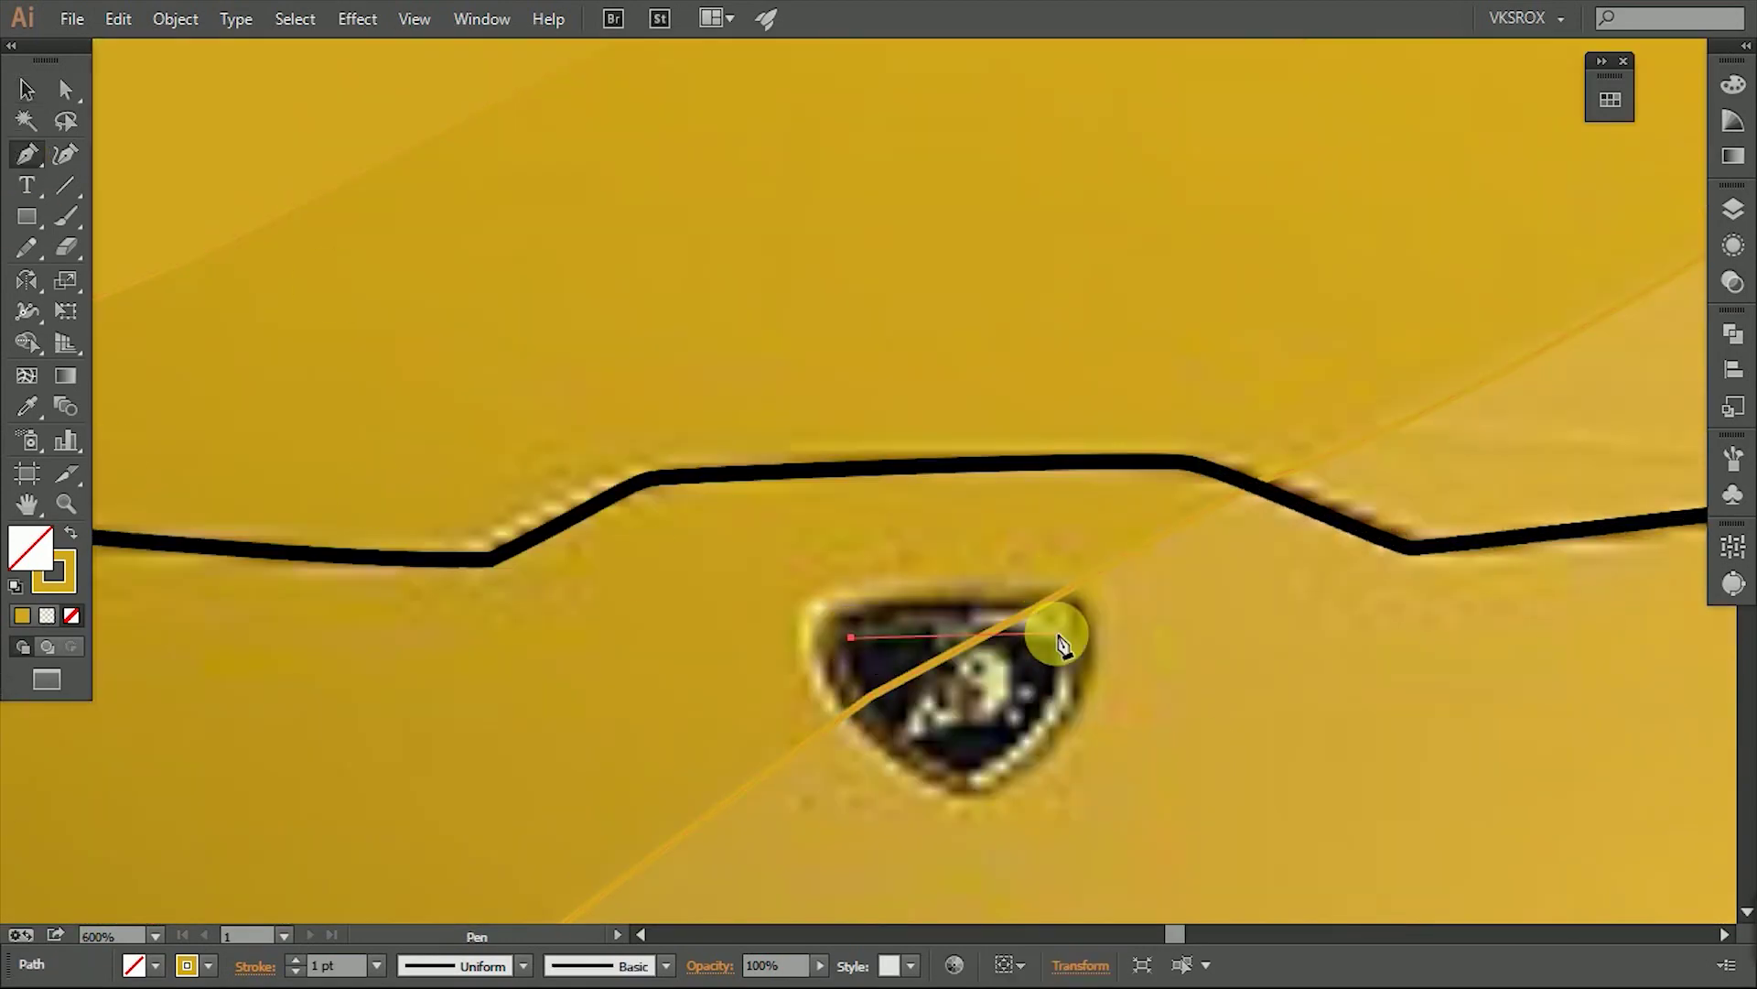
pyautogui.click(1057, 634)
pyautogui.moveTo(970, 769); pyautogui.dragTo(926, 760)
pyautogui.click(851, 638)
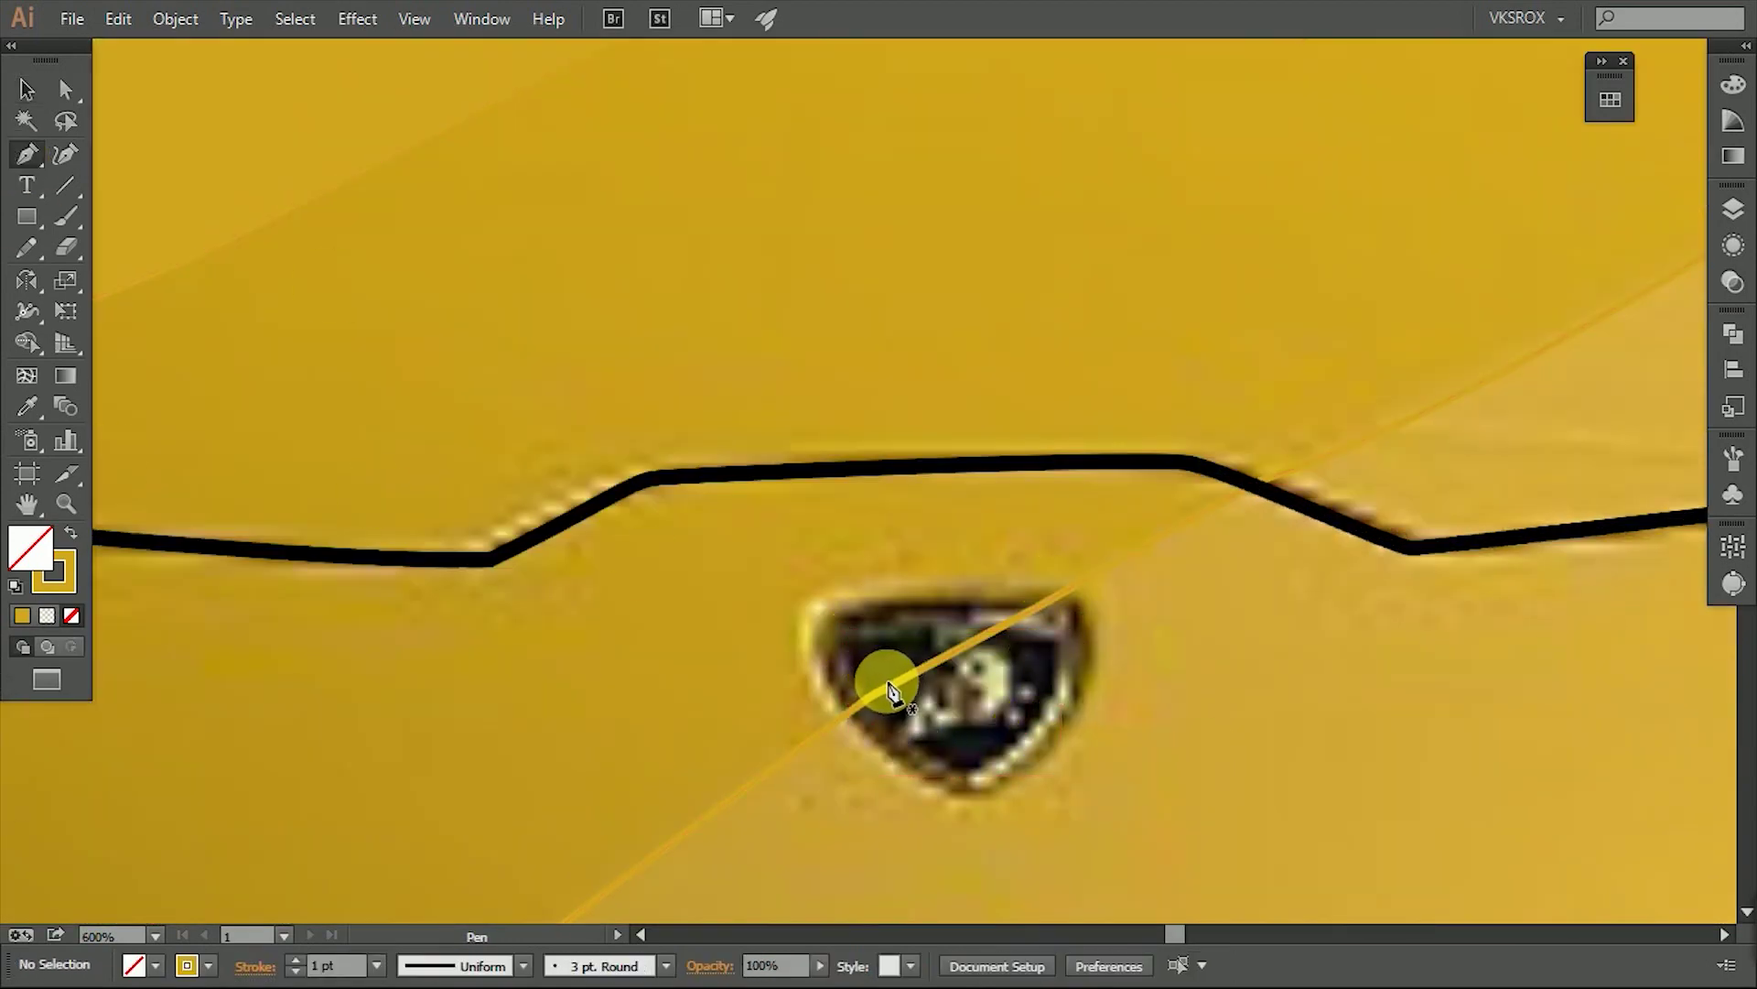
# Give the headlight lens a gradient fill, shortened from the right side.
pyautogui.scroll(-3, 1138, 843)
pyautogui.press('v')
pyautogui.scroll(3, 1028, 541)
pyautogui.scroll(2, 800, 521)
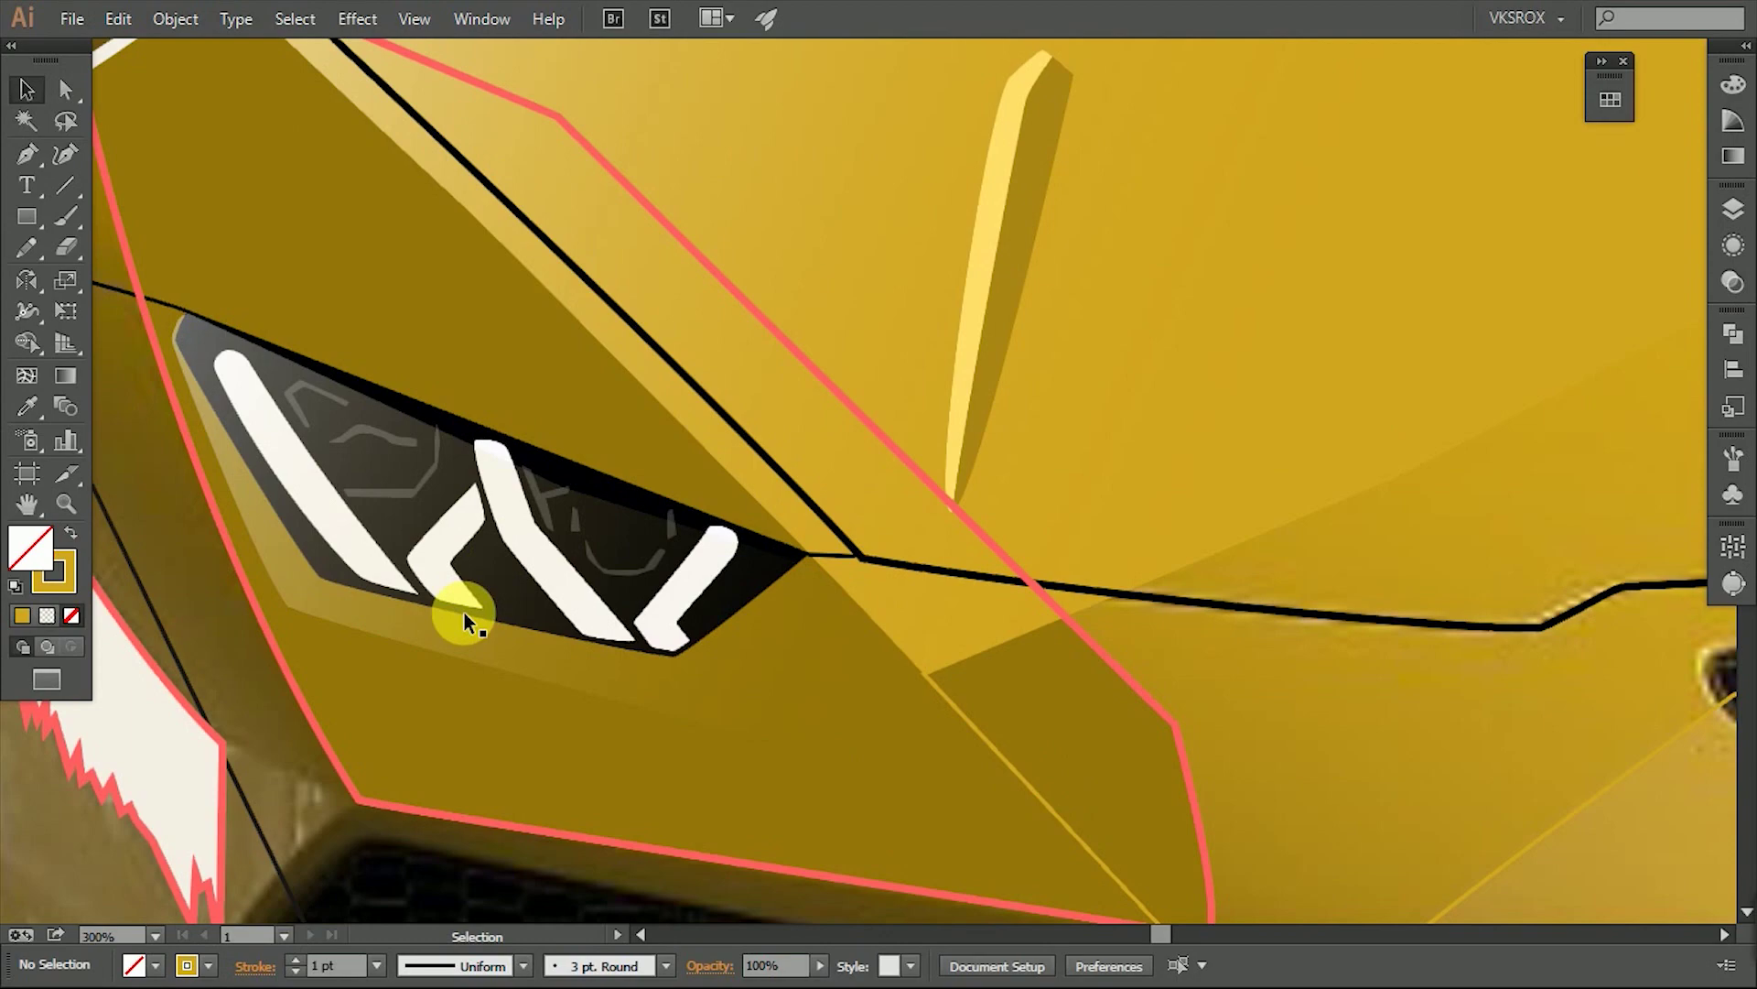
pyautogui.click(483, 617)
pyautogui.hotkey('ctrl', 'shift', 'a')
pyautogui.scroll(-3, 393, 365)
pyautogui.scroll(2, 804, 379)
pyautogui.scroll(2, 538, 531)
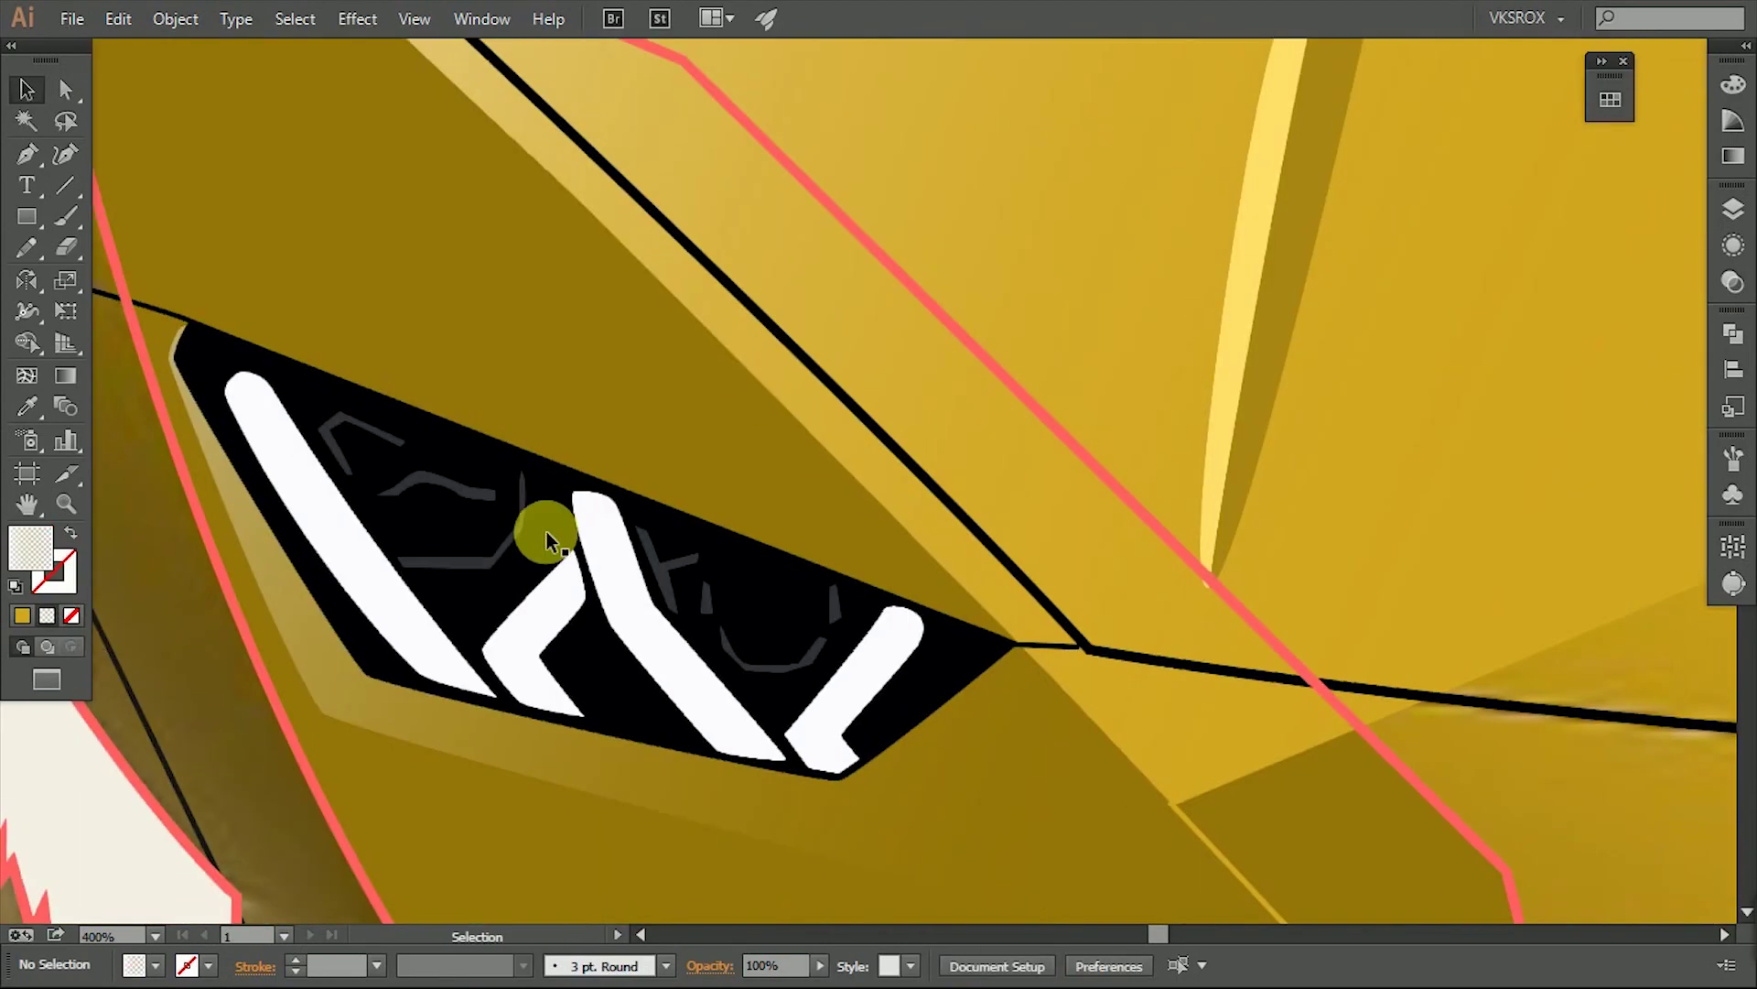
pyautogui.rightClick(540, 536)
pyautogui.press('Escape')
pyautogui.press('.')
pyautogui.press('g')
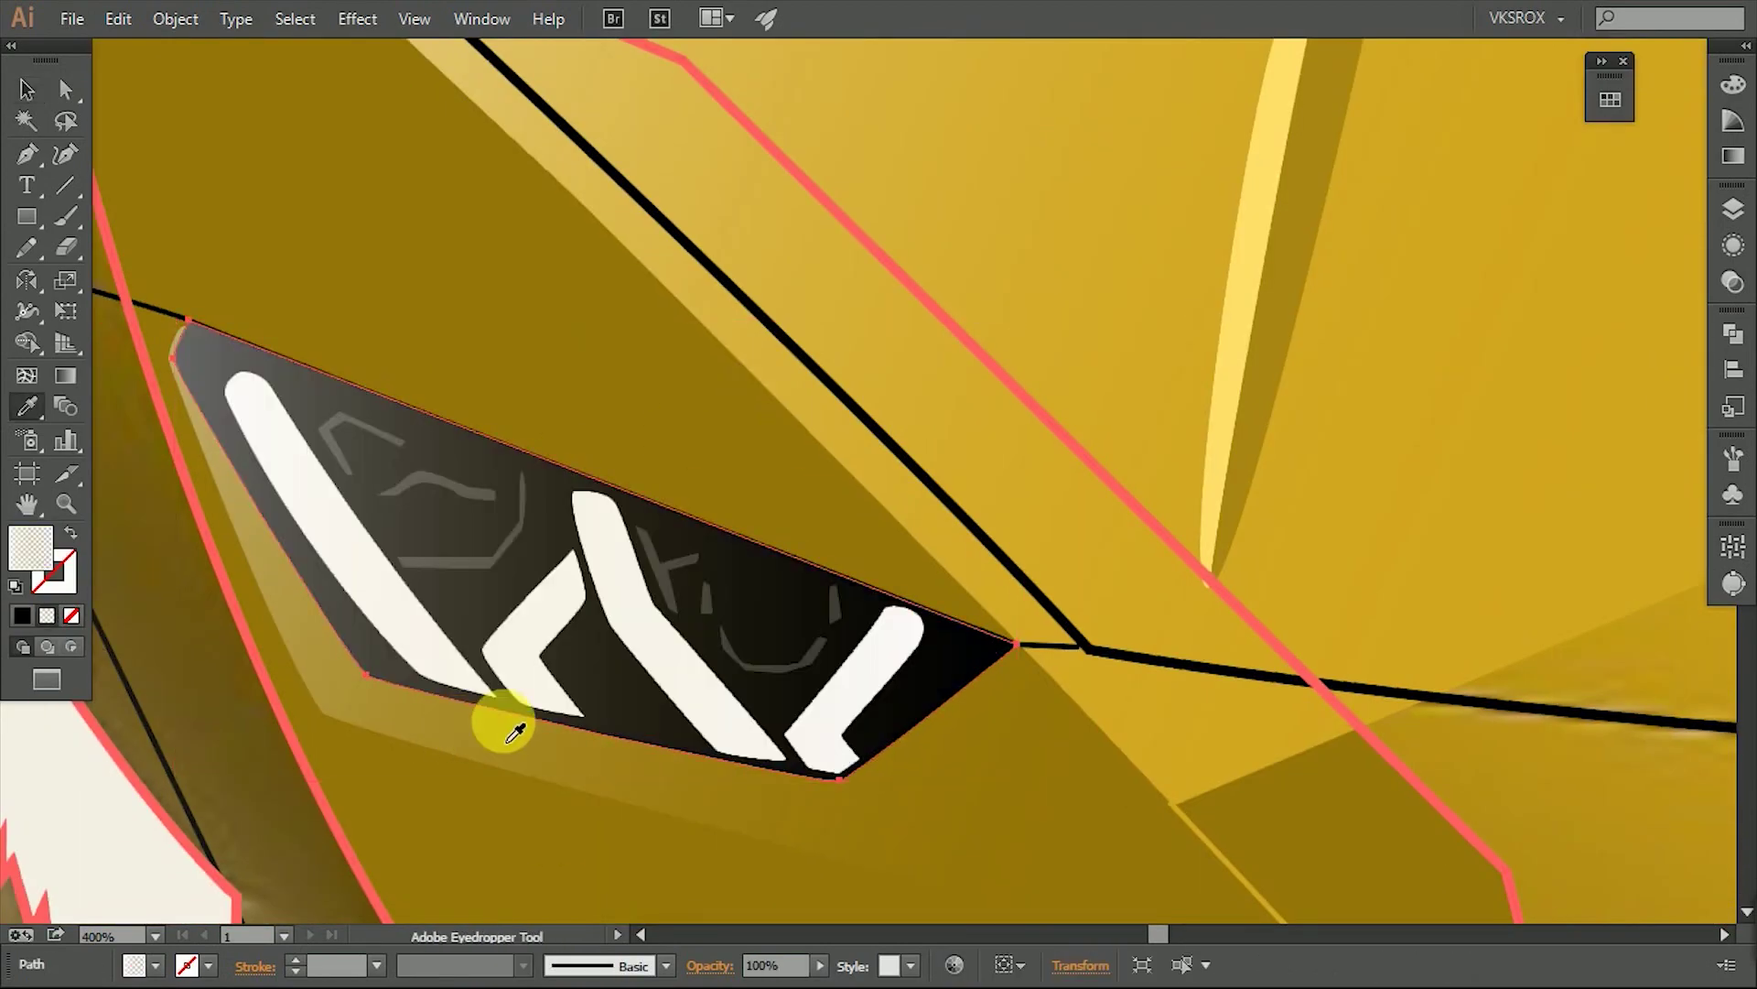
pyautogui.moveTo(1016, 550); pyautogui.dragTo(517, 555)
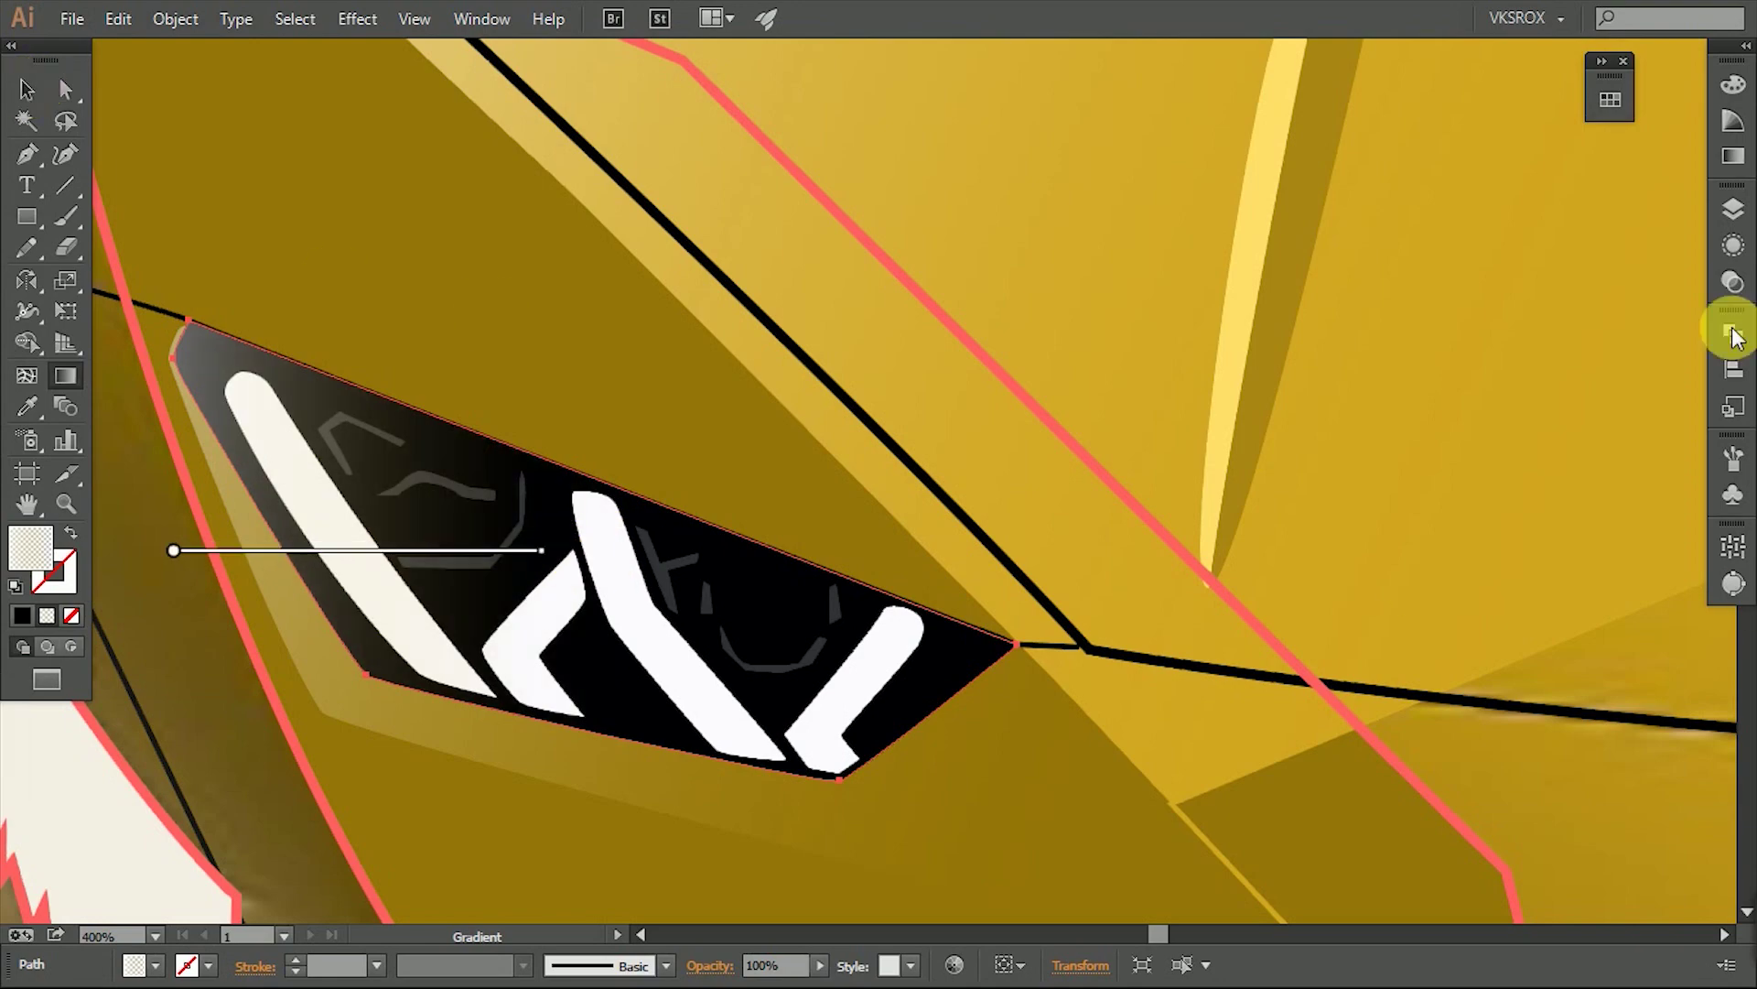
# Set the headlight lens opacity to 70% in Transparency.
pyautogui.click(1733, 282)
pyautogui.click(1608, 224)
pyautogui.write('70')
pyautogui.press('Return')
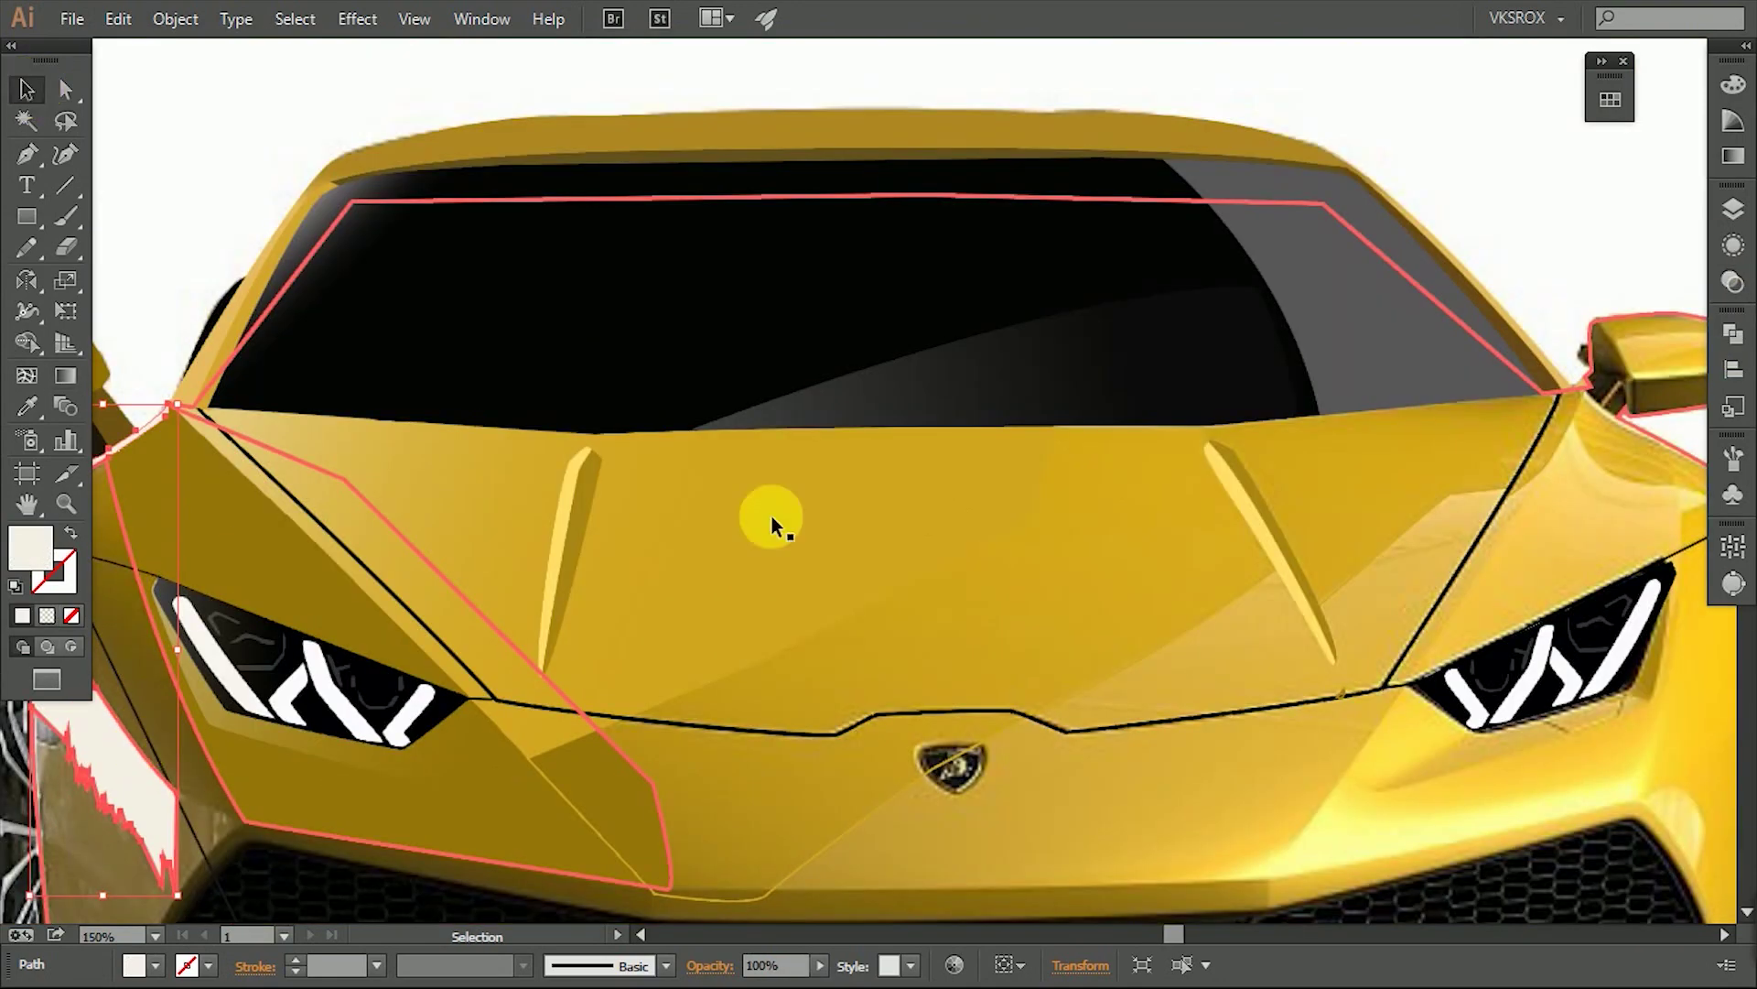
# Search images for 'lamborghini logo' and open the full-size badge image.
pyautogui.scroll(-1, 772, 516)
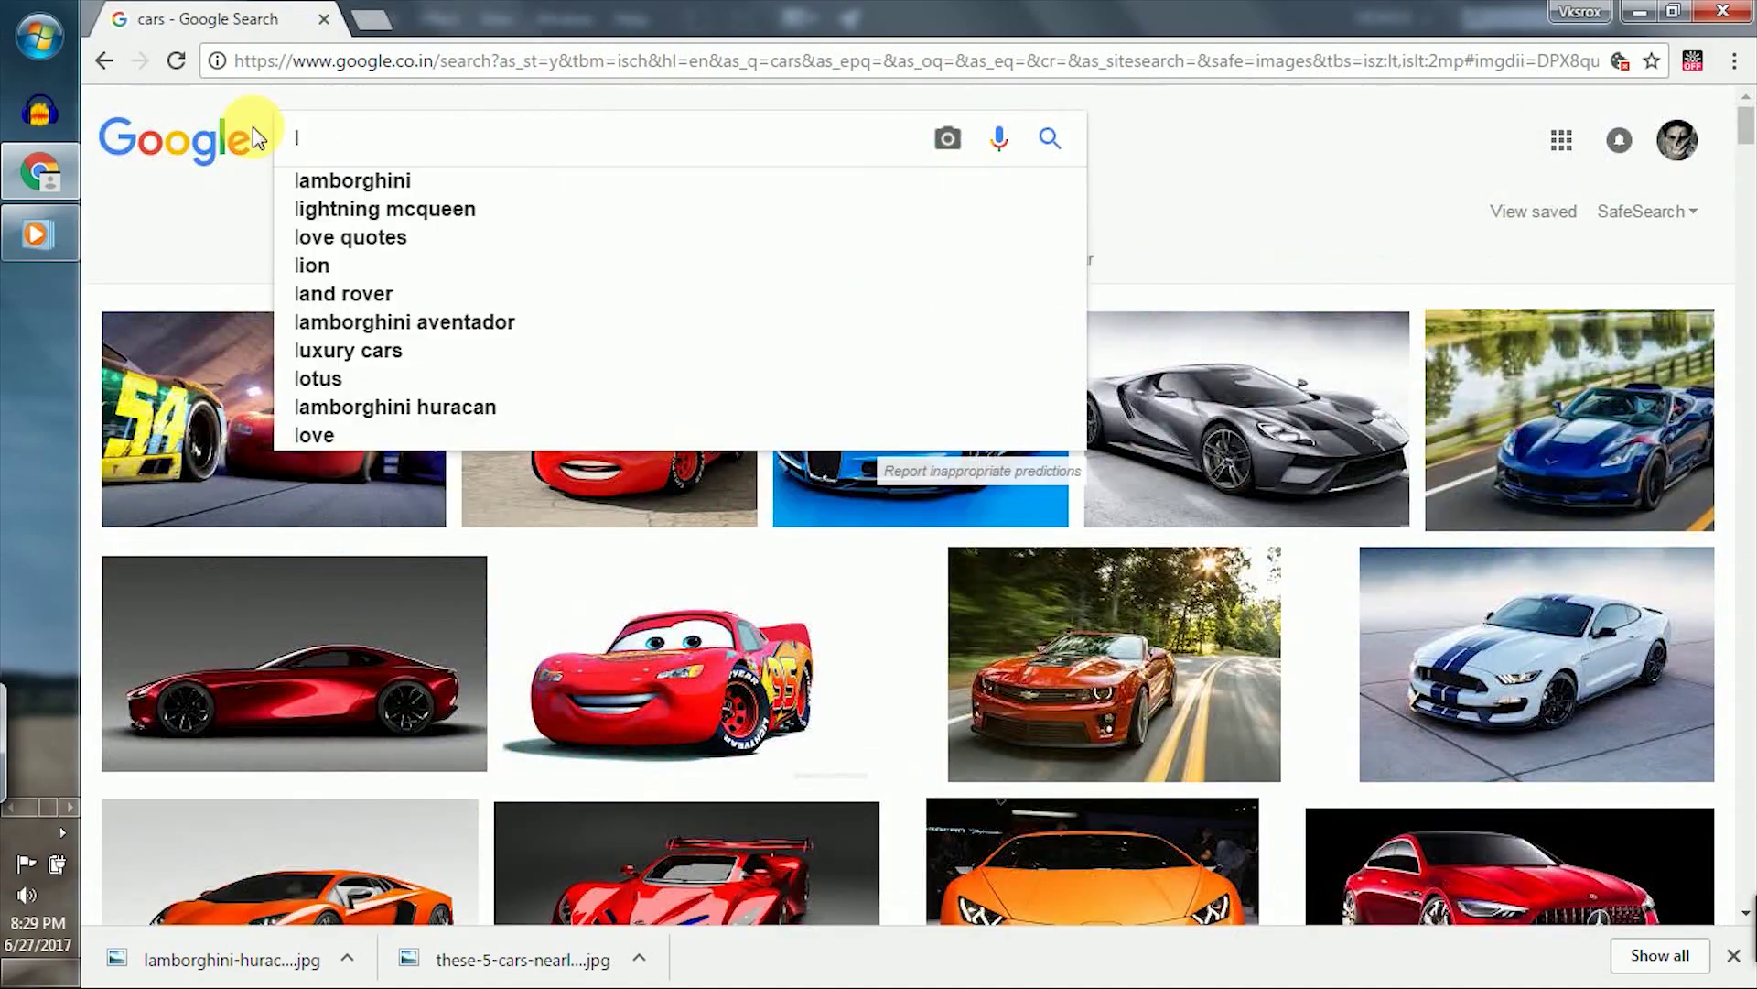
pyautogui.write('am')
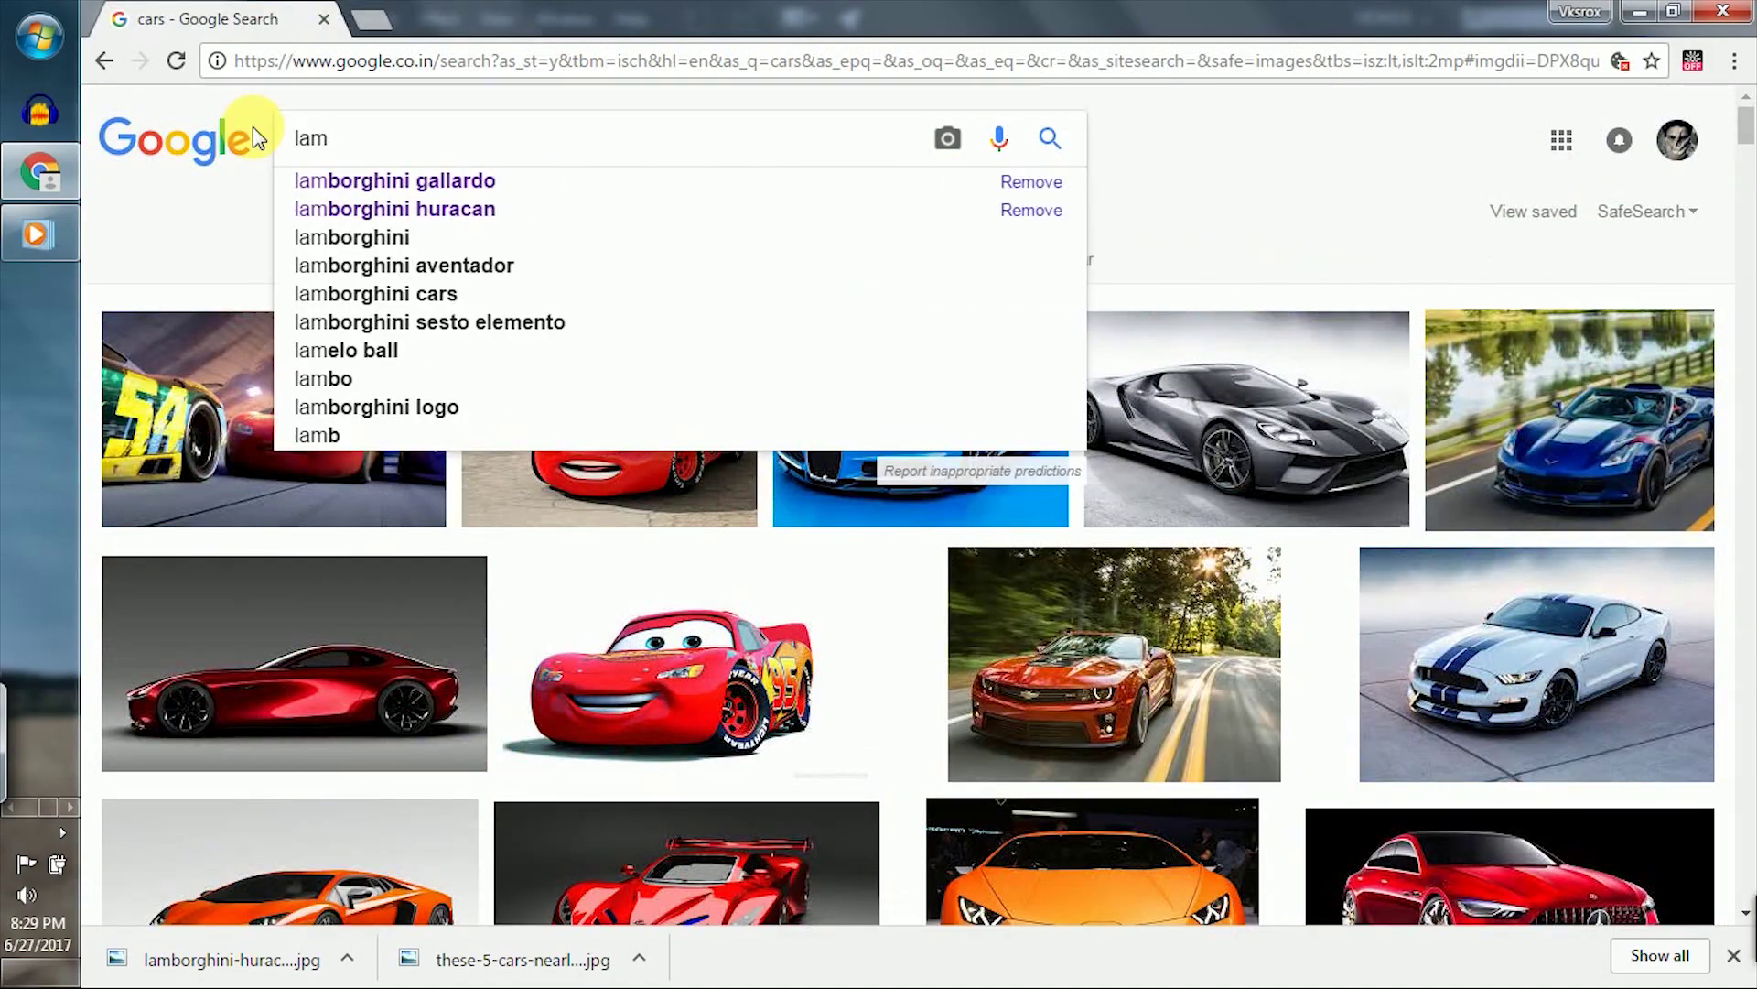
pyautogui.press('Down')
pyautogui.press('Down')
pyautogui.press('Down')
pyautogui.press('Return')
pyautogui.click(265, 490)
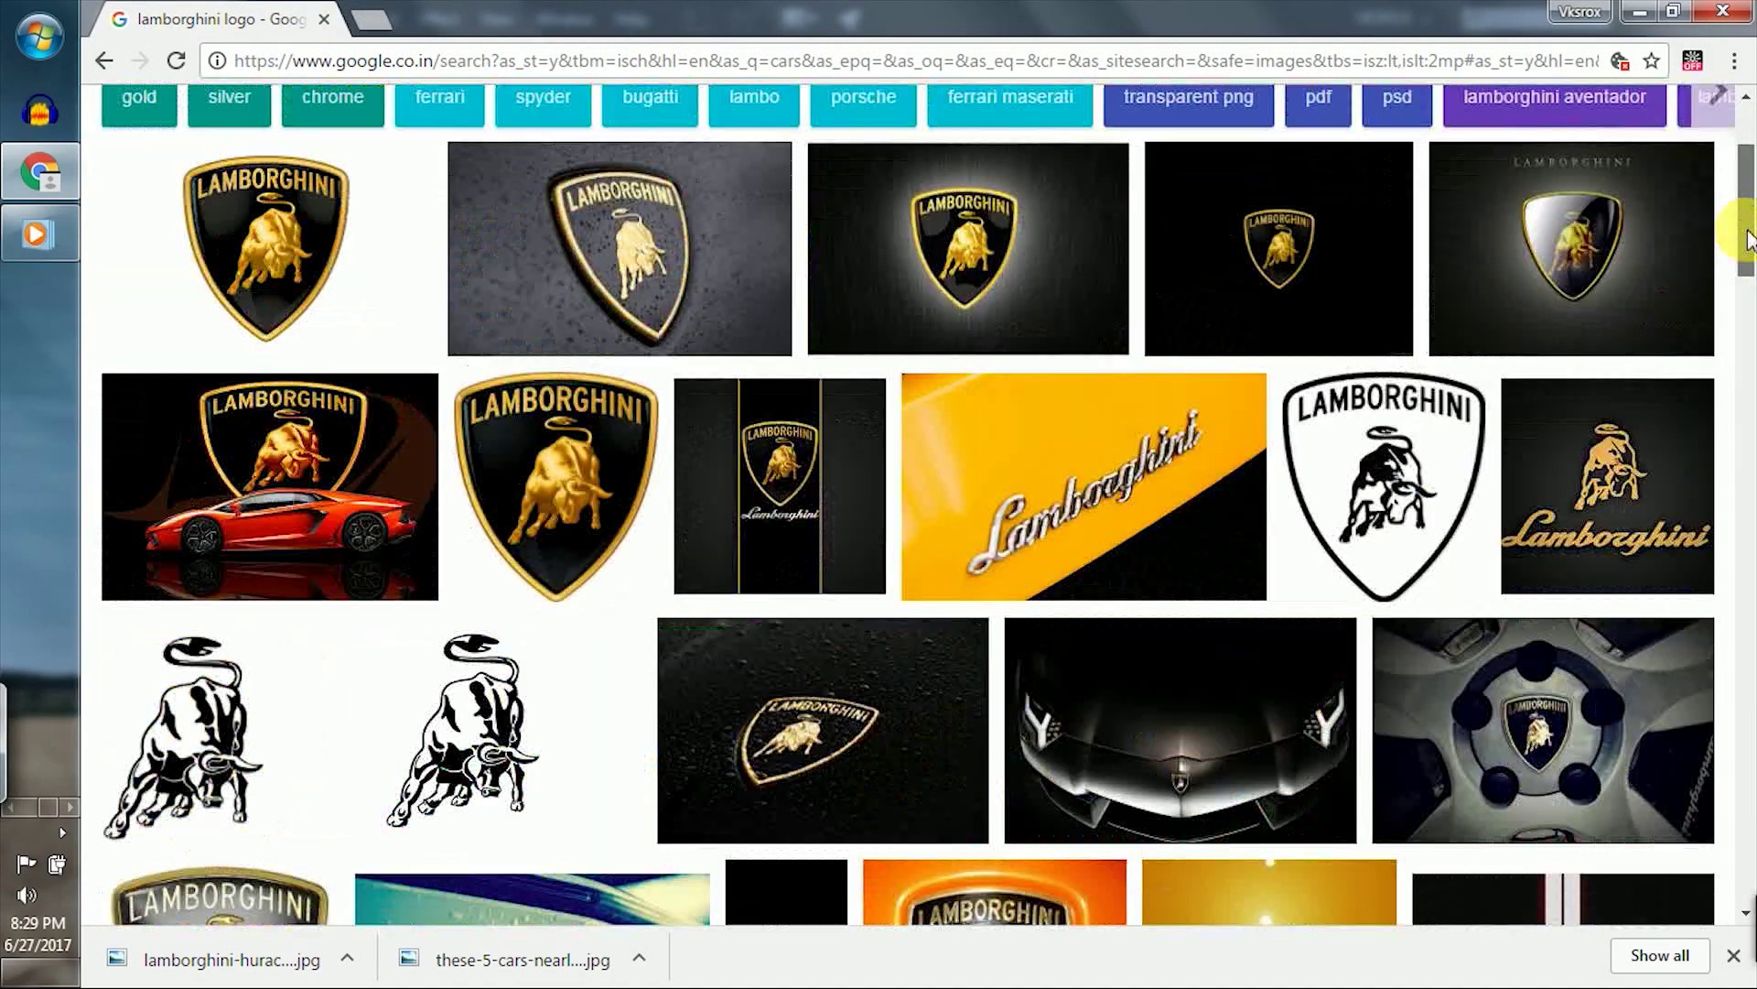
pyautogui.click(1294, 474)
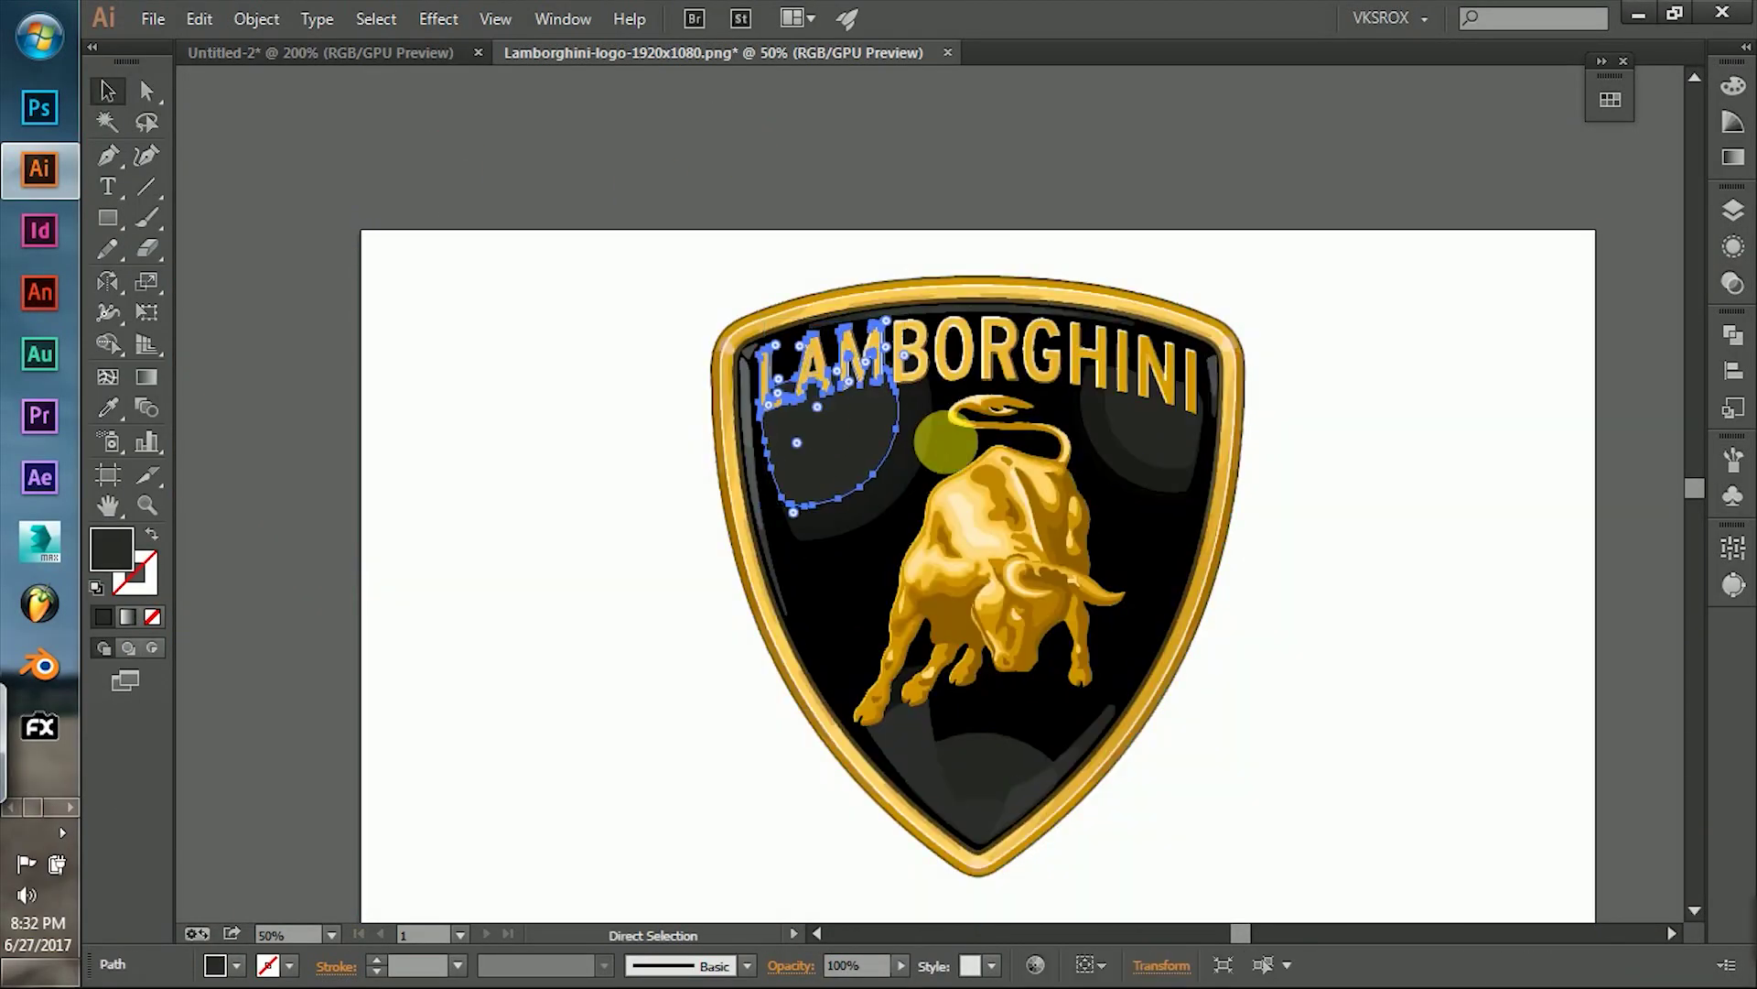
# Merge the traced logo's shapes with Pathfinder and move it onto the hood emblem.
pyautogui.press('v')
pyautogui.click(952, 485)
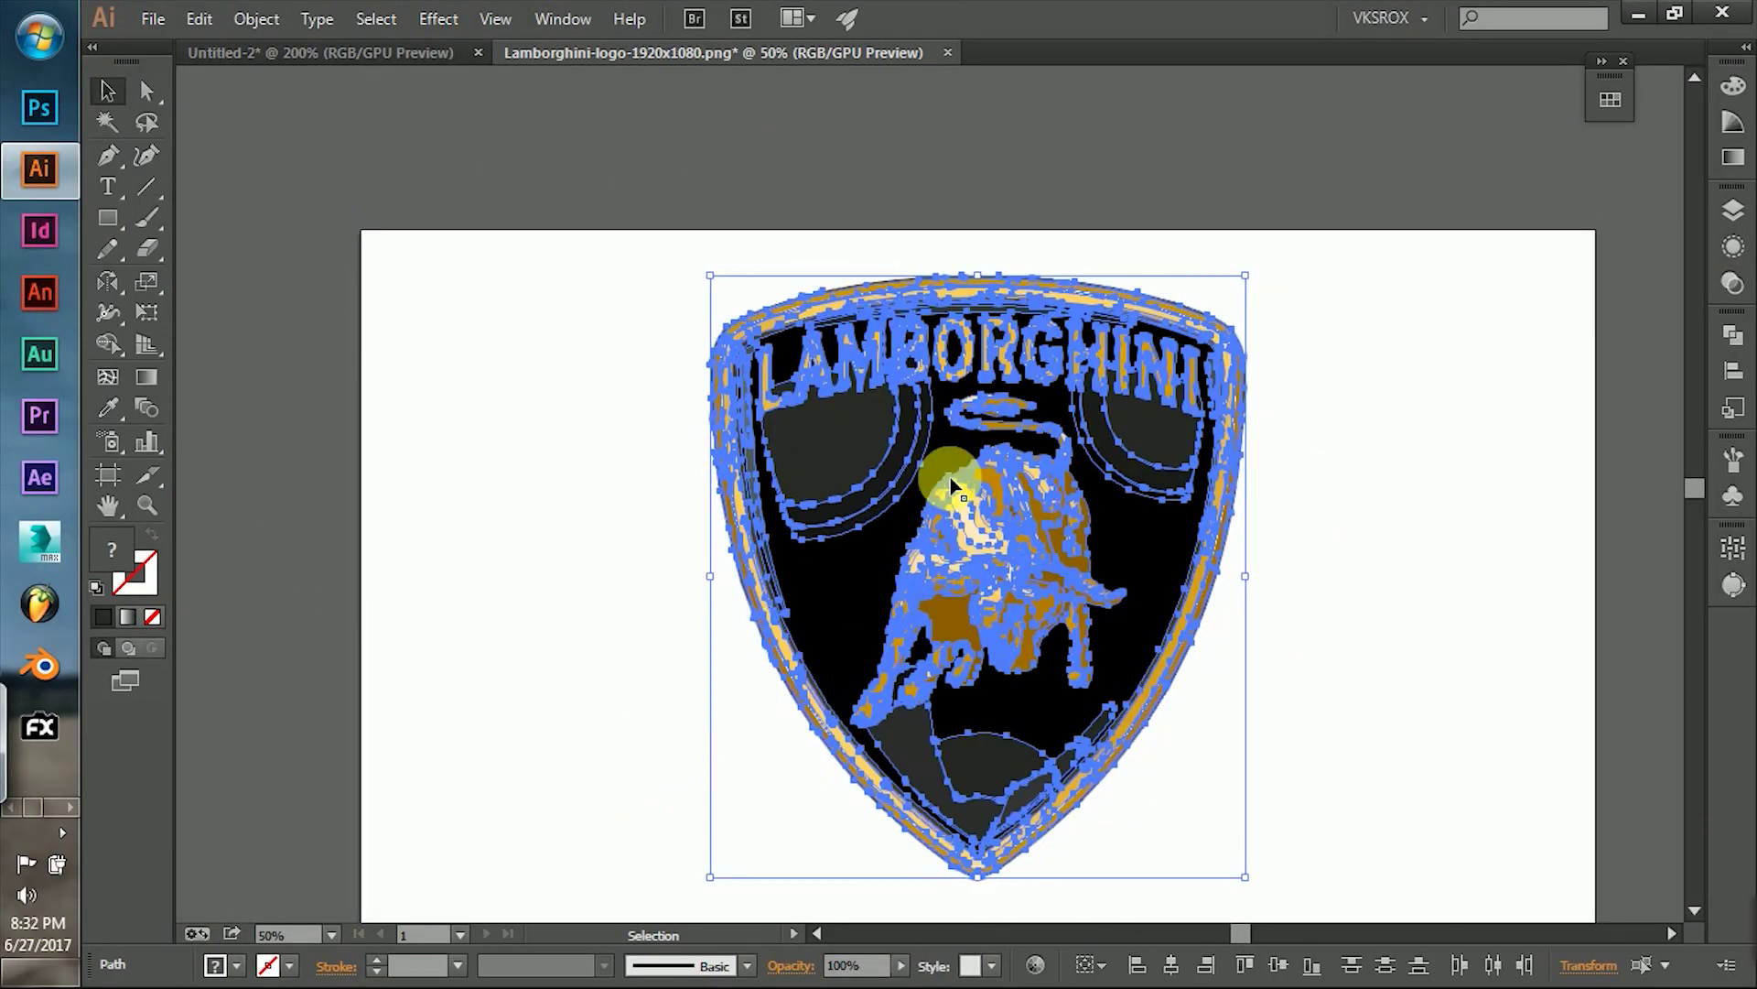
pyautogui.click(1729, 355)
pyautogui.click(1510, 439)
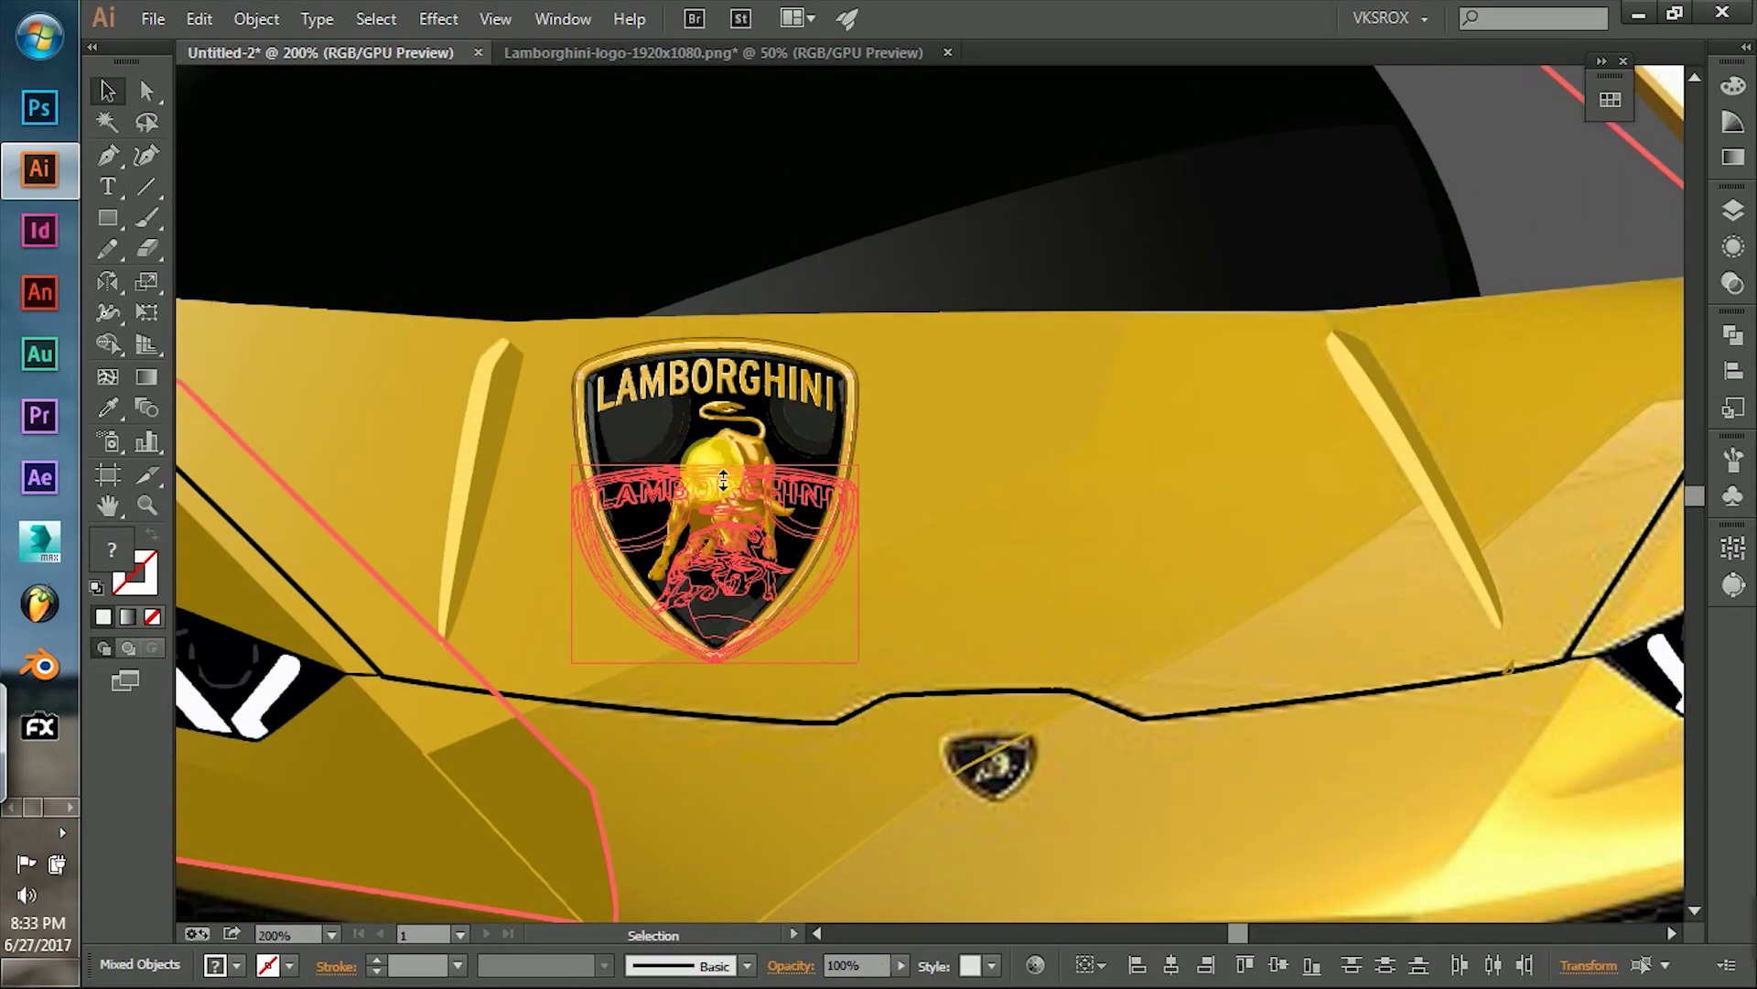
pyautogui.moveTo(883, 503)
pyautogui.mouseDown()
pyautogui.moveTo(1127, 686)
pyautogui.moveTo(1139, 764)
pyautogui.moveTo(1040, 805)
pyautogui.mouseUp()
pyautogui.scroll(4, 1040, 805)
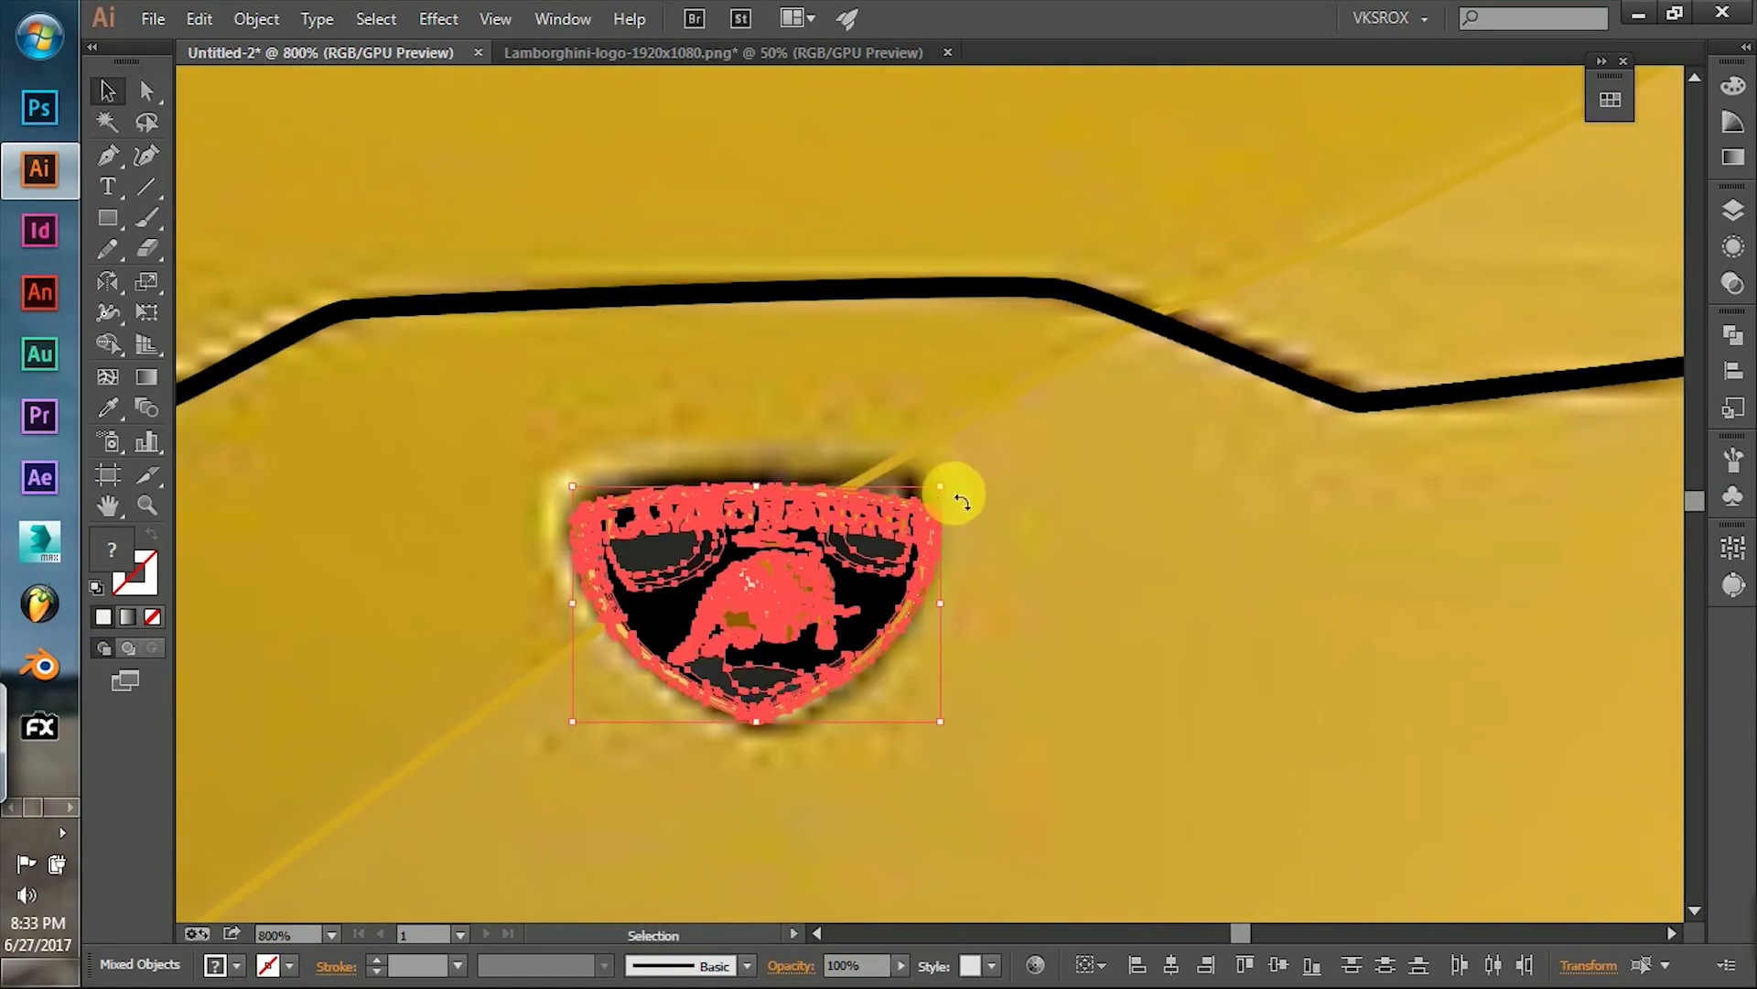
pyautogui.press('Delete')
pyautogui.scroll(-4, 1151, 576)
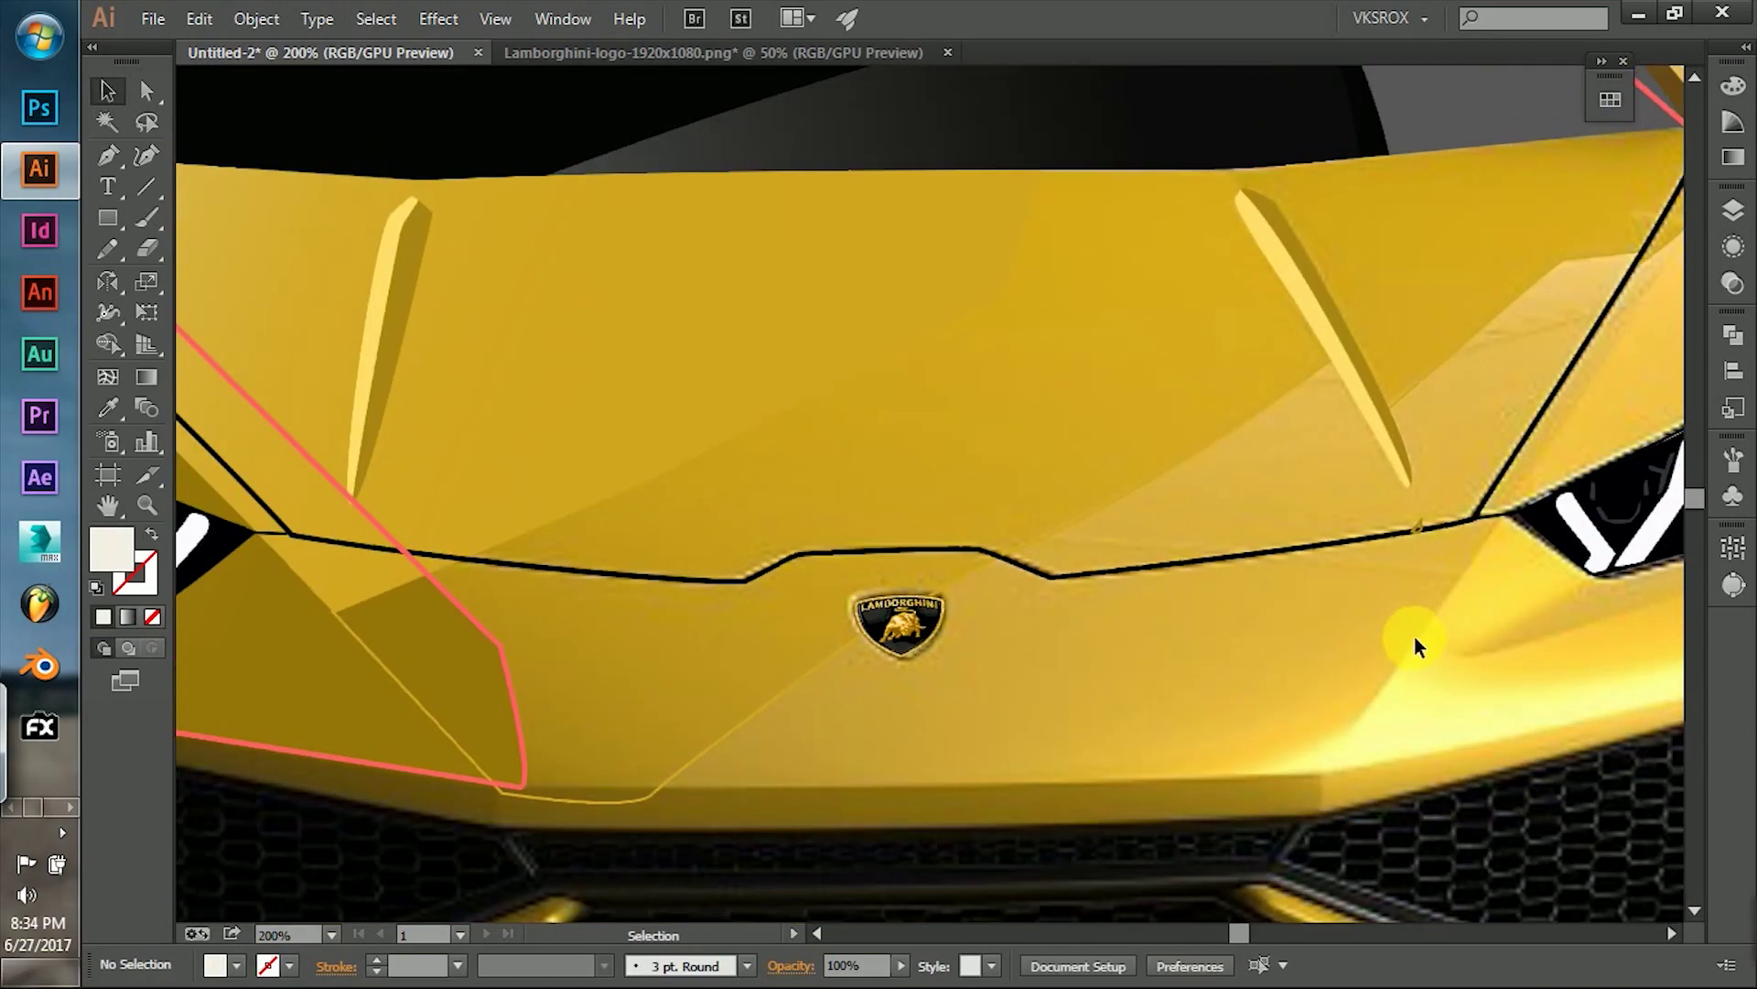
# Eyedropper the yellow onto the hood shape, then pen-draw the hood outline toward the headlight.
pyautogui.click(650, 789)
pyautogui.press('i')
pyautogui.click(947, 473)
pyautogui.hotkey('ctrl', 'shift', 'a')
pyautogui.press('p')
pyautogui.moveTo(1342, 553); pyautogui.dragTo(1583, 220)
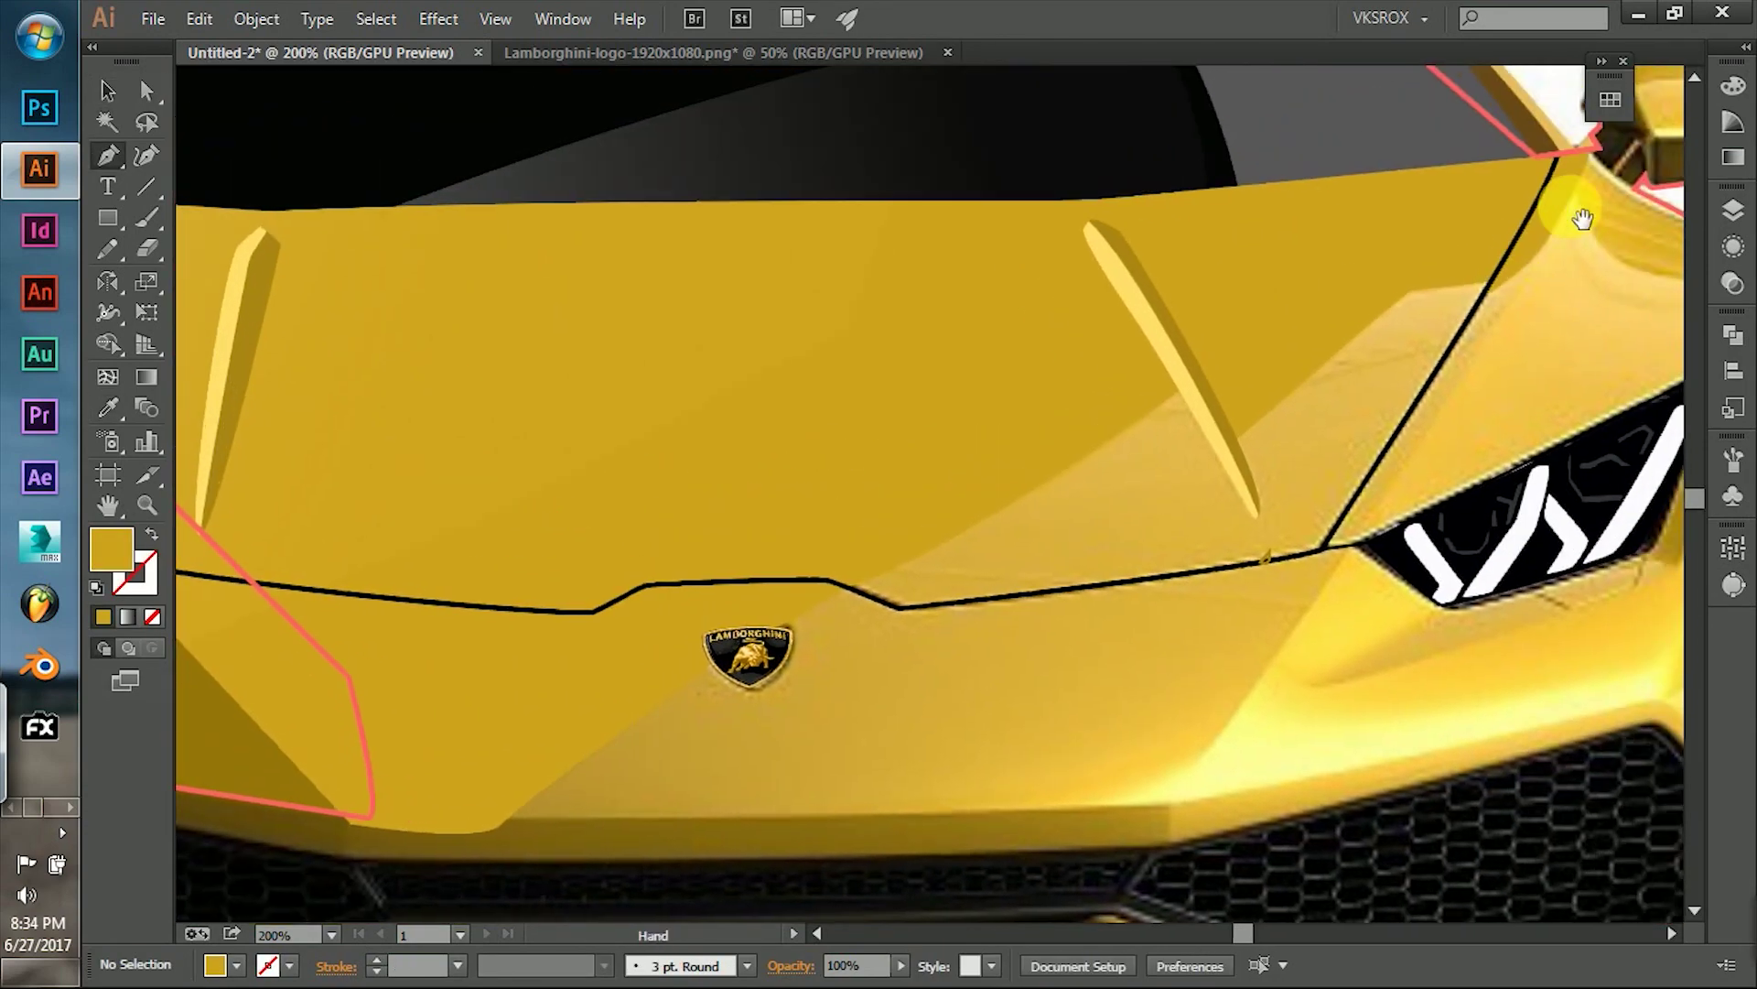
pyautogui.moveTo(998, 817); pyautogui.dragTo(1317, 779)
pyautogui.click(851, 788)
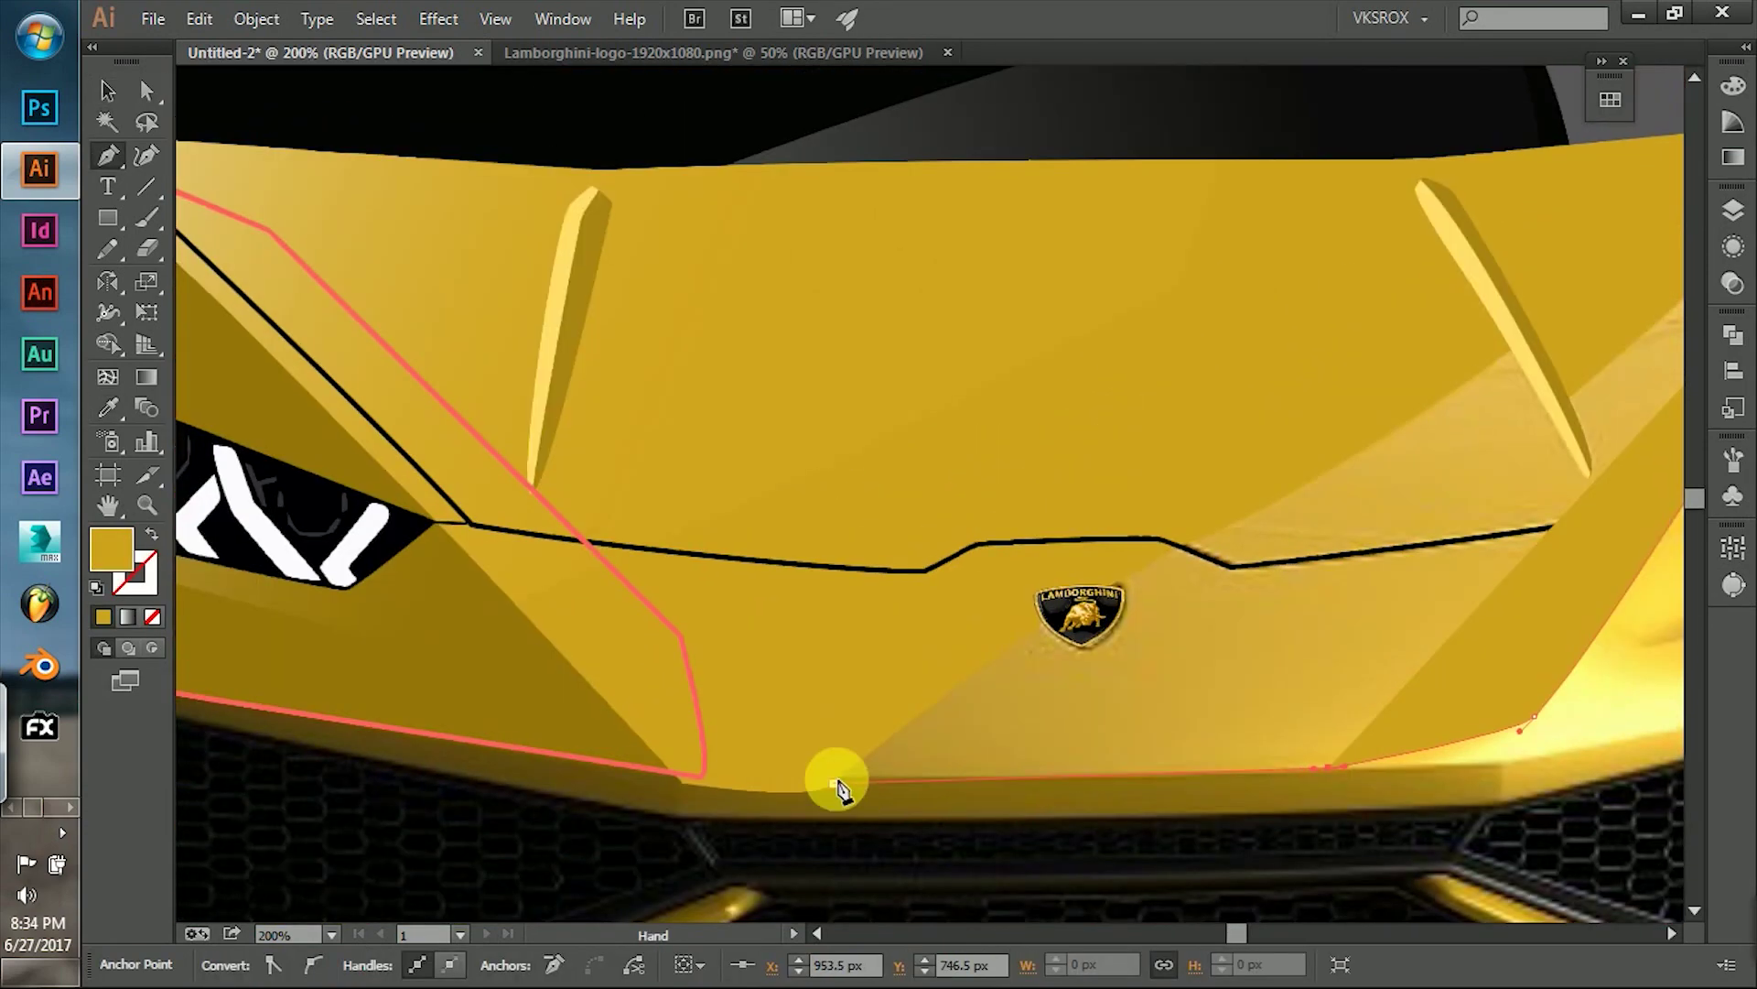
pyautogui.click(779, 698)
pyautogui.click(1098, 537)
pyautogui.click(1248, 753)
# Draw a highlight shape beside the right headlight and fill it with light yellow.
pyautogui.press('i')
pyautogui.scroll(-2, 1177, 580)
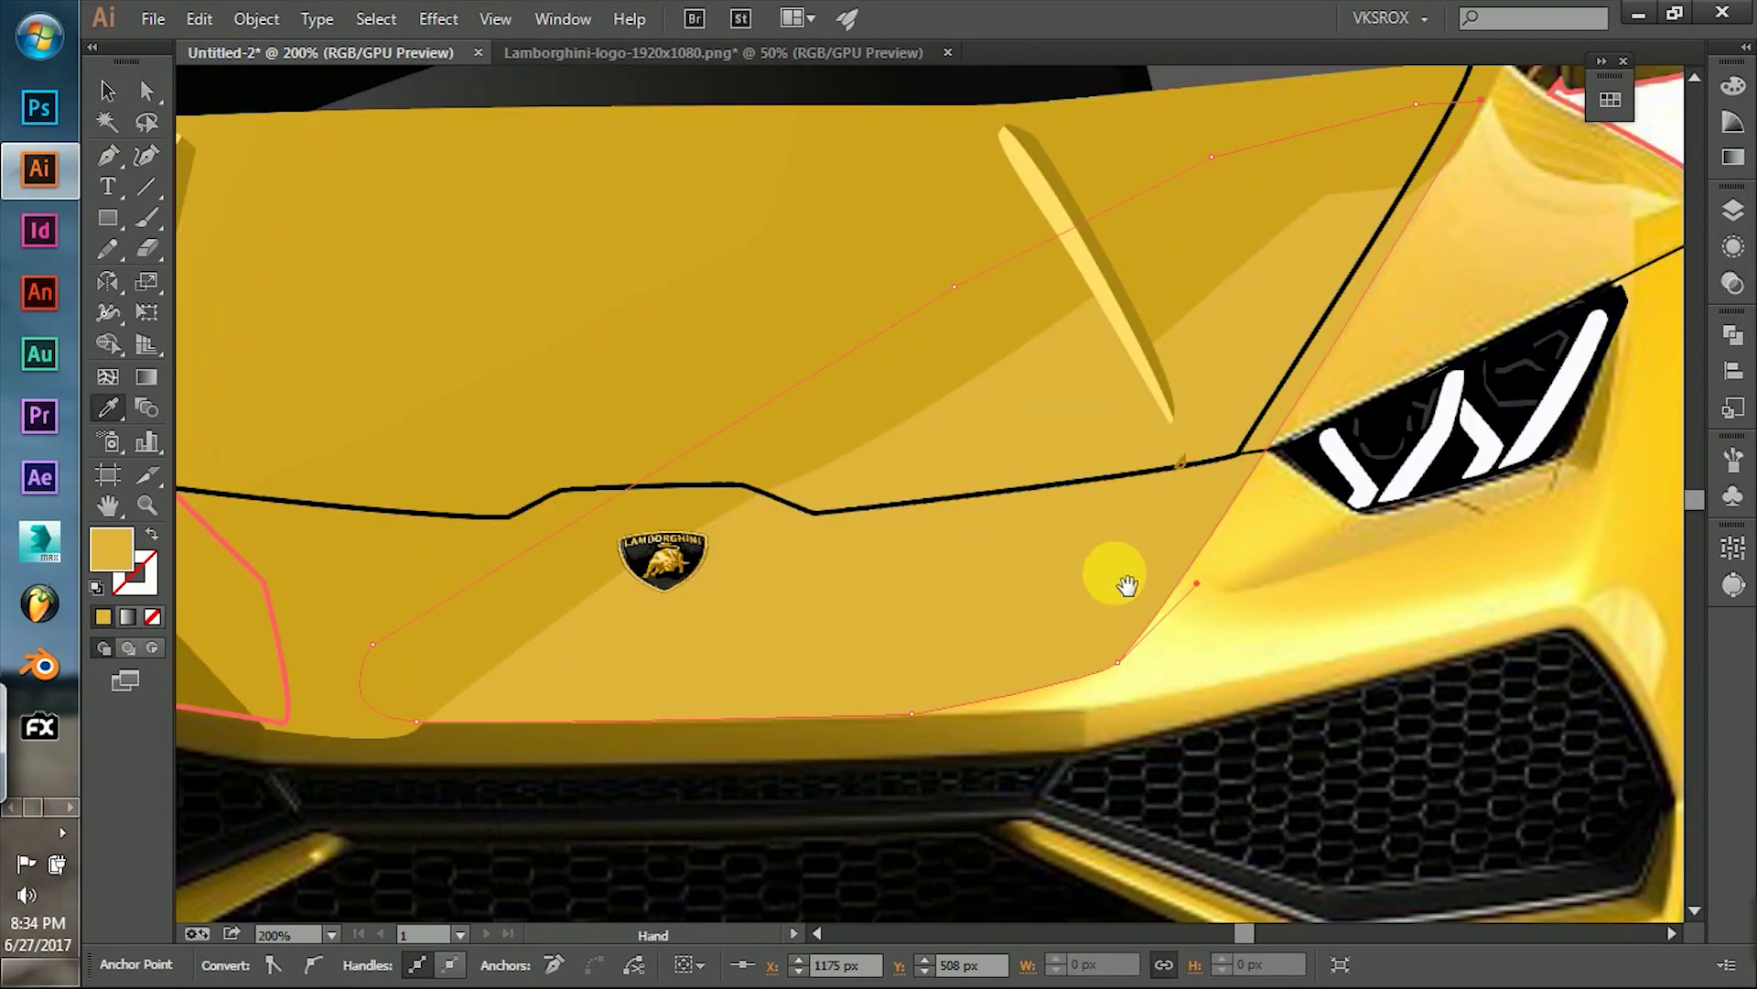
pyautogui.scroll(2, 1196, 627)
pyautogui.scroll(-2, 1281, 531)
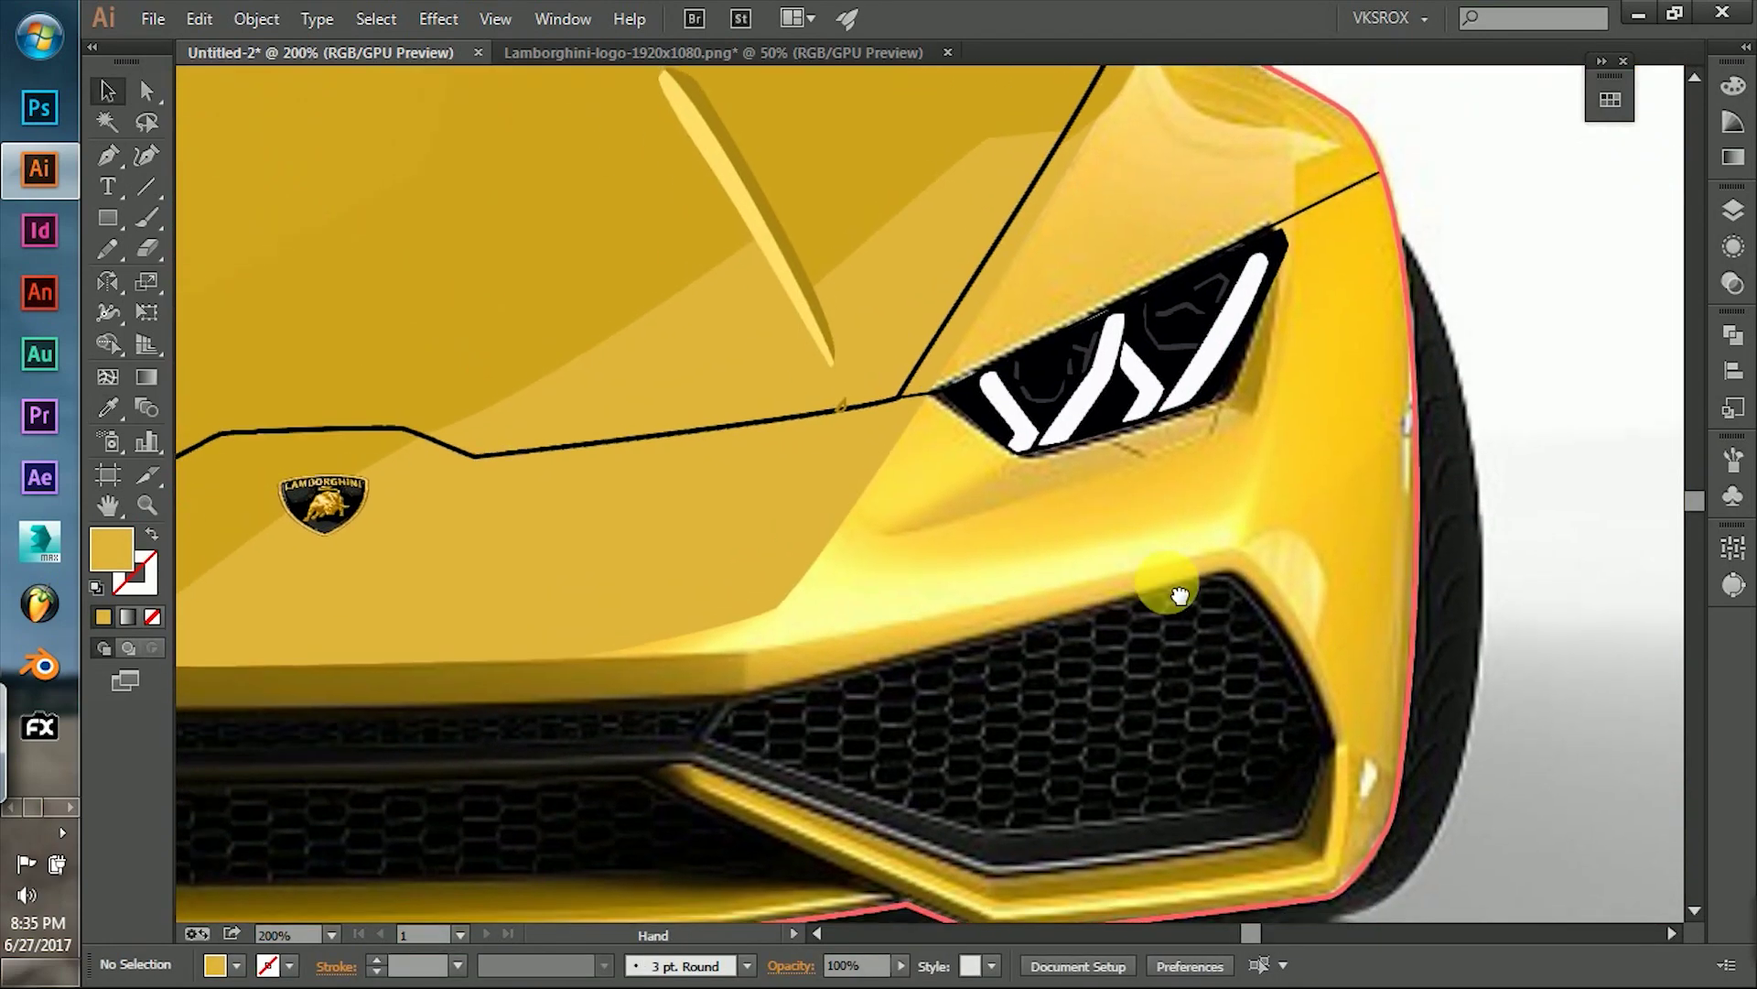
pyautogui.scroll(2, 1169, 588)
pyautogui.press('p')
pyautogui.click(1199, 131)
pyautogui.moveTo(1242, 203); pyautogui.dragTo(1277, 221)
pyautogui.click(1359, 236)
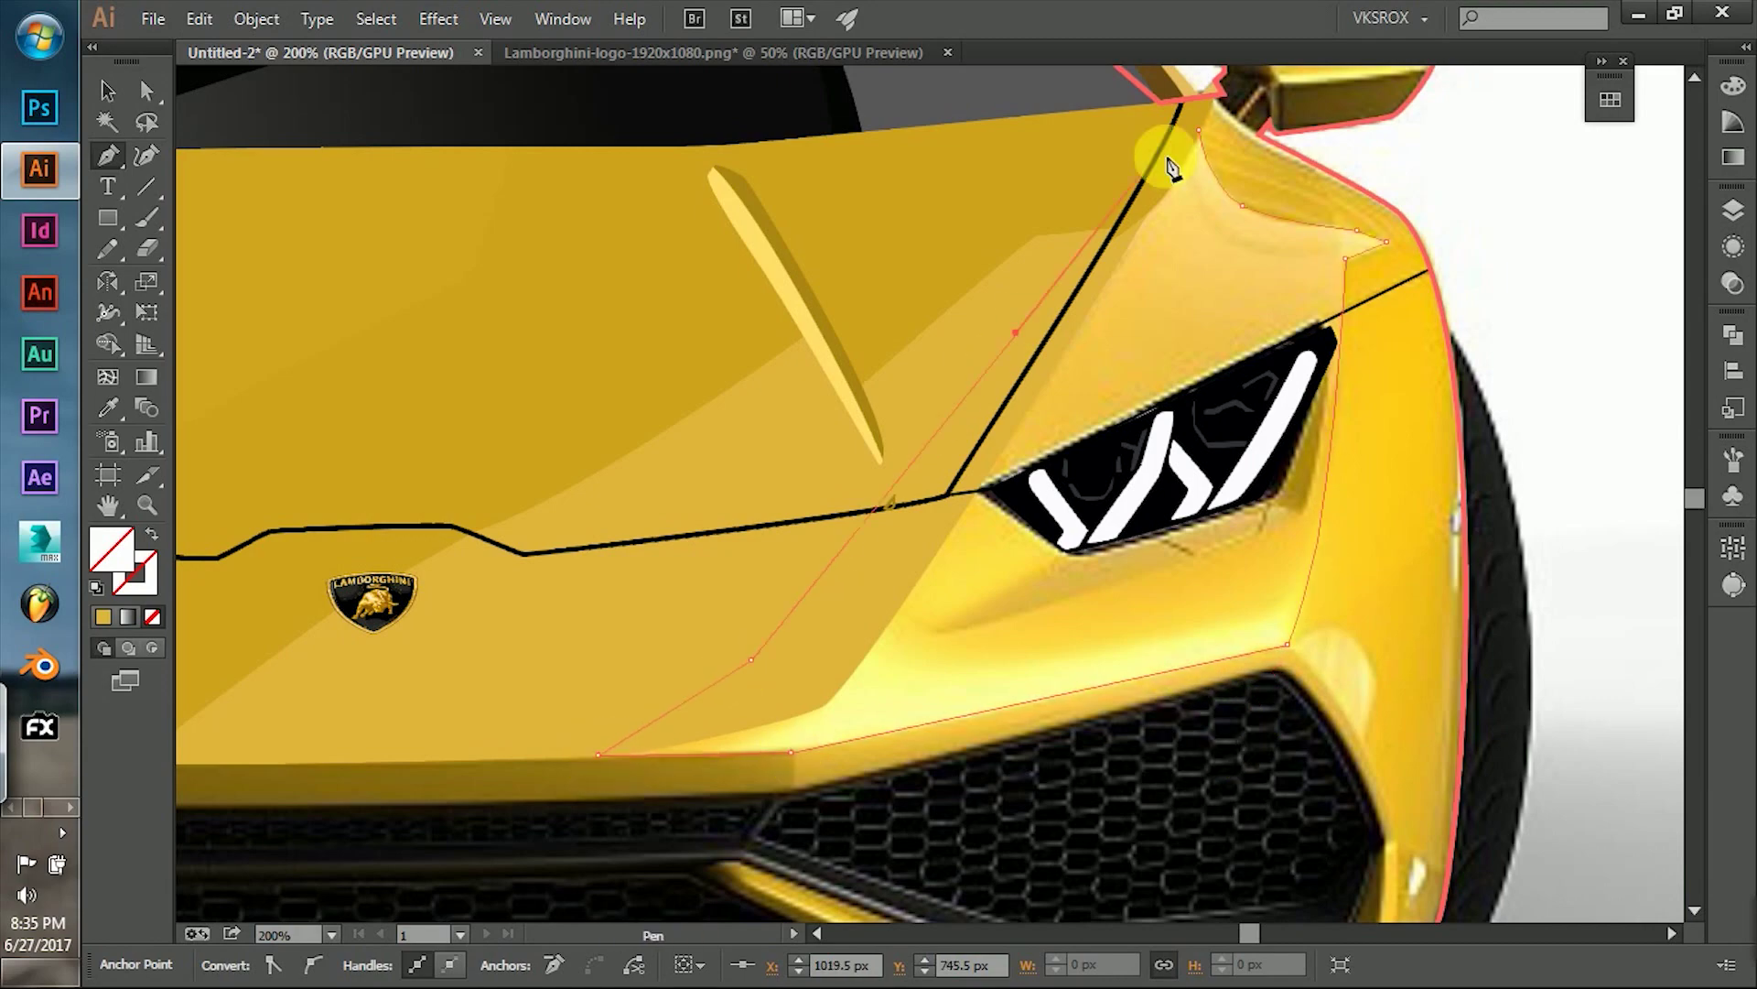
pyautogui.press('i')
pyautogui.click(1099, 431)
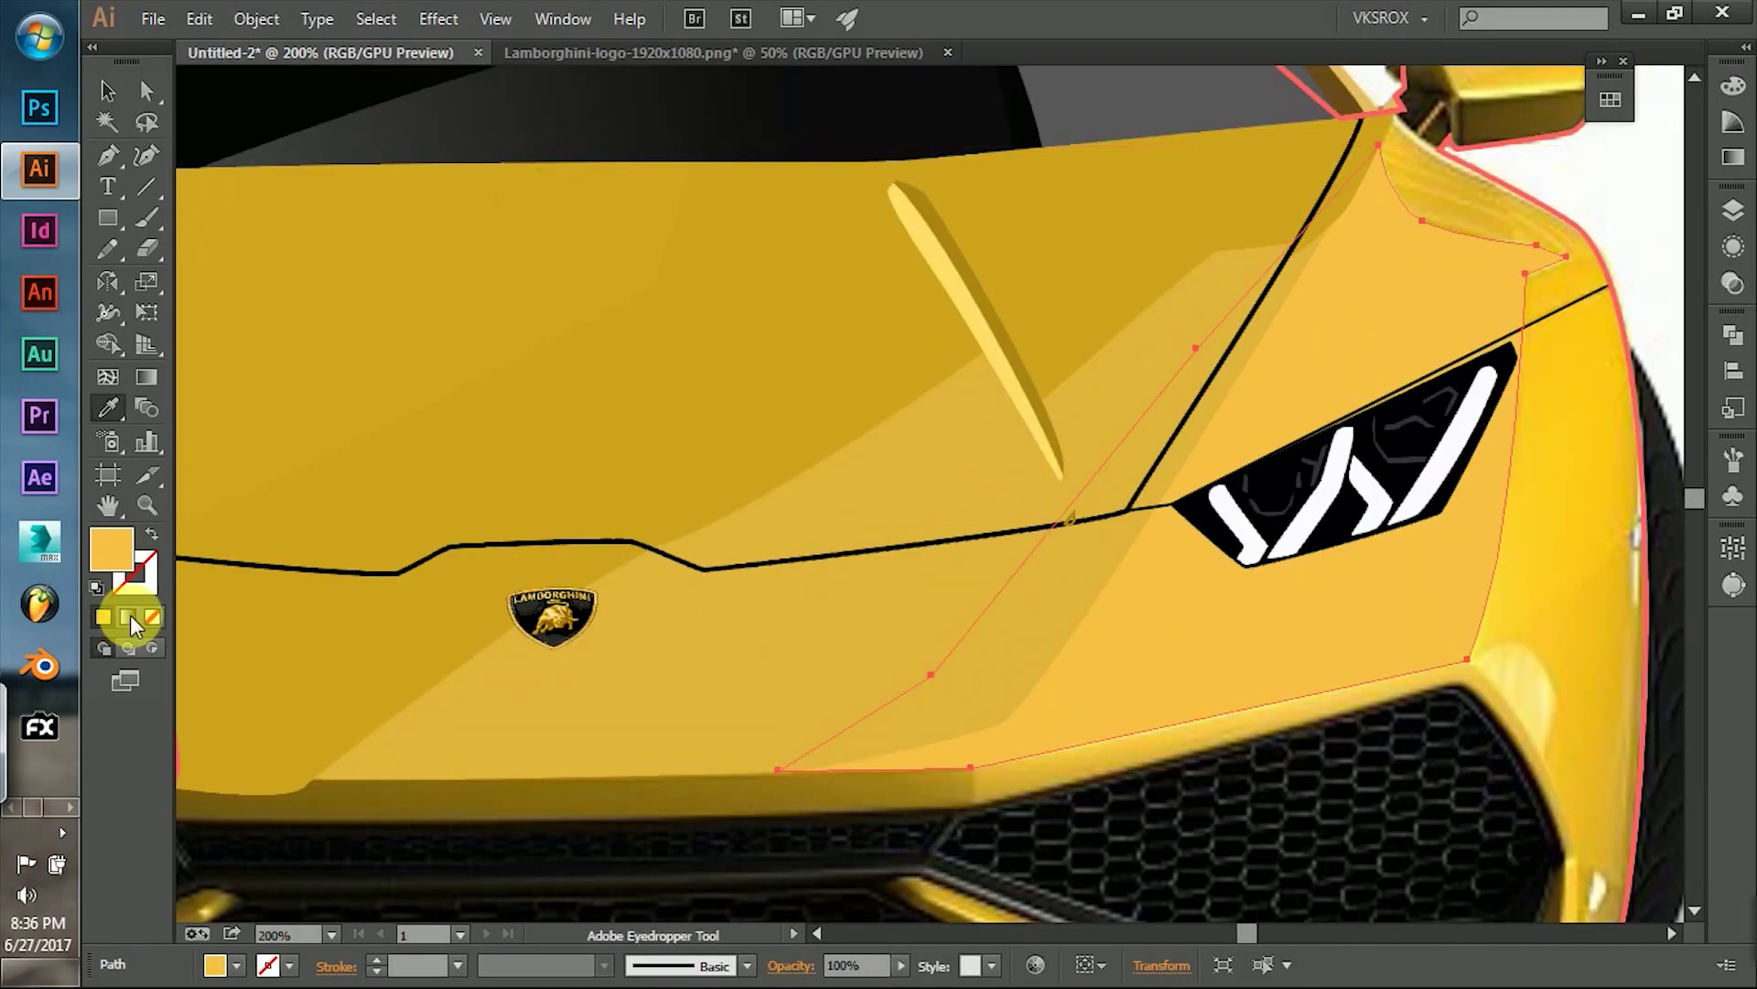
# Give the highlight a white-to-transparent gradient running across toward the hood.
pyautogui.click(130, 619)
pyautogui.click(1353, 522)
pyautogui.click(1737, 224)
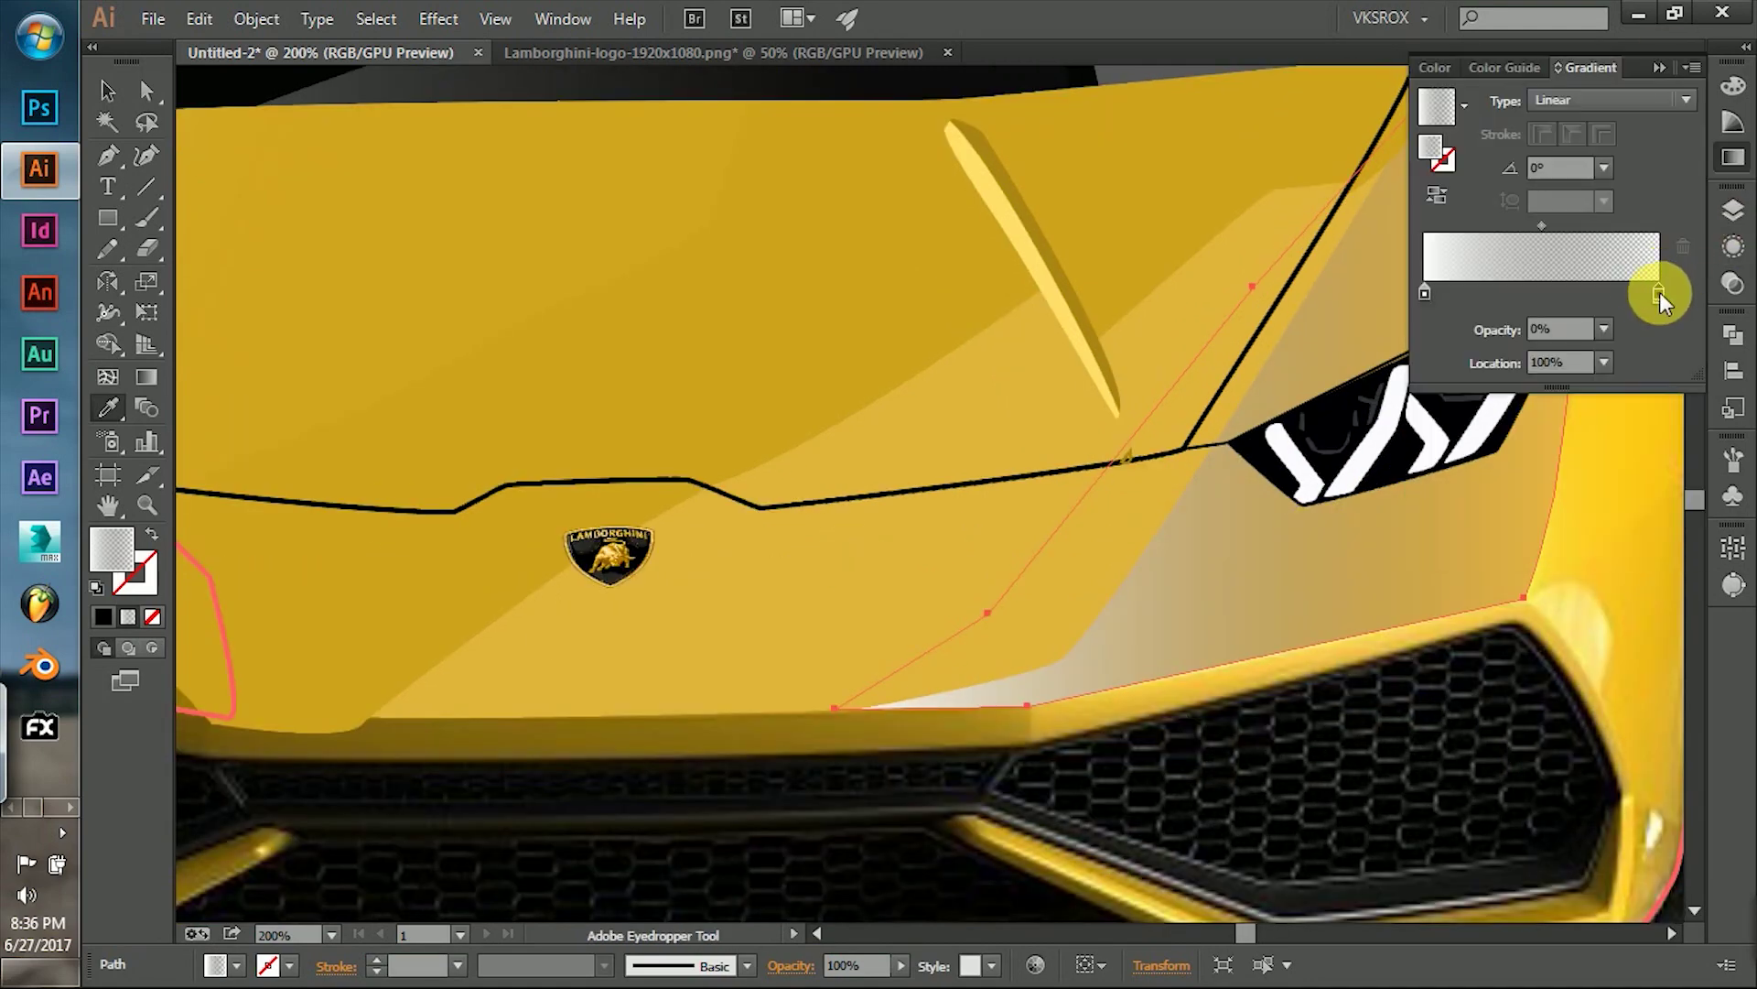
pyautogui.doubleClick(1600, 204)
pyautogui.press('g')
pyautogui.moveTo(834, 395); pyautogui.dragTo(1155, 392)
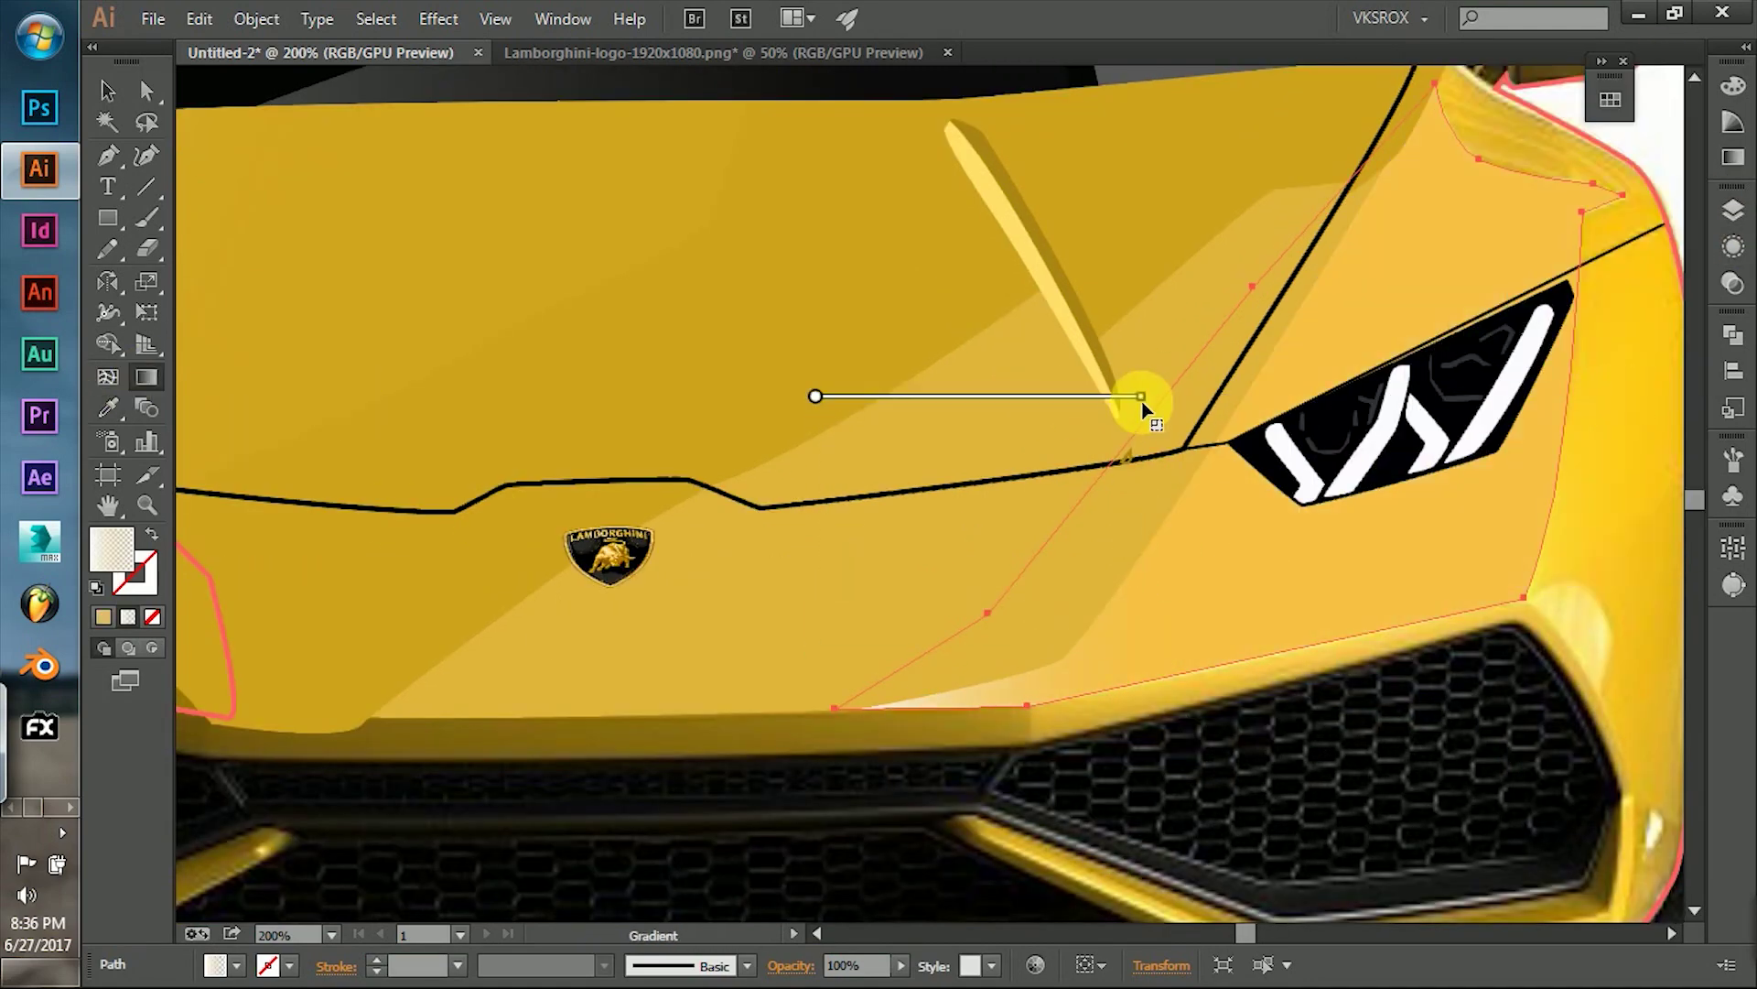
pyautogui.press('v')
pyautogui.keyDown('alt'); pyautogui.scroll(-2, 784, 321); pyautogui.keyUp('alt')
pyautogui.keyDown('alt'); pyautogui.scroll(2, 1404, 545); pyautogui.keyUp('alt')
pyautogui.hscroll(-5, 1405, 546)
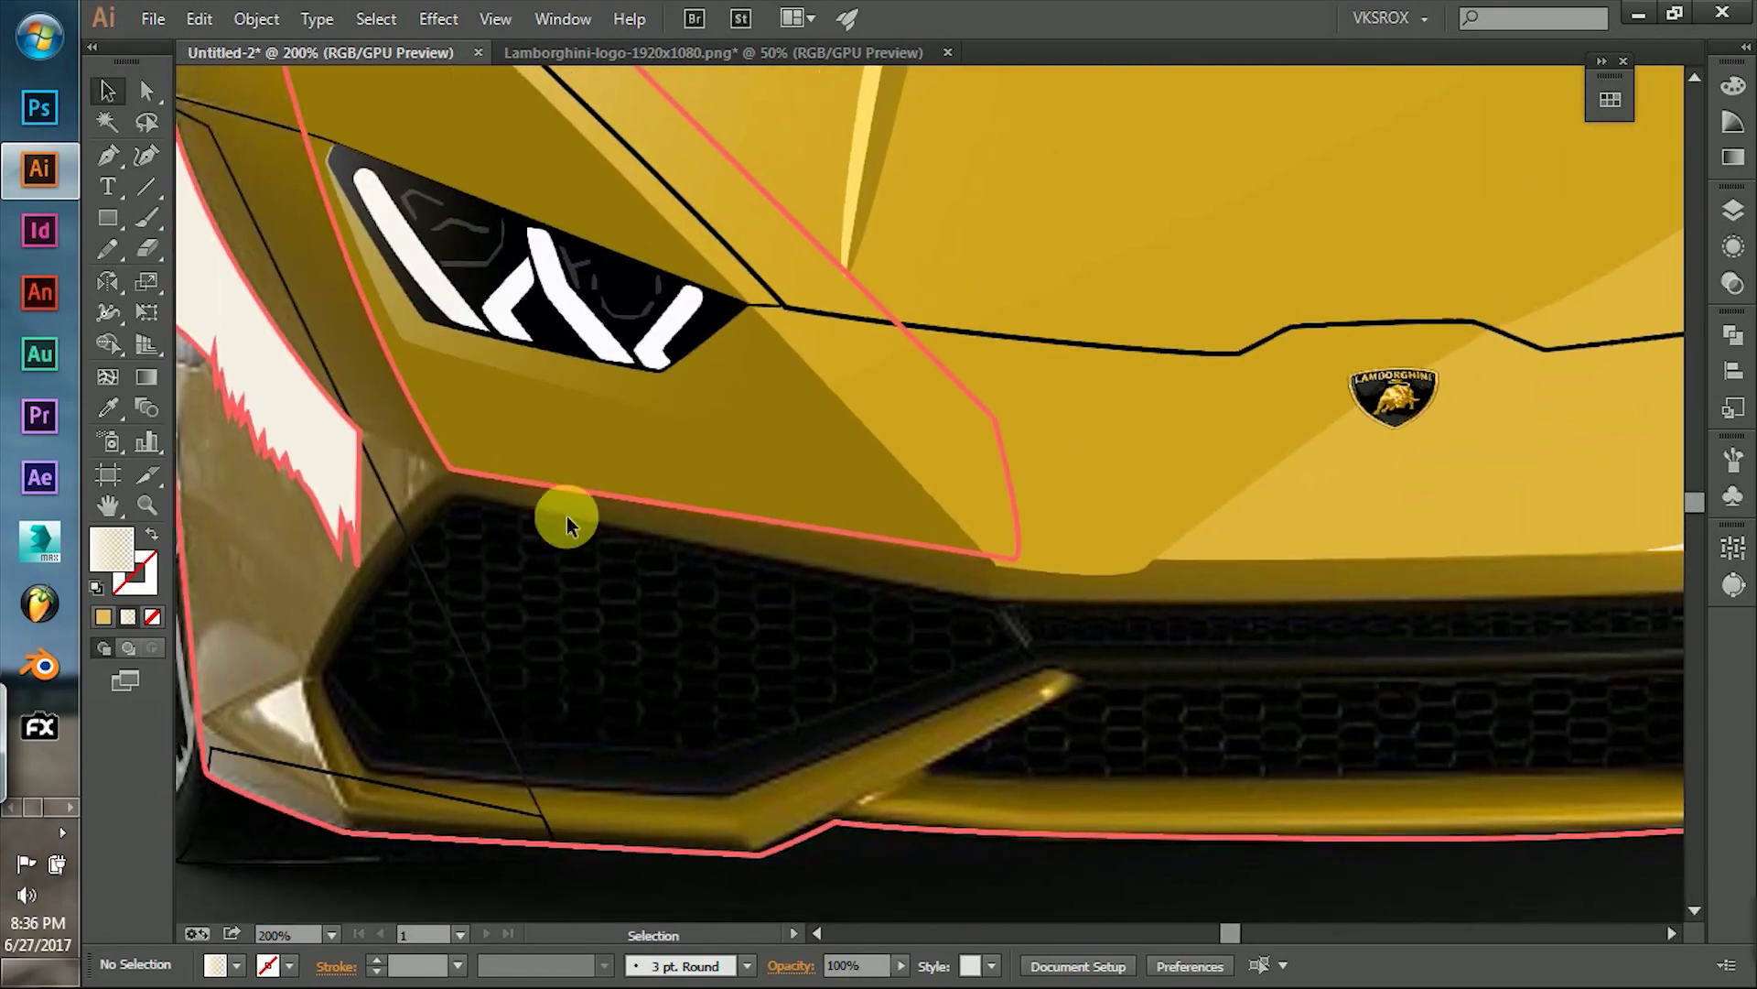
# Start a bumper outline from the grille's corner along the edge to beneath the badge.
pyautogui.press('p')
pyautogui.click(309, 678)
pyautogui.moveTo(449, 469); pyautogui.dragTo(523, 427)
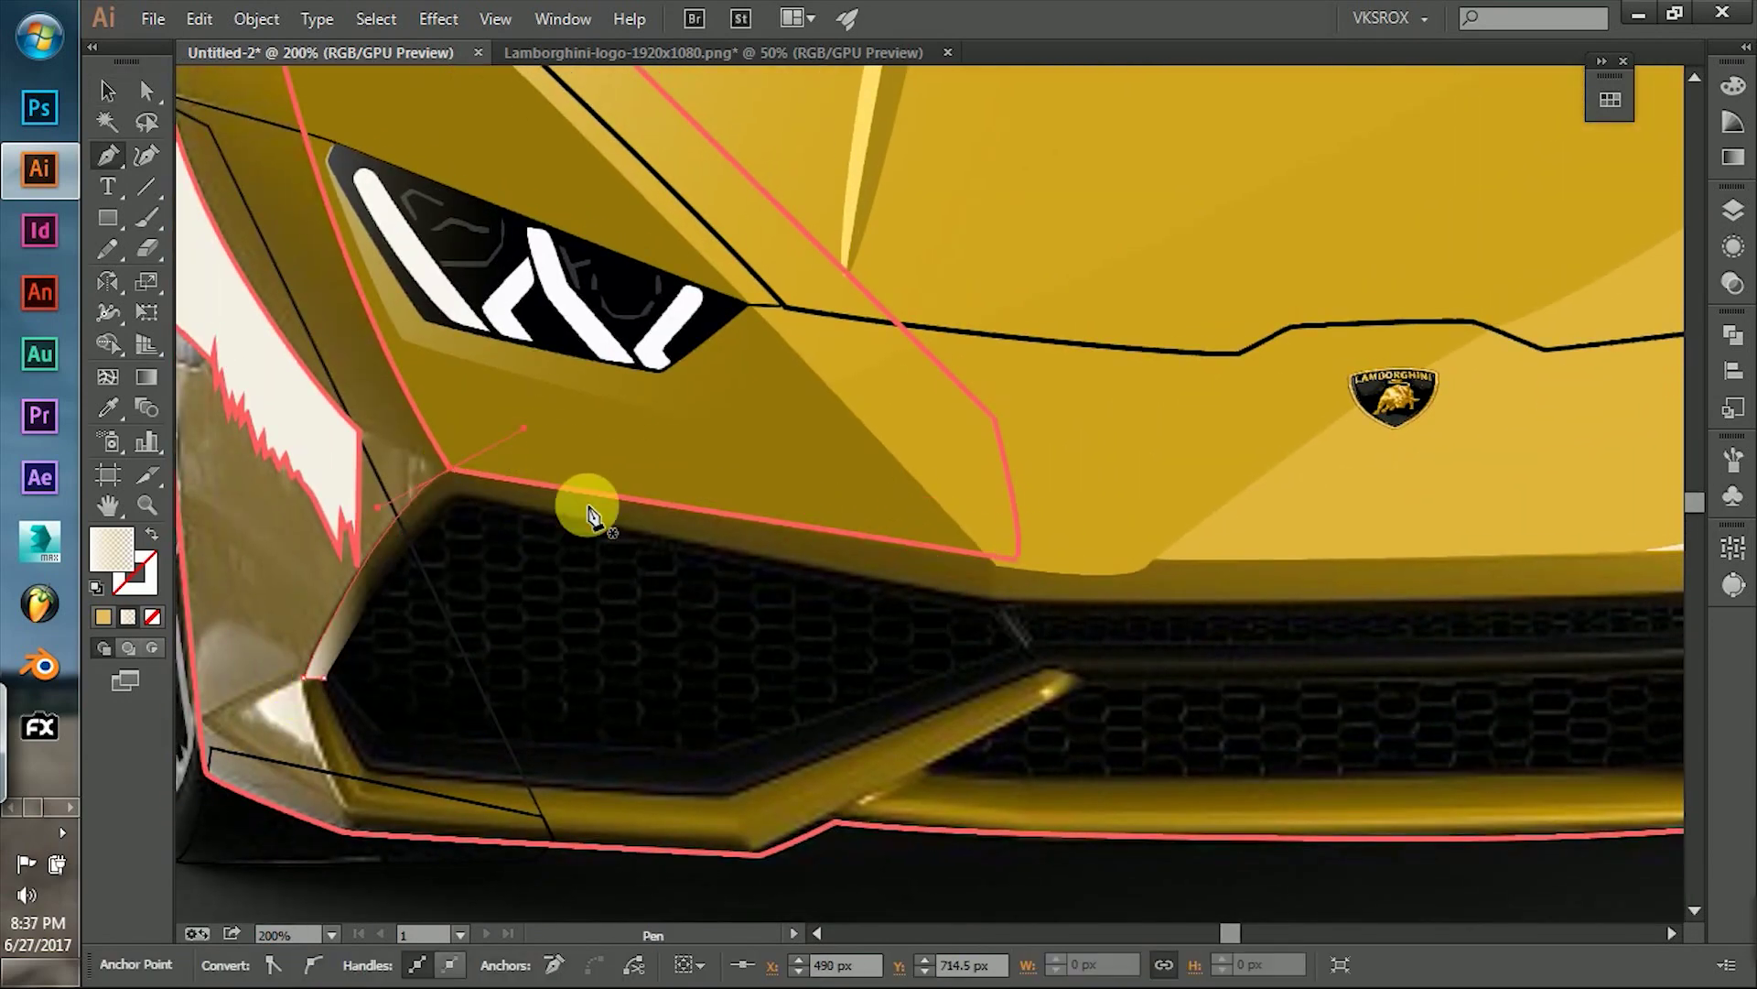
pyautogui.click(580, 490)
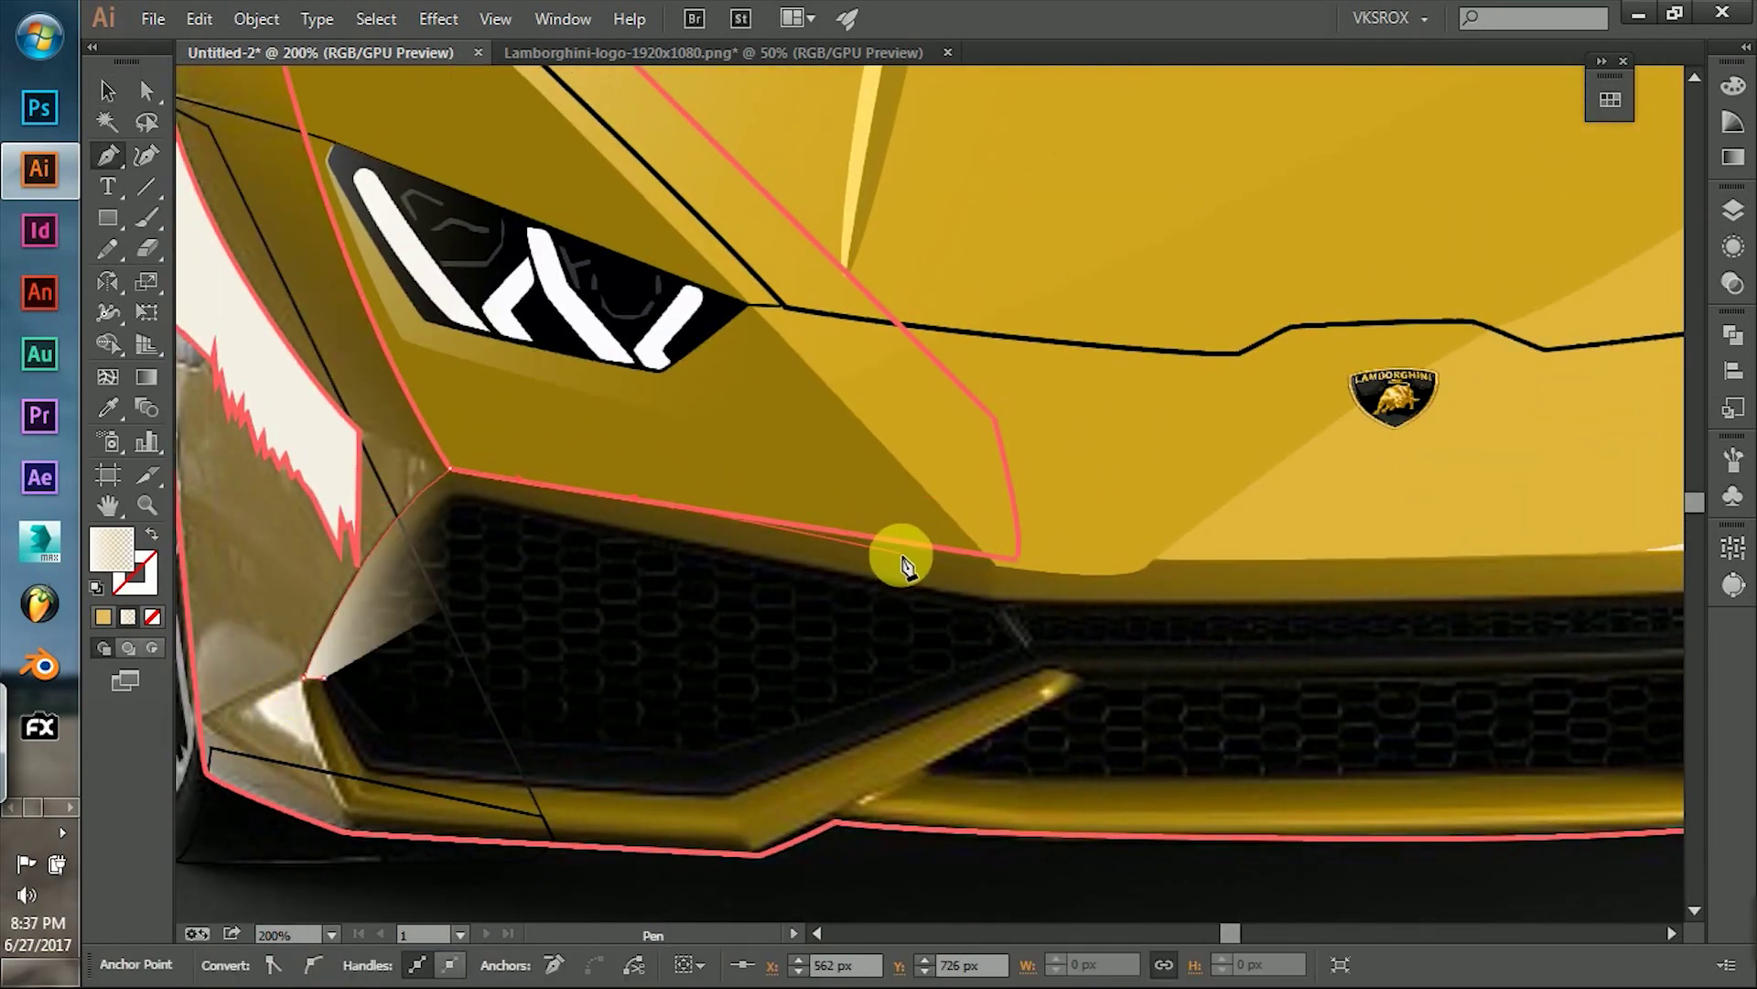
pyautogui.click(991, 560)
pyautogui.hscroll(5, 850, 552)
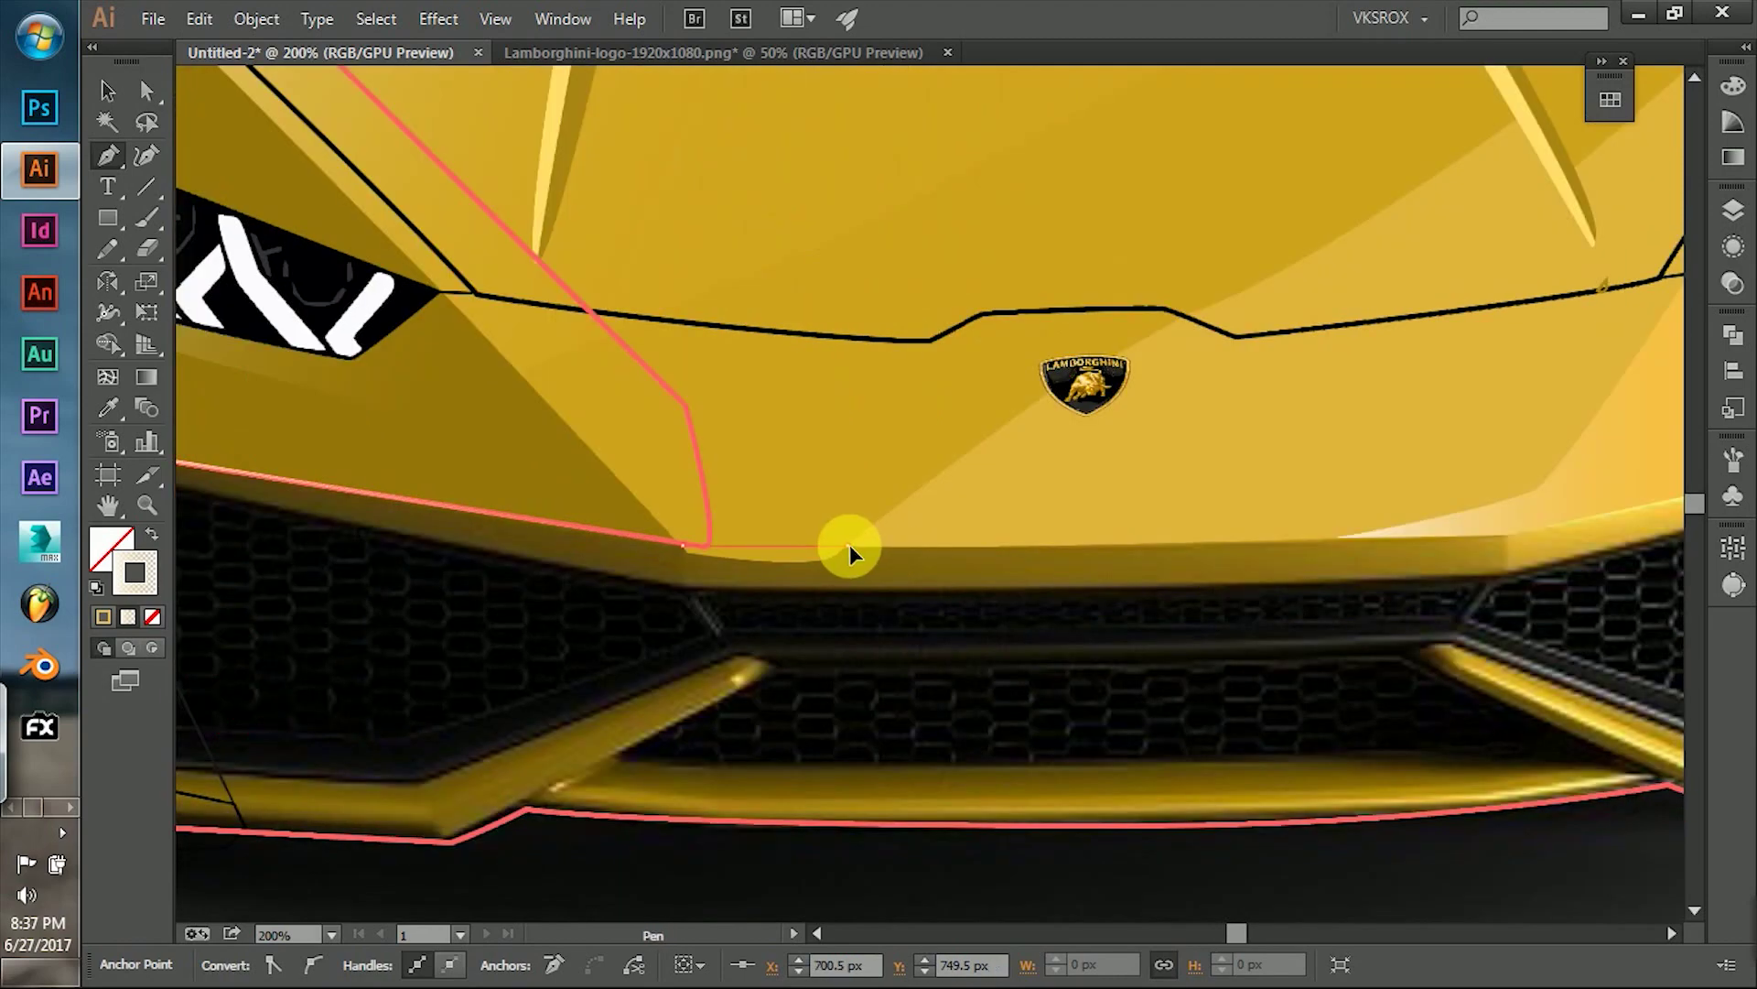
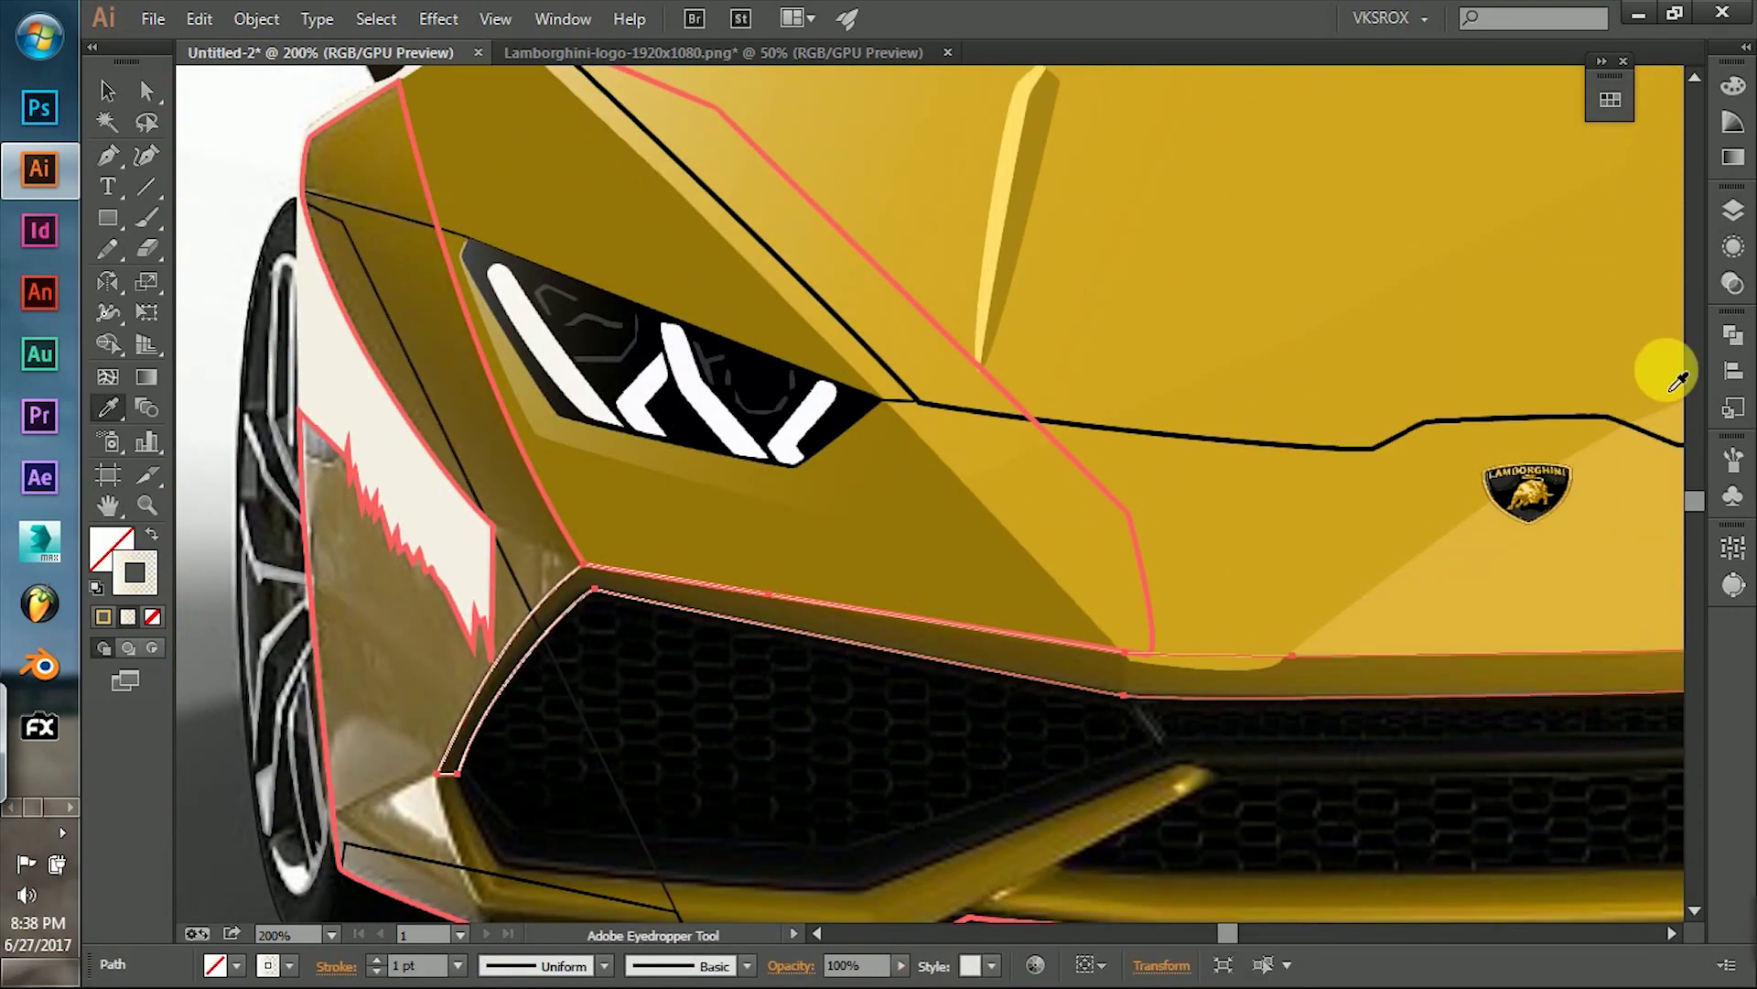
# Fill the left fender panel with a gradient whose left stop is gold and whose right stop has adjusted opacity.
pyautogui.press('i')
pyautogui.click(192, 540)
pyautogui.click(128, 616)
pyautogui.doubleClick(1425, 291)
pyautogui.click(1503, 444)
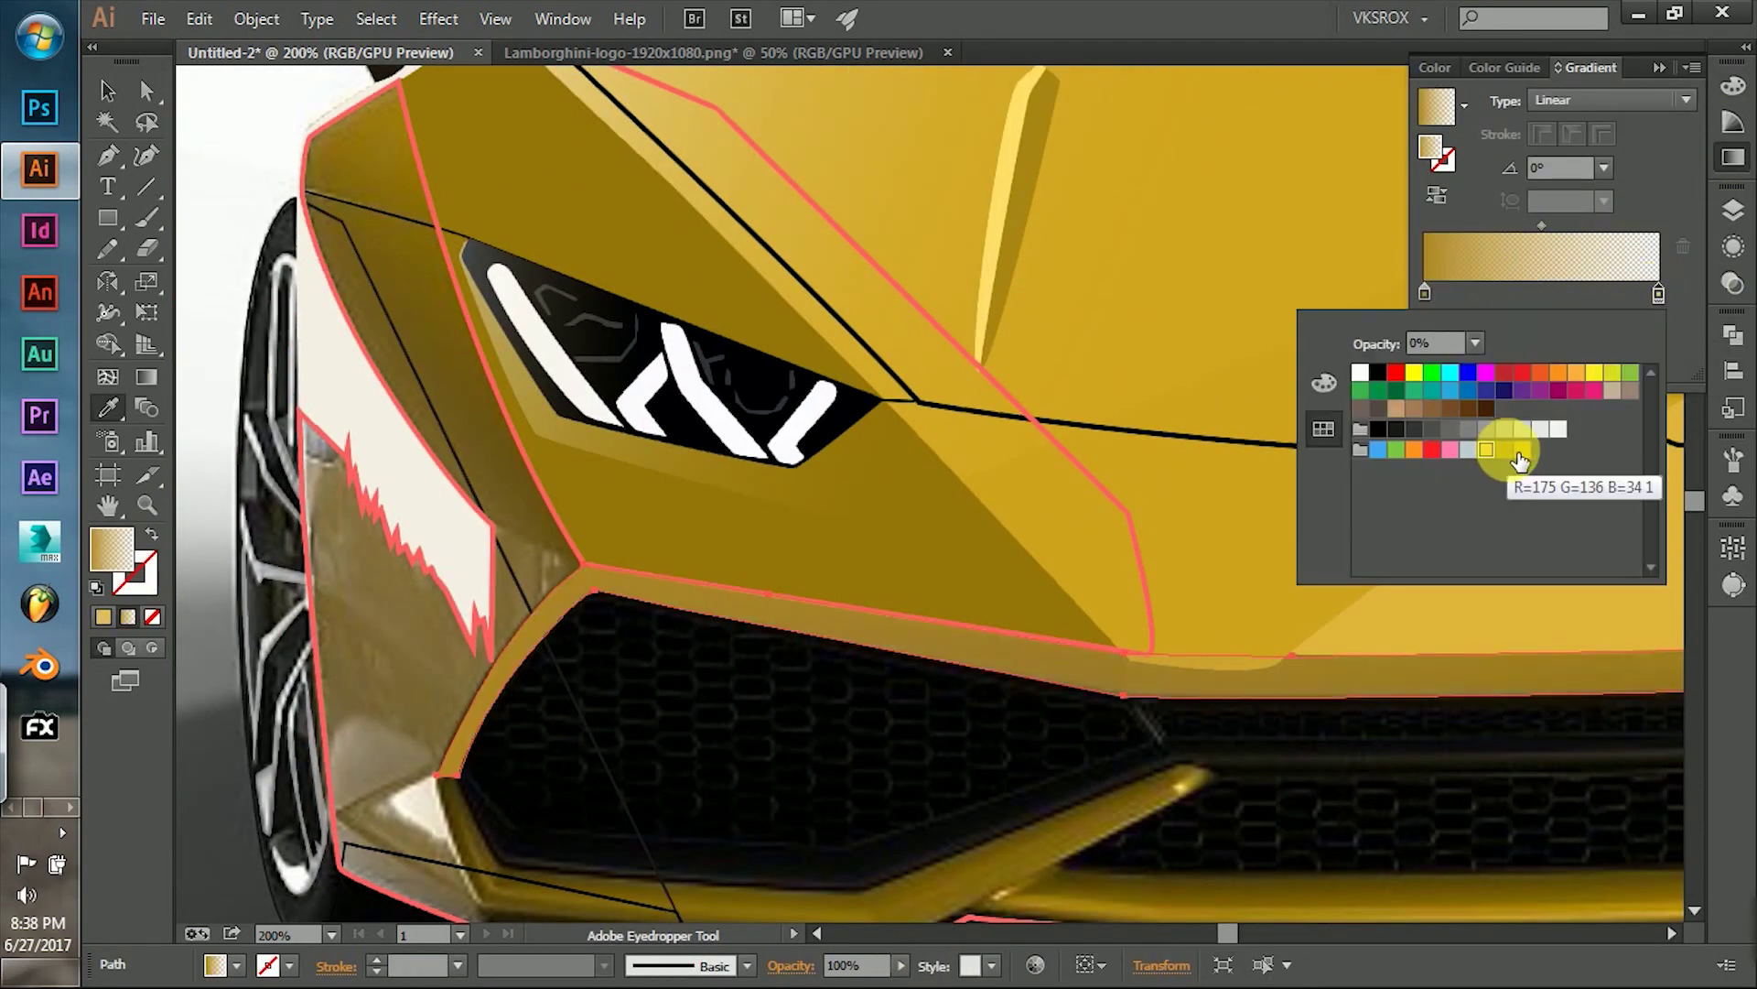
pyautogui.click(1620, 270)
pyautogui.click(1604, 329)
pyautogui.click(1638, 617)
pyautogui.click(1659, 66)
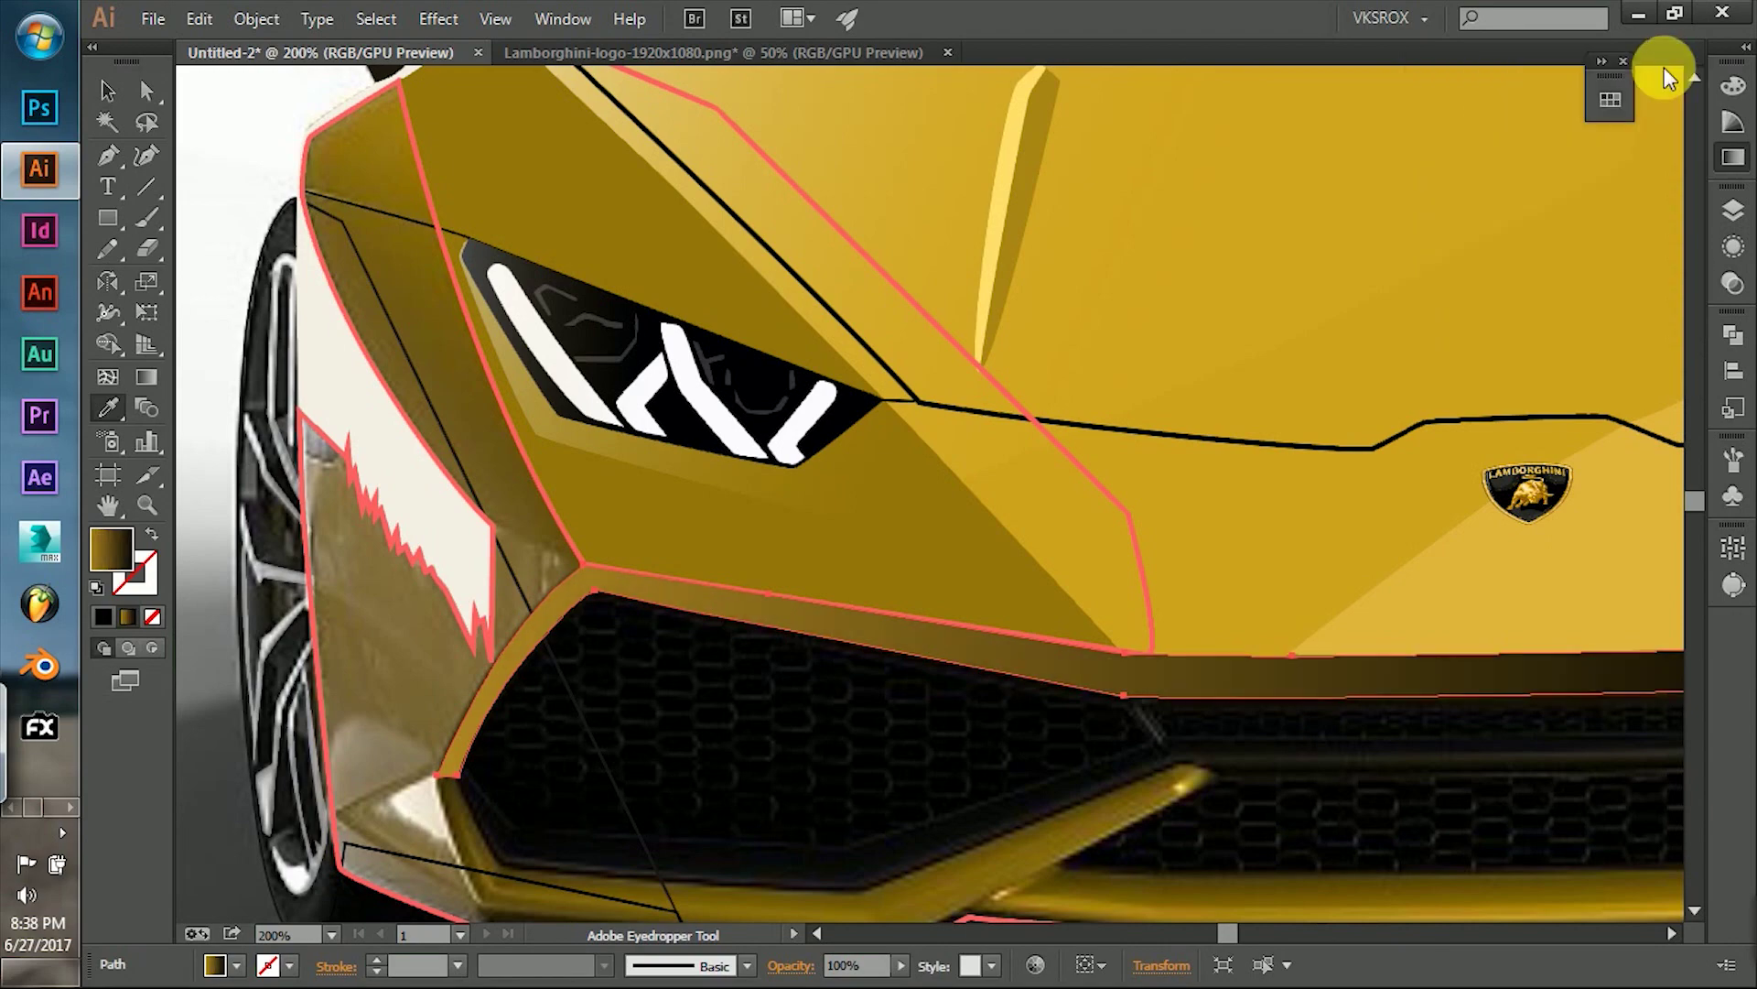
pyautogui.moveTo(1675, 600); pyautogui.dragTo(1307, 411)
pyautogui.hotkey('ctrl', '-')
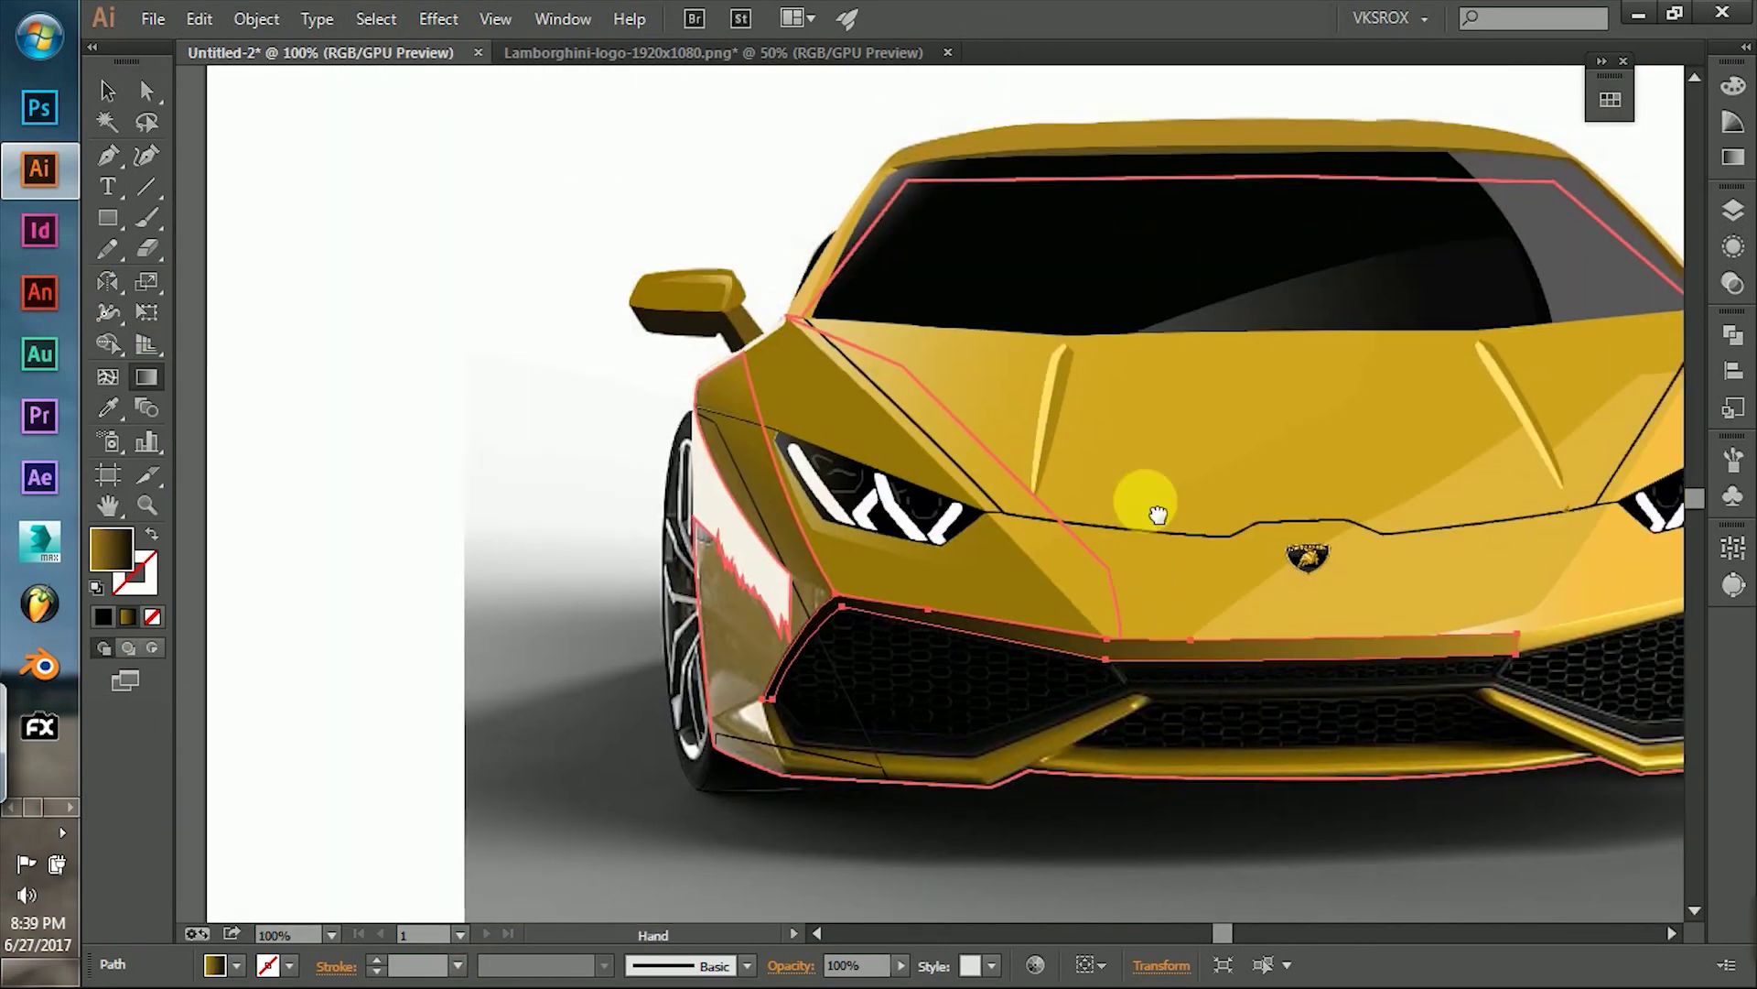
# Draw a closed yellow panel along the grille edge above the right intake.
pyautogui.press('g')
pyautogui.hotkey('ctrl', '+')
pyautogui.hscroll(3, 1098, 604)
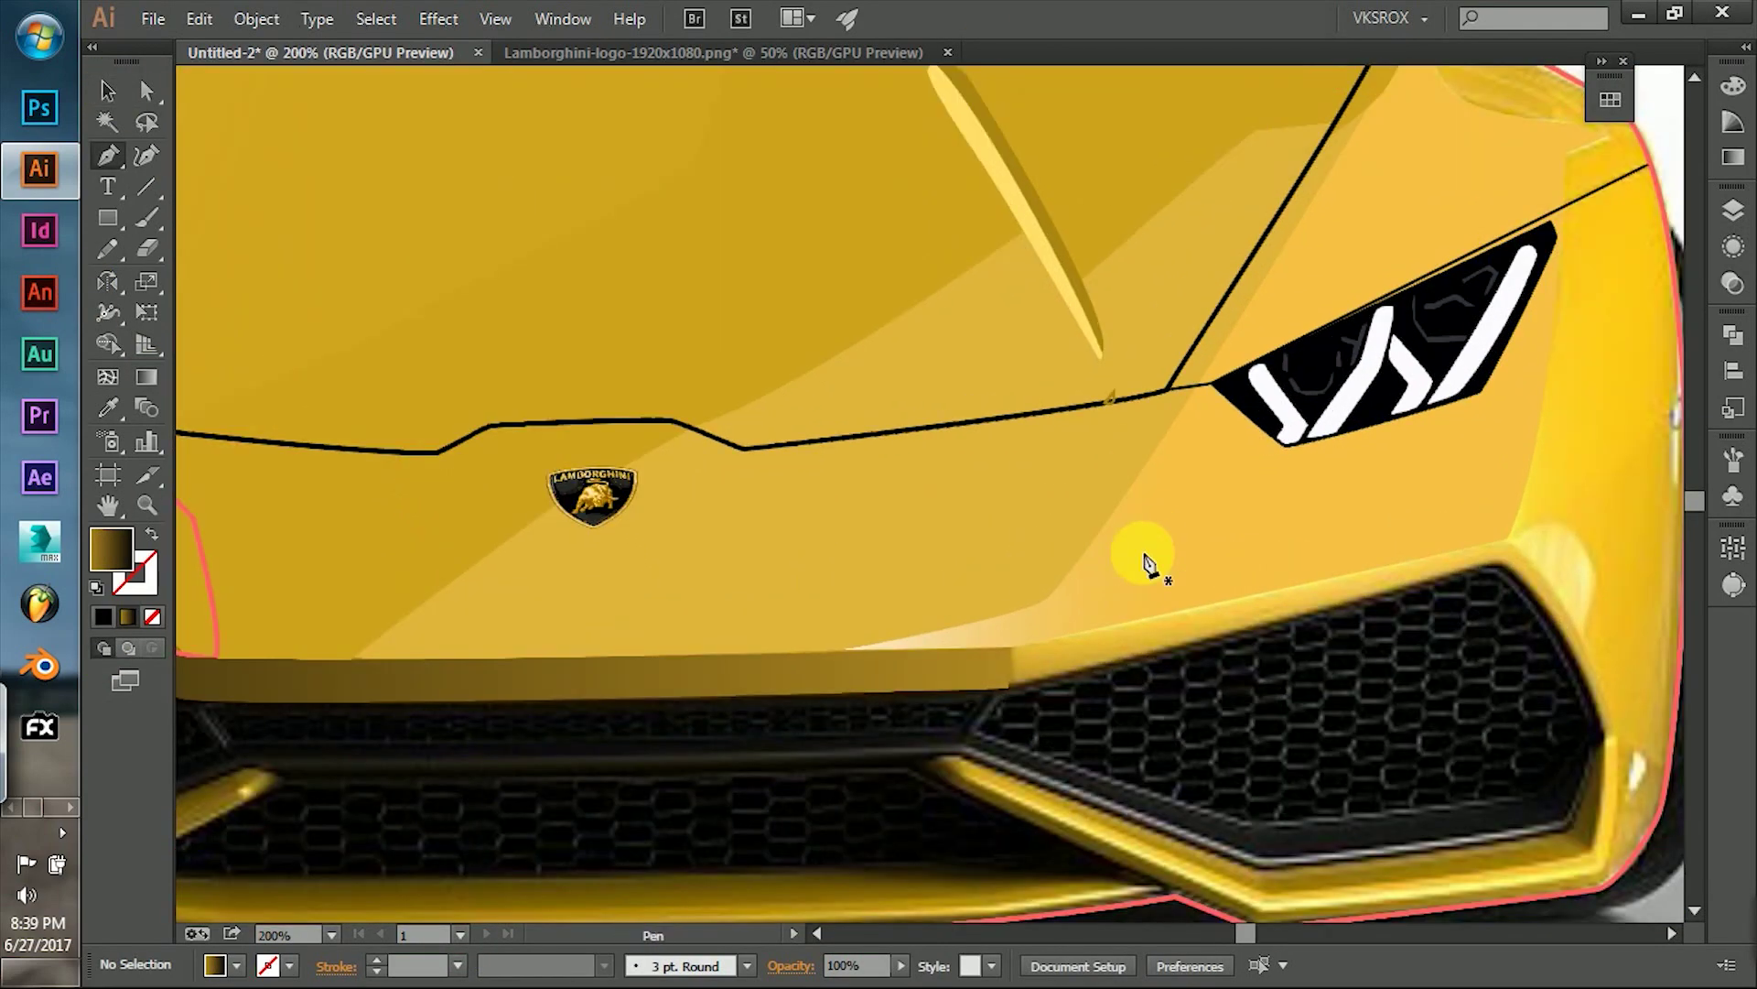
pyautogui.press('p')
pyautogui.click(923, 572)
pyautogui.moveTo(1530, 640); pyautogui.dragTo(1535, 685)
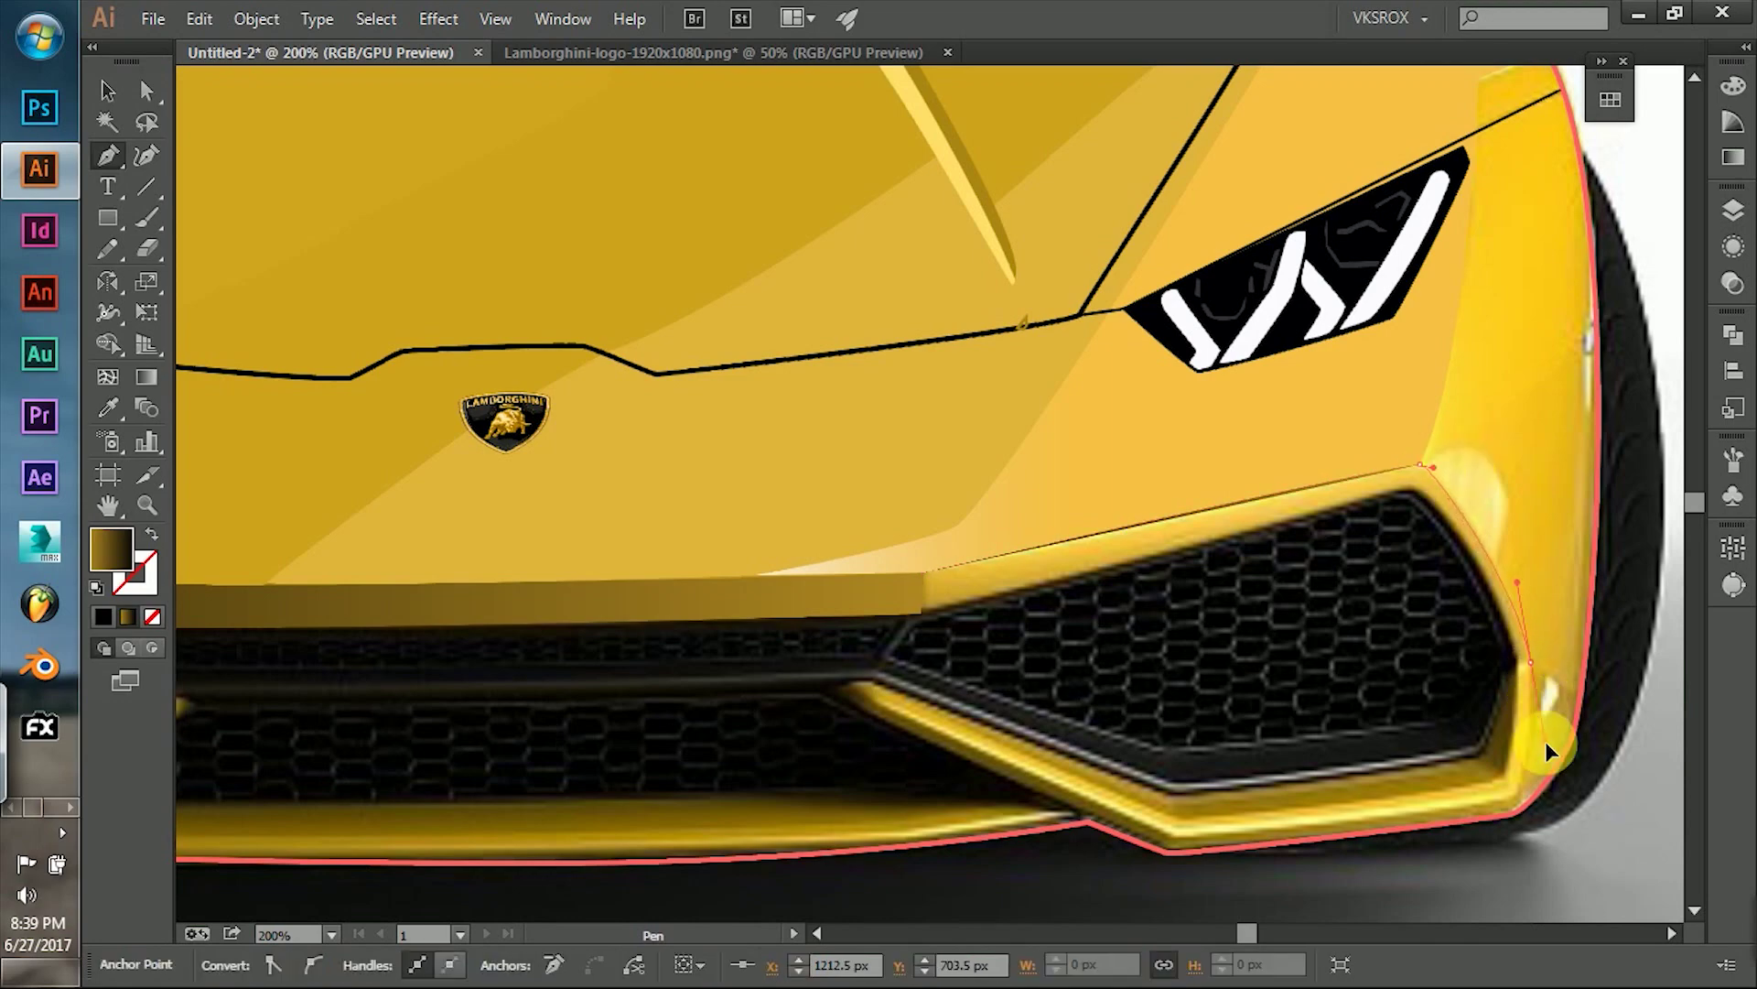
pyautogui.click(1480, 569)
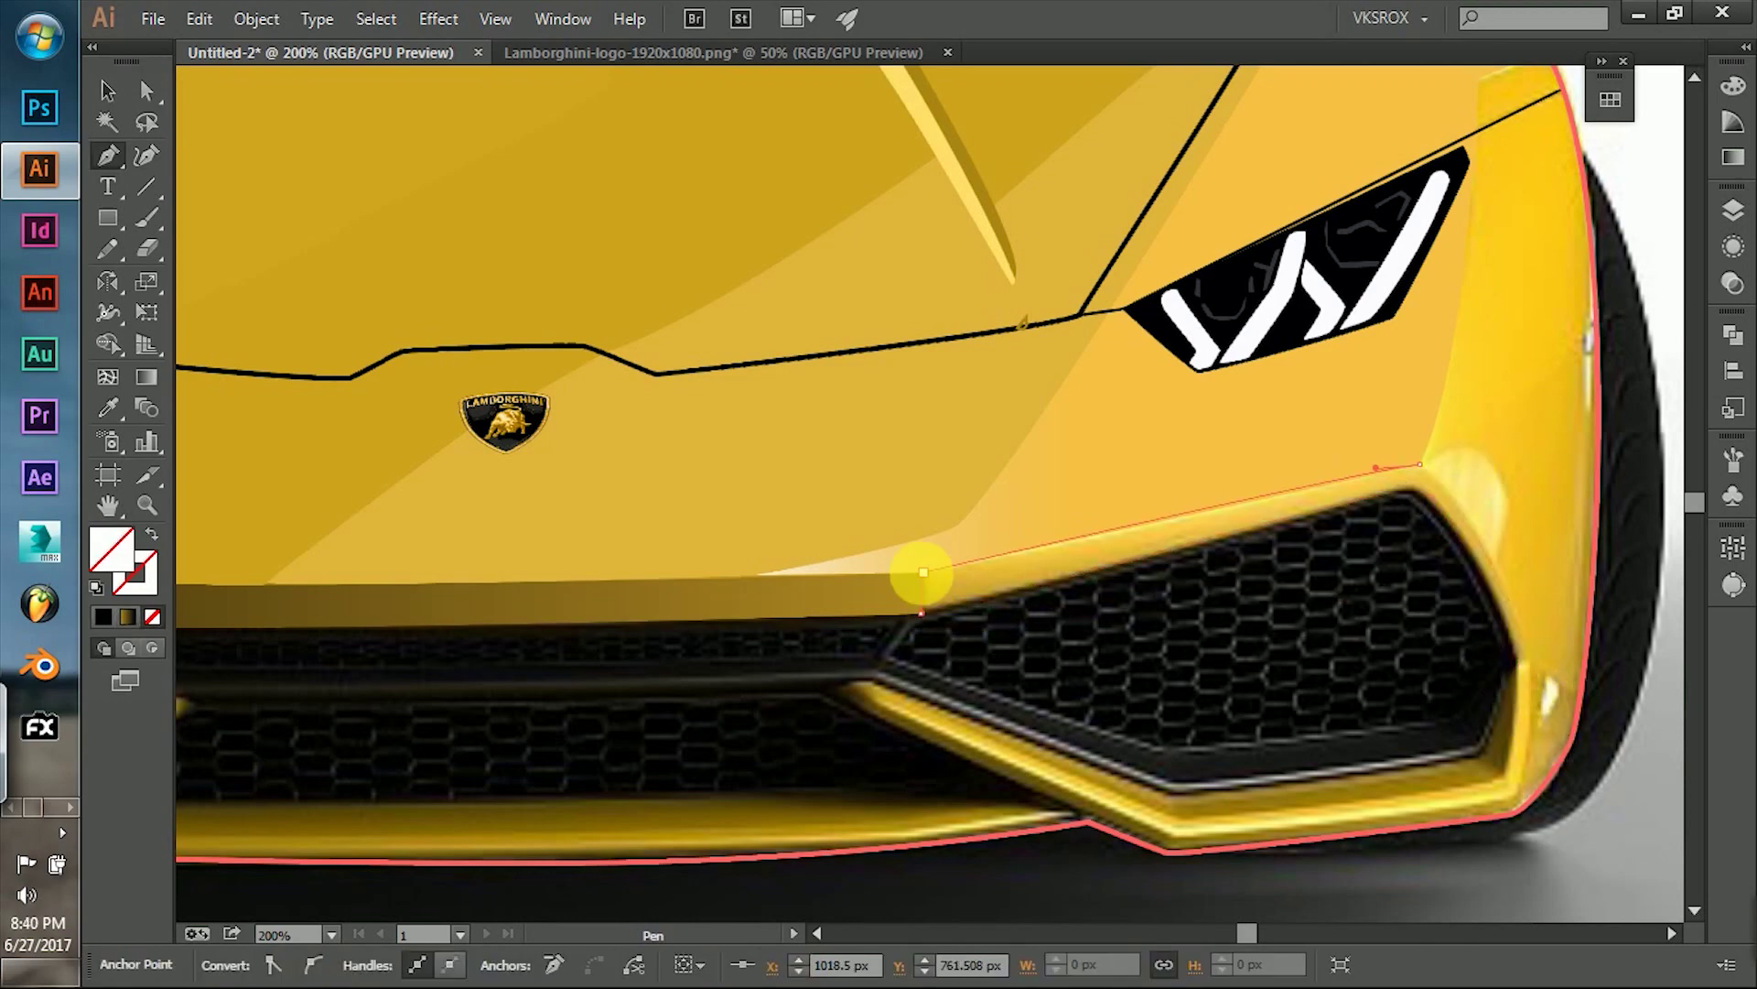
pyautogui.click(923, 572)
pyautogui.press('v')
pyautogui.hotkey('ctrl', 'shift', 'a')
# Move up to the right side mirror and start tracing its top face.
pyautogui.scroll(3, 1220, 702)
pyautogui.hscroll(5, 1189, 594)
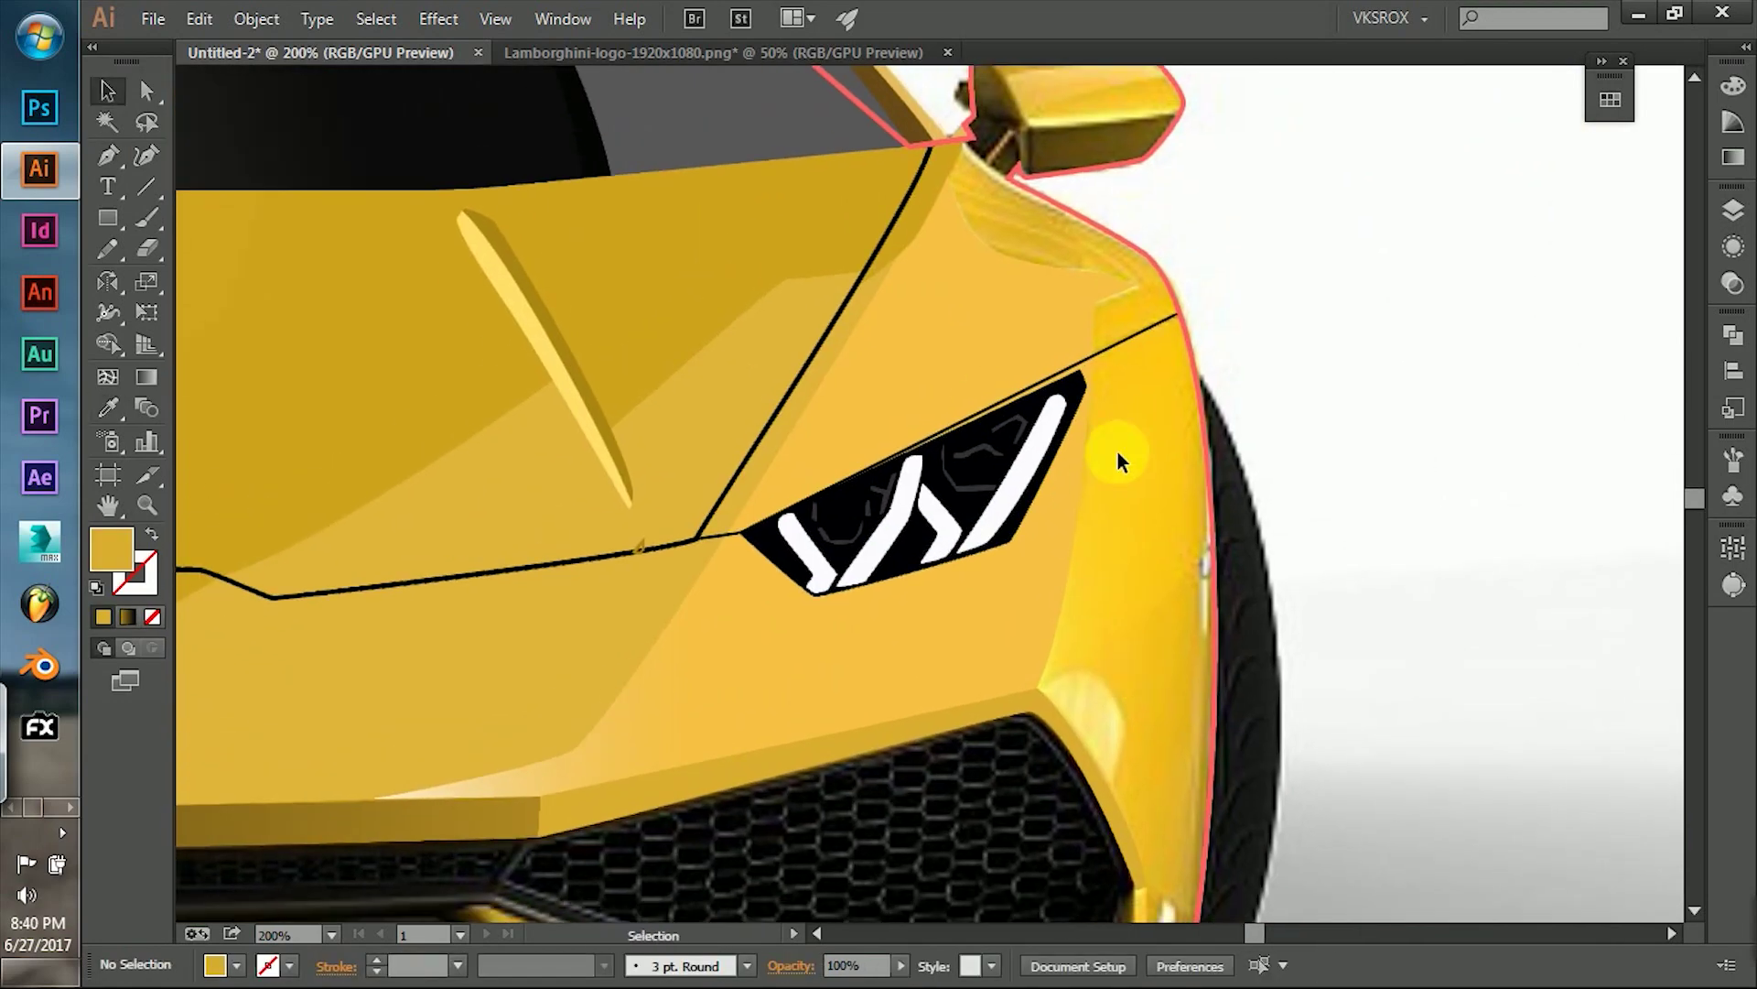
pyautogui.scroll(2, 1119, 461)
pyautogui.scroll(3, 851, 420)
pyautogui.press('p')
pyautogui.click(839, 406)
# Close the mirror's top face and draw a pale stripe across it.
pyautogui.moveTo(1247, 293); pyautogui.dragTo(1329, 291)
pyautogui.click(786, 300)
pyautogui.click(839, 406)
pyautogui.click(859, 436)
pyautogui.click(1257, 406)
pyautogui.hotkey('ctrl', 'z')
pyautogui.click(854, 435)
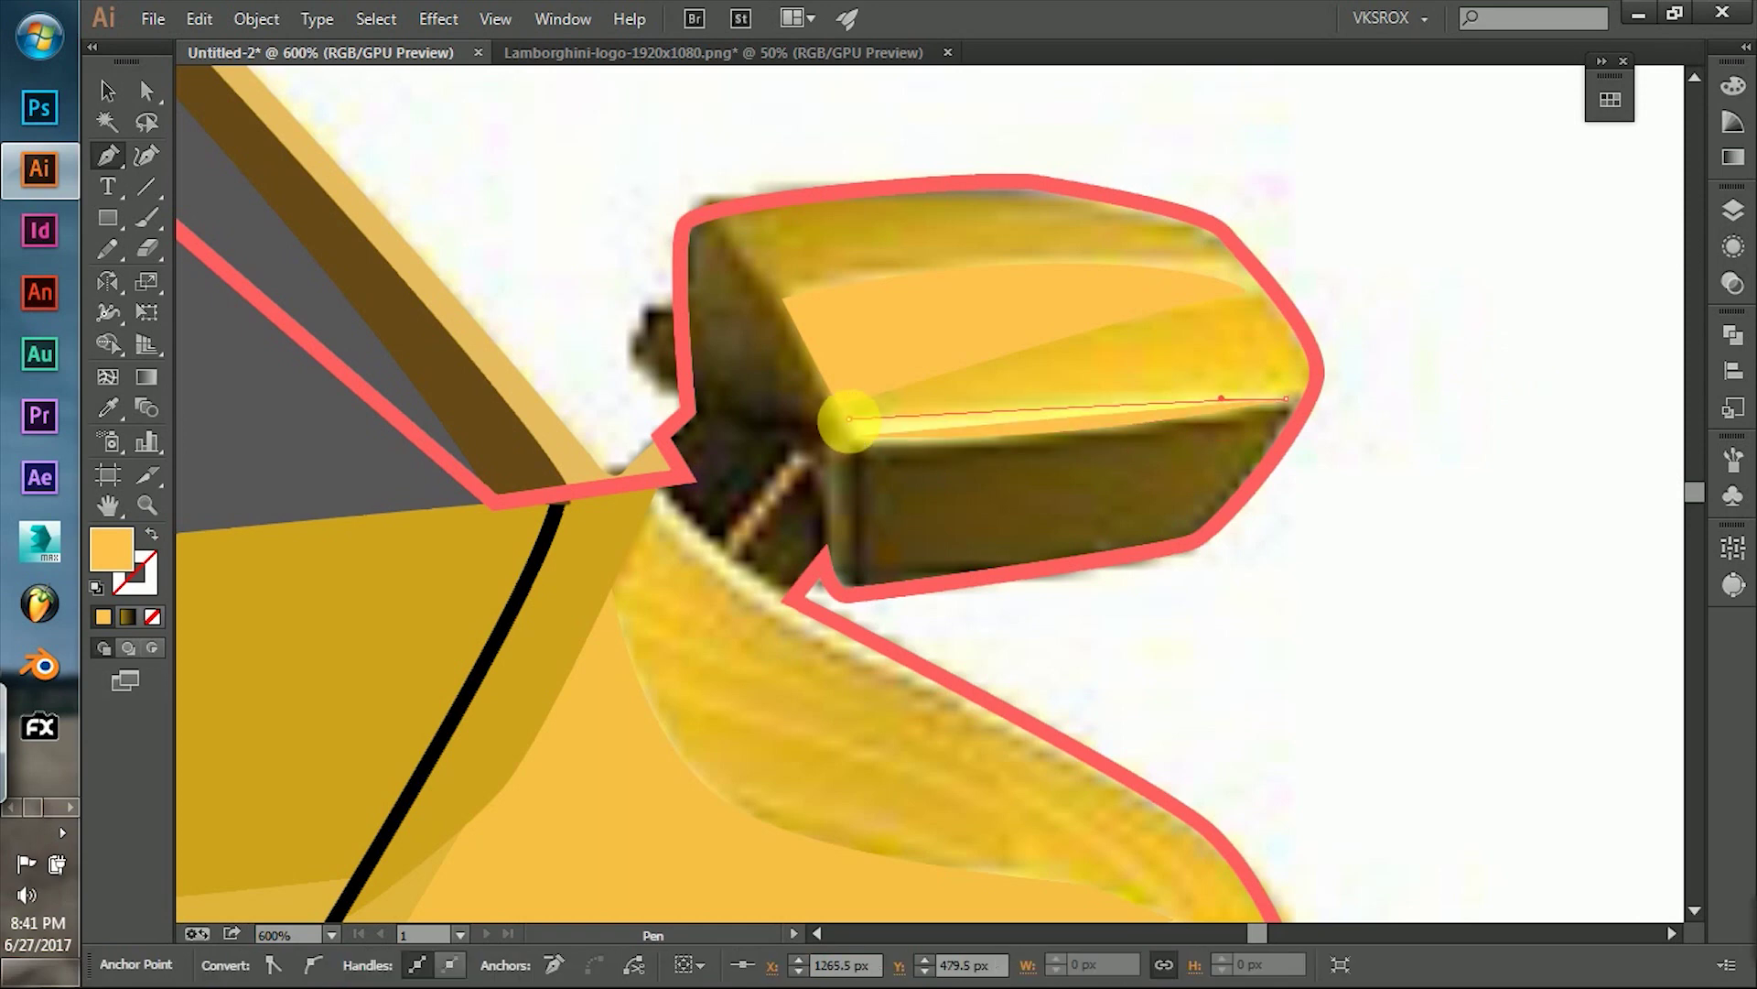
# Trace the mirror's side face and give it a dark brown fill.
pyautogui.click(856, 584)
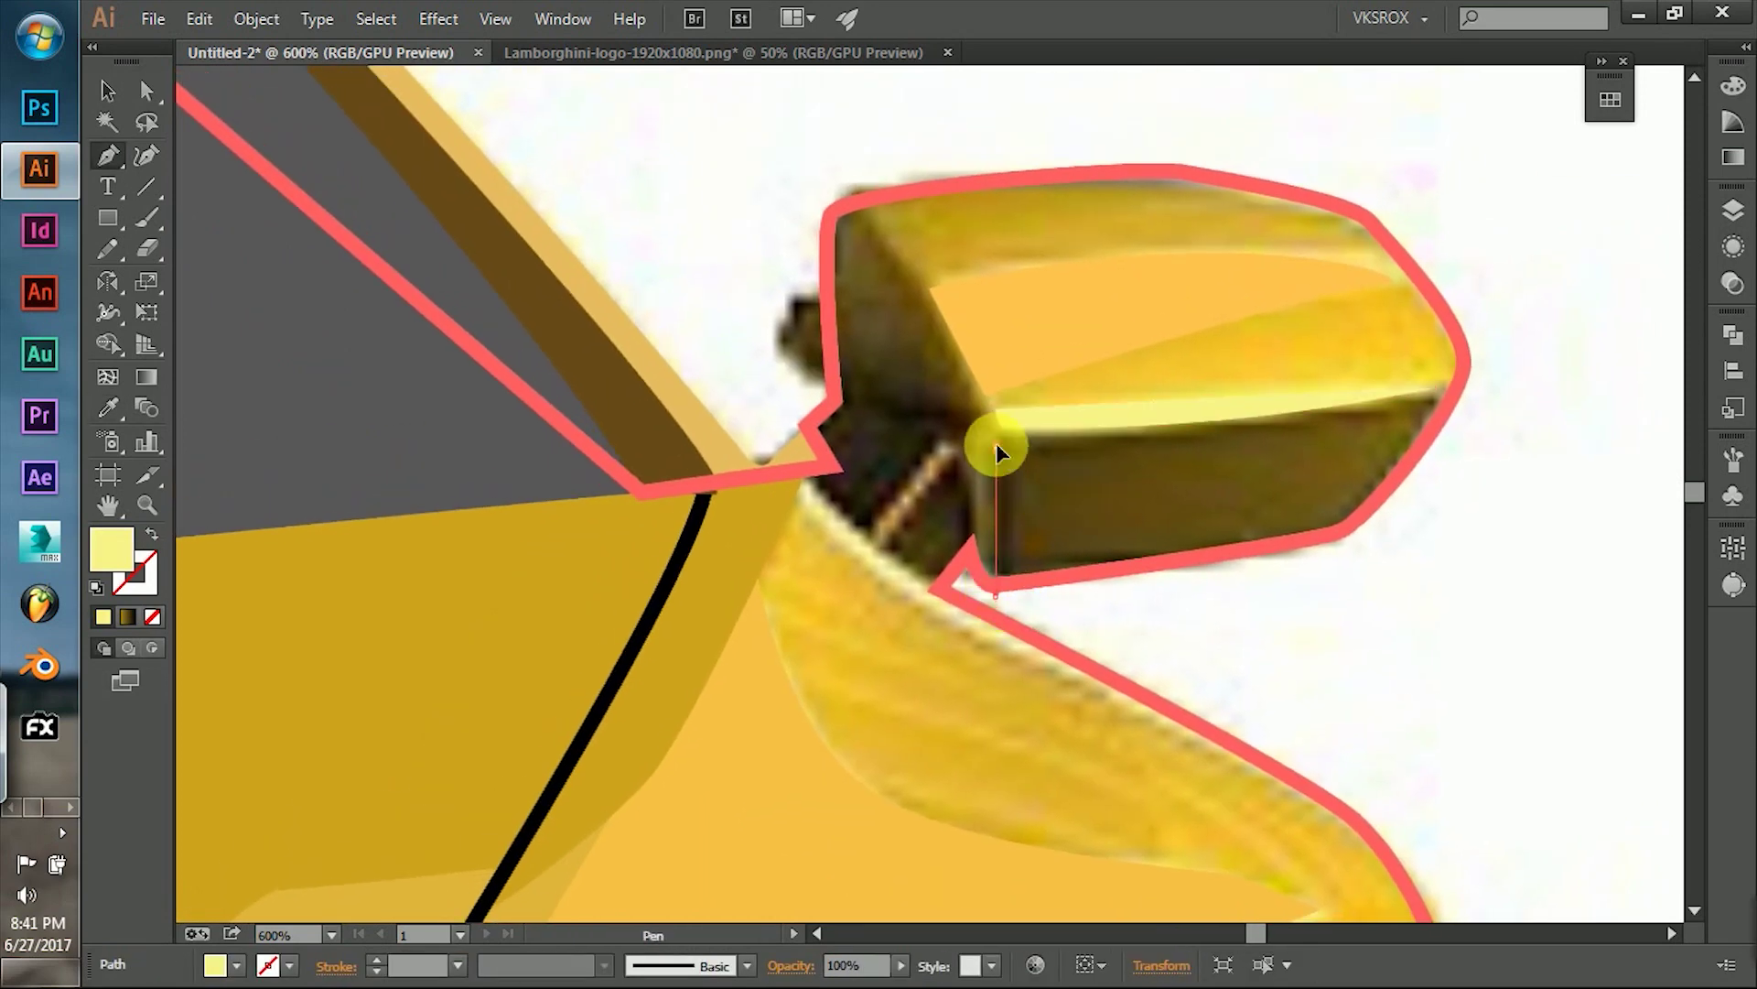
pyautogui.moveTo(1483, 391); pyautogui.dragTo(1431, 381)
pyautogui.click(1267, 660)
pyautogui.click(996, 599)
pyautogui.press('v')
pyautogui.rightClick(1355, 529)
pyautogui.click(1443, 529)
pyautogui.rightClick(1344, 520)
pyautogui.press('Escape')
pyautogui.press('p')
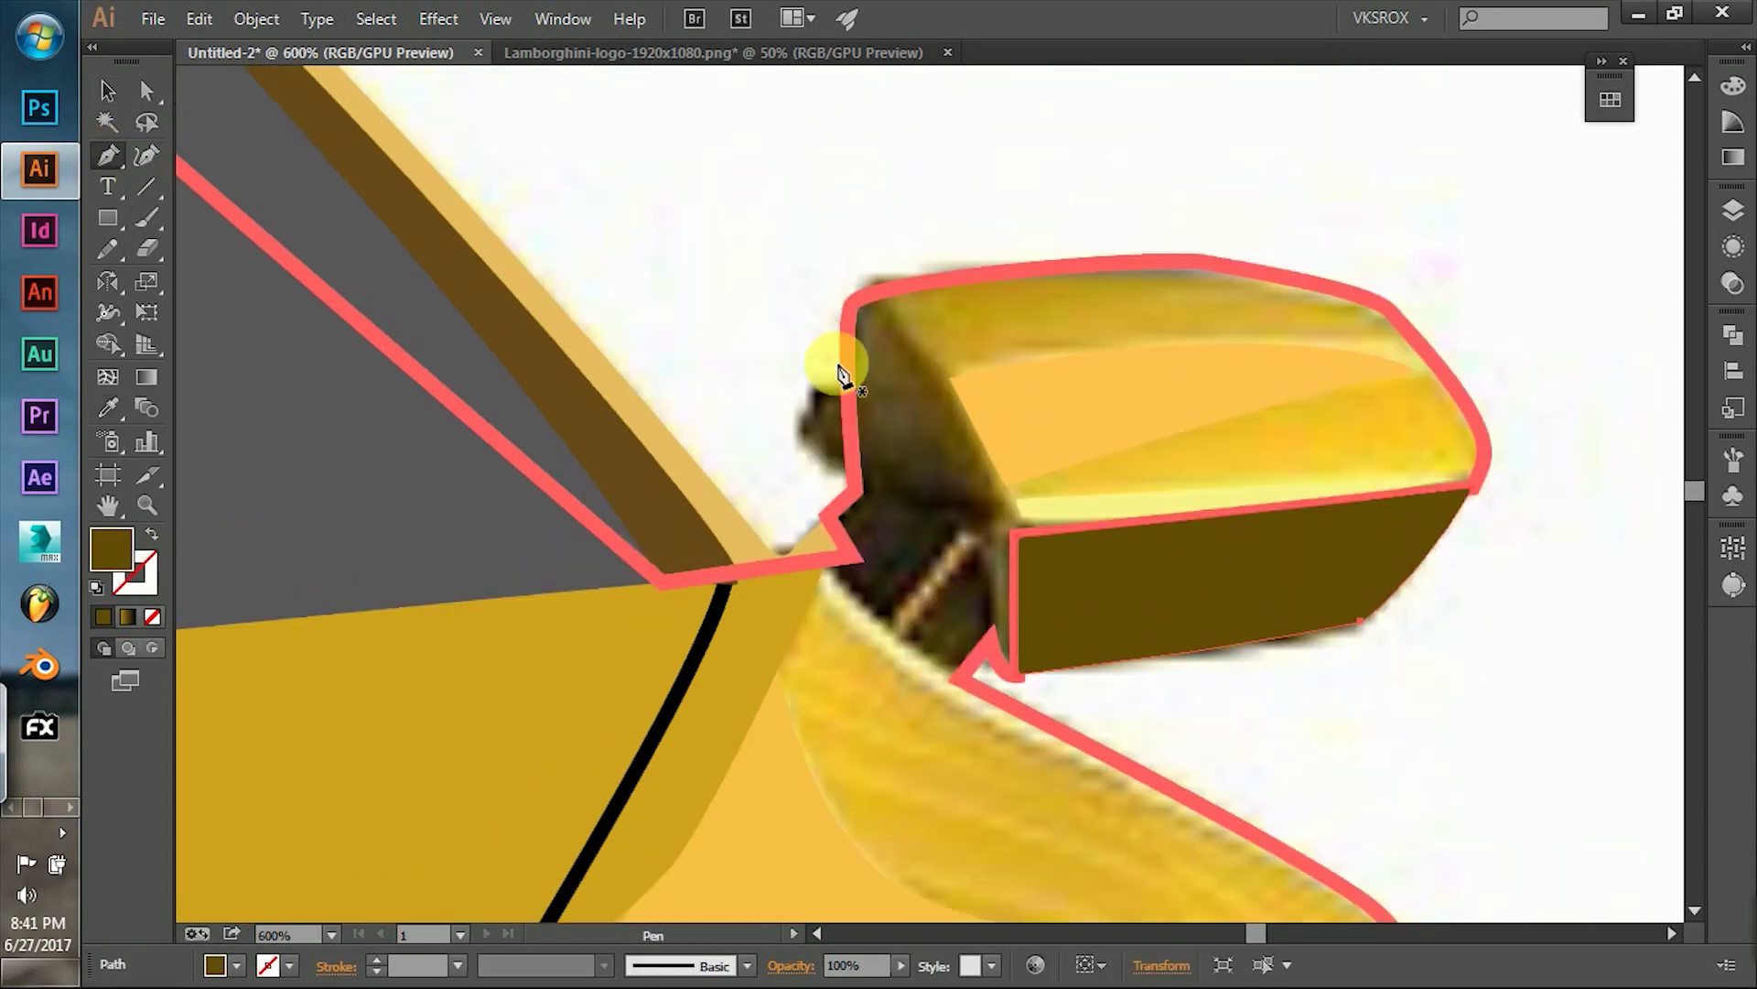
# Trace the curved notch shape under the mirror.
pyautogui.click(1005, 656)
pyautogui.moveTo(982, 676); pyautogui.dragTo(832, 698)
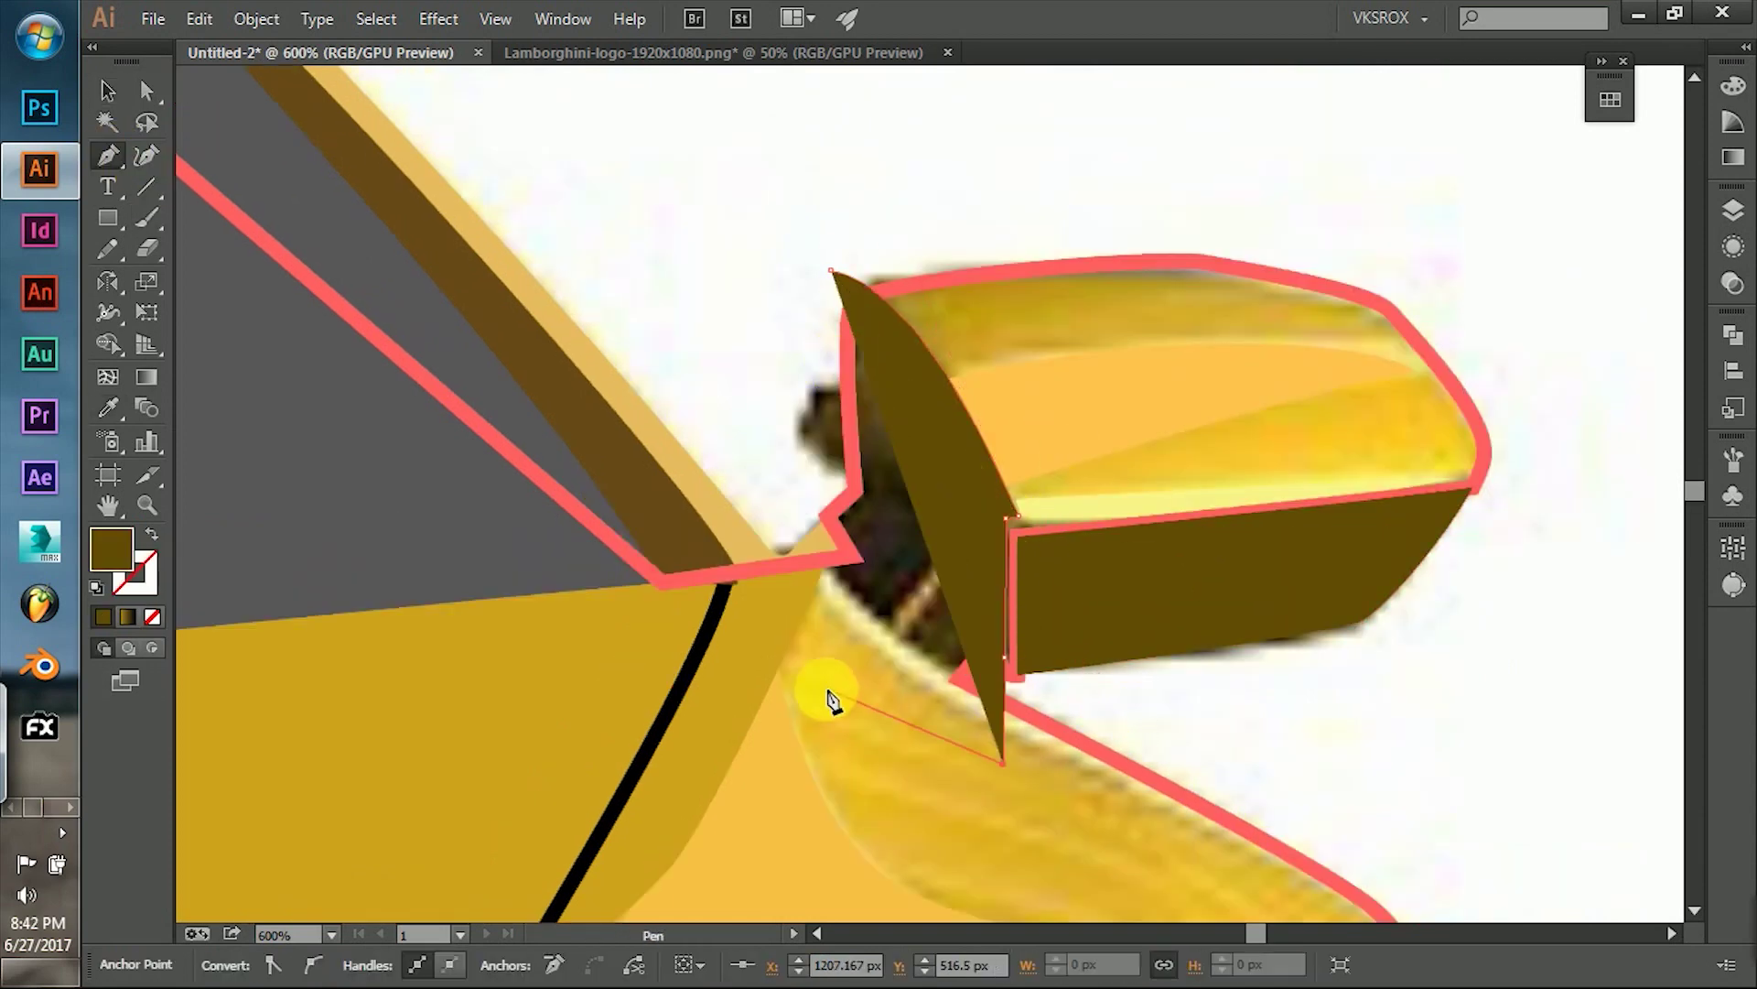
pyautogui.moveTo(833, 271); pyautogui.dragTo(728, 361)
pyautogui.press('v')
pyautogui.rightClick(848, 290)
pyautogui.click(906, 444)
# Draw the mirror stalk, then eyedropper dark brown onto the side and yellow onto the top.
pyautogui.press('p')
pyautogui.click(973, 551)
pyautogui.click(897, 606)
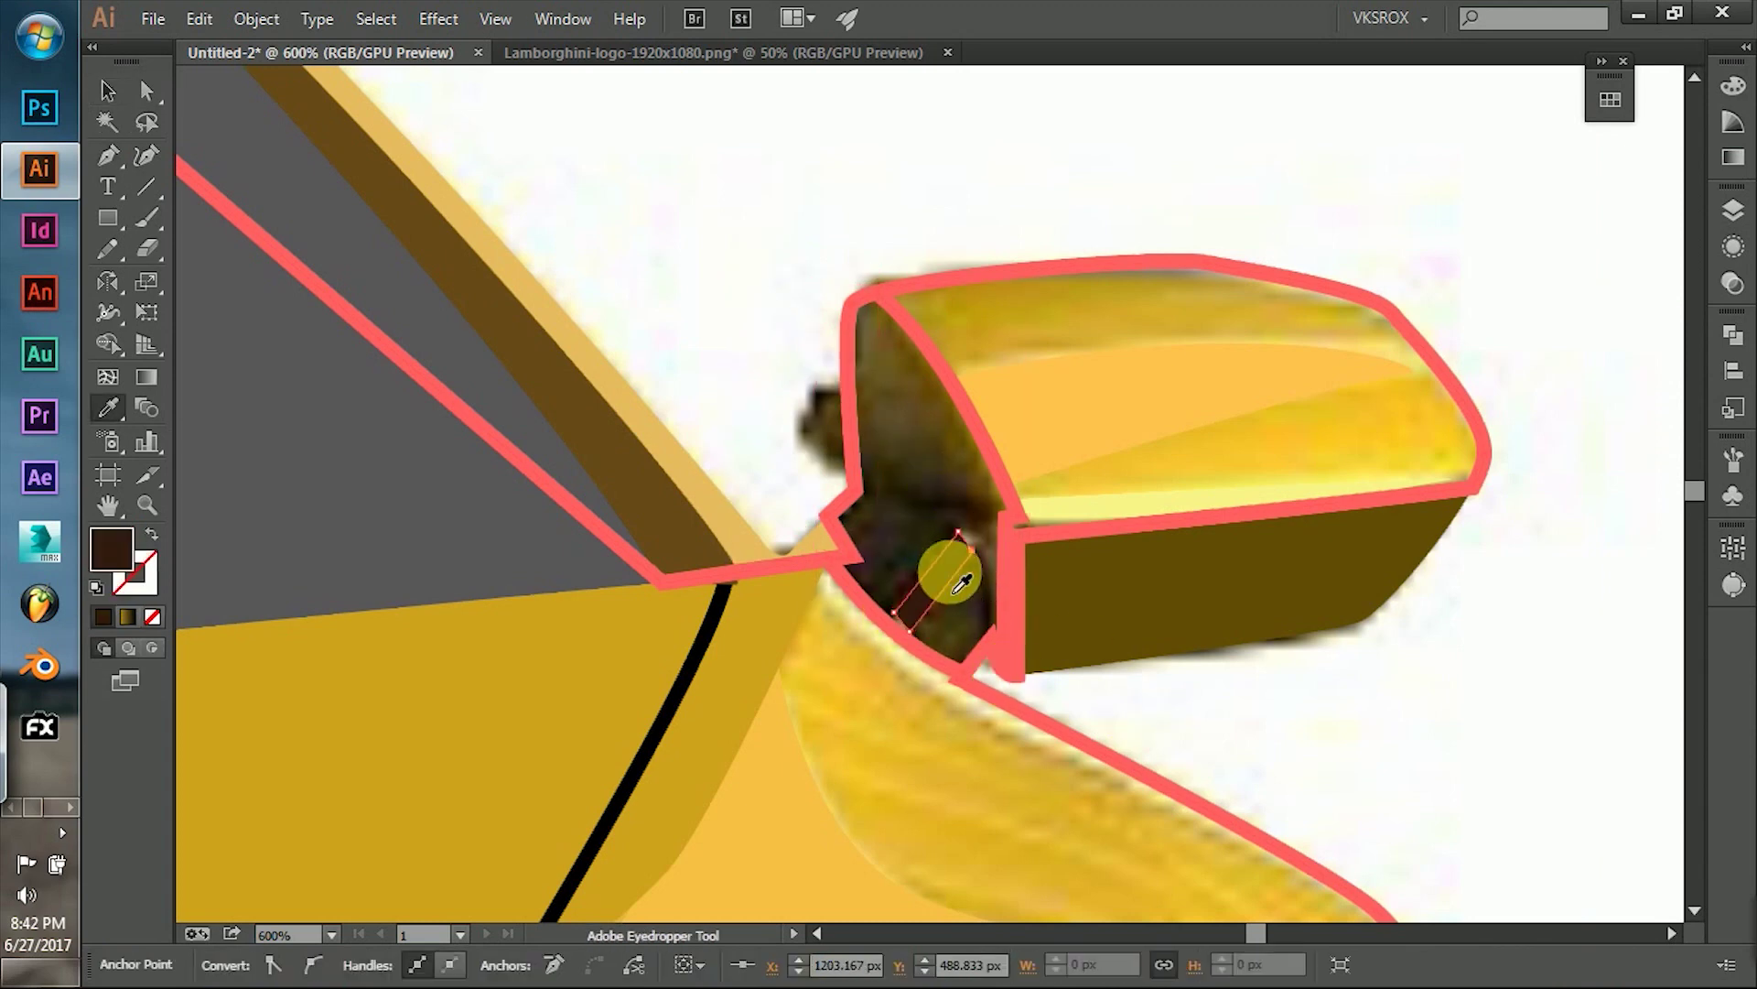
pyautogui.click(917, 444)
pyautogui.click(491, 267)
pyautogui.keyDown('ctrl'); pyautogui.click(1275, 459); pyautogui.keyUp('ctrl')
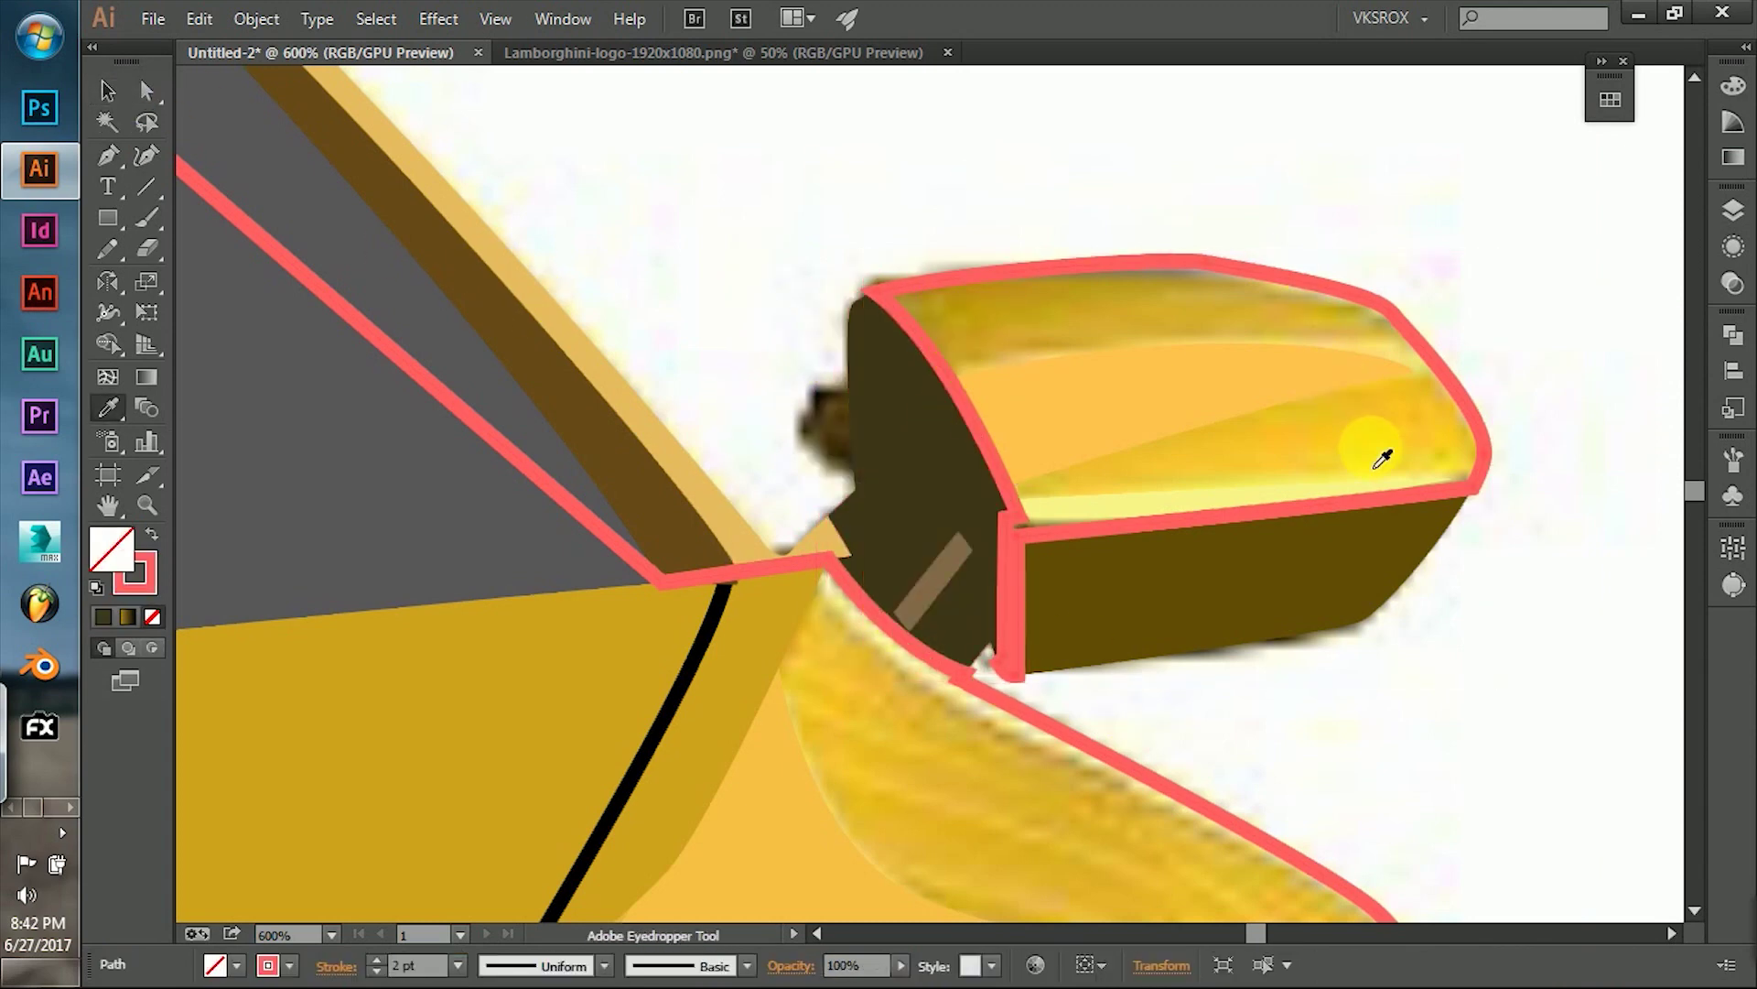
pyautogui.click(1252, 419)
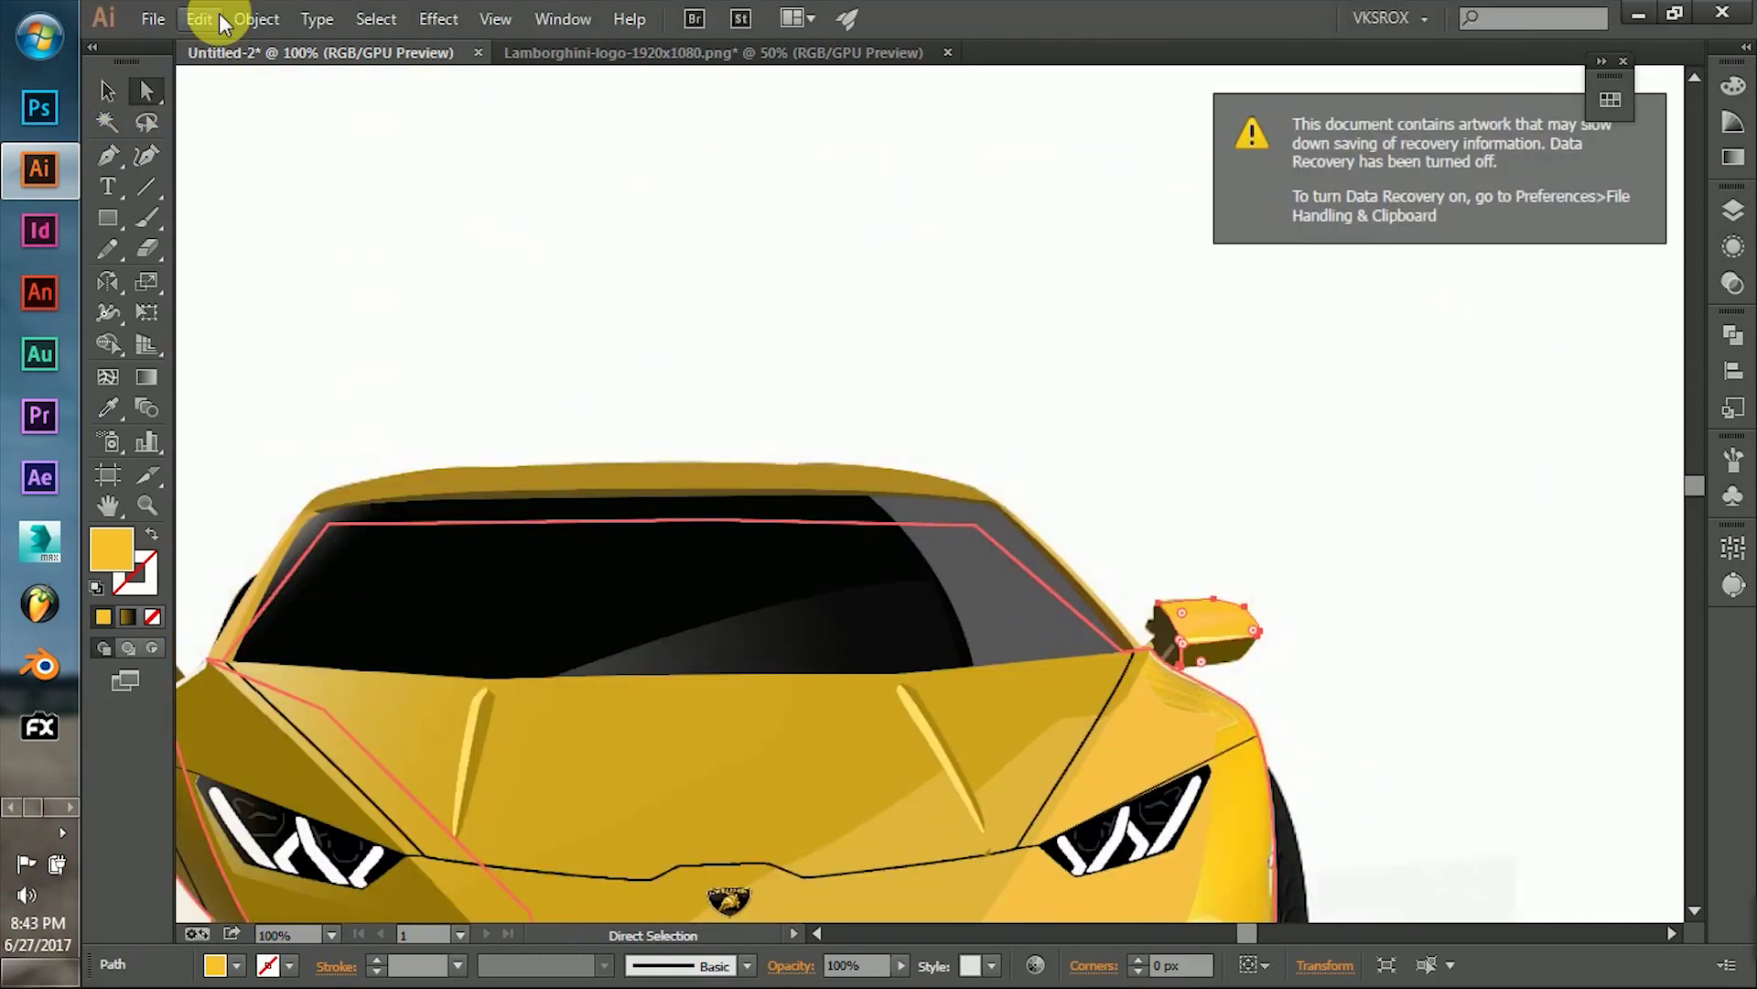
# Dismiss the data recovery warning and bring the area under the right mirror into view.
pyautogui.press('v')
pyautogui.click(439, 151)
pyautogui.scroll(1, 1559, 553)
pyautogui.scroll(1, 1360, 345)
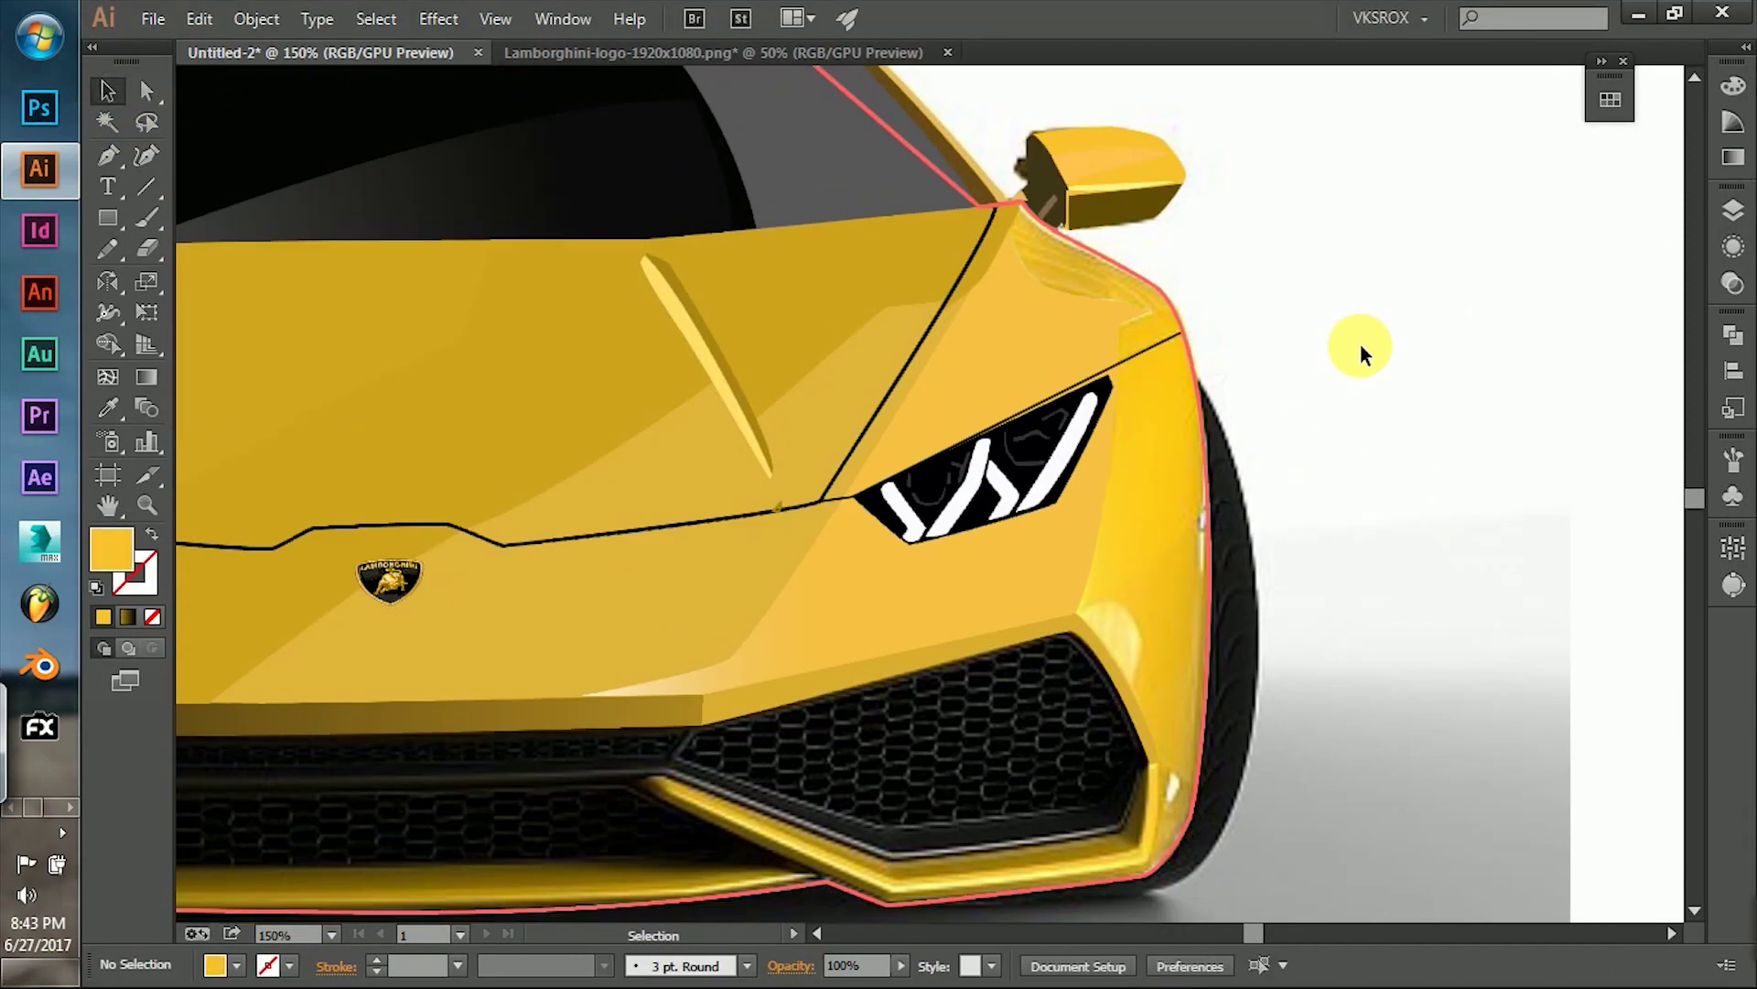
pyautogui.scroll(1, 1344, 319)
pyautogui.scroll(-1, 1344, 318)
# Draw a closed yellow fender piece beneath the right mirror.
pyautogui.press('p')
pyautogui.click(887, 402)
pyautogui.click(984, 462)
pyautogui.click(1092, 411)
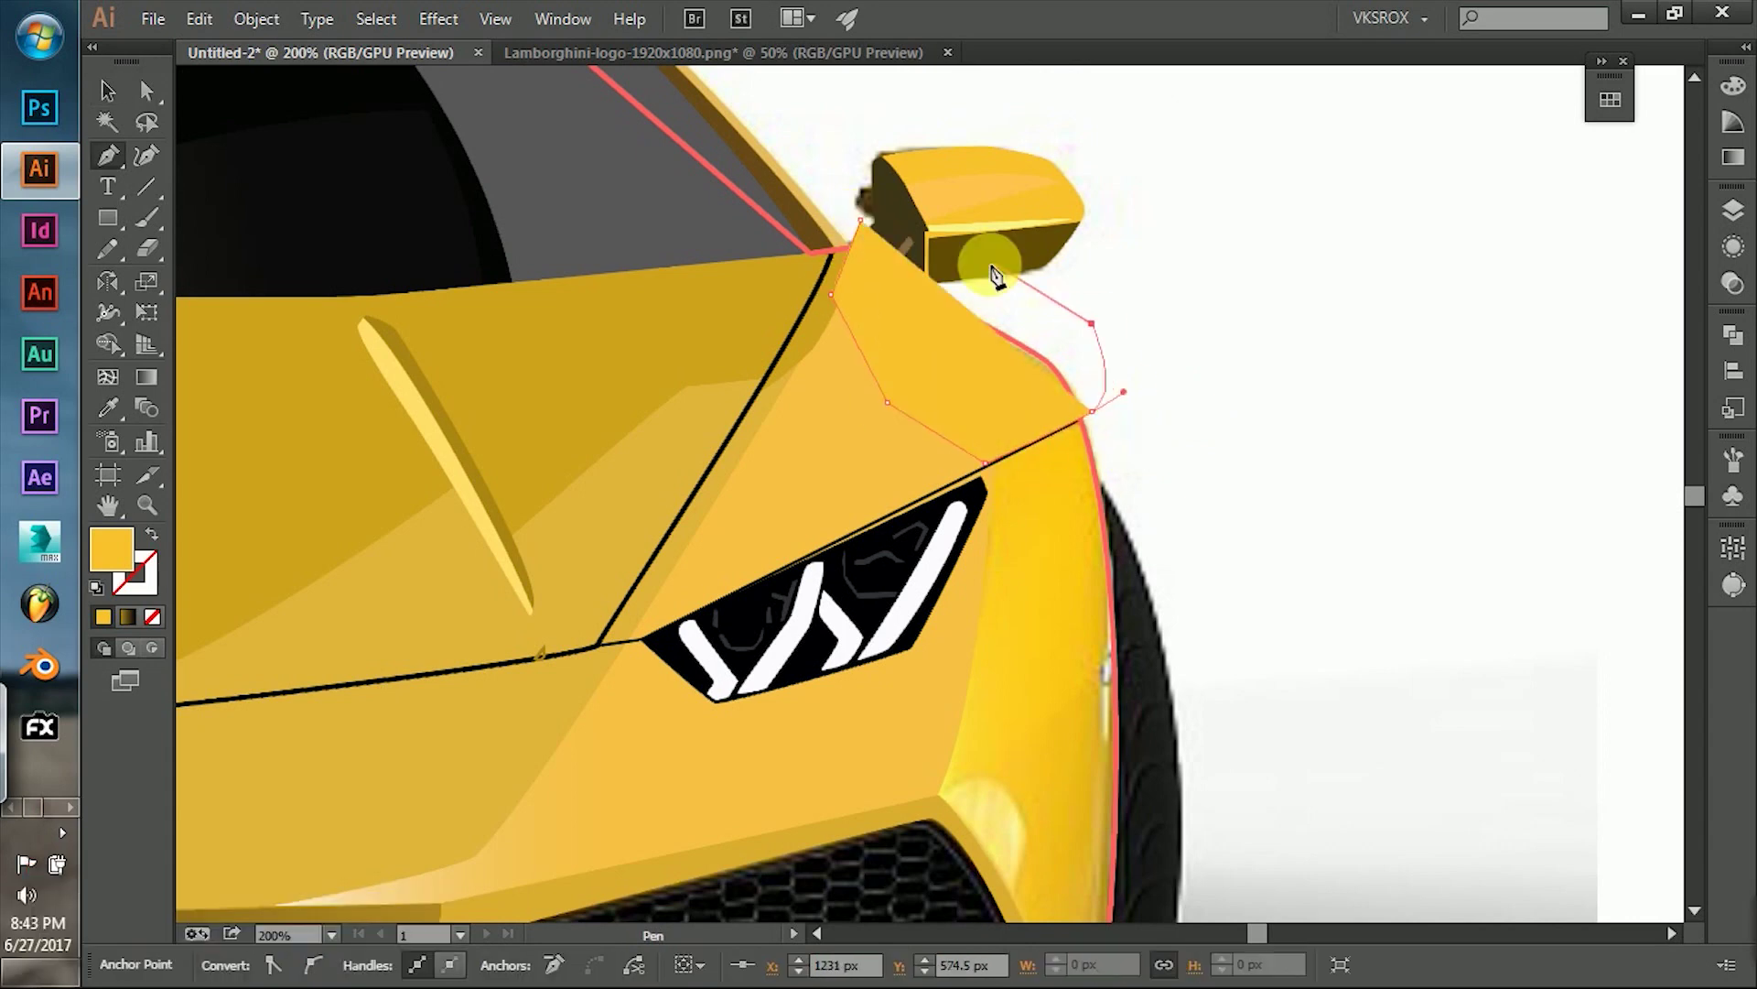
pyautogui.click(927, 225)
pyautogui.press('v')
pyautogui.hotkey('shift', 'ctrl', 'F9')
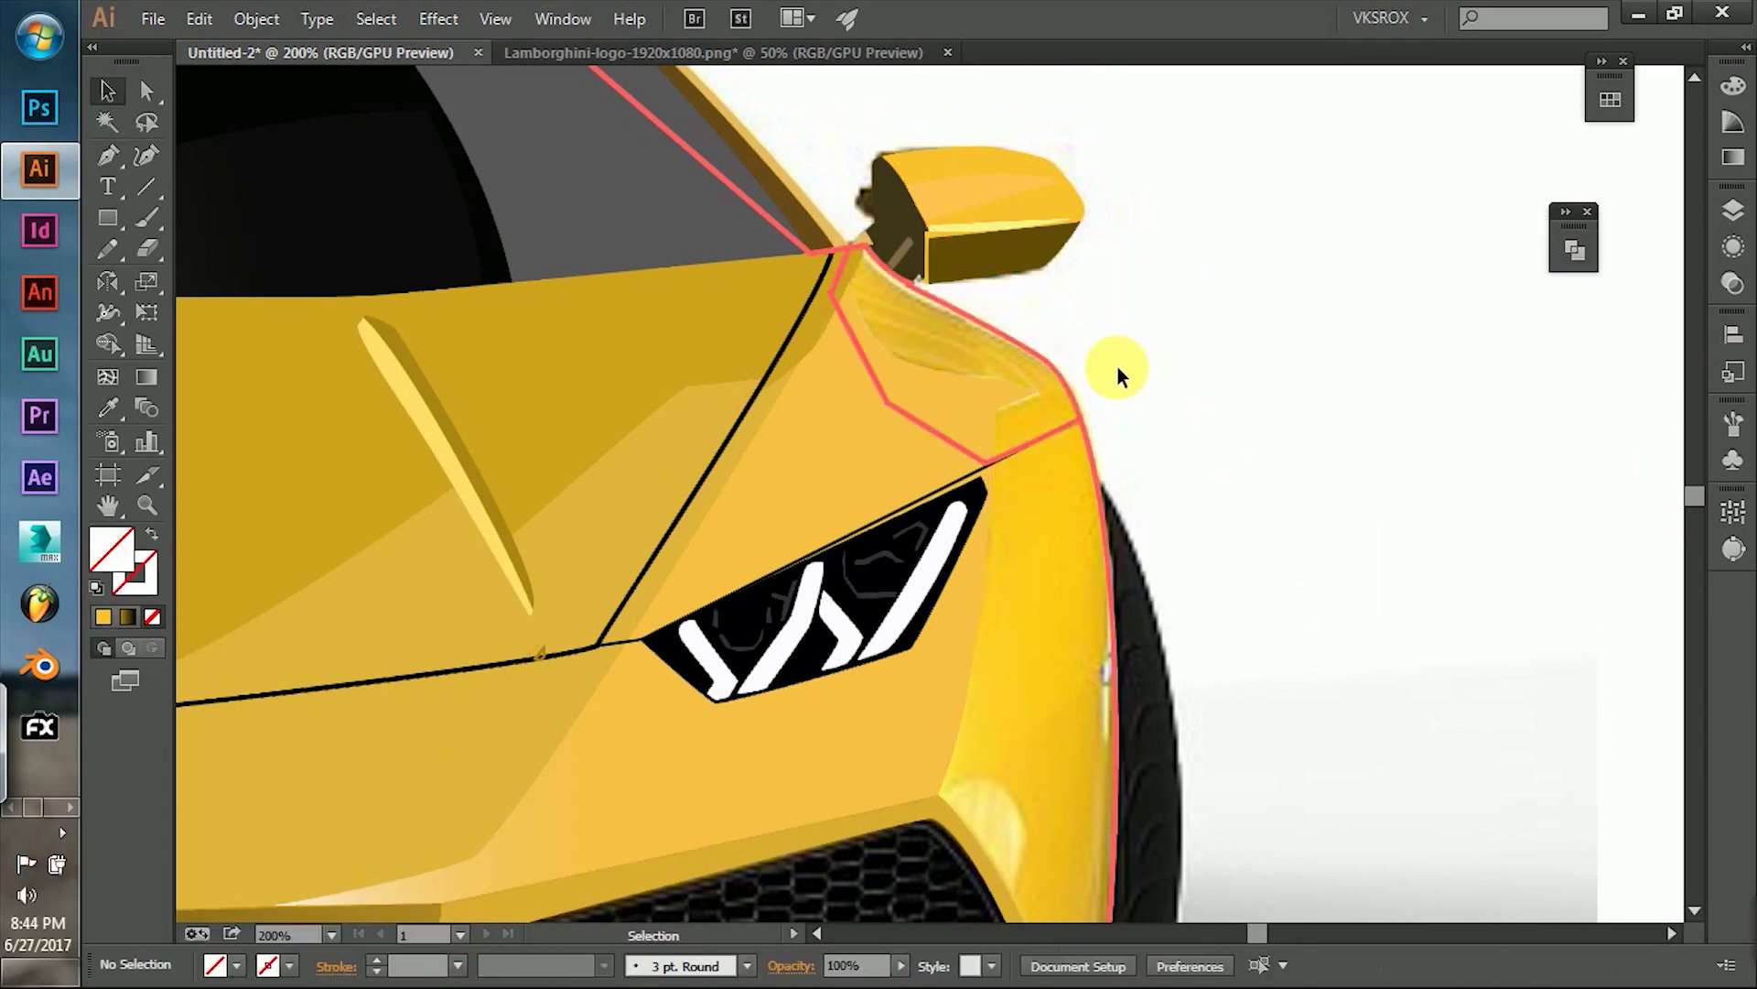
pyautogui.click(1067, 387)
# Trace a closed panel outline around the right air intake.
pyautogui.scroll(-3, 1333, 411)
pyautogui.hscroll(-1, 1324, 419)
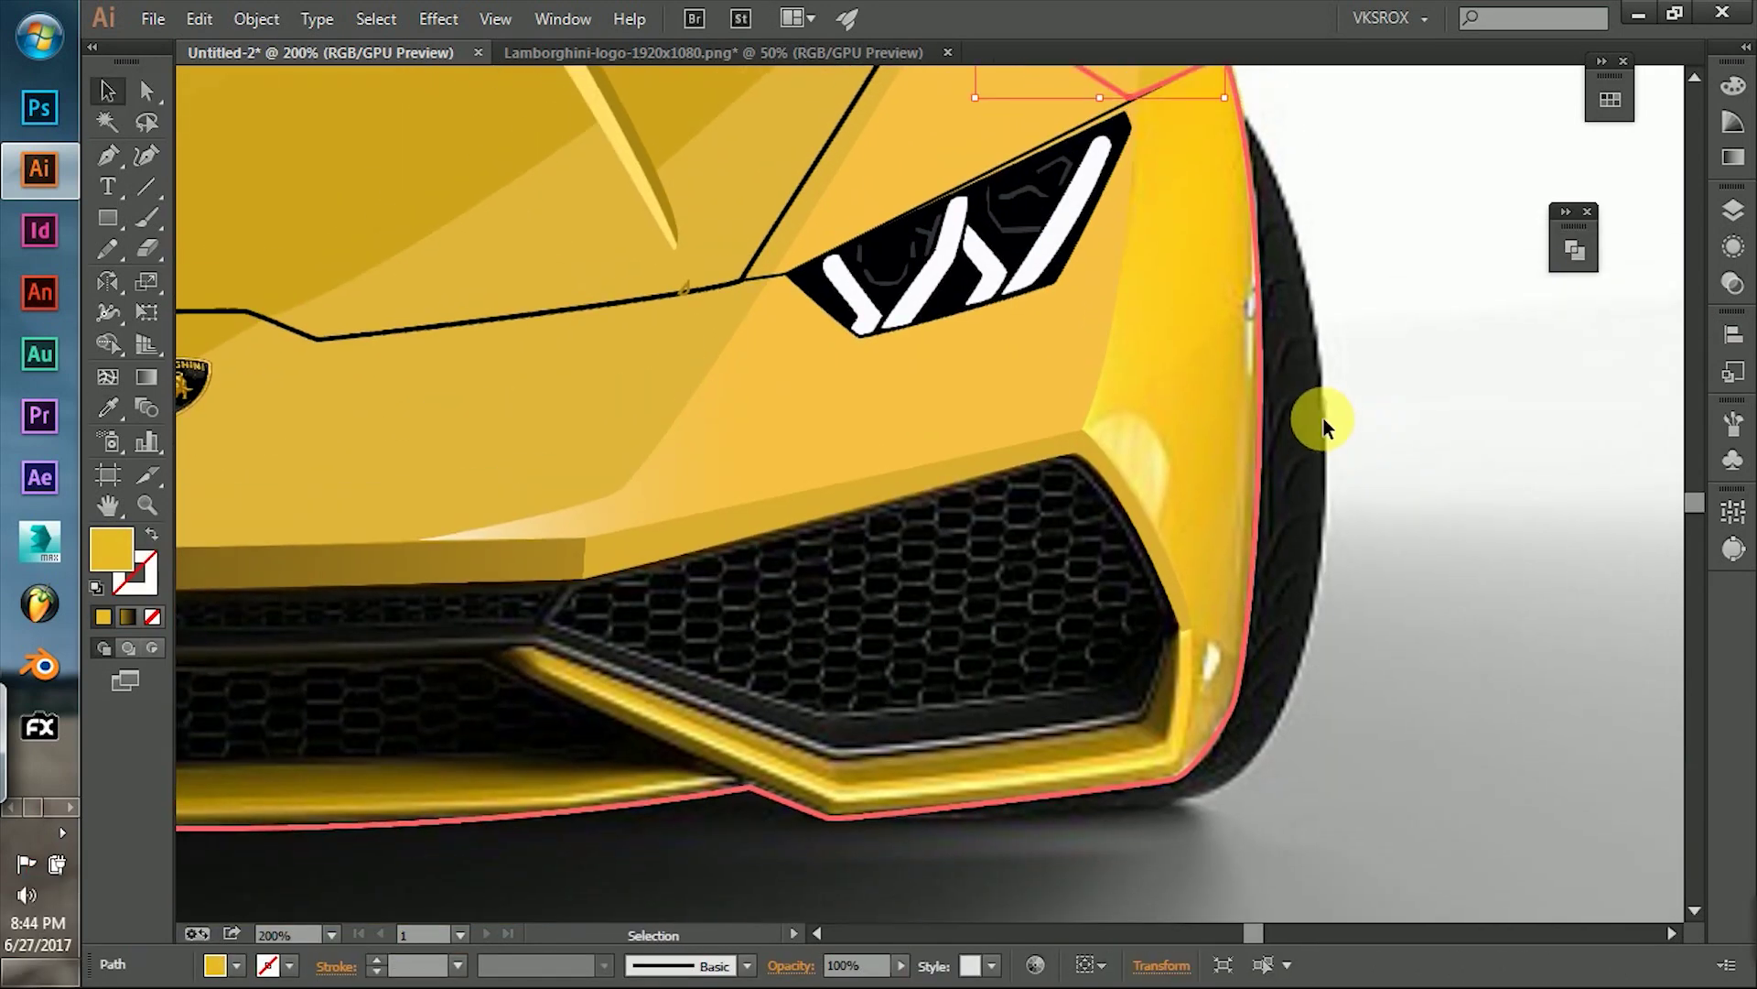
pyautogui.scroll(-3, 1111, 416)
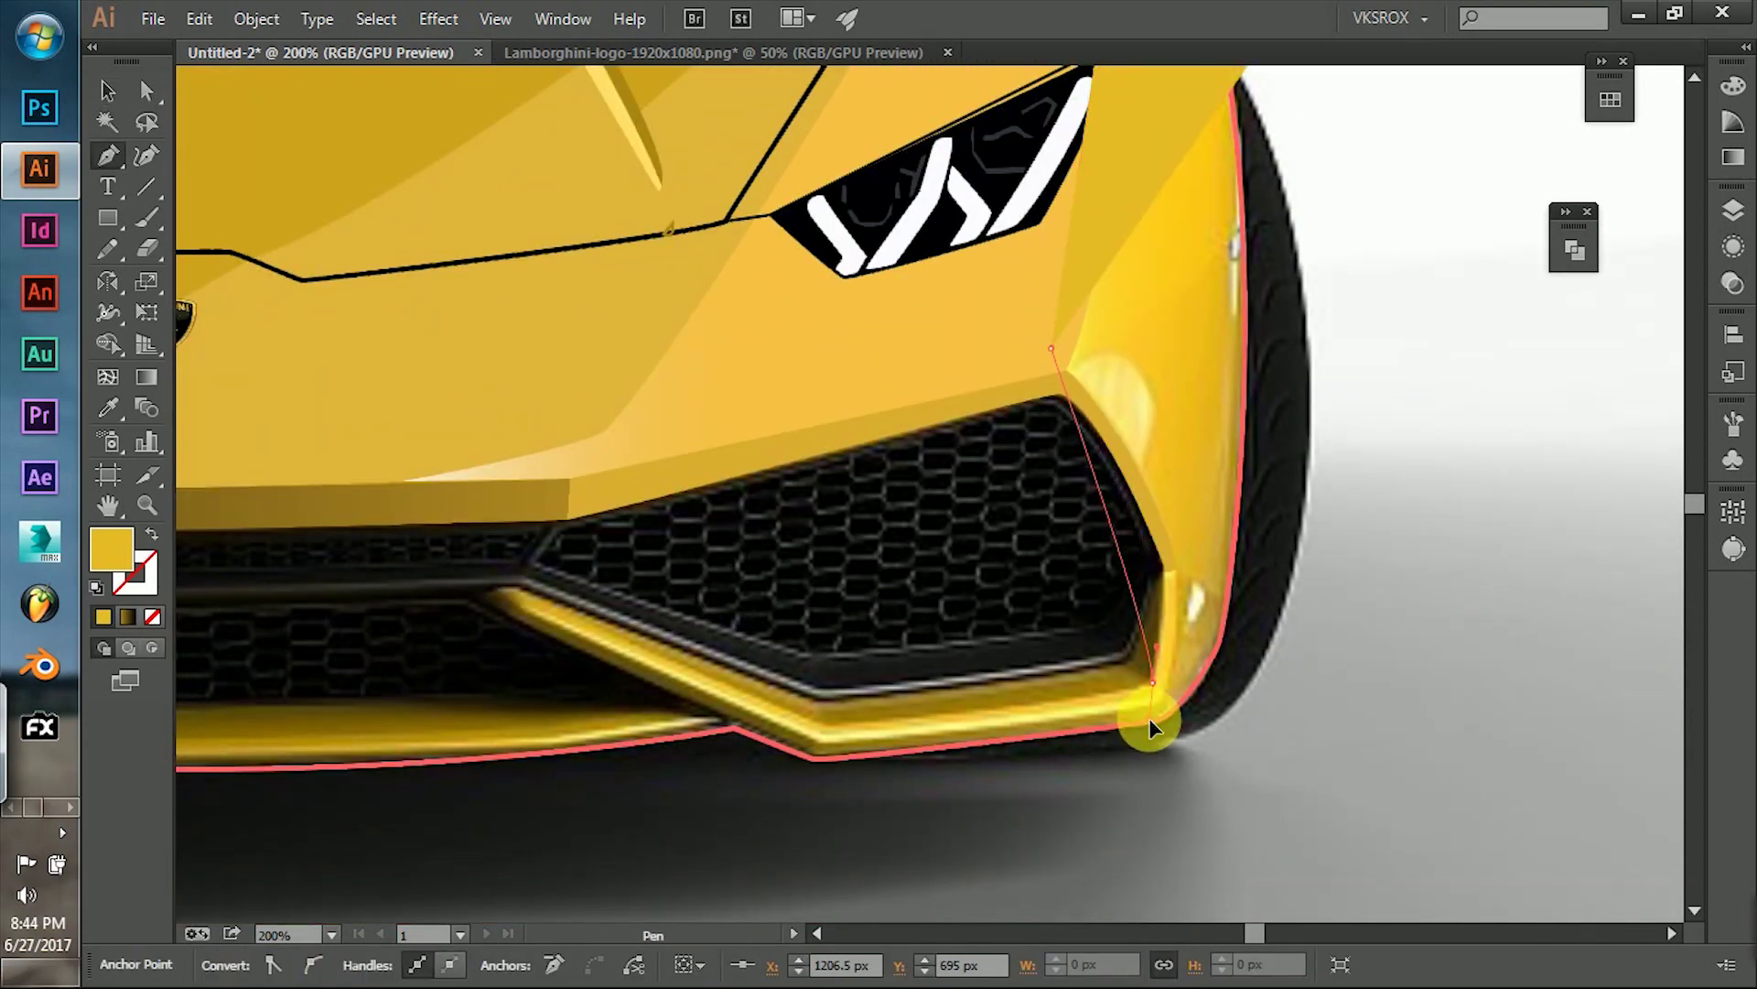
pyautogui.click(1051, 348)
pyautogui.moveTo(821, 569); pyautogui.dragTo(821, 604)
pyautogui.click(1048, 726)
pyautogui.scroll(5, 1048, 725)
pyautogui.click(1392, 412)
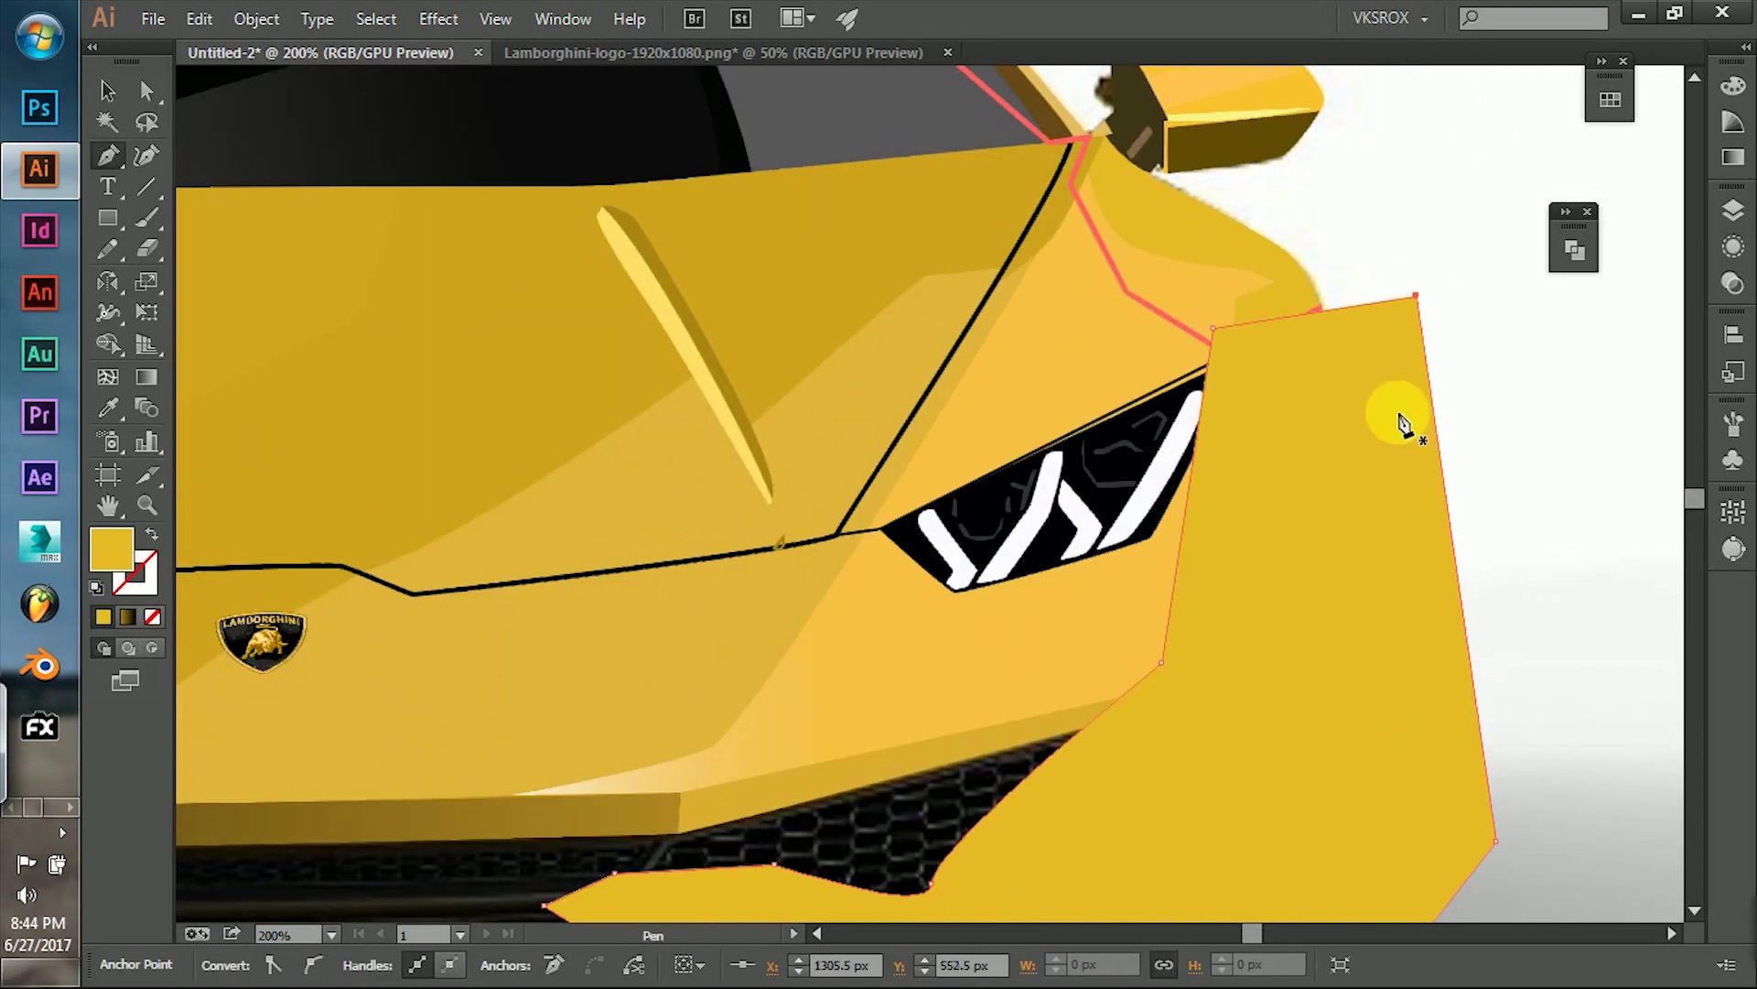
pyautogui.press('v')
pyautogui.click(1574, 249)
pyautogui.click(1471, 491)
# Give the intake panel a yellow gradient fill angled diagonally across it.
pyautogui.scroll(-3, 1446, 476)
pyautogui.hscroll(-1, 1446, 476)
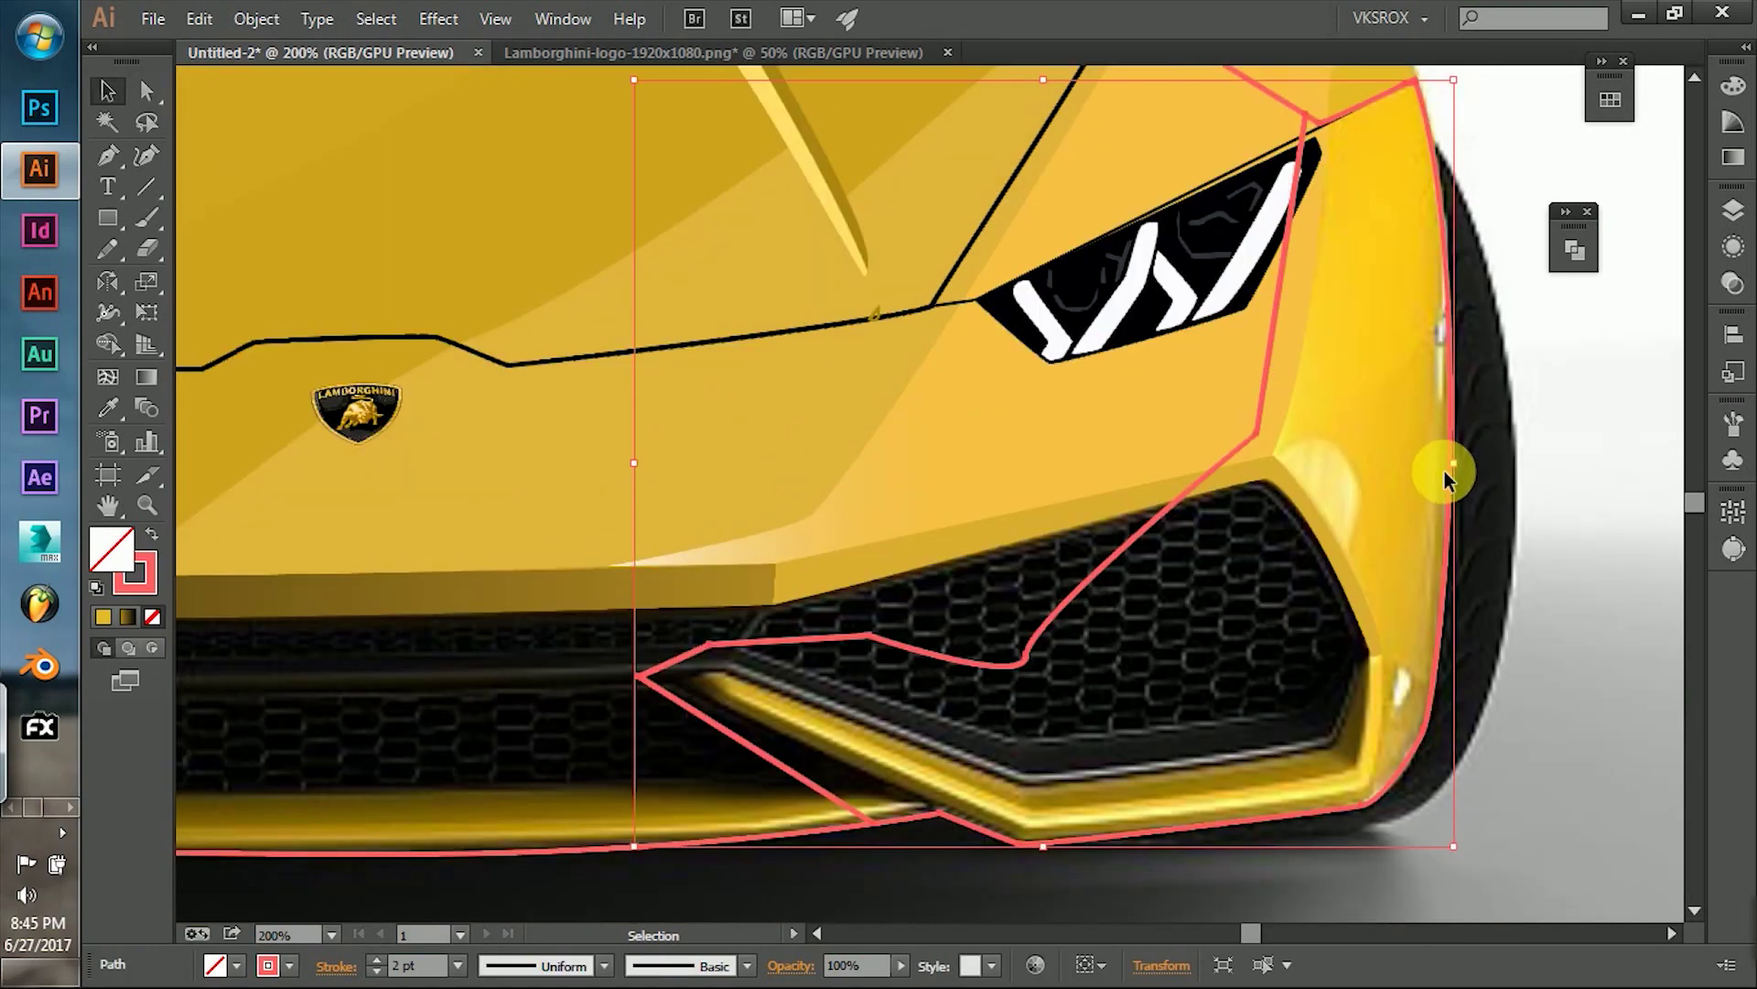
pyautogui.click(152, 534)
pyautogui.click(127, 616)
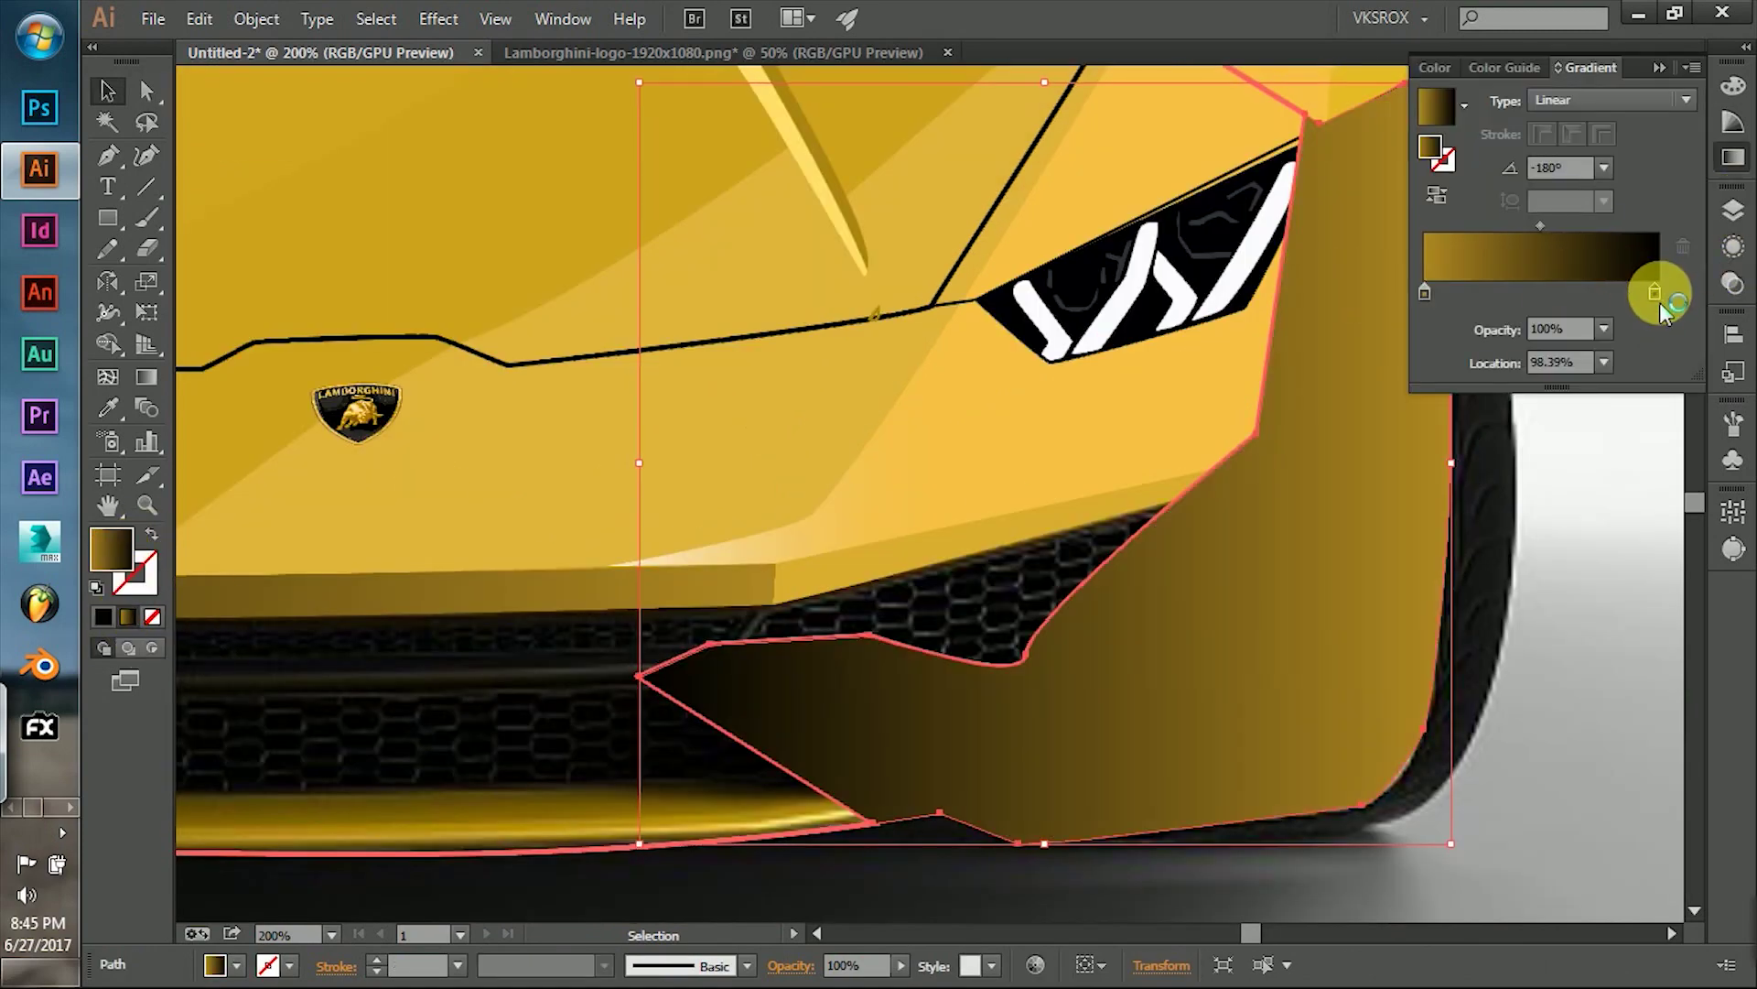
pyautogui.doubleClick(1656, 293)
pyautogui.click(1523, 449)
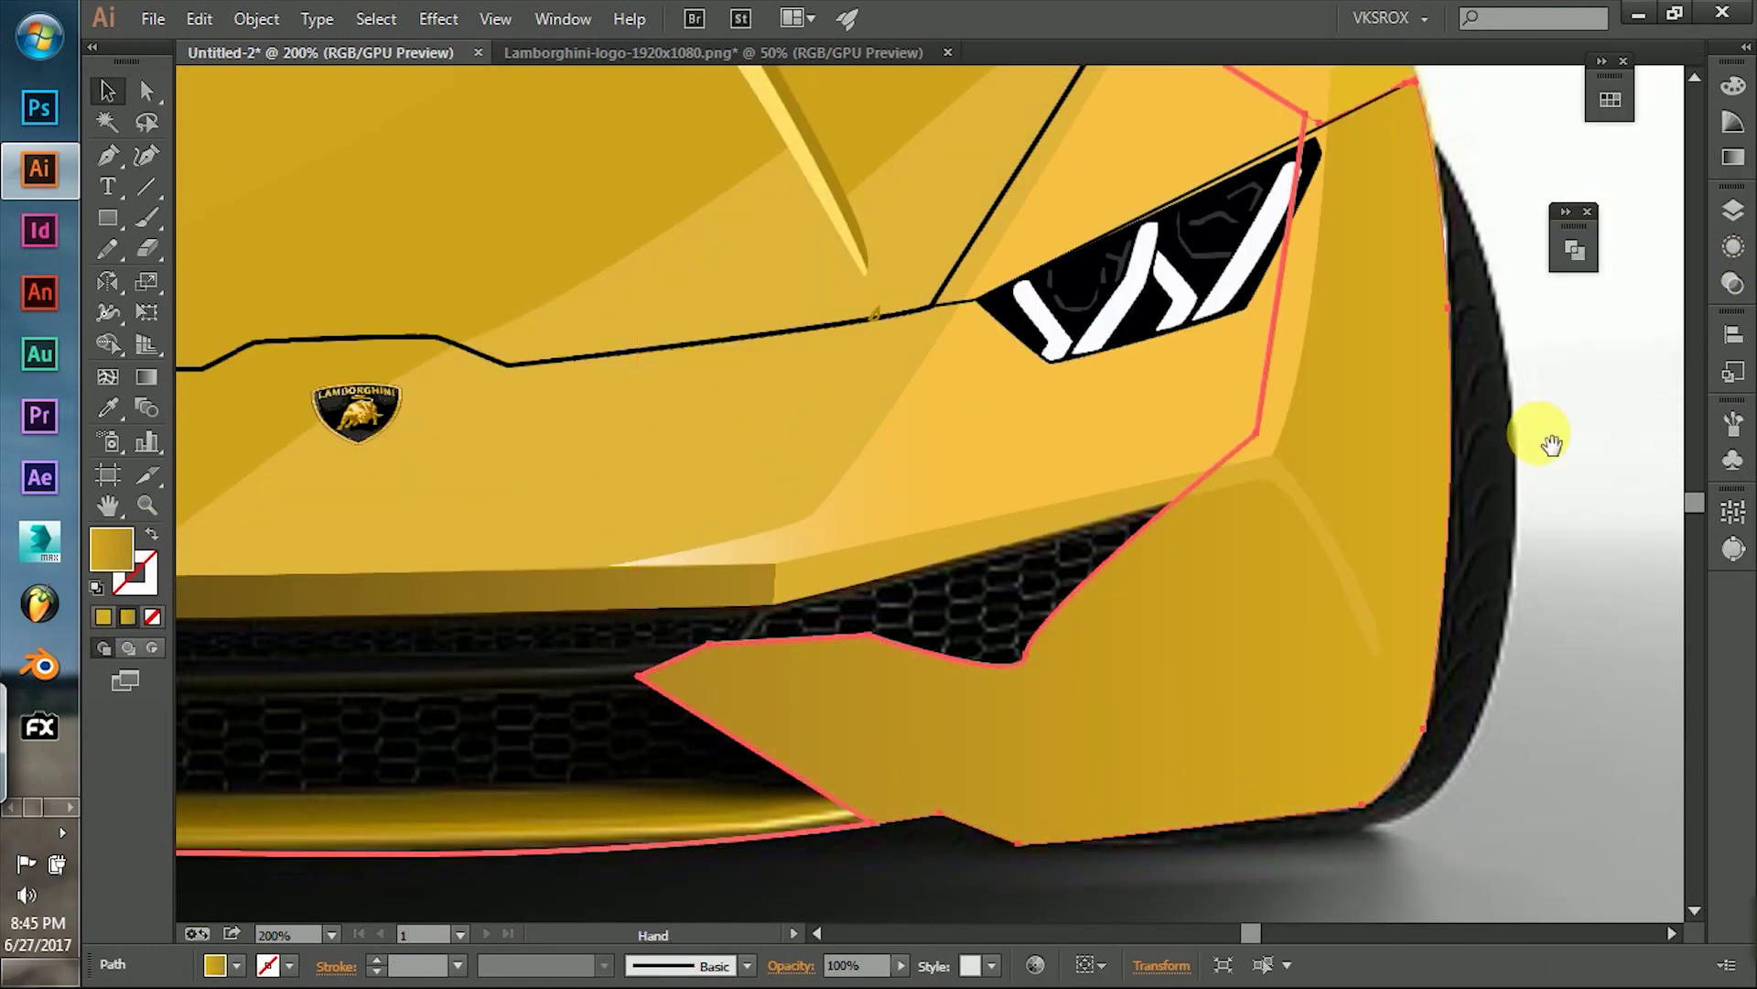
pyautogui.press('g')
pyautogui.moveTo(696, 476)
pyautogui.mouseDown()
pyautogui.moveTo(934, 769)
pyautogui.moveTo(1446, 250)
pyautogui.moveTo(1248, 509)
pyautogui.moveTo(1059, 855)
pyautogui.moveTo(1059, 892)
pyautogui.mouseUp()
# Swap the panel's fill and stroke back and deselect it.
pyautogui.press('v')
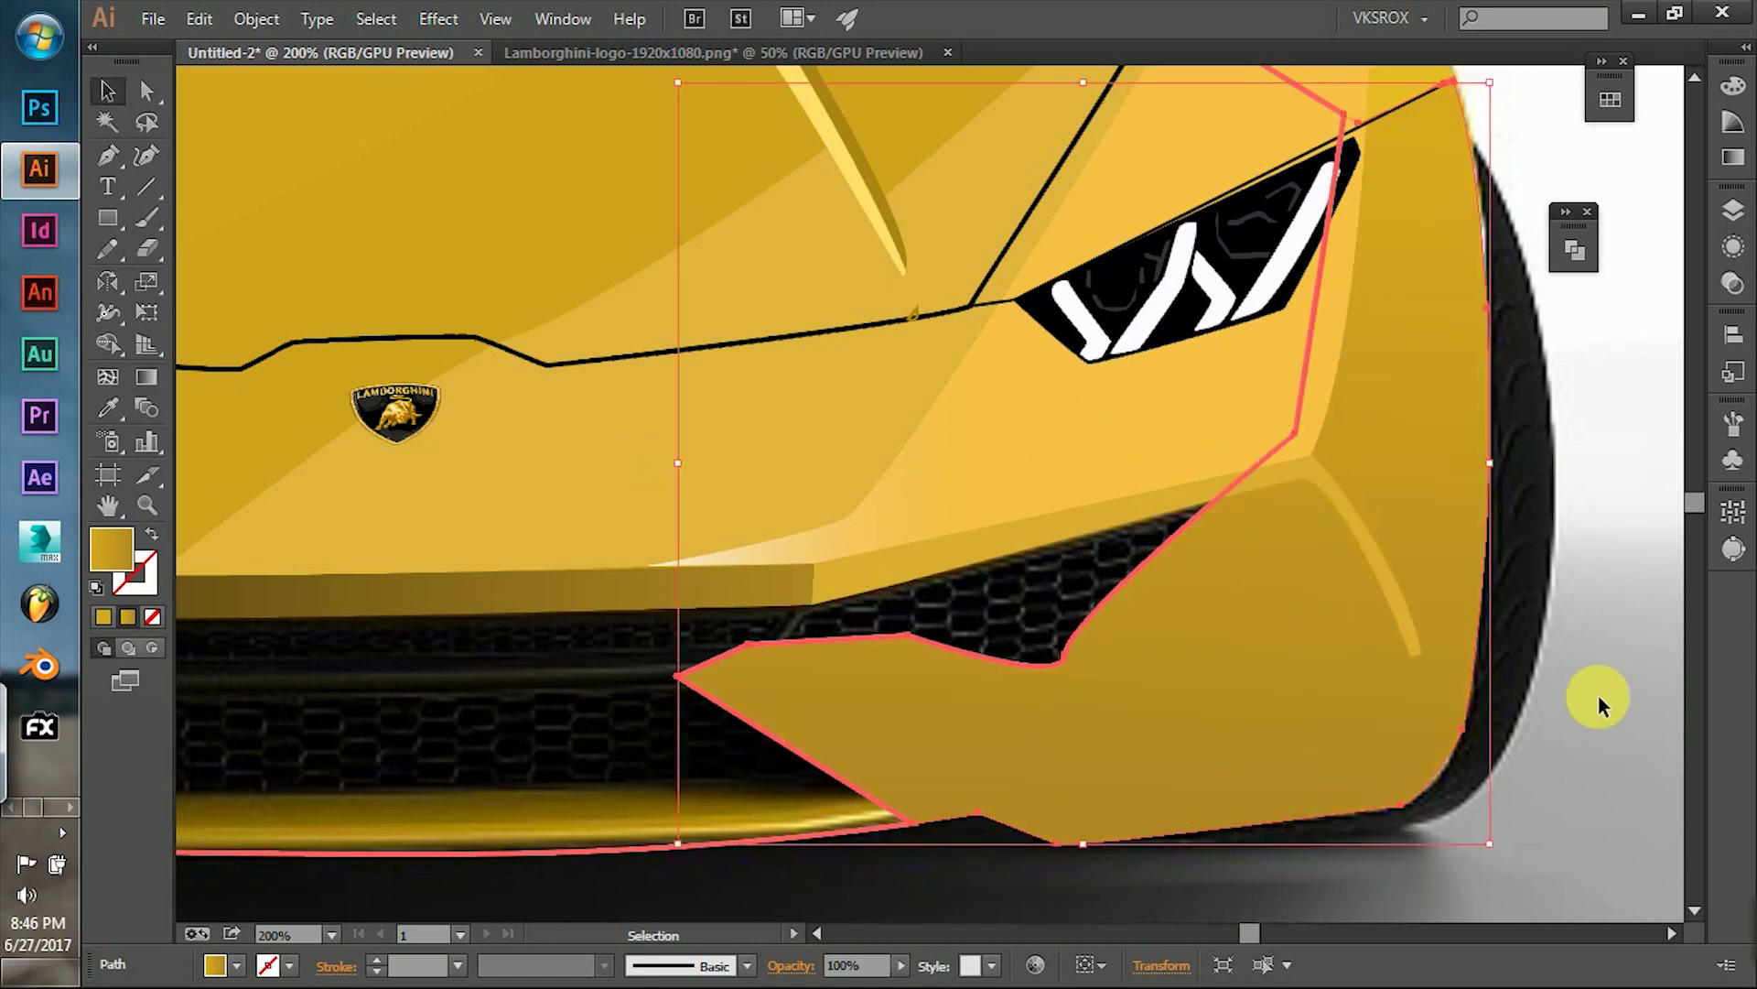
pyautogui.scroll(-3, 1483, 668)
pyautogui.hscroll(-2, 1483, 668)
pyautogui.click(165, 540)
pyautogui.click(1288, 747)
pyautogui.scroll(1, 1258, 656)
pyautogui.hscroll(2, 1257, 656)
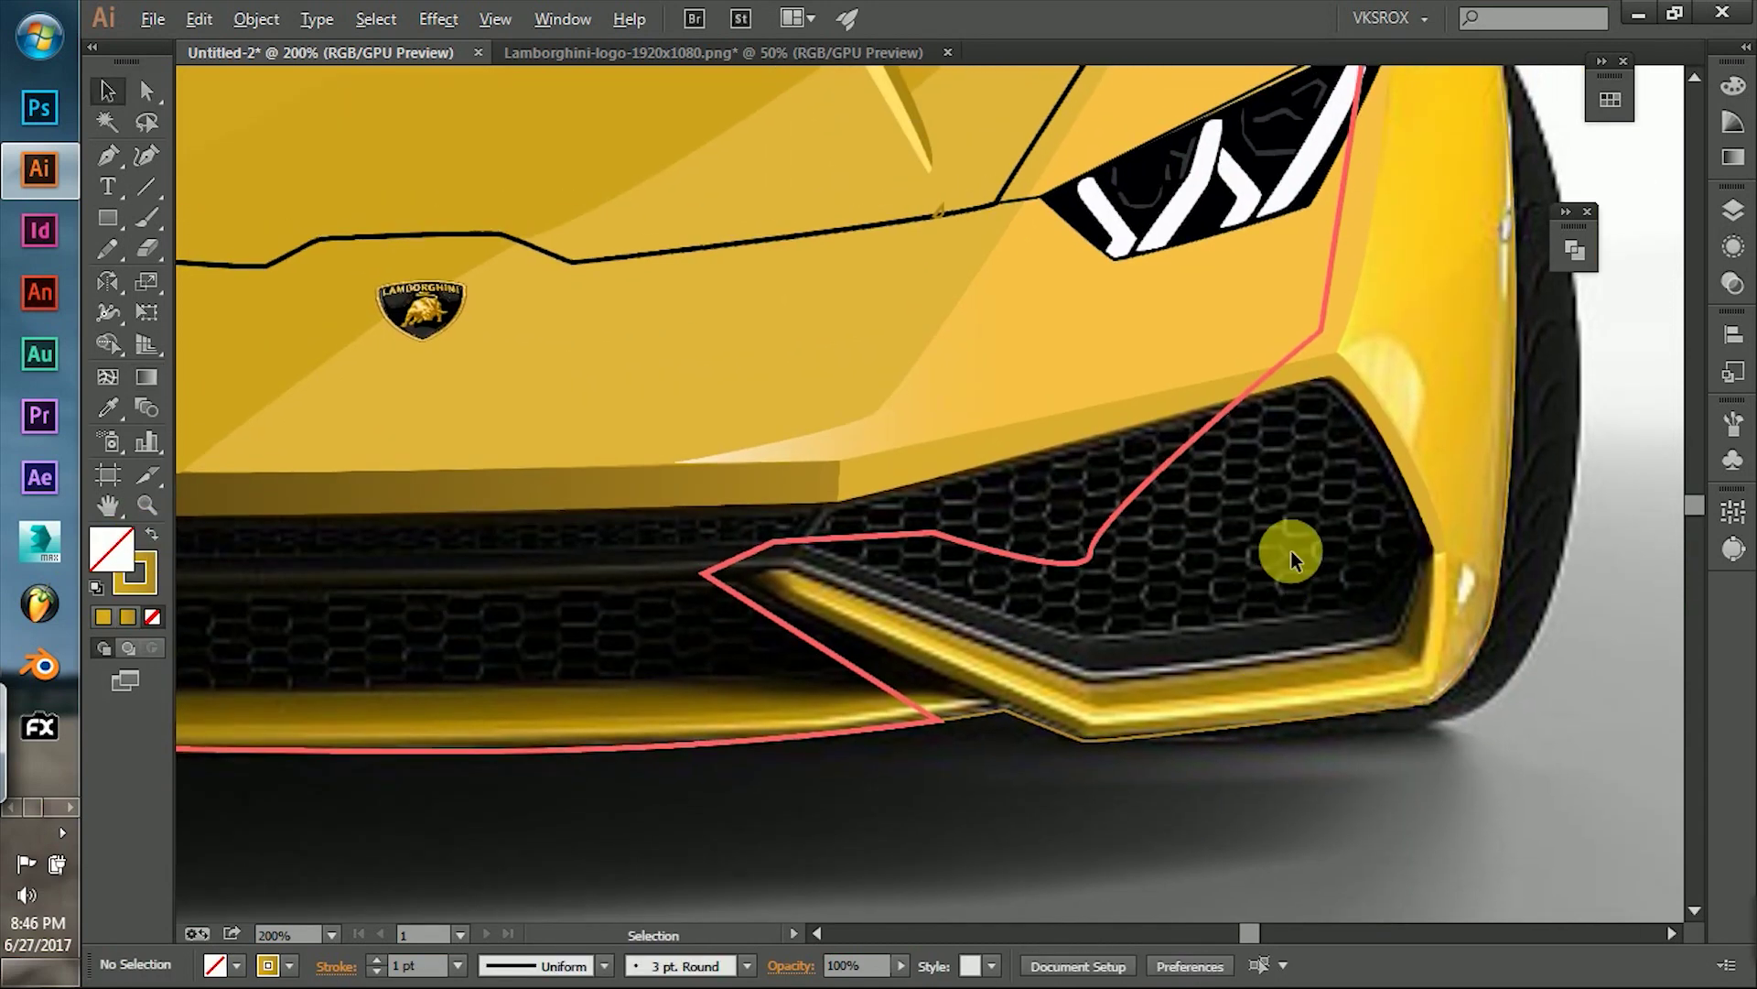
# Draw a closed 30%-opacity pale highlight above the right end of the grille.
pyautogui.hotkey('ctrl', '+')
pyautogui.press('p')
pyautogui.click(1197, 624)
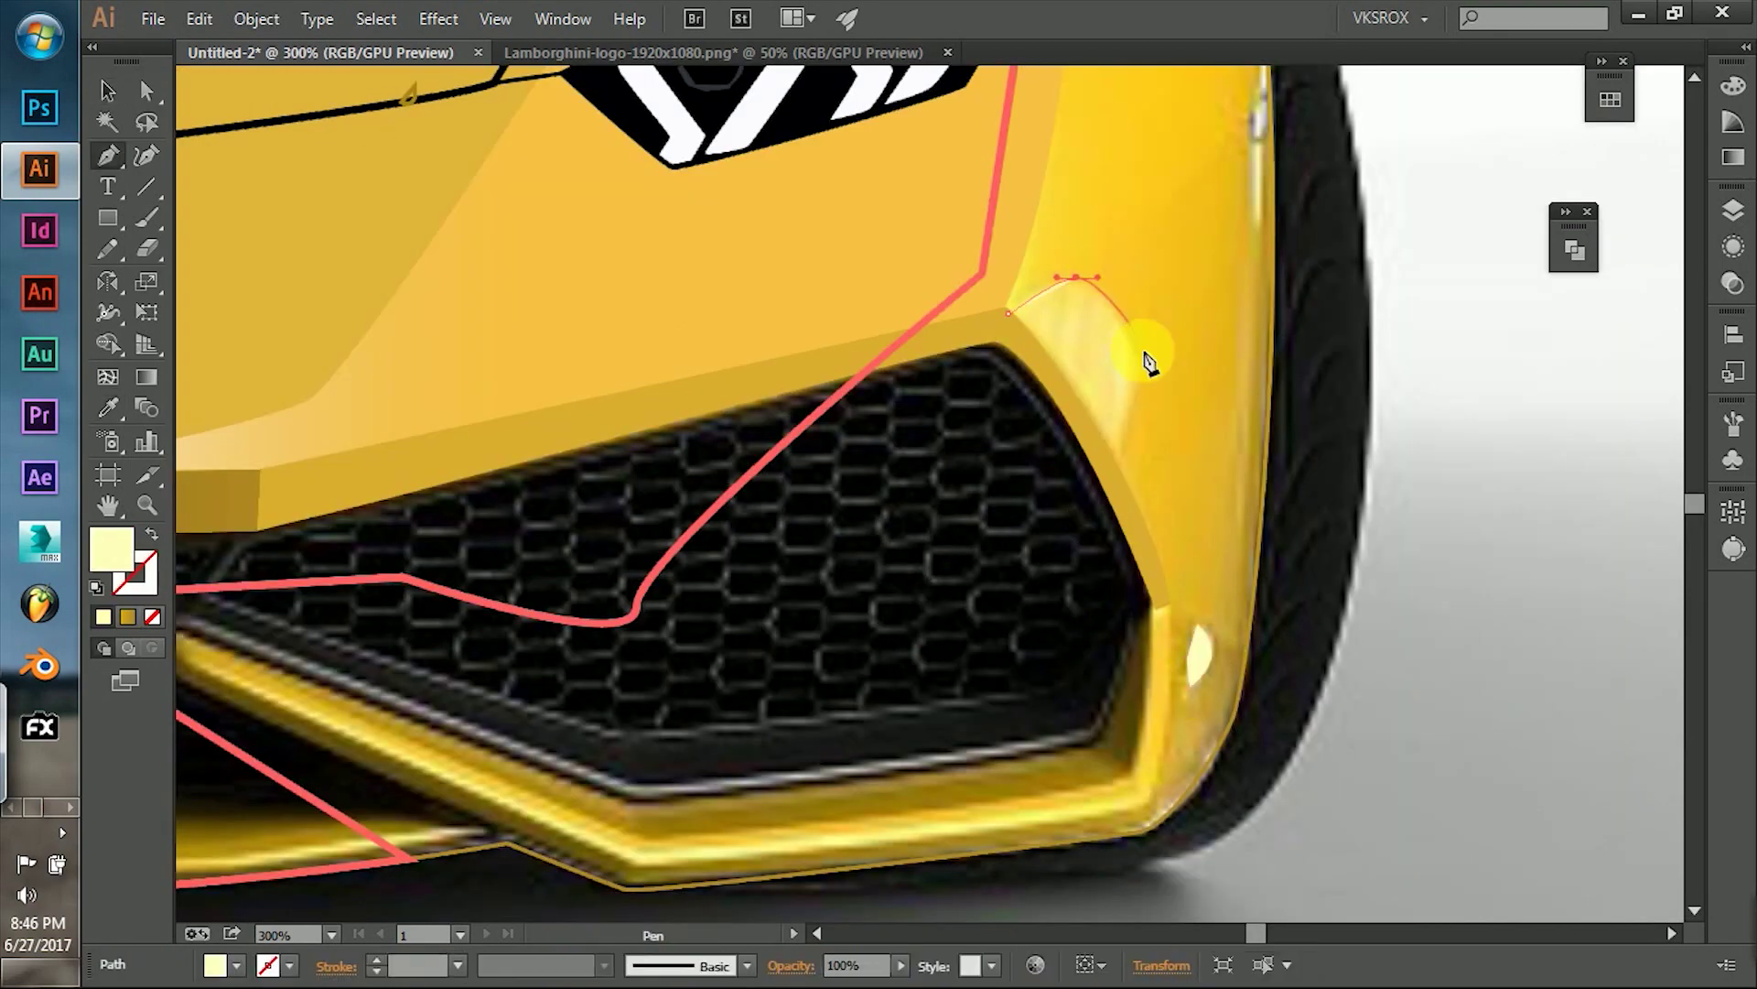
pyautogui.keyDown('ctrl'); pyautogui.click(1098, 283); pyautogui.keyUp('ctrl')
pyautogui.click(1575, 249)
pyautogui.press('v')
pyautogui.click(1453, 608)
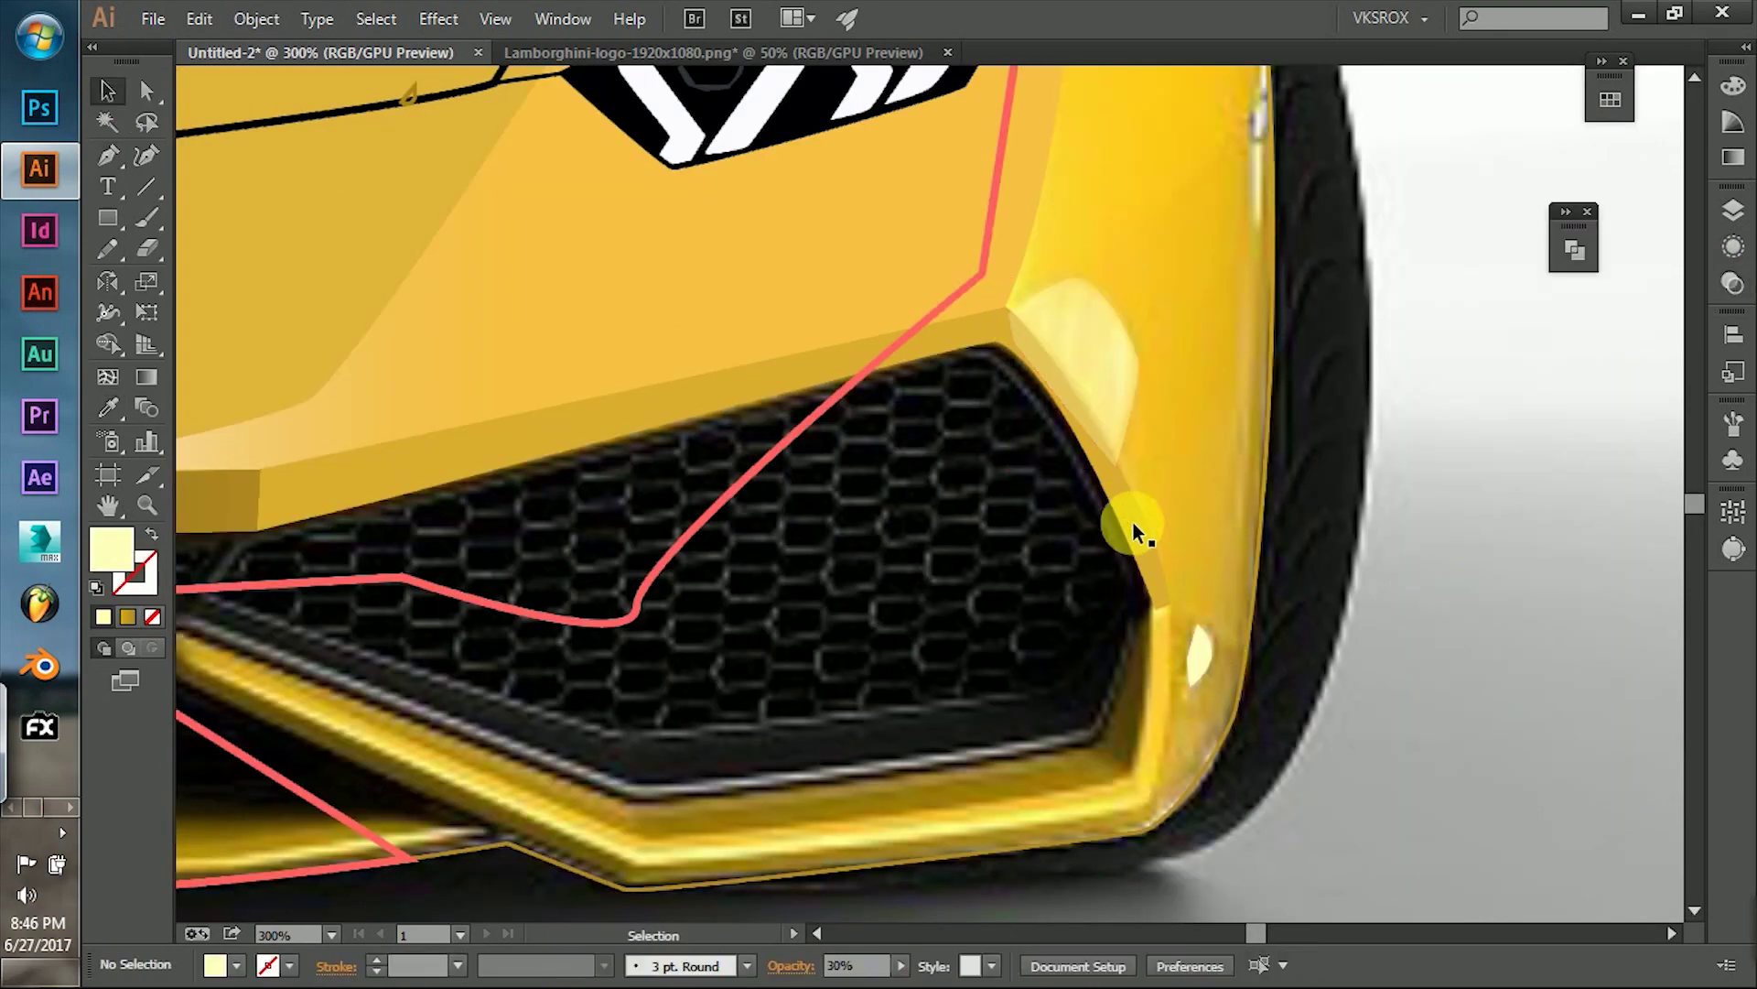
# Pan along the lower grille, zoom out, and switch to the Lamborghini-logo document.
pyautogui.moveTo(1121, 513); pyautogui.dragTo(1380, 665)
pyautogui.scroll(-3, 1298, 661)
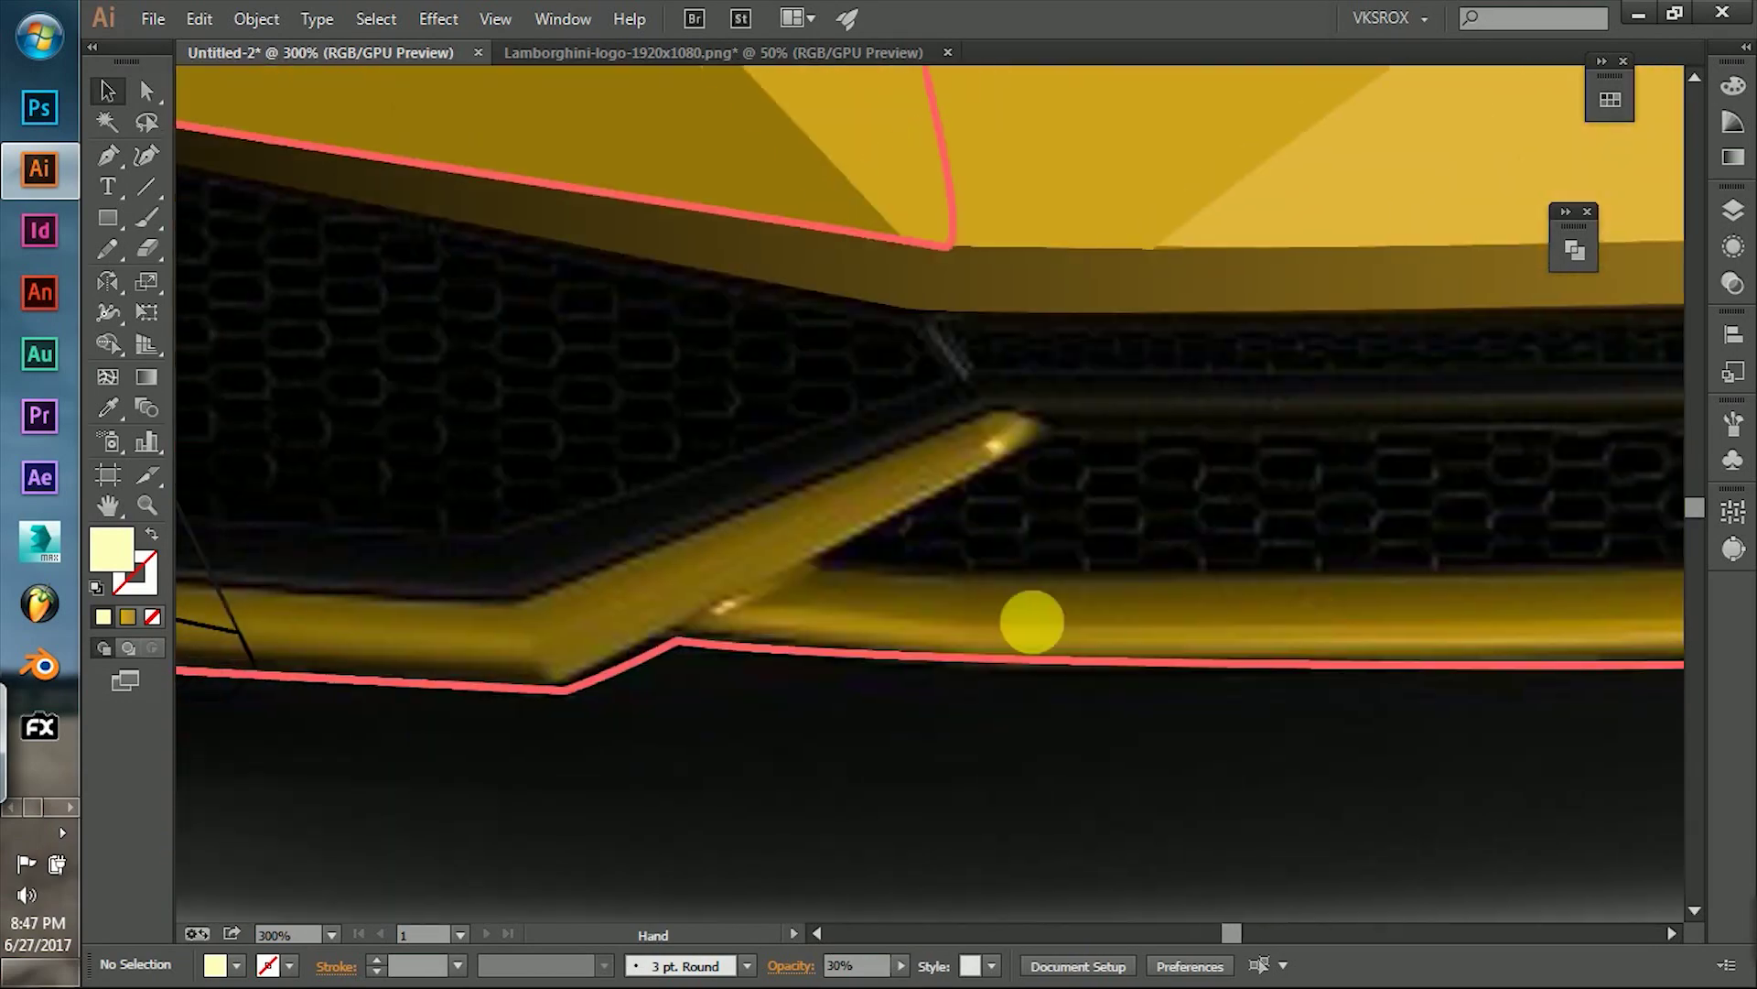
pyautogui.hotkey('ctrl', '-')
pyautogui.hotkey('ctrl', '-')
pyautogui.hotkey('ctrl', 'Tab')
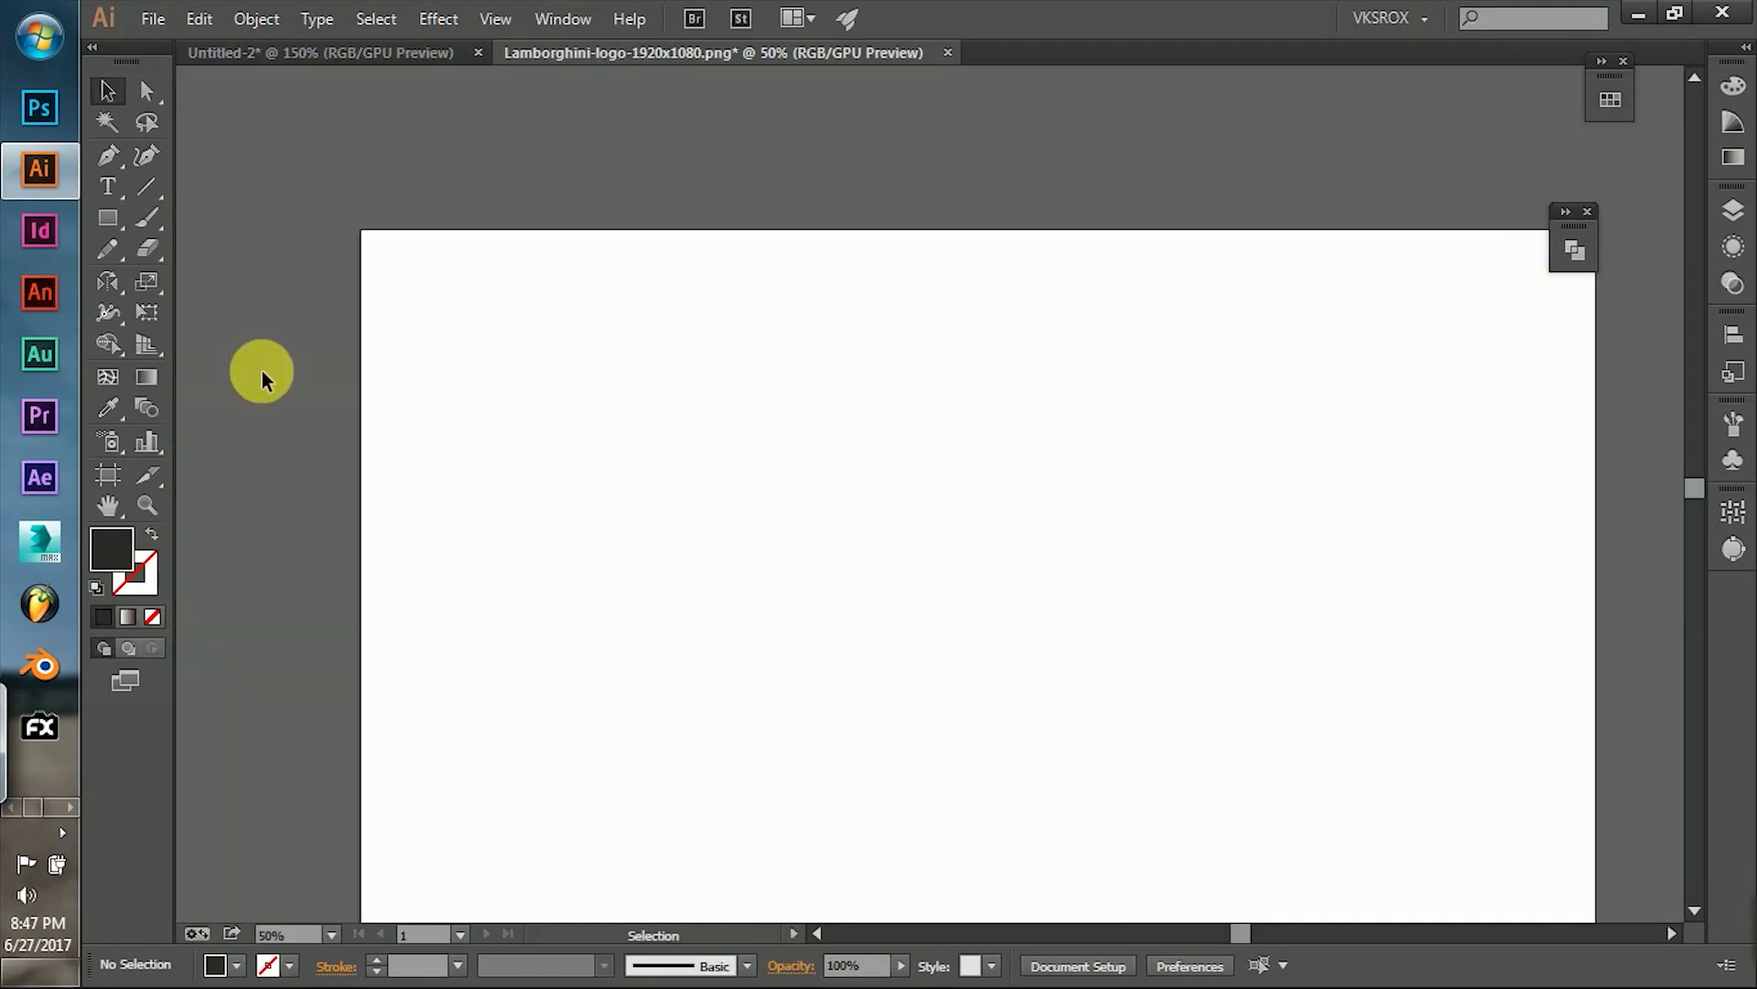
# Draw a small rounded rectangle with a 6 pt stroke and no fill.
pyautogui.moveTo(595, 463); pyautogui.dragTo(653, 494)
pyautogui.click(152, 616)
pyautogui.click(107, 89)
pyautogui.click(614, 504)
pyautogui.click(412, 52)
pyautogui.hotkey('ctrl', 'Tab')
pyautogui.click(622, 476)
pyautogui.hotkey('ctrl', 'Tab')
pyautogui.hotkey('ctrl', 'Tab')
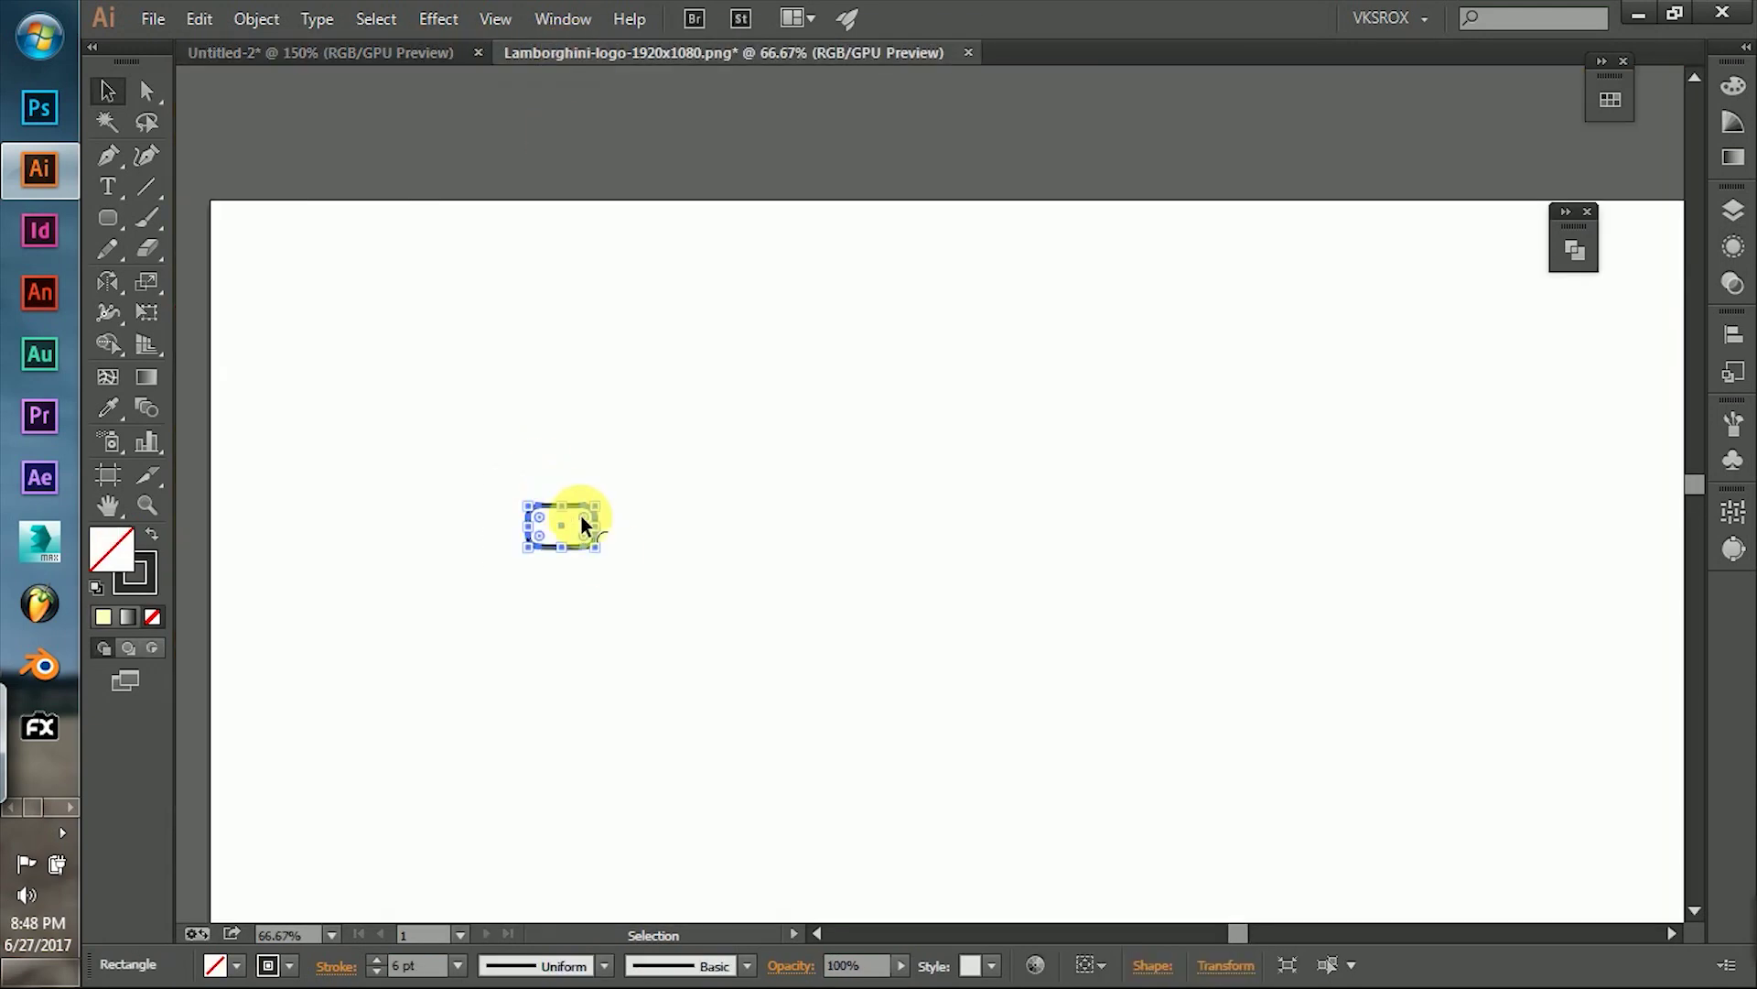
pyautogui.hotkey('ctrl', 'Tab')
pyautogui.hotkey('ctrl', 'Tab')
pyautogui.click(540, 478)
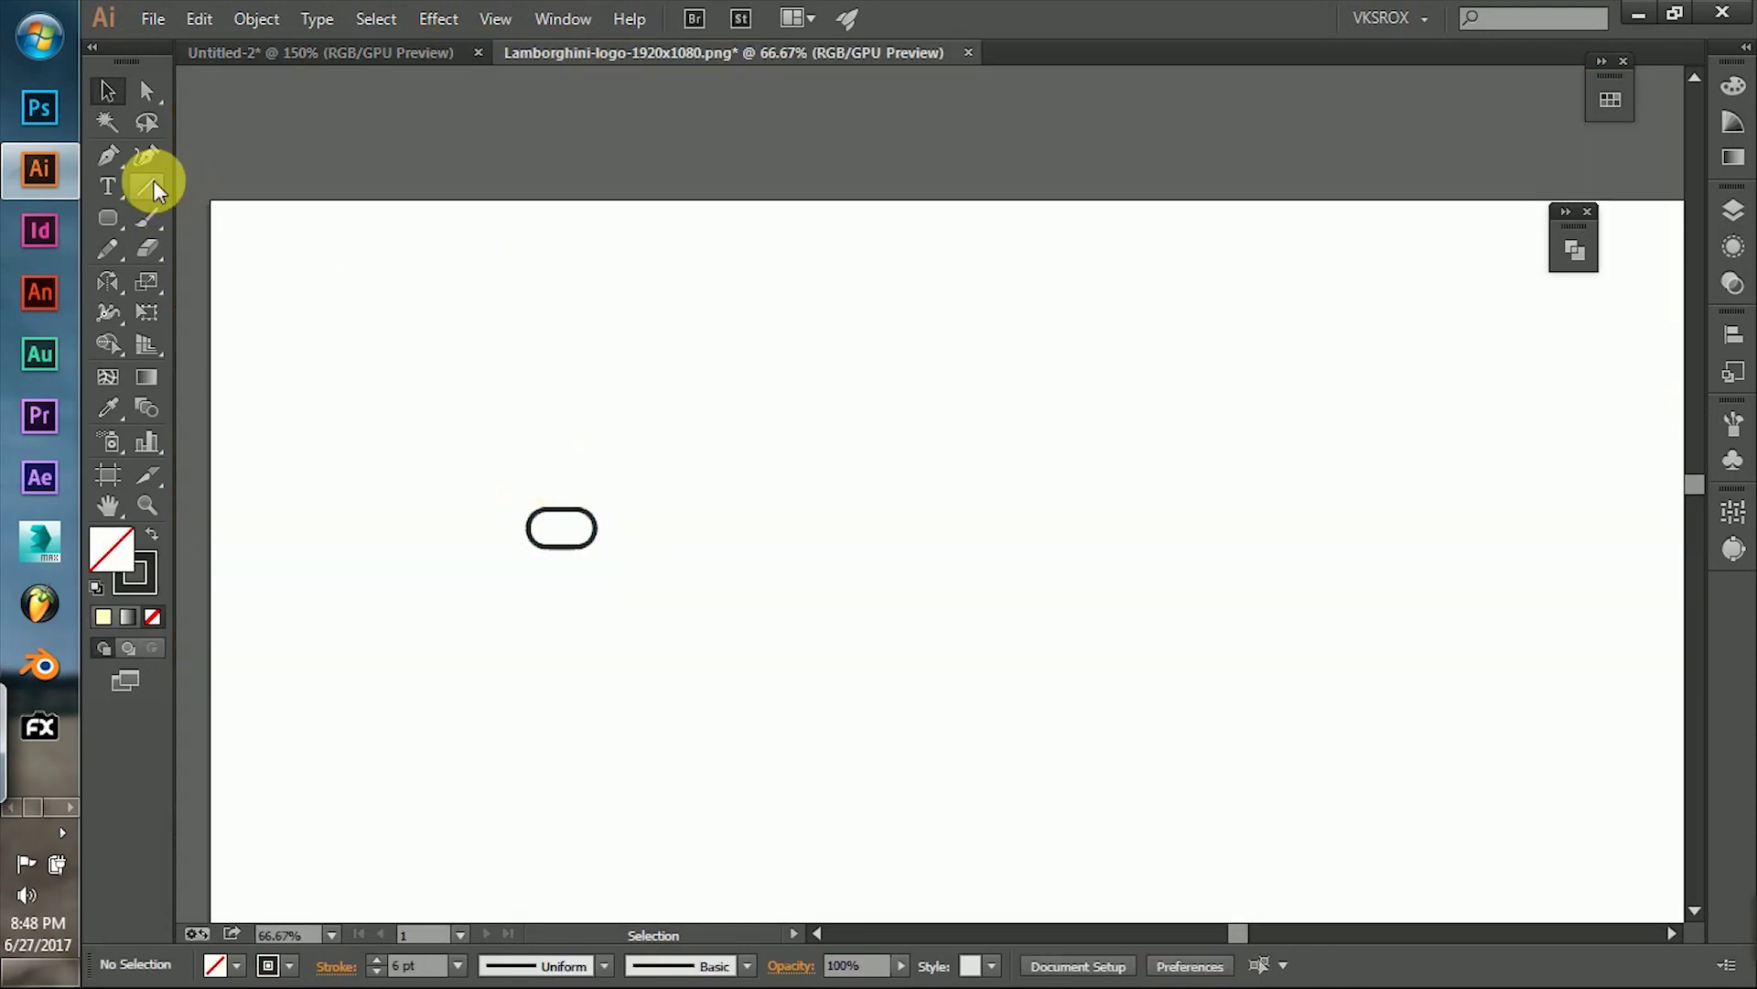
# Add a short connector line beside the rectangle and try merging the two.
pyautogui.click(110, 158)
pyautogui.click(620, 529)
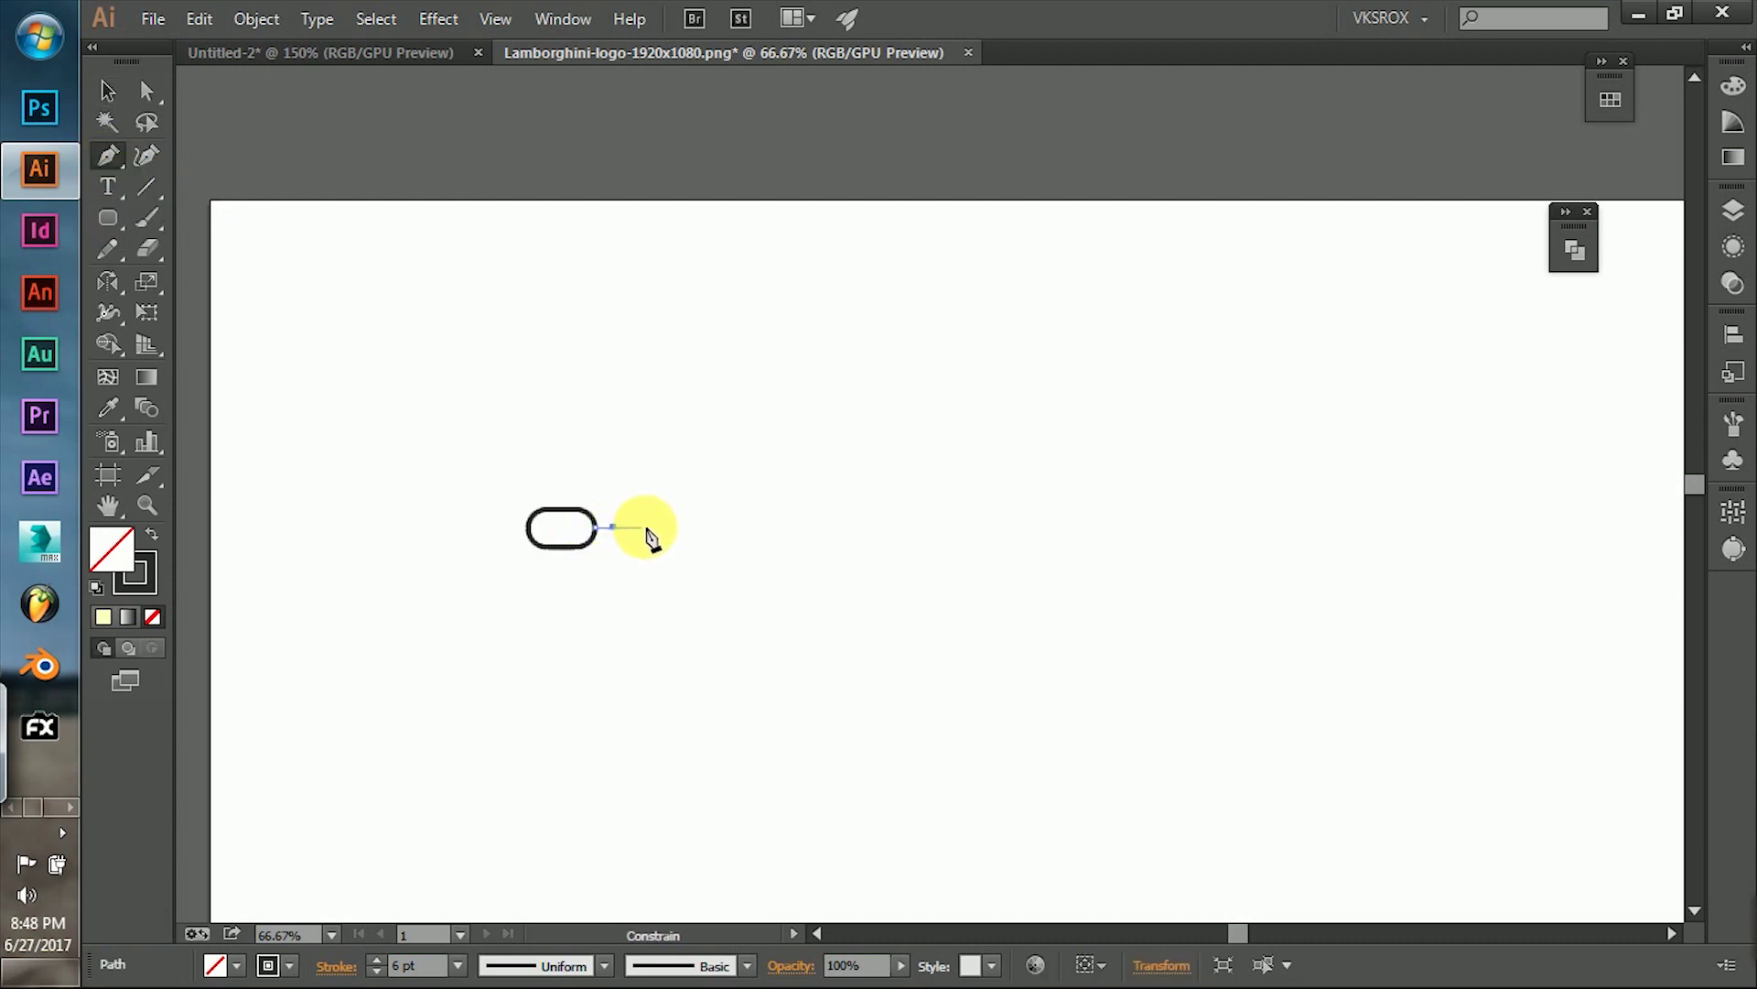
pyautogui.click(108, 89)
pyautogui.hotkey('ctrl', 'Tab')
pyautogui.click(510, 64)
pyautogui.click(1574, 249)
pyautogui.click(1323, 349)
pyautogui.click(1165, 541)
pyautogui.click(1370, 349)
pyautogui.press('Return')
# Expand the rectangle and line into filled shapes, then duplicate and mirror a copy beside them.
pyautogui.click(256, 19)
pyautogui.click(293, 220)
pyautogui.press('Return')
pyautogui.click(767, 523)
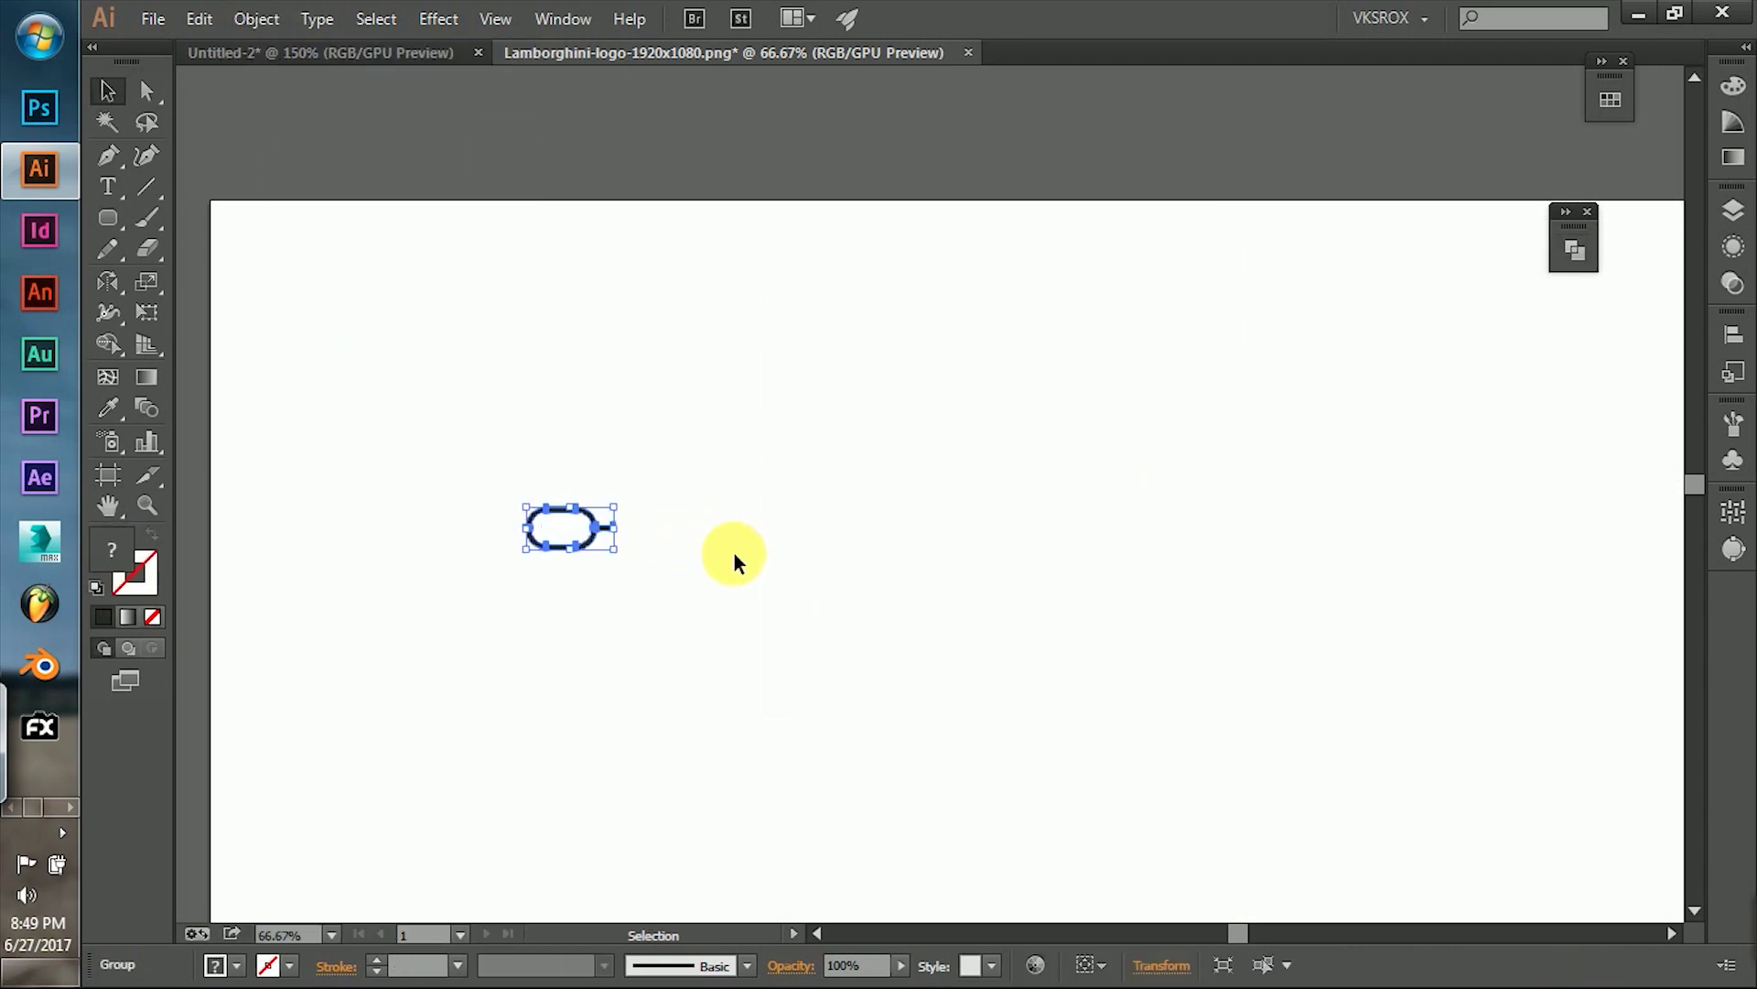
pyautogui.hotkey('ctrl', 'd')
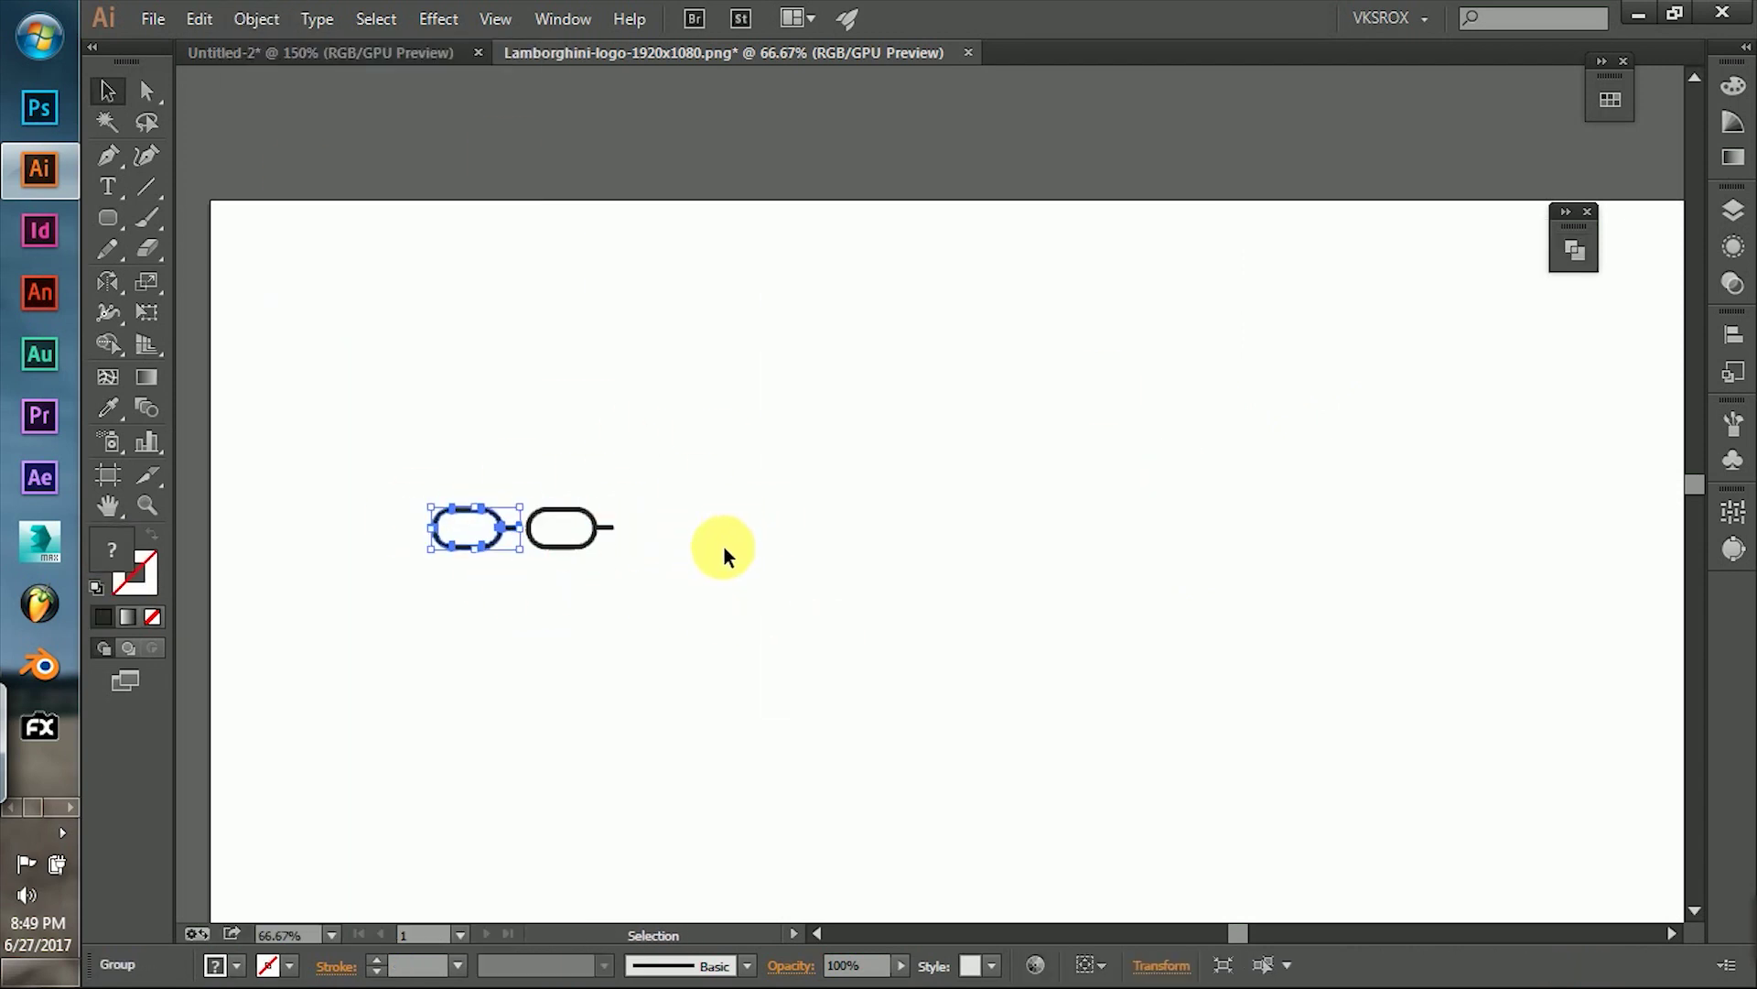
pyautogui.rightClick(445, 528)
pyautogui.click(860, 819)
# Confirm the mirrored link copy and try merging both links, undoing when Pathfinder fails.
pyautogui.click(1459, 600)
pyautogui.keyDown('shift'); pyautogui.click(529, 528); pyautogui.keyUp('shift')
pyautogui.click(1733, 284)
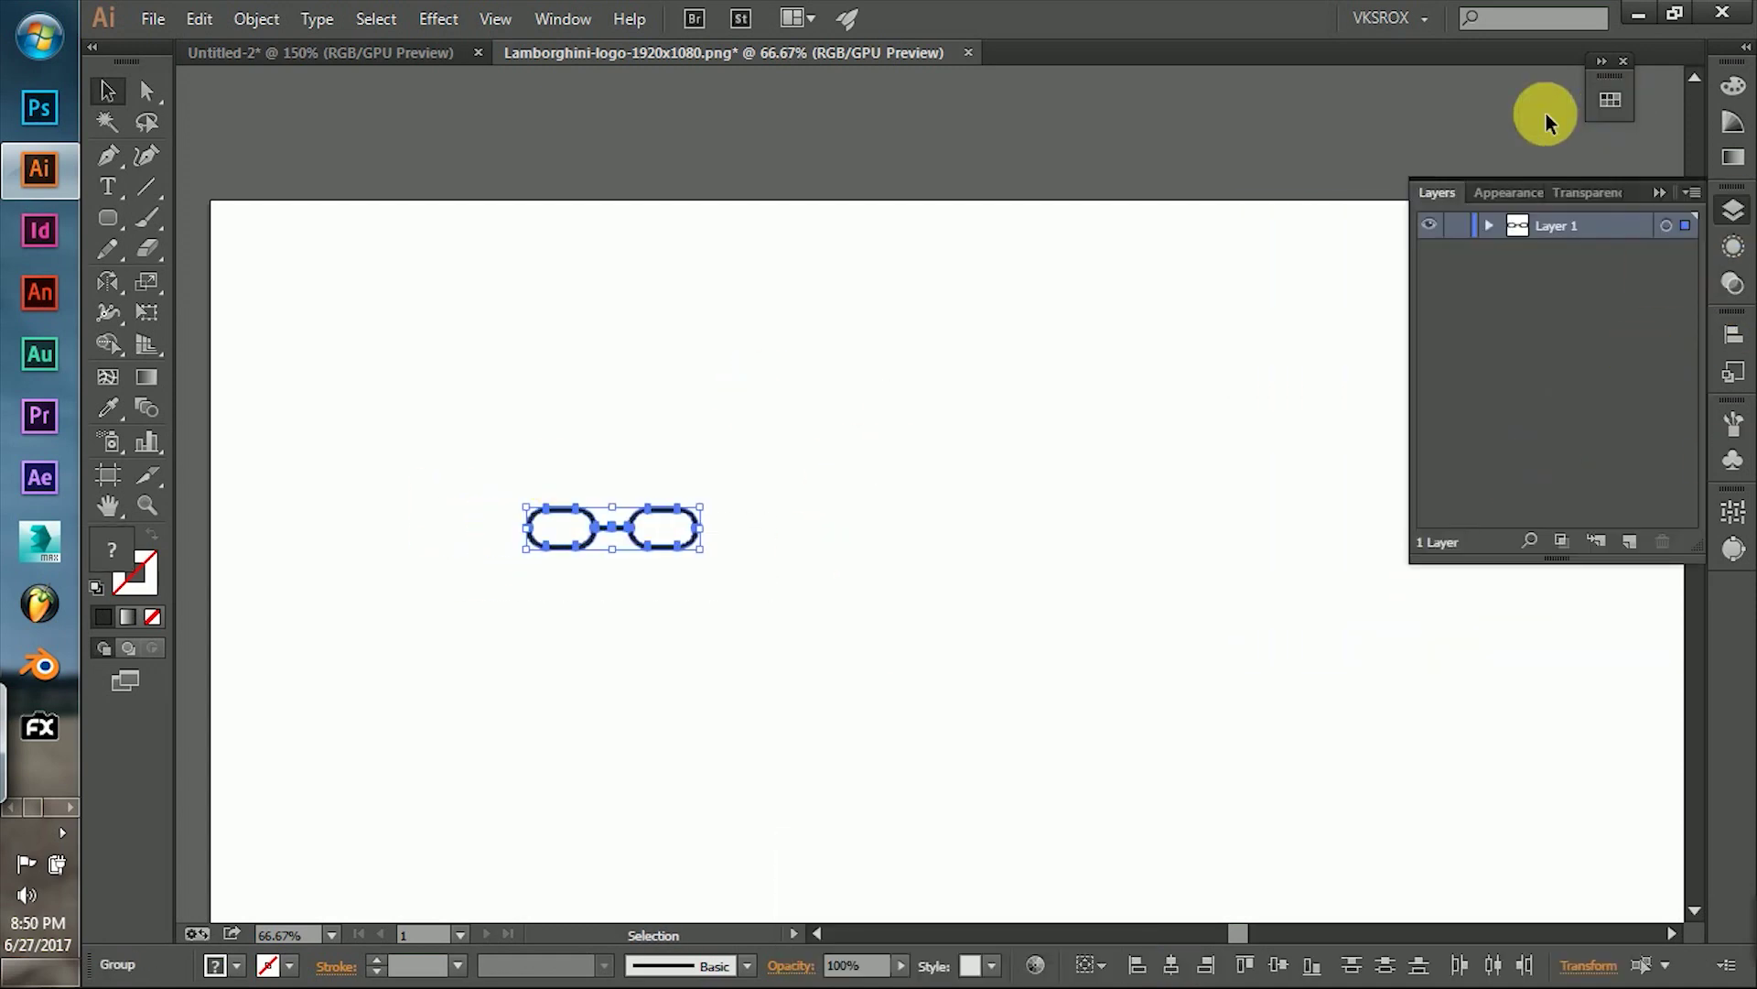
pyautogui.click(1264, 286)
pyautogui.click(1146, 537)
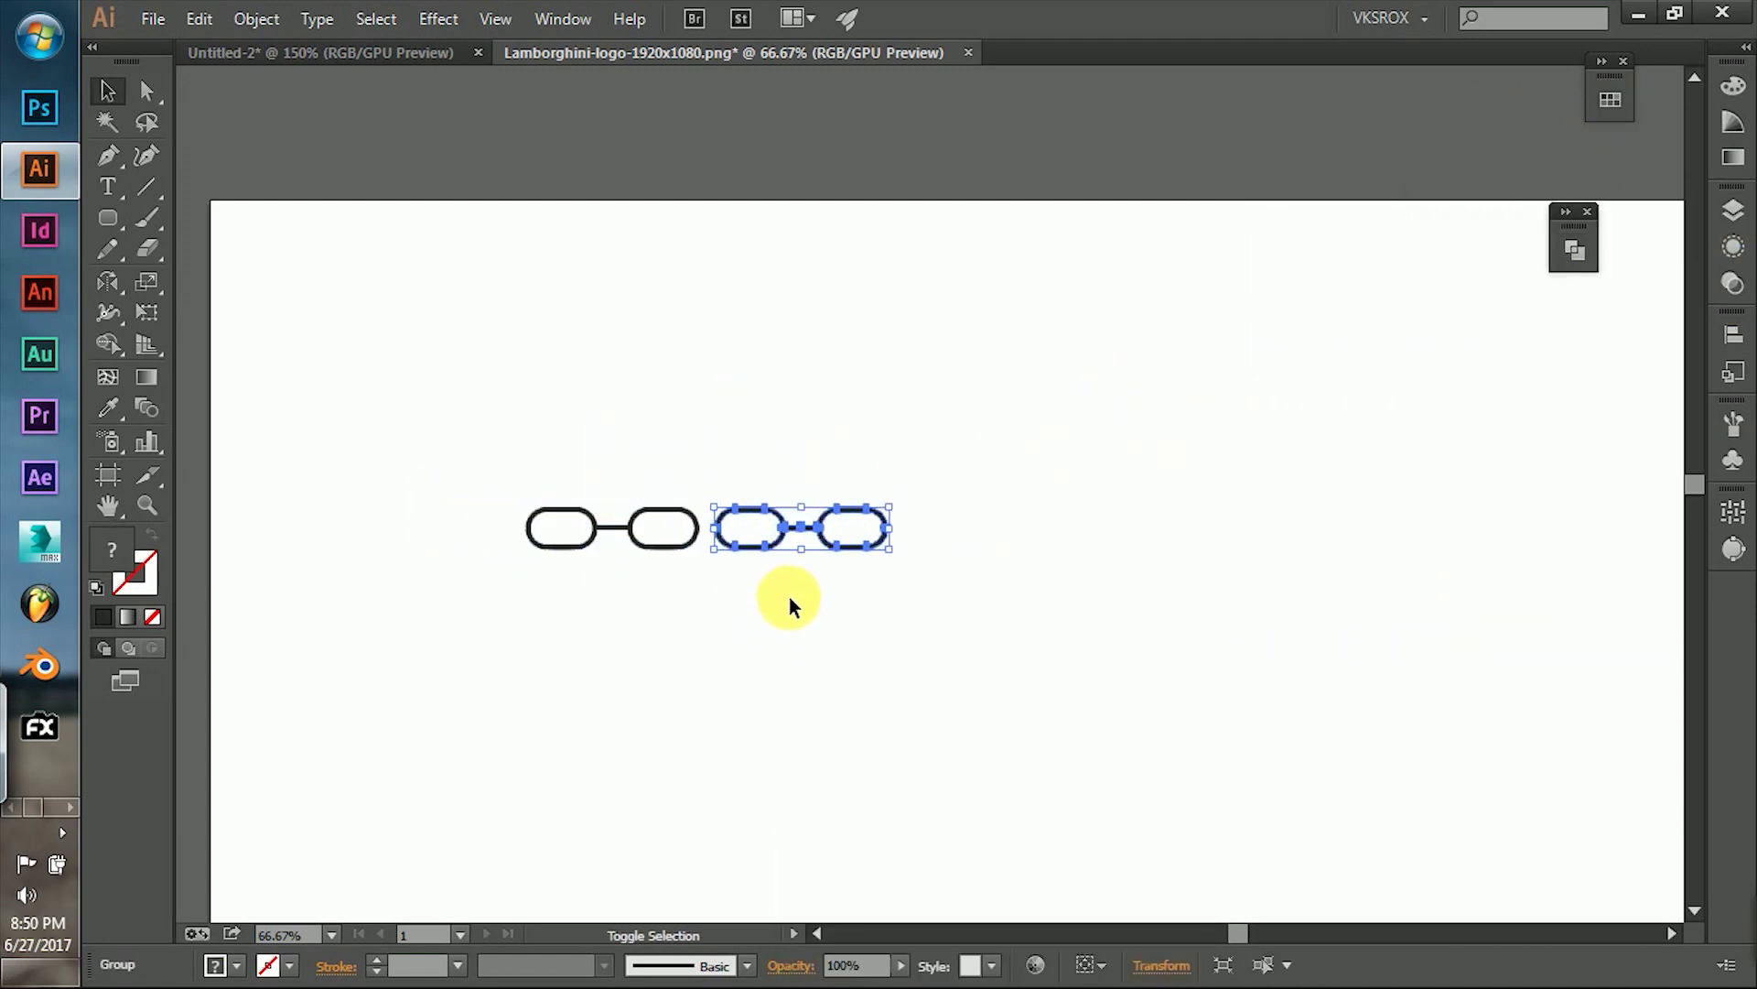
pyautogui.hotkey('ctrl', 'z')
pyautogui.hotkey('ctrl', 'z')
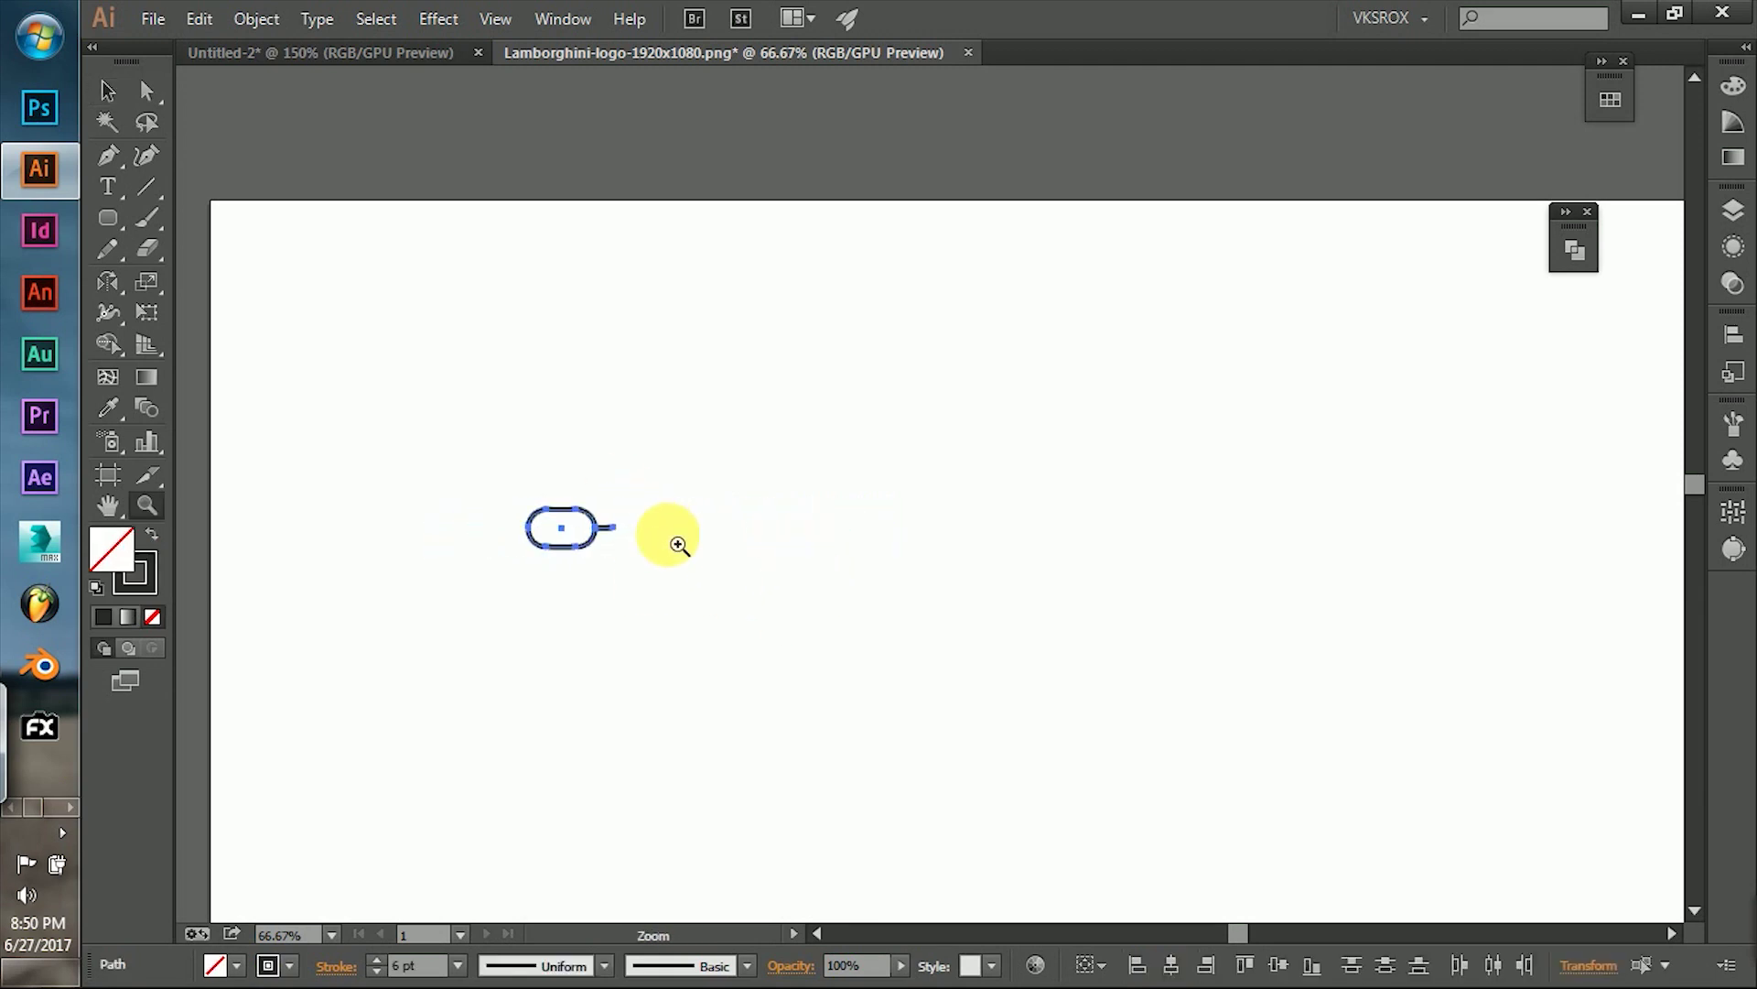
pyautogui.hotkey('ctrl', '1')
# Expand the remaining rounded link into a group.
pyautogui.click(831, 391)
pyautogui.press('v')
pyautogui.click(869, 481)
pyautogui.click(257, 19)
pyautogui.click(353, 302)
pyautogui.click(837, 644)
# Duplicate the link repeatedly with Ctrl+D into a 12-link chain.
pyautogui.hotkey('ctrl', 'd')
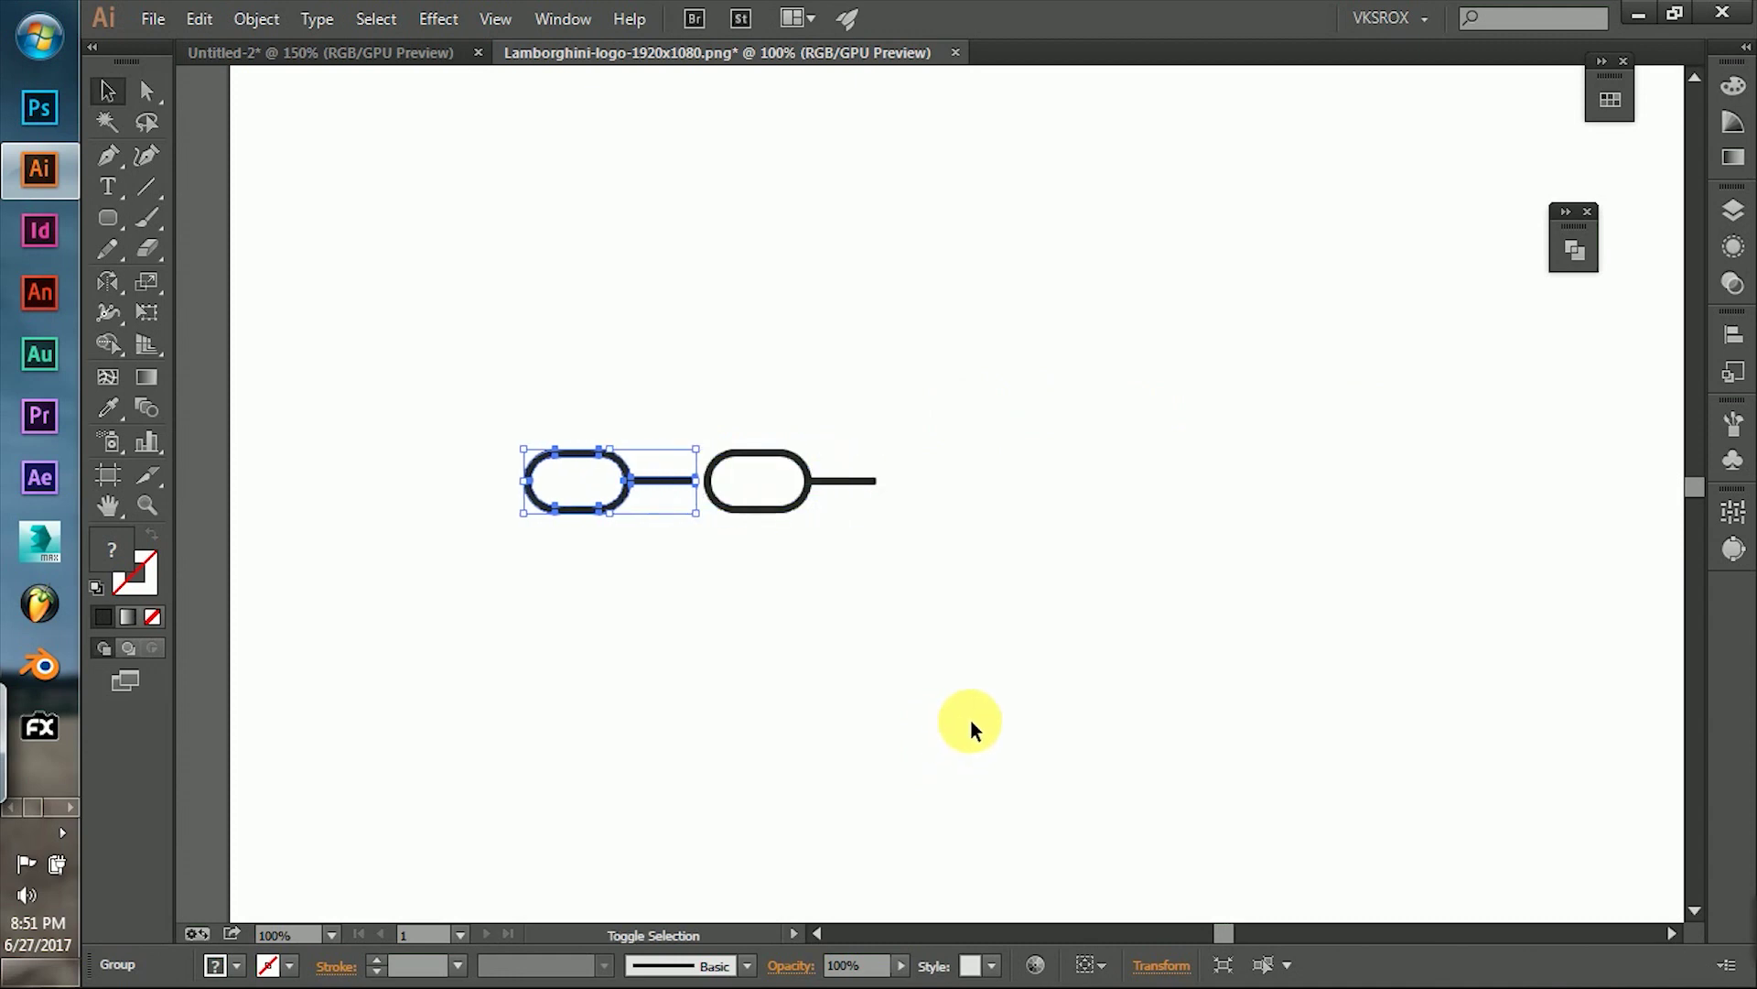
pyautogui.click(964, 718)
pyautogui.hotkey('ctrl', '-')
pyautogui.hotkey('ctrl', 'a')
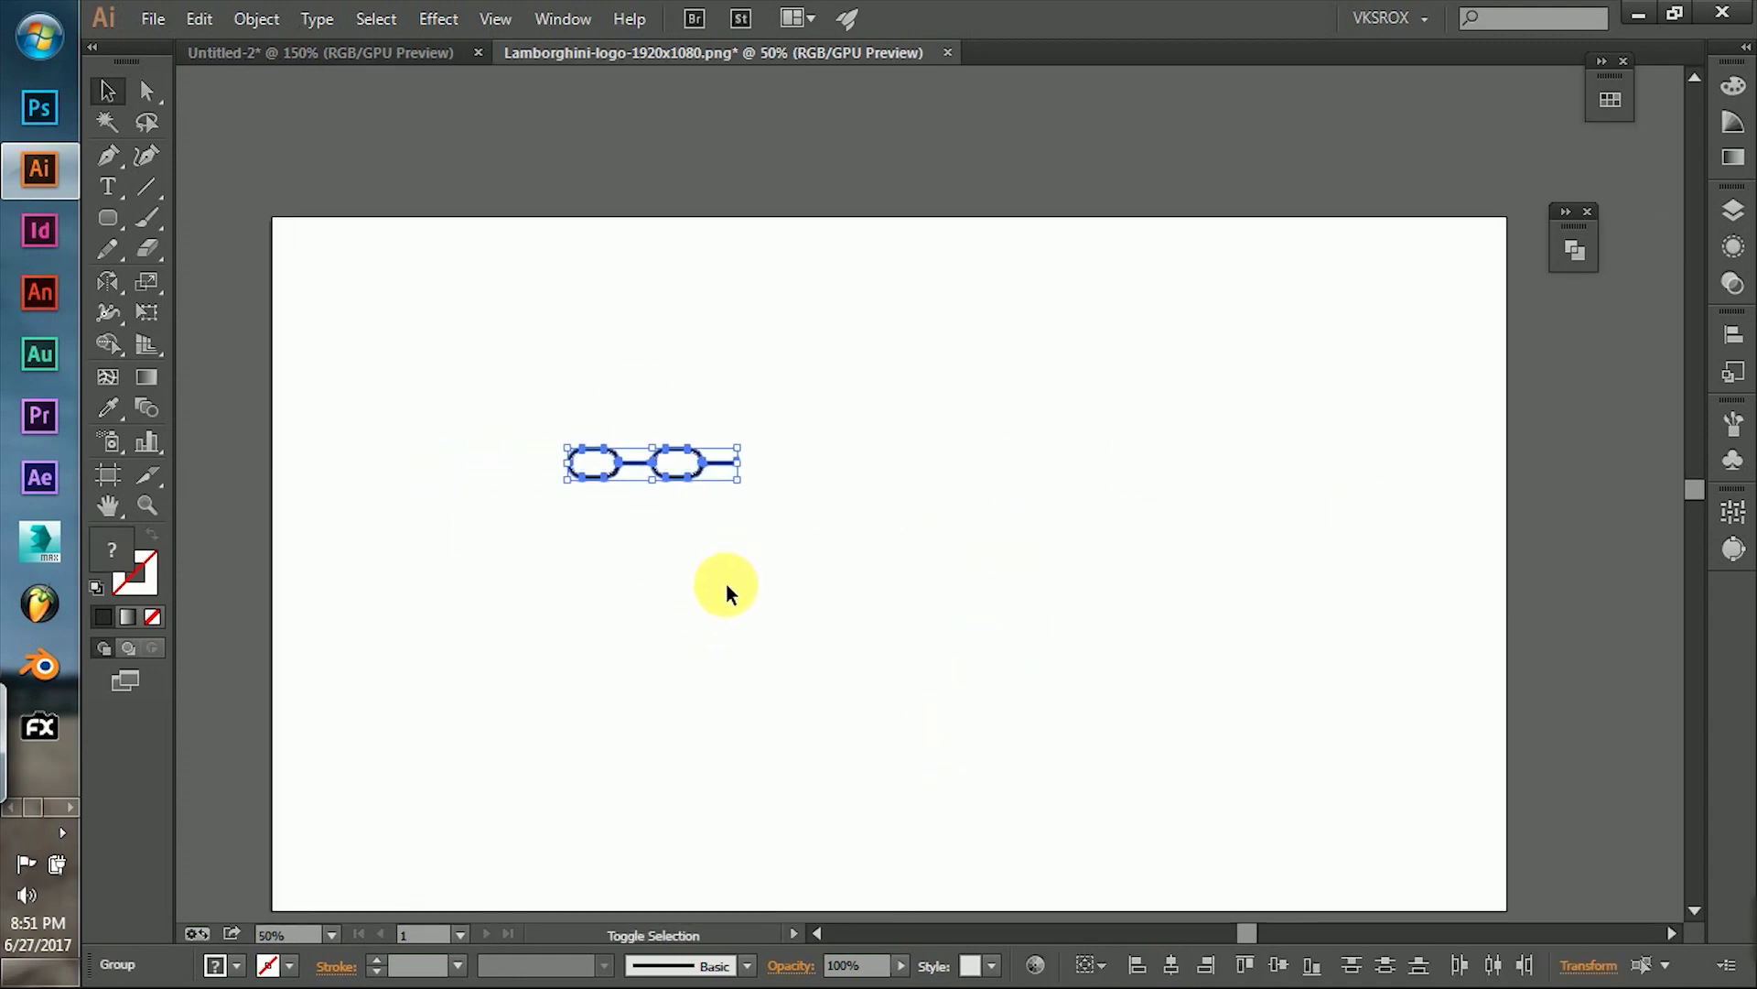
pyautogui.hotkey('ctrl', 'd')
pyautogui.hotkey('ctrl', 'a')
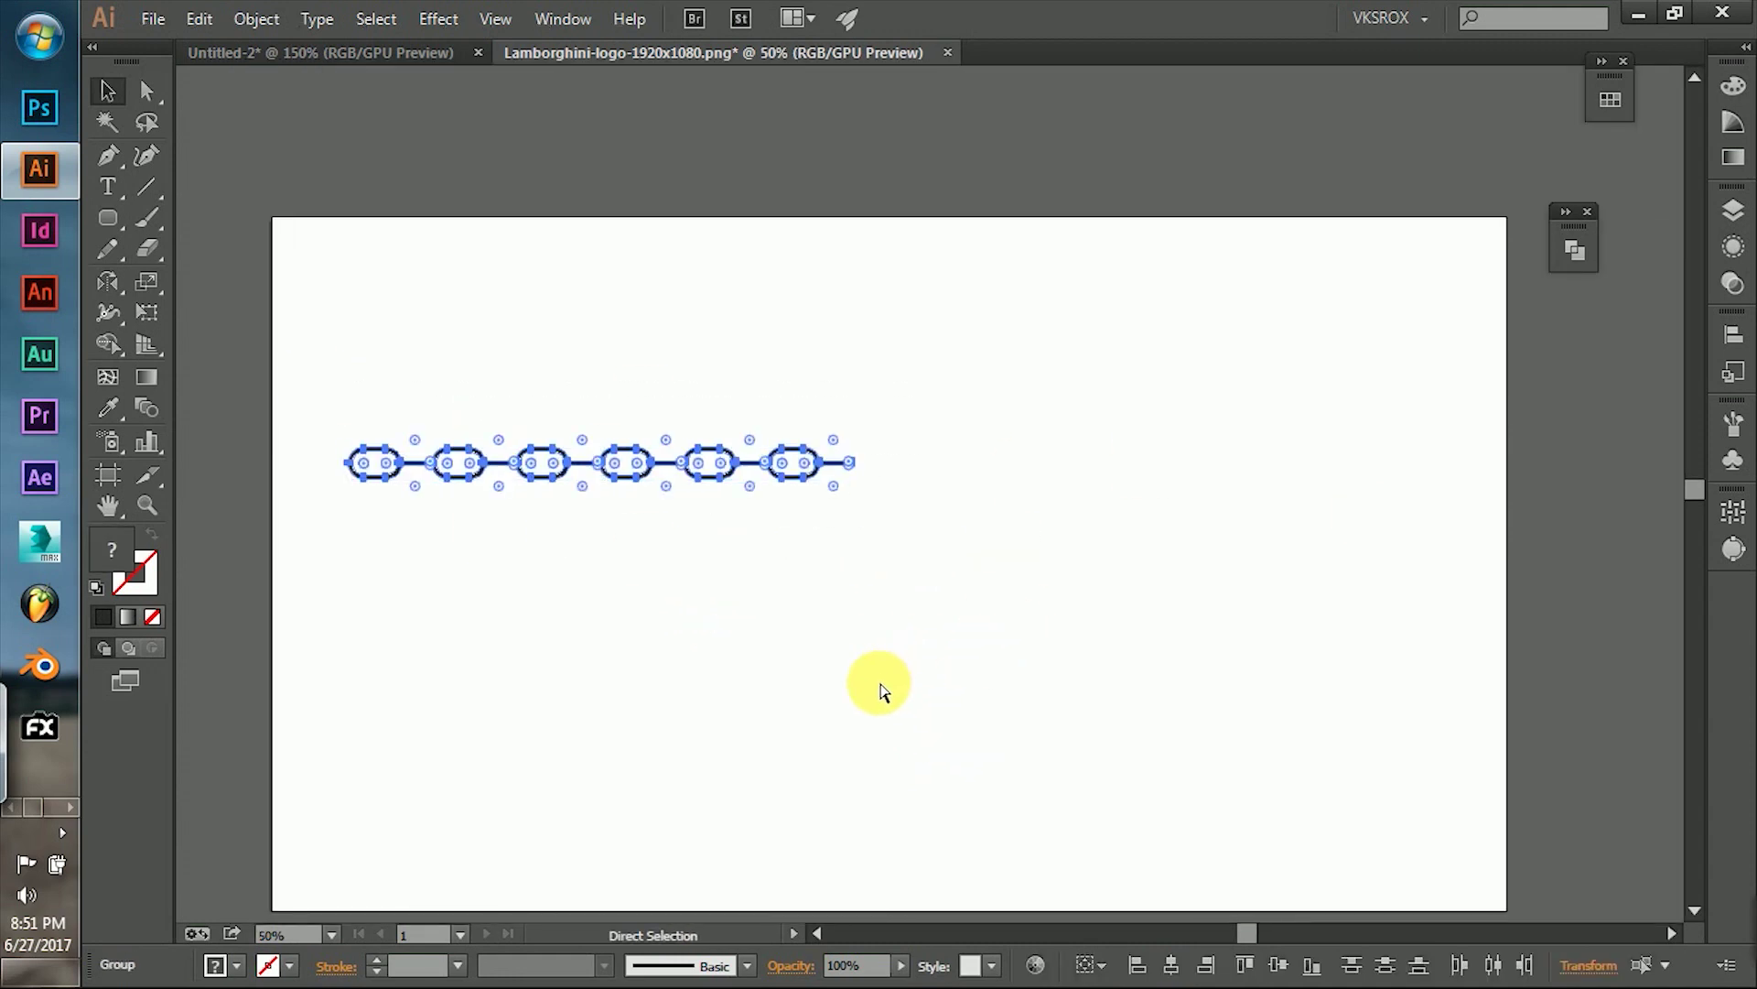
pyautogui.hotkey('ctrl', 'd')
pyautogui.press('a')
pyautogui.moveTo(1429, 515); pyautogui.dragTo(329, 389)
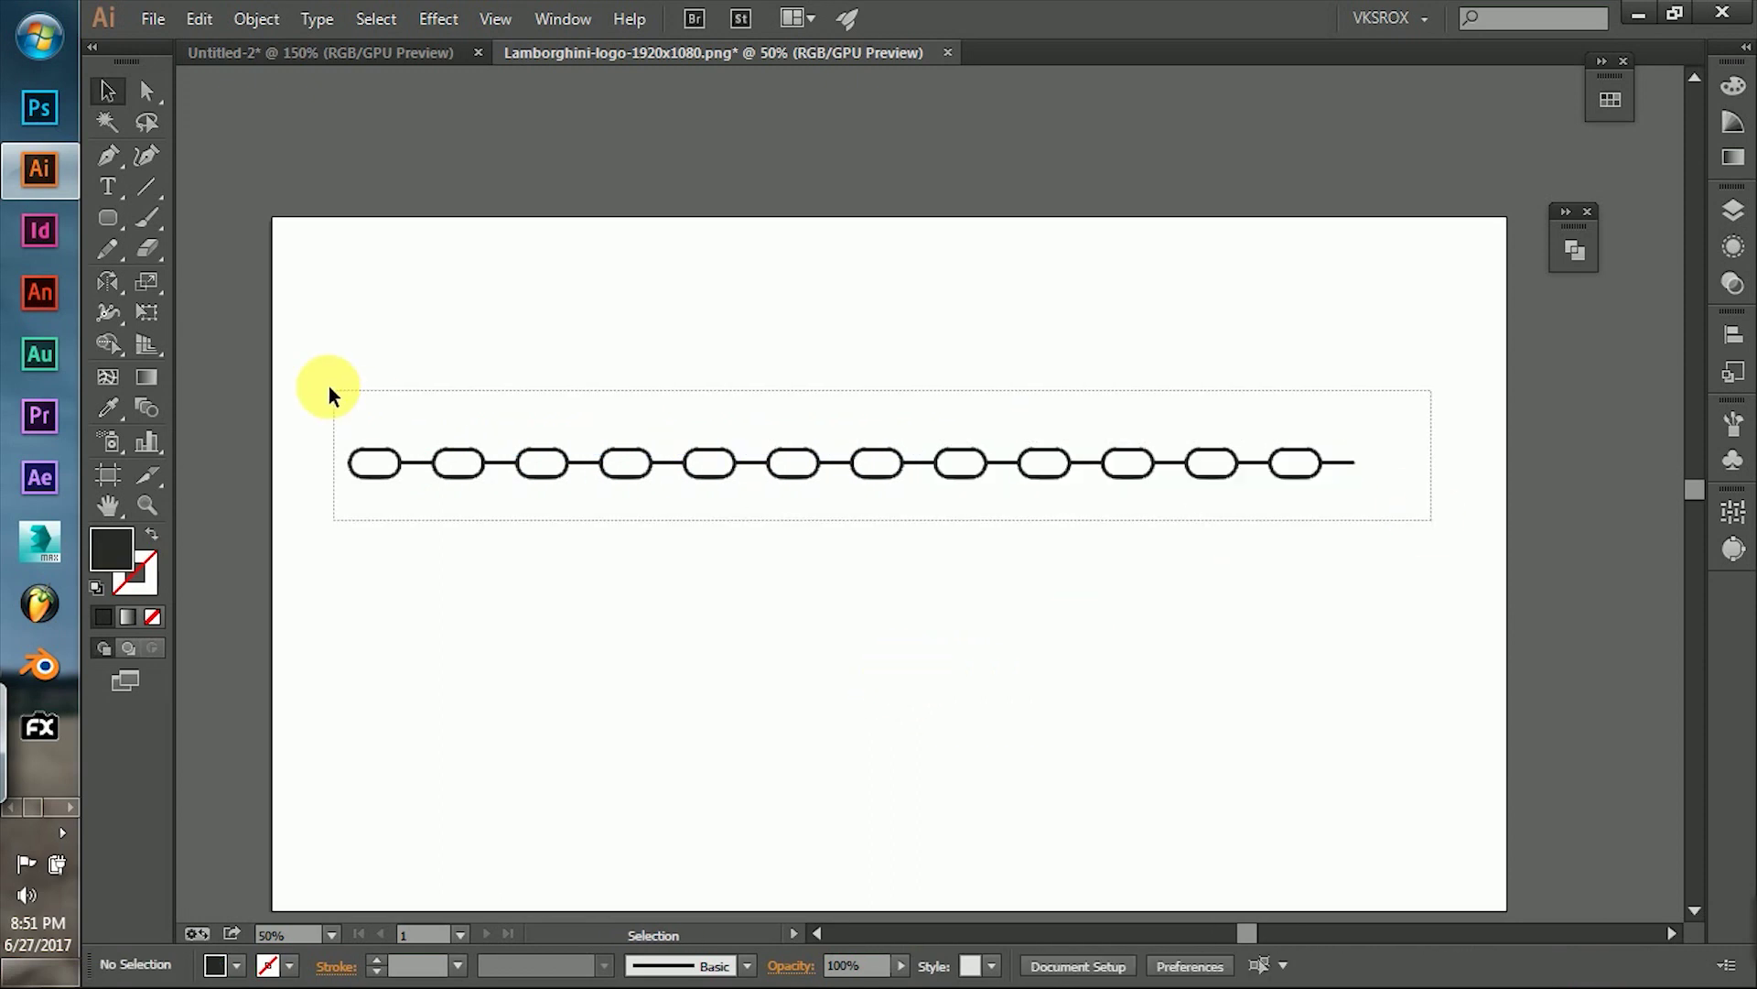
pyautogui.press('v')
pyautogui.click(932, 738)
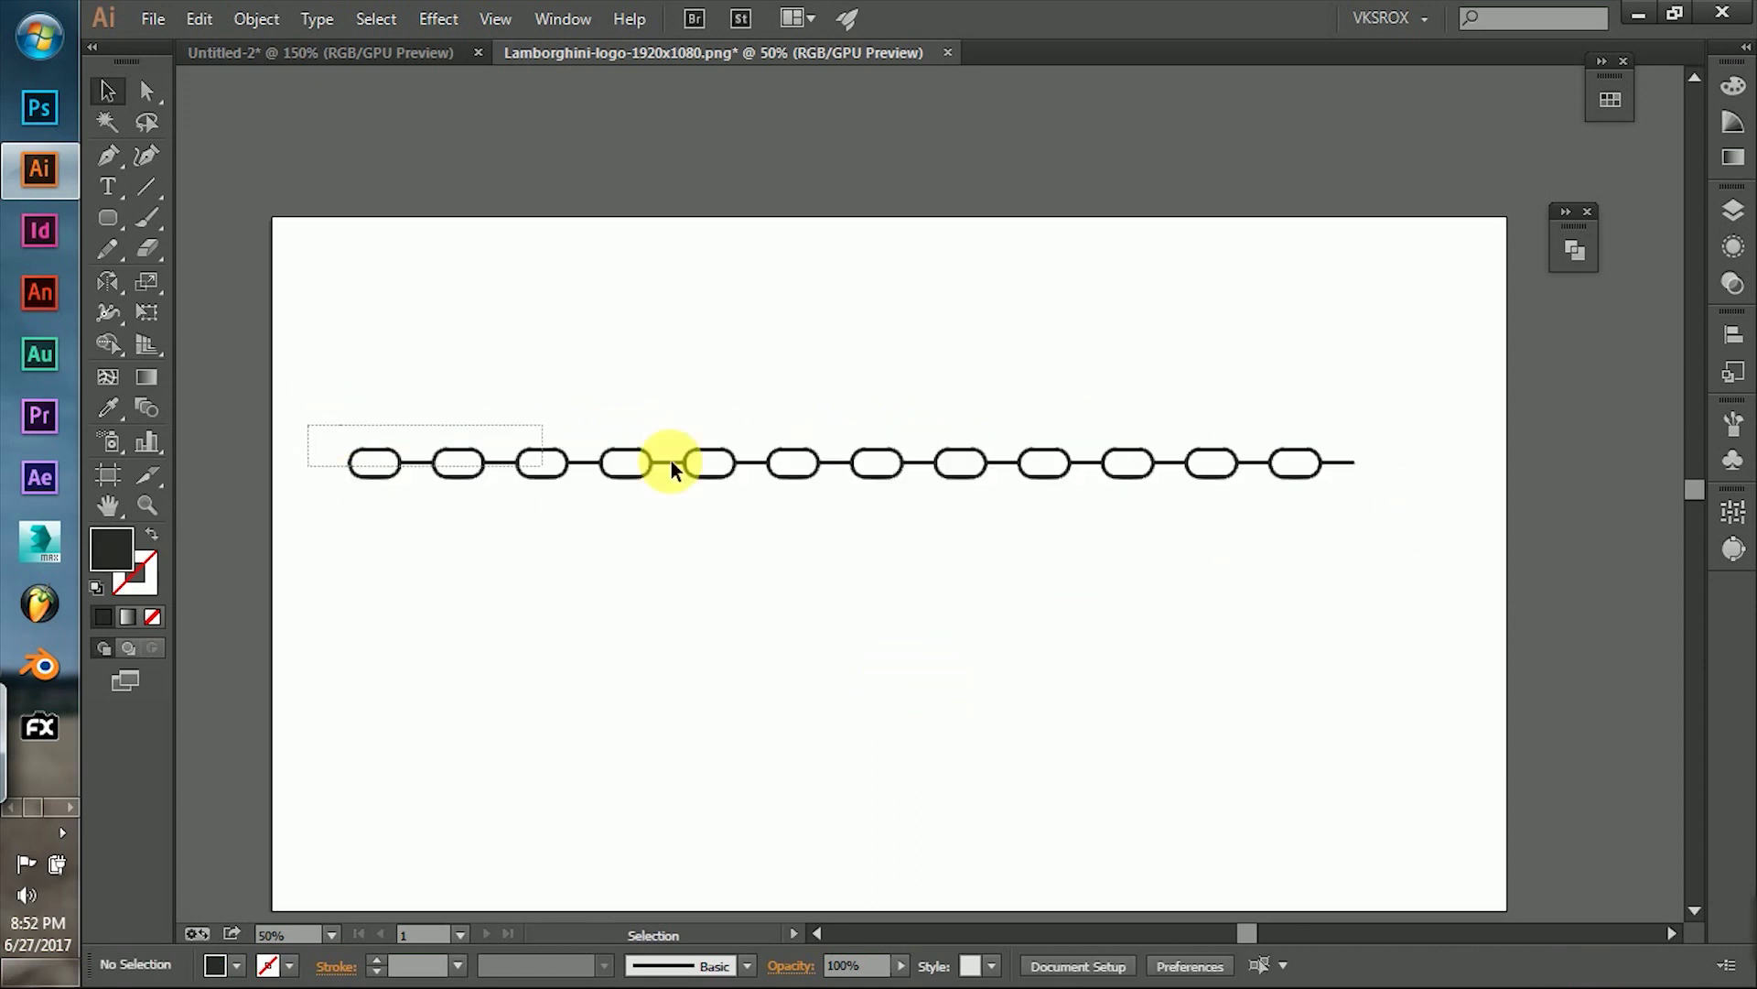
# Duplicate the chain downward into 11 staggered rows and group the whole mesh.
pyautogui.hotkey('ctrl', 'a')
pyautogui.hotkey('ctrl', 'd')
pyautogui.hotkey('ctrl', 'shift', 'a')
pyautogui.click(1046, 515)
pyautogui.hotkey('ctrl', 'd')
pyautogui.hotkey('ctrl', 'shift', 'a')
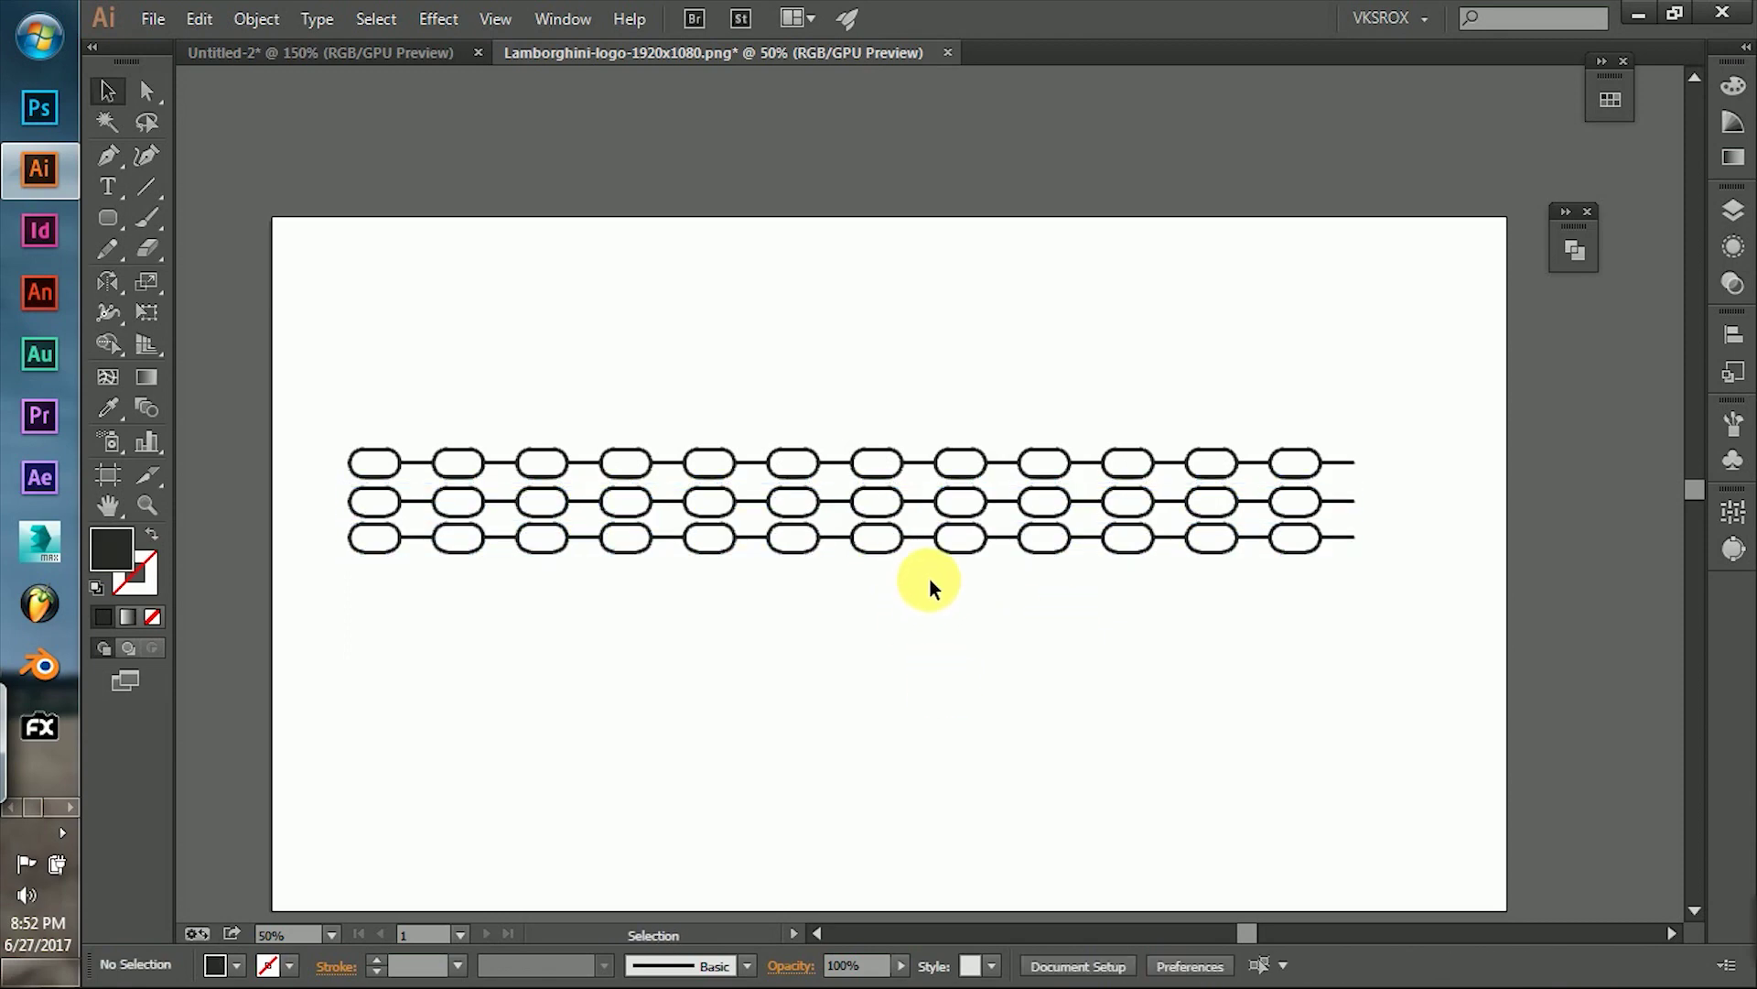
pyautogui.click(882, 549)
pyautogui.hotkey('ctrl', 'd')
pyautogui.hotkey('ctrl', 'd')
pyautogui.hotkey('ctrl', 'd')
pyautogui.hotkey('ctrl', 'd')
pyautogui.hotkey('ctrl', 'd')
pyautogui.hotkey('ctrl', 'd')
pyautogui.hotkey('ctrl', 'd')
pyautogui.hotkey('ctrl', 'a')
pyautogui.hotkey('ctrl', 'g')
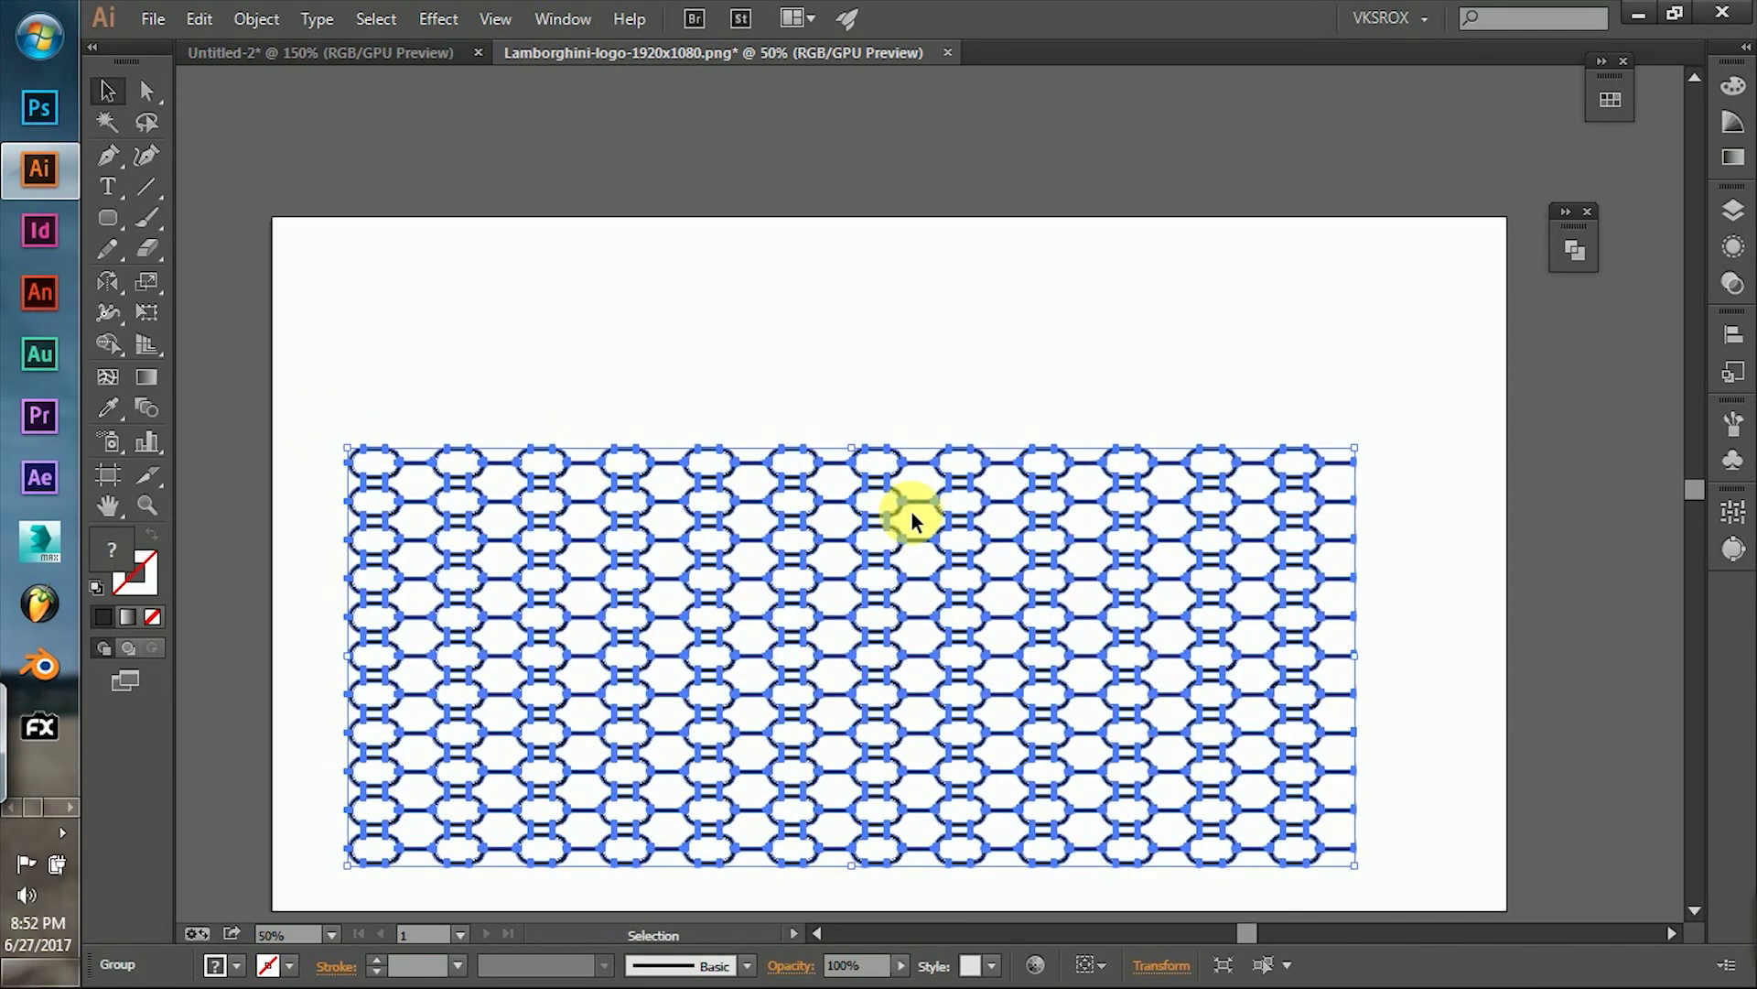
# Scale the honeycomb mesh group down and copy it.
pyautogui.press('e')
pyautogui.moveTo(912, 520); pyautogui.dragTo(651, 333)
pyautogui.hotkey('ctrl', 'shift', 'a')
pyautogui.moveTo(557, 400); pyautogui.dragTo(1050, 615)
pyautogui.click(257, 18)
pyautogui.click(294, 126)
pyautogui.hotkey('shift', 'ctrl', 'F9')
# Paste the mesh into the car drawing, shrink it, and fill it black.
pyautogui.click(1404, 349)
pyautogui.hotkey('ctrl', 'v')
pyautogui.moveTo(1084, 663); pyautogui.dragTo(490, 333)
pyautogui.doubleClick(111, 549)
pyautogui.press('Return')
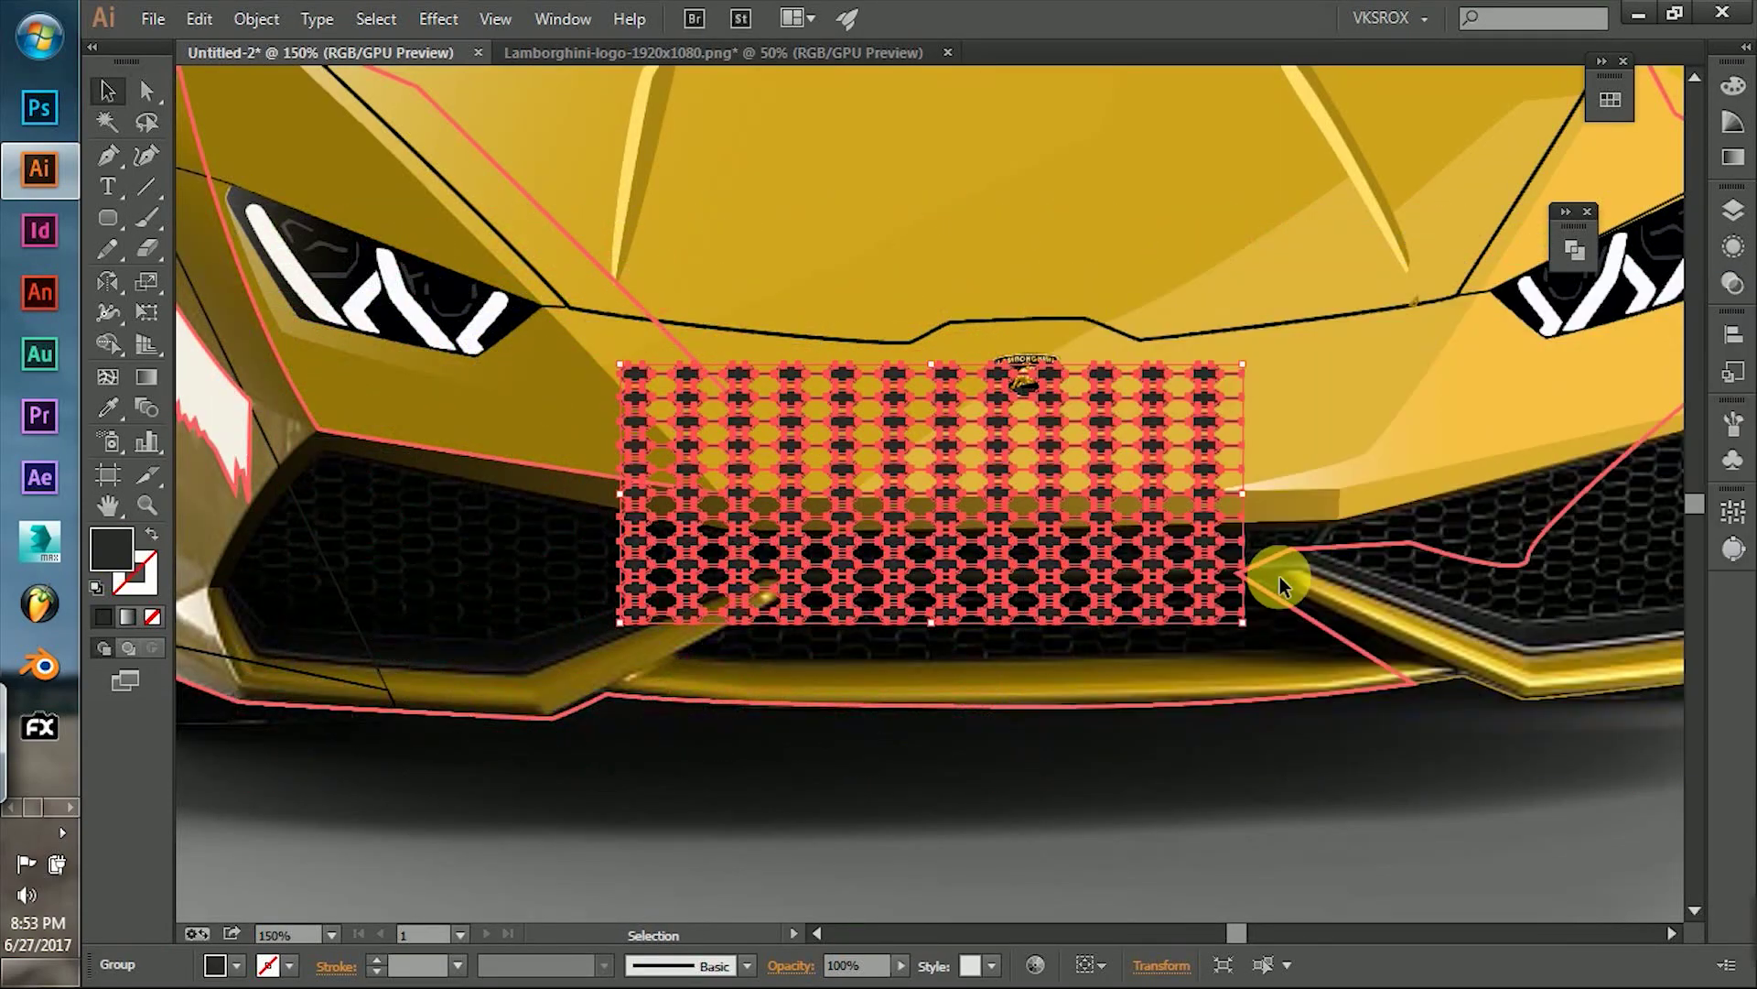
pyautogui.press('a')
pyautogui.hotkey('ctrl', 'Tab')
# Paste another mesh copy into the car drawing and move it below the bumper.
pyautogui.click(843, 672)
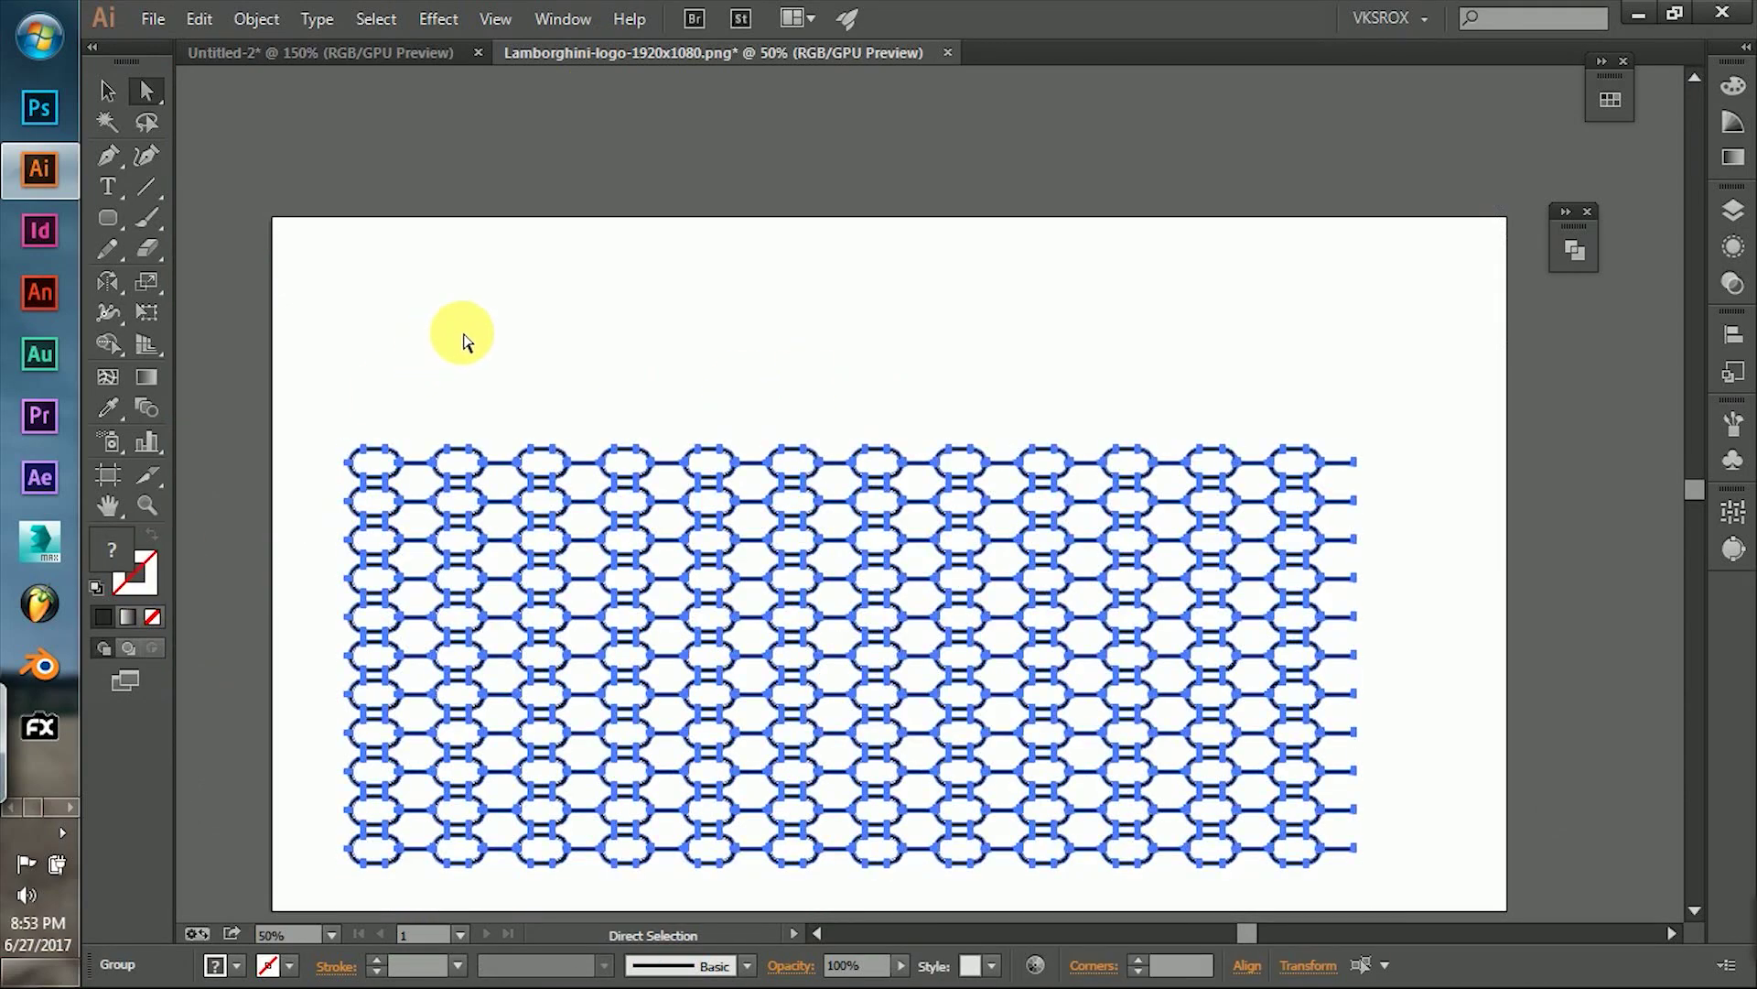
pyautogui.hotkey('ctrl', 'Tab')
pyautogui.hotkey('ctrl', 'f')
pyautogui.press('v')
pyautogui.hotkey('ctrl', 'shift', 'a')
pyautogui.click(853, 547)
pyautogui.scroll(-1, 895, 619)
pyautogui.moveTo(1039, 513); pyautogui.dragTo(1248, 902)
pyautogui.hotkey('ctrl', 'shift', 'a')
pyautogui.hscroll(-3, 832, 543)
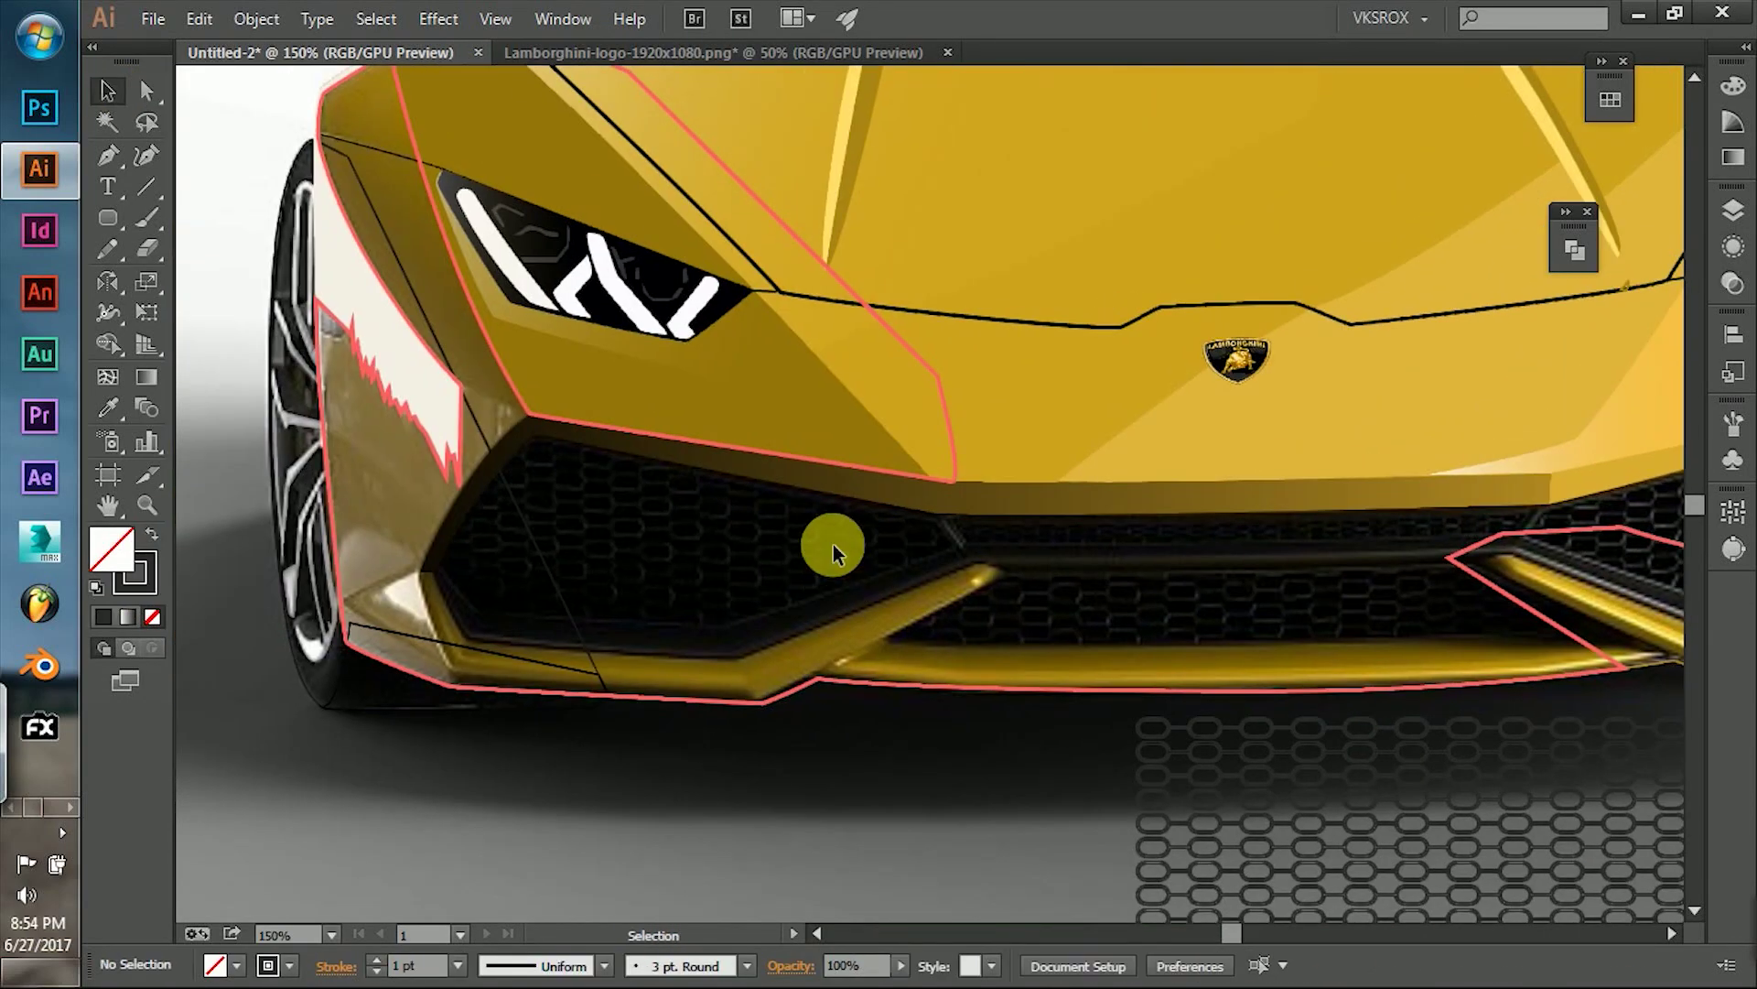
# Start a new path beside the zoomed-in left headlight.
pyautogui.hotkey('ctrl', '=')
pyautogui.click(639, 173)
pyautogui.click(836, 669)
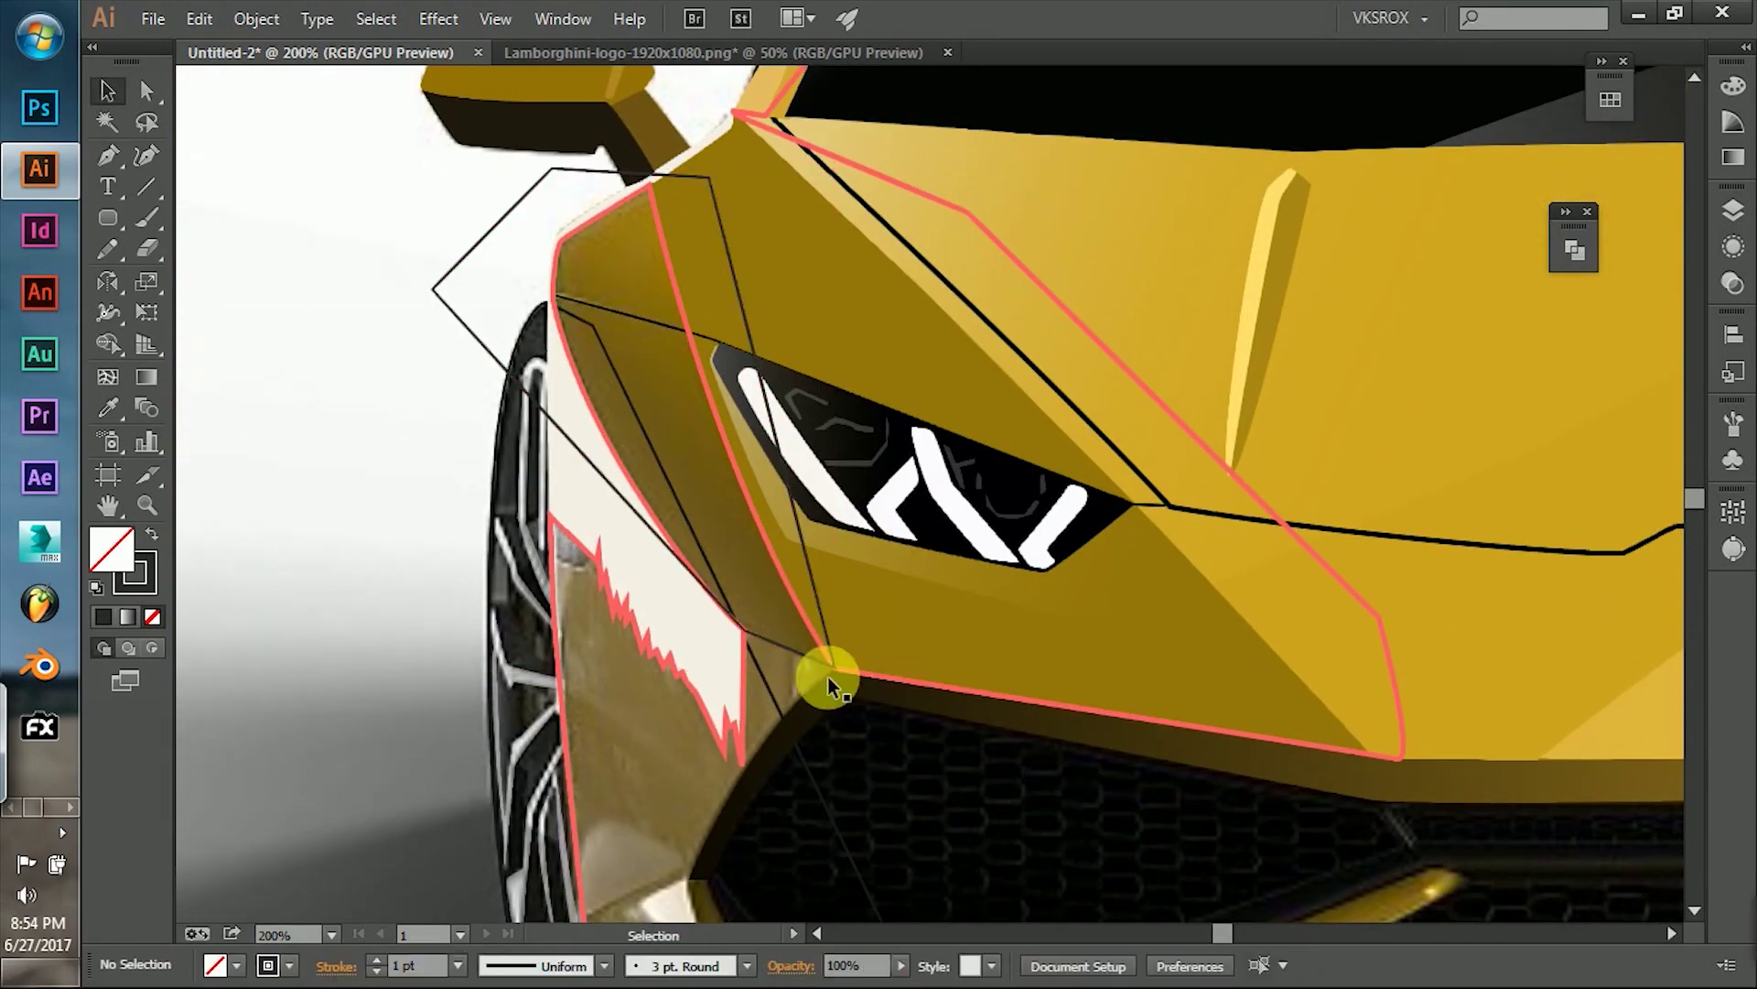
pyautogui.click(1593, 251)
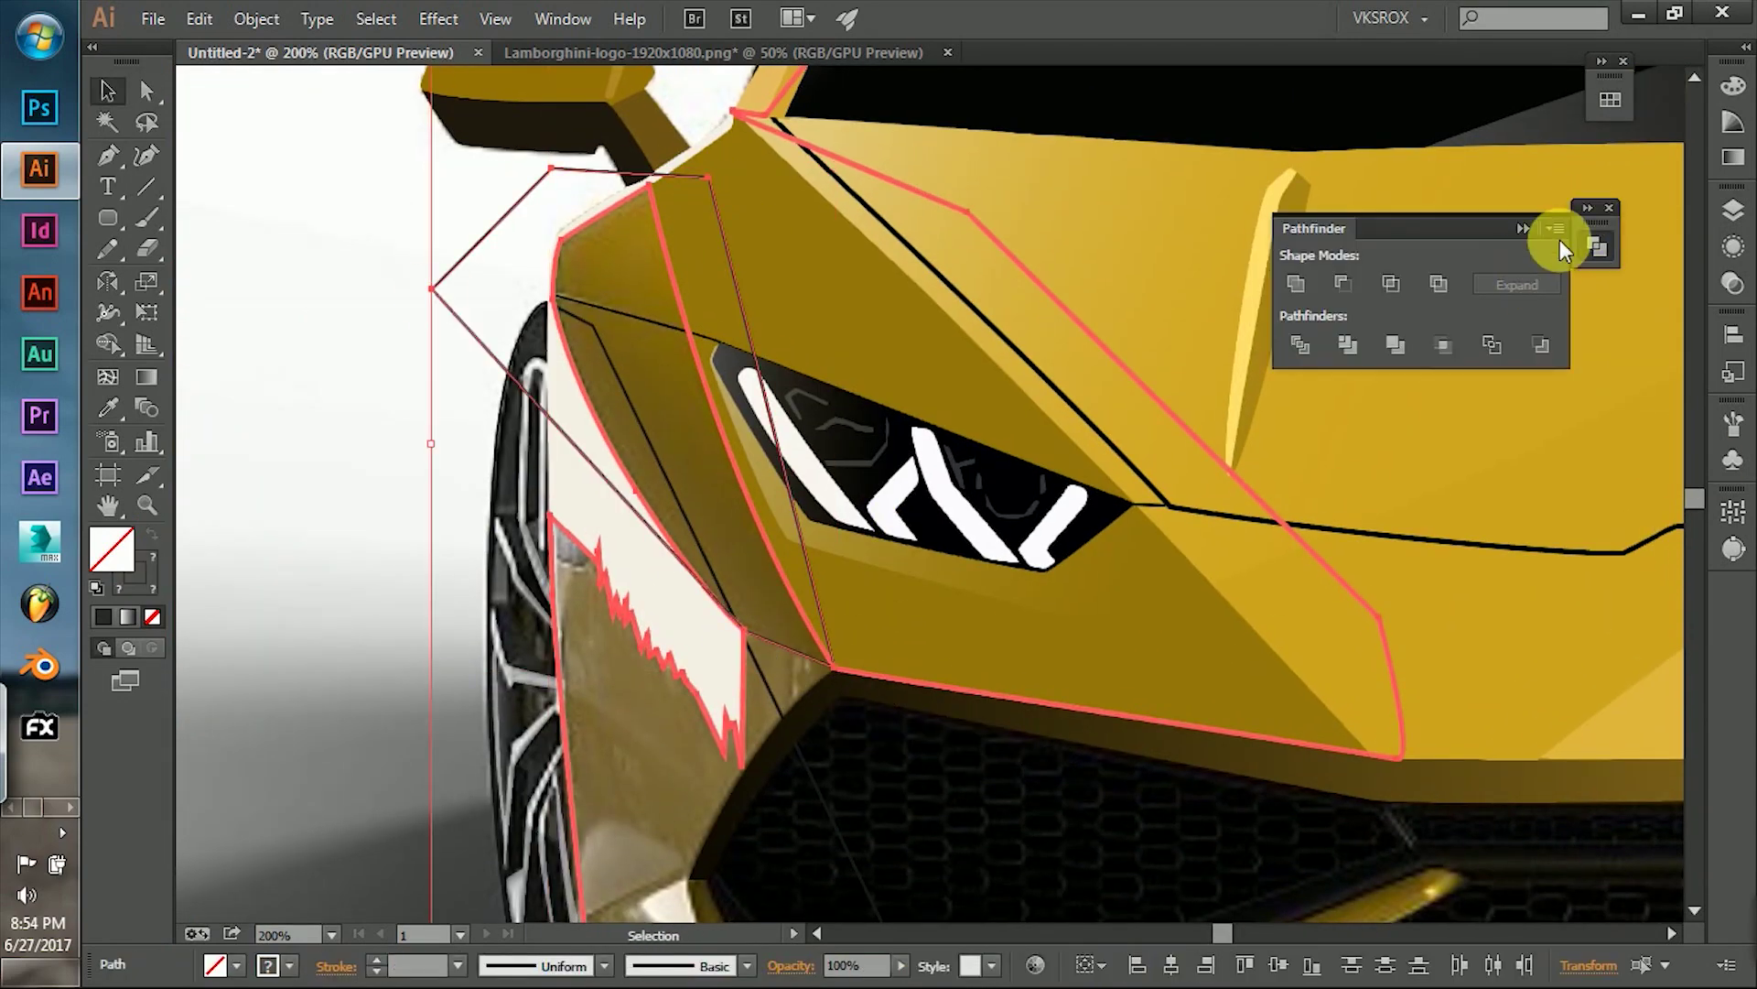
pyautogui.click(282, 184)
# Trace the closed brown shape along the lower bumper corner.
pyautogui.moveTo(861, 897); pyautogui.dragTo(874, 574)
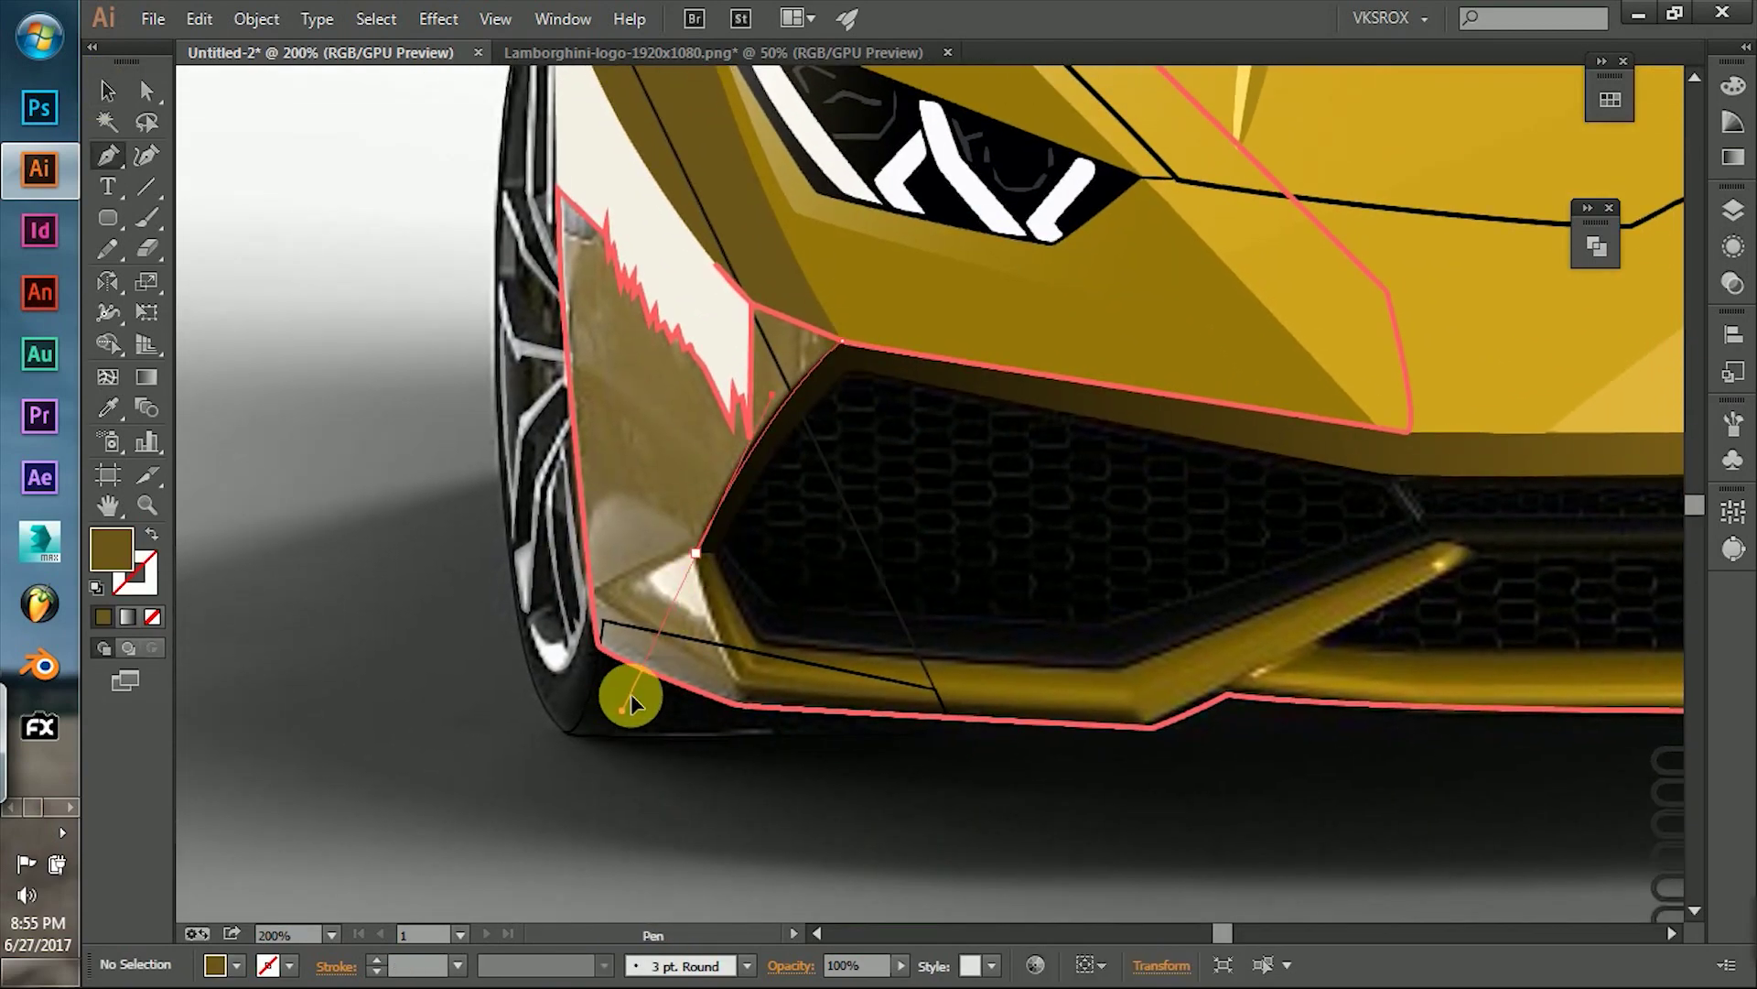
pyautogui.click(642, 582)
pyautogui.click(708, 619)
pyautogui.click(738, 684)
pyautogui.click(732, 739)
pyautogui.click(547, 652)
# Divide the corner shape from its neighbour, ungroup, and delete the leftover piece.
pyautogui.click(107, 90)
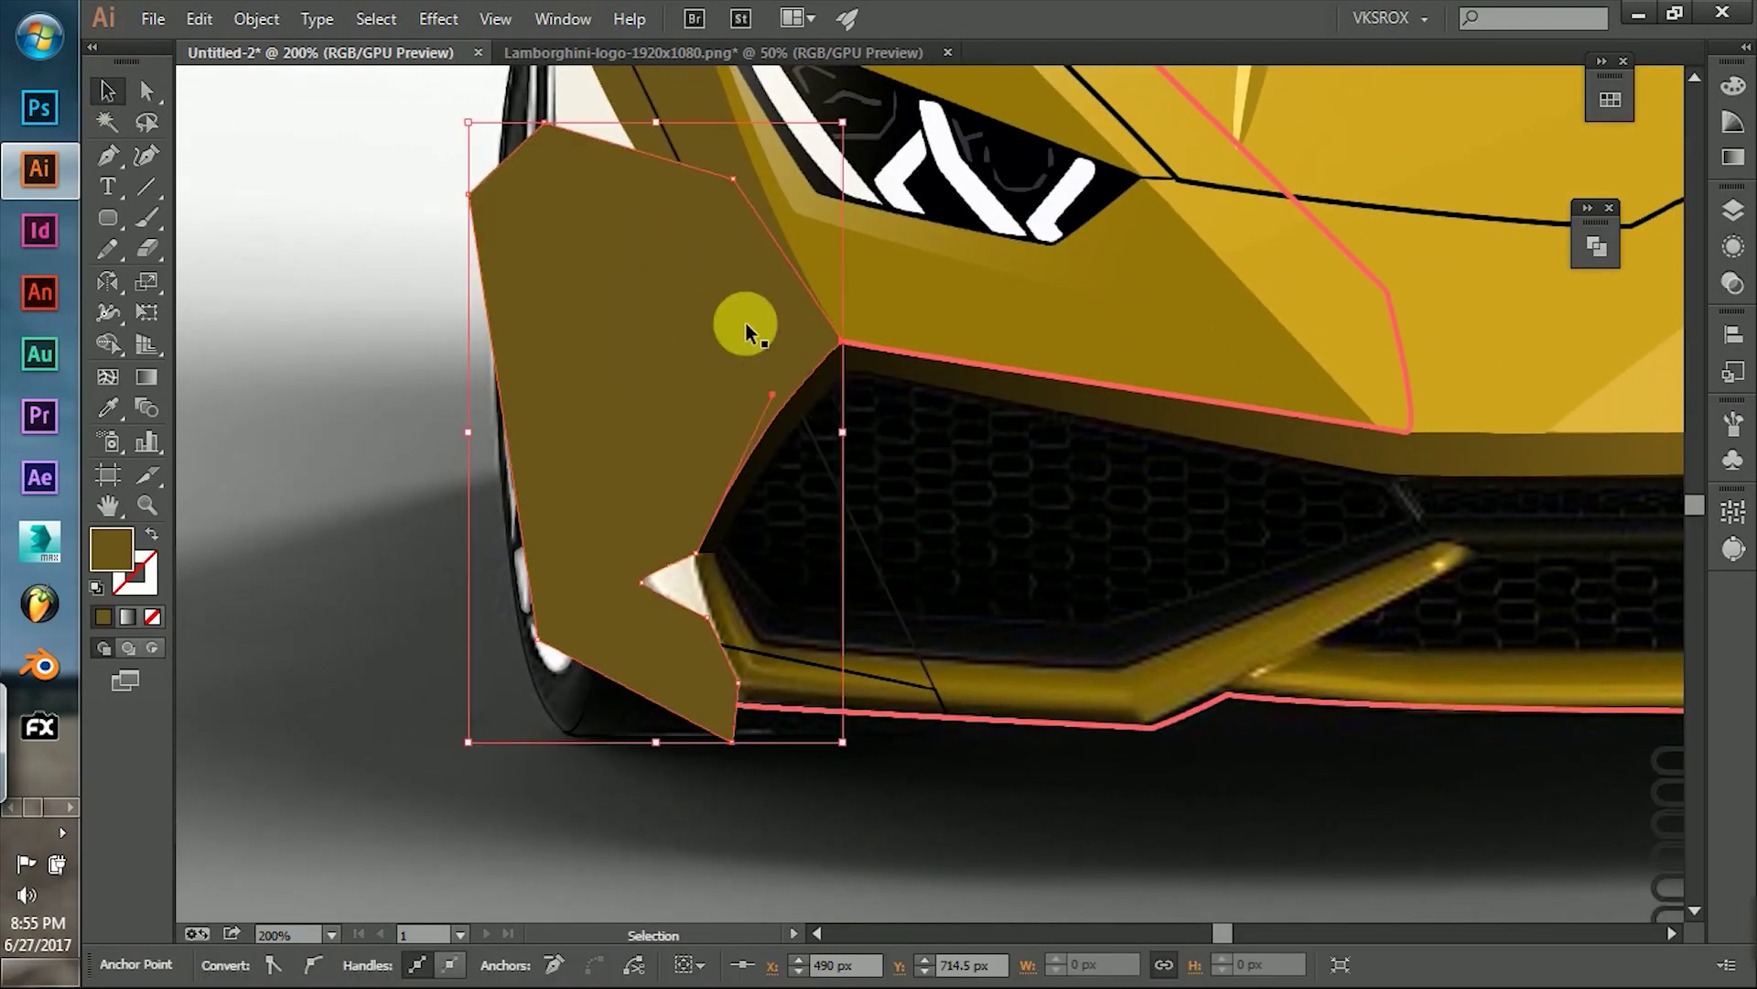
pyautogui.keyDown('shift'); pyautogui.click(925, 491); pyautogui.keyUp('shift')
pyautogui.click(1732, 282)
pyautogui.rightClick(654, 630)
pyautogui.click(659, 604)
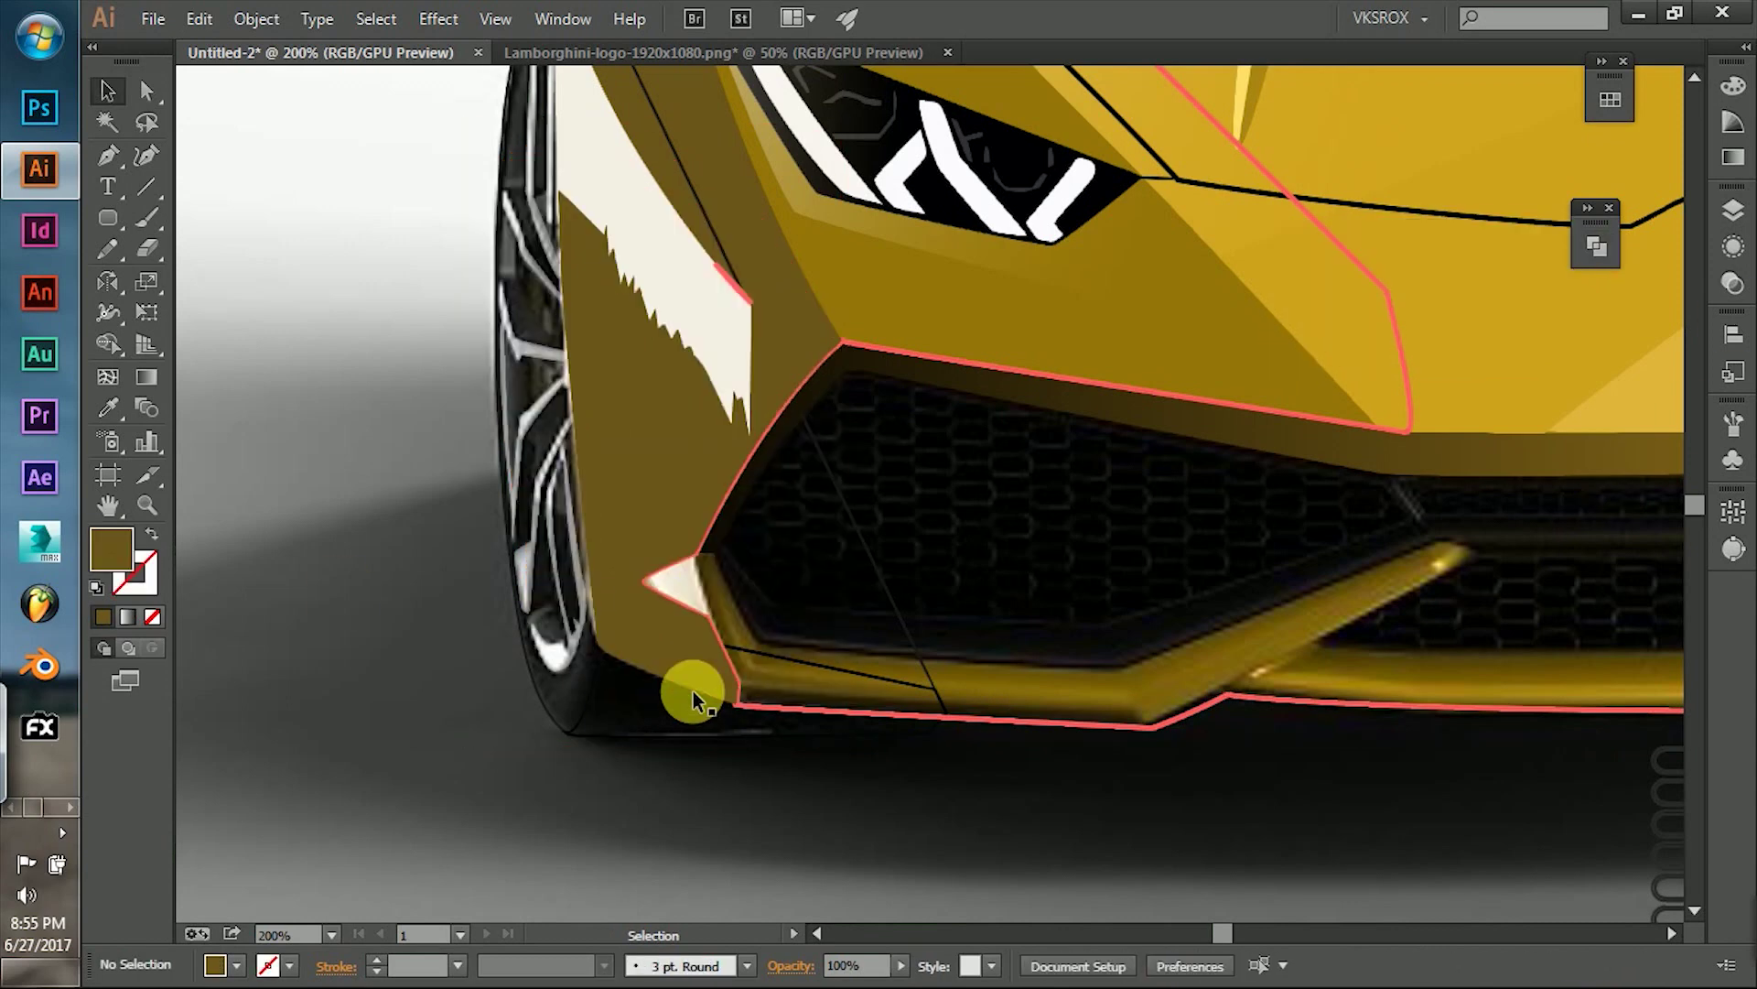
pyautogui.click(687, 682)
pyautogui.press('Delete')
# Begin tracing the lower bumper trim outline with the Pen tool.
pyautogui.moveTo(1062, 597); pyautogui.dragTo(966, 540)
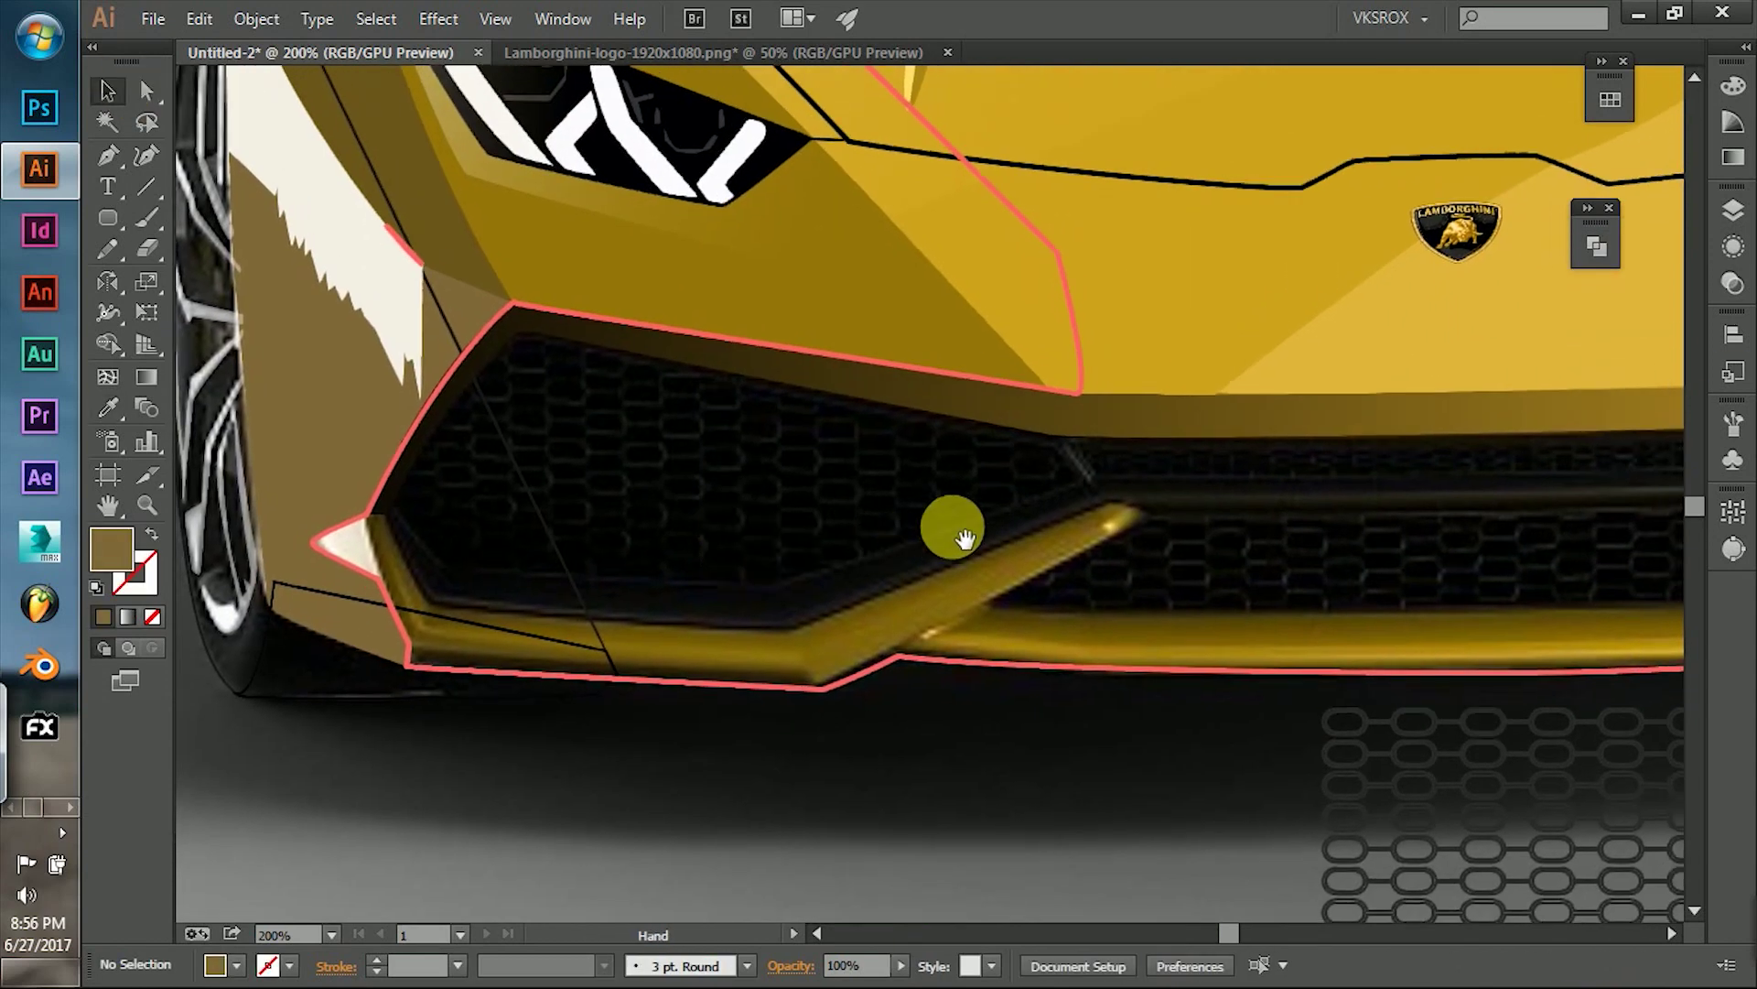
pyautogui.click(388, 514)
pyautogui.click(432, 602)
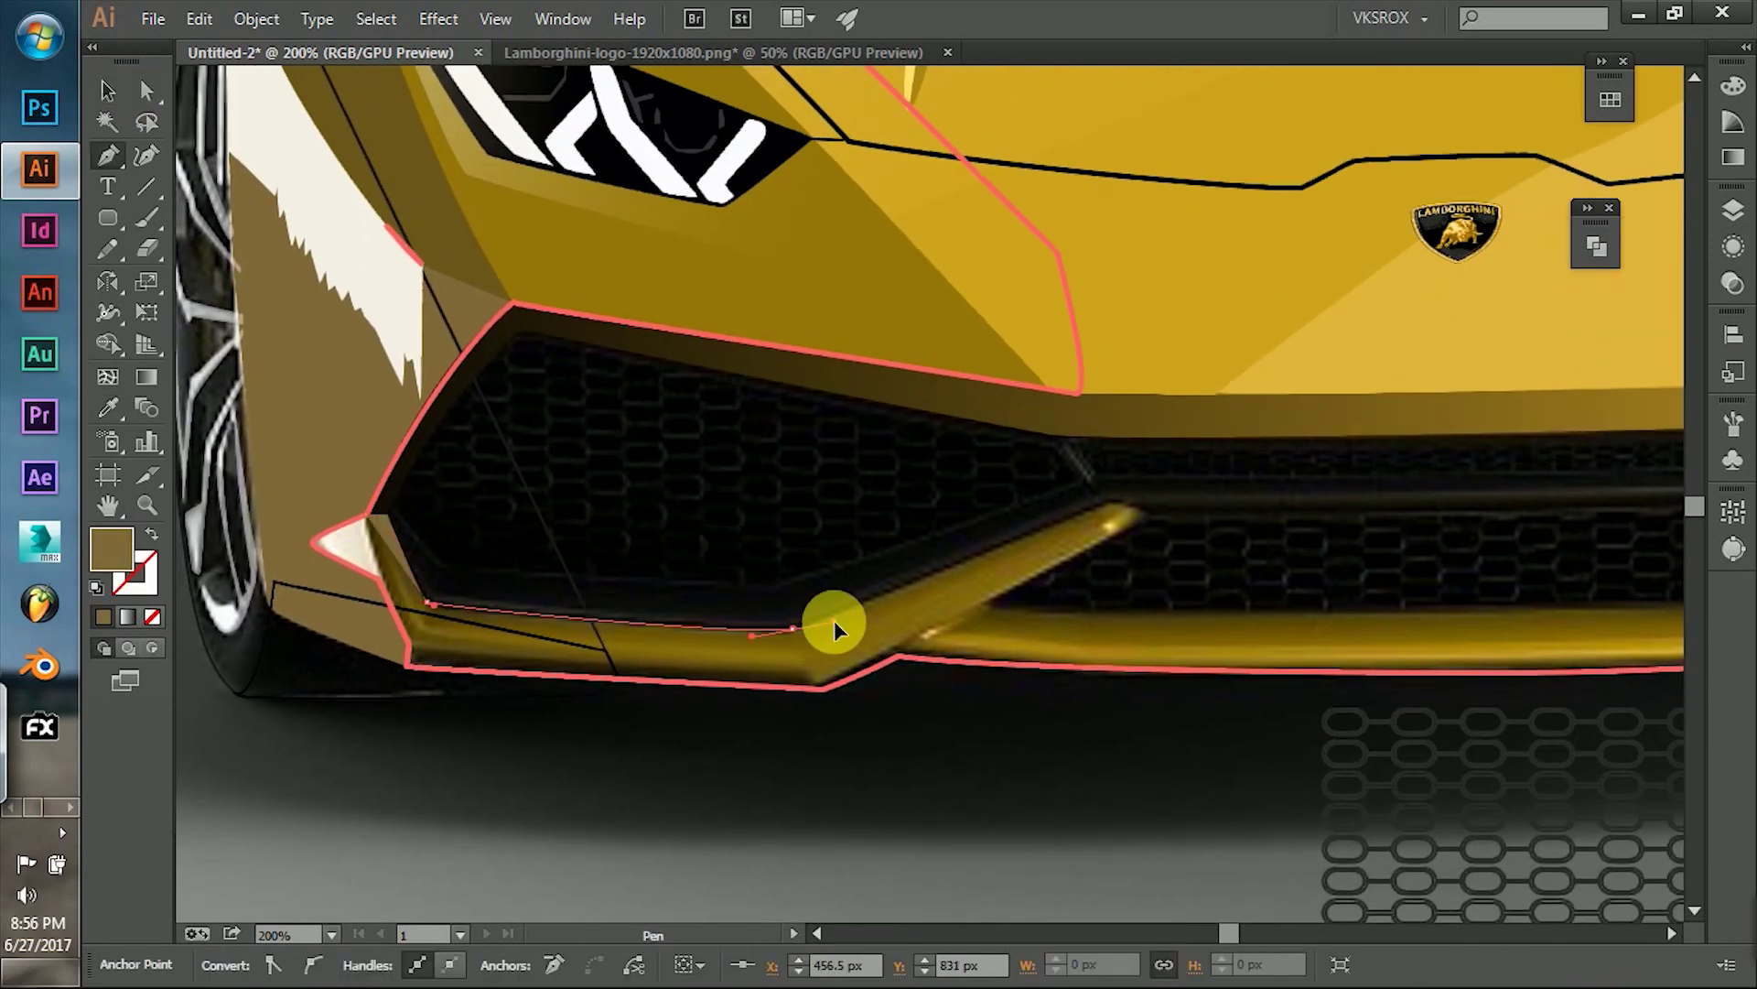
pyautogui.click(1103, 502)
pyautogui.click(1155, 518)
pyautogui.click(1116, 532)
pyautogui.click(990, 603)
pyautogui.moveTo(1328, 625)
pyautogui.mouseDown()
pyautogui.moveTo(784, 581)
pyautogui.moveTo(1608, 549)
pyautogui.mouseUp()
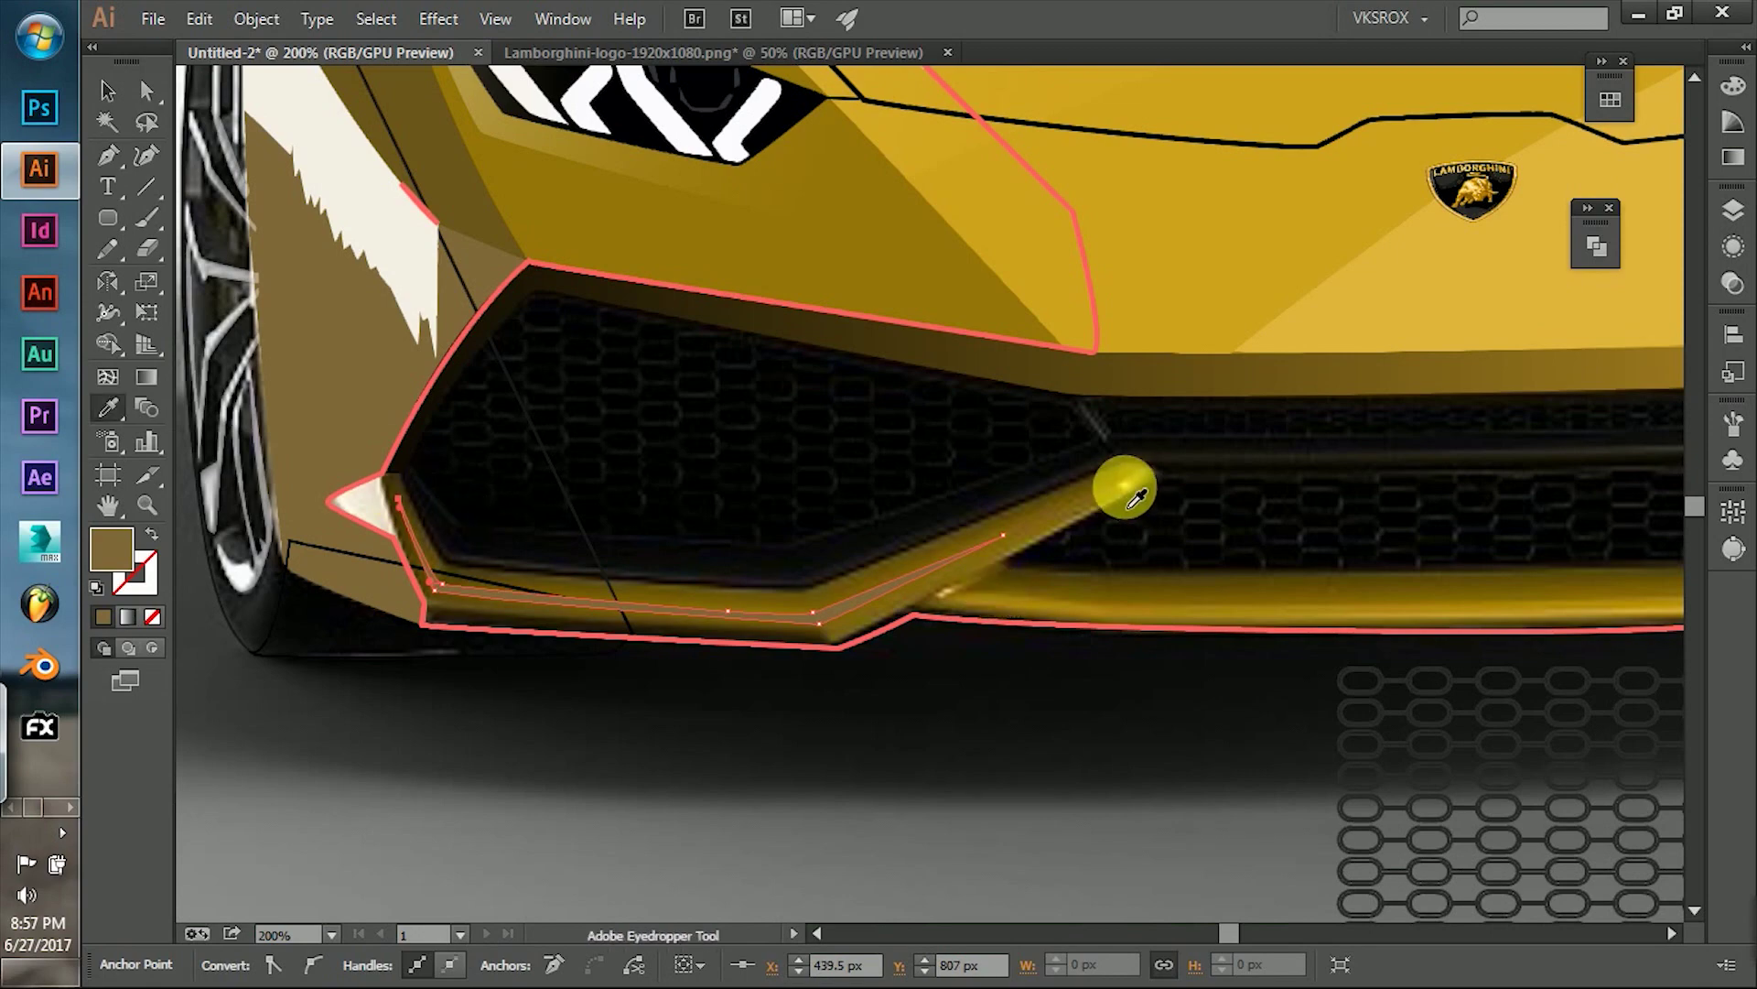
# Finish the bumper trim path across to the right corner, filled with sampled yellow.
pyautogui.press('p')
pyautogui.moveTo(1135, 499); pyautogui.dragTo(601, 489)
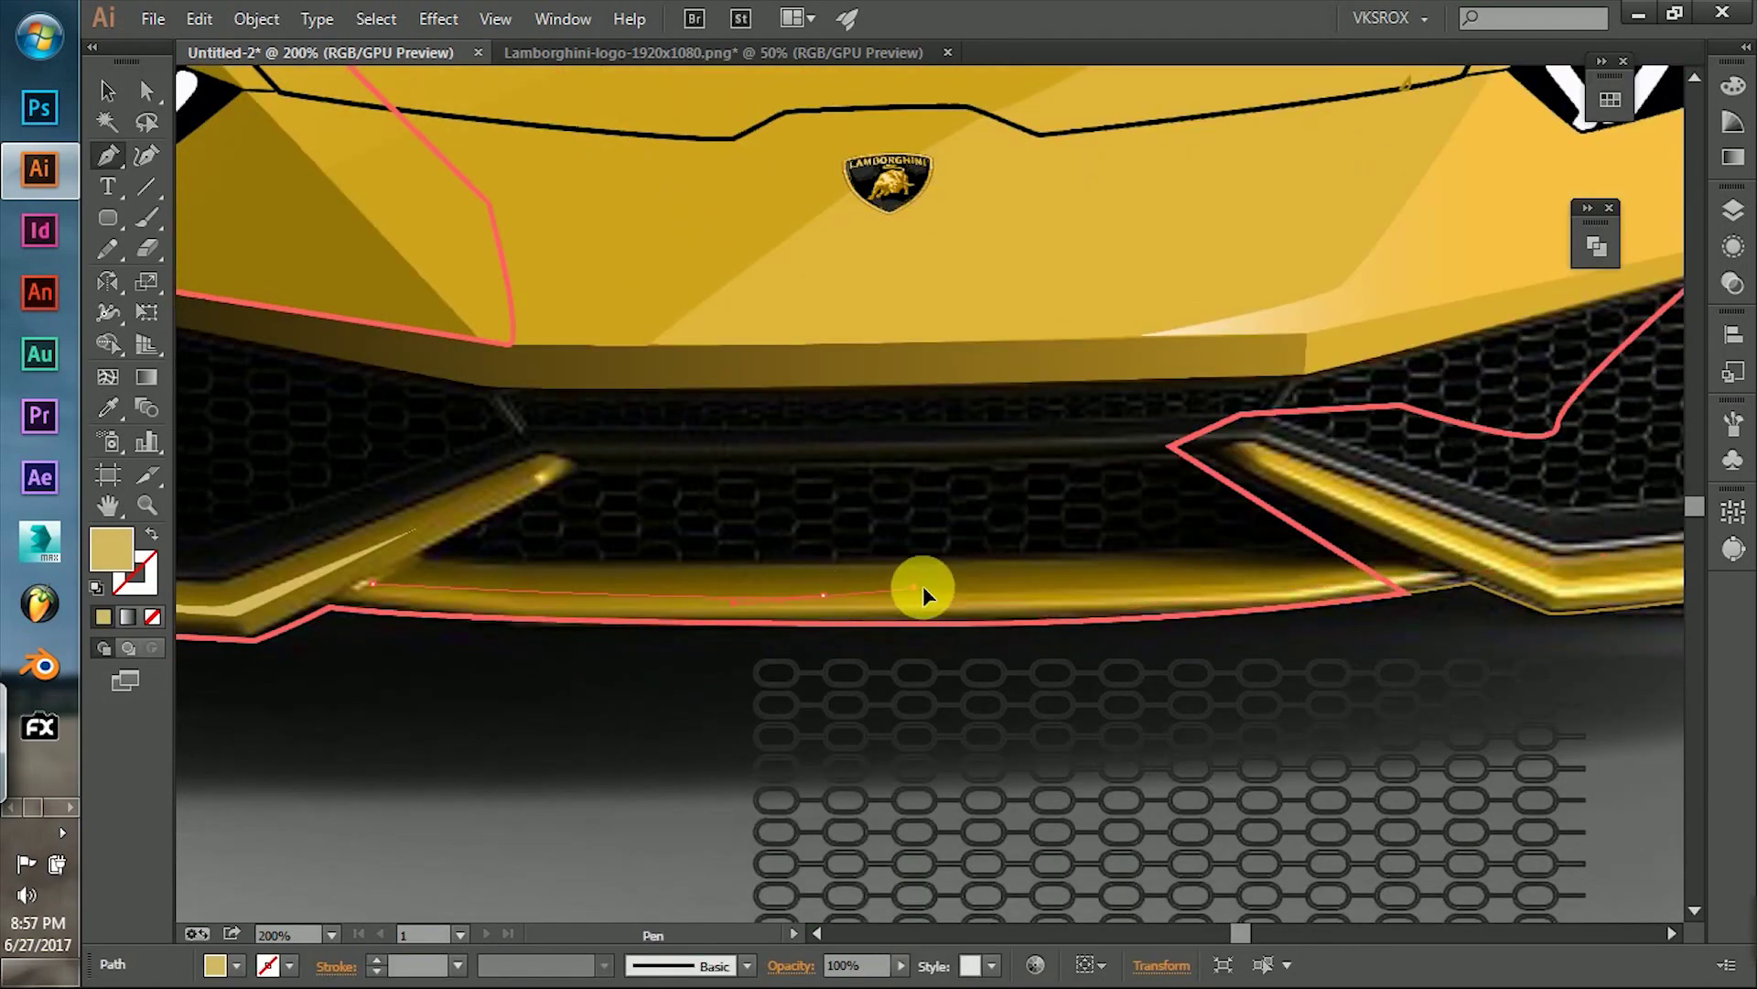
pyautogui.click(1006, 595)
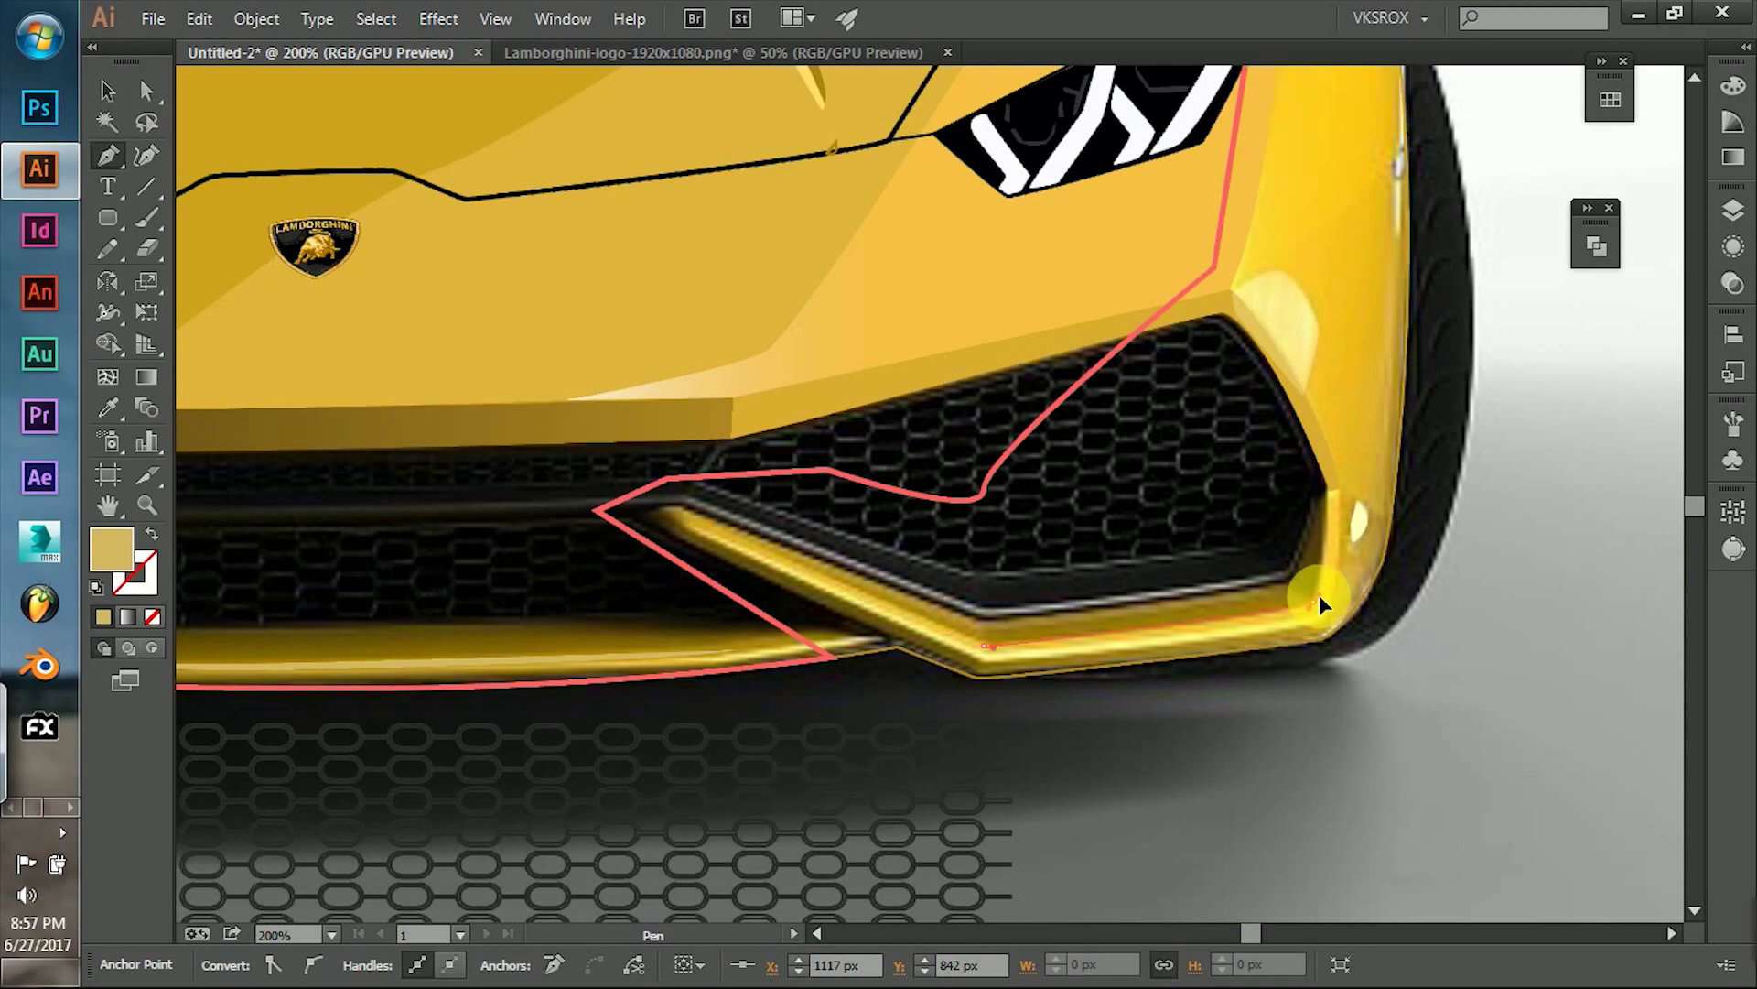
pyautogui.click(1318, 597)
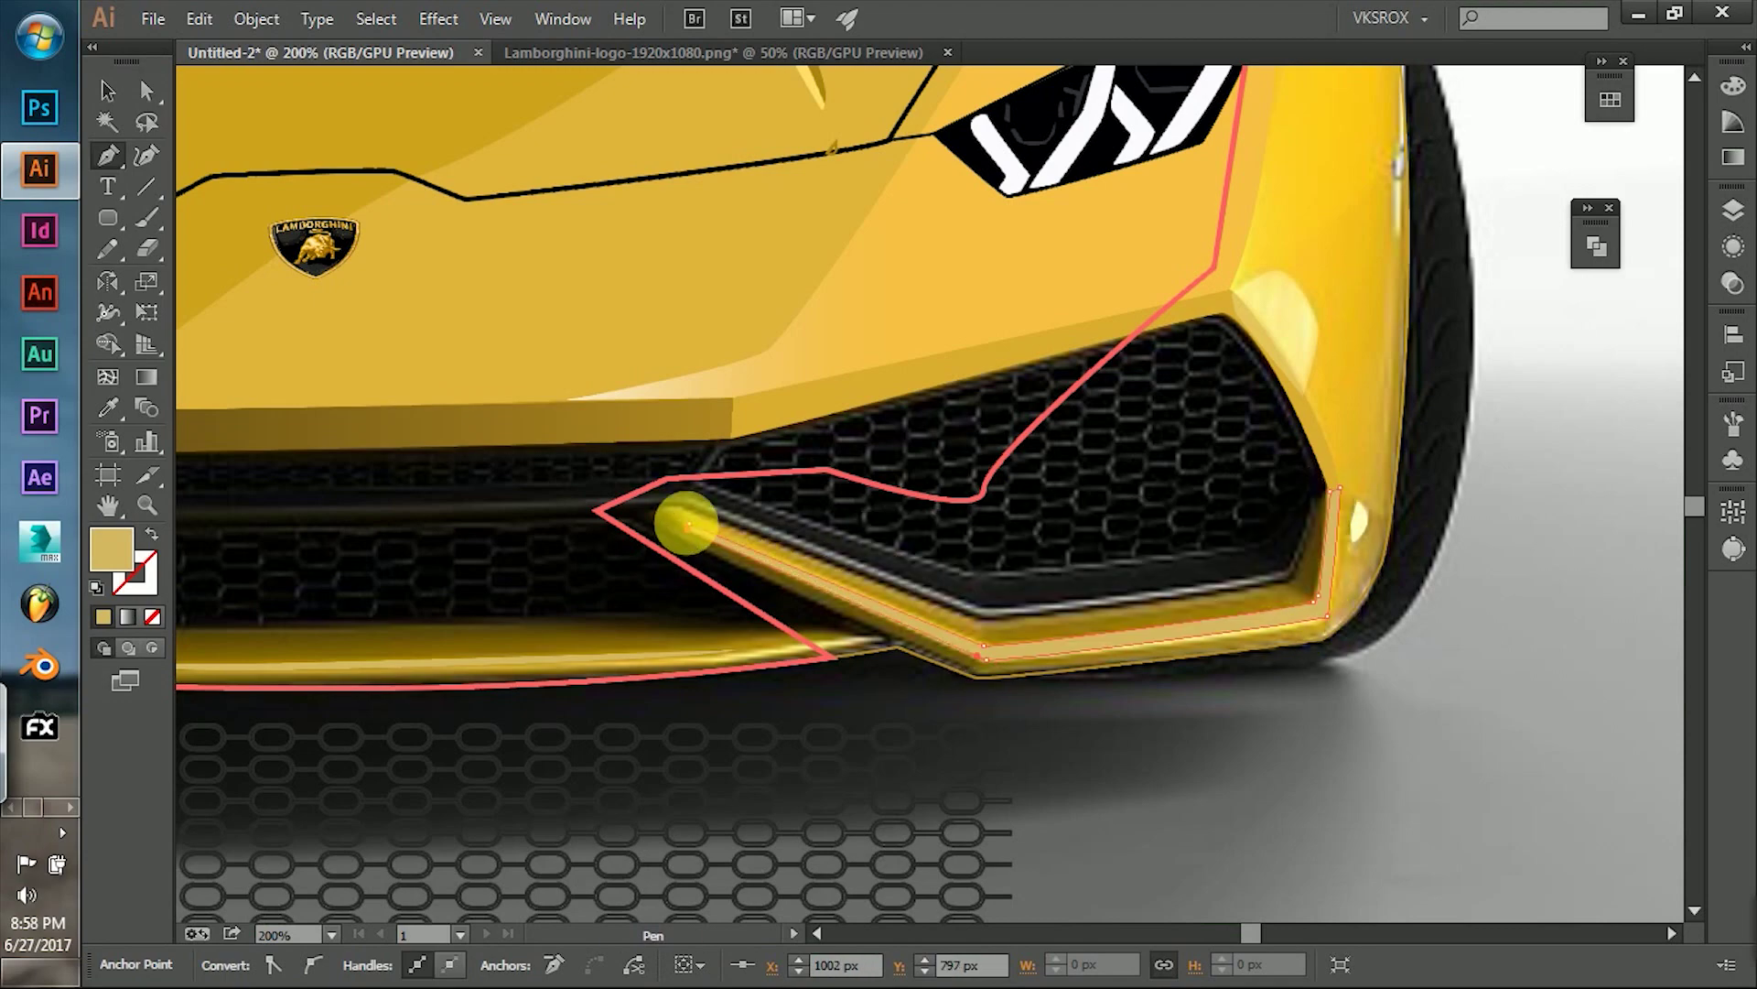
pyautogui.hotkey('ctrl', '-')
pyautogui.press('v')
pyautogui.hotkey('ctrl', '-')
pyautogui.hotkey('ctrl', '-')
pyautogui.hotkey('ctrl', '+')
pyautogui.click(1281, 300)
pyautogui.hotkey('ctrl', '+')
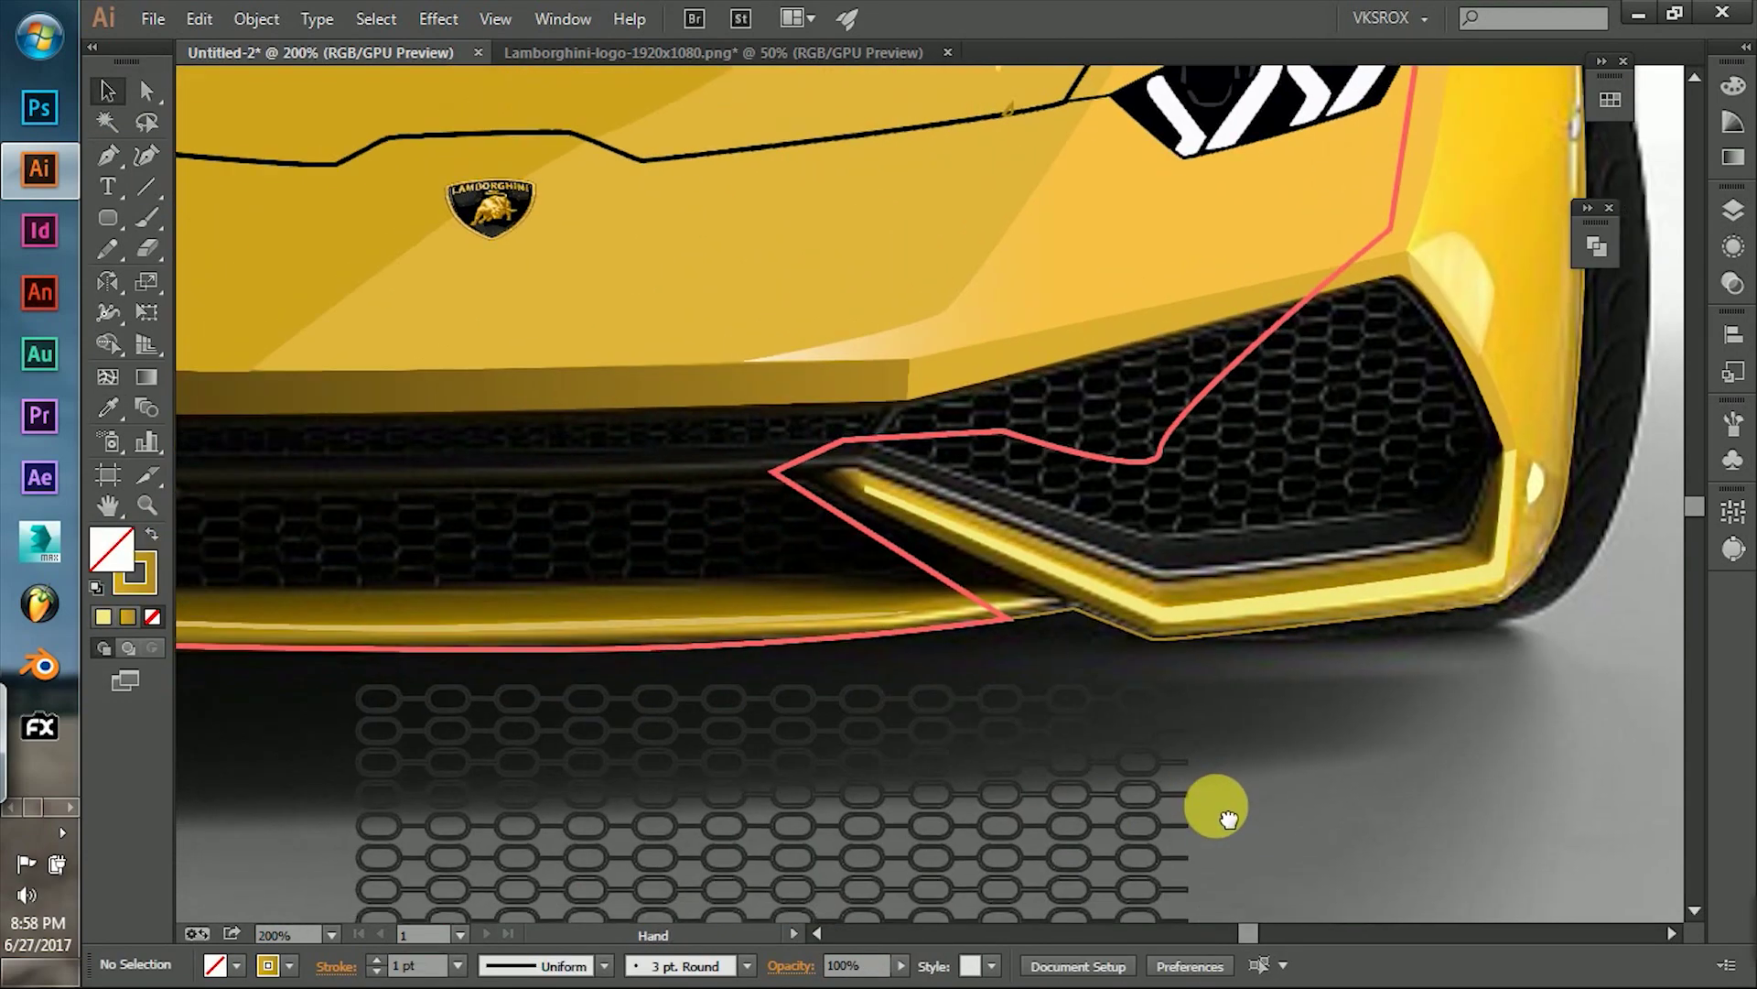
pyautogui.moveTo(1216, 803)
pyautogui.mouseDown()
pyautogui.moveTo(1199, 823)
pyautogui.moveTo(1188, 733)
pyautogui.mouseUp()
# Bring the left bumper corner into view and select the new corner path.
pyautogui.click(1330, 561)
pyautogui.moveTo(1330, 561); pyautogui.dragTo(1165, 765)
pyautogui.hscroll(-5, 1065, 800)
pyautogui.scroll(2, 1065, 799)
pyautogui.hscroll(-3, 388, 573)
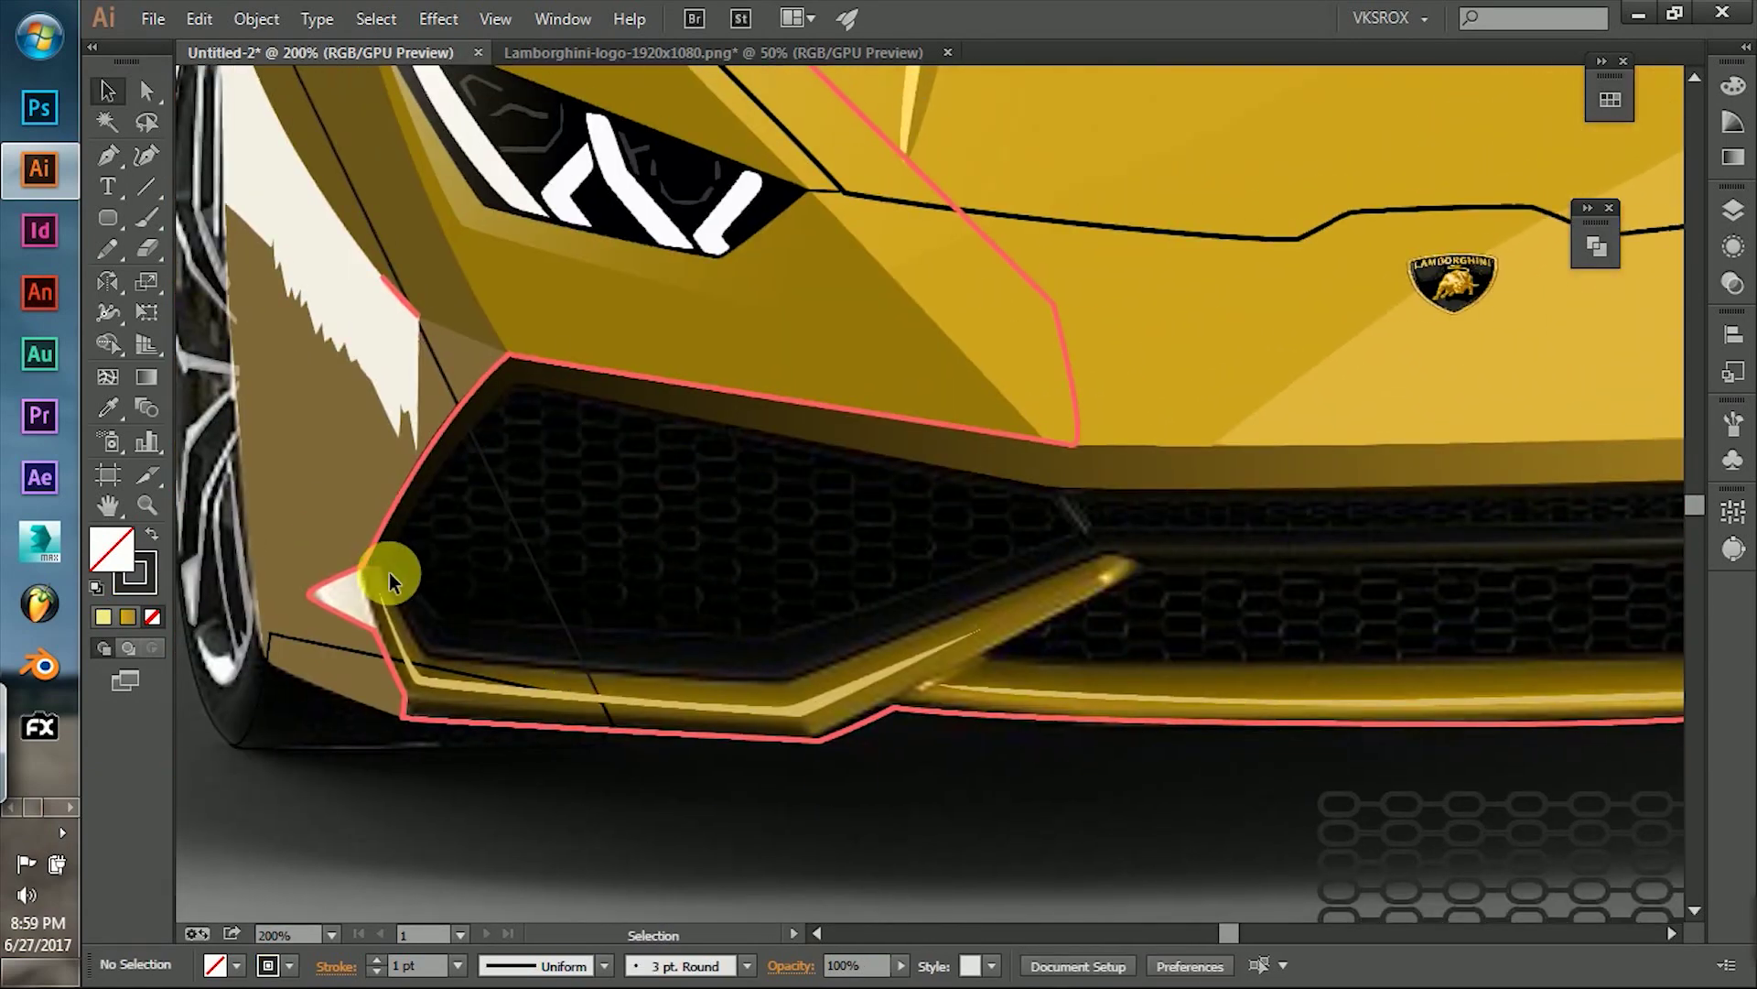
pyautogui.click(107, 90)
pyautogui.click(1087, 607)
# Fill the small left corner triangle with the cream colour.
pyautogui.rightClick(451, 731)
pyautogui.click(389, 675)
pyautogui.press('v')
pyautogui.click(703, 860)
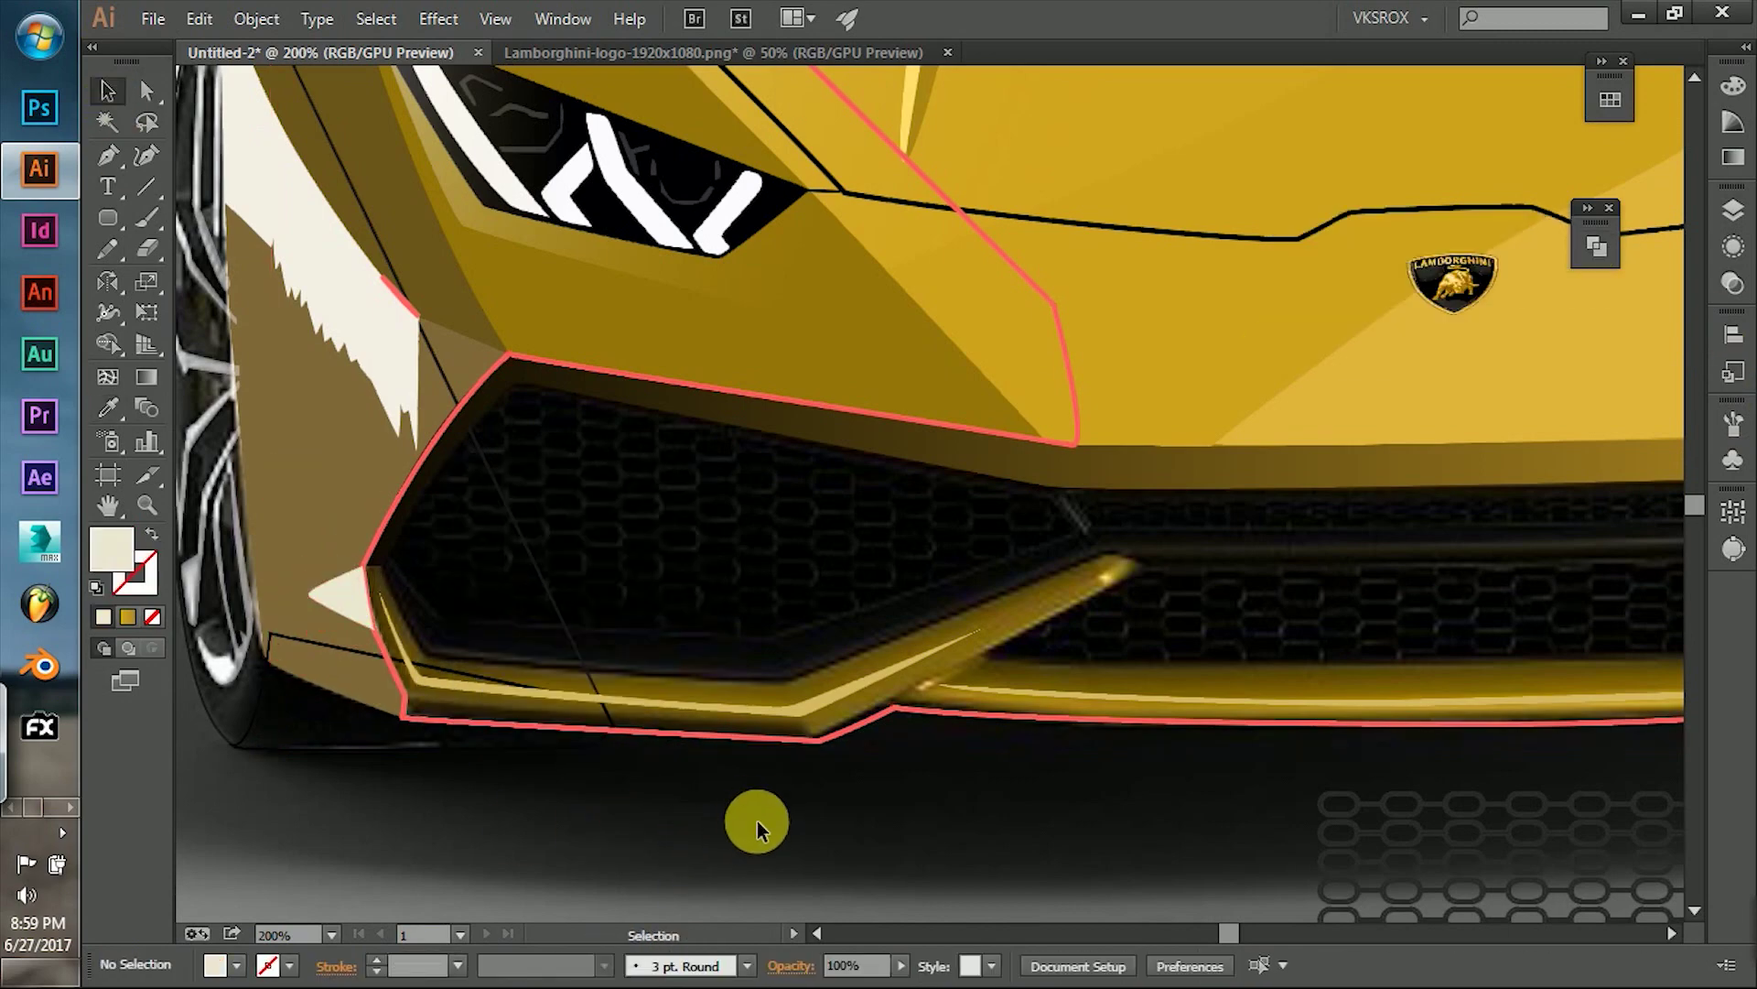
pyautogui.hscroll(-2, 980, 694)
pyautogui.click(498, 443)
pyautogui.hscroll(-1, 1228, 600)
pyautogui.hscroll(-3, 1227, 599)
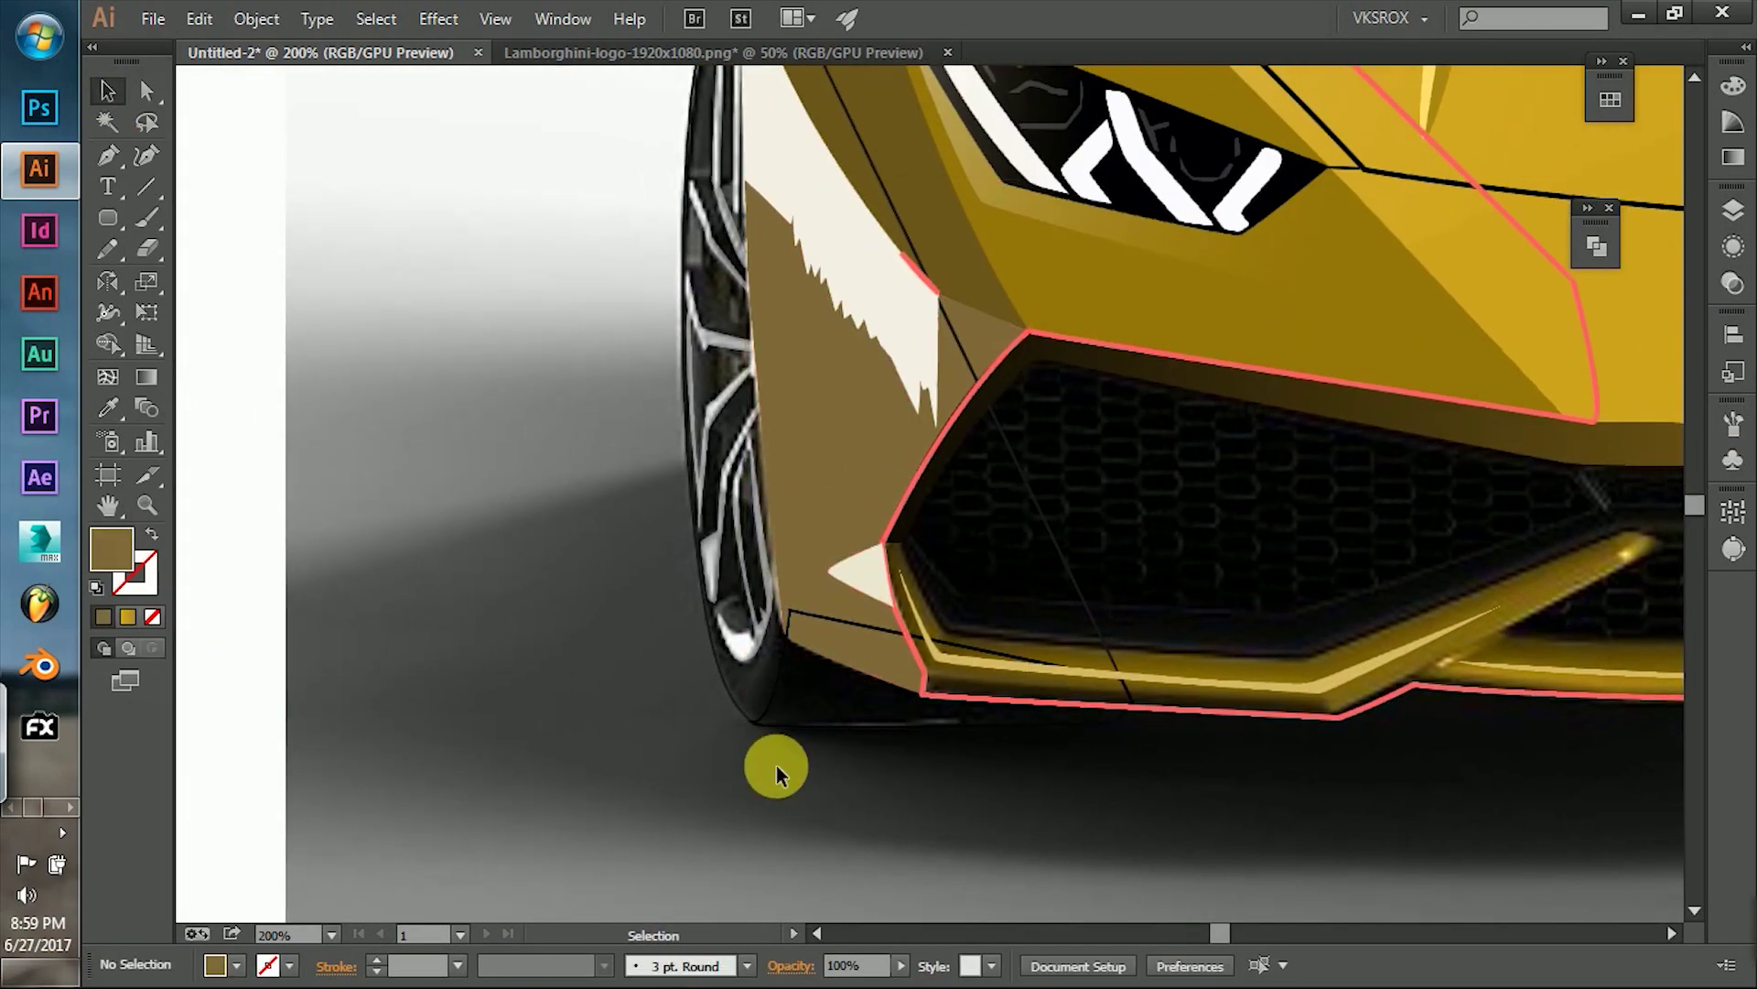
# Fill the larger left corner outline shape with black.
pyautogui.click(949, 421)
pyautogui.click(810, 717)
pyautogui.press('v')
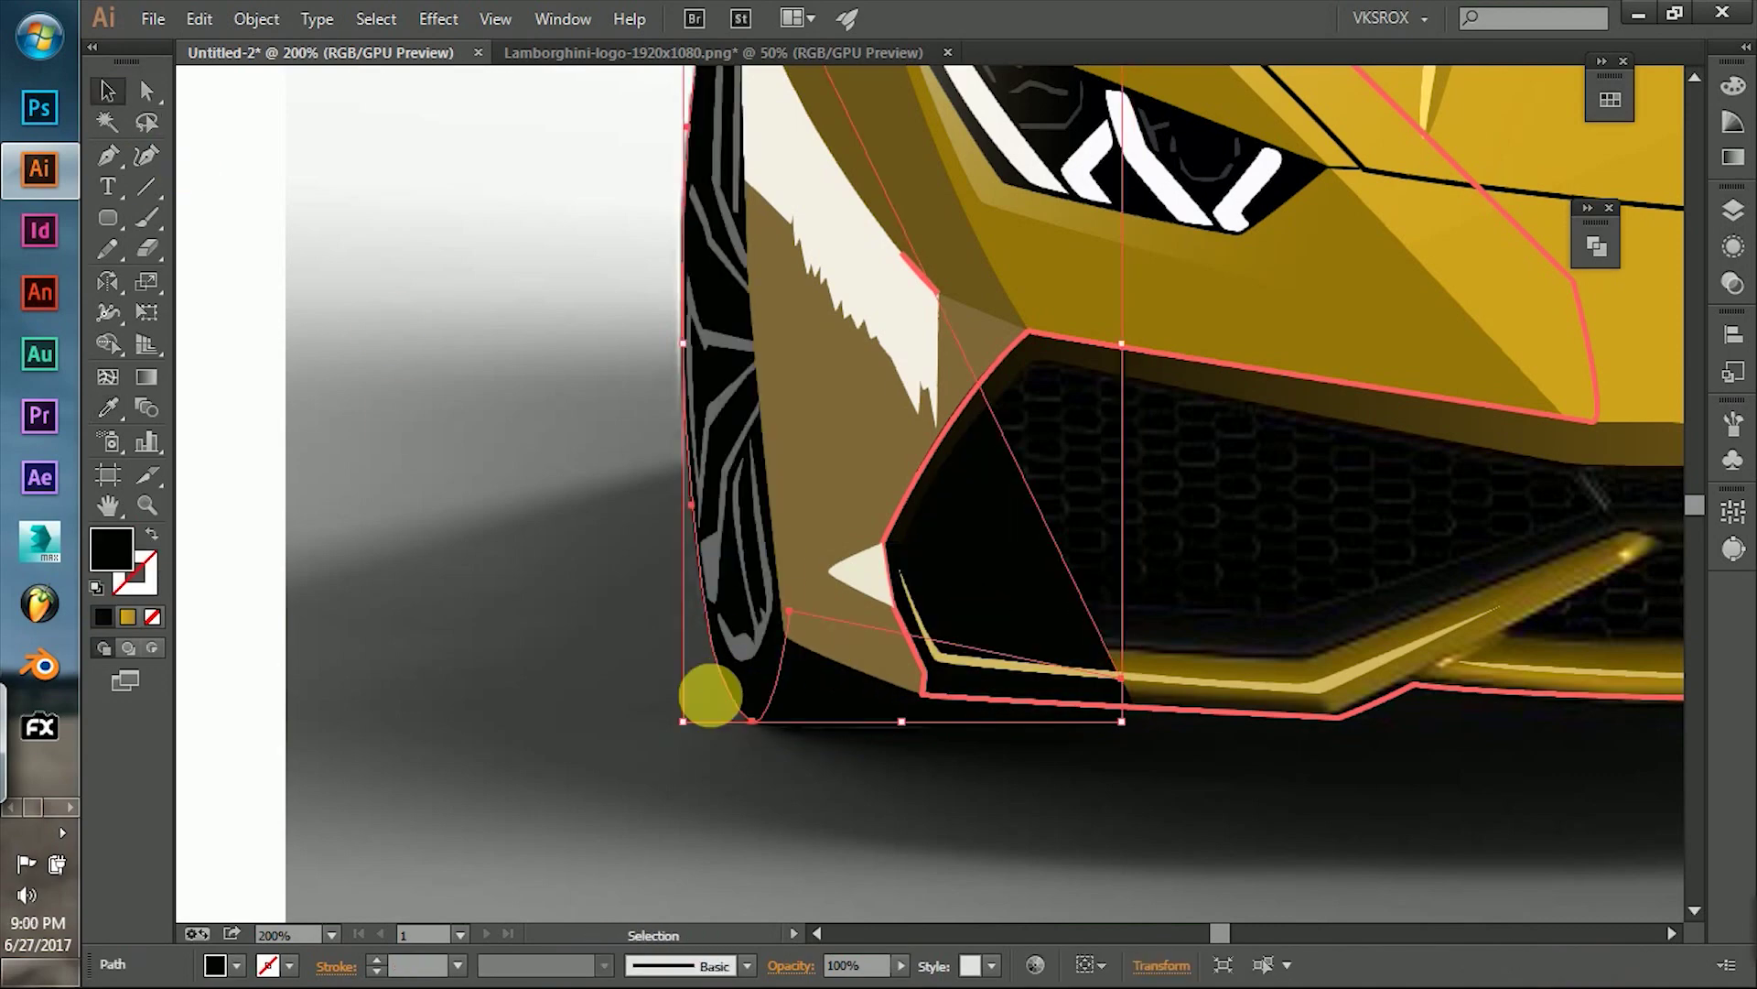
pyautogui.click(432, 343)
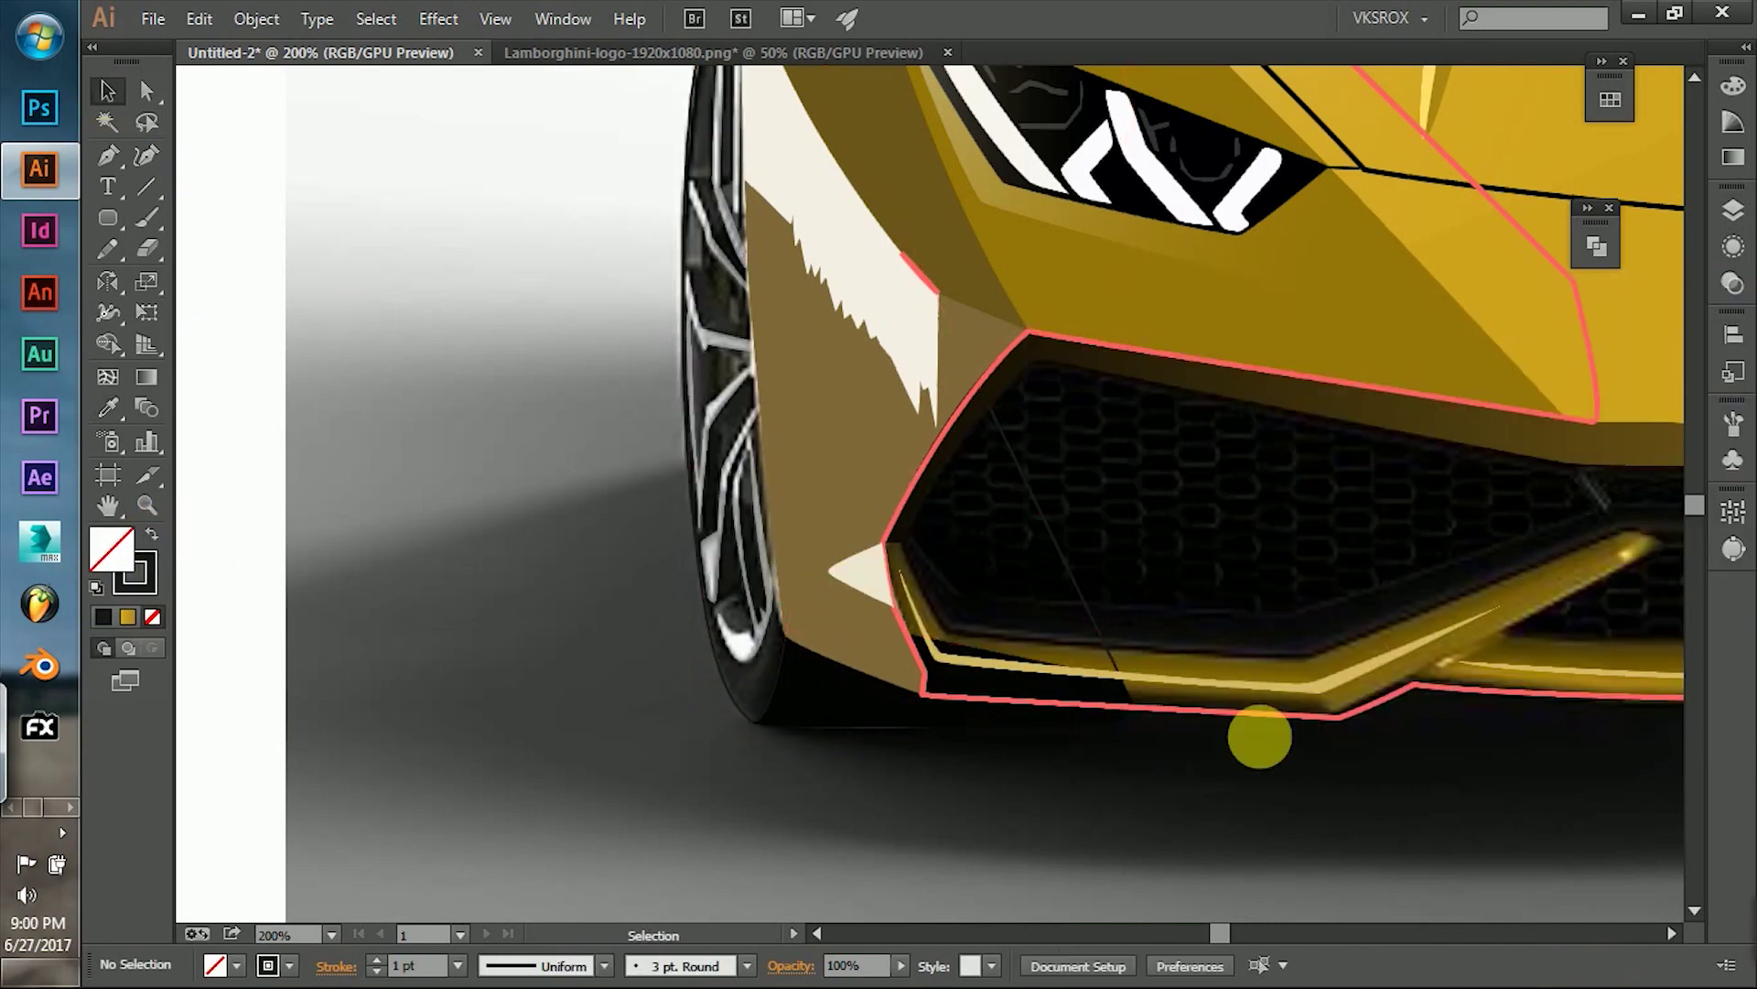
# Start a new trim path from the trim's inner end along the lower grille edge.
pyautogui.hscroll(5, 731, 636)
pyautogui.scroll(-2, 974, 667)
pyautogui.scroll(1, 1139, 578)
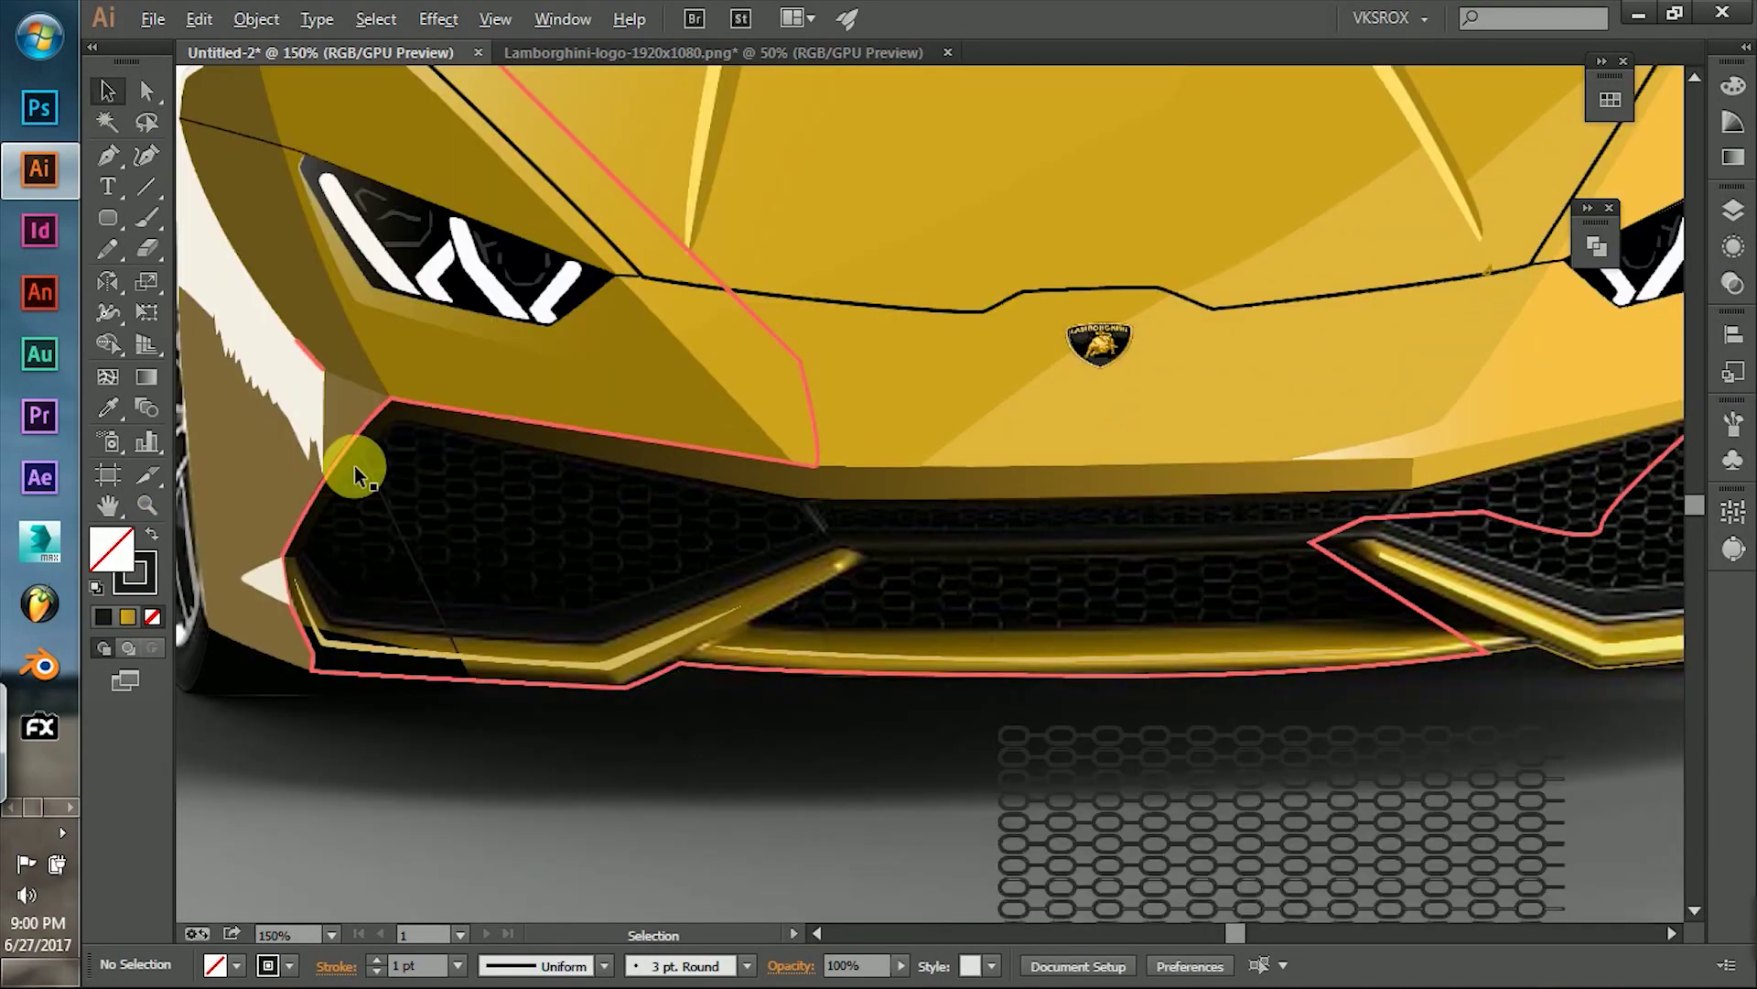
pyautogui.scroll(1, 355, 465)
pyautogui.press('p')
pyautogui.click(265, 587)
pyautogui.click(321, 675)
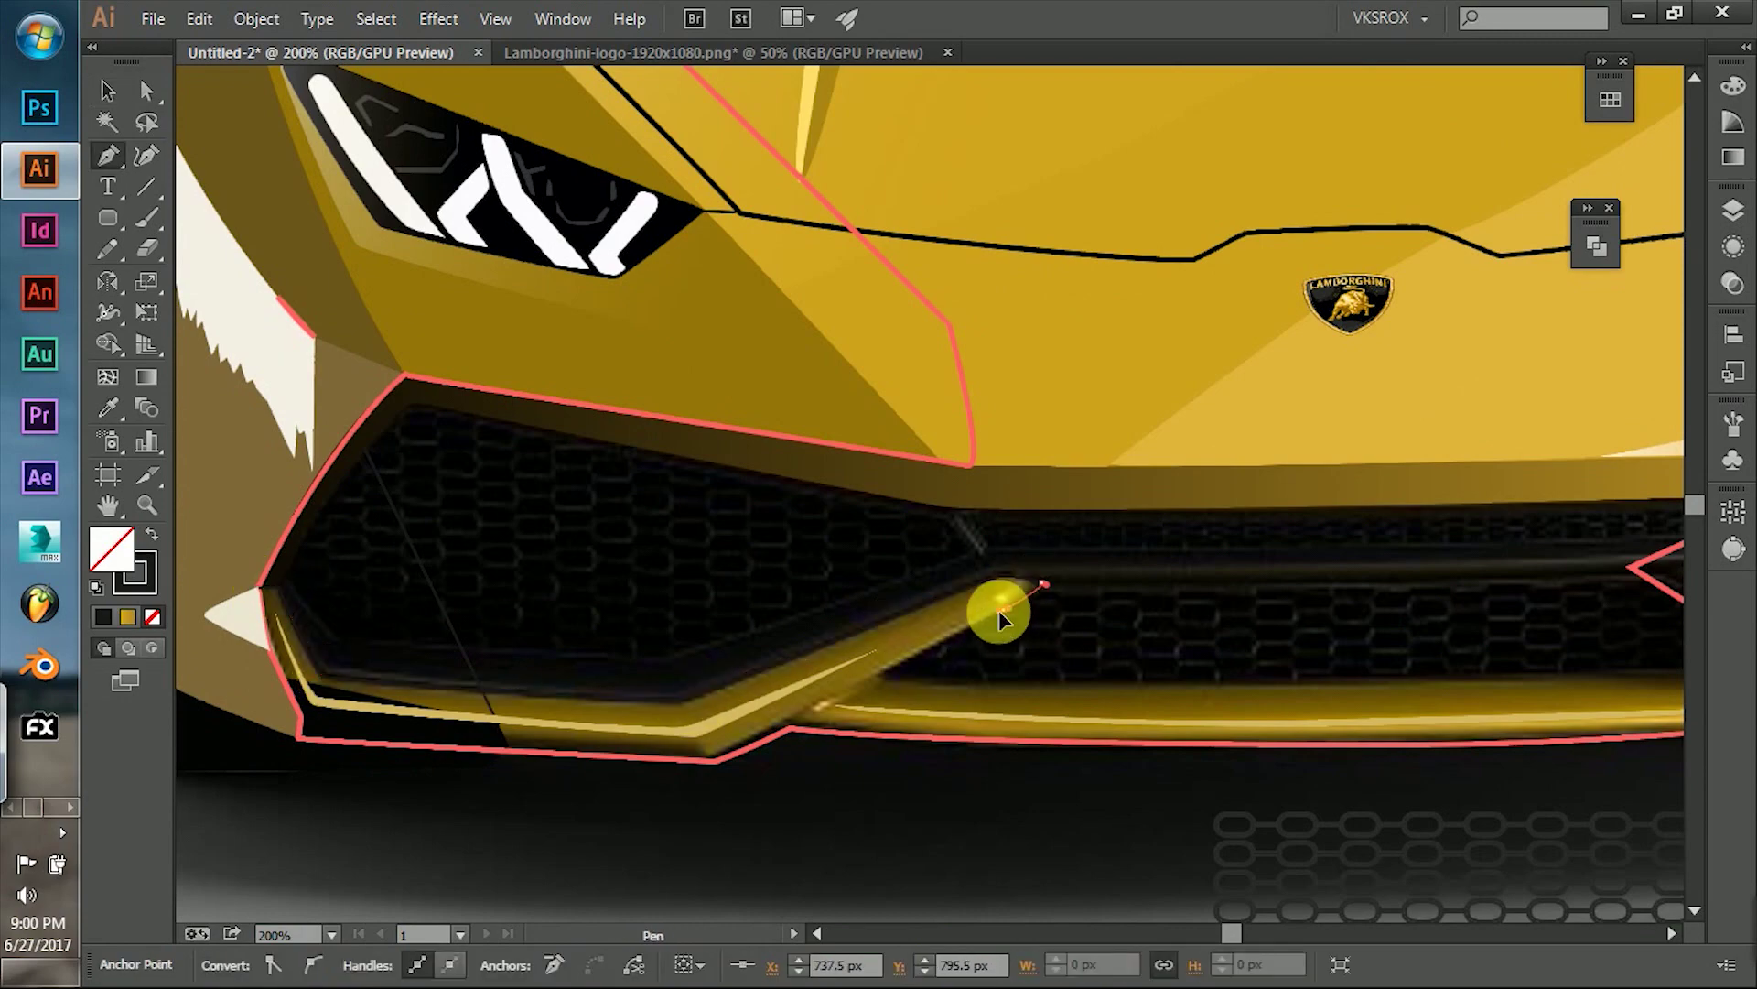
pyautogui.hscroll(5, 997, 610)
pyautogui.click(512, 615)
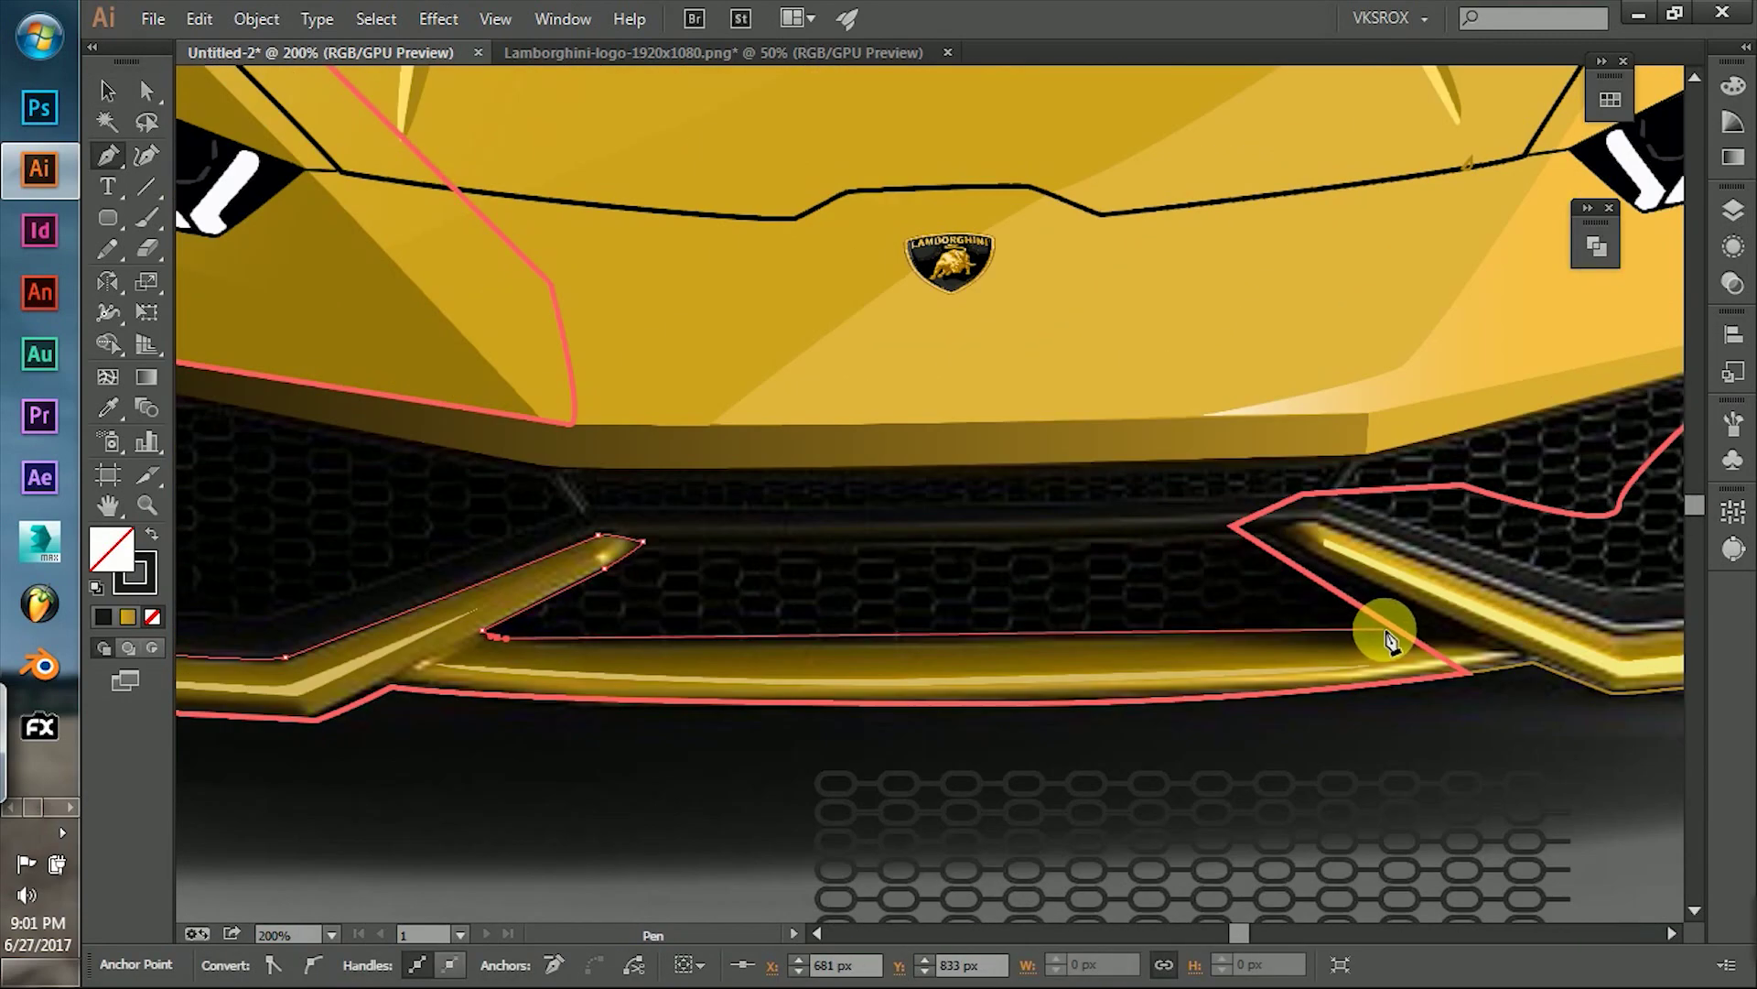
# Continue the trim path with anchors along the right chrome trim.
pyautogui.click(1397, 627)
pyautogui.click(1469, 626)
pyautogui.click(1299, 548)
pyautogui.click(1270, 526)
pyautogui.moveTo(1626, 647)
pyautogui.mouseDown()
pyautogui.moveTo(1126, 604)
pyautogui.moveTo(777, 625)
pyautogui.mouseUp()
pyautogui.click(1082, 572)
pyautogui.click(1106, 494)
pyautogui.scroll(3, 1076, 503)
# Divide the new trim path with the overlapping shapes using Pathfinder Divide, then ungroup the pieces.
pyautogui.press('v')
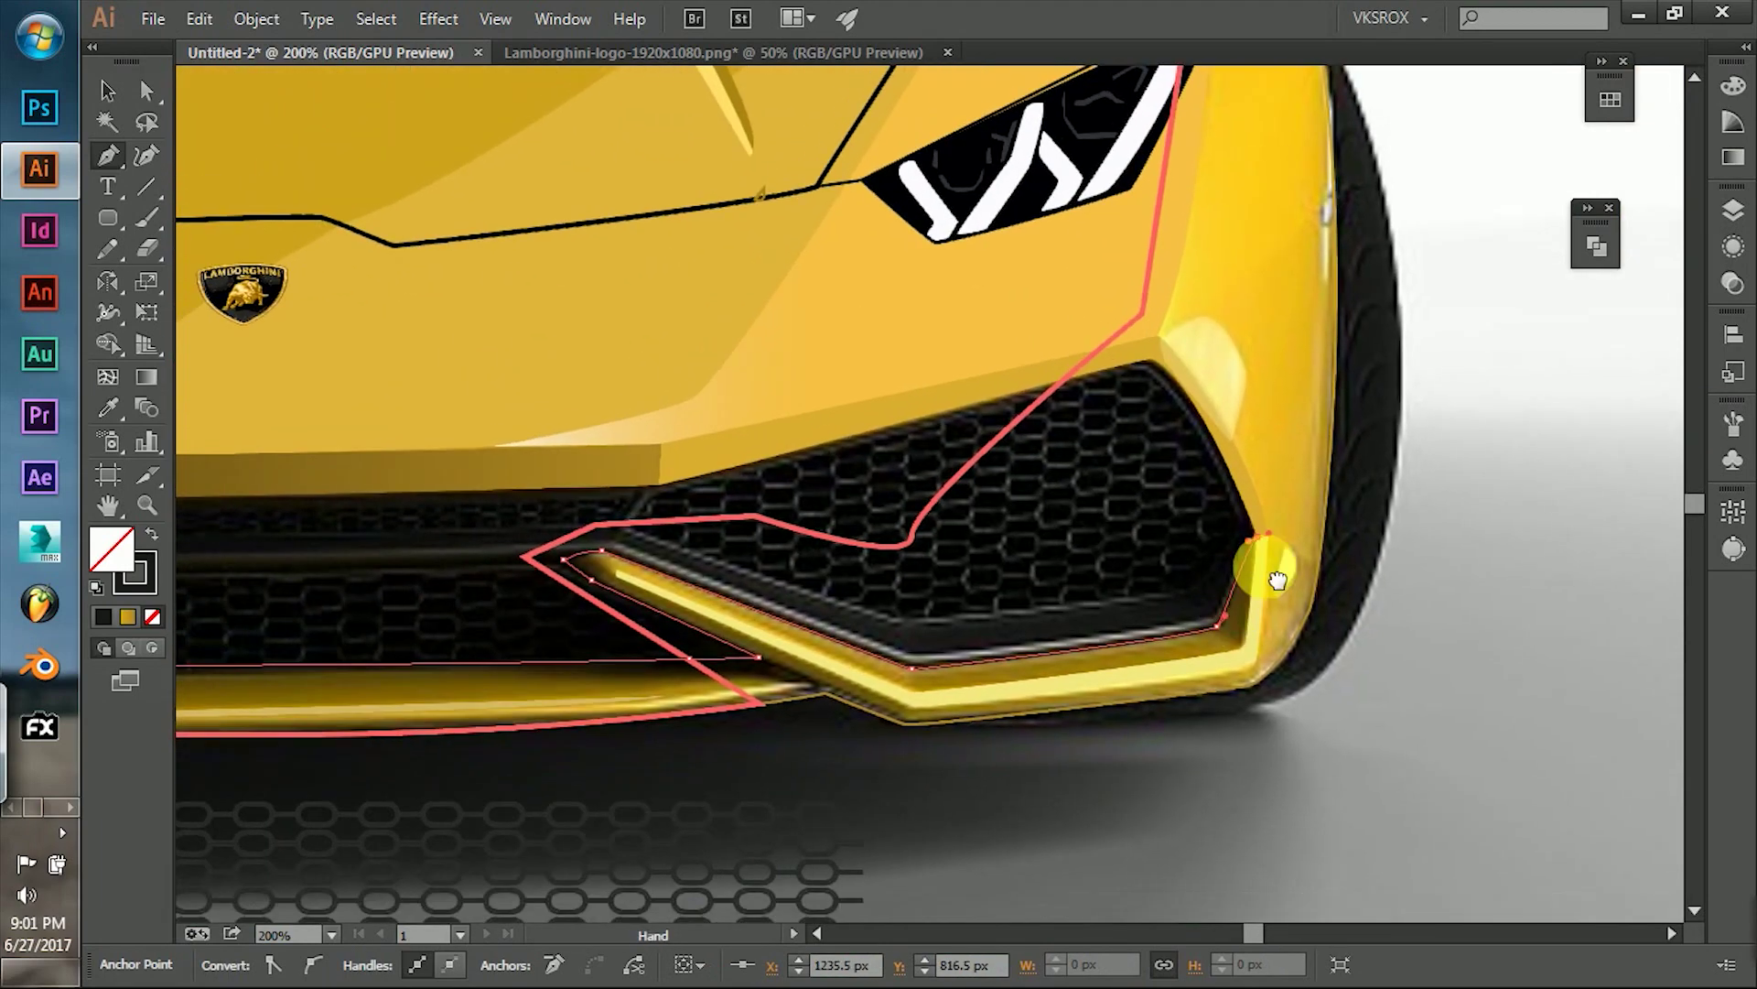
pyautogui.hscroll(-10, 941, 717)
pyautogui.click(531, 835)
pyautogui.click(1597, 246)
pyautogui.click(1294, 345)
pyautogui.rightClick(472, 789)
pyautogui.click(686, 800)
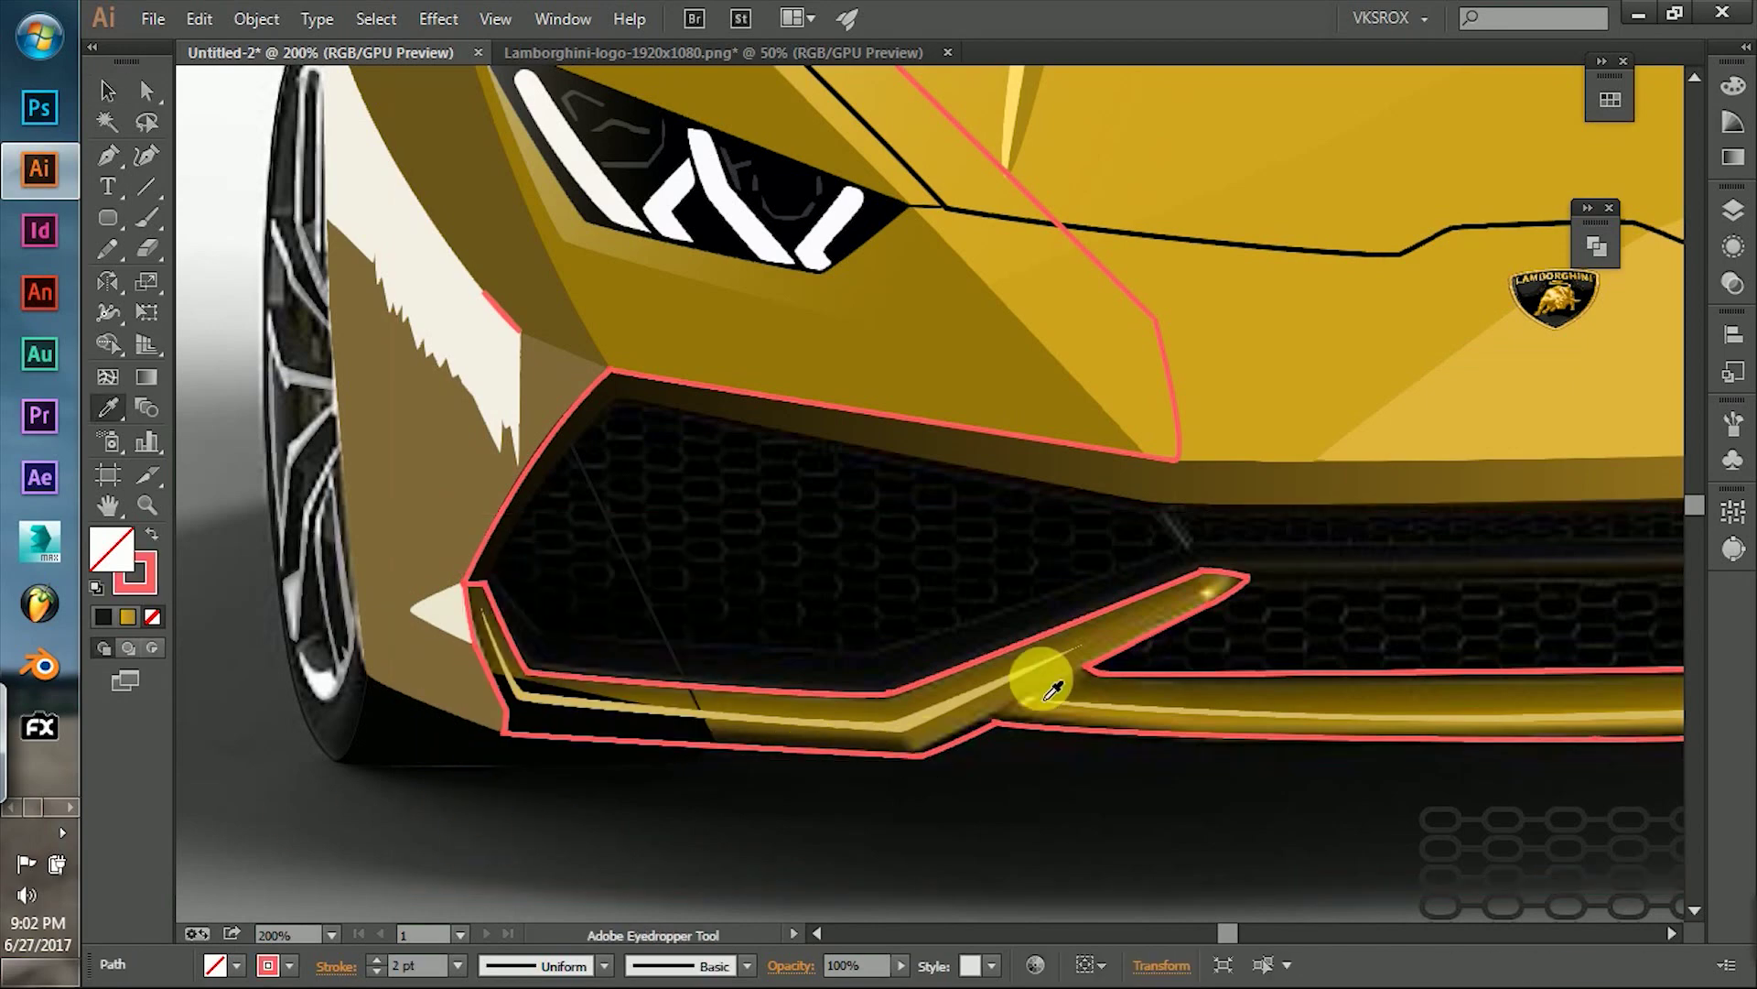
# Fill the right trim piece yellow and reshape the lower body edge by moving its bottom anchor.
pyautogui.hscroll(10, 863, 588)
pyautogui.click(970, 749)
pyautogui.click(110, 549)
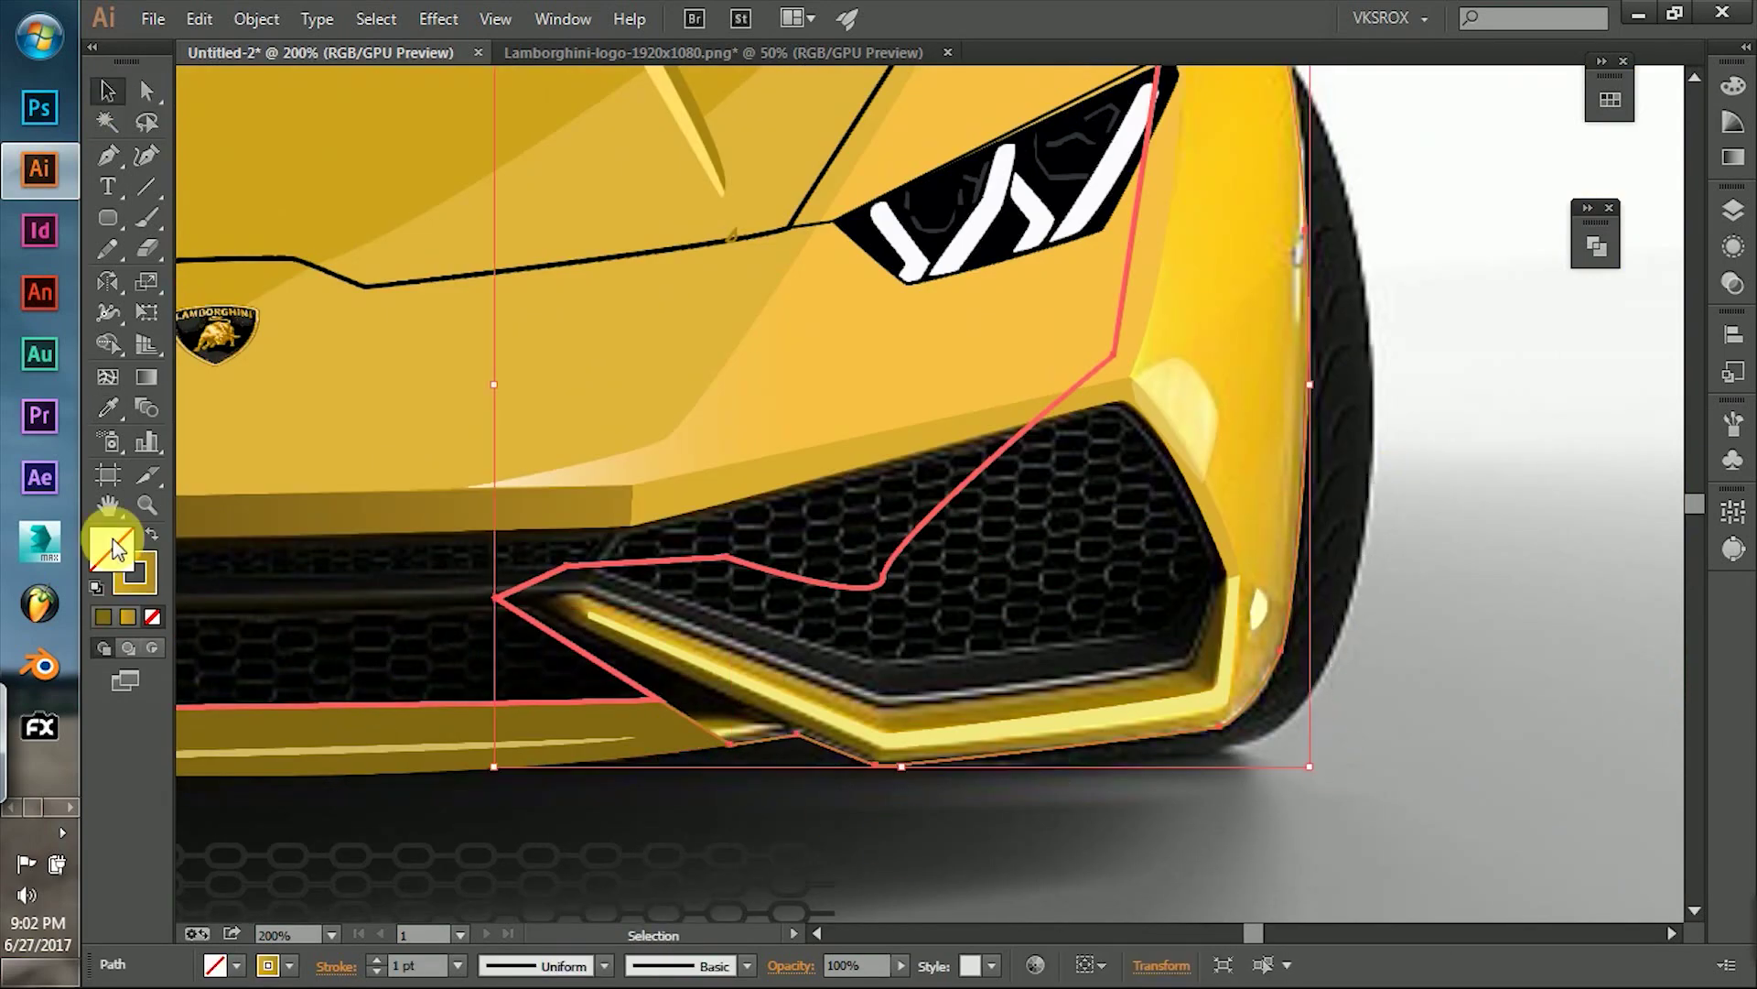
pyautogui.moveTo(933, 707); pyautogui.dragTo(1291, 720)
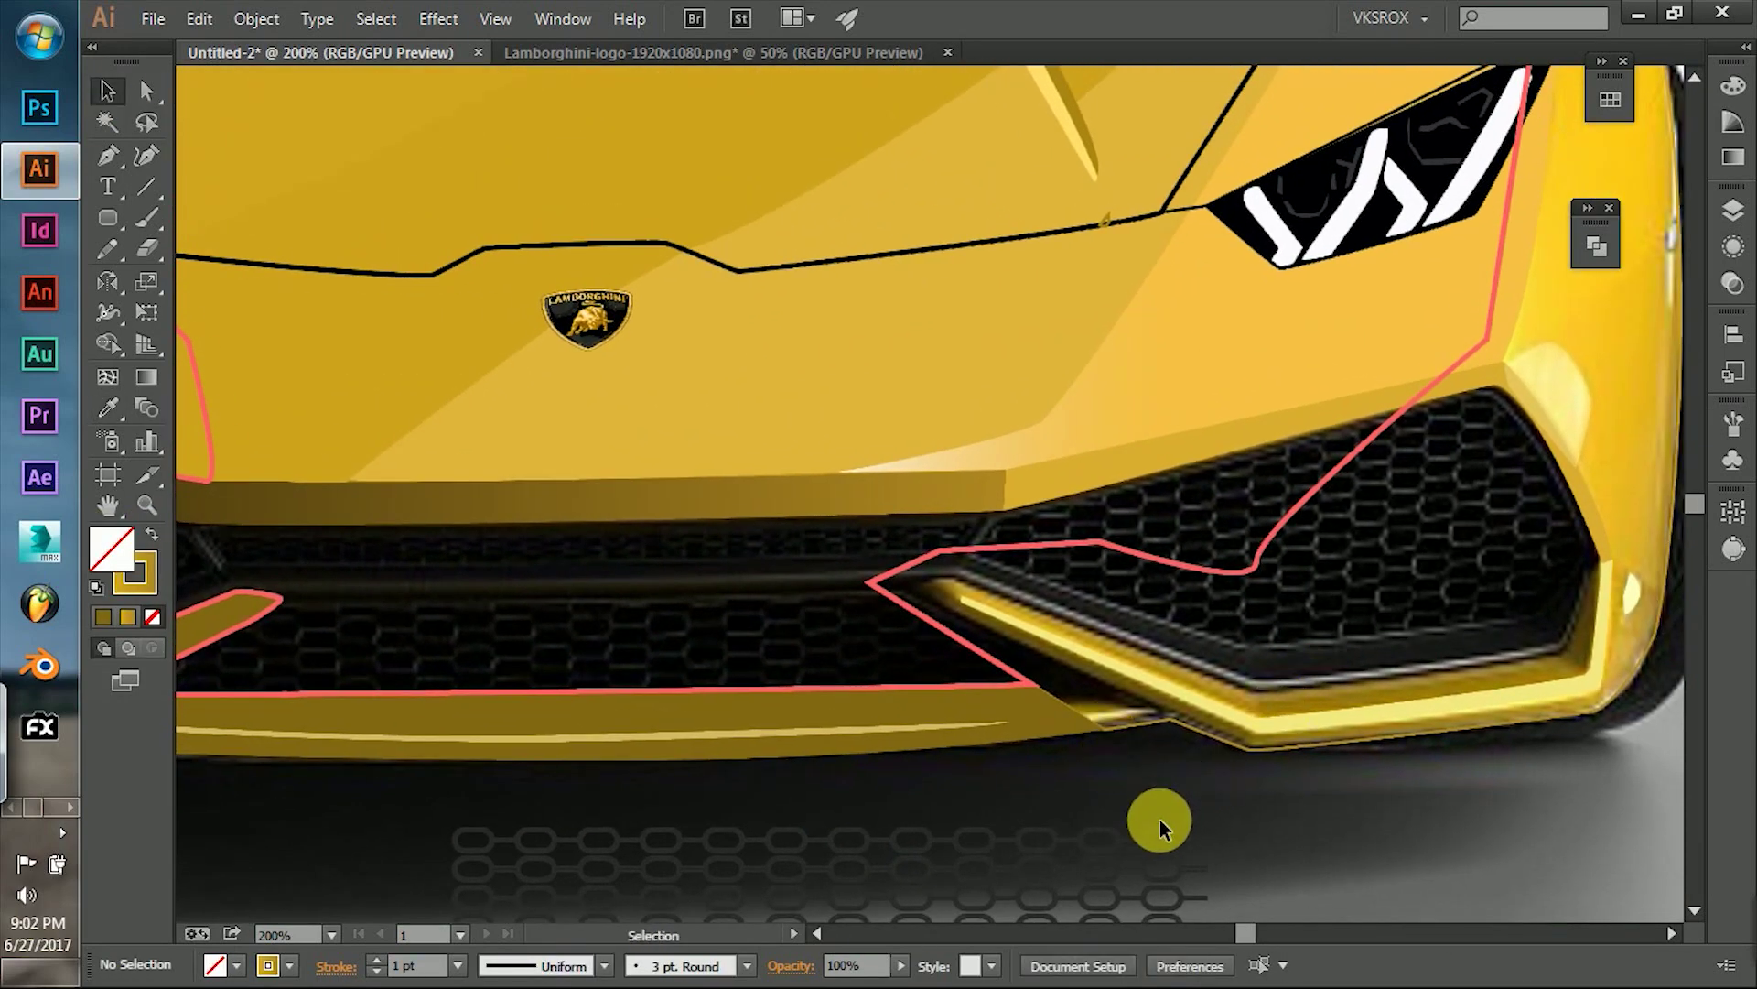
pyautogui.click(1105, 732)
pyautogui.press('a')
pyautogui.moveTo(1051, 687); pyautogui.dragTo(1096, 685)
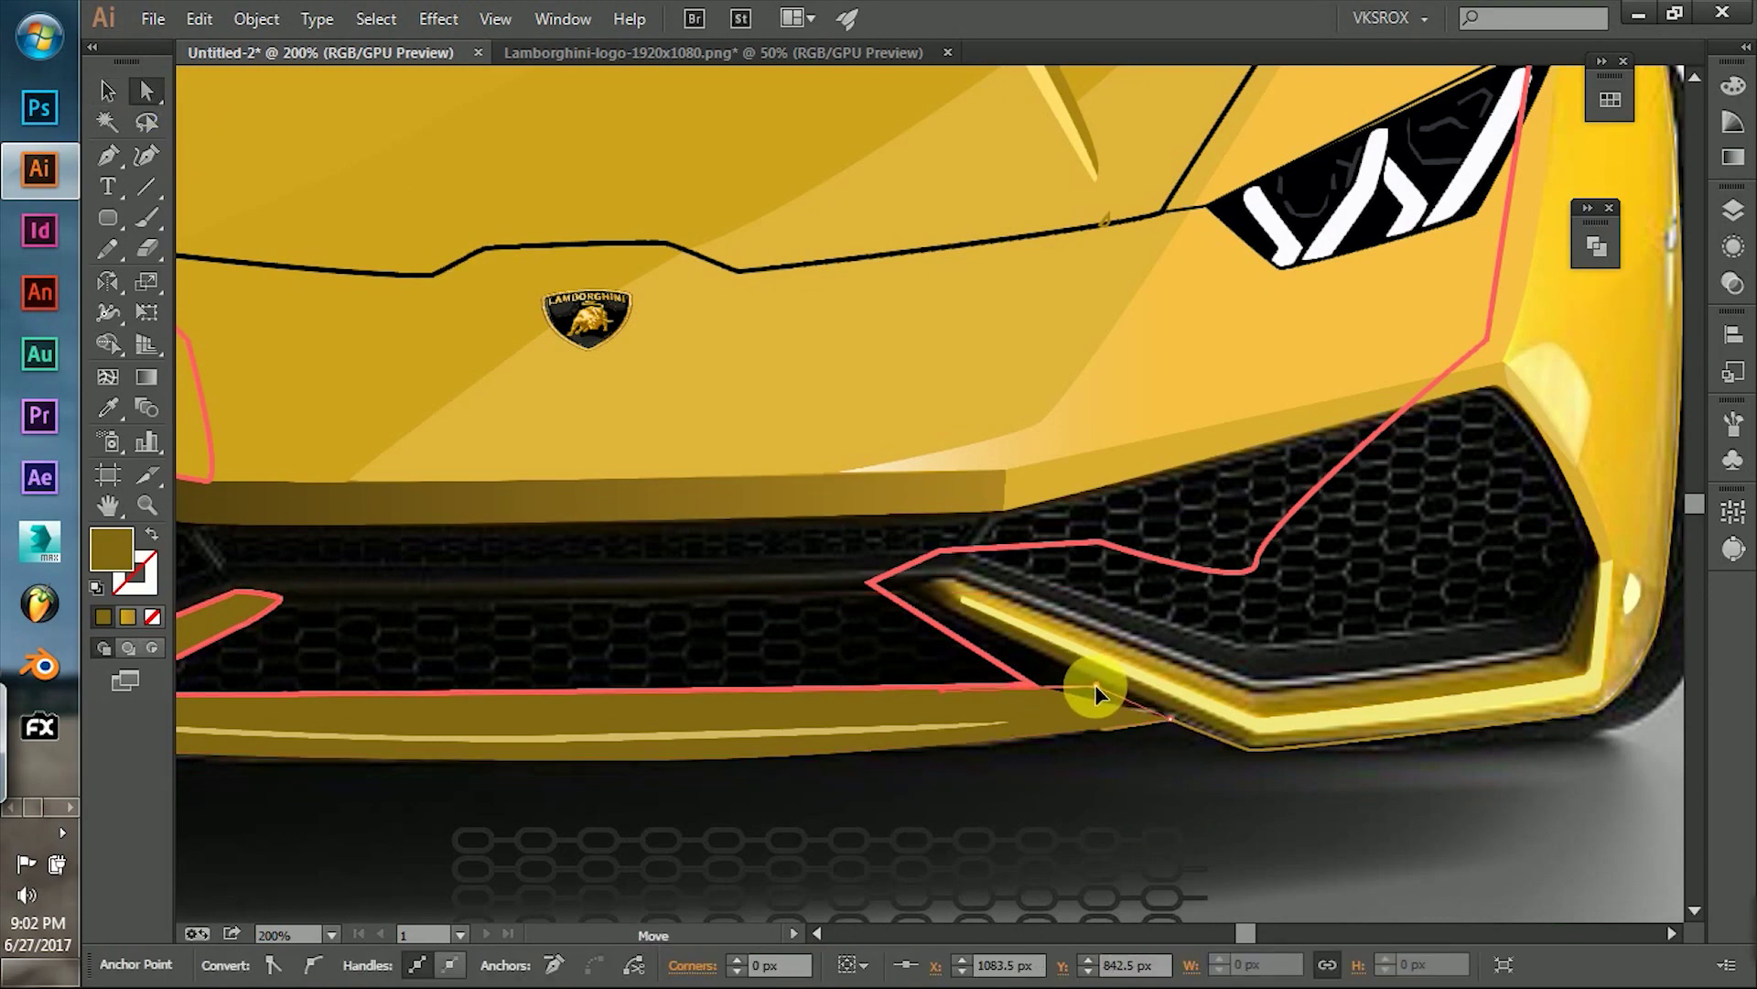
pyautogui.click(1248, 729)
# Trace the right inner grille shape along its edges with the Pen.
pyautogui.press('p')
pyautogui.hscroll(-10, 1216, 725)
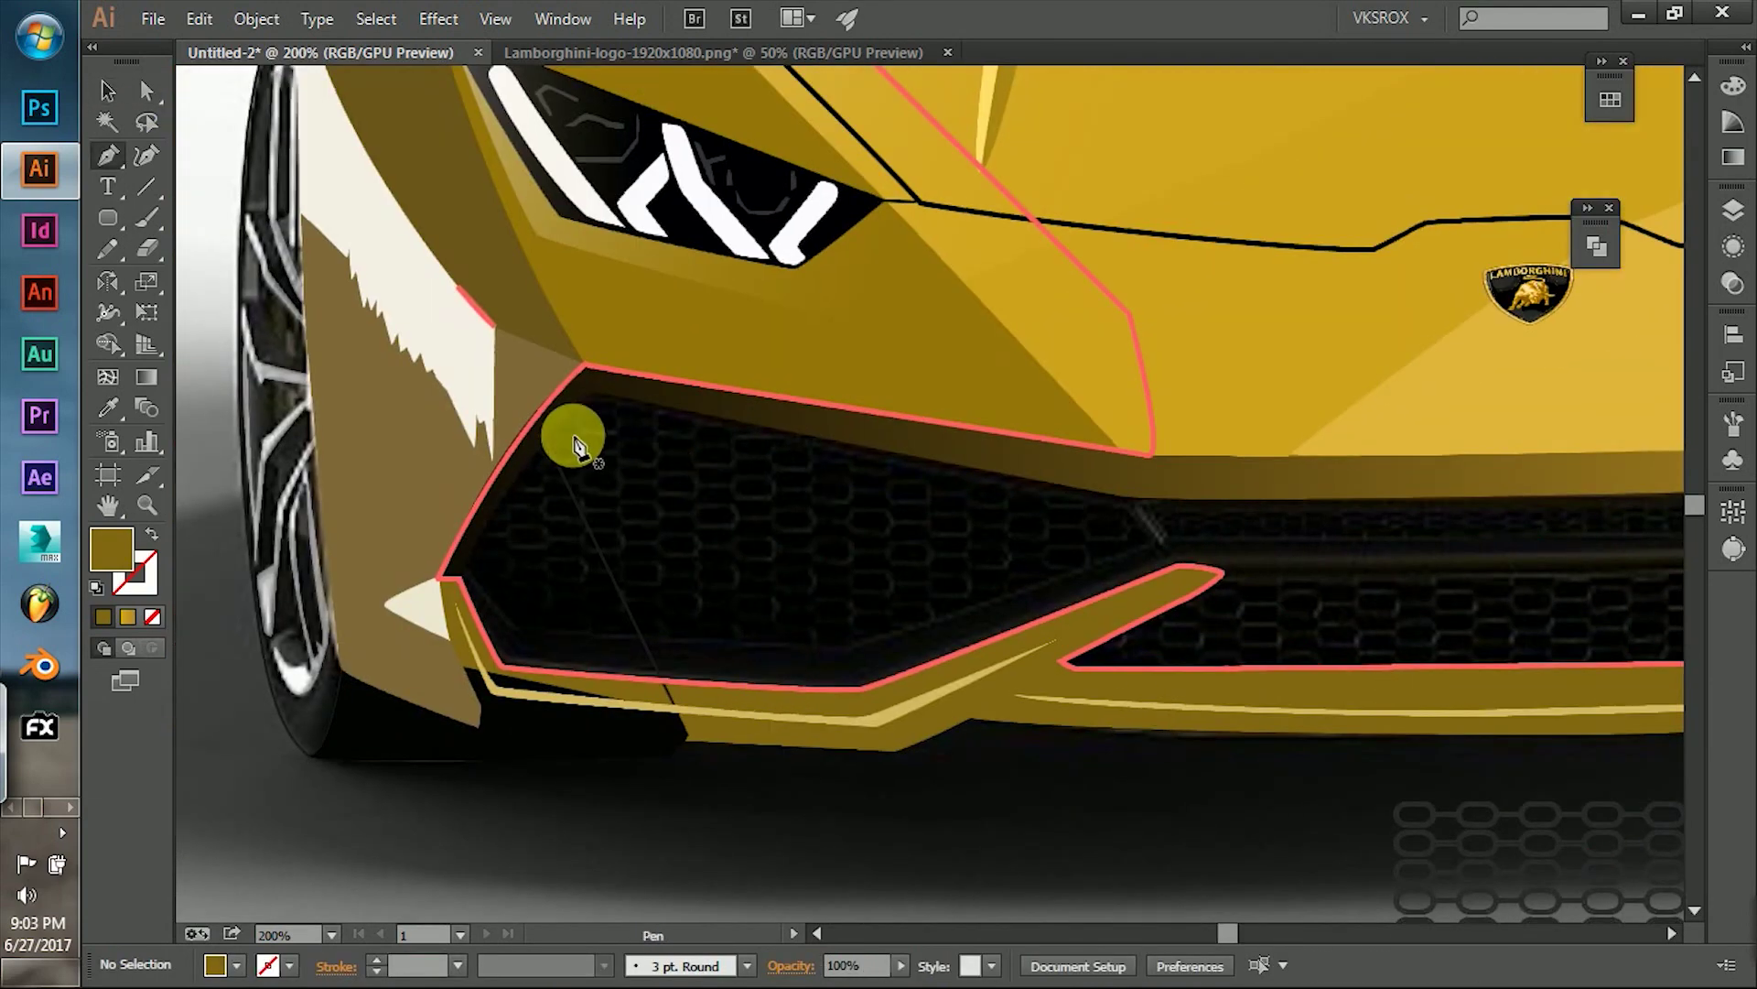
pyautogui.click(449, 578)
pyautogui.click(846, 646)
pyautogui.click(1153, 543)
pyautogui.click(1110, 487)
pyautogui.click(1171, 537)
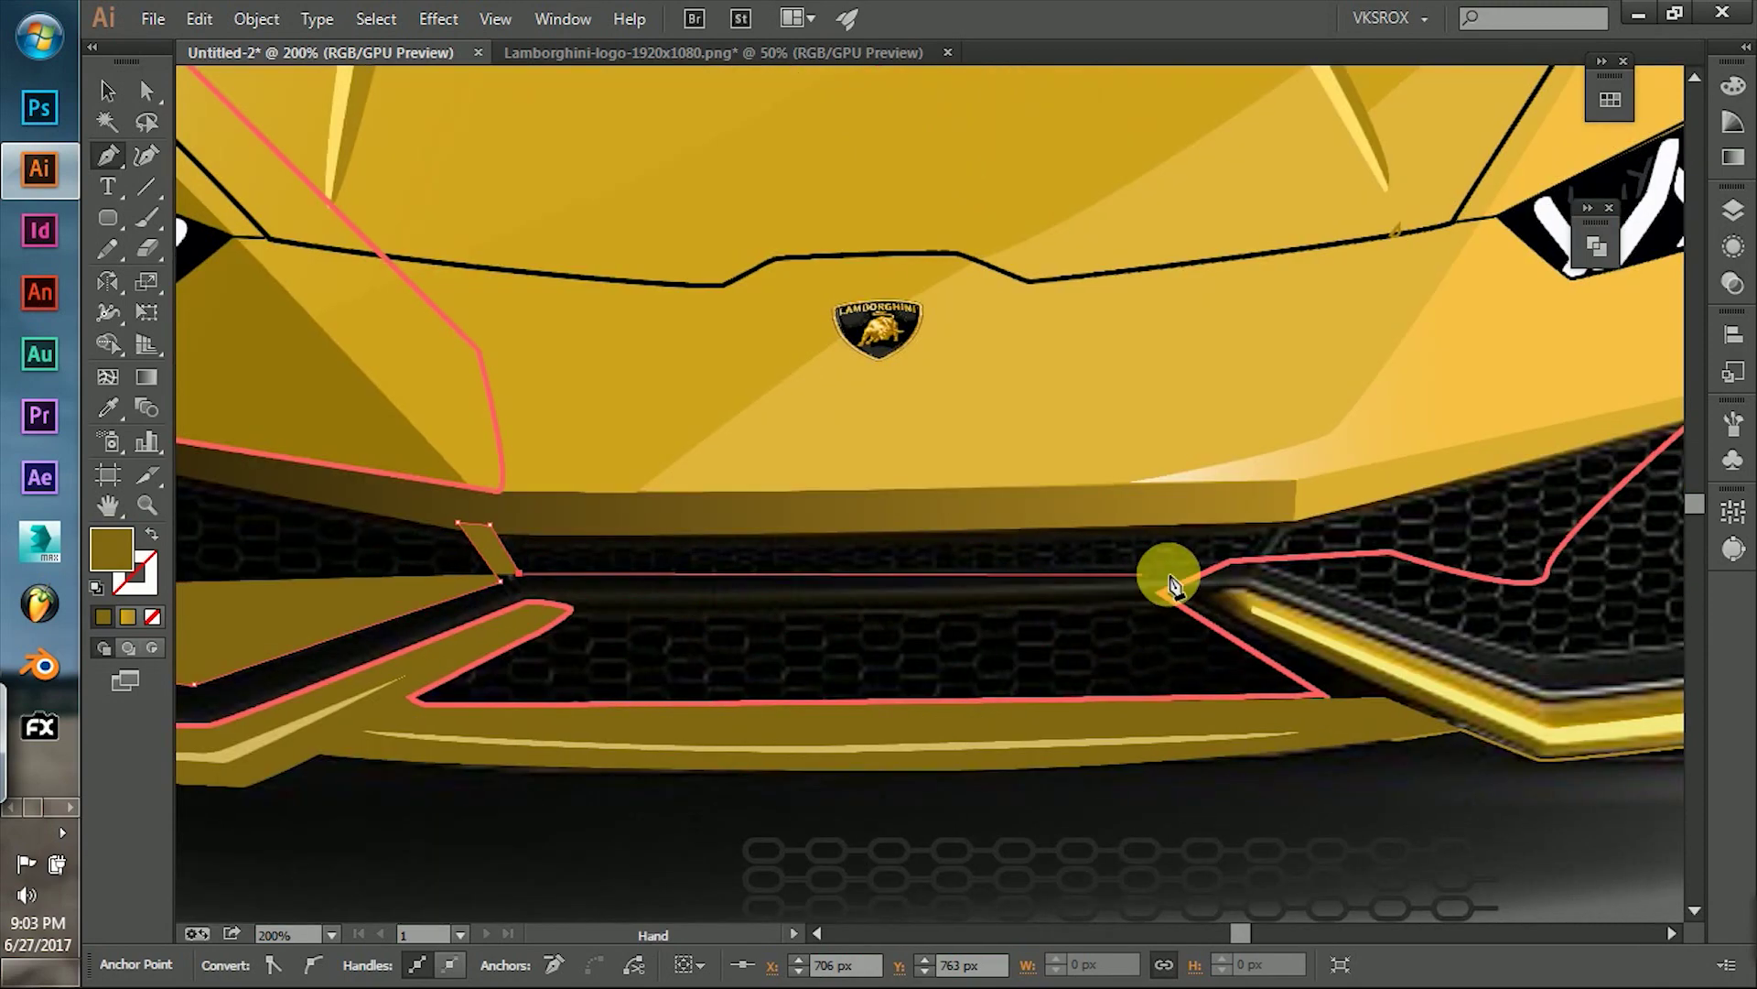
pyautogui.moveTo(1258, 560); pyautogui.dragTo(882, 502)
pyautogui.click(1139, 615)
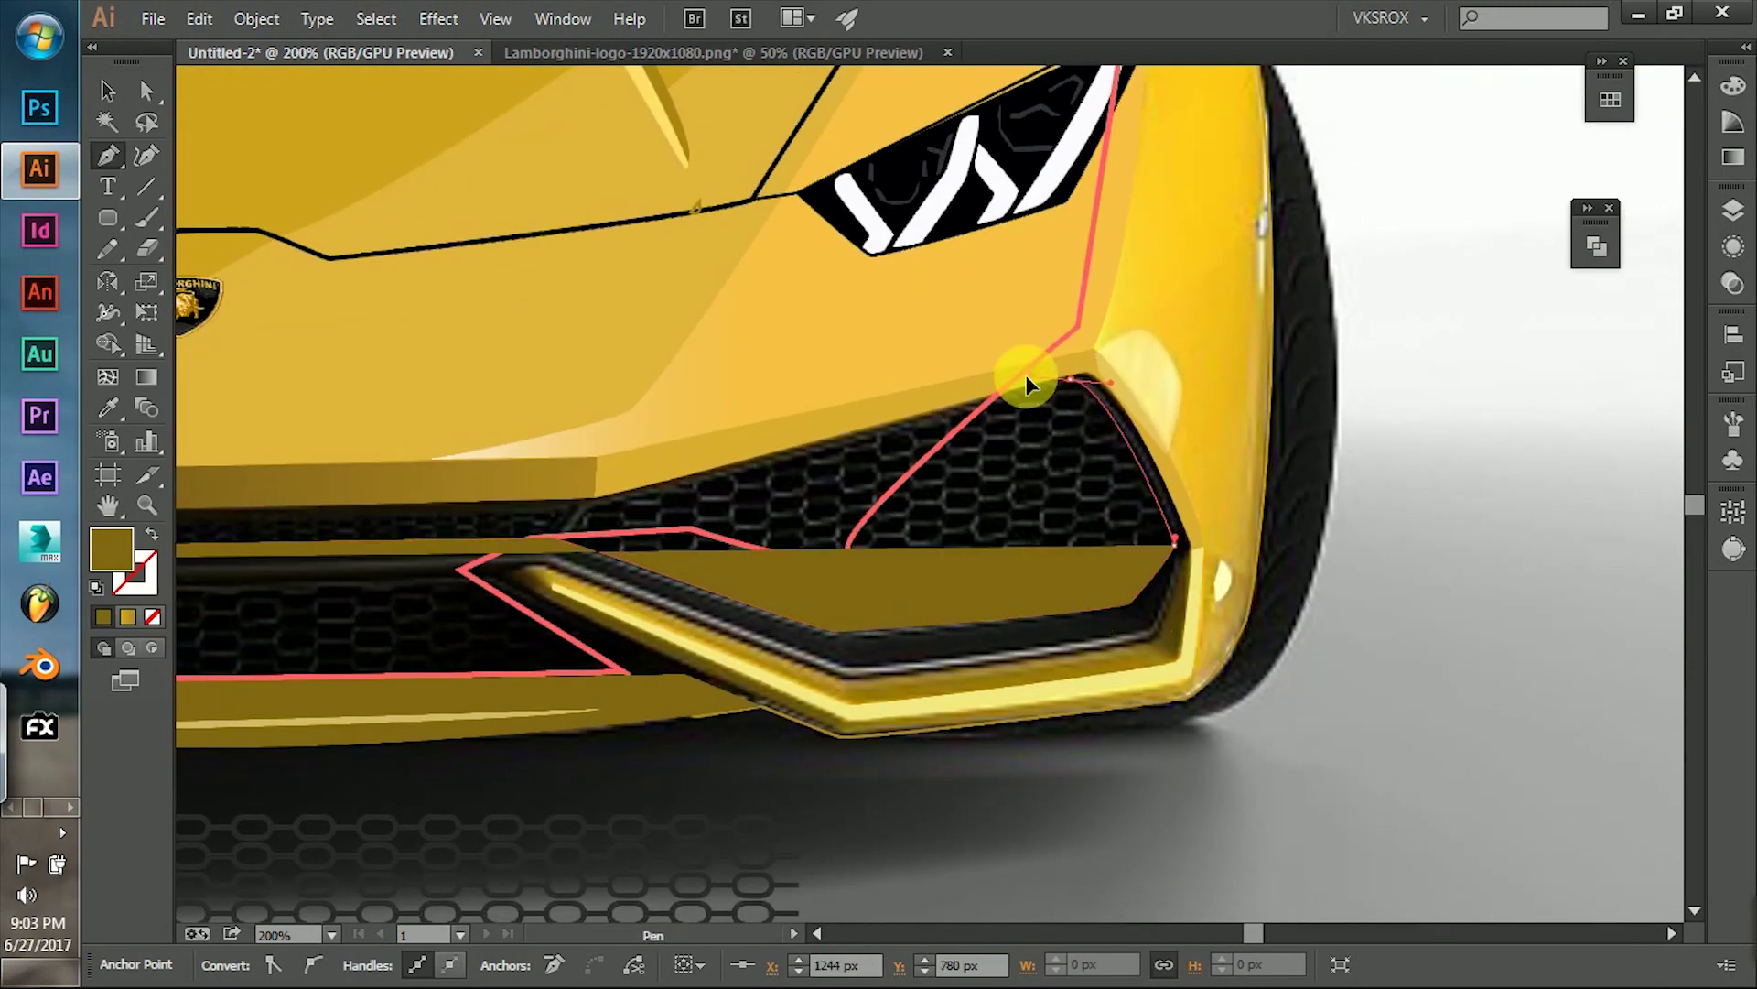
pyautogui.click(1062, 368)
# Close the right grille path at its start and fill it black.
pyautogui.hscroll(-2, 1234, 443)
pyautogui.press('/')
pyautogui.hscroll(-4, 844, 648)
pyautogui.hscroll(-6, 1126, 510)
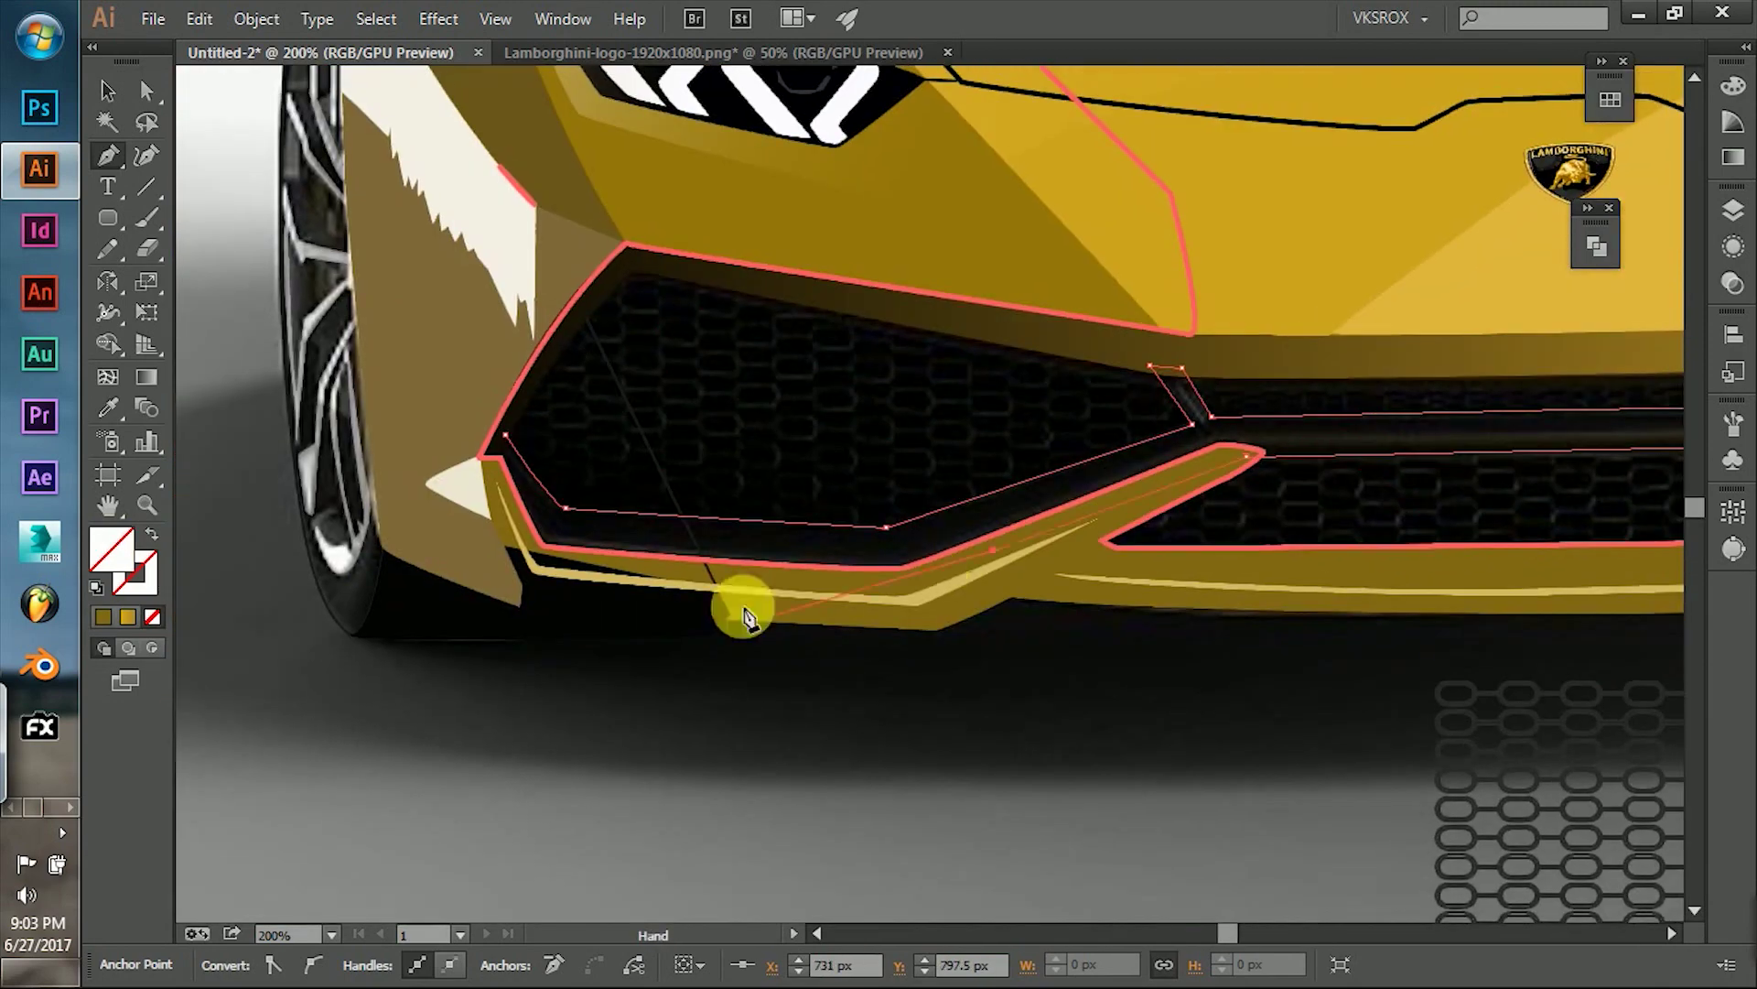
pyautogui.click(467, 429)
pyautogui.doubleClick(111, 549)
pyautogui.click(1602, 370)
pyautogui.press('v')
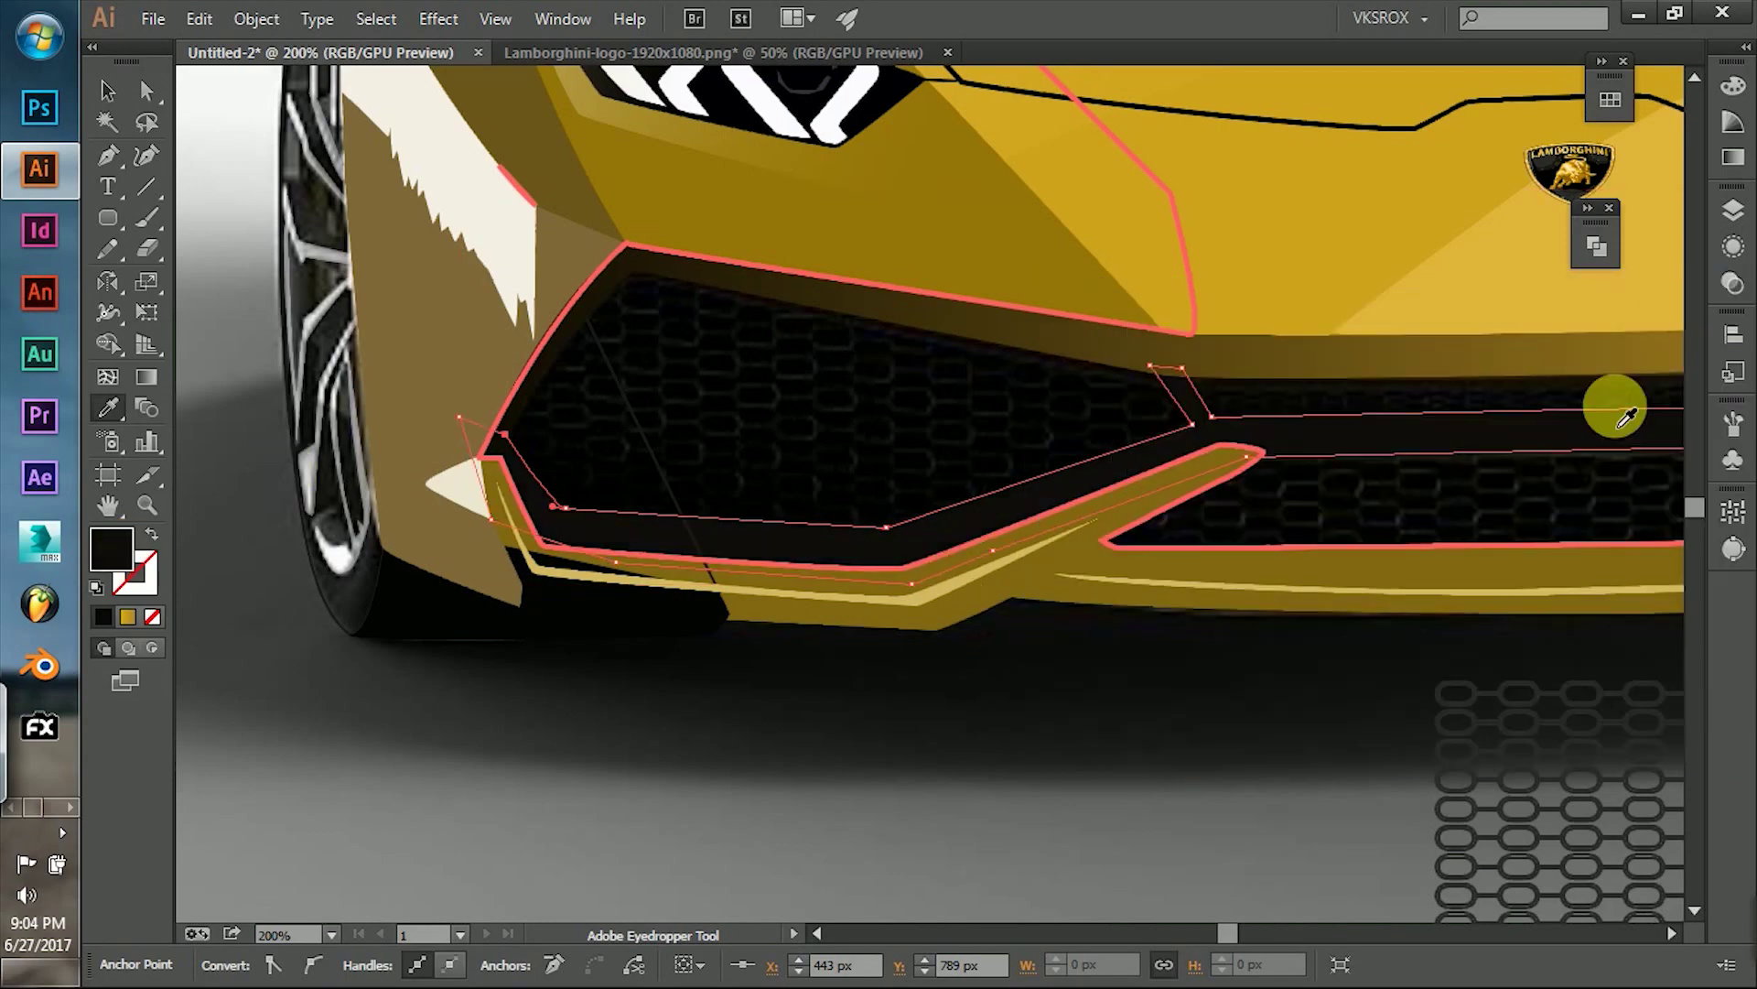
pyautogui.hotkey('ctrl', '-')
pyautogui.click(1325, 601)
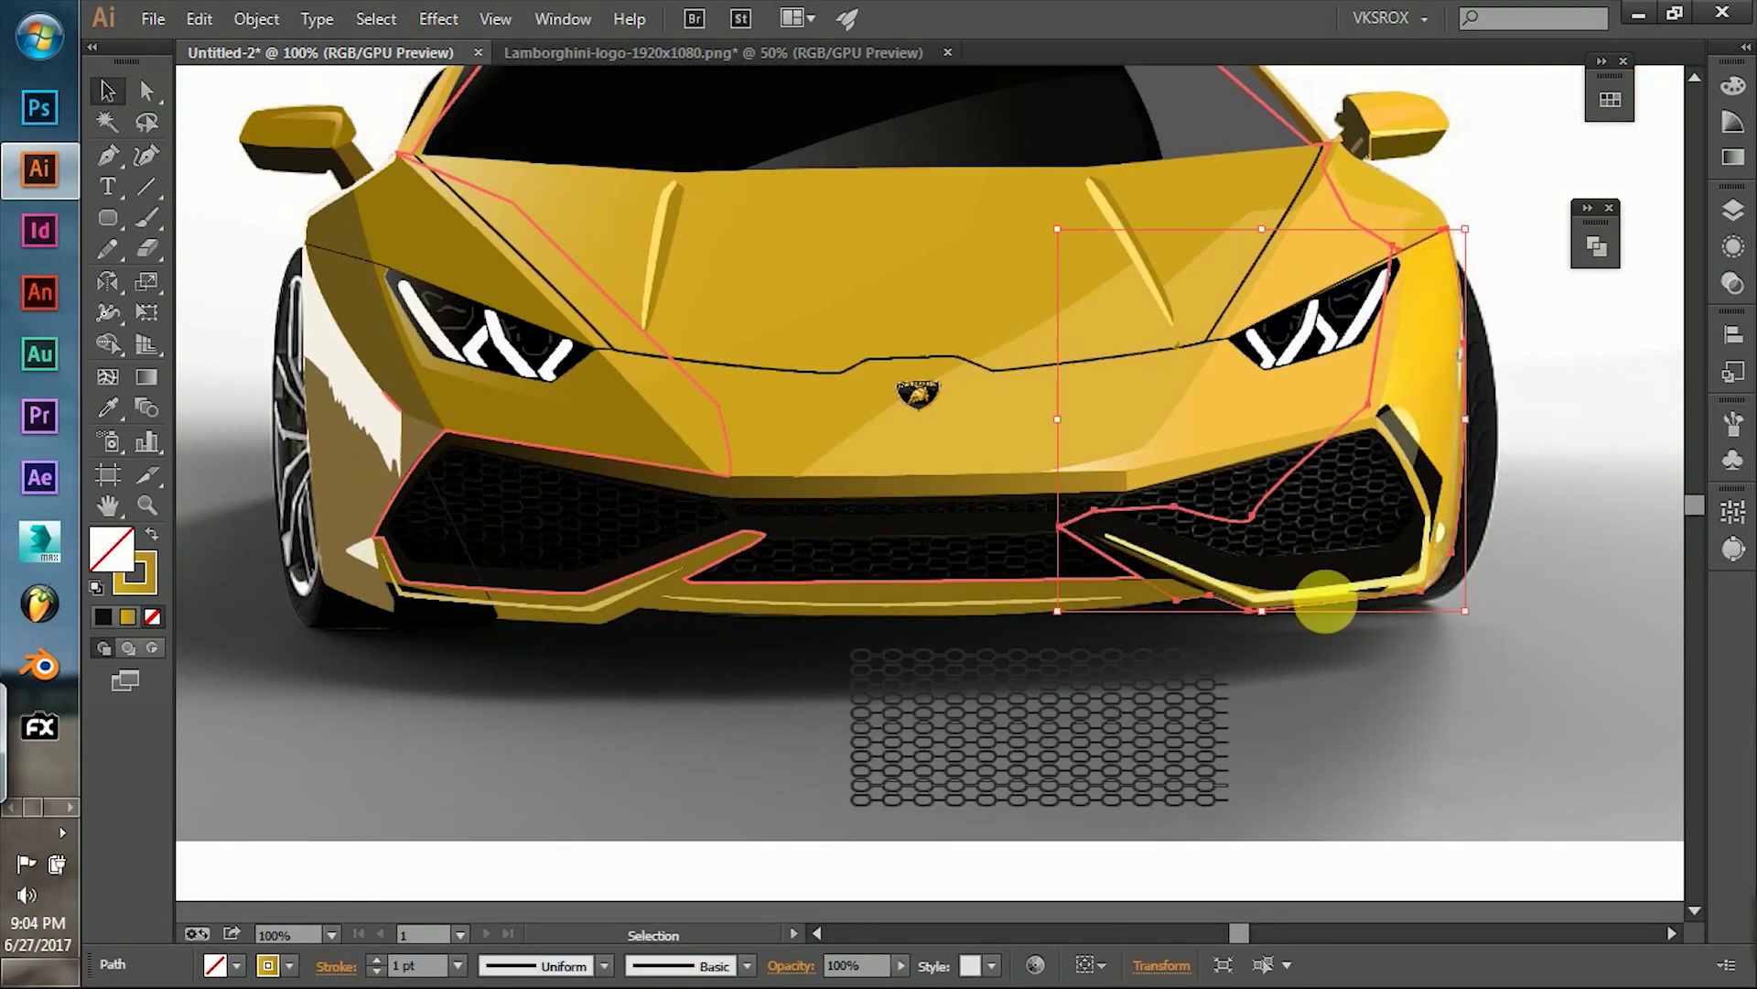
# Trace the left grille's inner shape and fill it black.
pyautogui.click(684, 743)
pyautogui.press('p')
pyautogui.click(411, 577)
pyautogui.click(351, 543)
pyautogui.click(352, 488)
pyautogui.click(417, 423)
pyautogui.doubleClick(111, 549)
pyautogui.click(1625, 364)
# Move the honeycomb pattern onto the left grille and clip it inside the intake shapes.
pyautogui.moveTo(1120, 759)
pyautogui.mouseDown()
pyautogui.moveTo(612, 540)
pyautogui.moveTo(1301, 548)
pyautogui.mouseUp()
pyautogui.keyDown('shift'); pyautogui.click(976, 562); pyautogui.keyUp('shift')
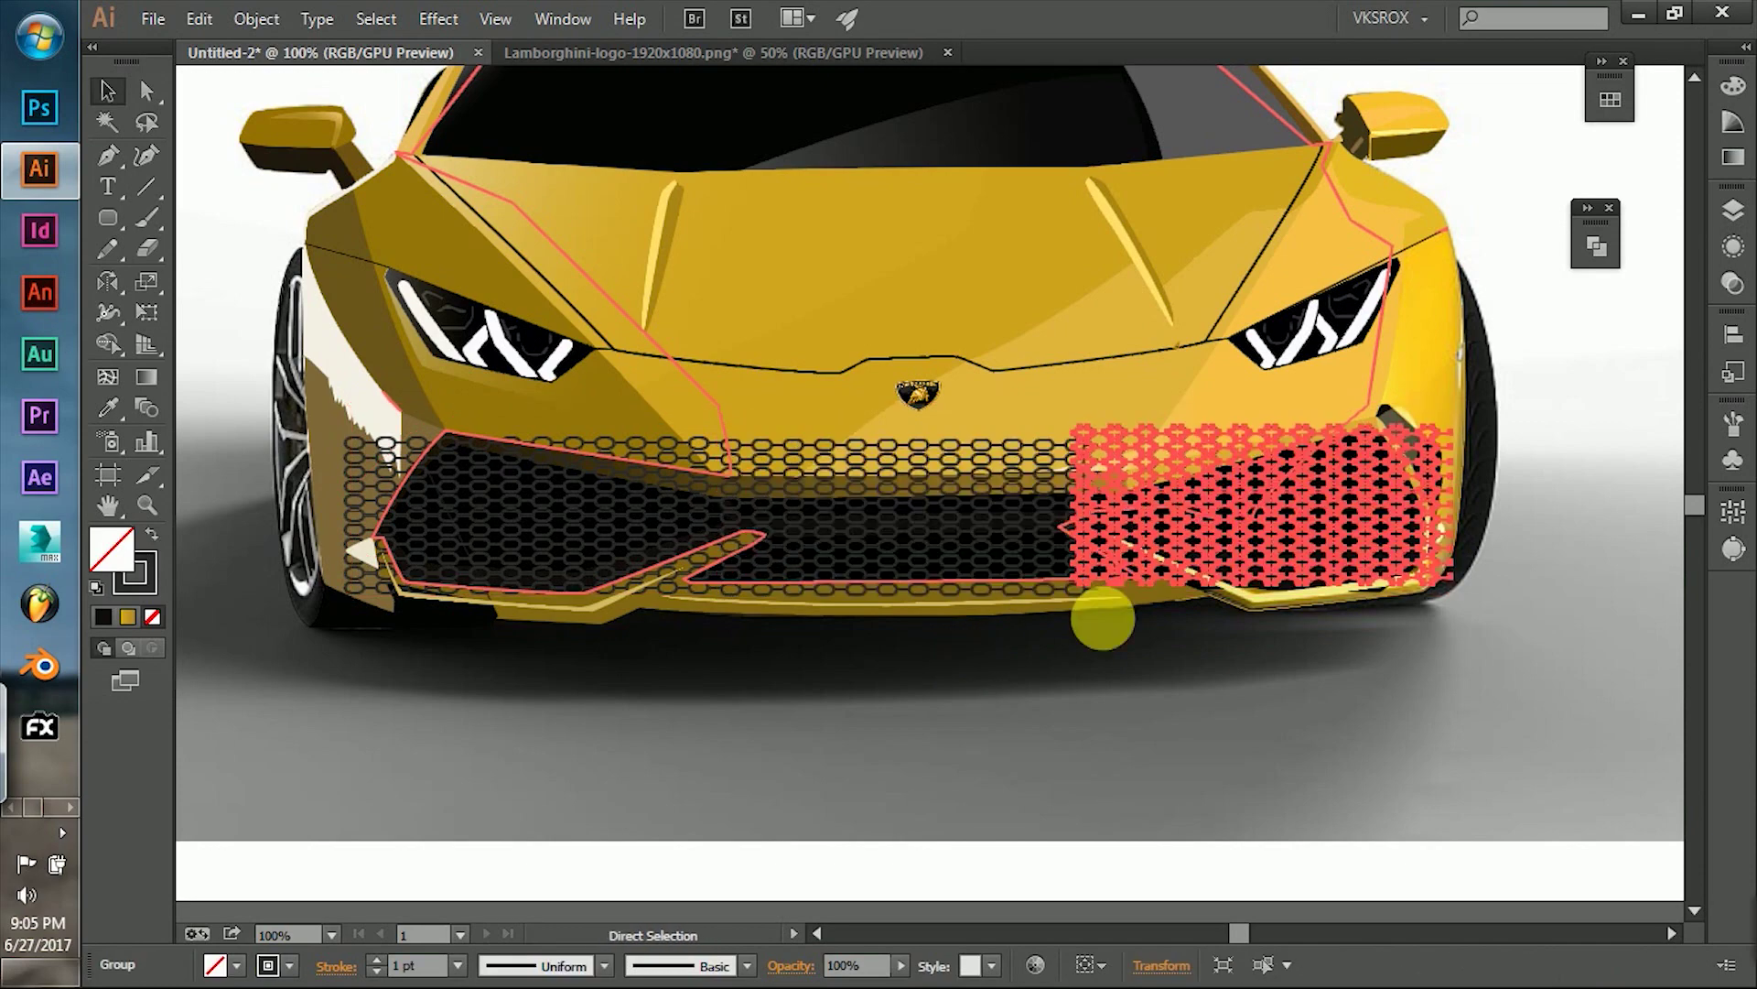
pyautogui.keyDown('shift'); pyautogui.click(690, 541); pyautogui.keyUp('shift')
pyautogui.hotkey('ctrl', '7')
pyautogui.click(1147, 750)
# Send the right intake fill behind the grille and trial clipping the honeycomb there, undoing it.
pyautogui.scroll(2, 1147, 749)
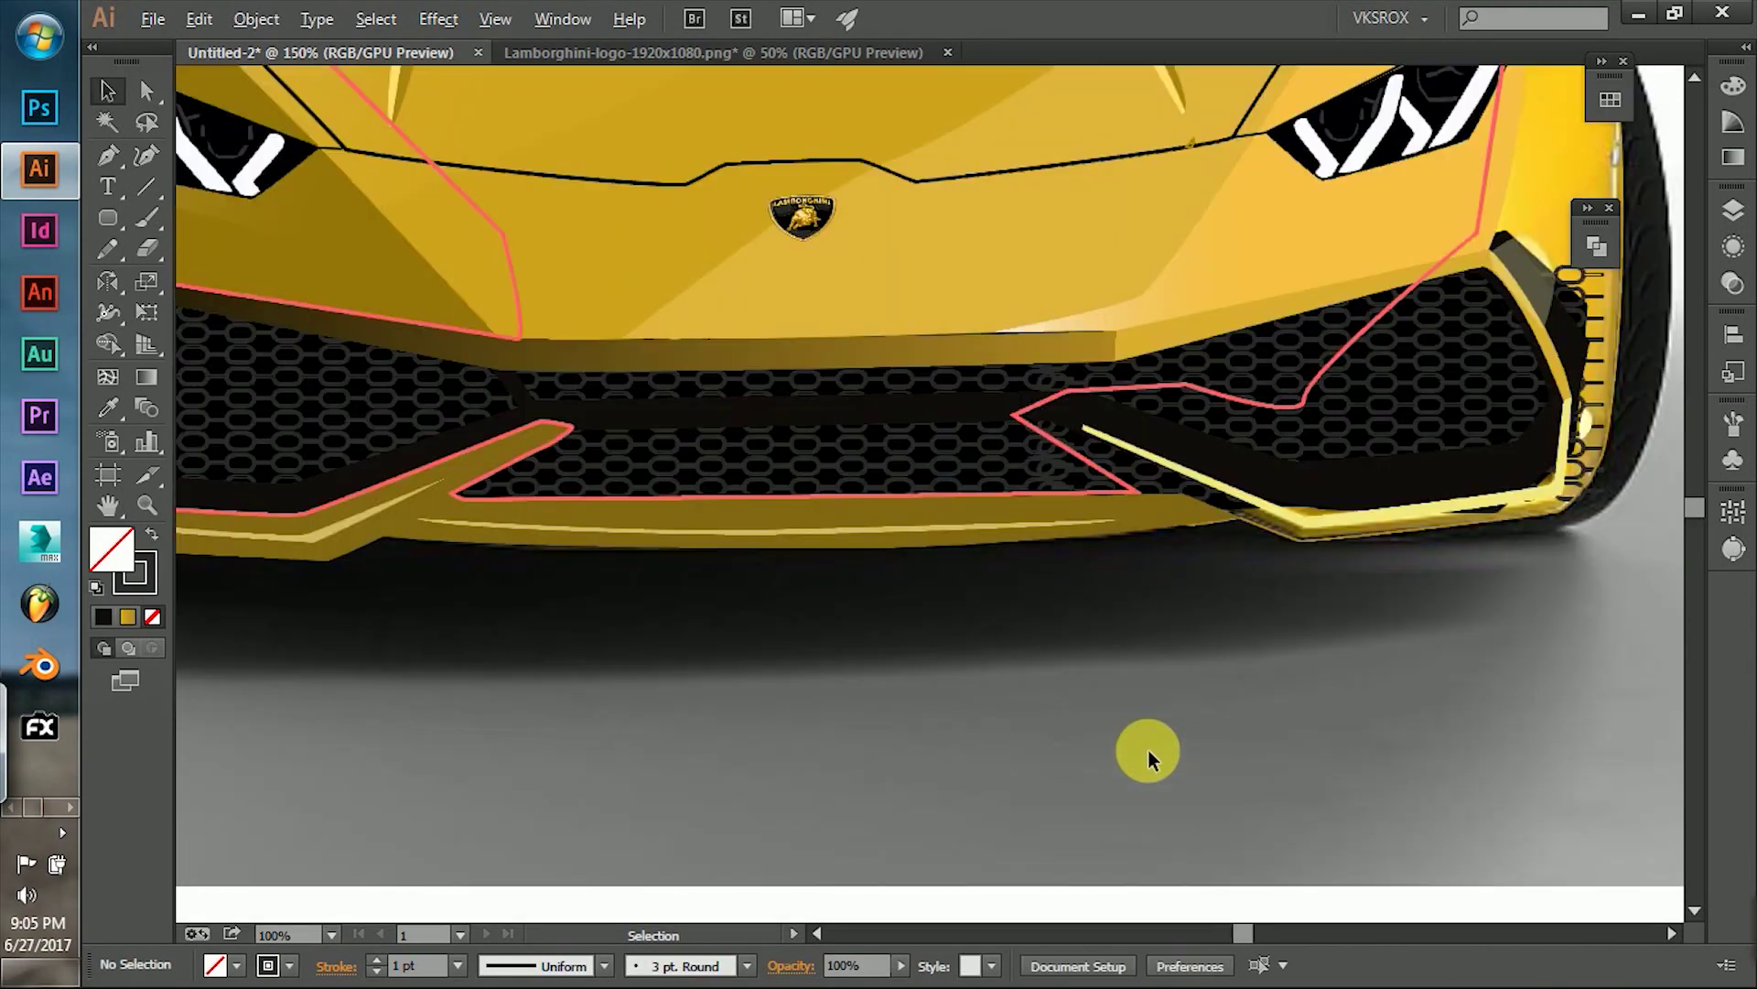
pyautogui.hotkey('ctrl', 'shift', '[')
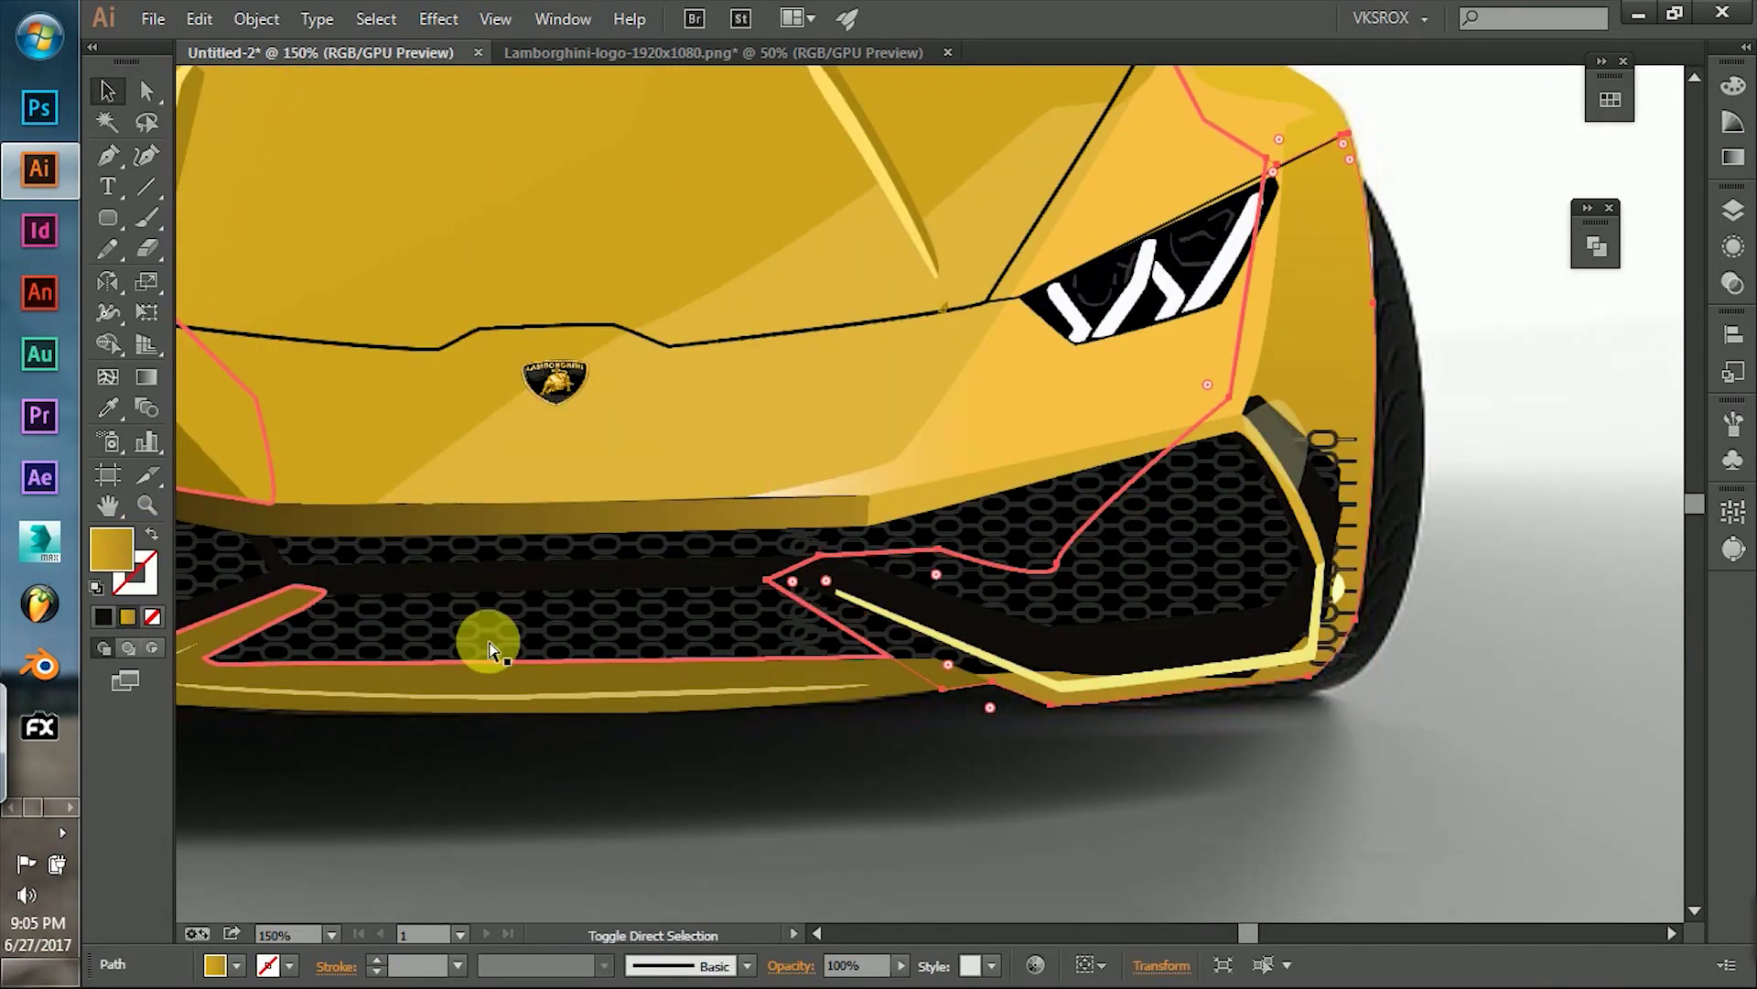
pyautogui.click(1358, 646)
pyautogui.keyDown('shift'); pyautogui.click(1347, 656); pyautogui.keyUp('shift')
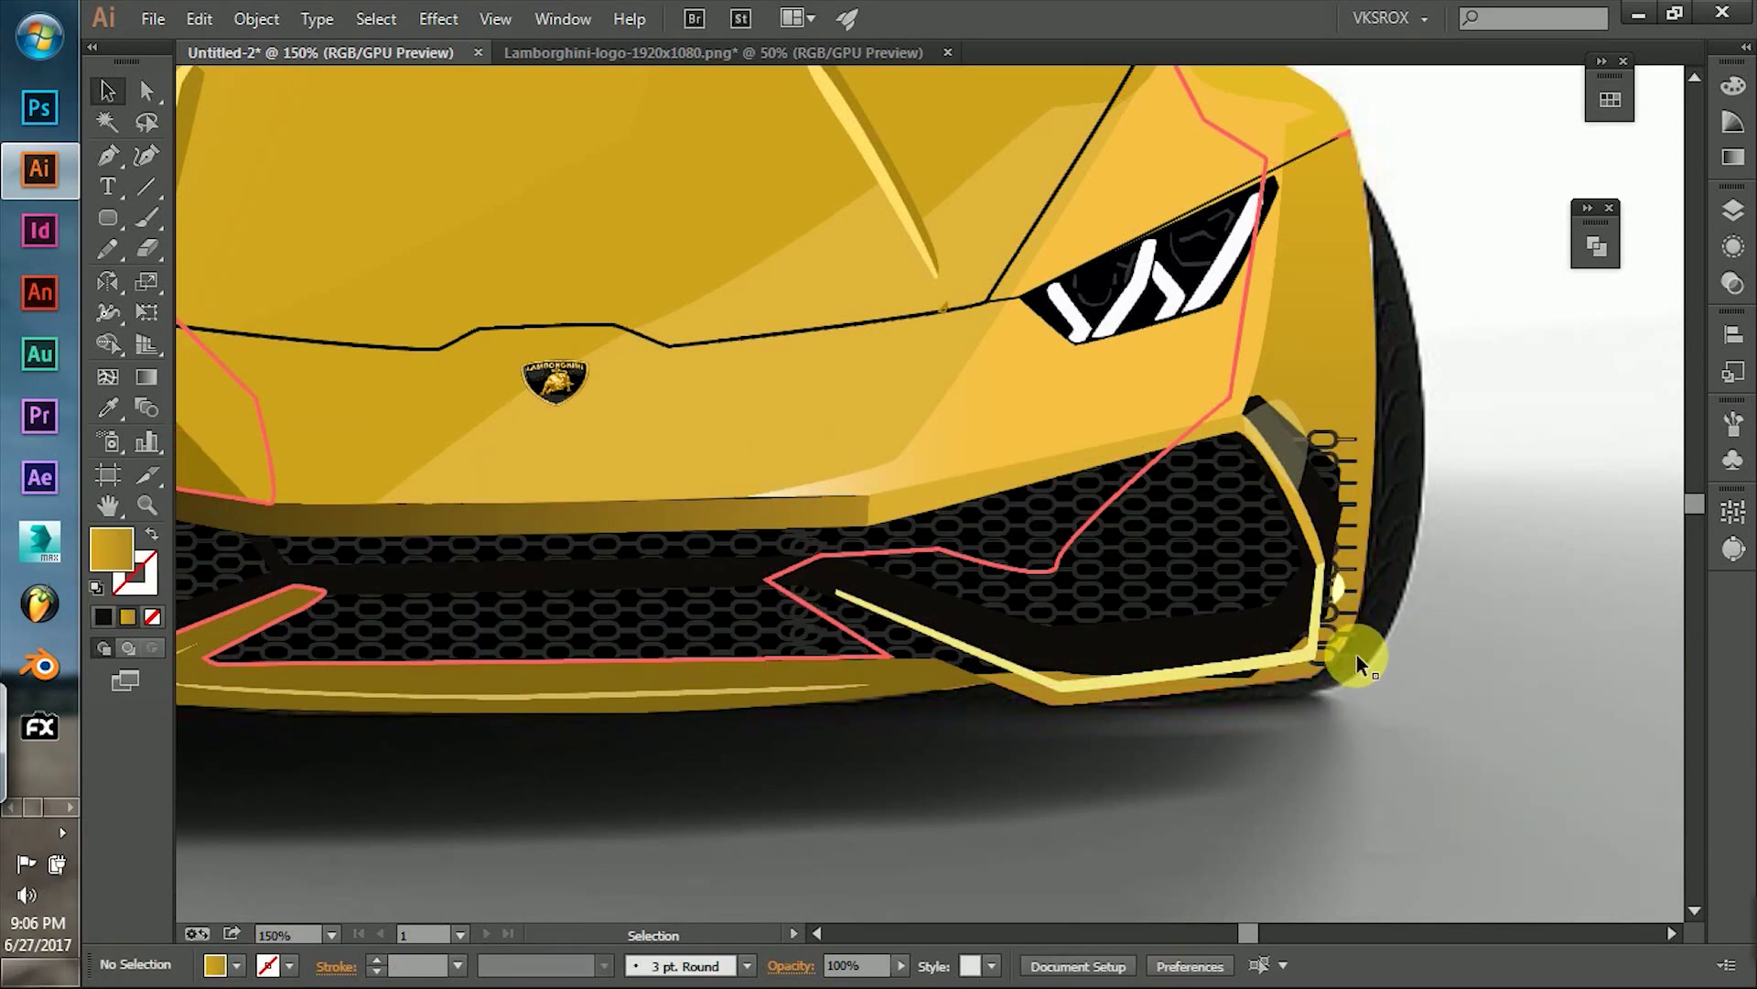
pyautogui.hotkey('ctrl', '7')
pyautogui.click(1331, 661)
pyautogui.click(1110, 470)
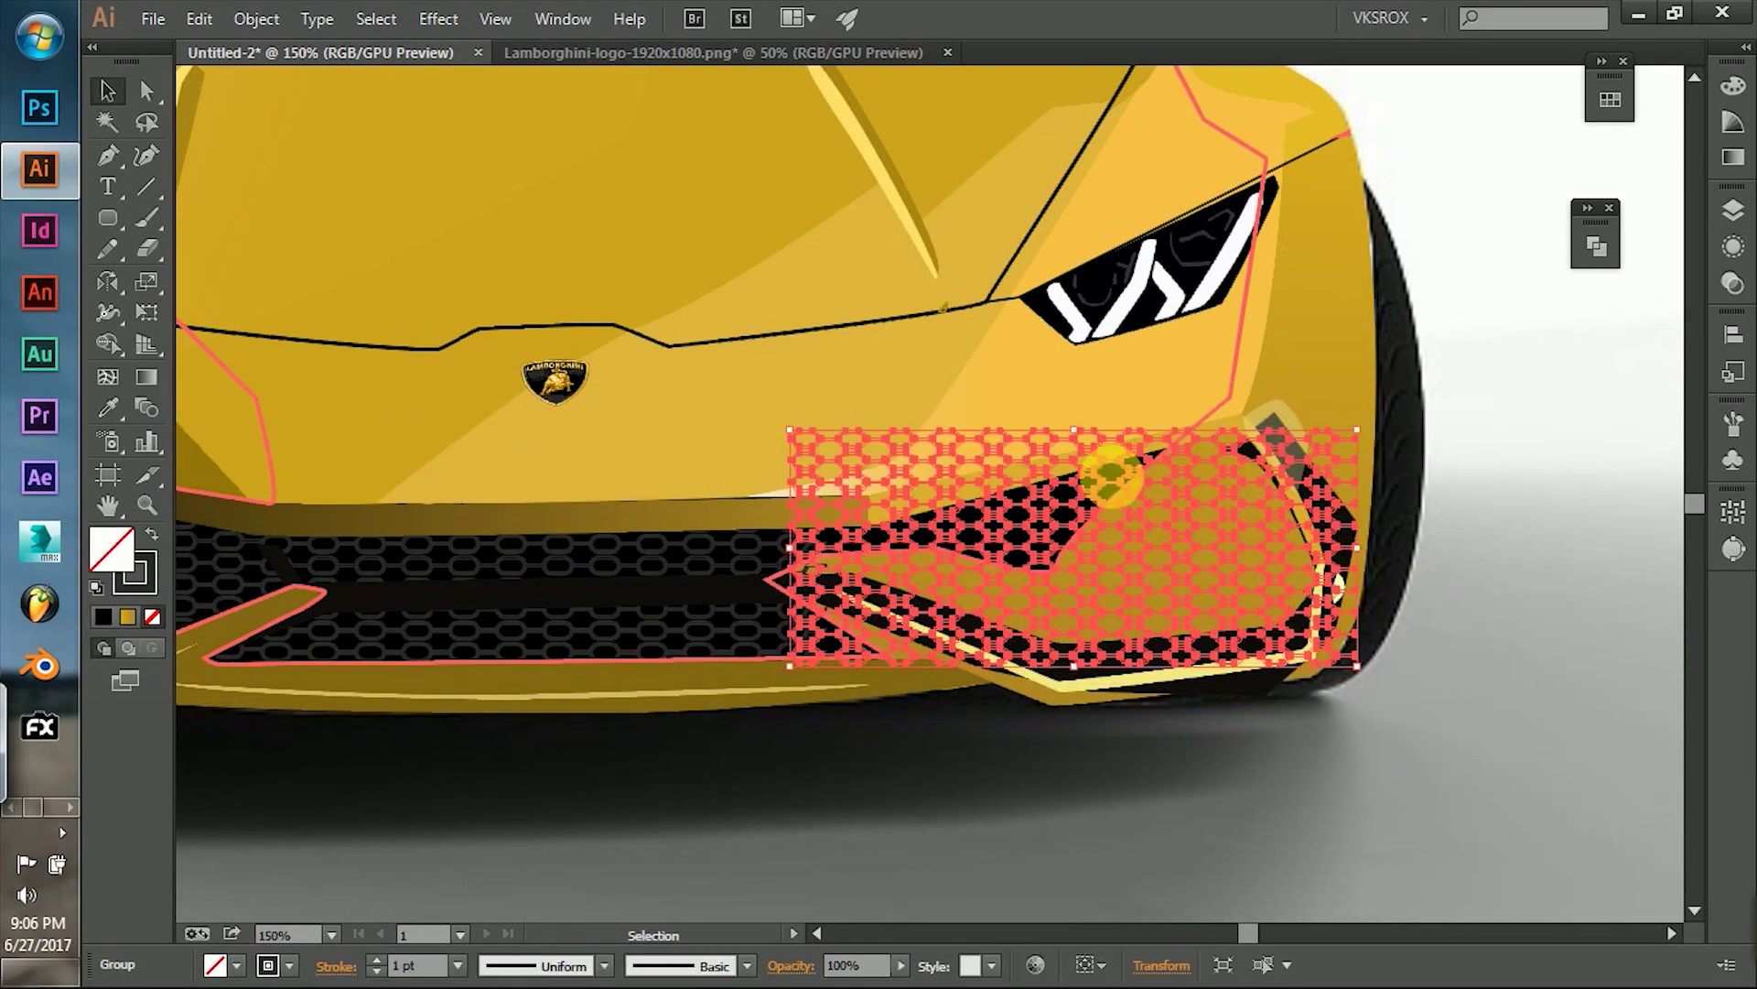
pyautogui.hotkey('ctrl', 'z')
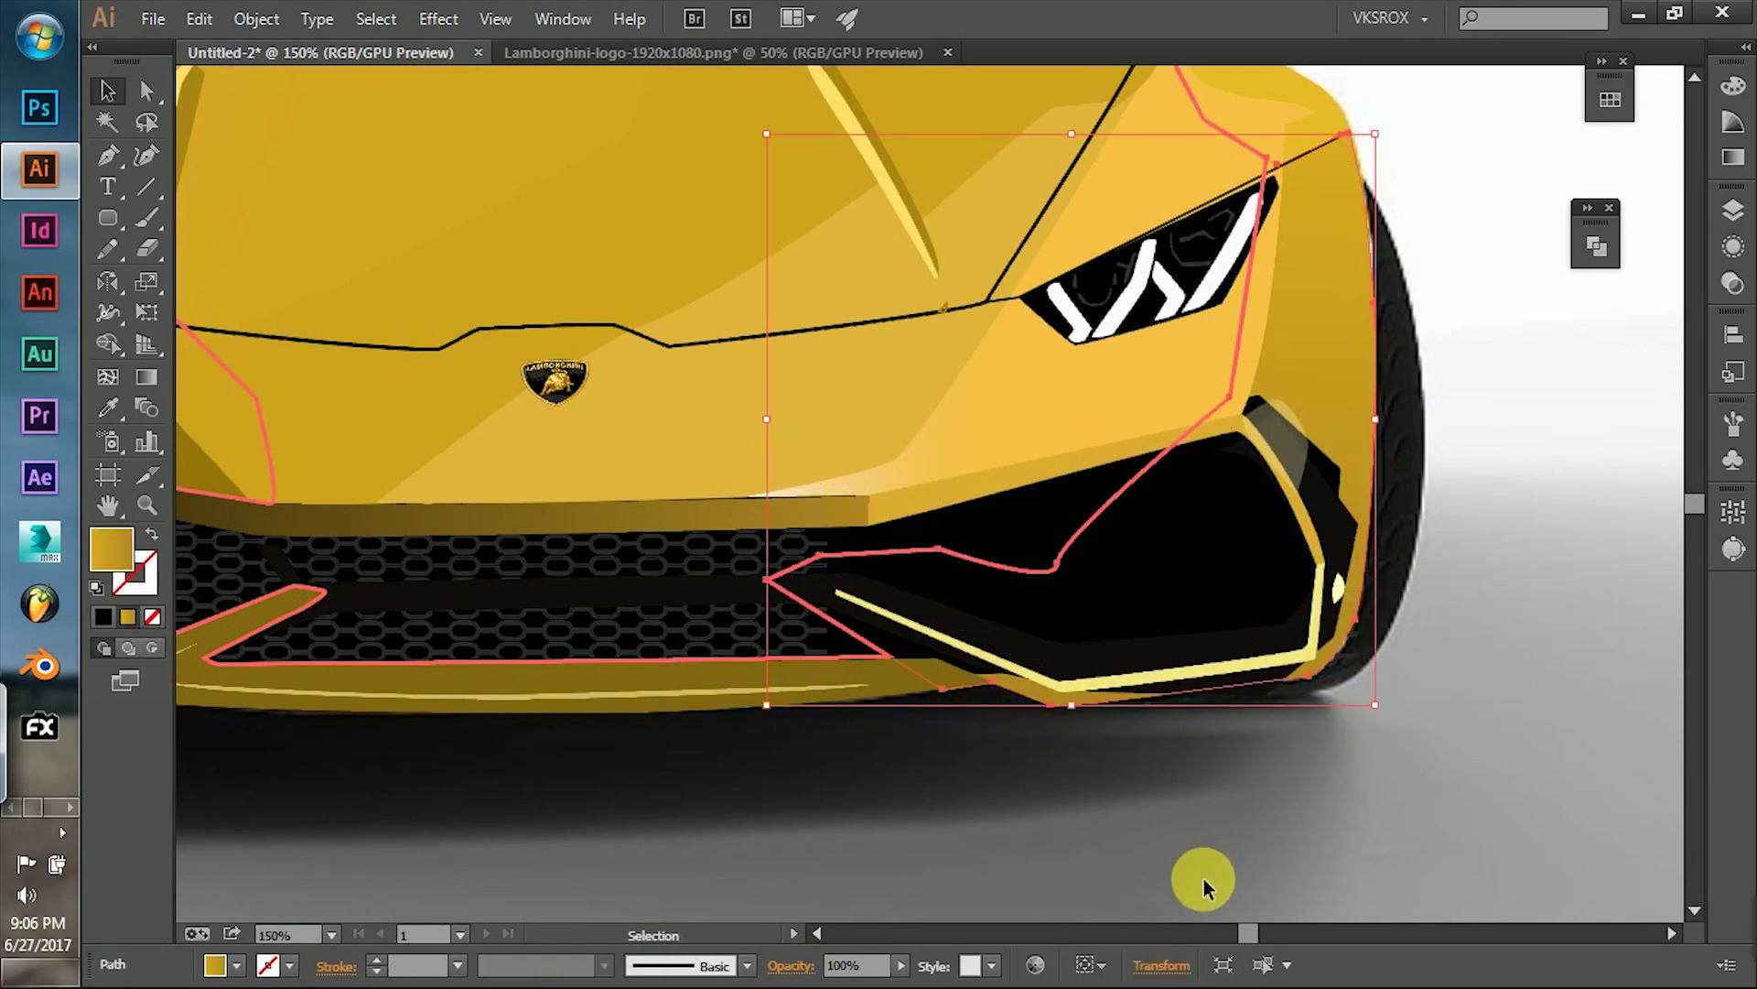
pyautogui.click(1205, 879)
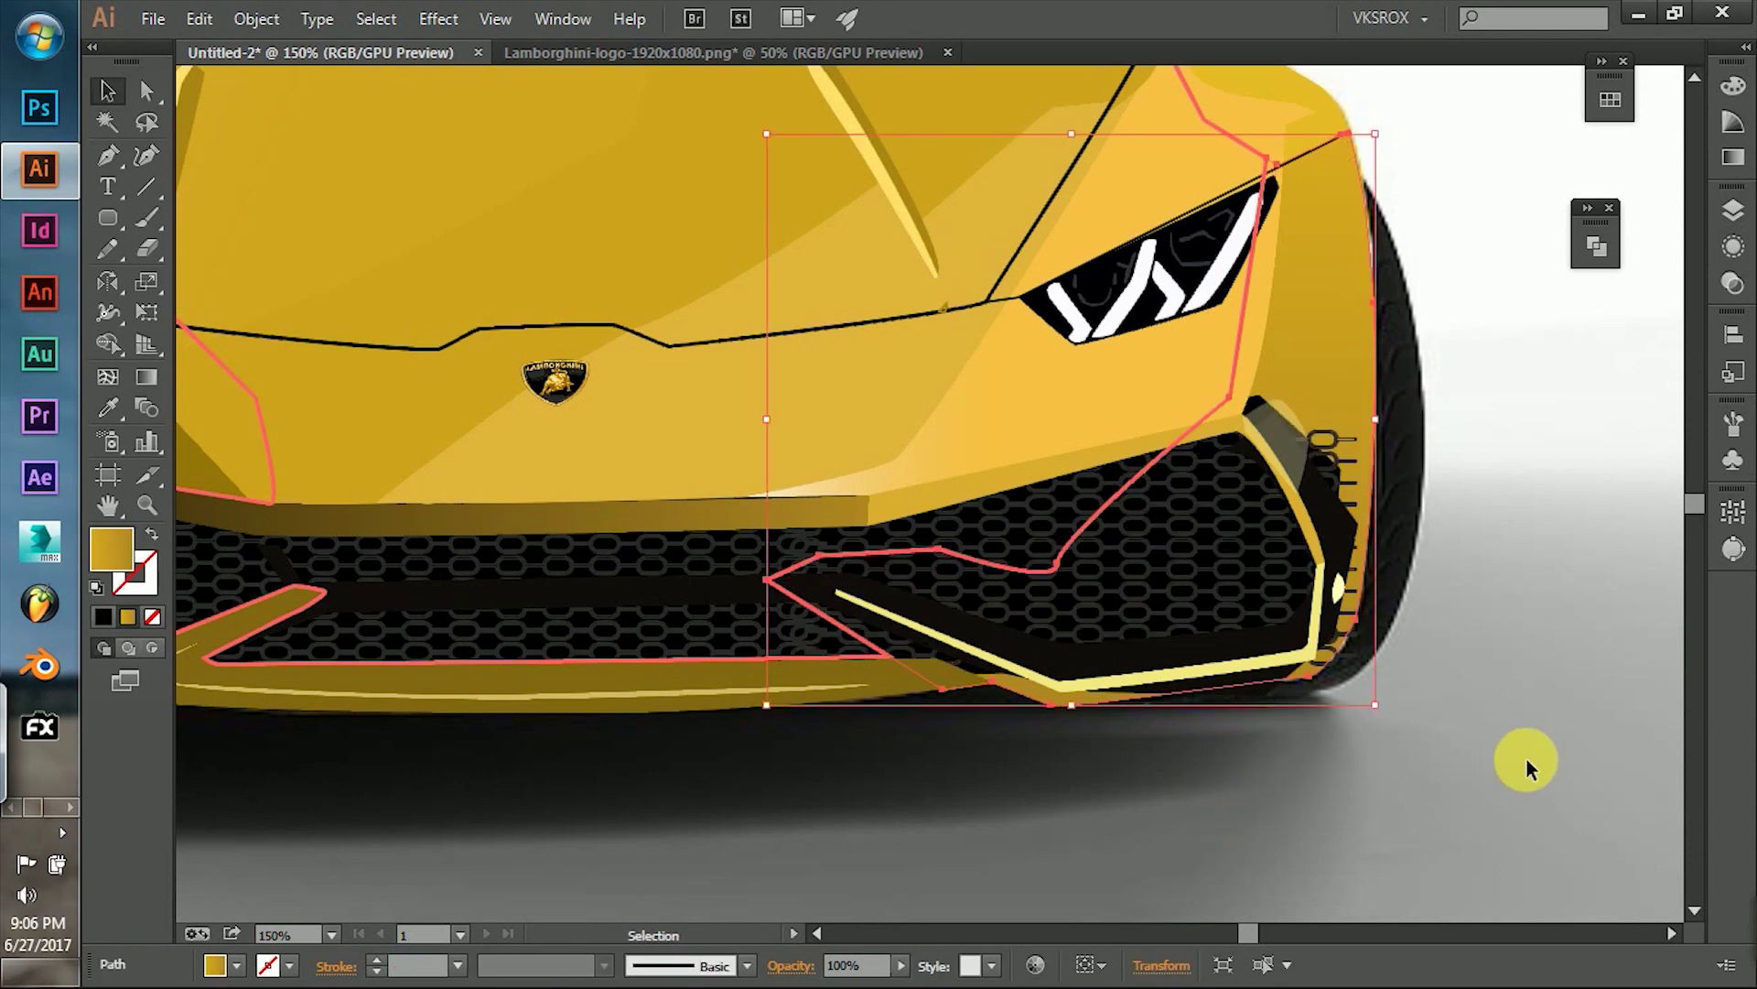
# Try restacking and ungrouping the grille over the right intake, undo both, and reselect the honeycomb group.
pyautogui.click(1067, 497)
pyautogui.click(1151, 530)
pyautogui.press('Delete')
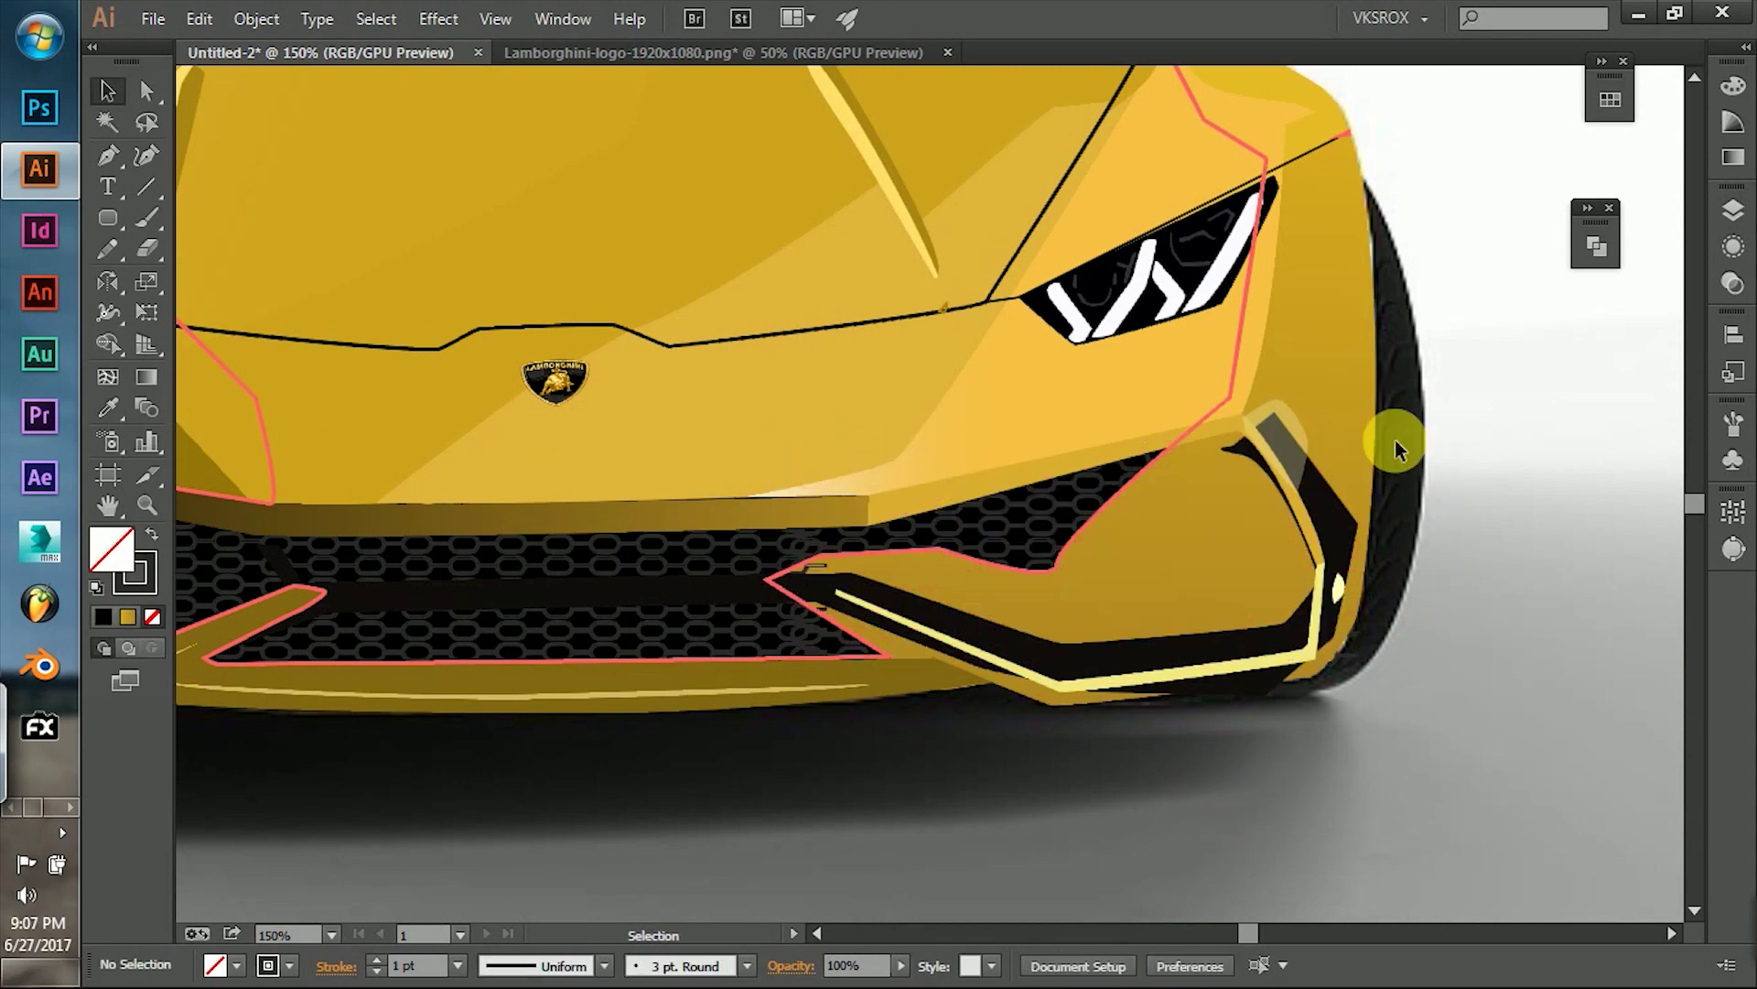
pyautogui.hotkey('ctrl', 'z')
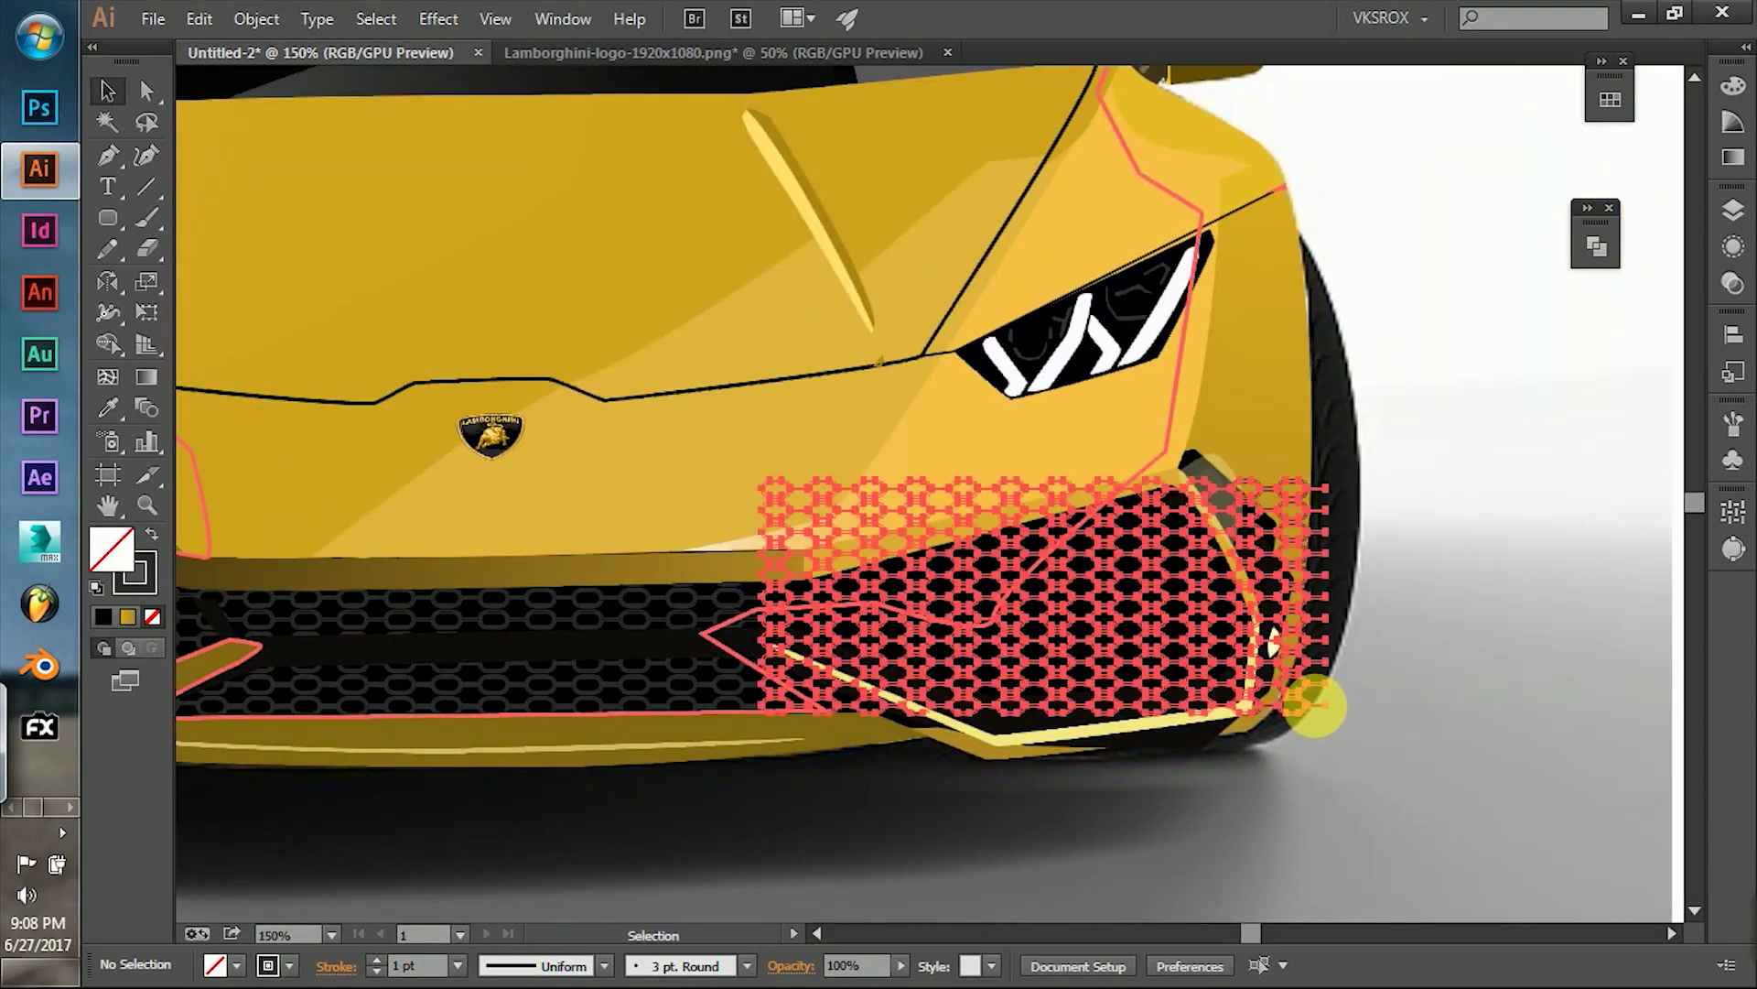
pyautogui.rightClick(1319, 604)
pyautogui.click(1398, 754)
pyautogui.rightClick(1325, 536)
pyautogui.click(1127, 569)
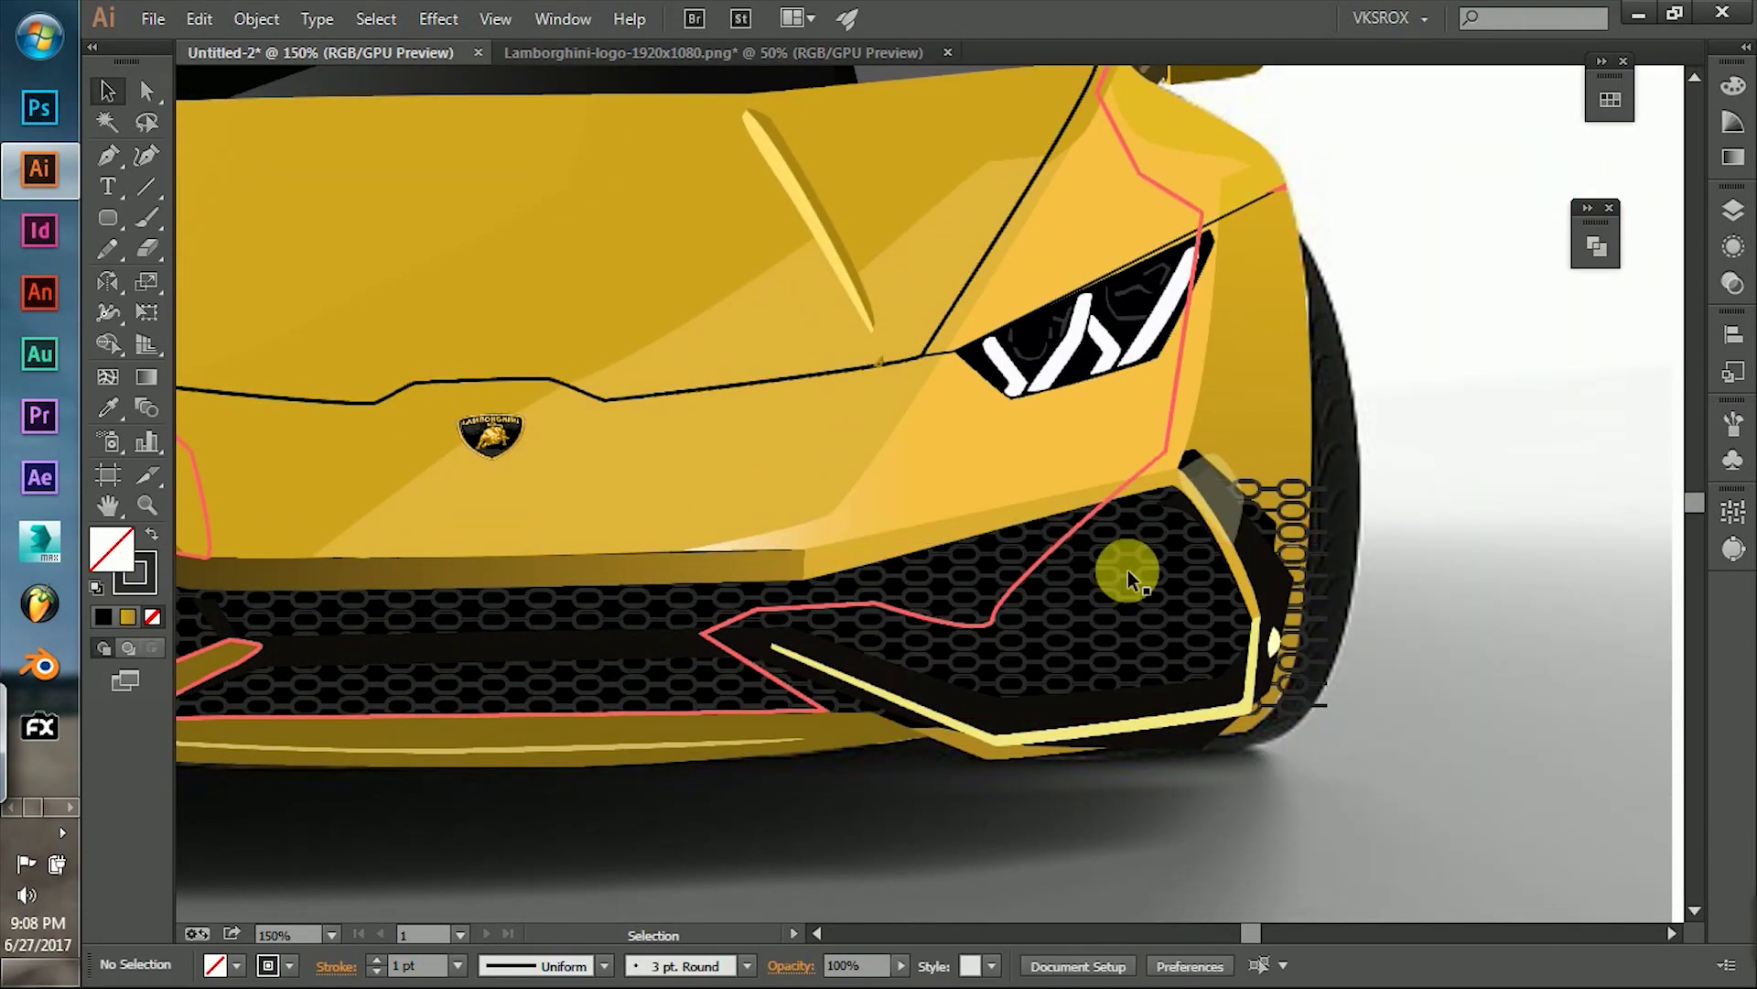
pyautogui.click(1321, 517)
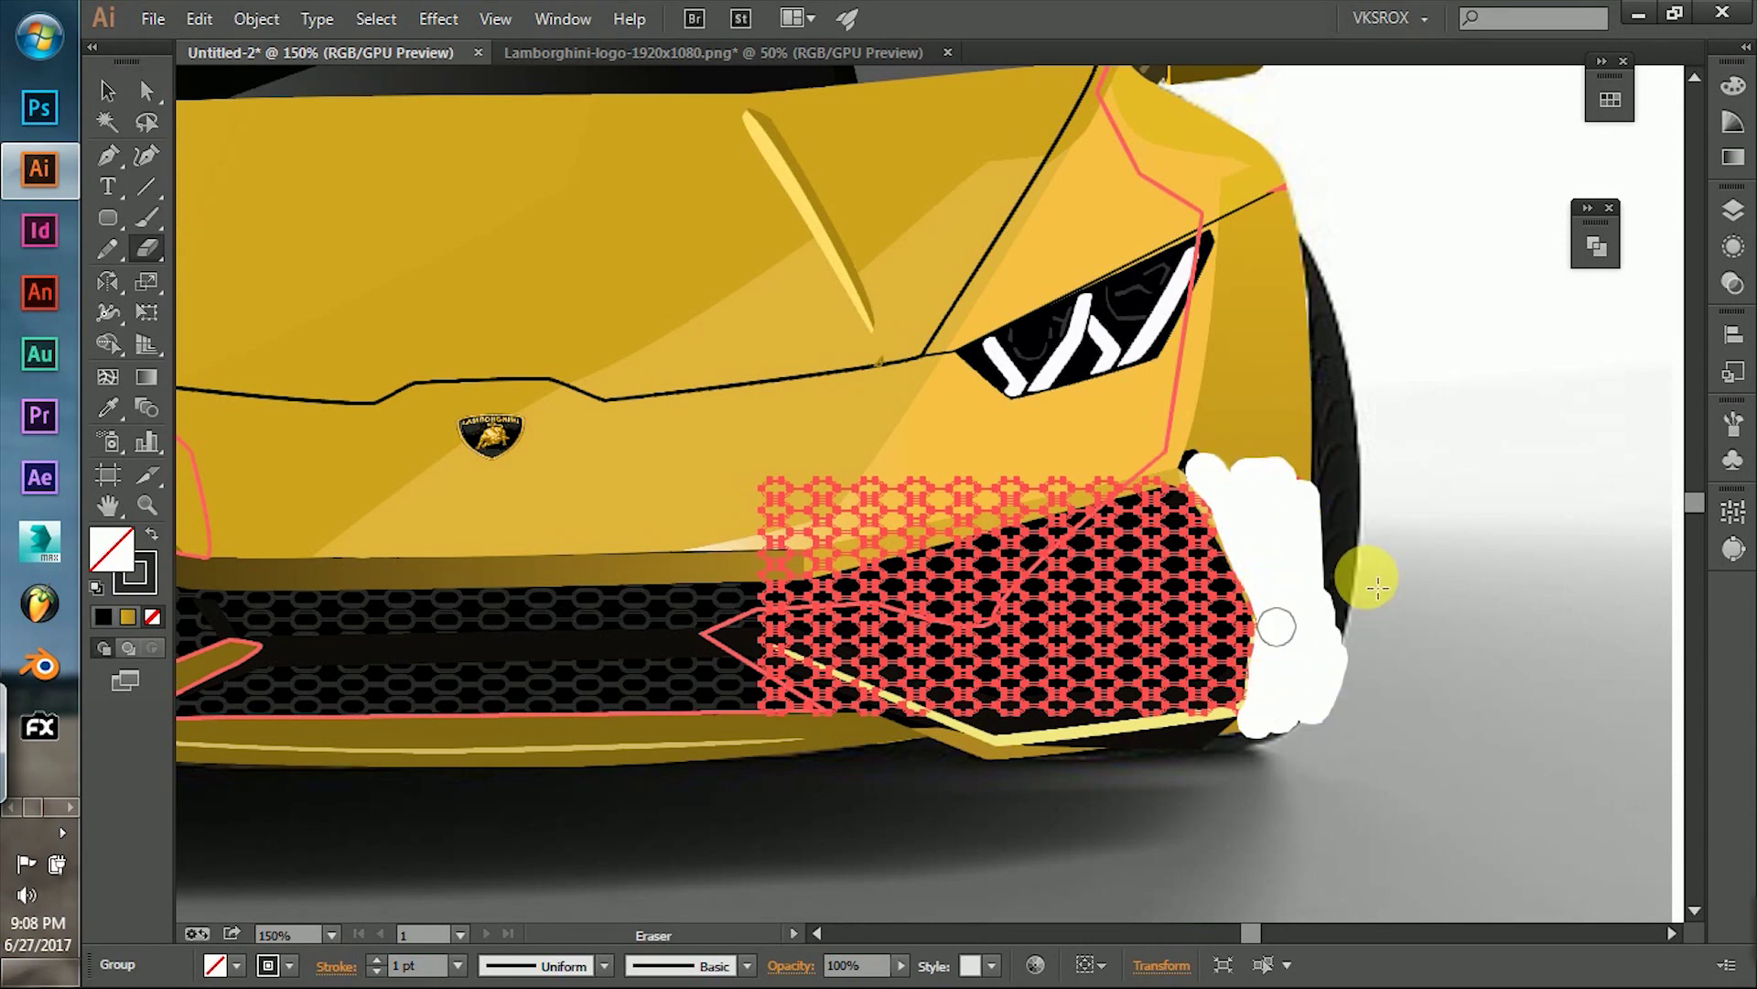
# Erase the honeycomb spilling past the right intake and inspect the intake's edge anchors.
pyautogui.moveTo(1378, 587); pyautogui.dragTo(1362, 603)
pyautogui.press('v')
pyautogui.click(1461, 582)
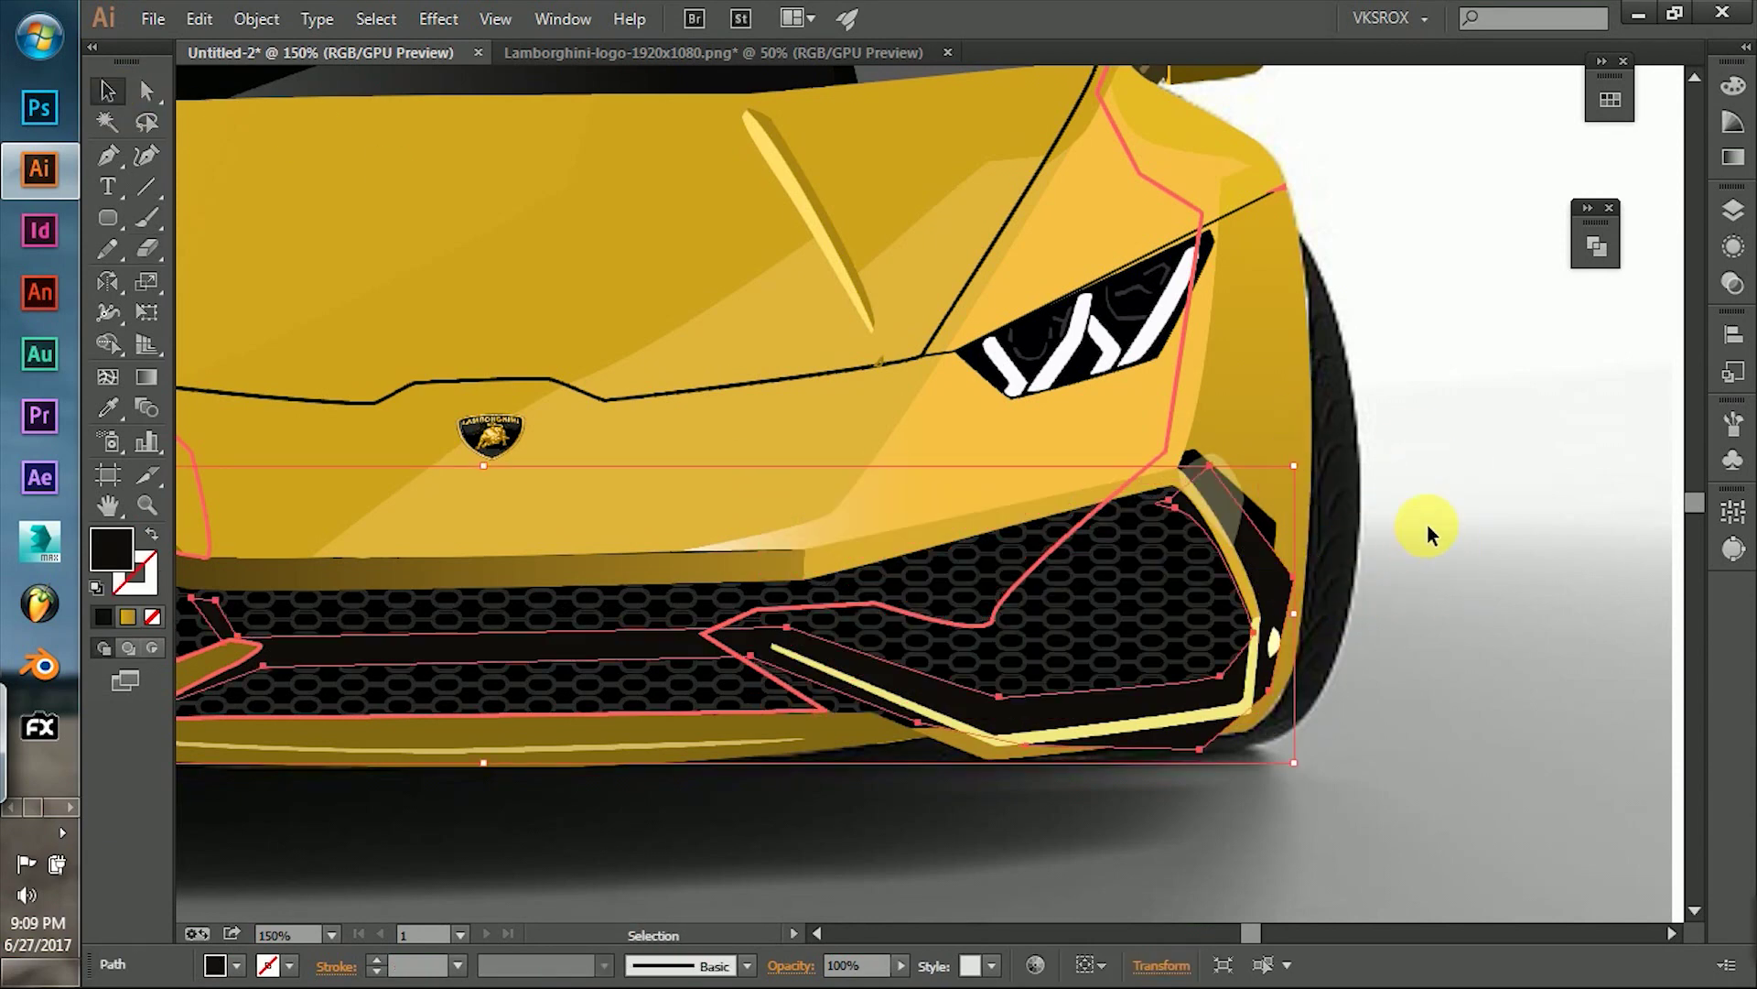
pyautogui.press('a')
pyautogui.click(1275, 519)
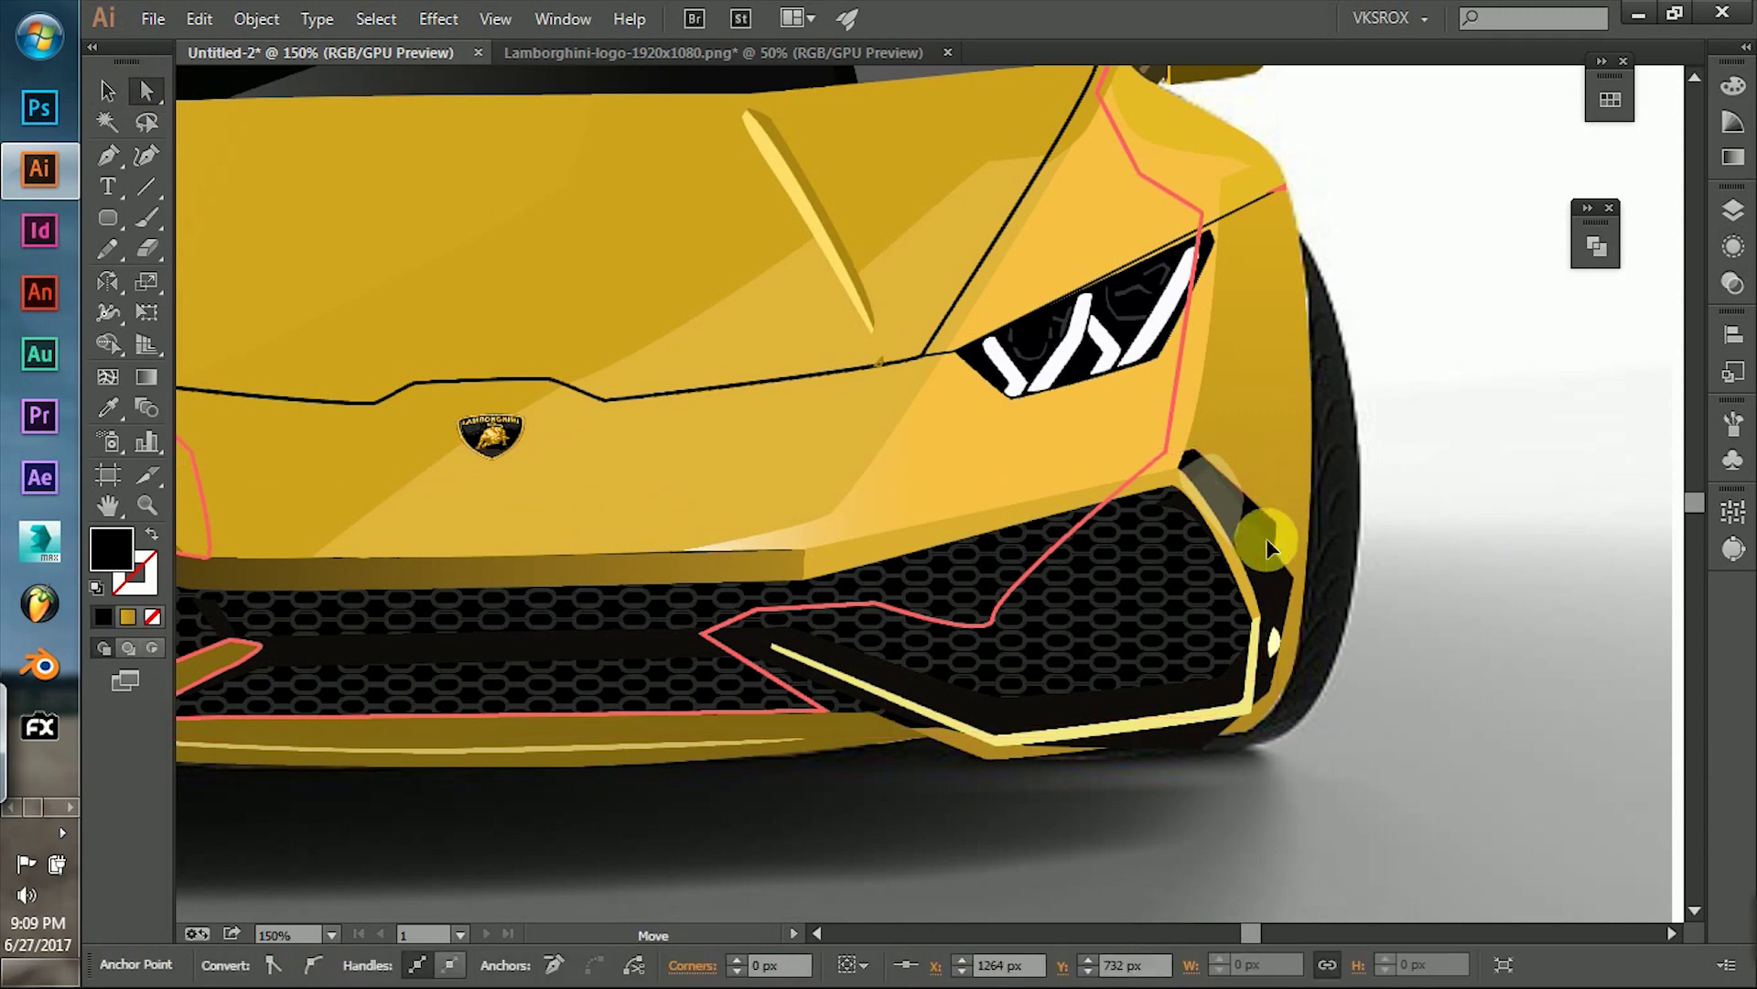
pyautogui.click(1263, 589)
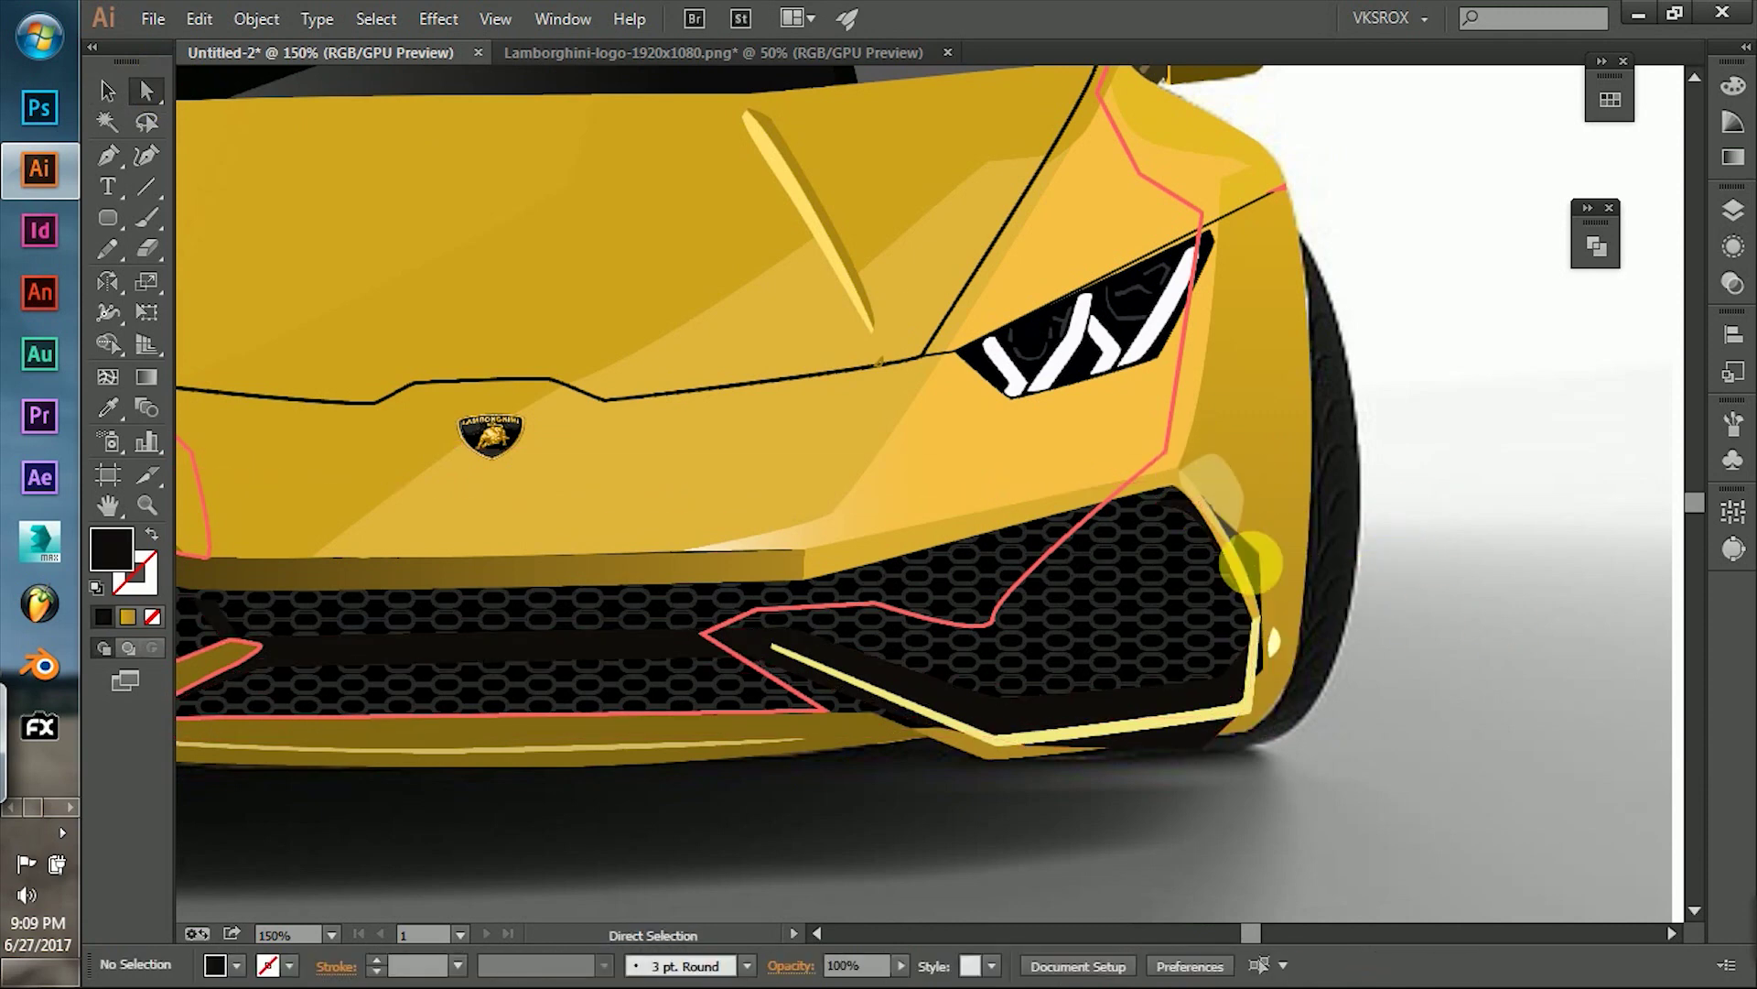
pyautogui.click(1240, 572)
# Erase the grille chain ends extending past the yellow trim edge.
pyautogui.press('p')
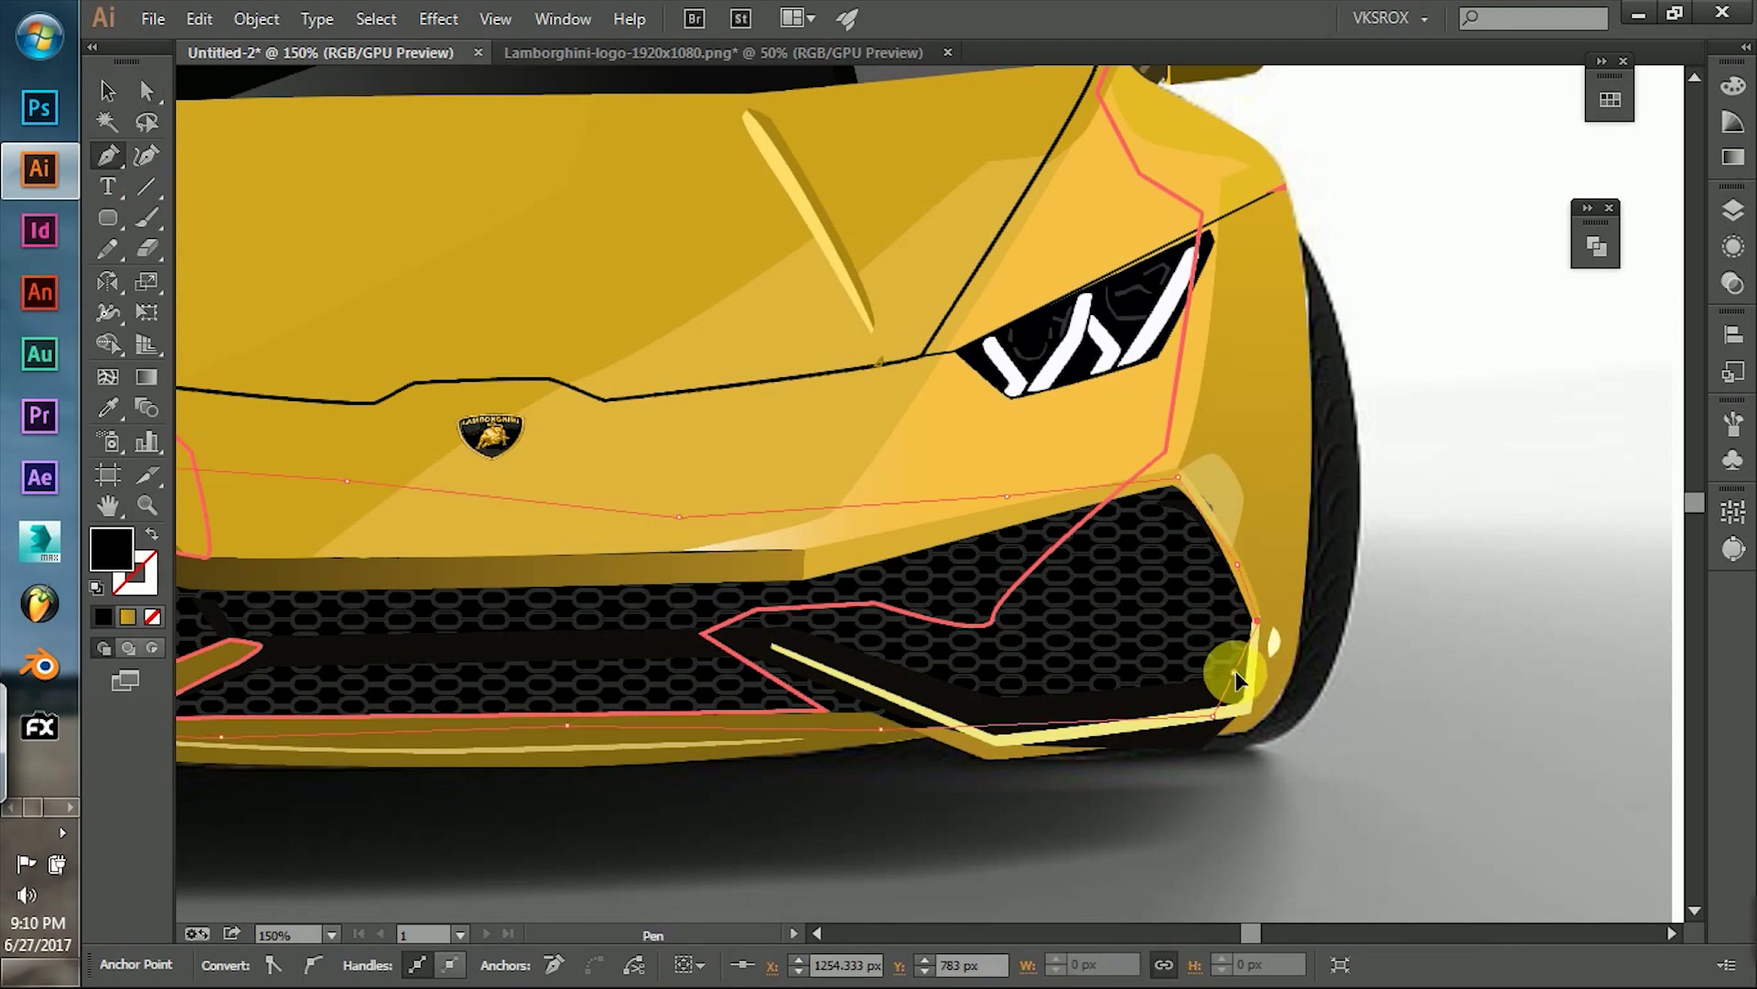
pyautogui.click(1232, 682)
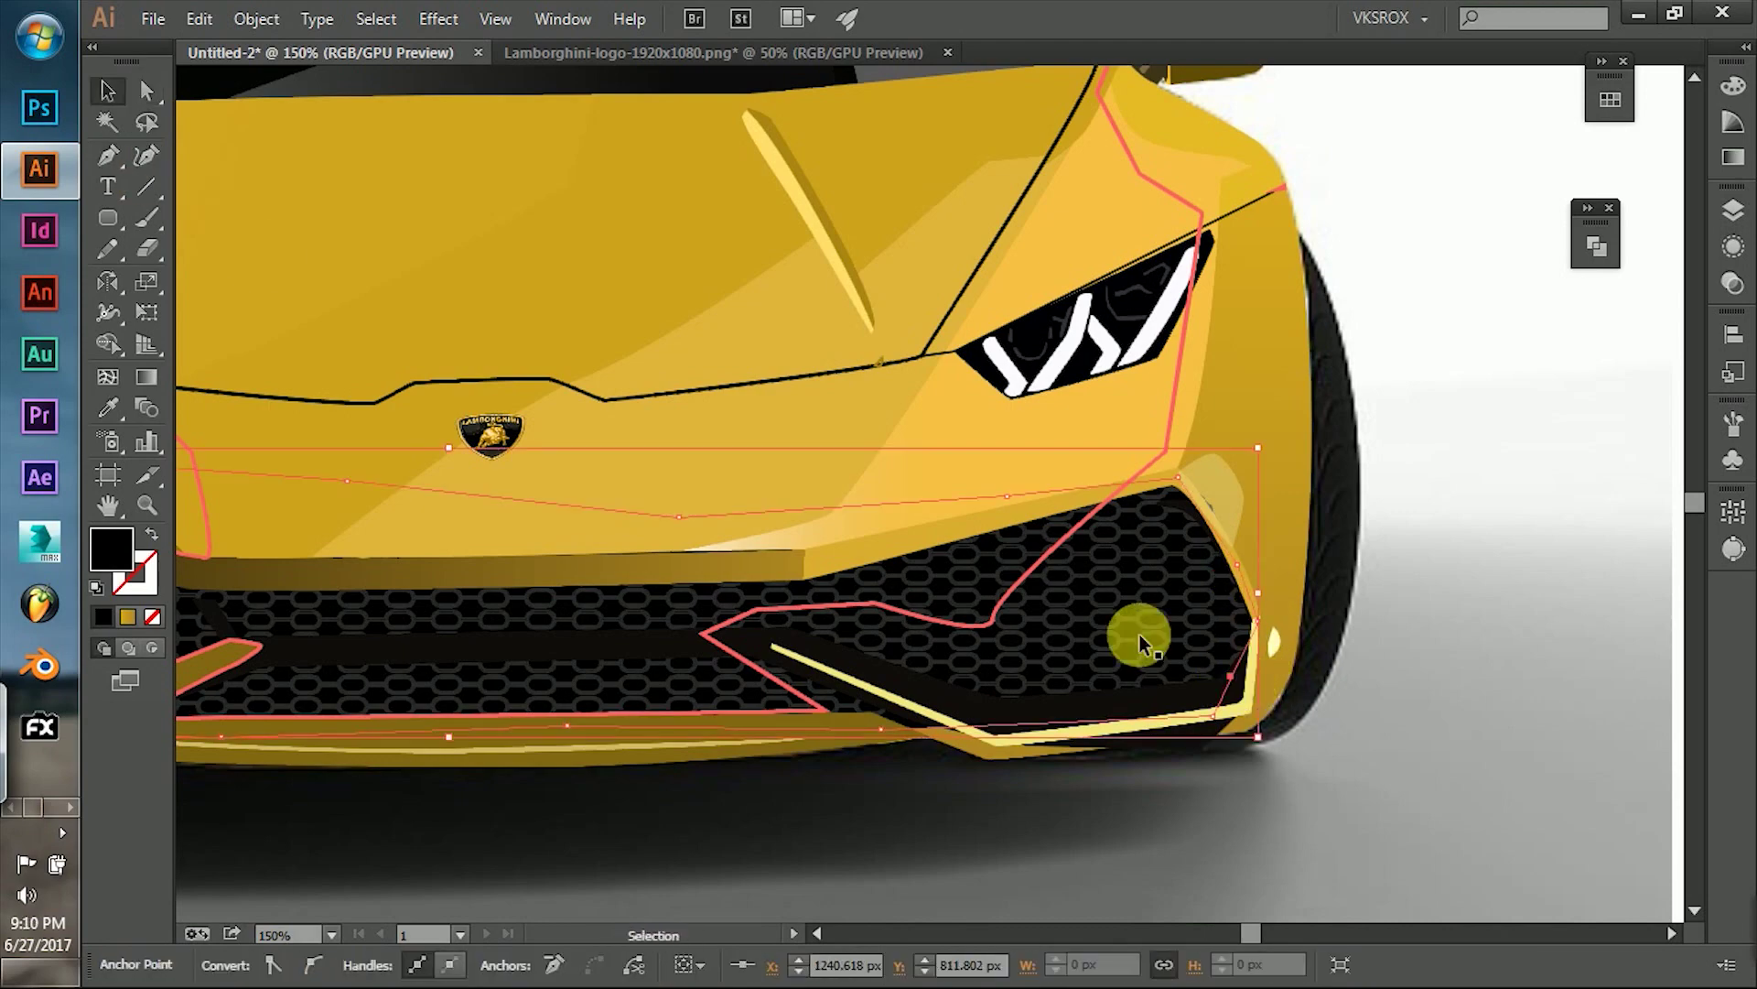
pyautogui.scroll(4, 1254, 458)
pyautogui.scroll(-2, 1098, 549)
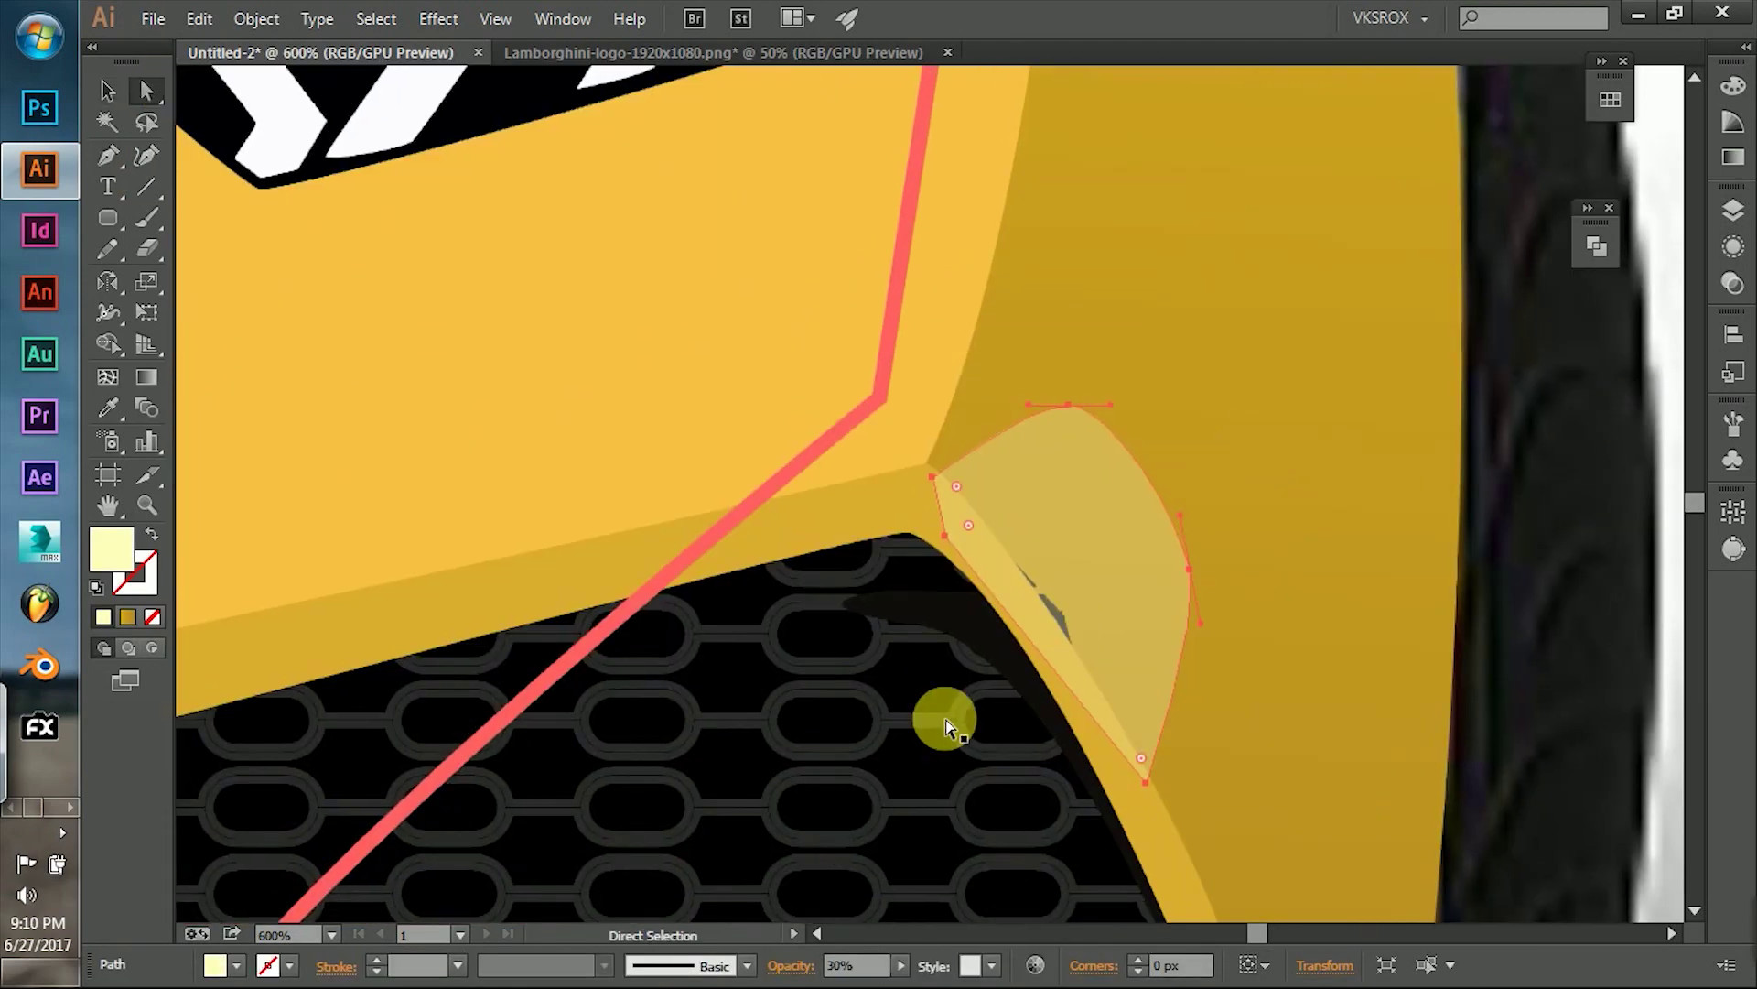
pyautogui.click(897, 560)
pyautogui.hotkey('shift', 'e')
pyautogui.moveTo(1079, 570); pyautogui.dragTo(1190, 559)
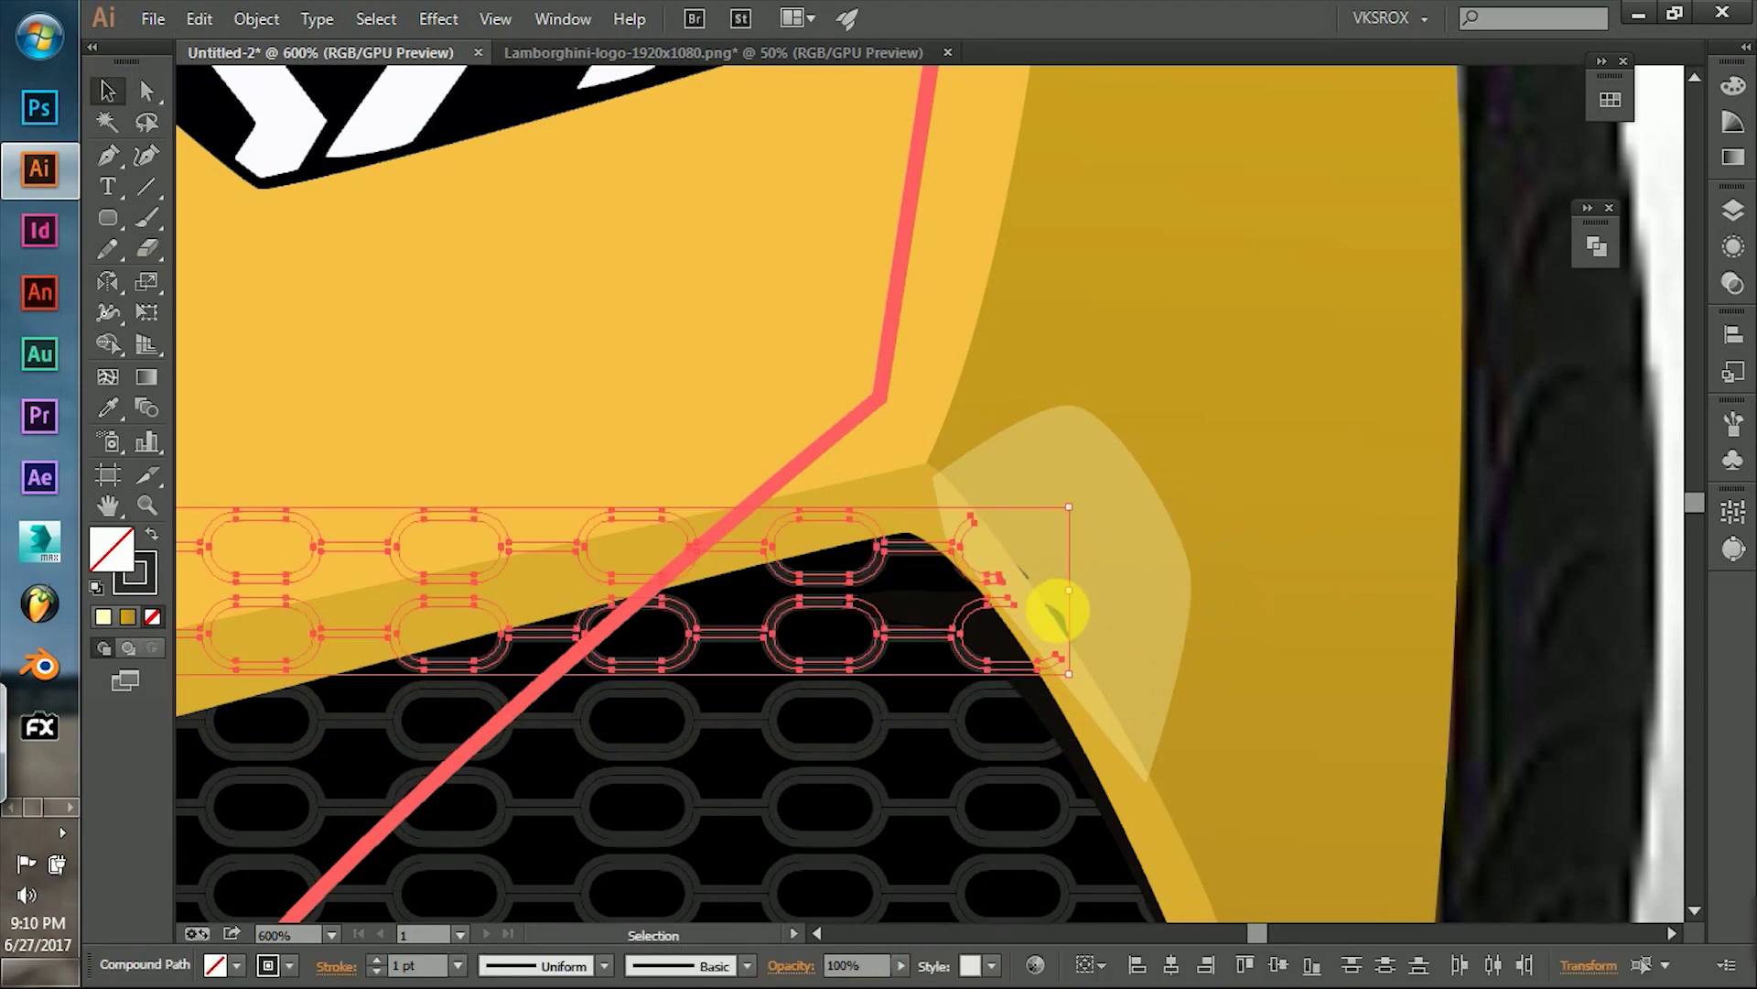
pyautogui.click(1054, 612)
pyautogui.click(958, 659)
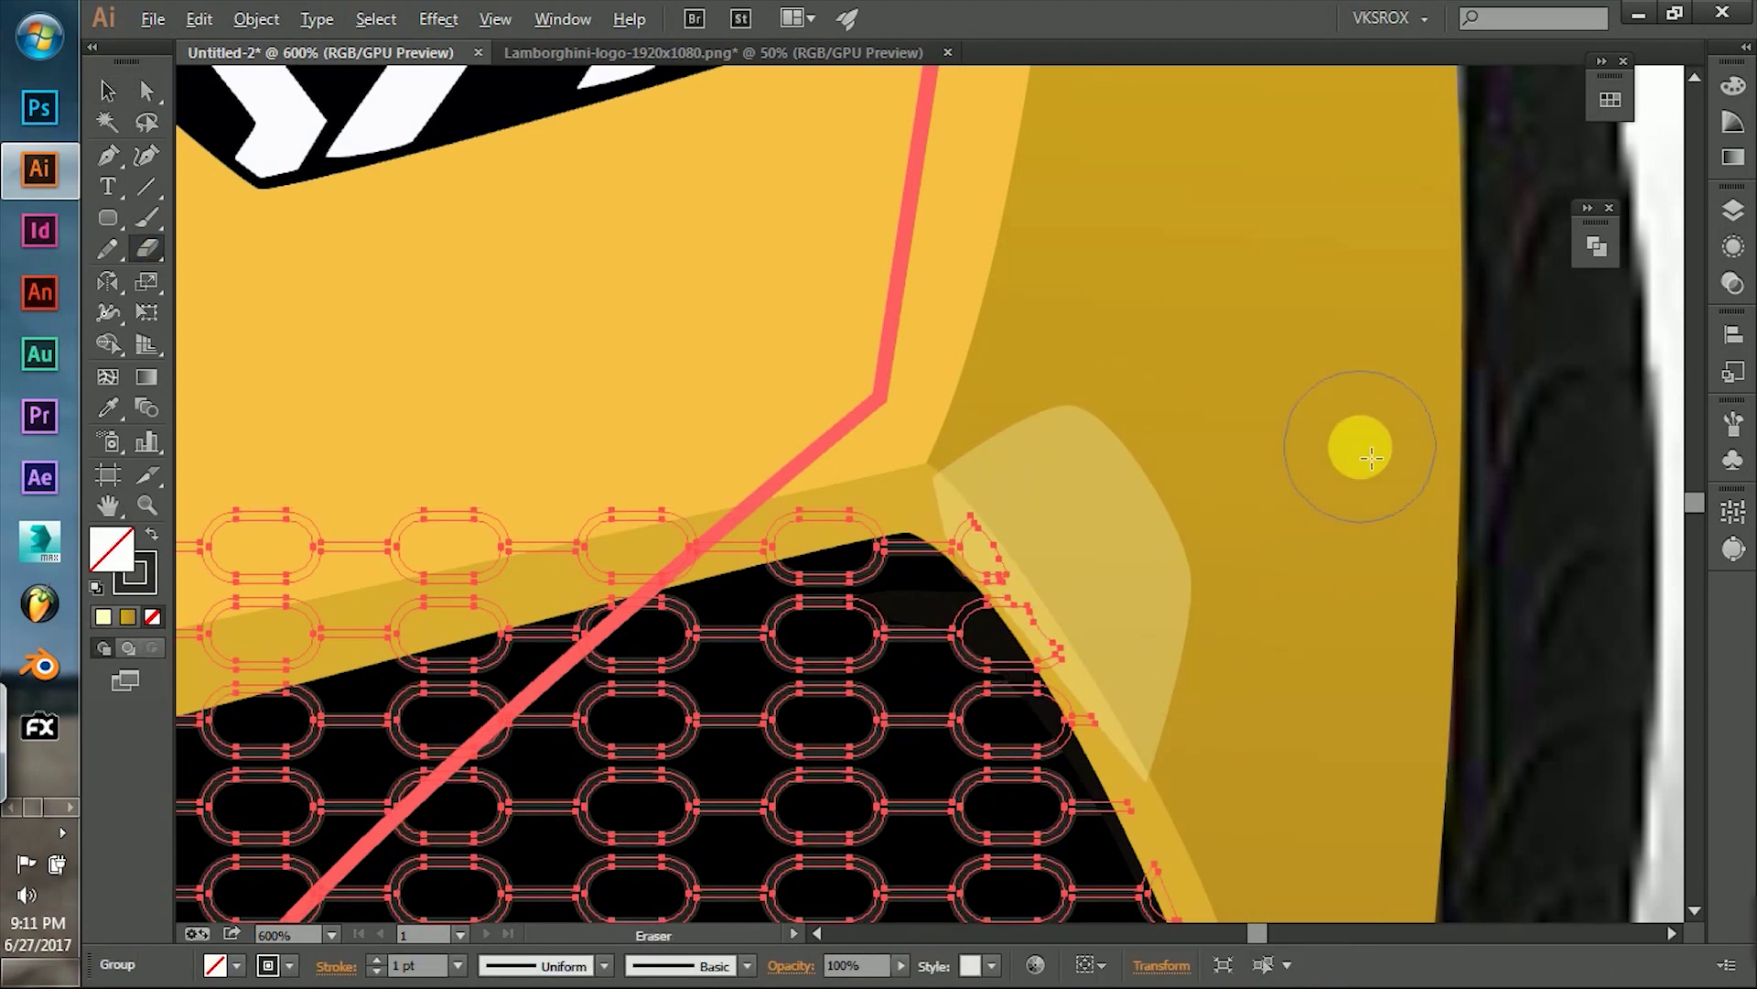
# Select the lower bumper path for anchor editing.
pyautogui.scroll(-4, 1370, 458)
pyautogui.press('v')
pyautogui.keyDown('ctrl'); pyautogui.click(1354, 647); pyautogui.keyUp('ctrl')
pyautogui.press('a')
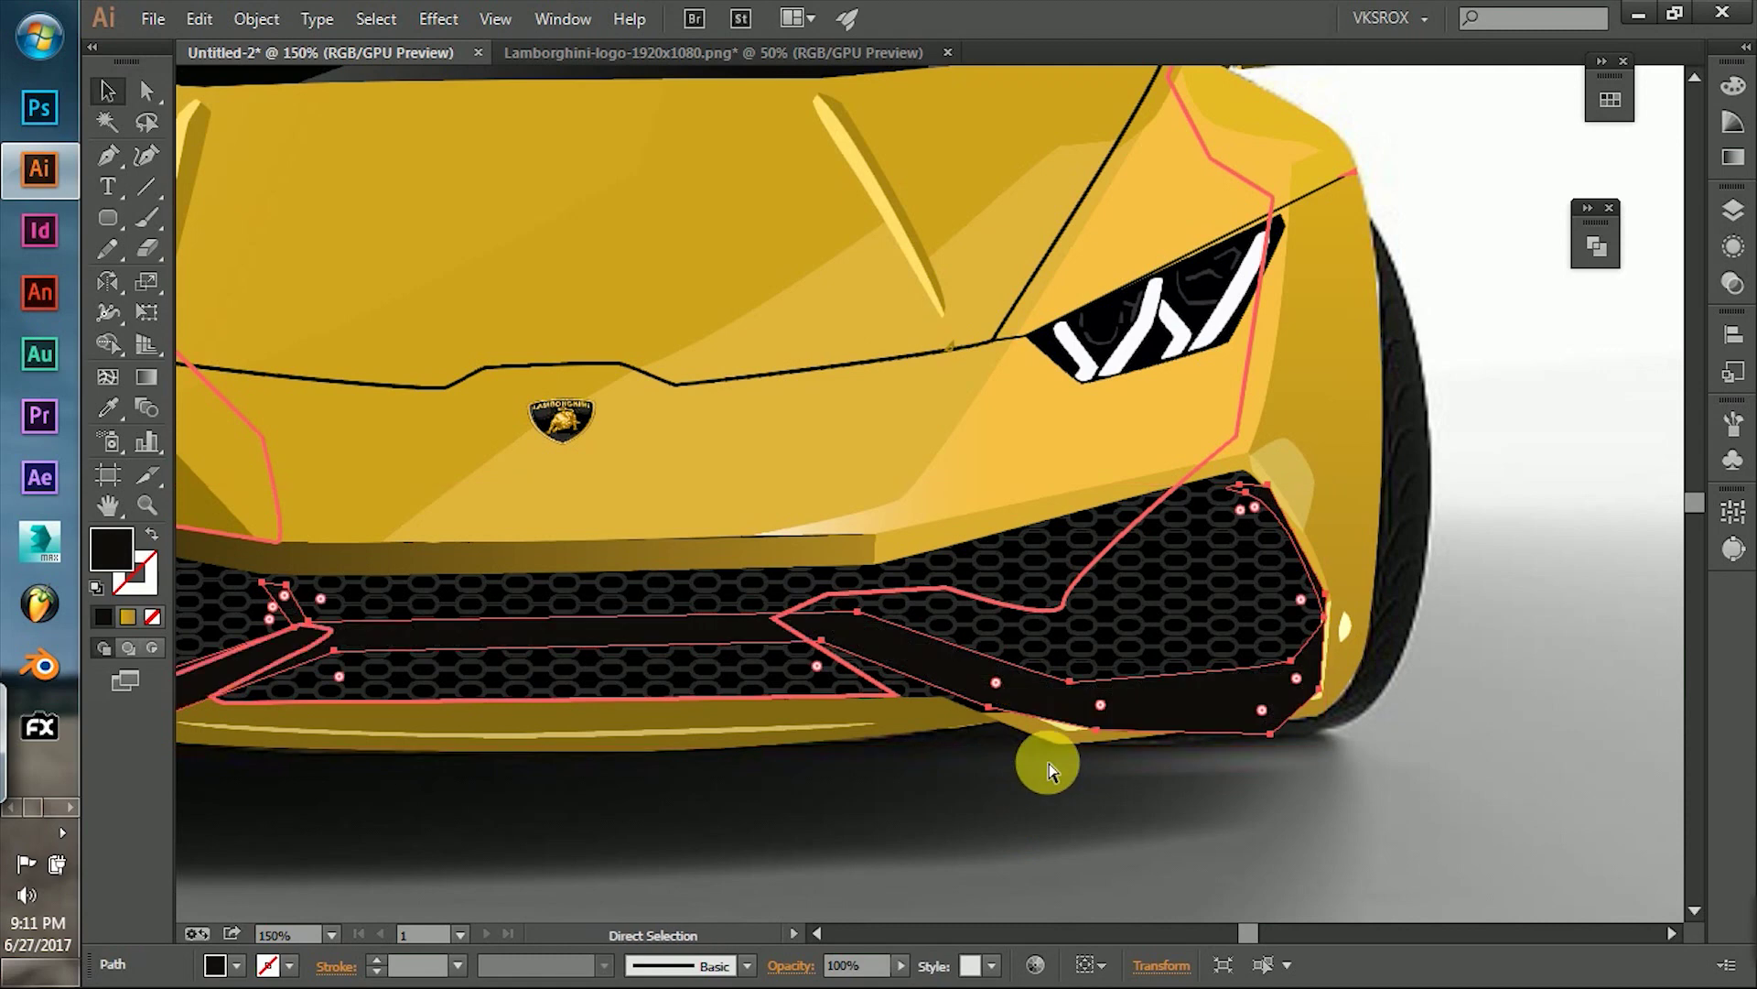
pyautogui.click(1265, 742)
pyautogui.press('a')
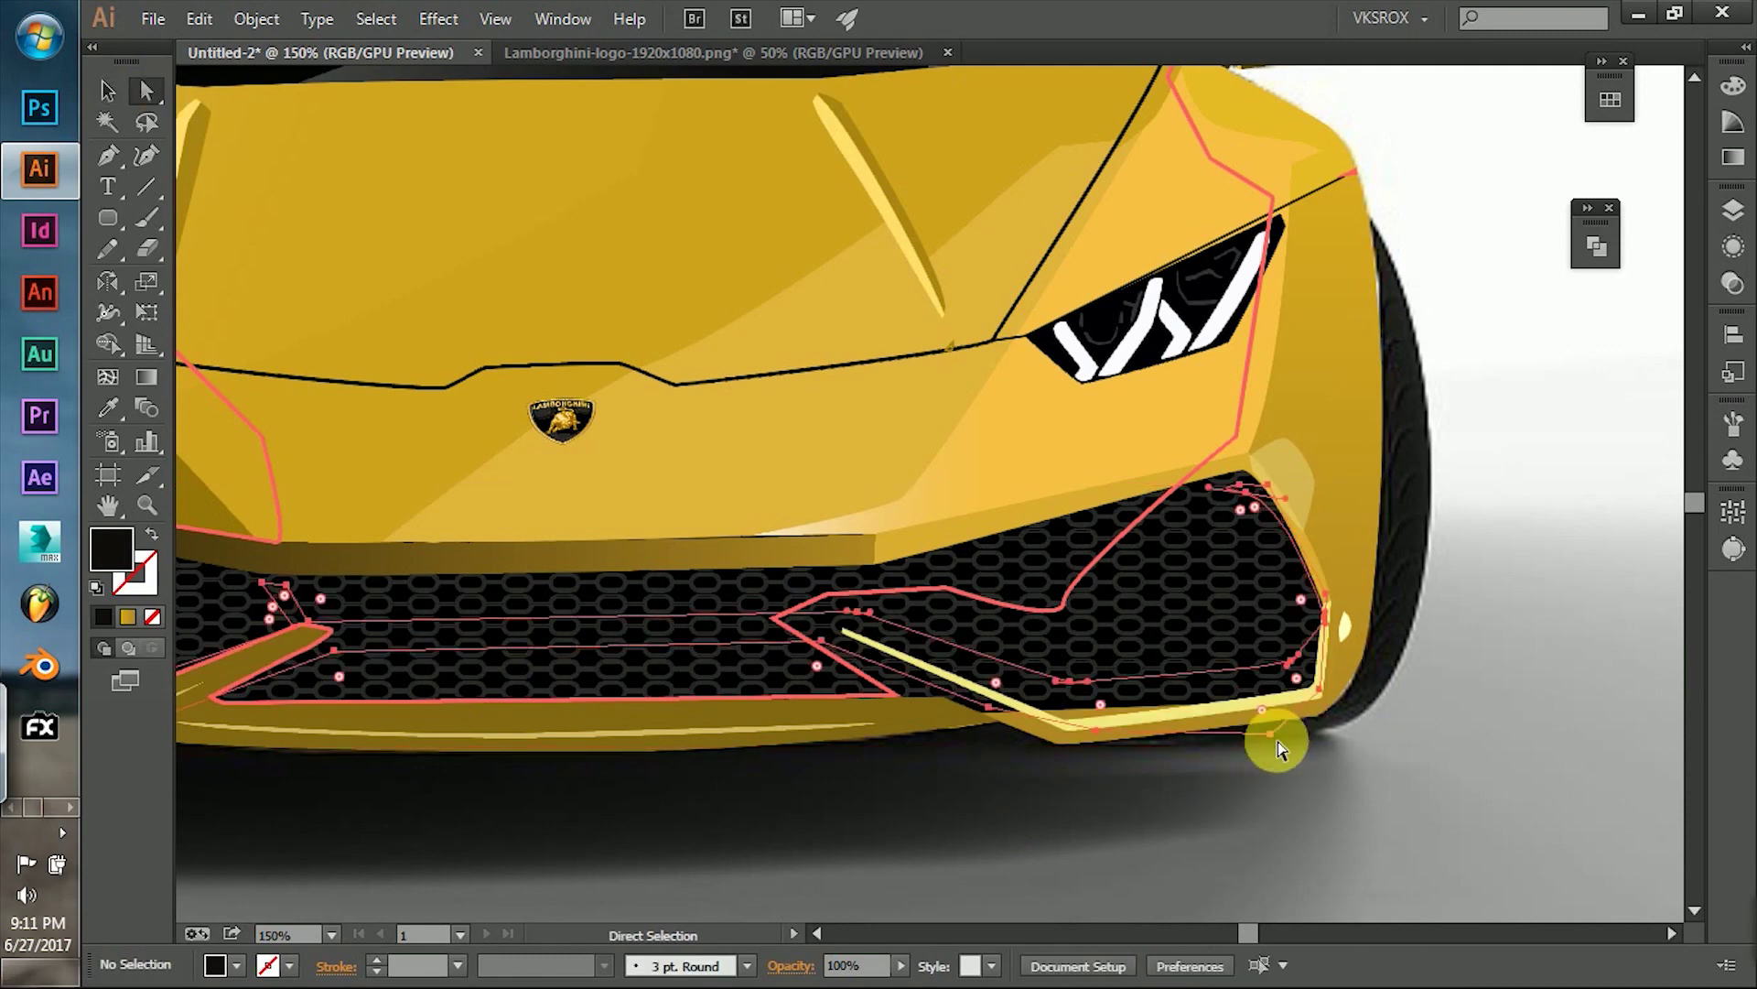
pyautogui.click(1267, 716)
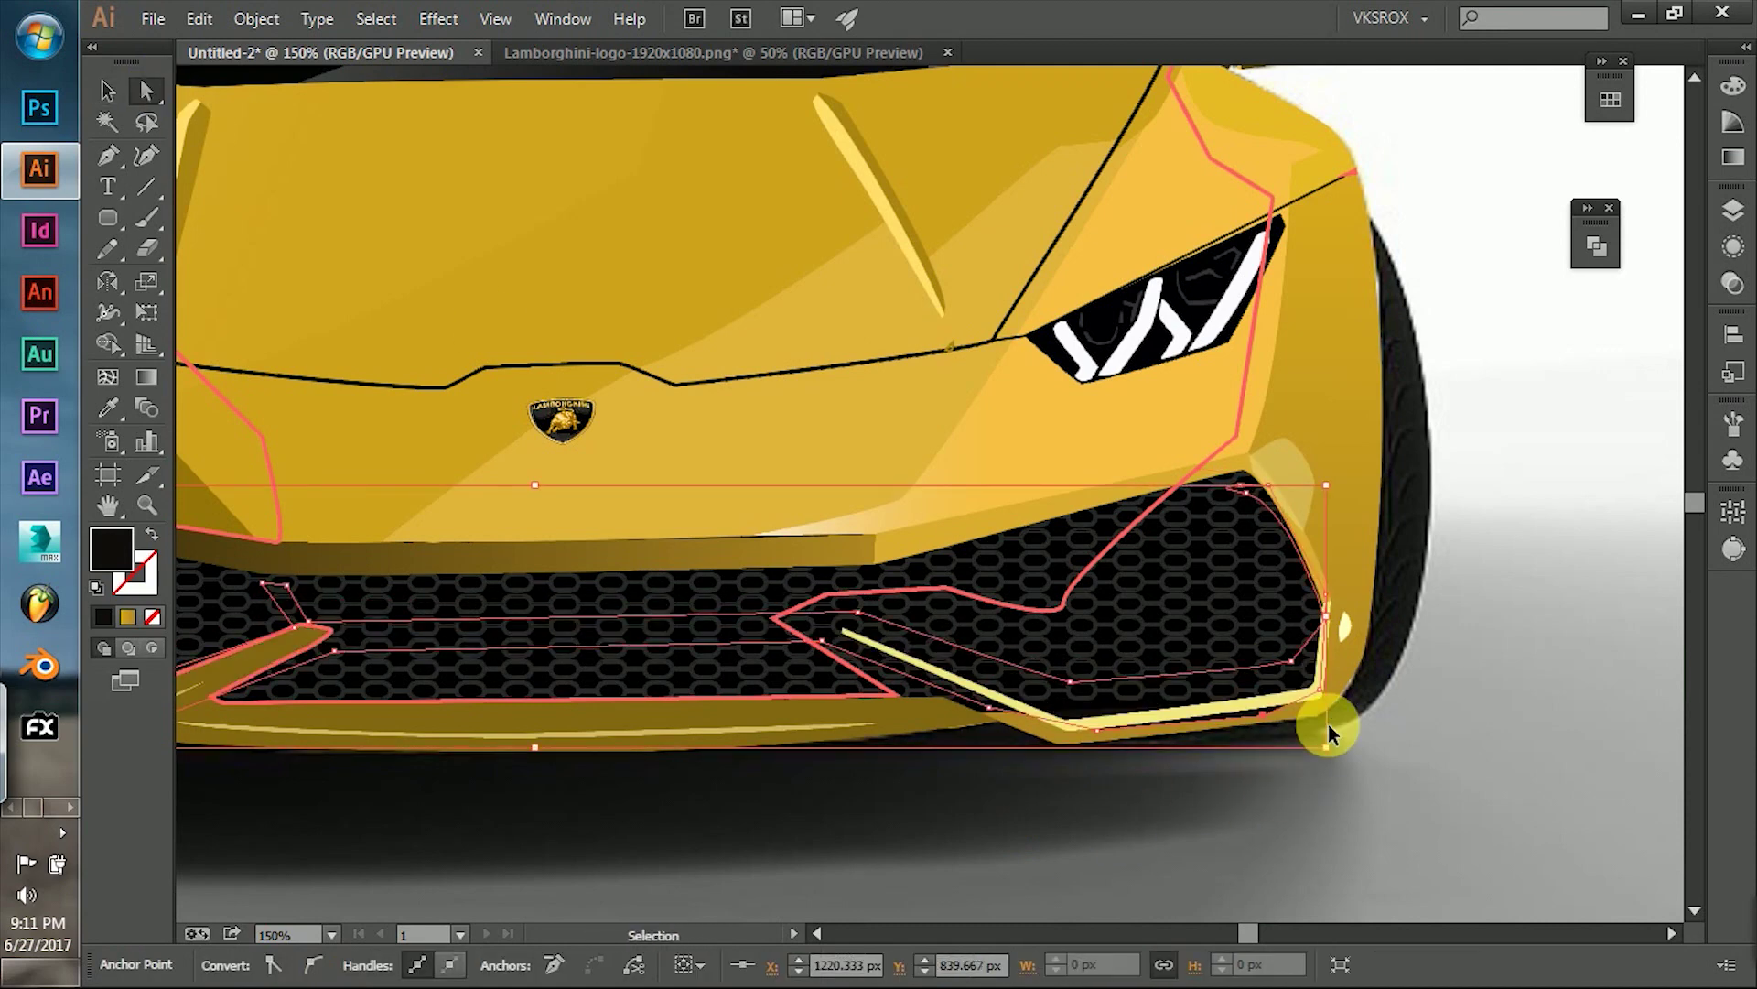
pyautogui.click(1329, 730)
pyautogui.click(1388, 661)
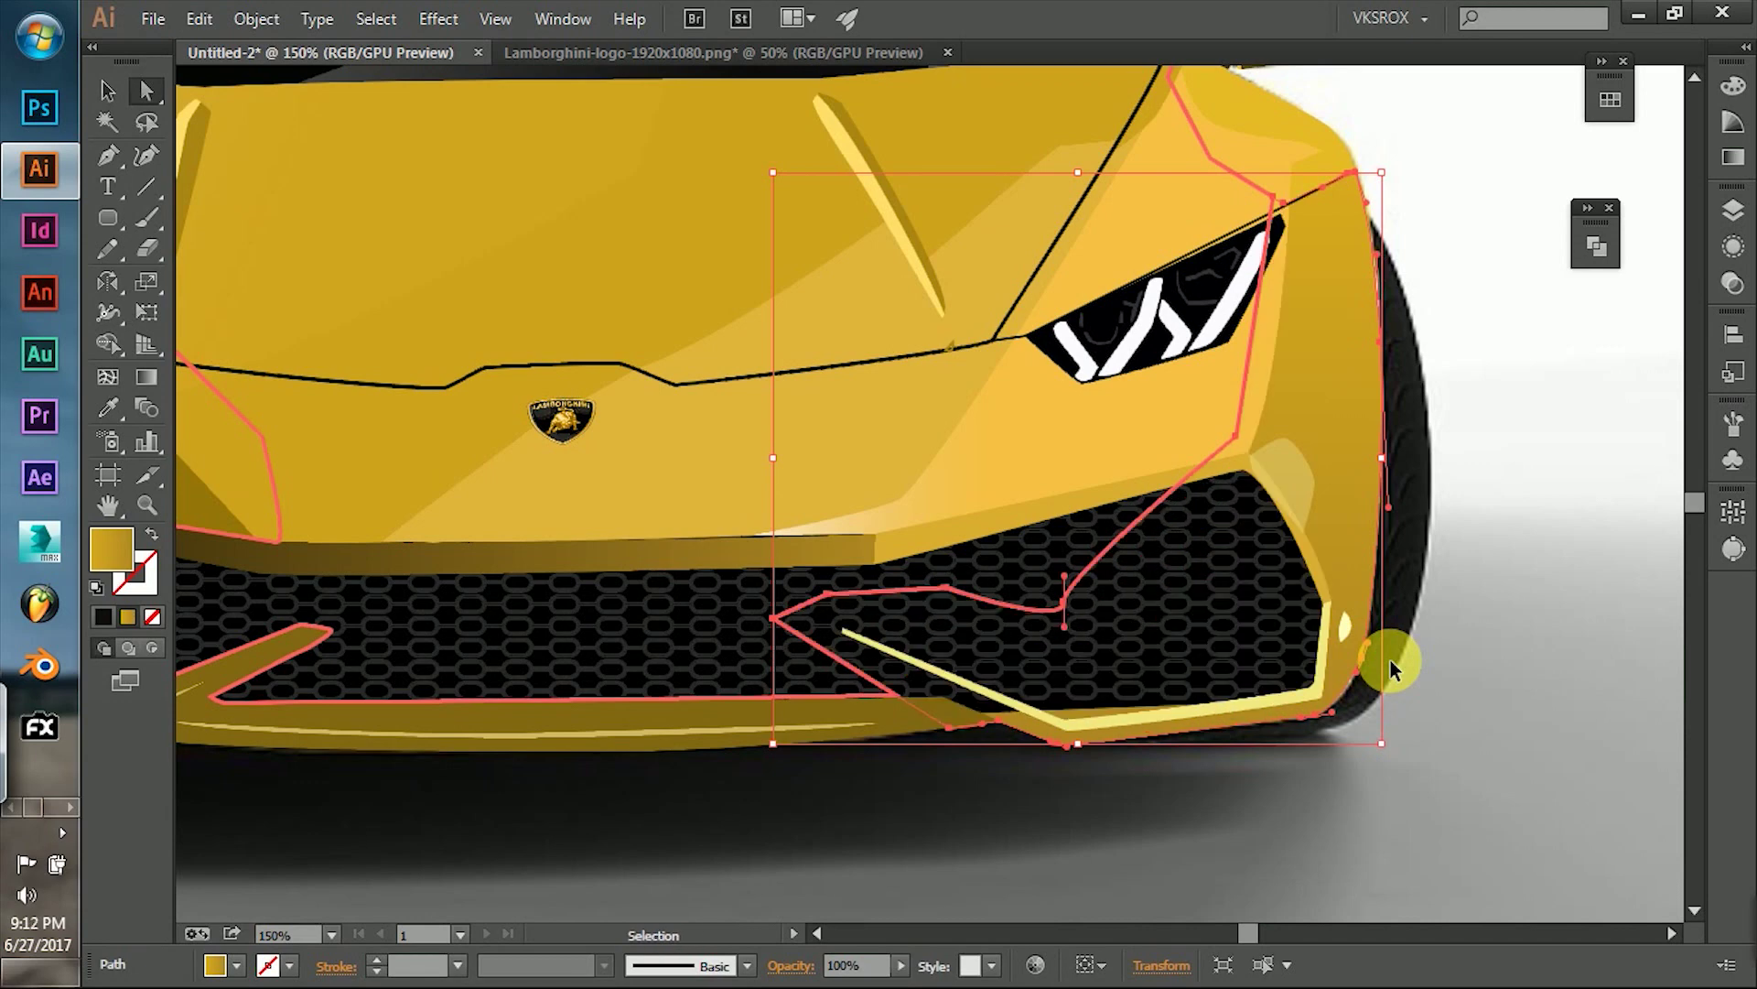
pyautogui.press('a')
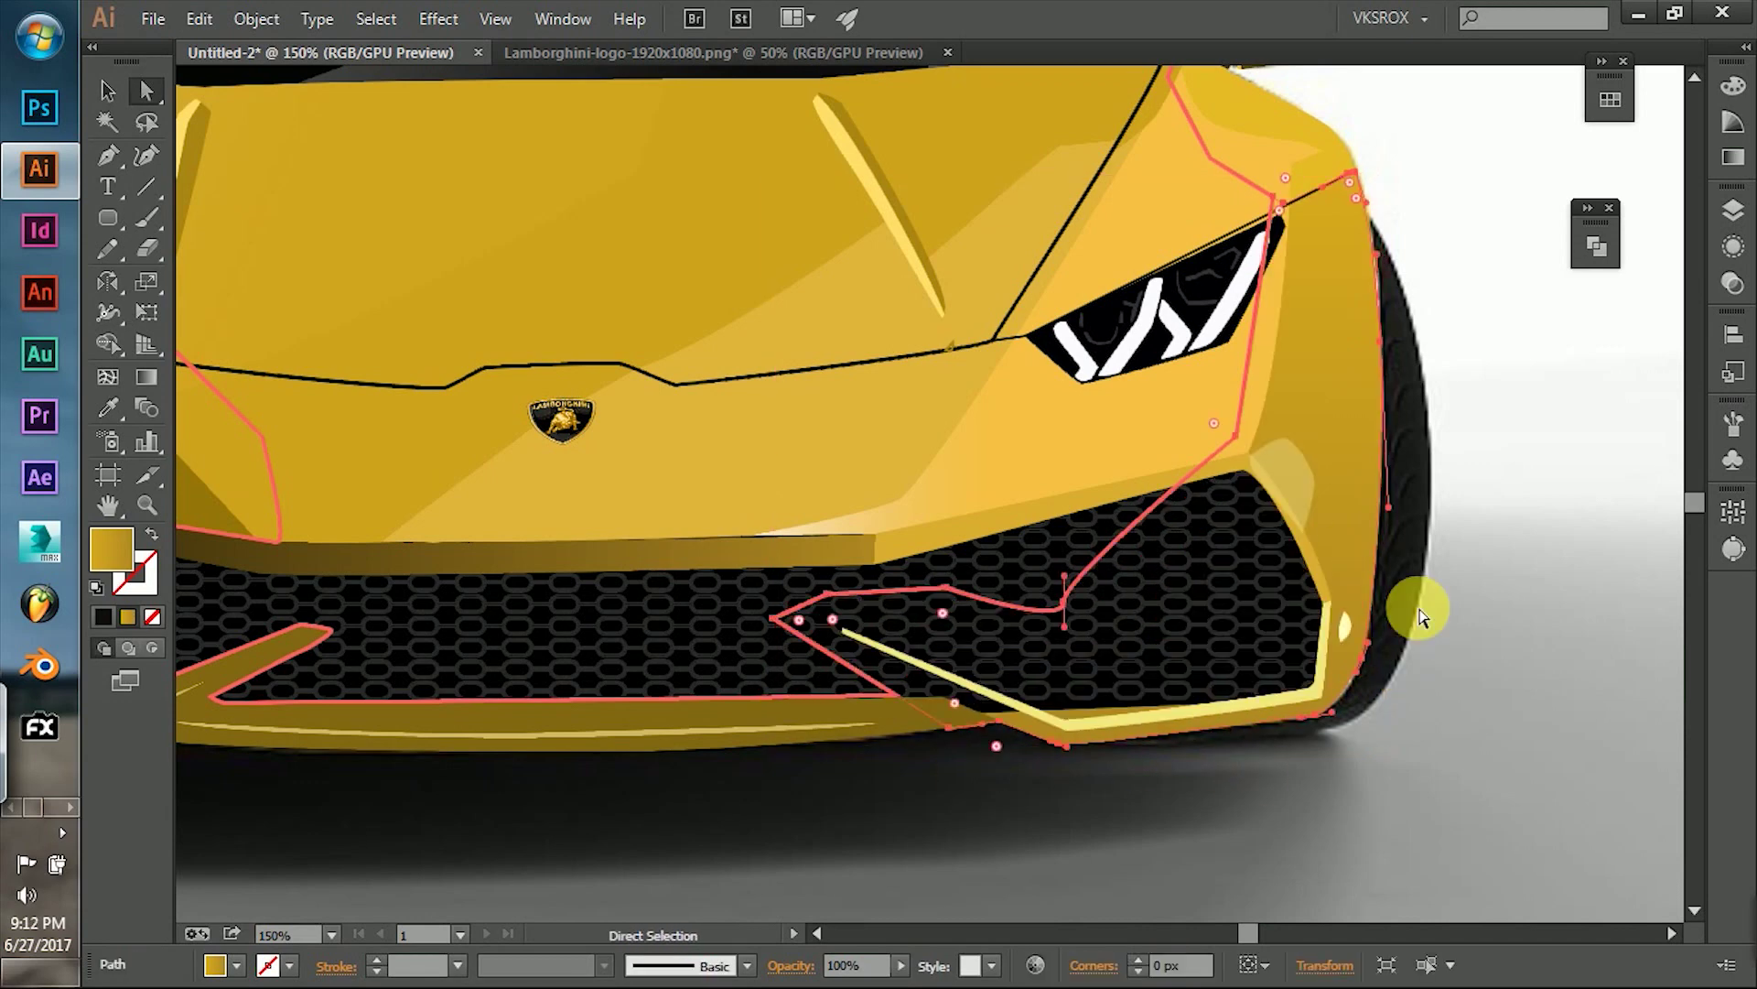
pyautogui.click(1300, 677)
pyautogui.moveTo(967, 831); pyautogui.dragTo(1121, 767)
pyautogui.click(1346, 718)
pyautogui.click(1382, 620)
pyautogui.moveTo(1251, 667); pyautogui.dragTo(1255, 668)
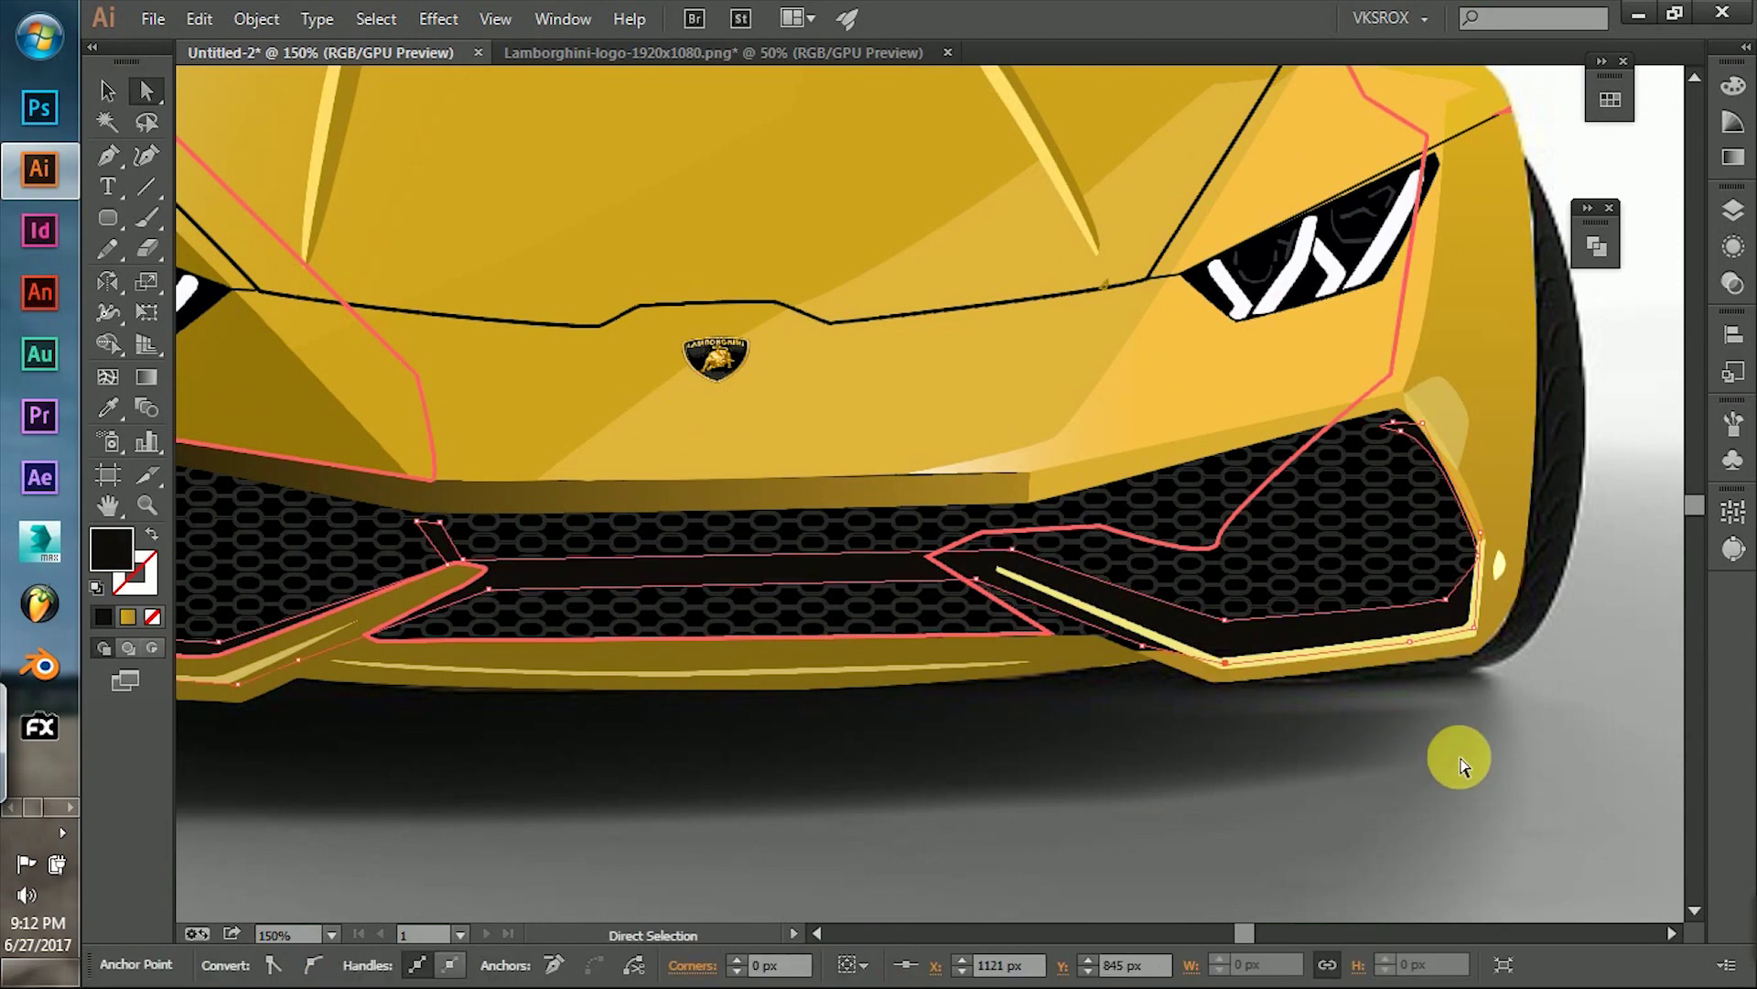
pyautogui.click(929, 491)
pyautogui.scroll(5, 929, 491)
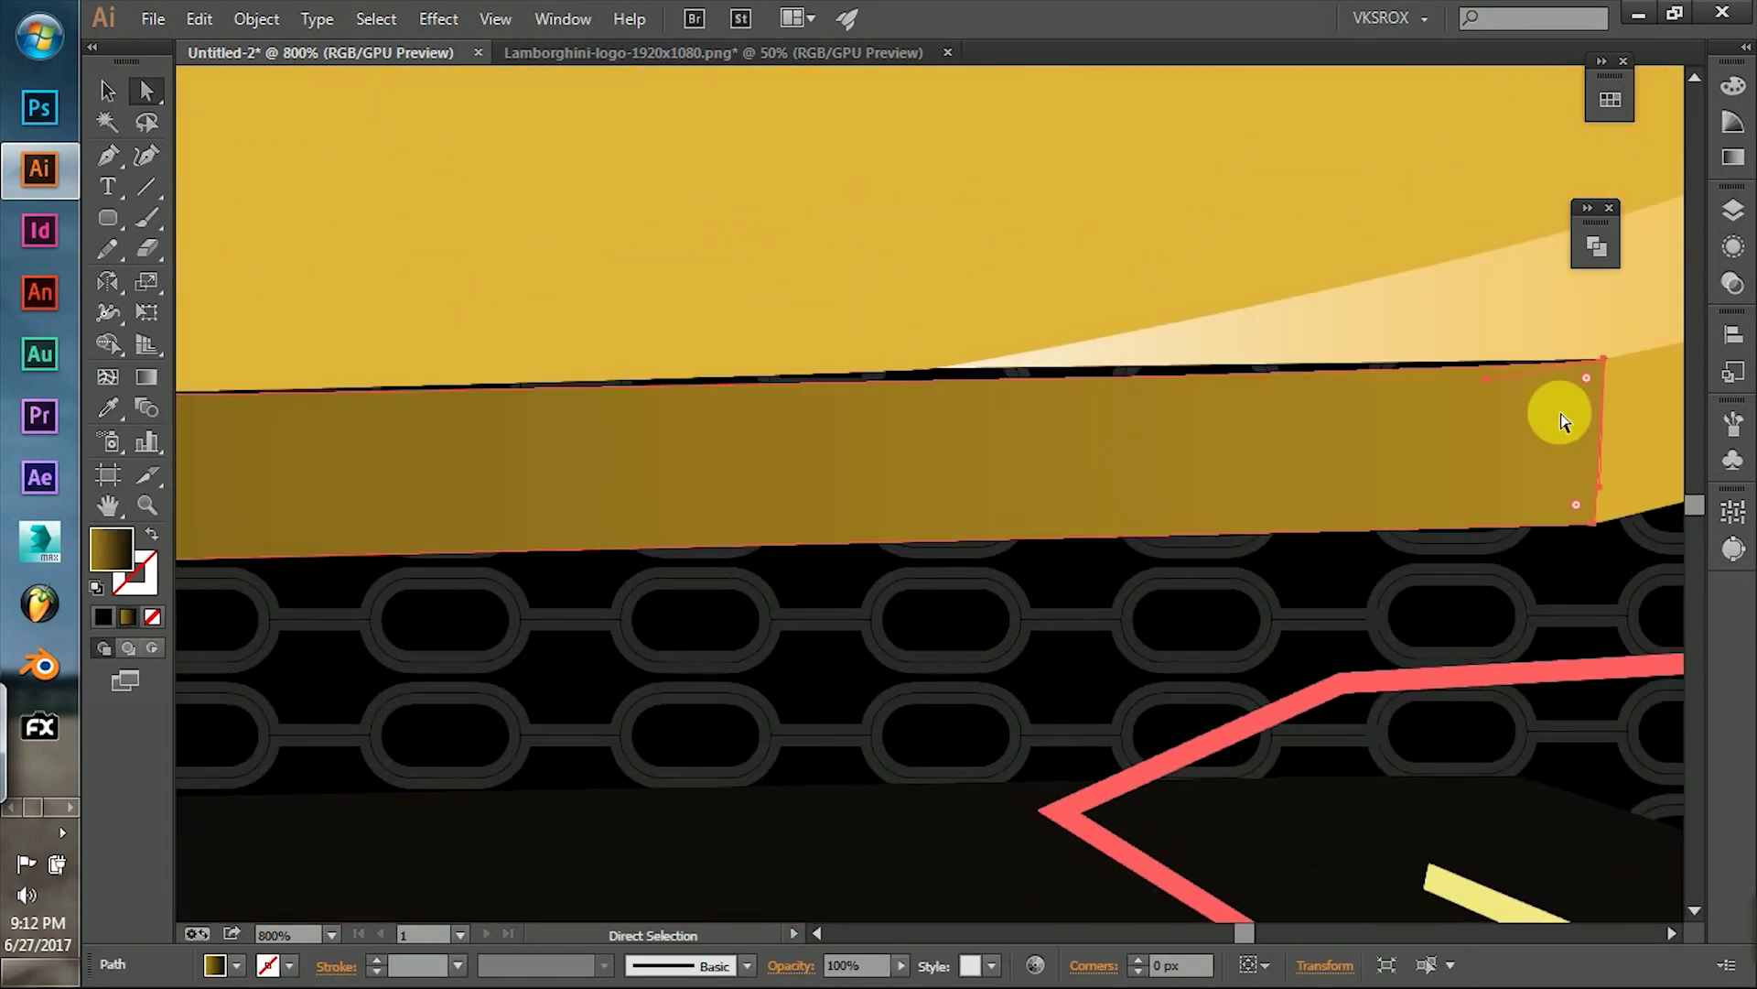
pyautogui.scroll(2, 1394, 393)
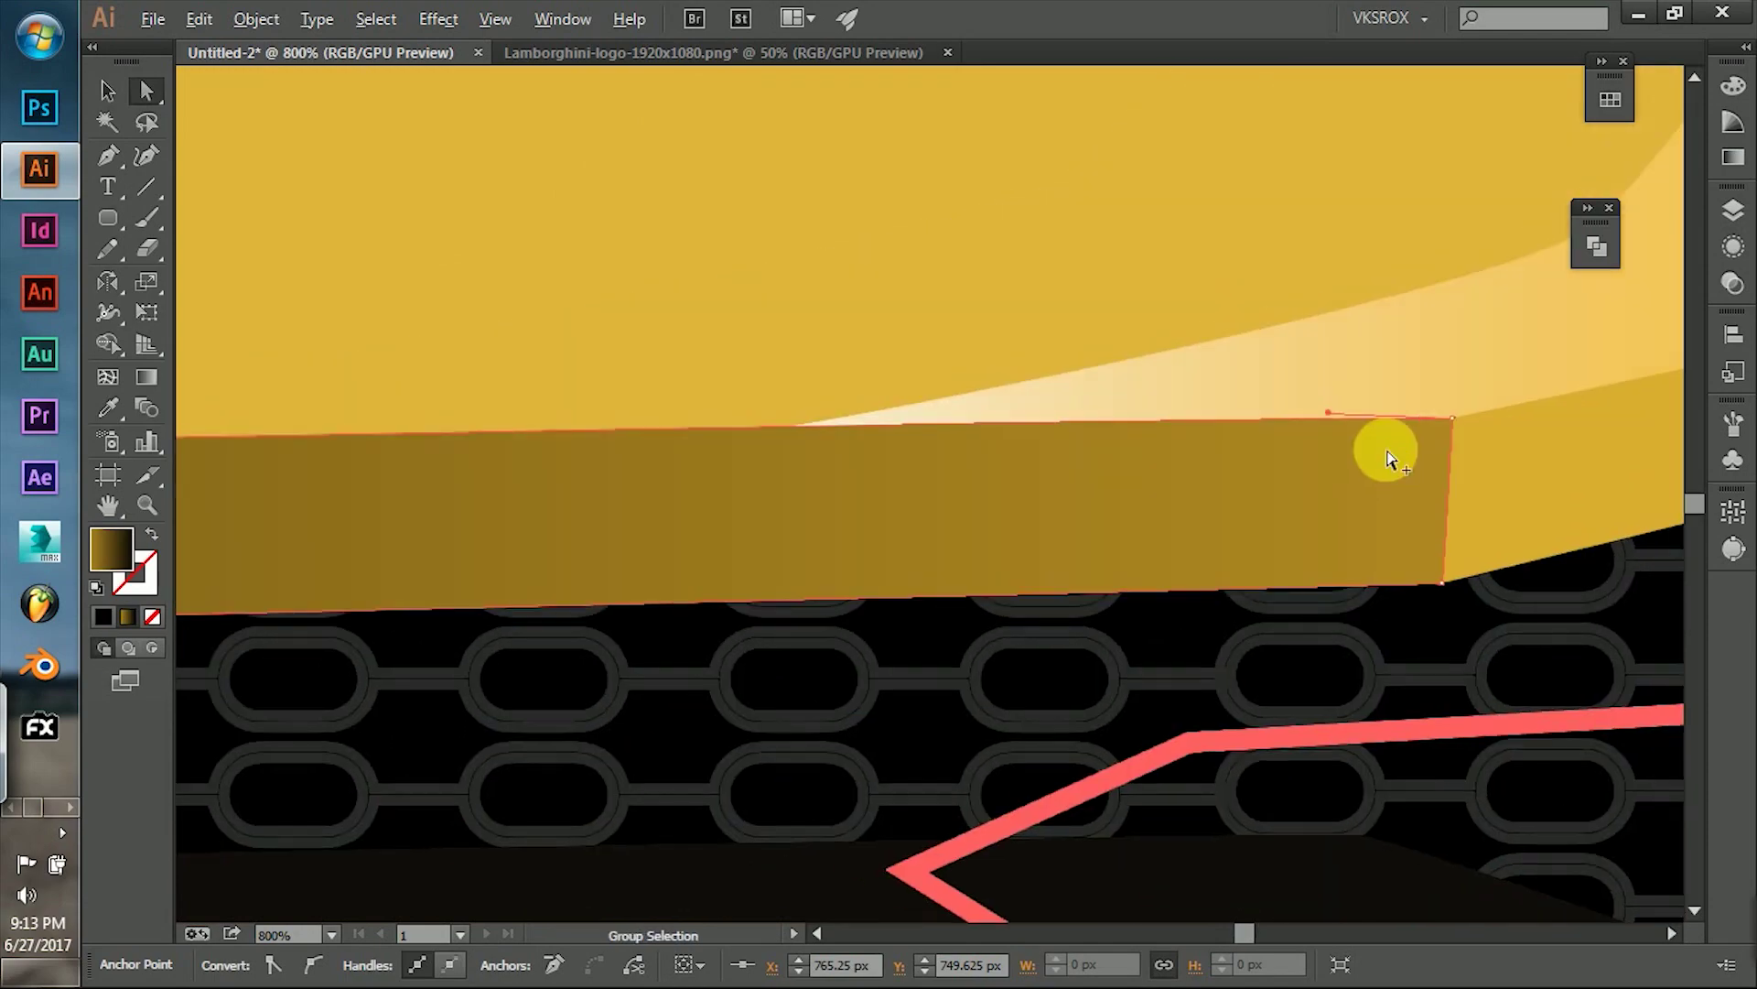
pyautogui.scroll(-5, 1388, 457)
pyautogui.click(184, 596)
pyautogui.click(698, 592)
pyautogui.click(767, 824)
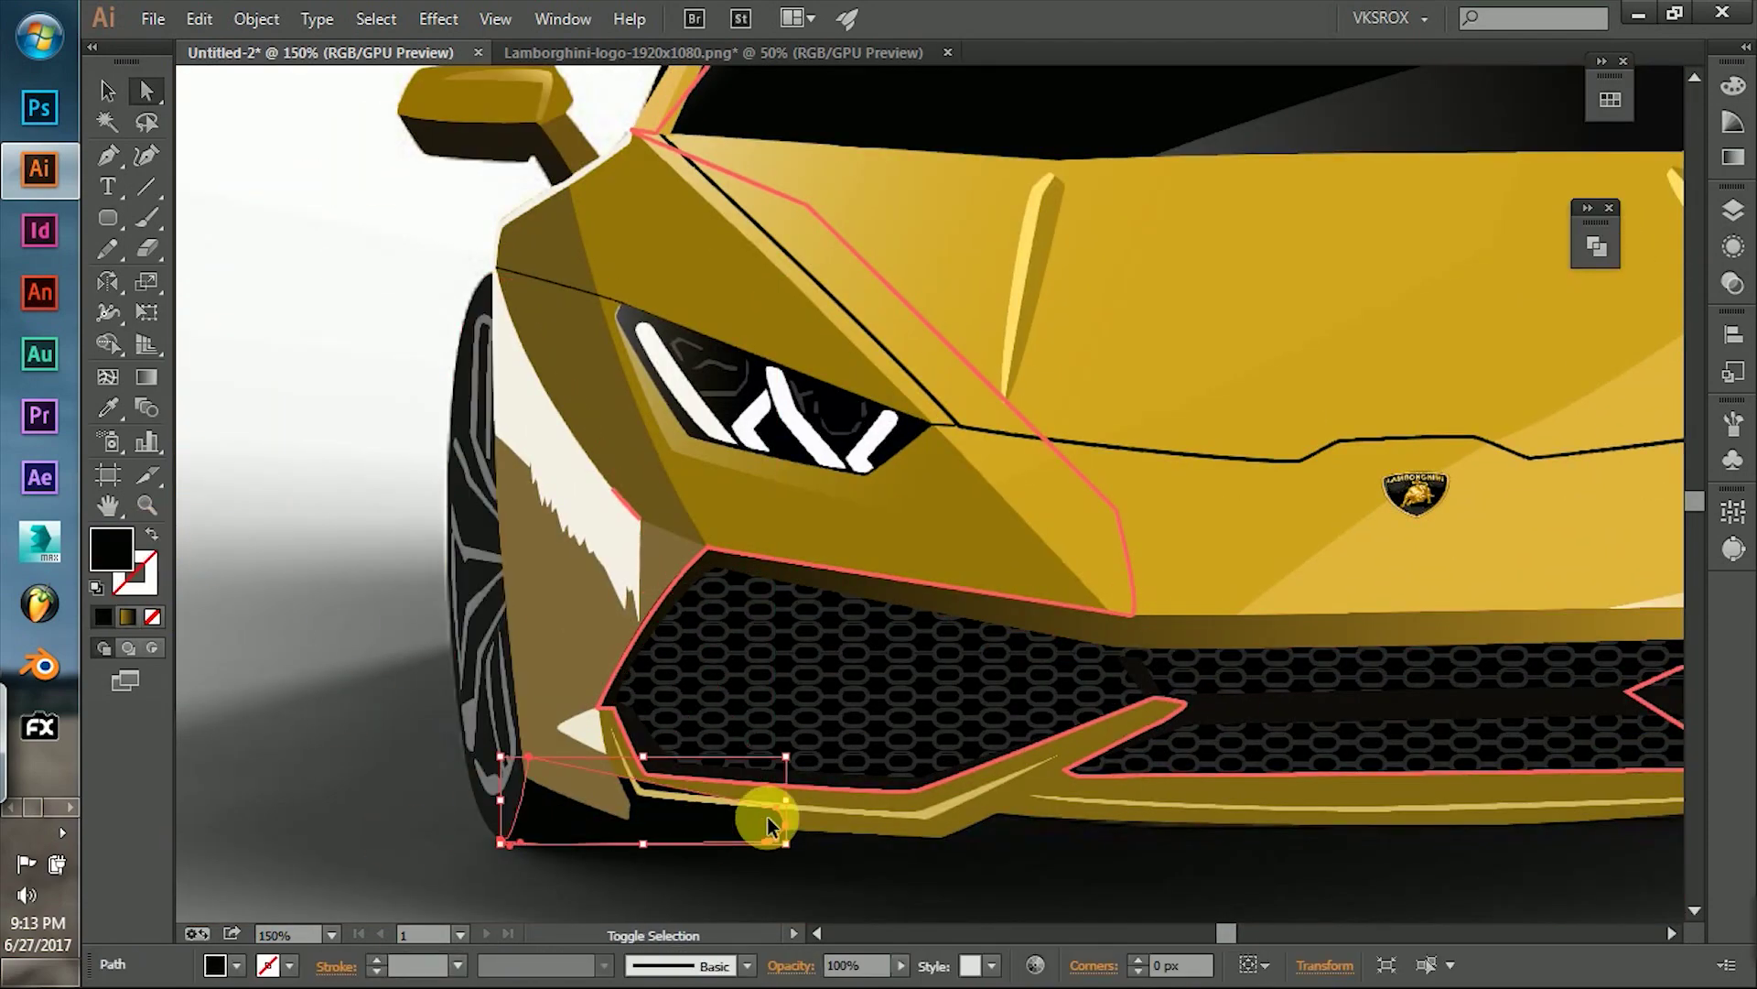
pyautogui.scroll(3, 805, 628)
pyautogui.hscroll(5, 1071, 726)
pyautogui.scroll(-4, 981, 667)
pyautogui.hscroll(5, 982, 667)
pyautogui.click(1108, 563)
pyautogui.press('v')
pyautogui.click(1203, 472)
pyautogui.scroll(2, 1254, 384)
pyautogui.click(1459, 541)
pyautogui.click(1162, 535)
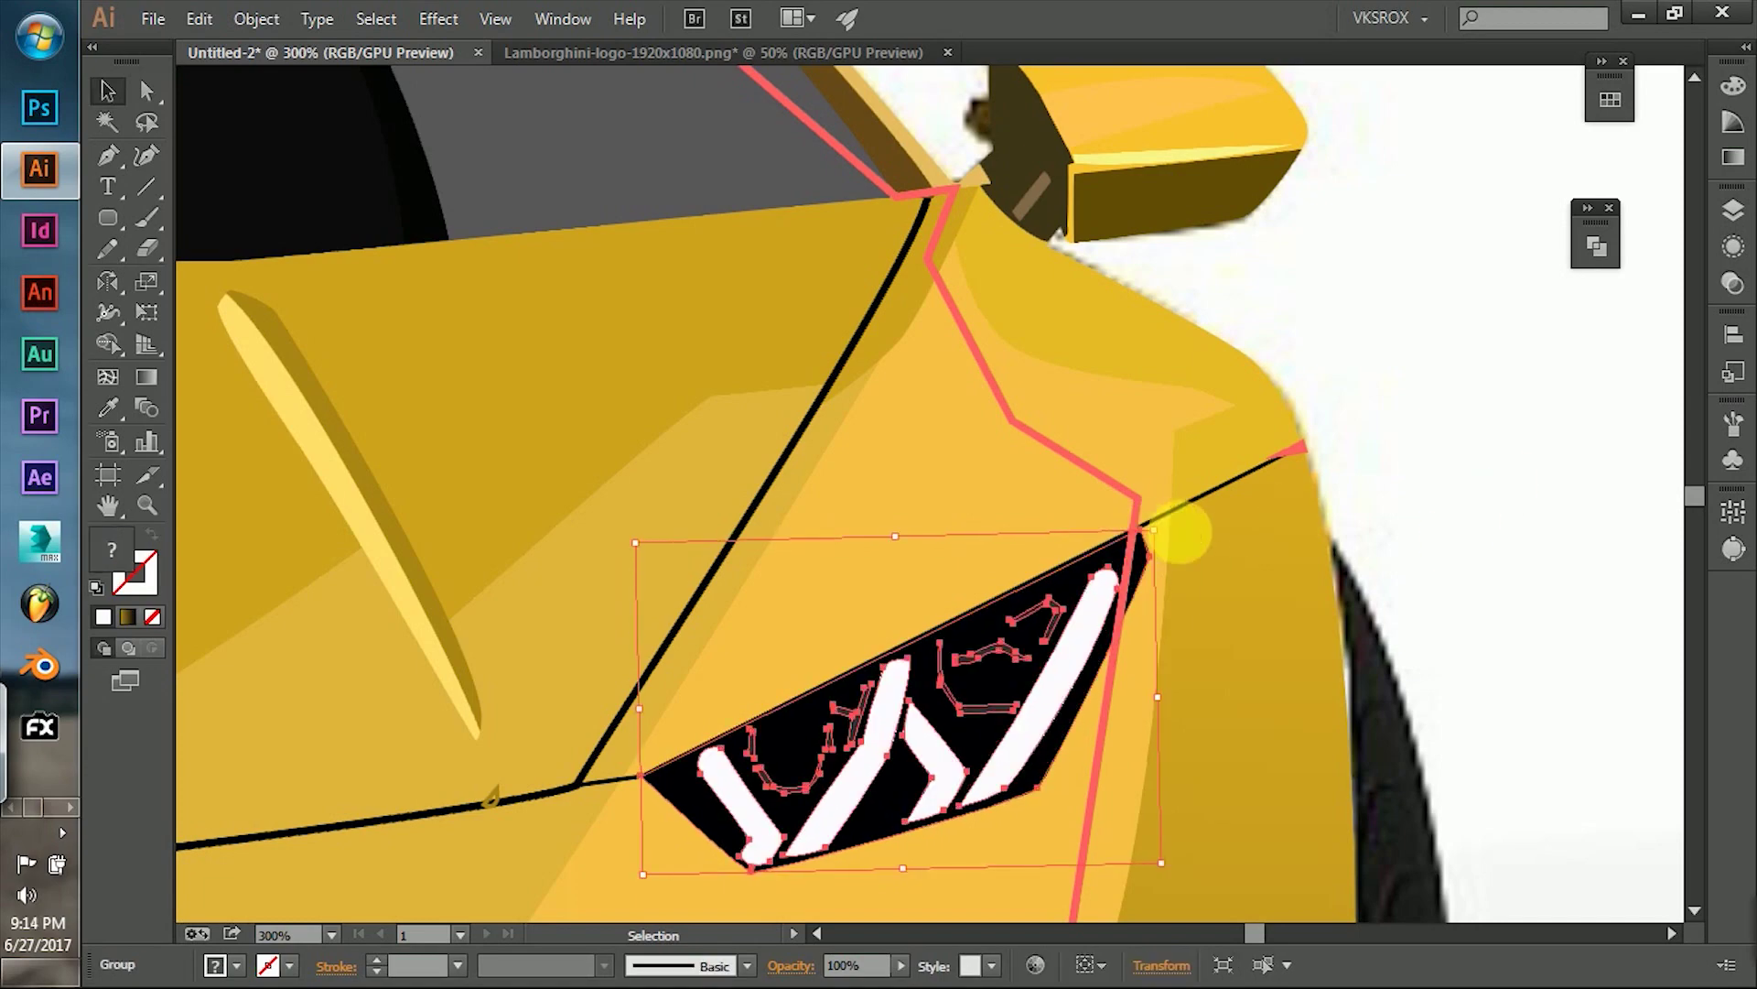
pyautogui.scroll(-3, 1338, 471)
pyautogui.scroll(-2, 1401, 514)
pyautogui.scroll(2, 1353, 522)
pyautogui.scroll(2, 1307, 556)
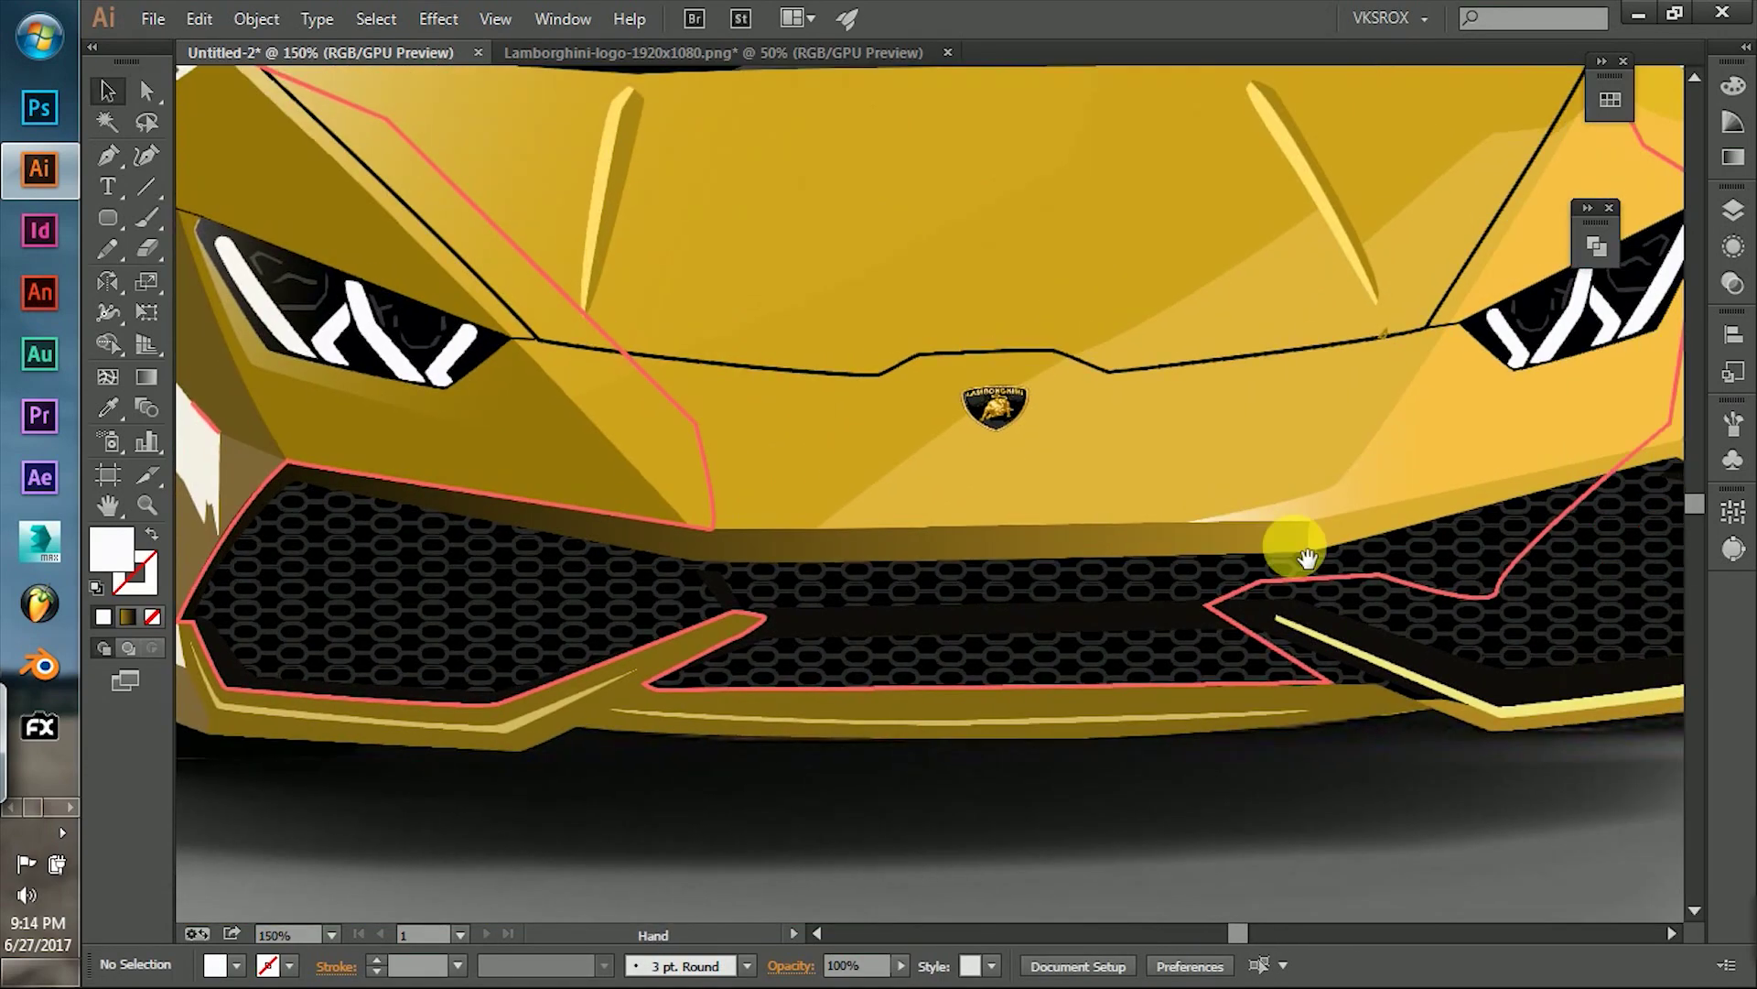
pyautogui.scroll(-2, 1307, 556)
pyautogui.click(1189, 611)
pyautogui.scroll(-1, 1189, 611)
pyautogui.hotkey('ctrl', 'shift', 'a')
pyautogui.hotkey('ctrl', 'z')
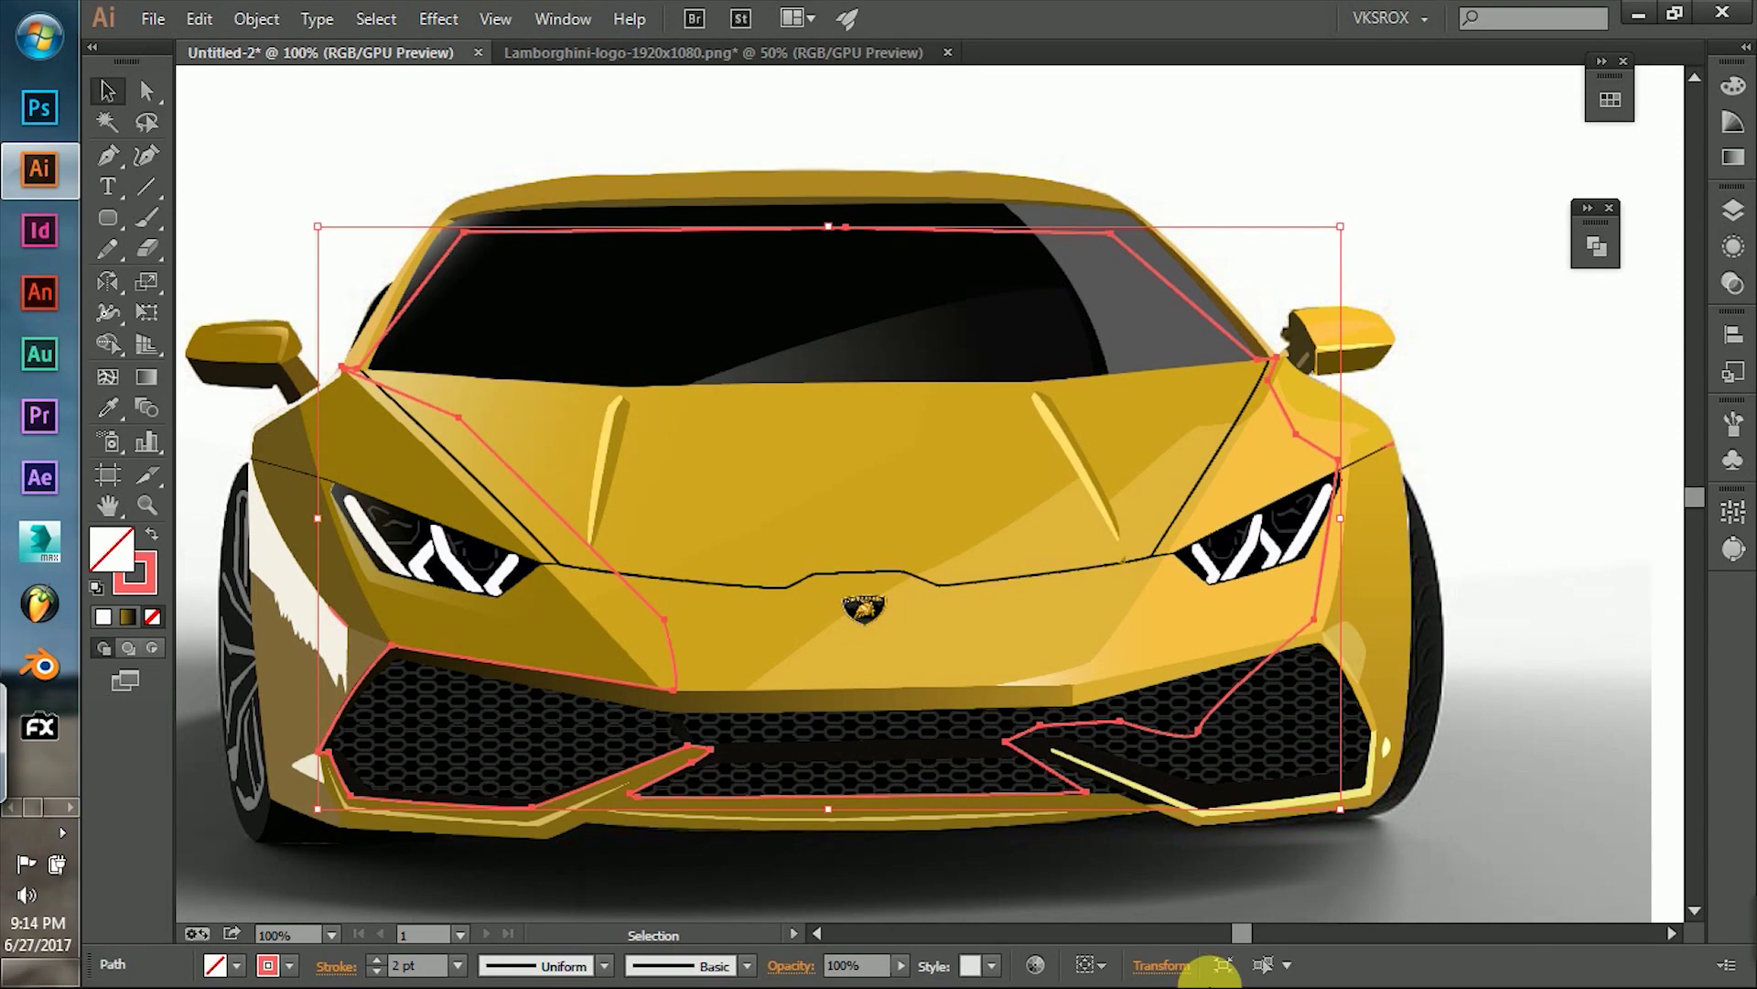
# Delete the red guide outline and draw an edge path along the right tyre and bumper bottom.
pyautogui.press('Delete')
pyautogui.scroll(2, 1556, 549)
pyautogui.scroll(-1, 1148, 518)
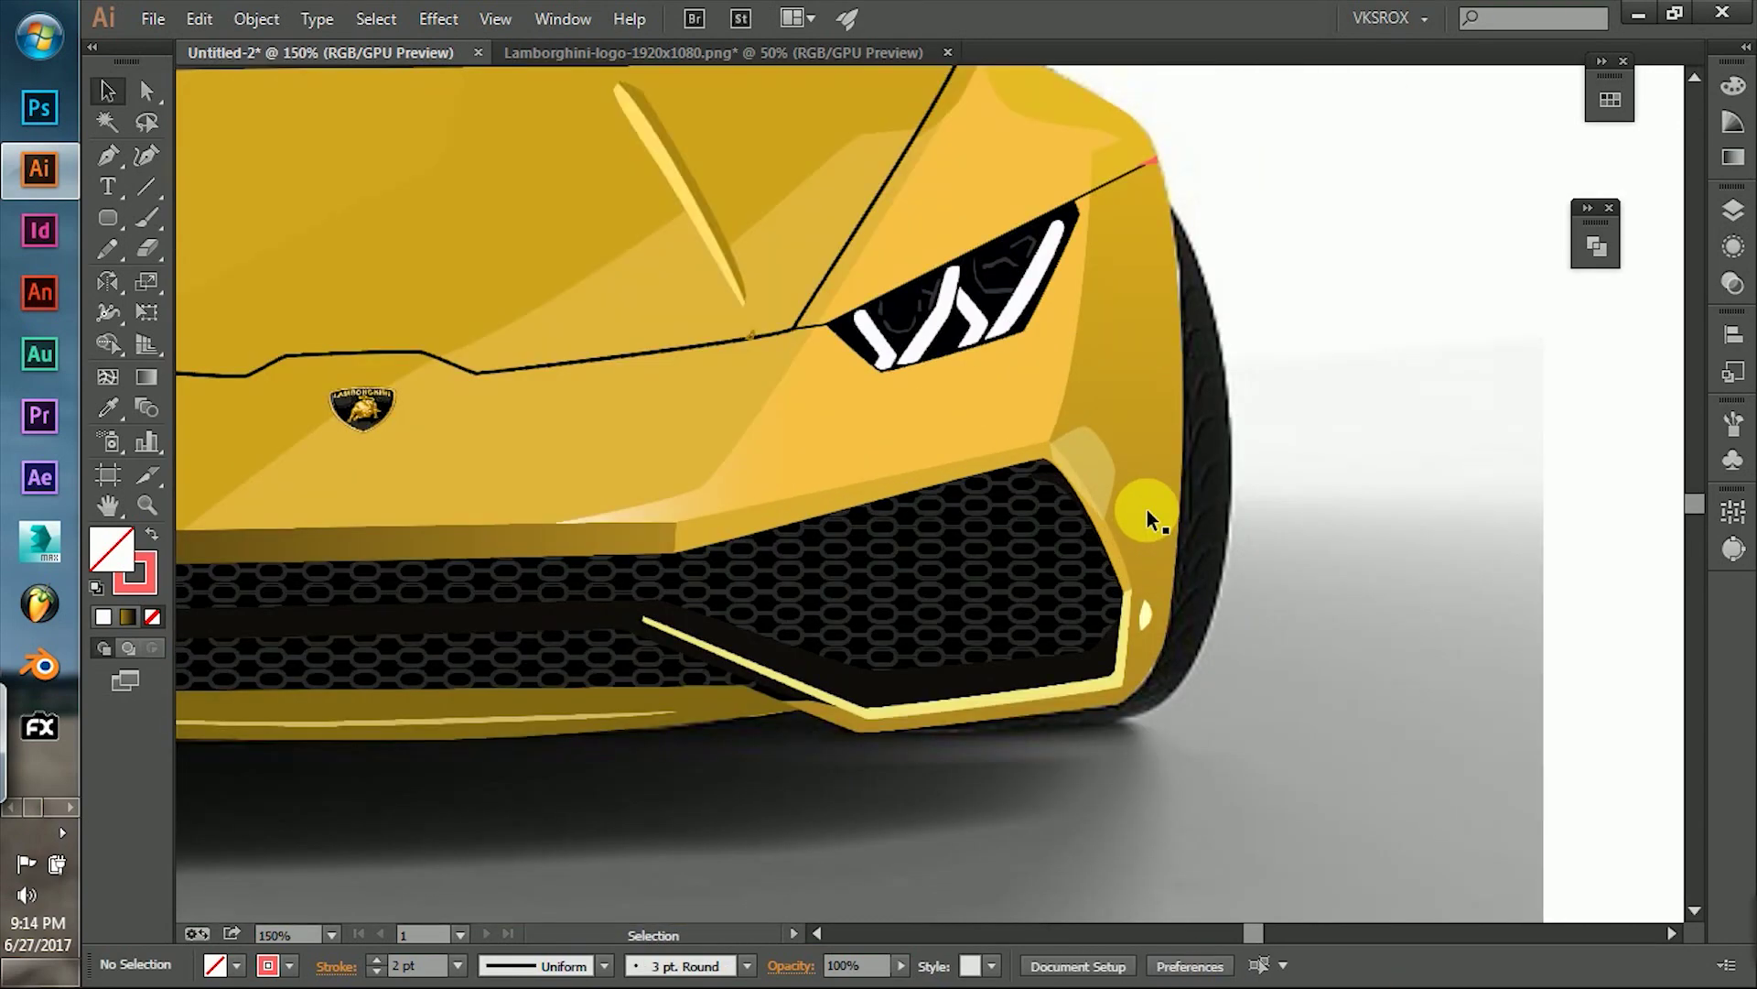
pyautogui.moveTo(1227, 574); pyautogui.dragTo(1216, 627)
pyautogui.moveTo(1130, 714); pyautogui.dragTo(1073, 730)
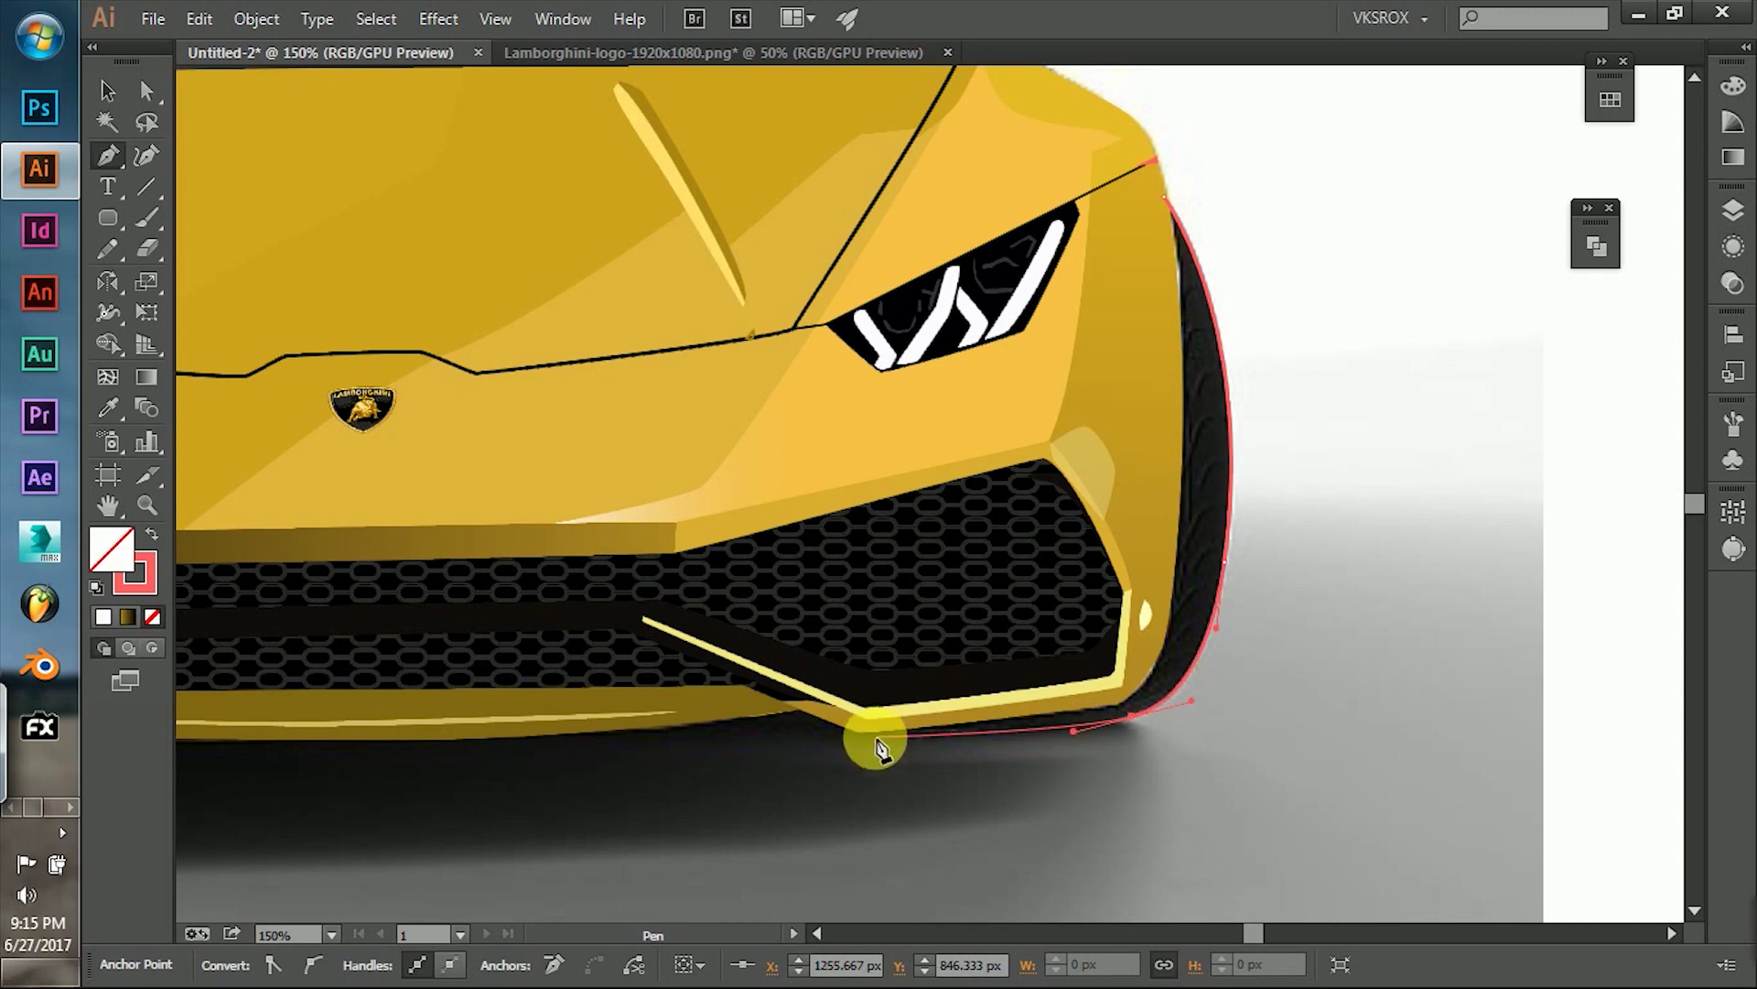
pyautogui.scroll(1, 1286, 385)
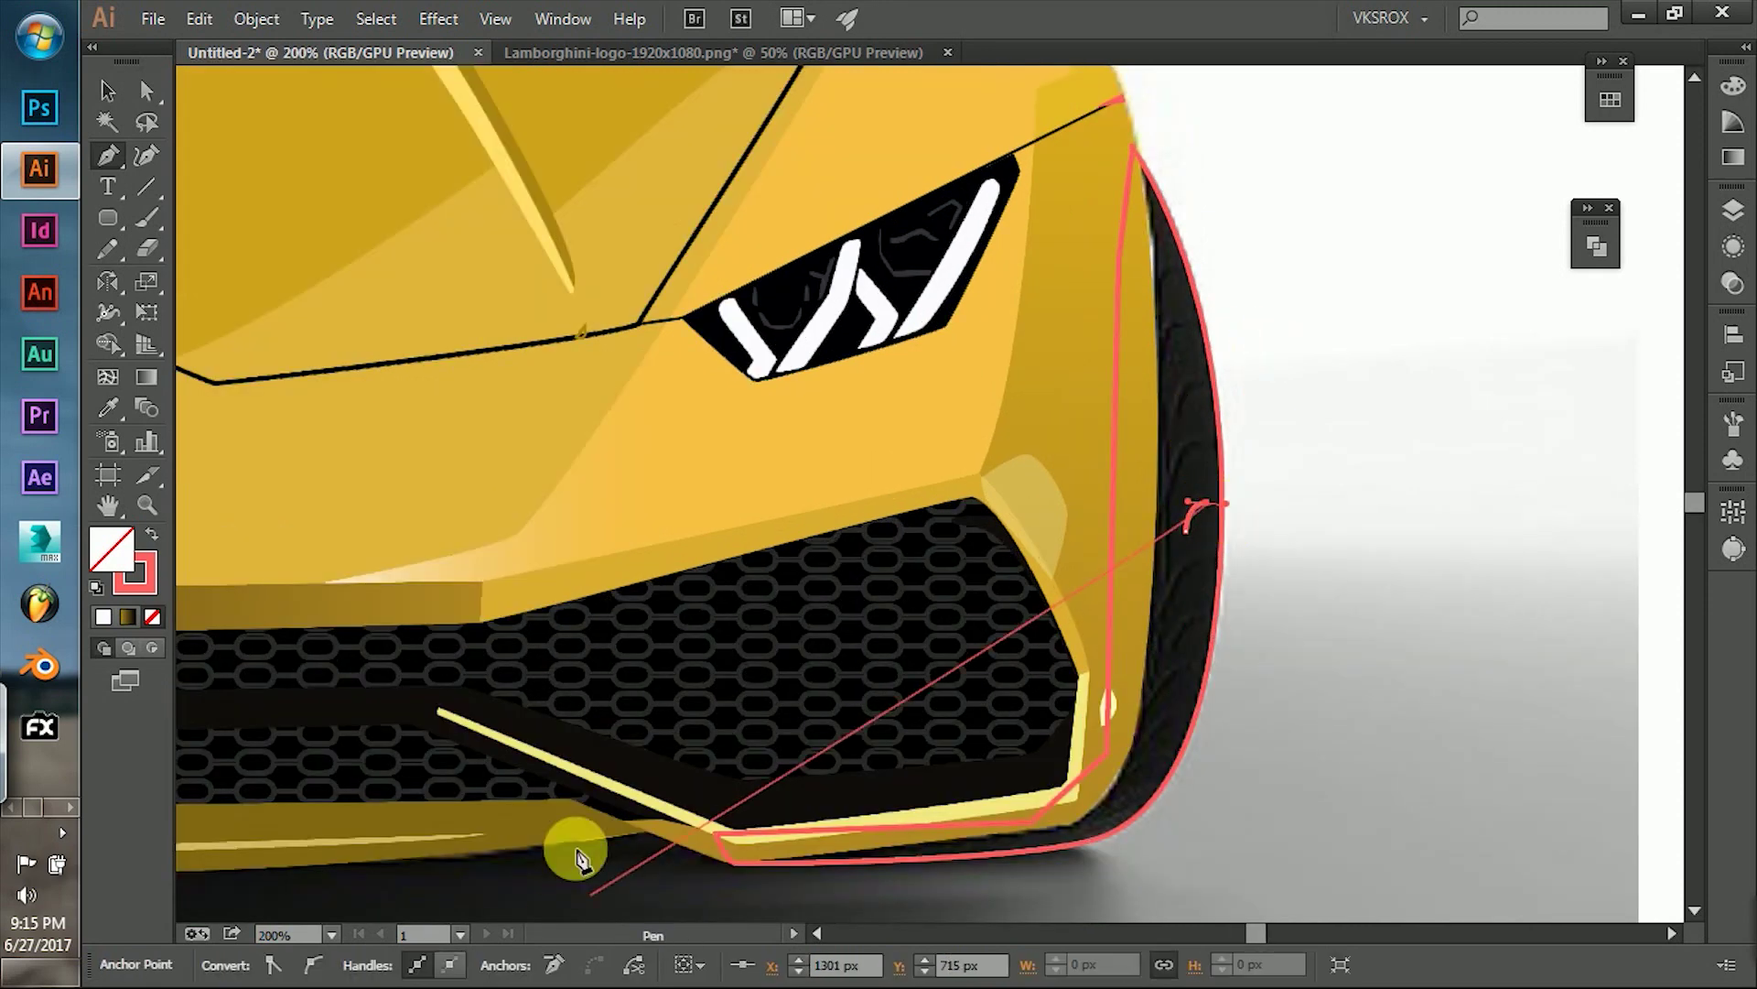
pyautogui.press('v')
# Give the edge line a #3A3A3A stroke with a tapered width profile.
pyautogui.click(1064, 622)
pyautogui.press('Return')
pyautogui.click(604, 965)
pyautogui.click(1197, 523)
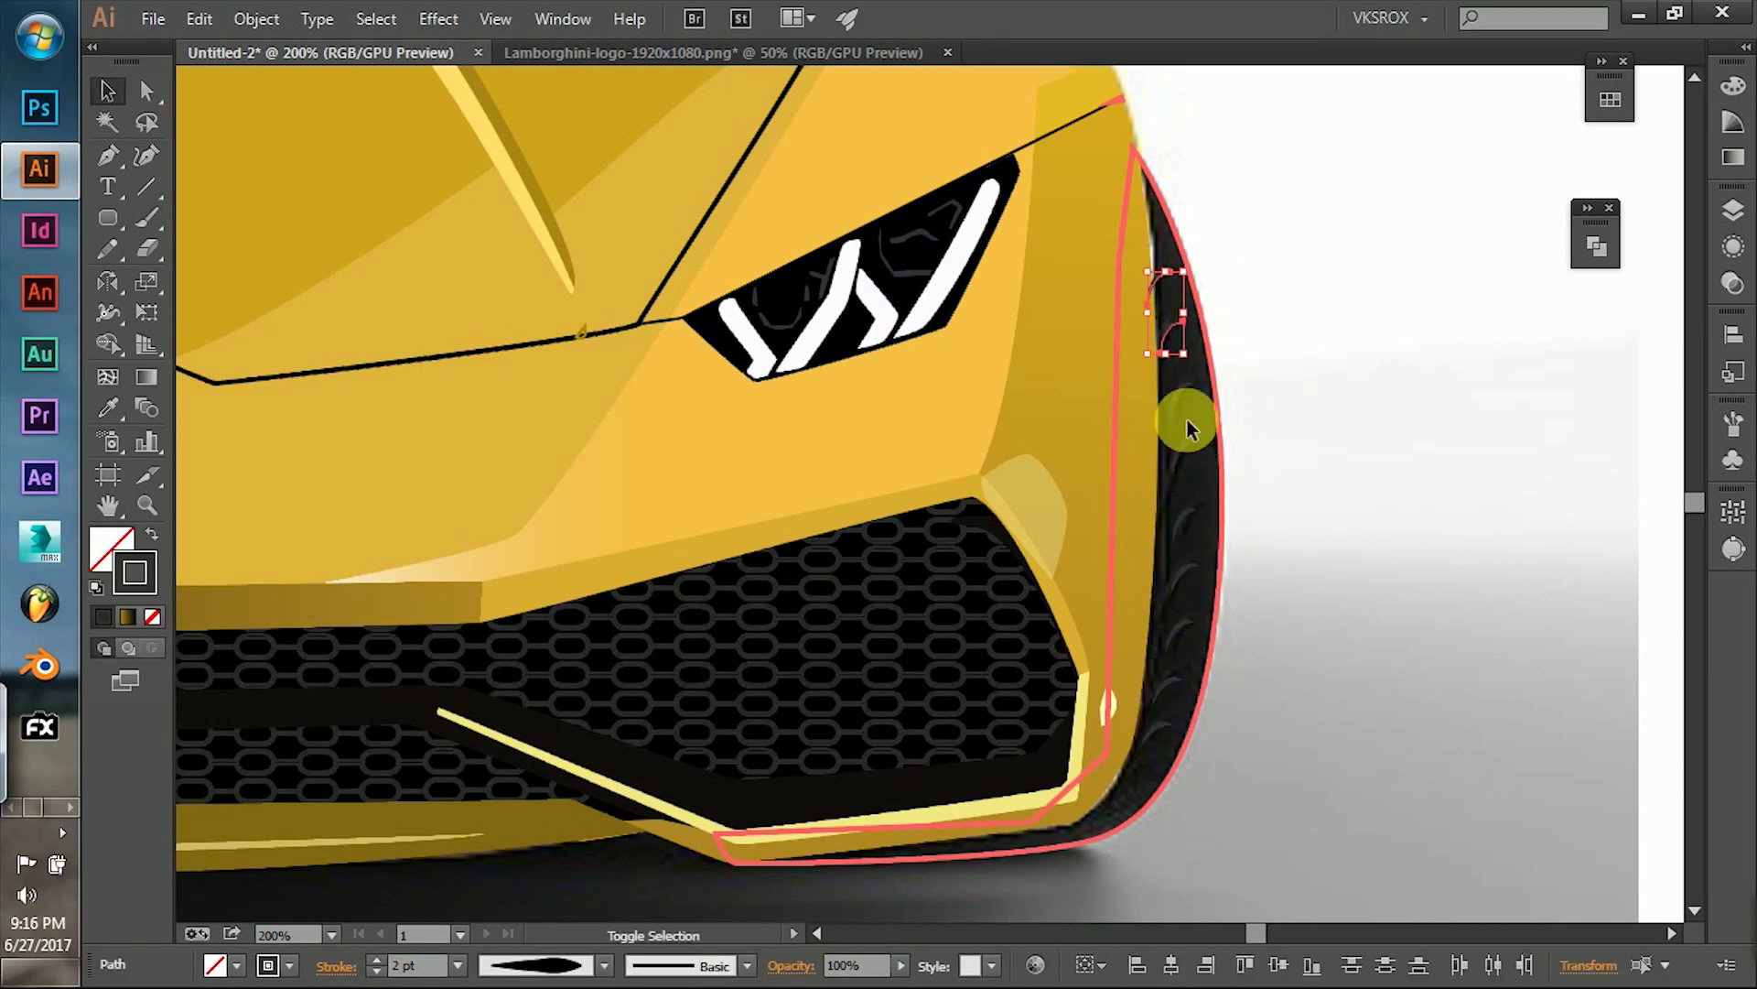
pyautogui.click(1172, 760)
pyautogui.hotkey('ctrl', '0')
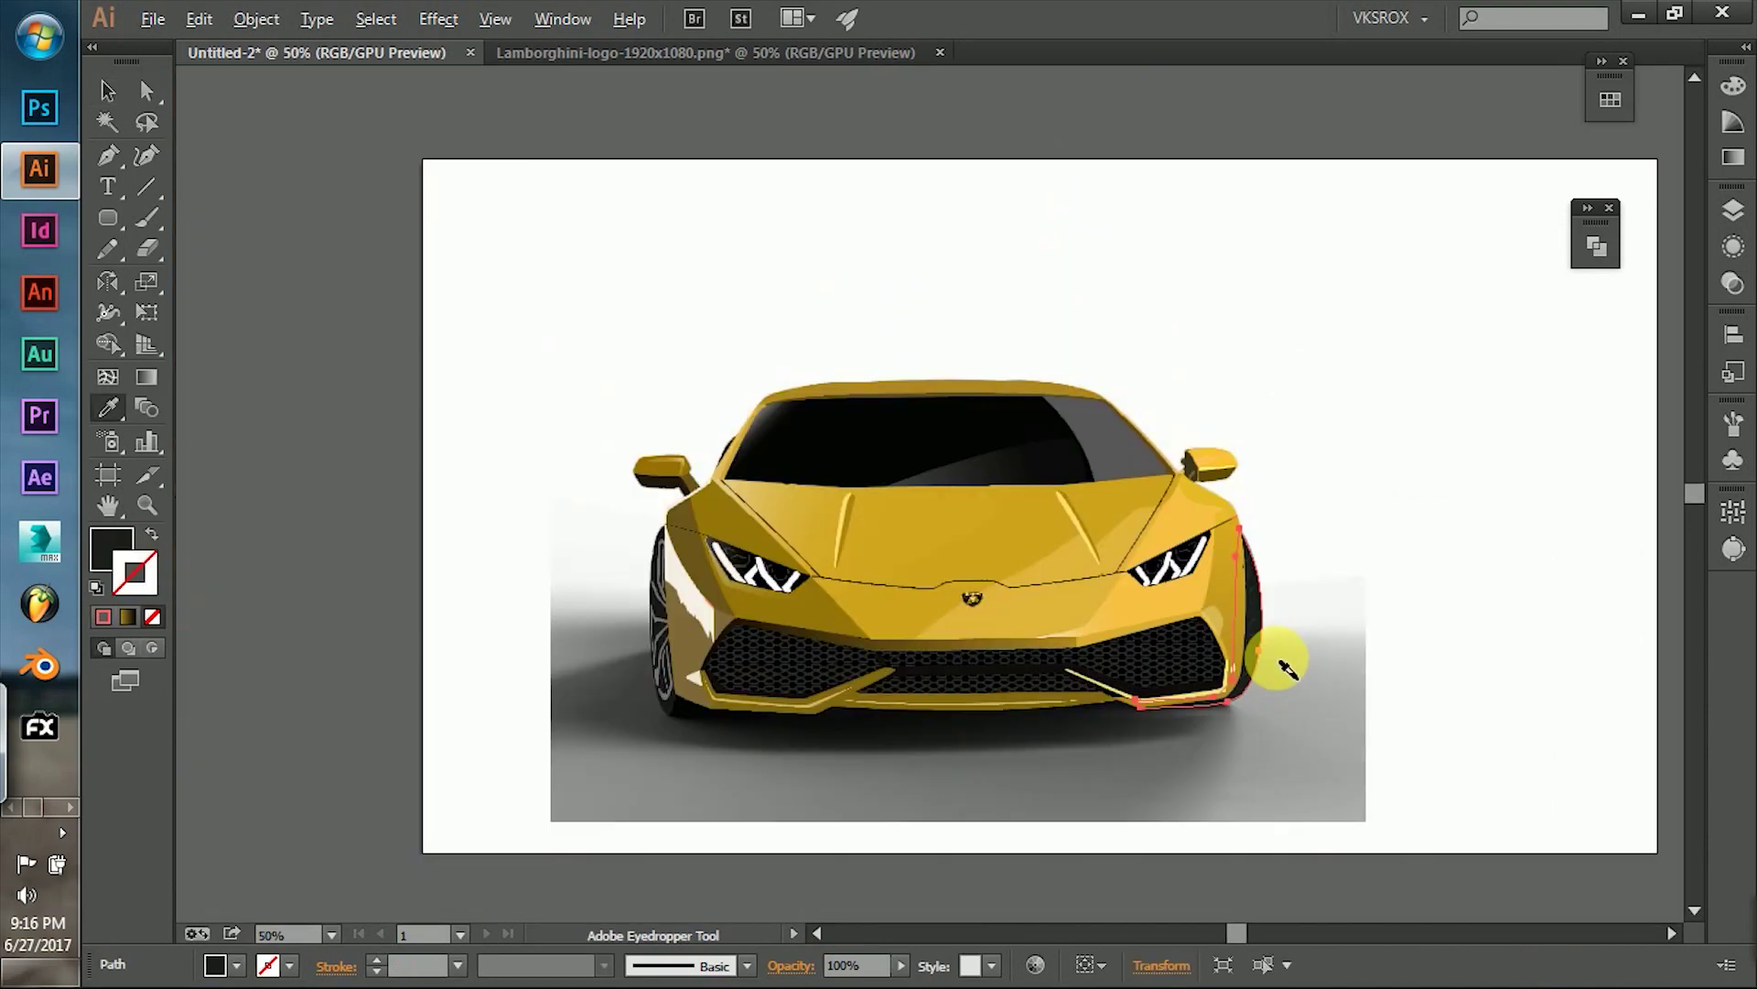
# Zoom in on the grille and select anchors on the grille trim path.
pyautogui.click(478, 117)
pyautogui.hotkey('ctrl', '1')
pyautogui.click(683, 616)
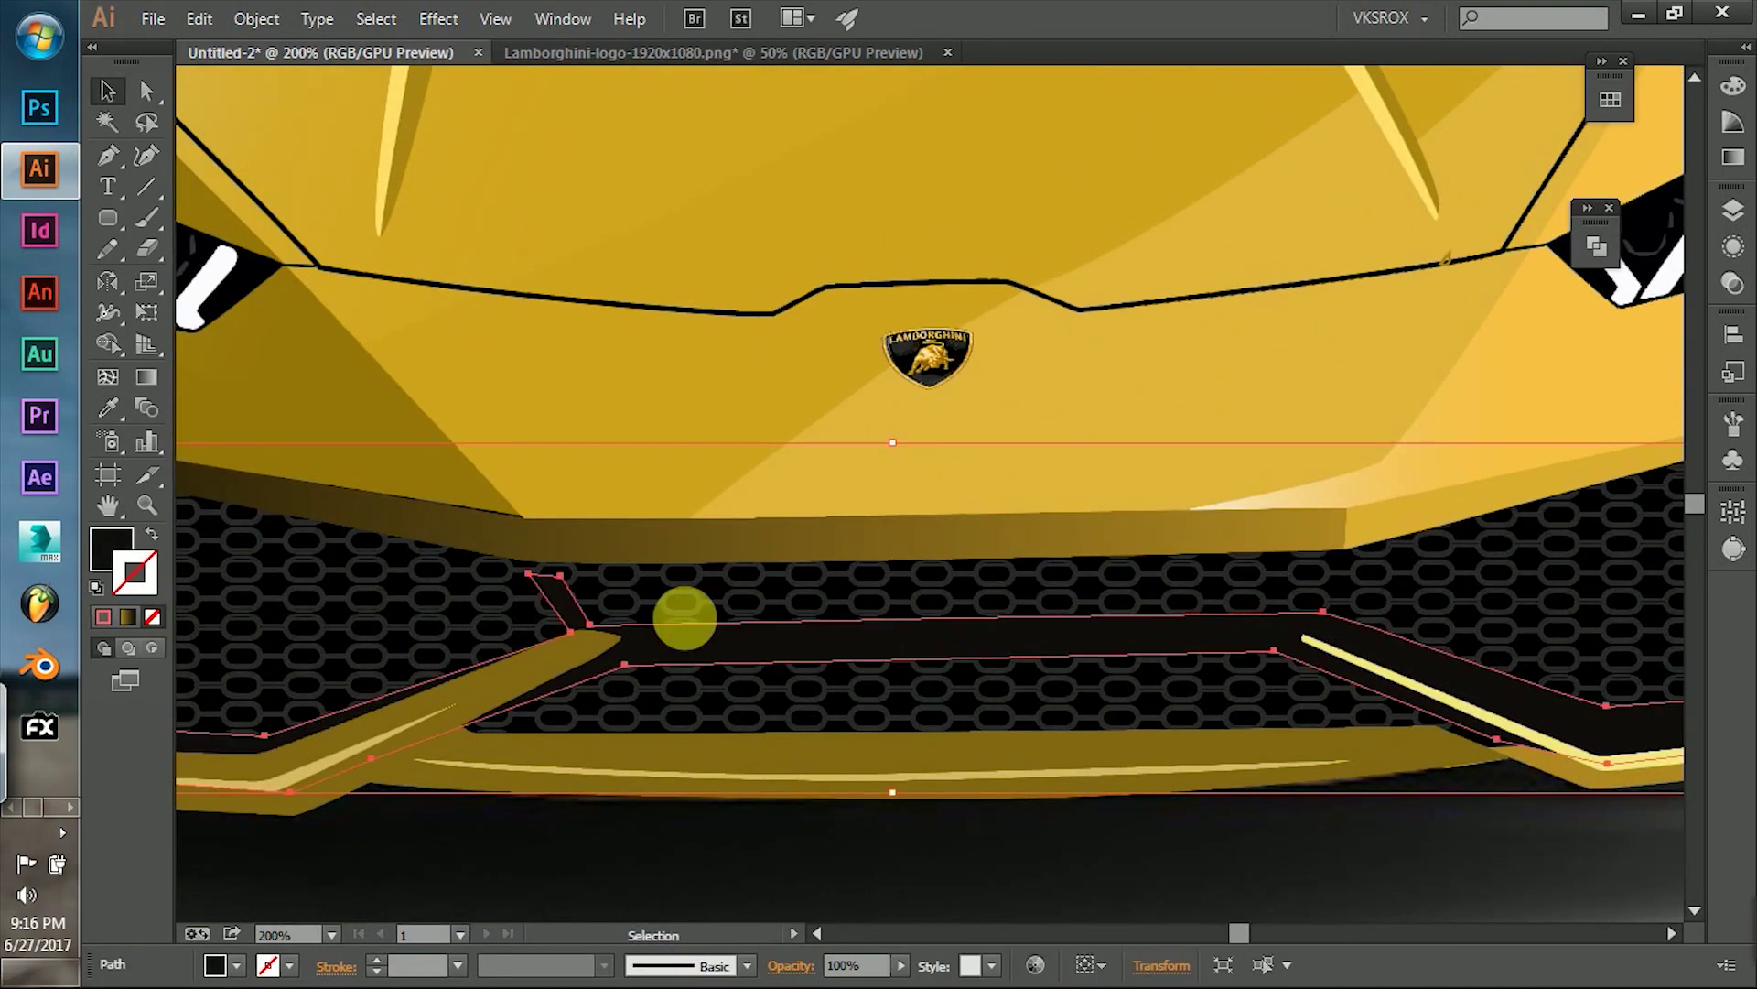
pyautogui.hotkey('ctrl', '1')
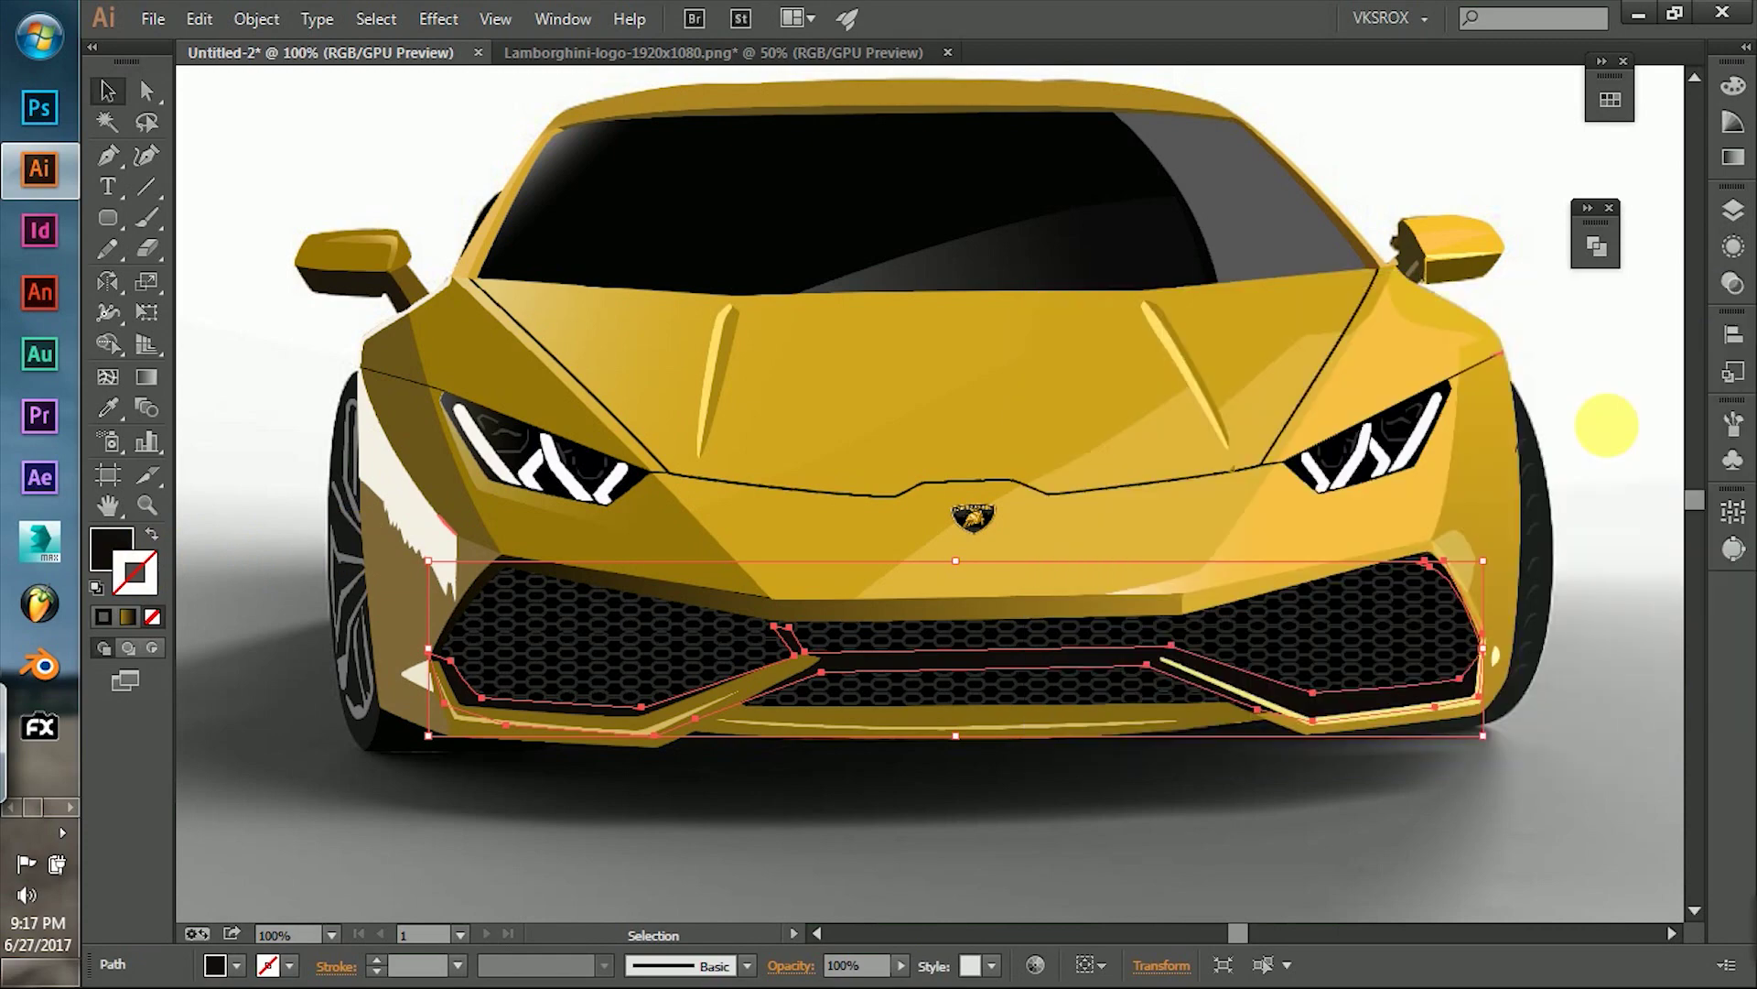
pyautogui.click(1633, 645)
pyautogui.hotkey('ctrl', '+')
pyautogui.moveTo(1366, 531); pyautogui.dragTo(1299, 572)
pyautogui.click(146, 89)
pyautogui.click(697, 549)
pyautogui.click(715, 706)
# Remove the extra anchor from the grille trim with the Delete Anchor Point tool.
pyautogui.scroll(-2, 1087, 668)
pyautogui.scroll(2, 766, 620)
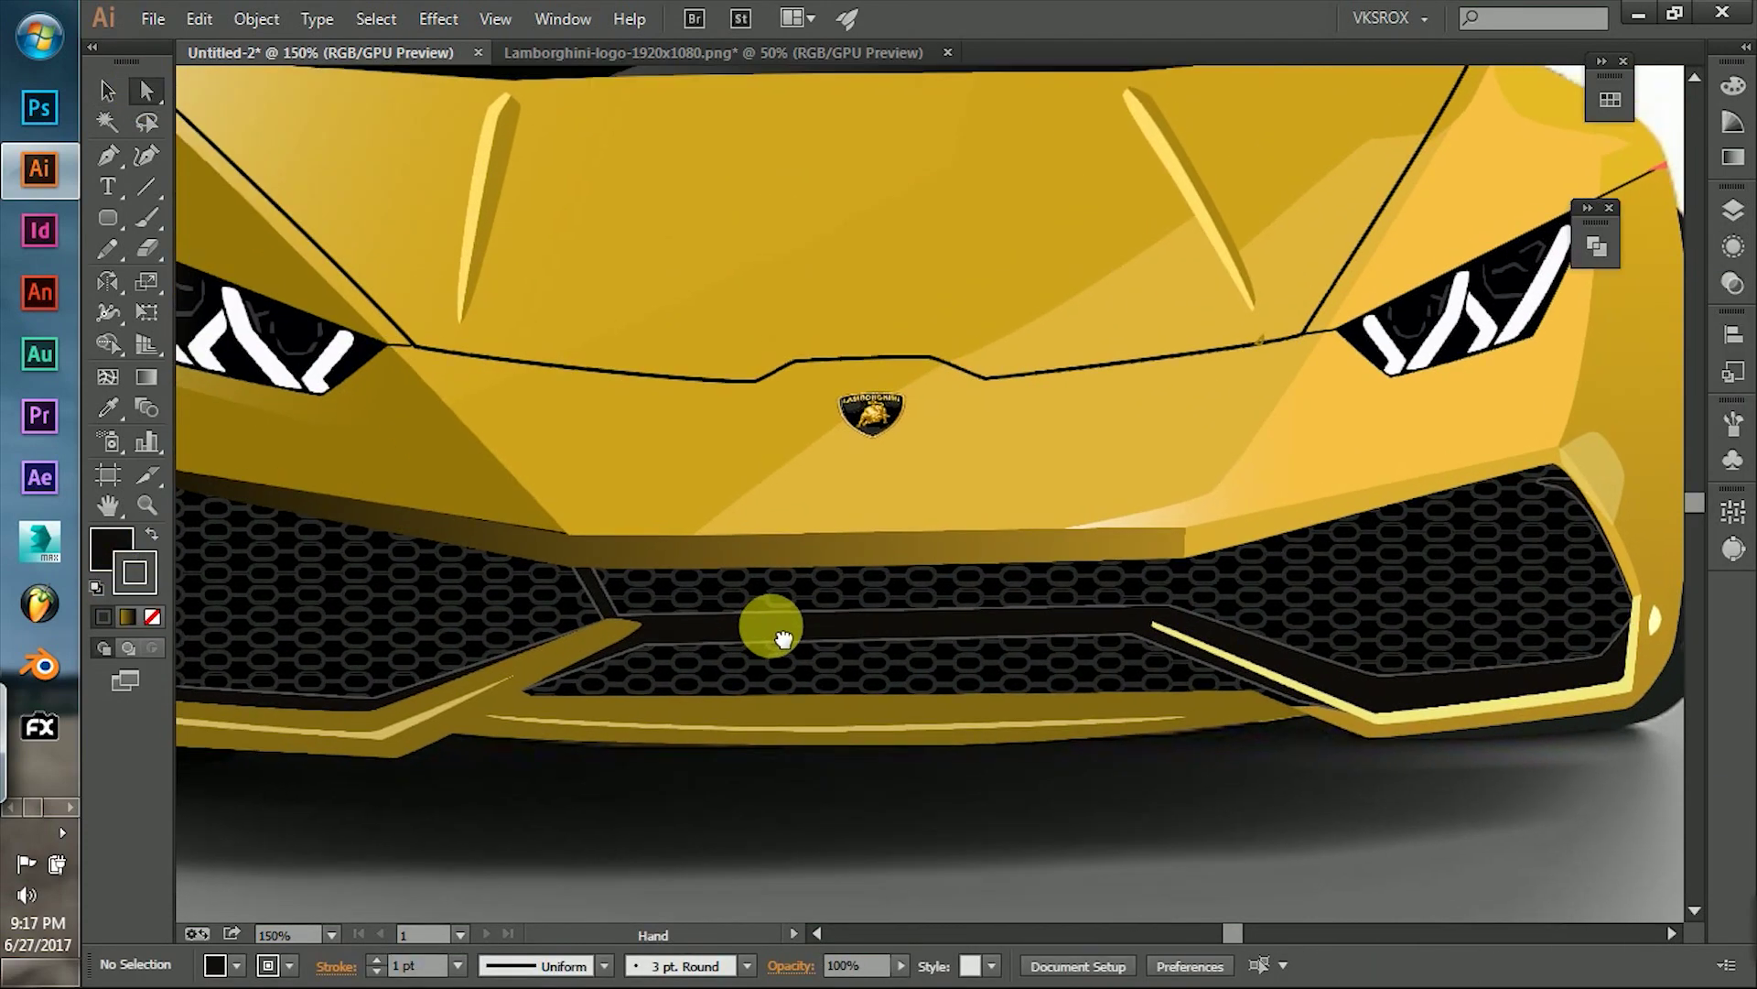
pyautogui.scroll(-3, 1205, 625)
pyautogui.scroll(3, 1204, 625)
pyautogui.click(730, 547)
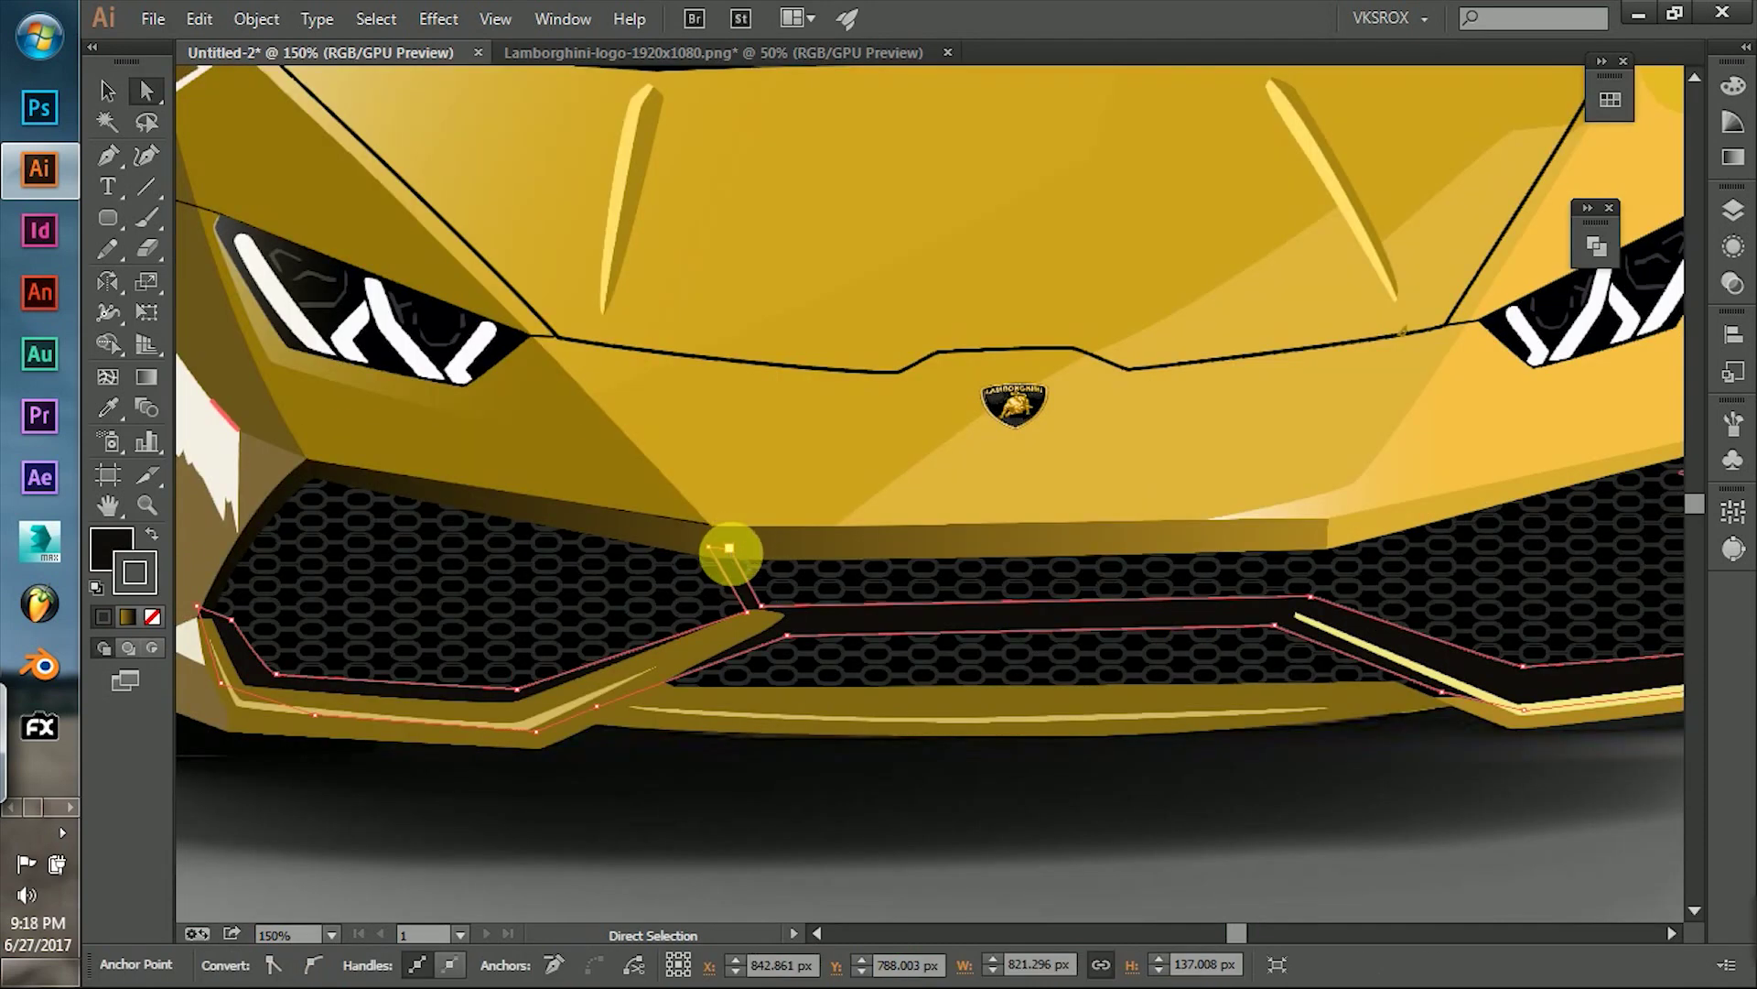
pyautogui.click(141, 174)
pyautogui.click(710, 549)
# Give the grille trim a 3 pt stroke with a tapered width profile.
pyautogui.keyDown('ctrl'); pyautogui.click(945, 795); pyautogui.keyUp('ctrl')
pyautogui.click(204, 541)
pyautogui.click(376, 960)
pyautogui.click(376, 960)
pyautogui.keyDown('ctrl'); pyautogui.click(787, 871); pyautogui.keyUp('ctrl')
pyautogui.click(714, 682)
pyautogui.click(604, 965)
pyautogui.click(540, 906)
pyautogui.keyDown('ctrl'); pyautogui.click(815, 823); pyautogui.keyUp('ctrl')
# Fit the artboard in view, check the layers list, and select the stray path left of the car.
pyautogui.moveTo(1080, 668)
pyautogui.mouseDown()
pyautogui.moveTo(725, 718)
pyautogui.moveTo(1080, 707)
pyautogui.mouseUp()
pyautogui.hotkey('ctrl', '-')
pyautogui.hotkey('ctrl', '-')
pyautogui.hotkey('ctrl', '-')
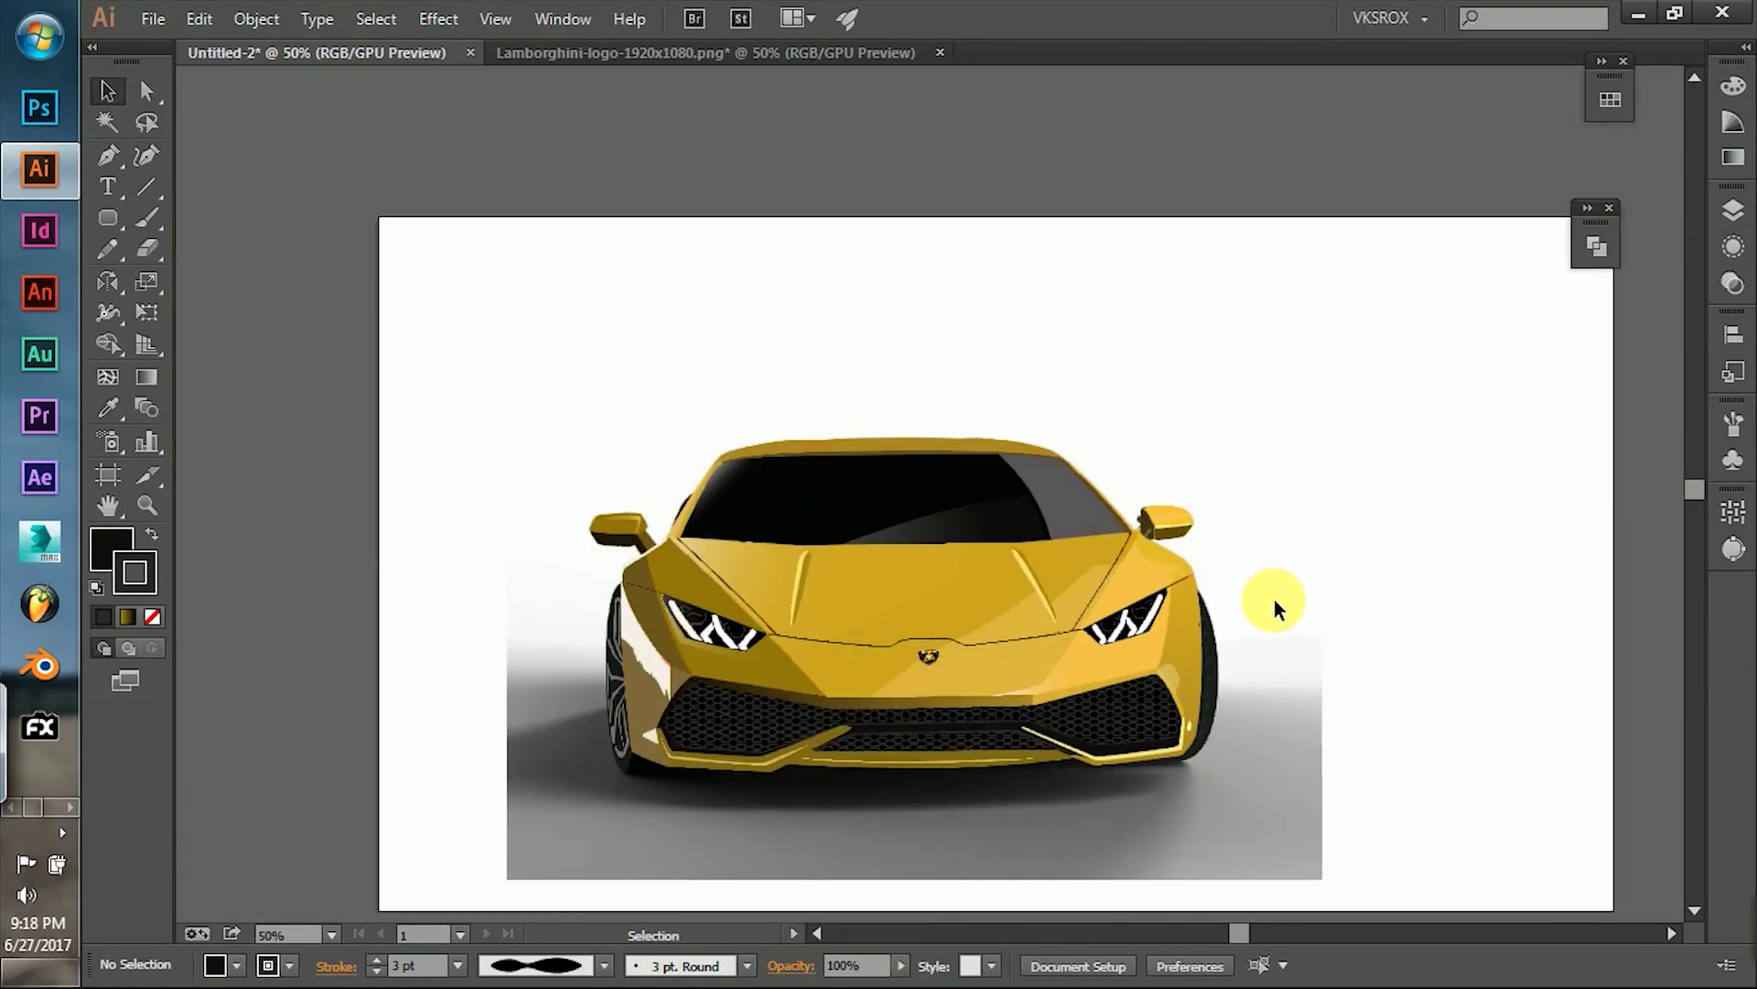
pyautogui.click(1729, 242)
pyautogui.click(1220, 365)
pyautogui.hotkey('ctrl', '+')
pyautogui.hotkey('ctrl', '+')
pyautogui.hotkey('ctrl', '+')
pyautogui.click(551, 715)
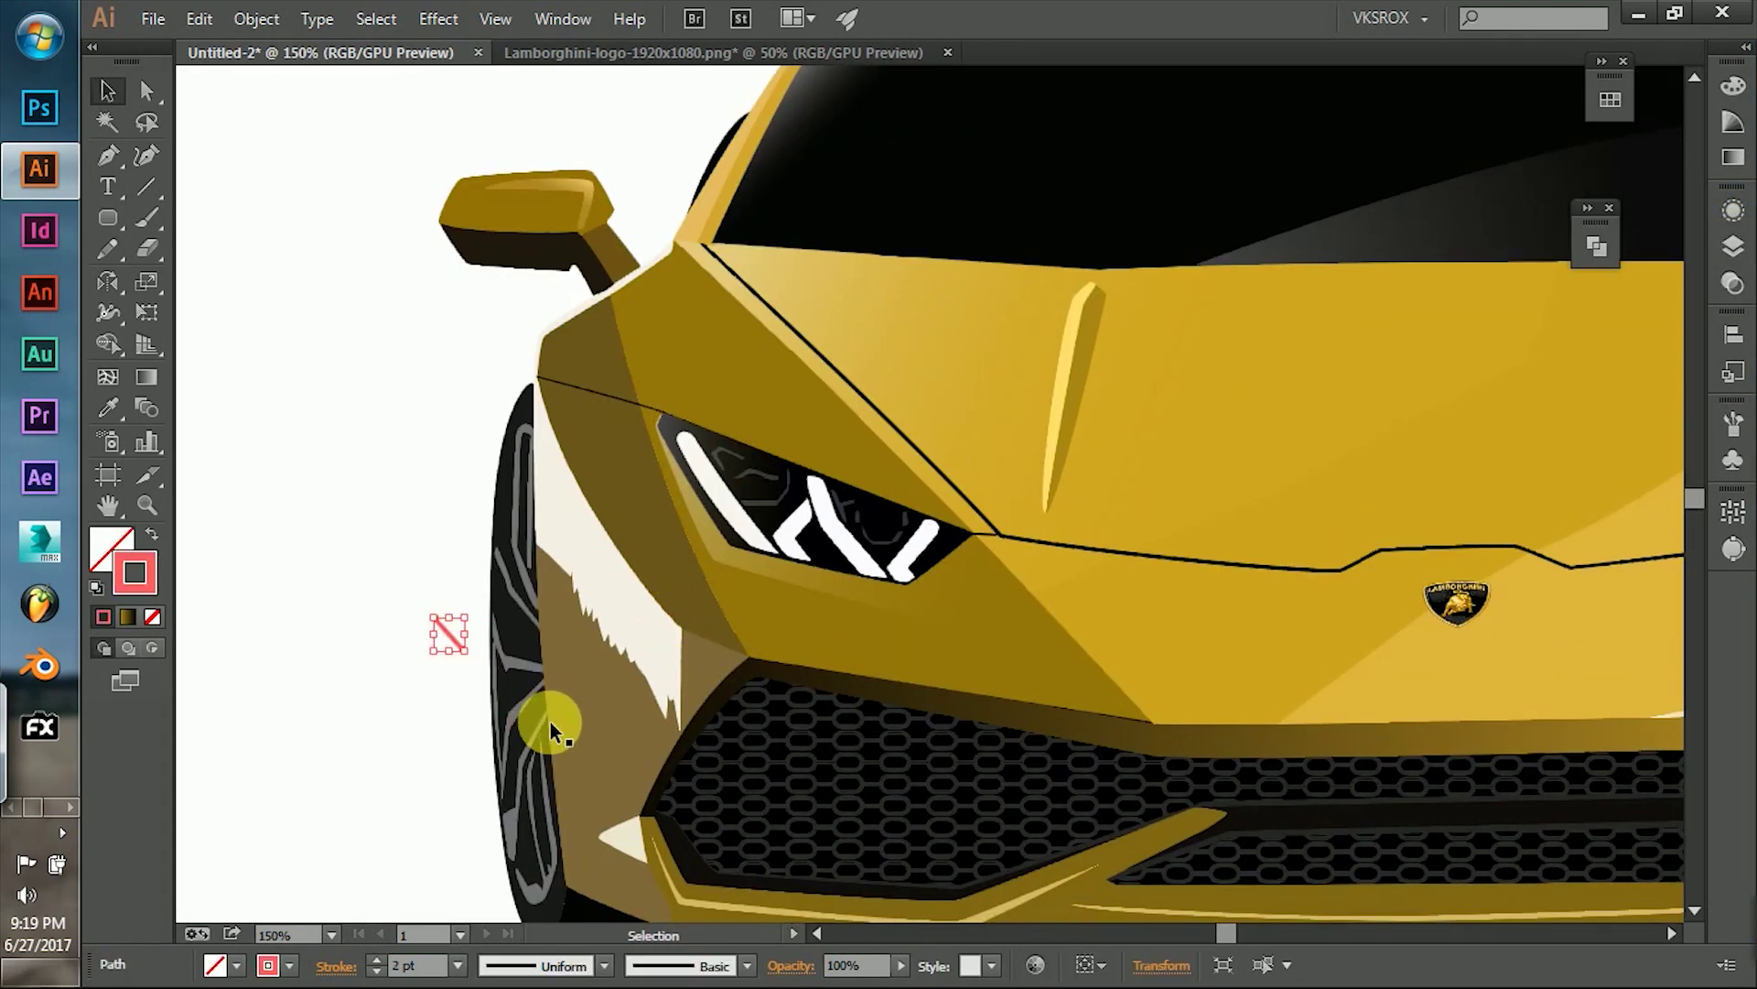
pyautogui.hotkey('ctrl', '-')
pyautogui.hotkey('ctrl', '-')
pyautogui.hotkey('ctrl', '-')
# Select all of the car artwork.
pyautogui.moveTo(417, 200); pyautogui.dragTo(1255, 803)
pyautogui.click(1282, 705)
pyautogui.hotkey('ctrl', 'a')
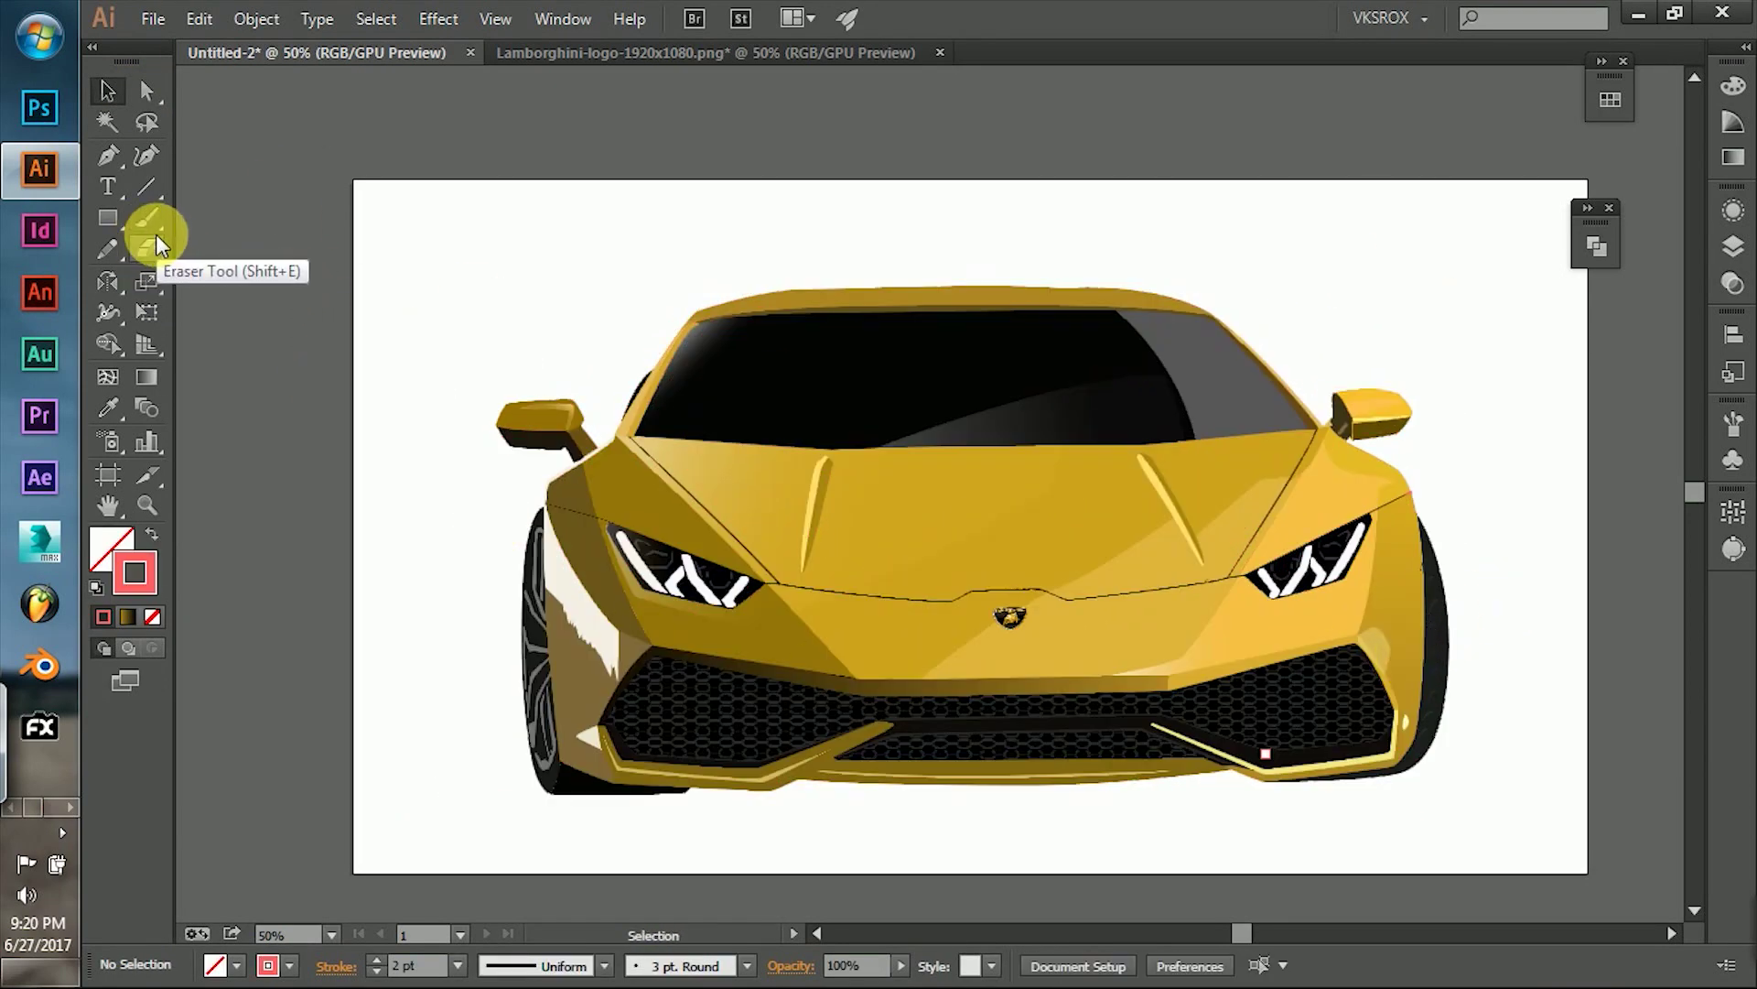
# Draw a white rectangle covering the whole artboard as the background.
pyautogui.press('m')
pyautogui.moveTo(352, 177); pyautogui.dragTo(1587, 869)
pyautogui.click(152, 616)
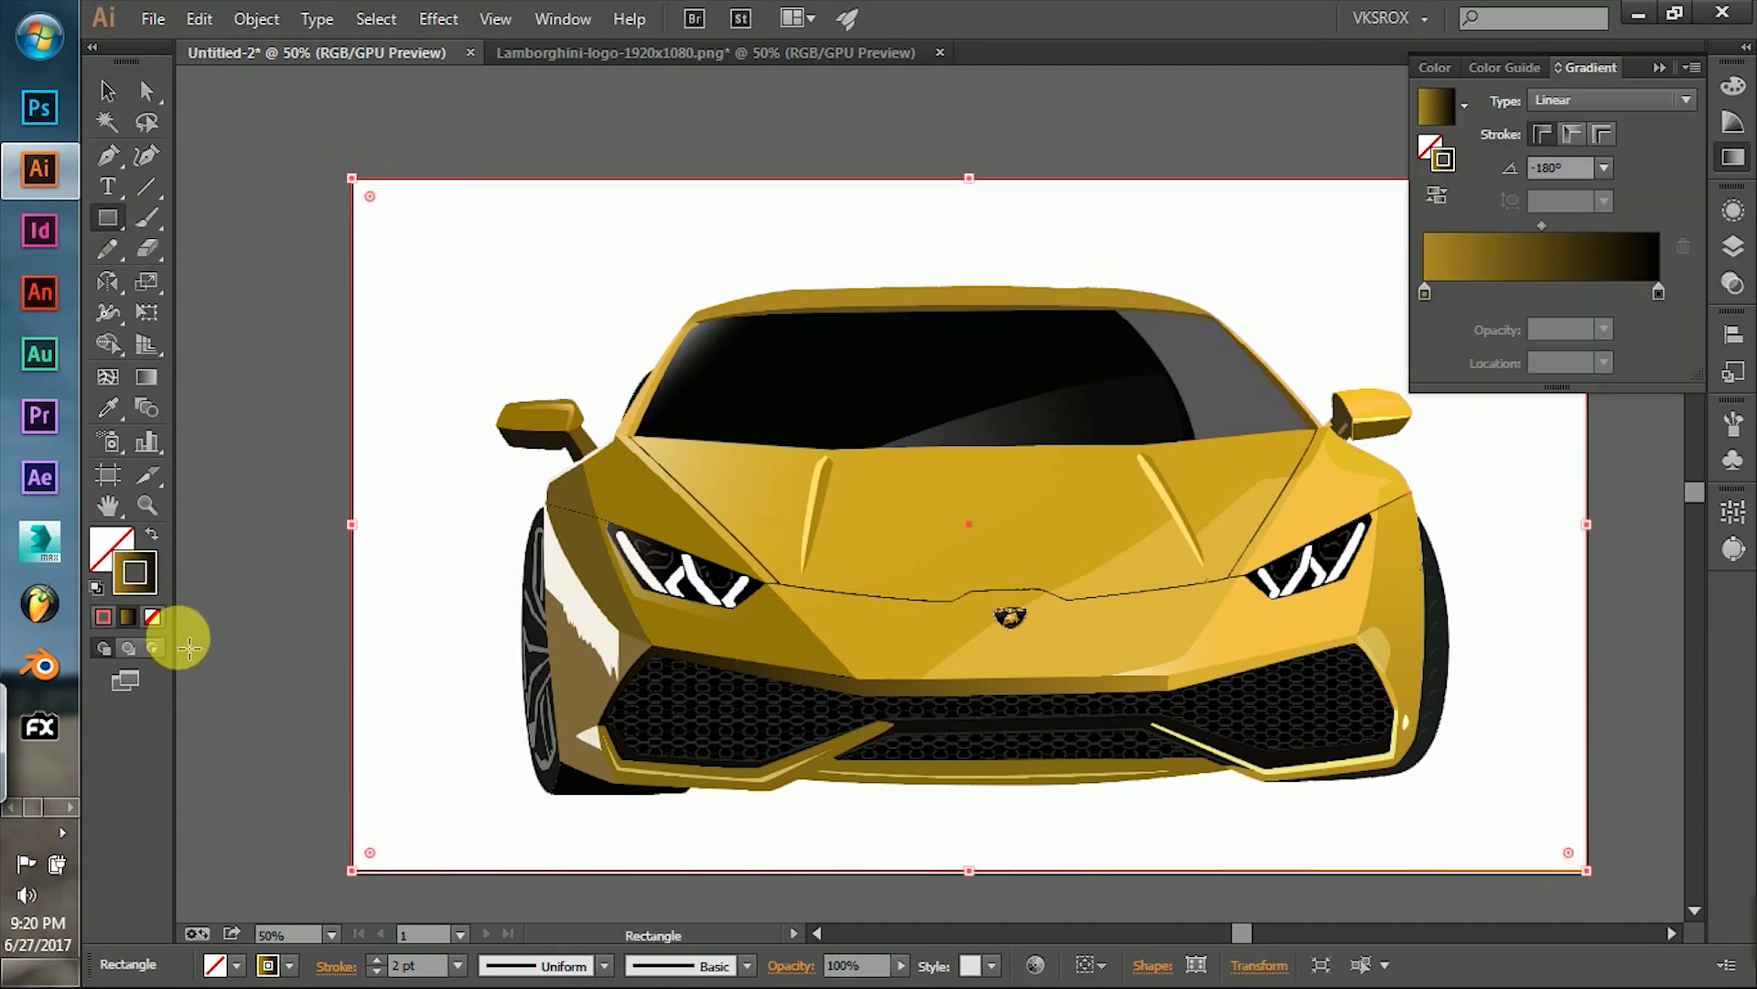
pyautogui.click(151, 534)
pyautogui.click(1613, 370)
# Draw an ellipse and a wide rounded rectangle beneath the car's front as shadow shapes.
pyautogui.moveTo(108, 218); pyautogui.dragTo(183, 267)
pyautogui.moveTo(547, 718); pyautogui.dragTo(1413, 813)
pyautogui.click(152, 534)
pyautogui.press('v')
pyautogui.moveTo(108, 218); pyautogui.dragTo(172, 218)
pyautogui.moveTo(1414, 799); pyautogui.dragTo(553, 757)
pyautogui.press('v')
pyautogui.click(669, 803)
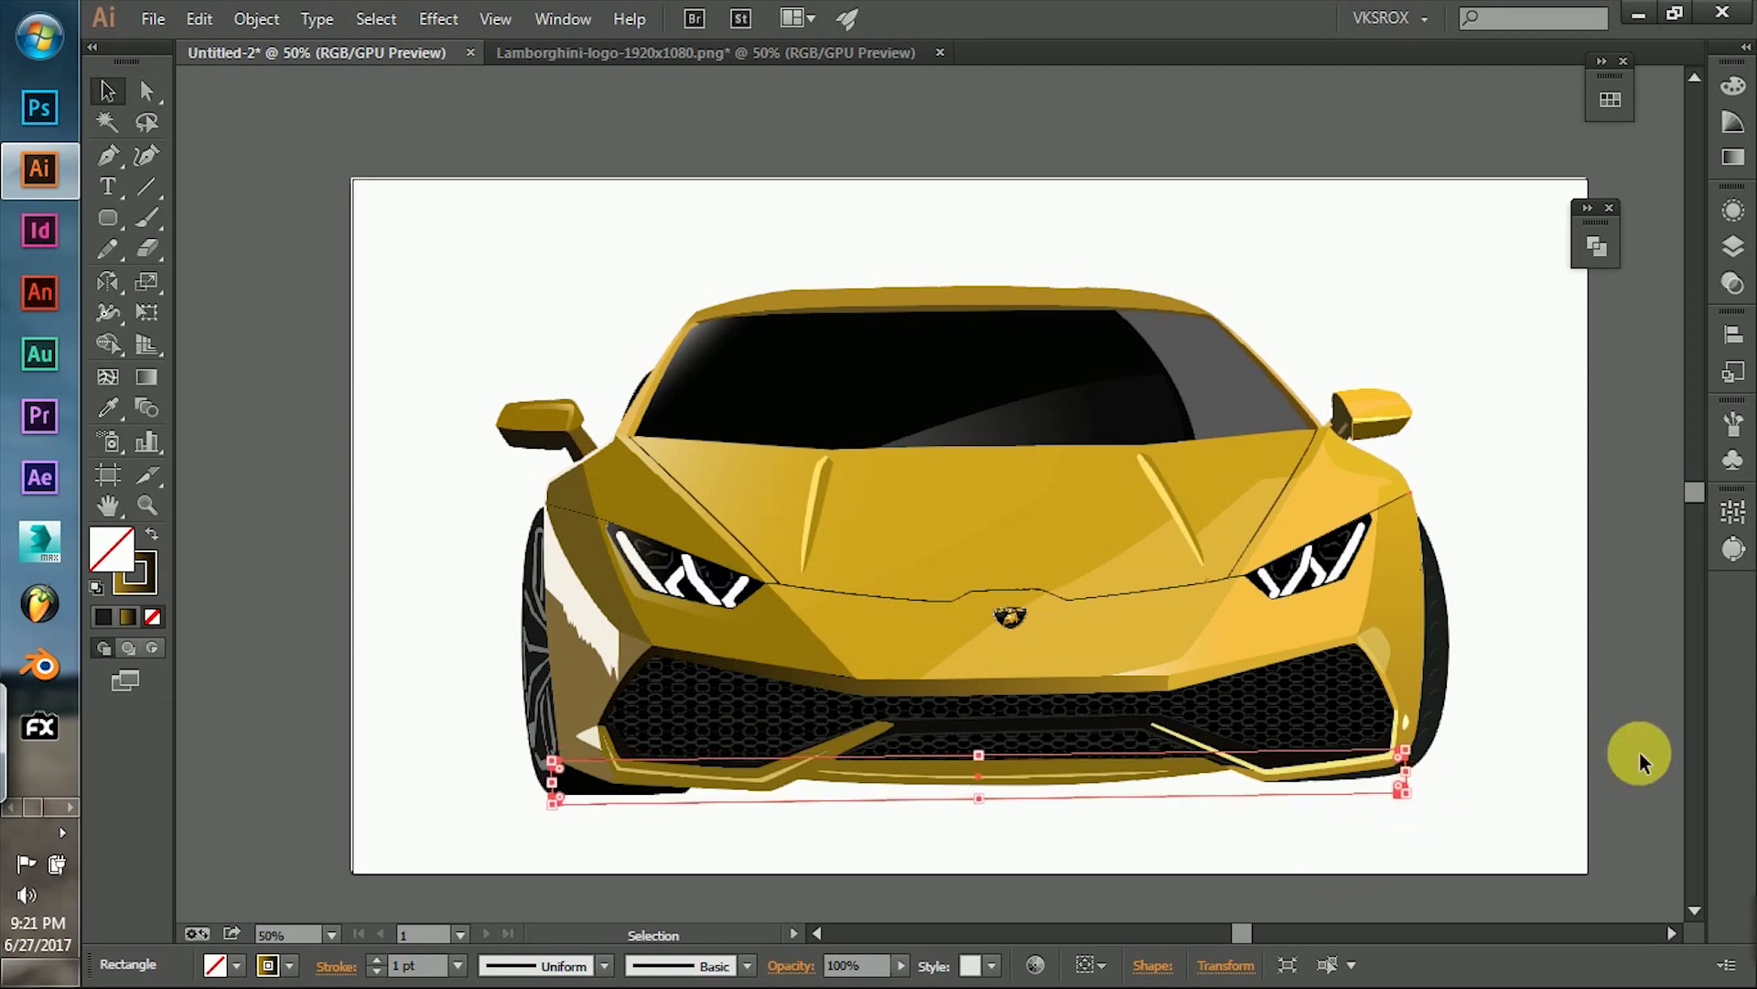
# Fill the rounded-rectangle shadow black and soften it with a Gaussian Blur.
pyautogui.doubleClick(137, 588)
pyautogui.click(1617, 371)
pyautogui.click(438, 18)
pyautogui.moveTo(471, 310)
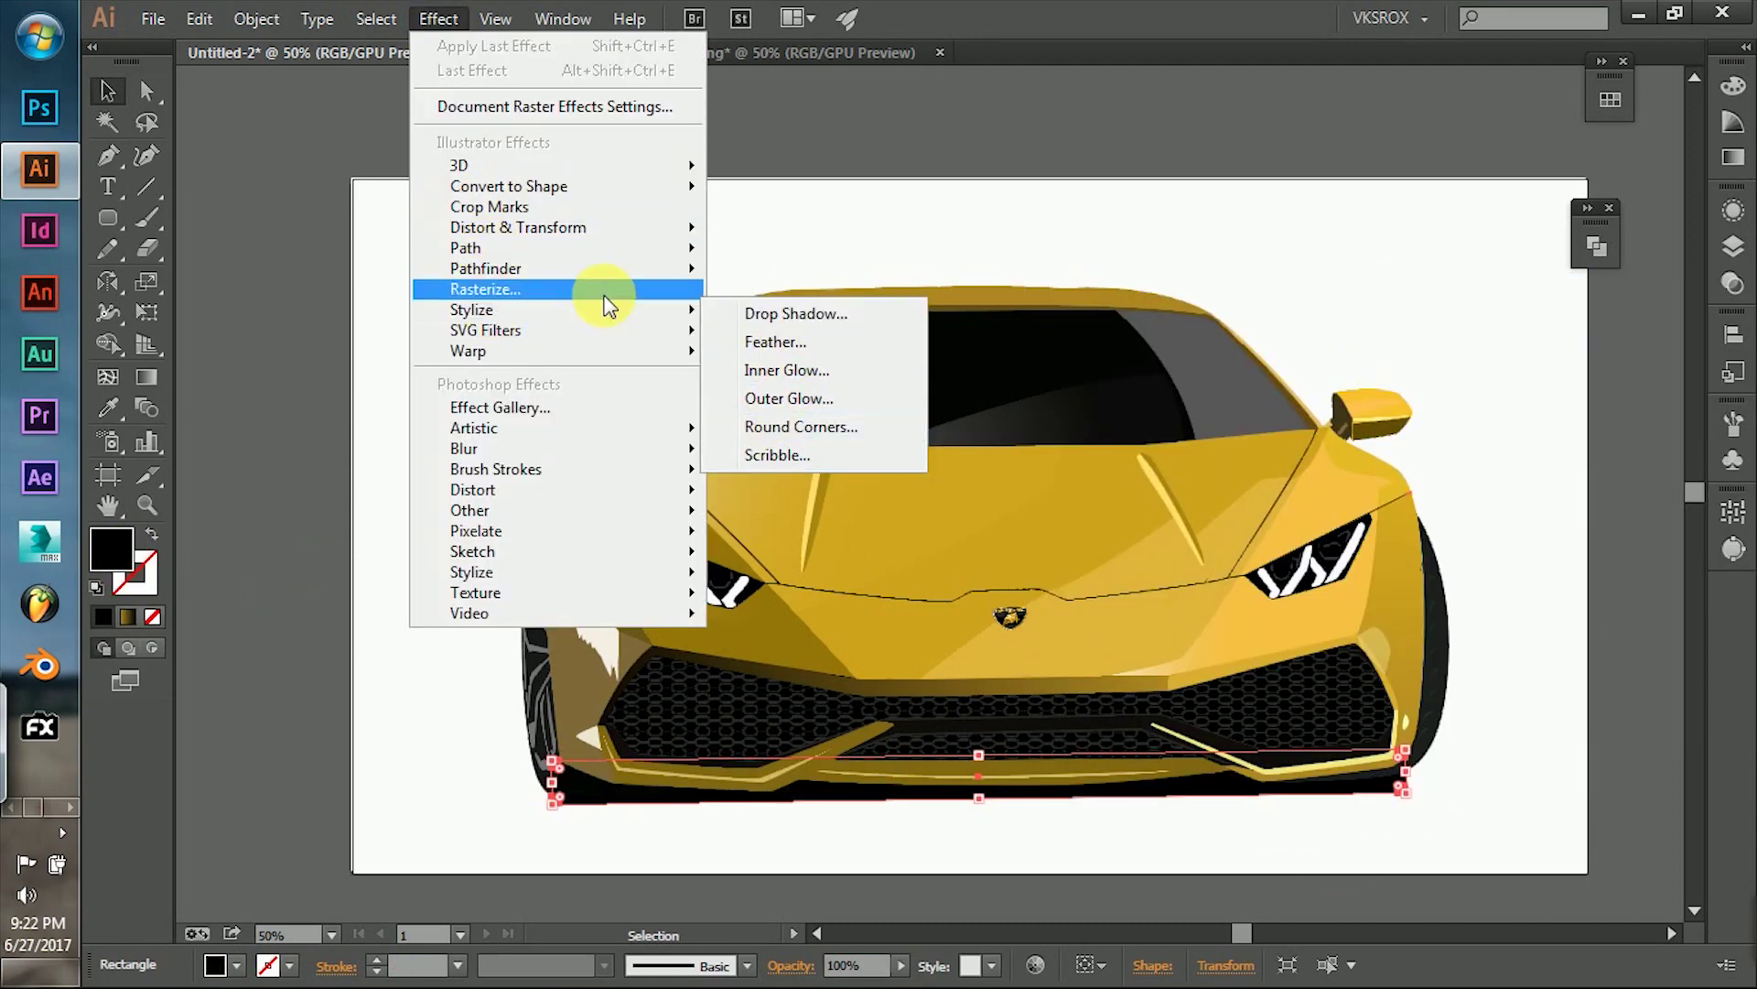
pyautogui.click(760, 446)
pyautogui.click(999, 455)
pyautogui.moveTo(1115, 397); pyautogui.dragTo(1107, 399)
pyautogui.click(1155, 456)
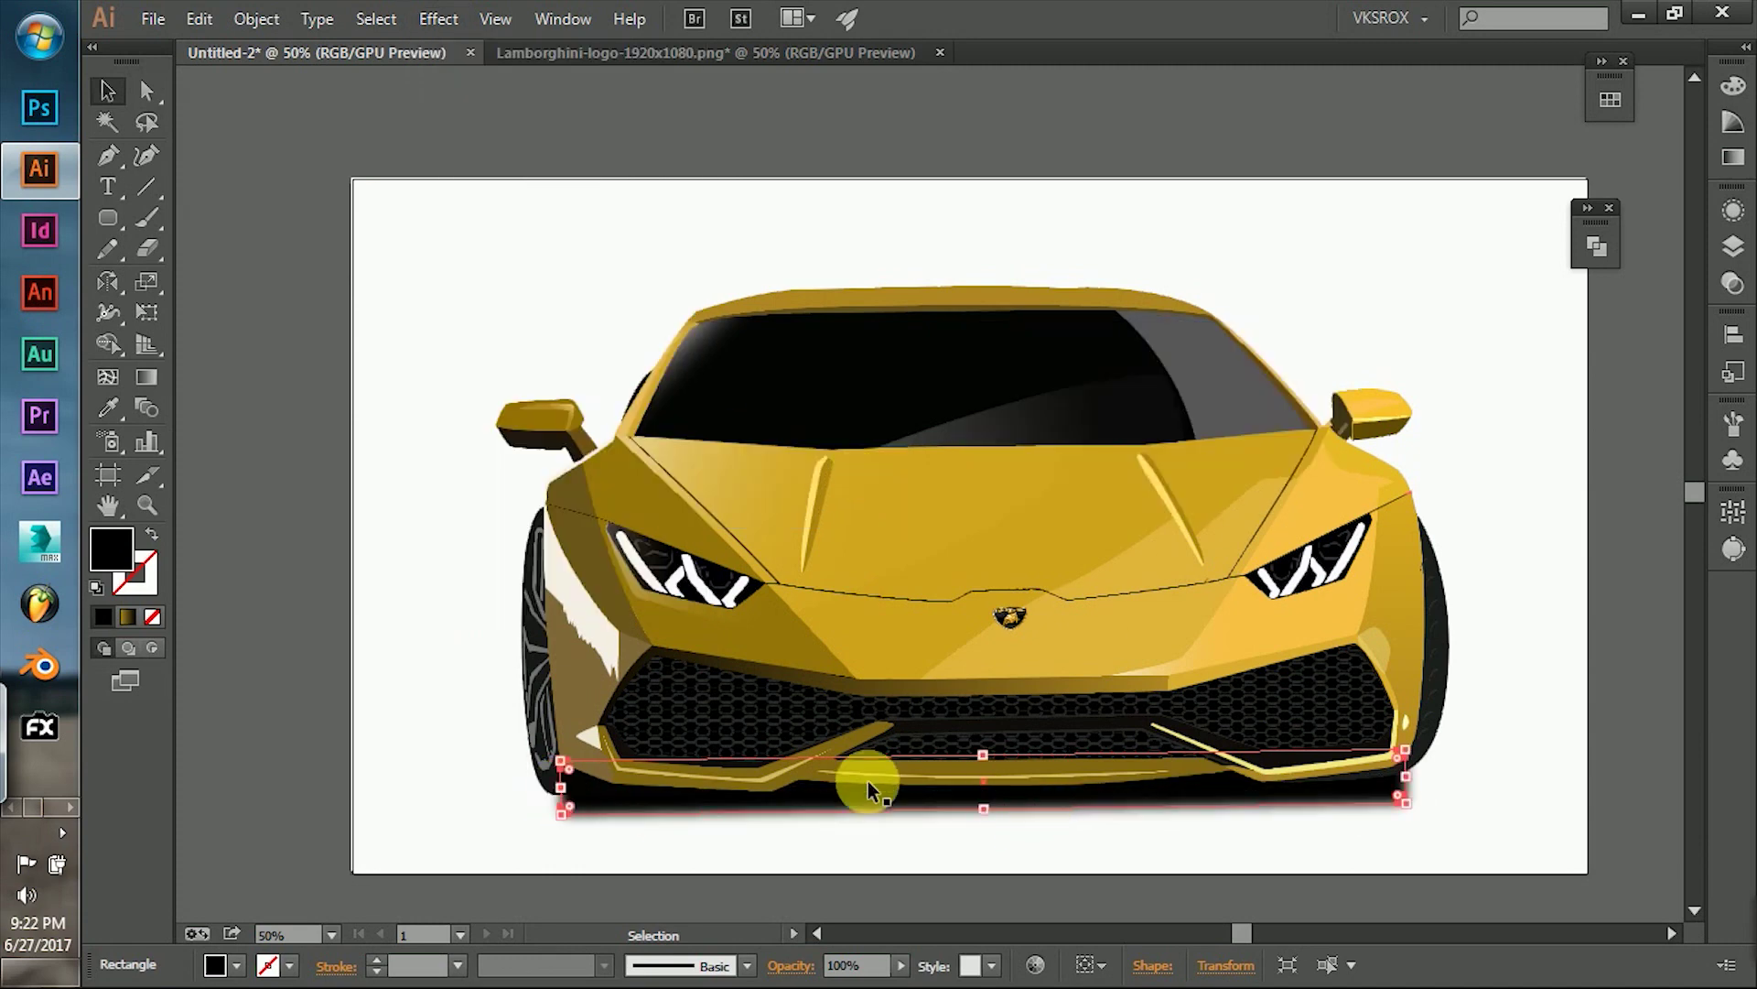
# Draw a closed freeform shadow shape under the bumper with the Pen tool.
pyautogui.press('p')
pyautogui.click(569, 801)
pyautogui.click(712, 804)
pyautogui.click(802, 809)
pyautogui.click(929, 812)
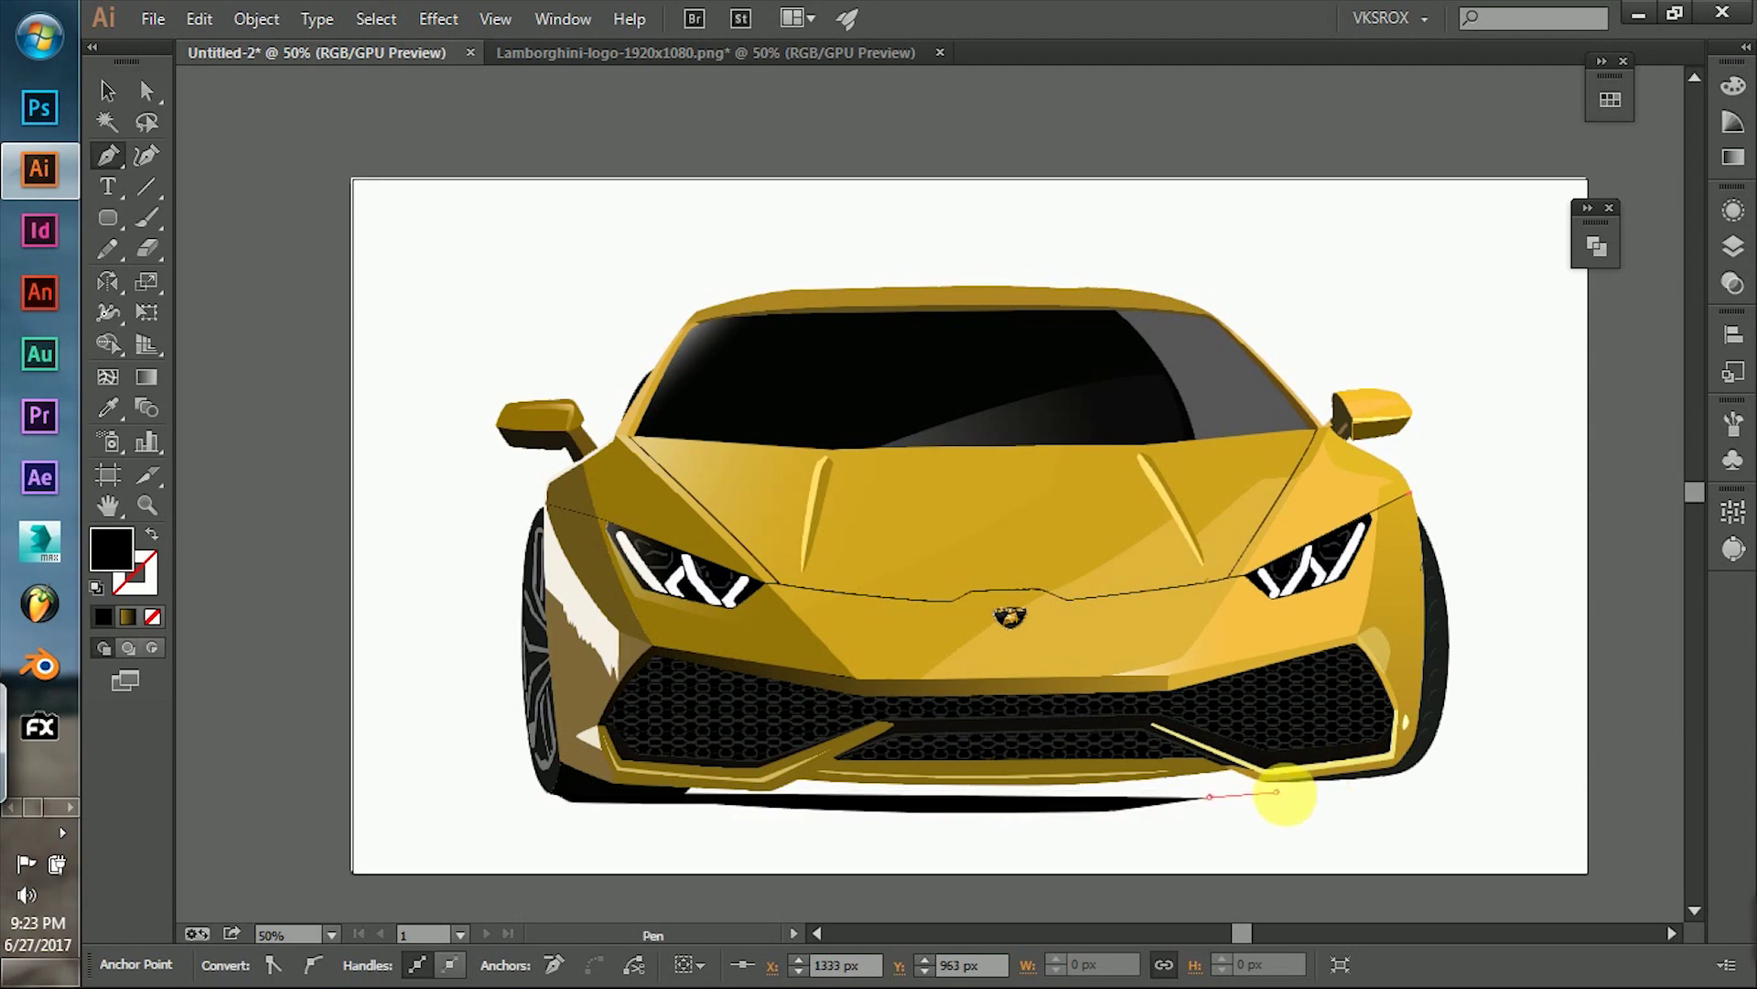
pyautogui.click(771, 734)
# Blur the new shadow at radius 19.3, lower its opacity, and fill the background with a gradient.
pyautogui.click(553, 789)
pyautogui.click(439, 18)
pyautogui.click(495, 57)
pyautogui.moveTo(1126, 398); pyautogui.dragTo(1114, 399)
pyautogui.click(1140, 457)
pyautogui.click(1733, 246)
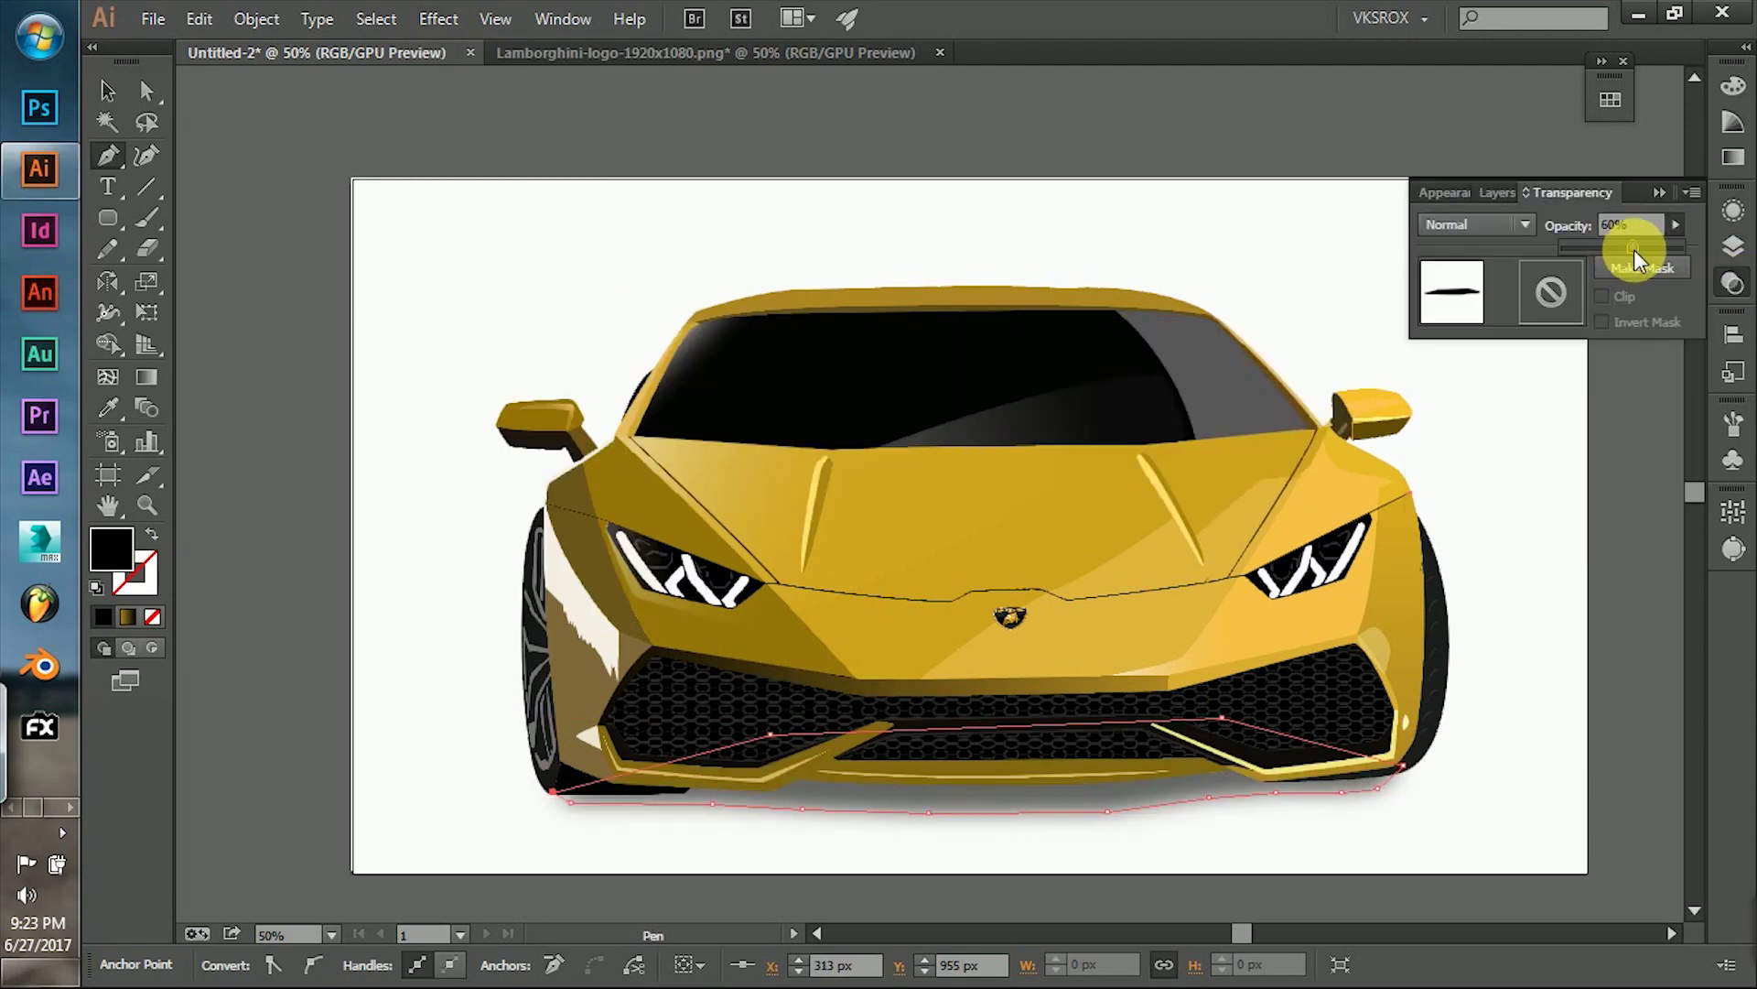
pyautogui.click(146, 186)
pyautogui.click(107, 90)
pyautogui.click(127, 616)
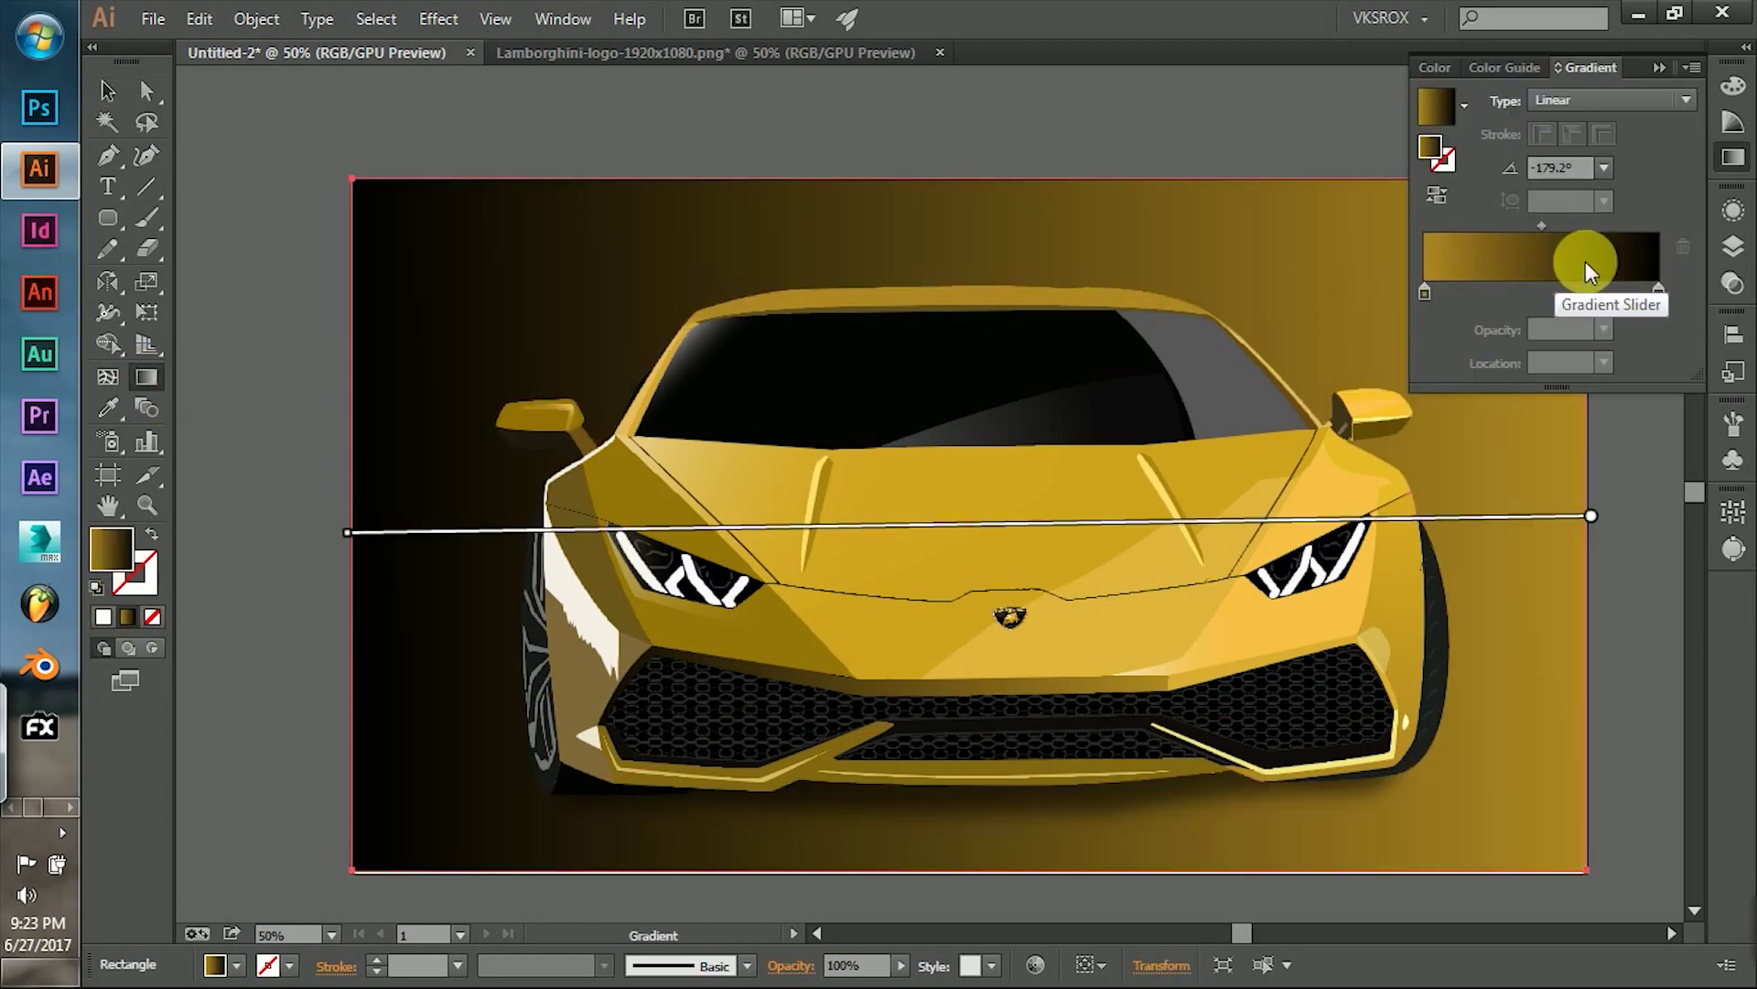
# Set both background gradient stops to light greys, make it radial, and angle it at 150°.
pyautogui.doubleClick(1659, 293)
pyautogui.click(1472, 428)
pyautogui.click(1559, 428)
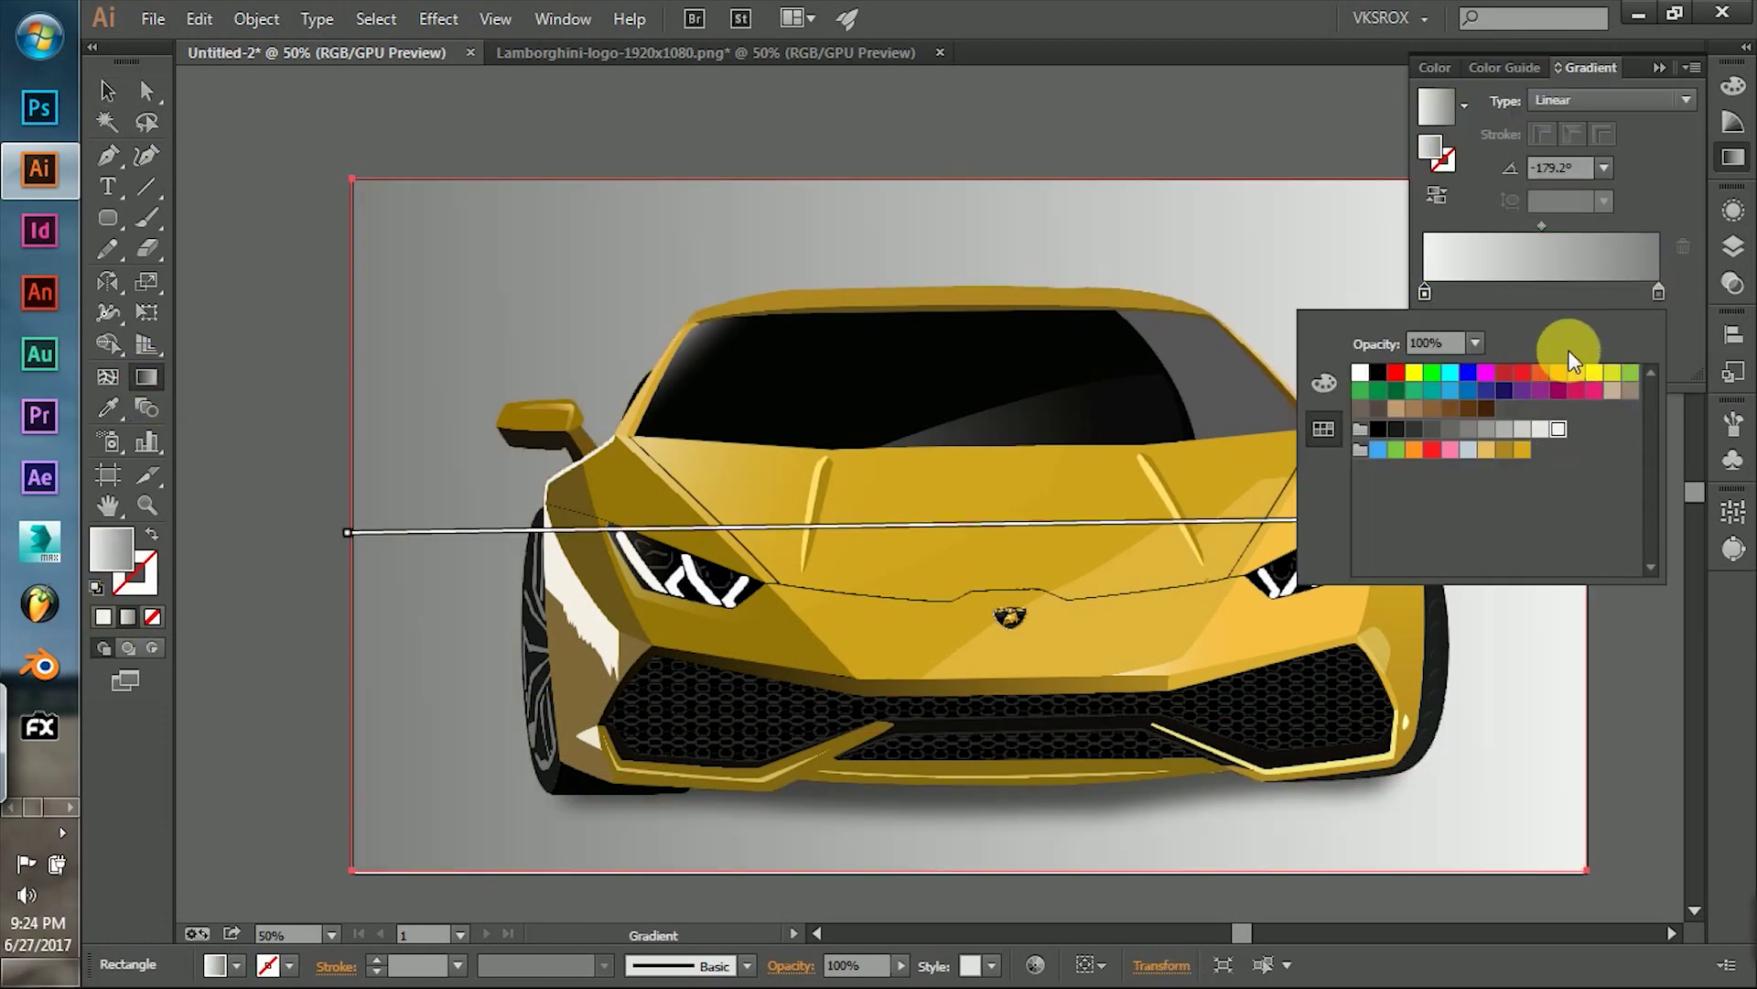
pyautogui.click(1611, 100)
pyautogui.click(1575, 137)
pyautogui.click(1634, 226)
pyautogui.doubleClick(1659, 291)
pyautogui.click(1433, 423)
pyautogui.click(1643, 224)
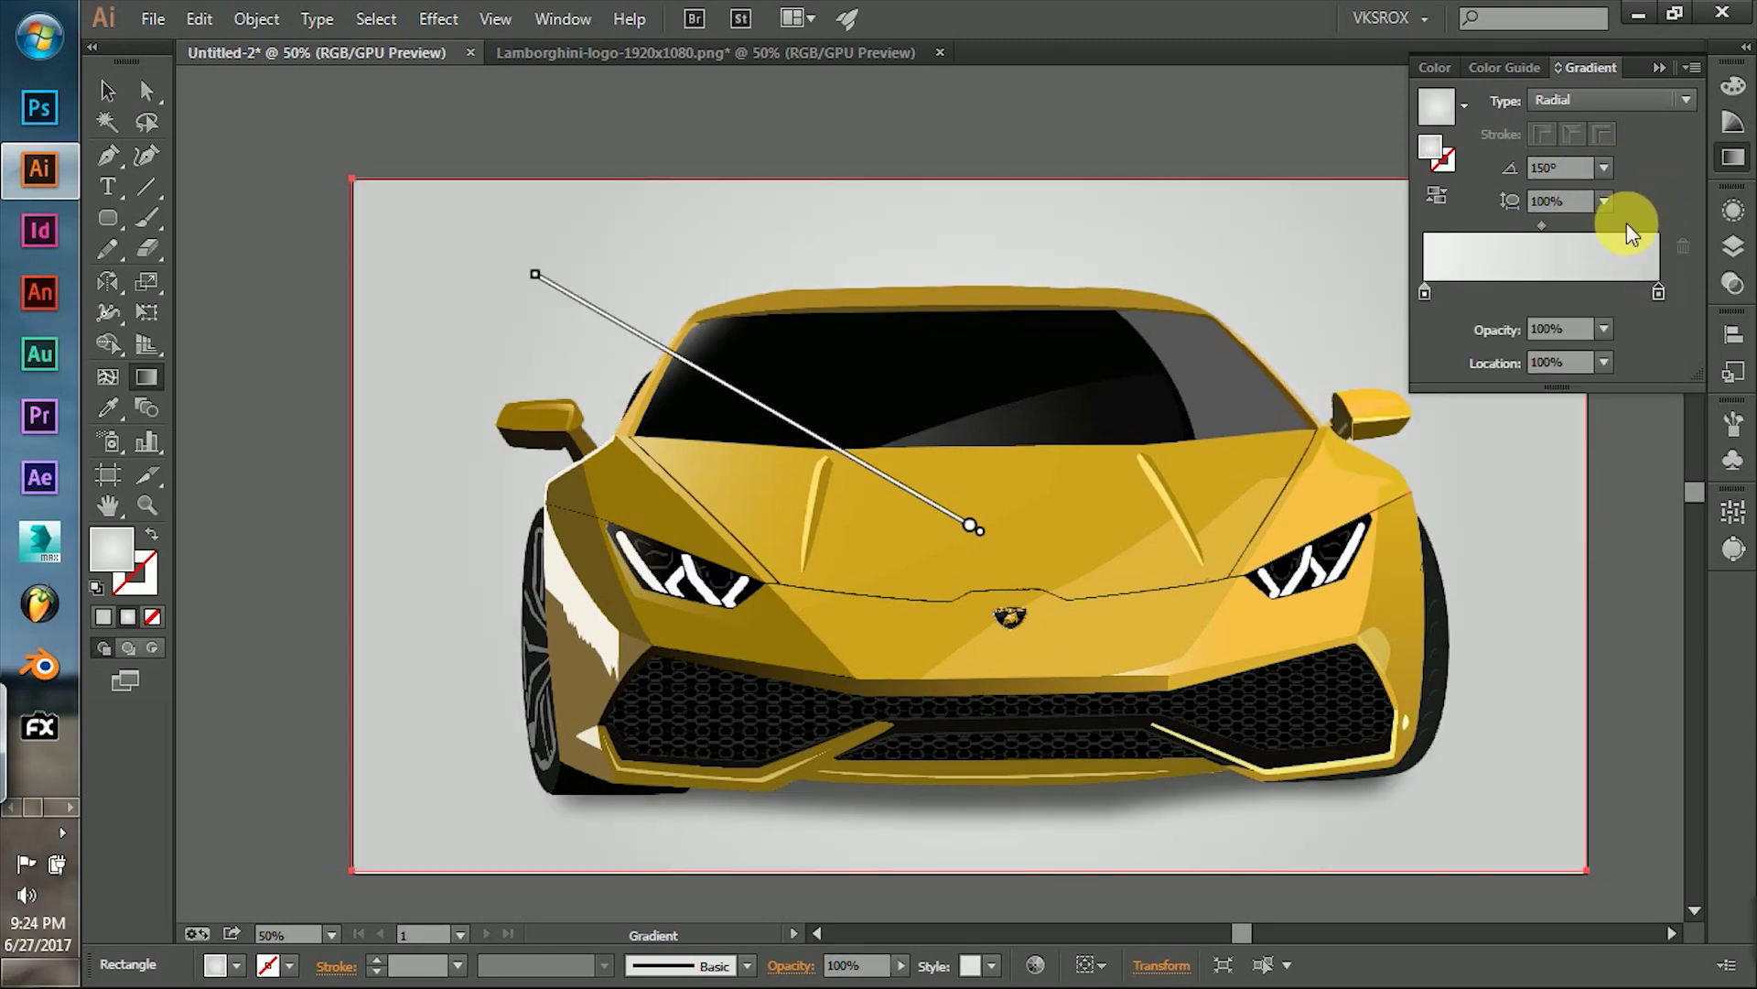